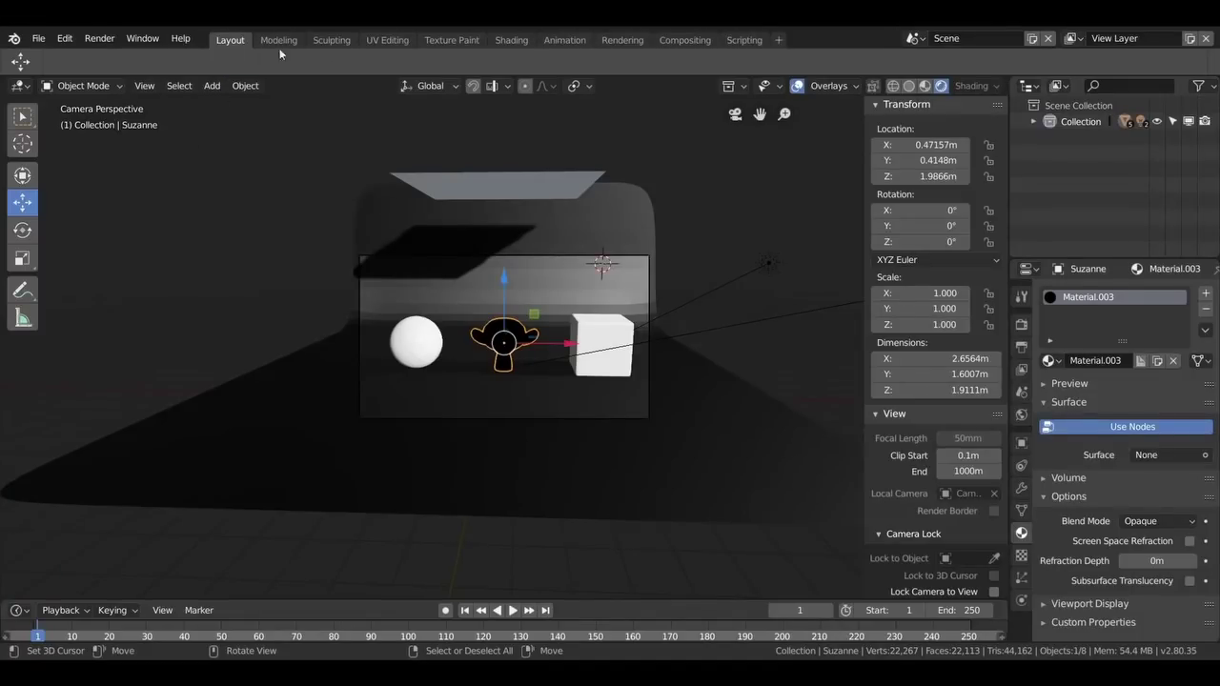
Step: Open the Shading workspace, try wireframe, solid, material and rendered viewport shading, then open the Tool tab
{"action": "left_click", "coordinate": [511, 39]}
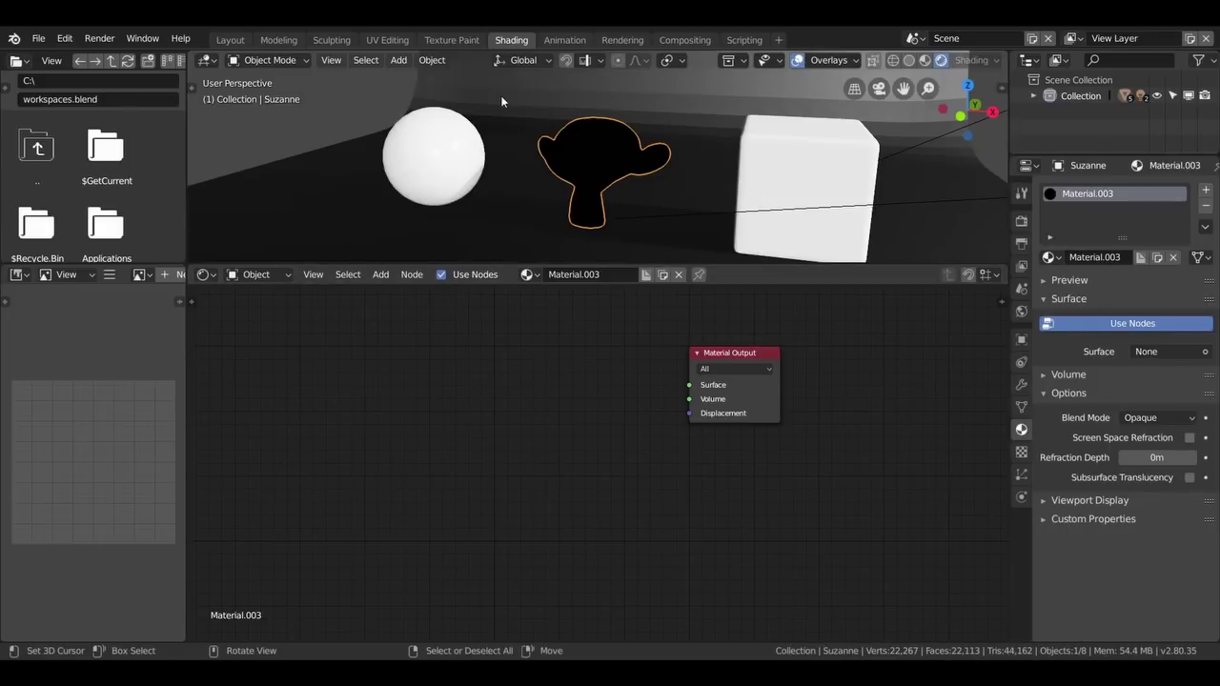
{"action": "left_click", "coordinate": [894, 61]}
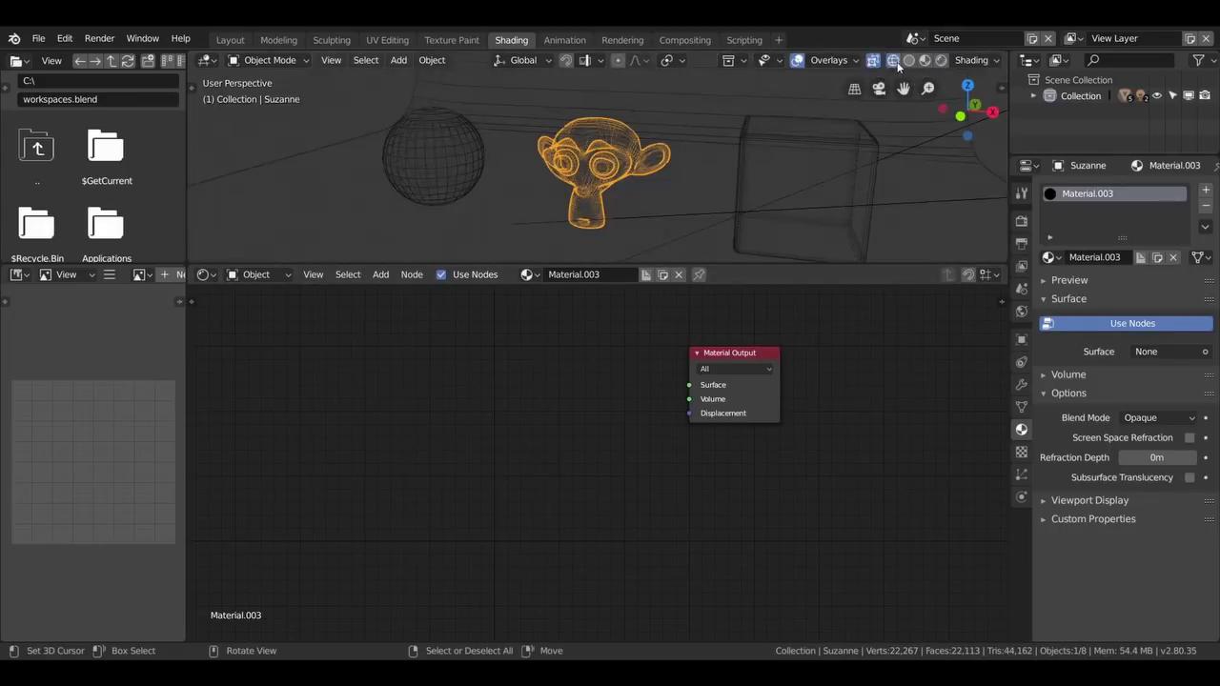
{"action": "left_click", "coordinate": [909, 60]}
{"action": "left_click", "coordinate": [924, 60]}
{"action": "left_click", "coordinate": [941, 60]}
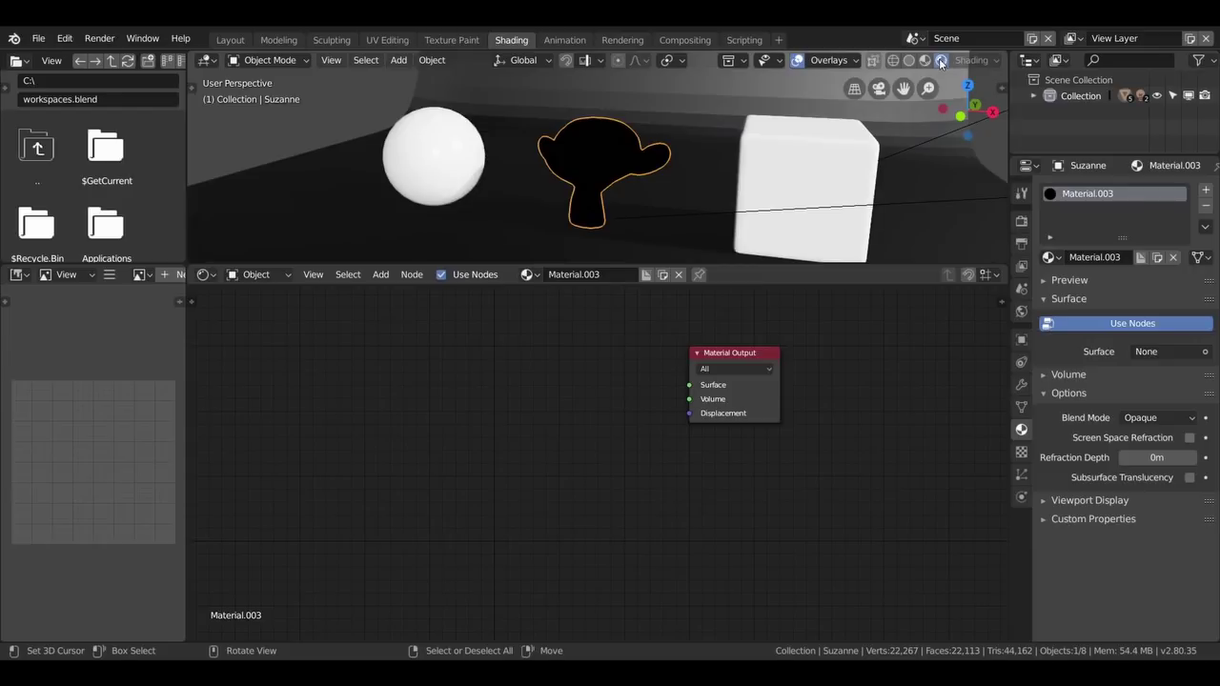
{"action": "left_click", "coordinate": [1022, 193]}
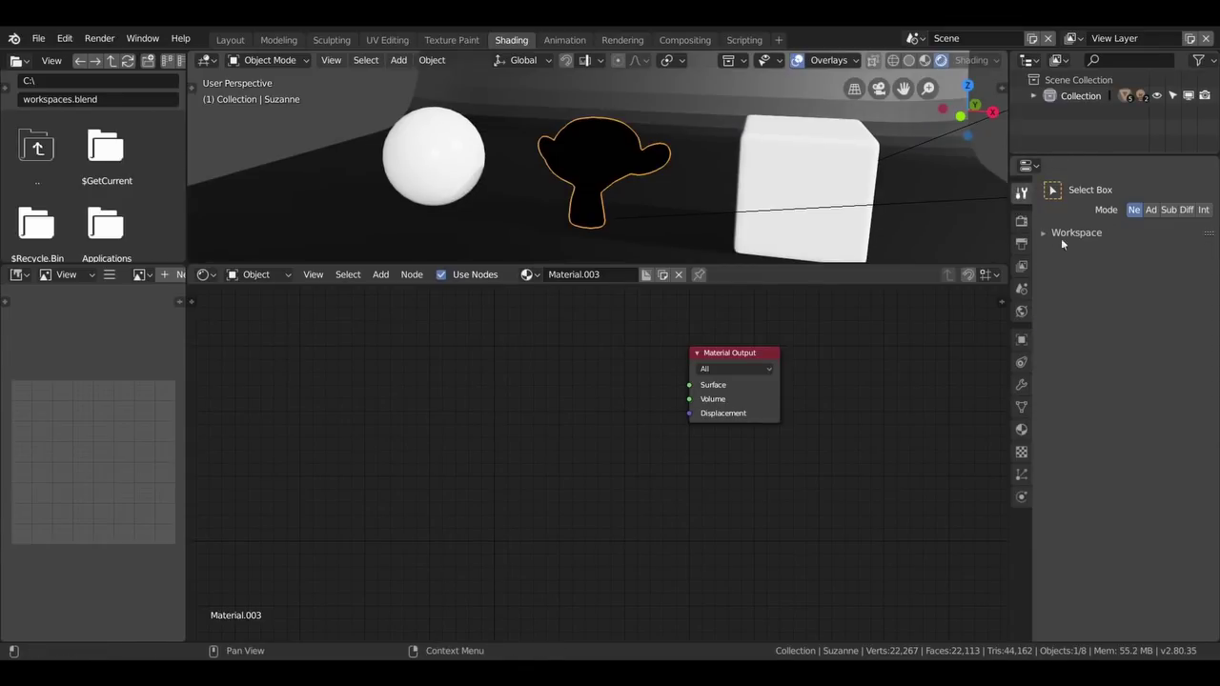
Step: In Render properties, switch the render engine to Cycles and back to Eevee, then move Material Output
{"action": "left_click", "coordinate": [1026, 221]}
{"action": "left_click", "coordinate": [1145, 194]}
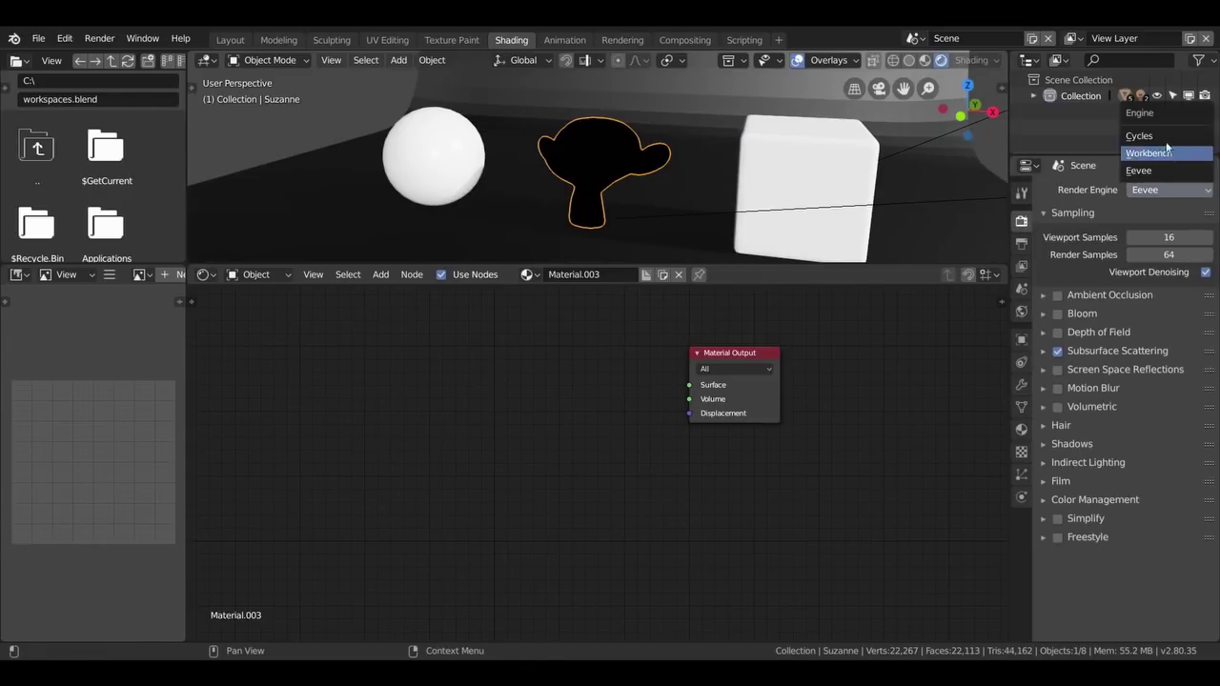
{"action": "left_click", "coordinate": [1165, 132]}
{"action": "left_click", "coordinate": [1158, 189]}
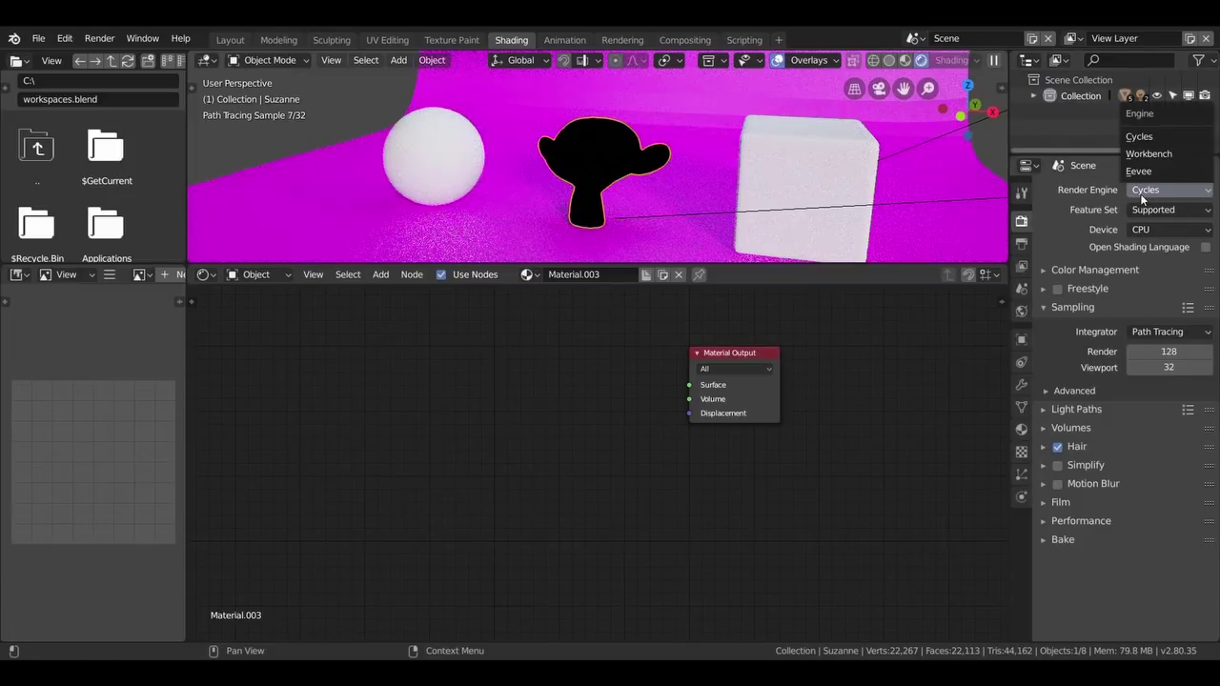
{"action": "left_click", "coordinate": [1140, 175]}
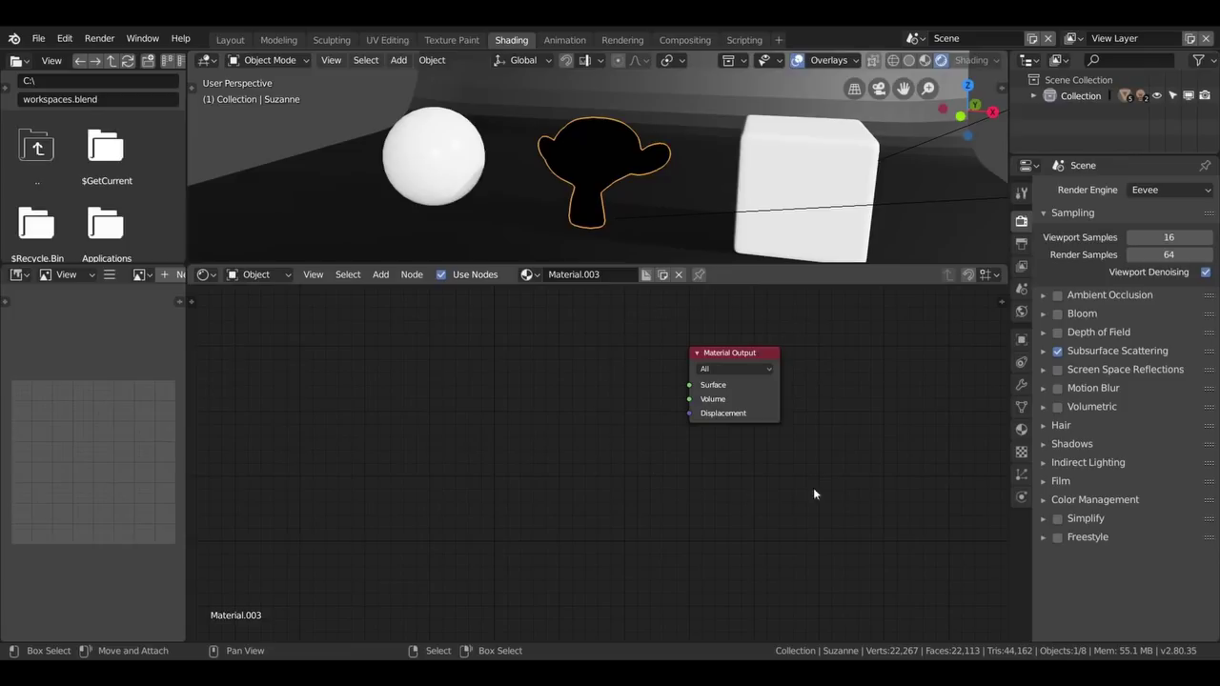
{"action": "mouse_move", "coordinate": [696, 357]}
{"action": "left_mouse_down"}
{"action": "mouse_move", "coordinate": [602, 340]}
{"action": "mouse_move", "coordinate": [686, 342]}
{"action": "left_mouse_up"}
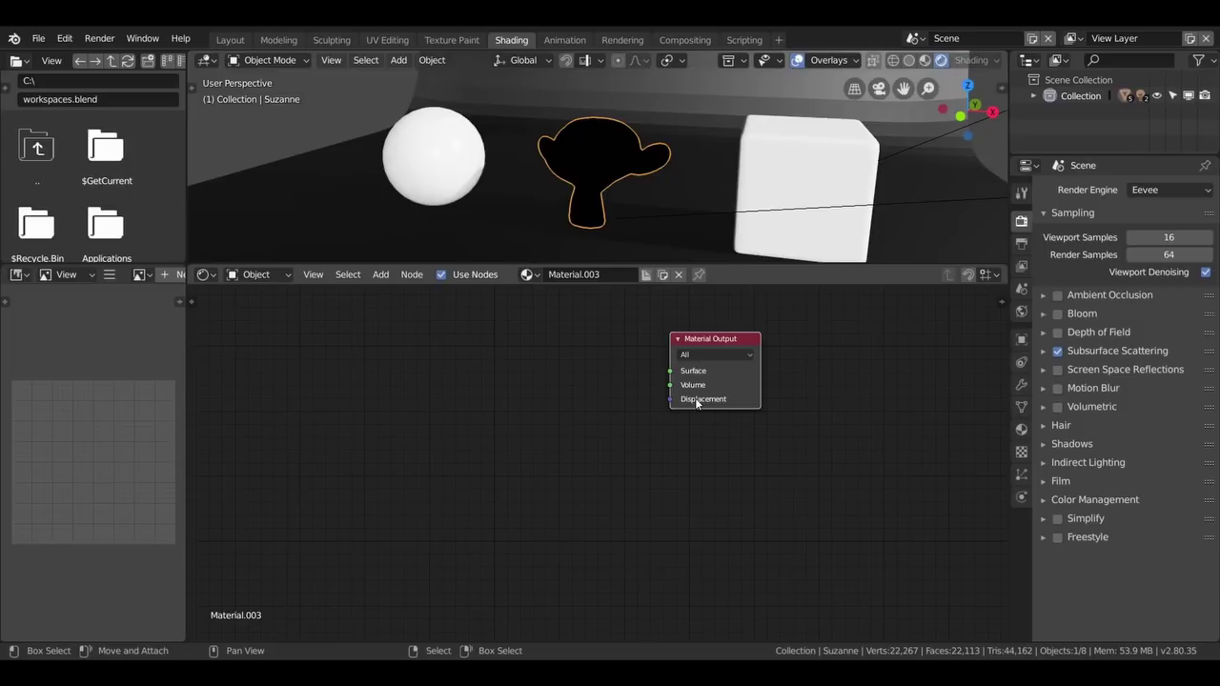
Step: Move the Material Output node down and right and bring up the Add node menu
{"action": "left_click_drag", "start_coordinate": [695, 402], "coordinate": [722, 431]}
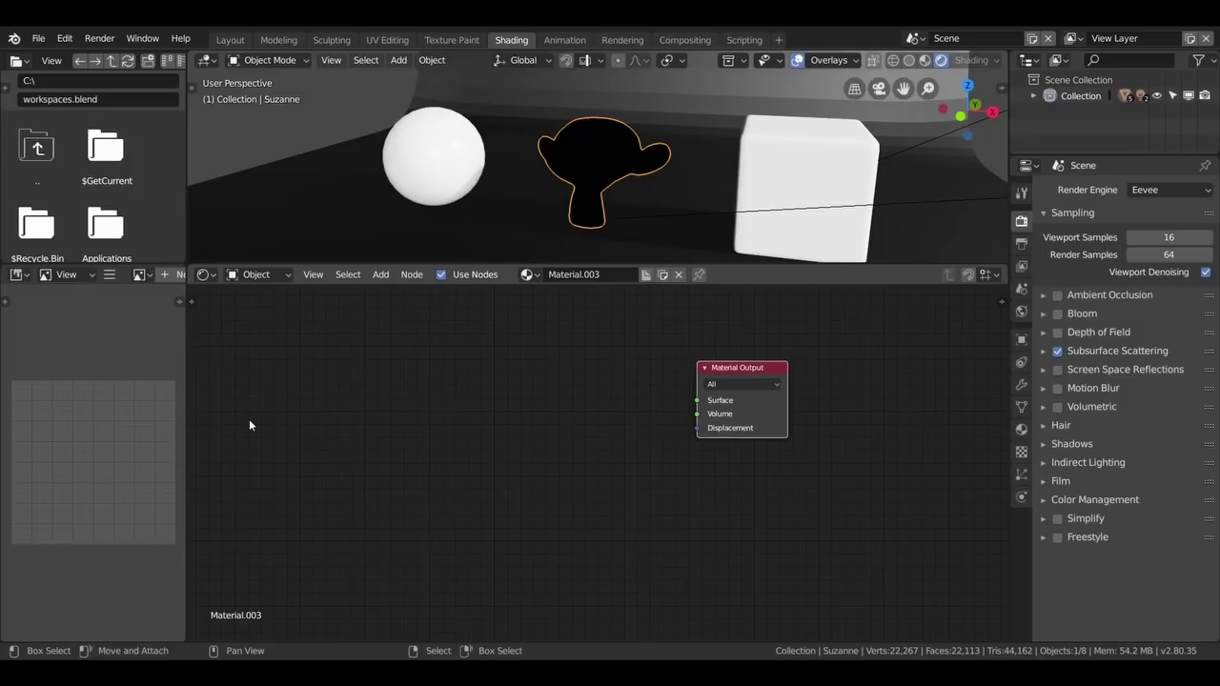
{"action": "key", "text": "shift+a"}
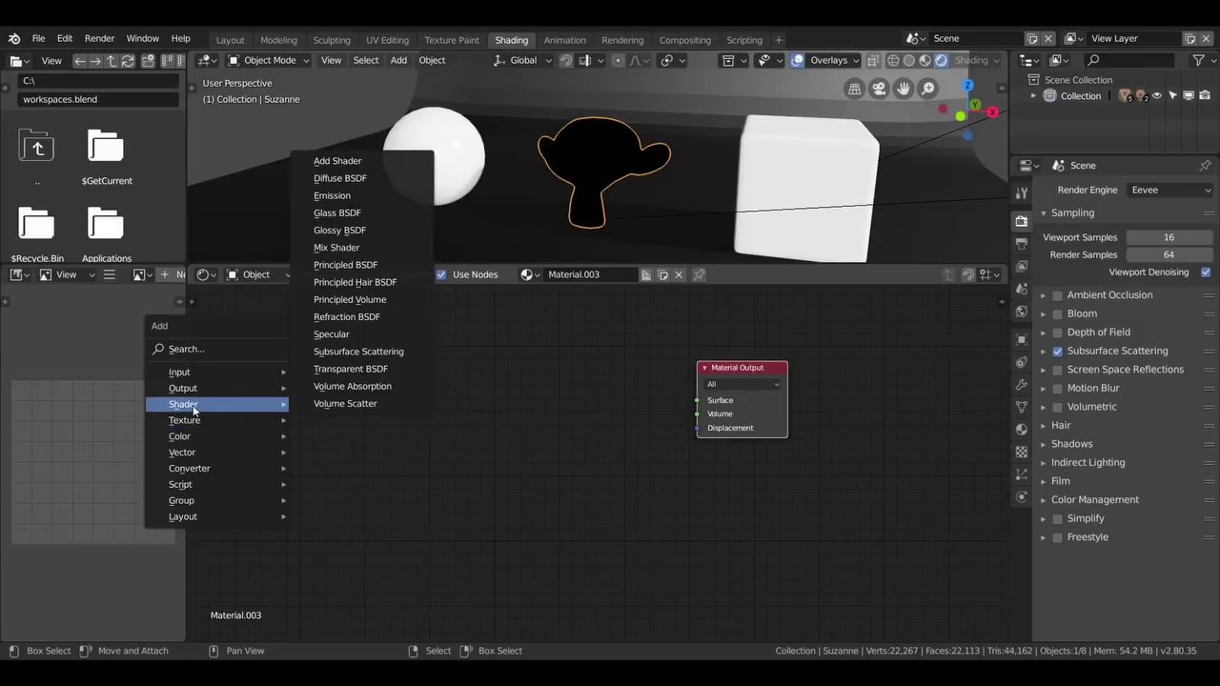
{"action": "mouse_move", "coordinate": [182, 404]}
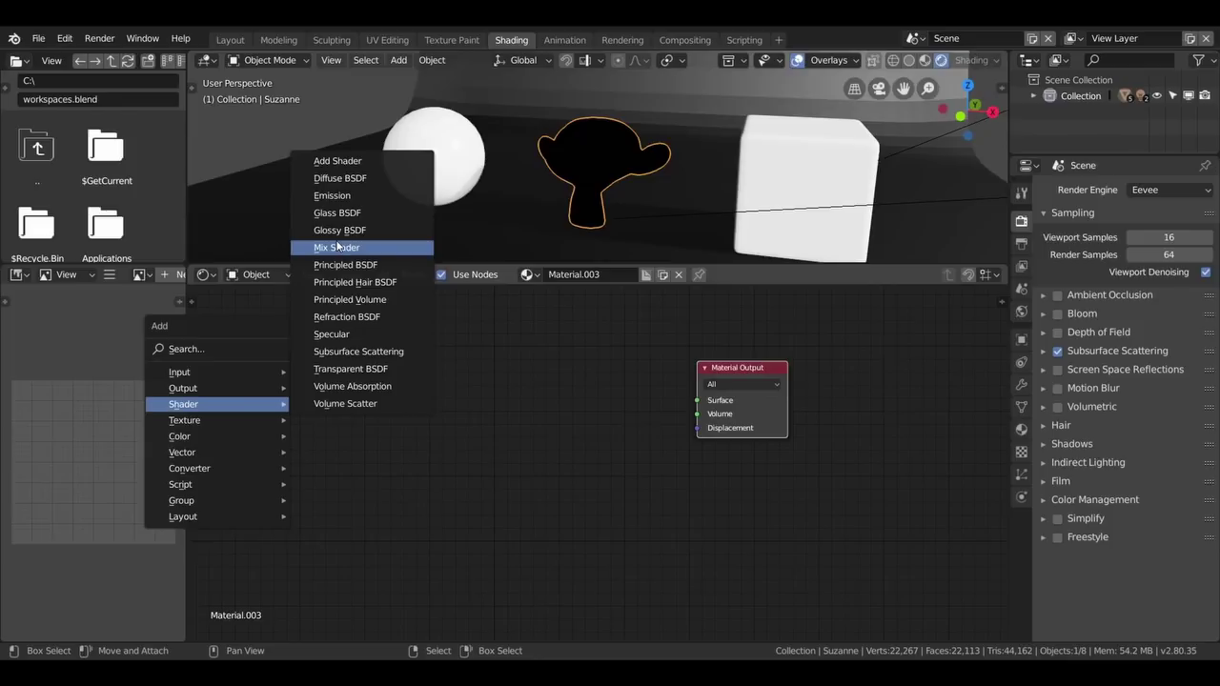
Step: Place a Diffuse BSDF node left of Material Output, leaving its BSDF output unlinked
{"action": "left_click", "coordinate": [344, 185]}
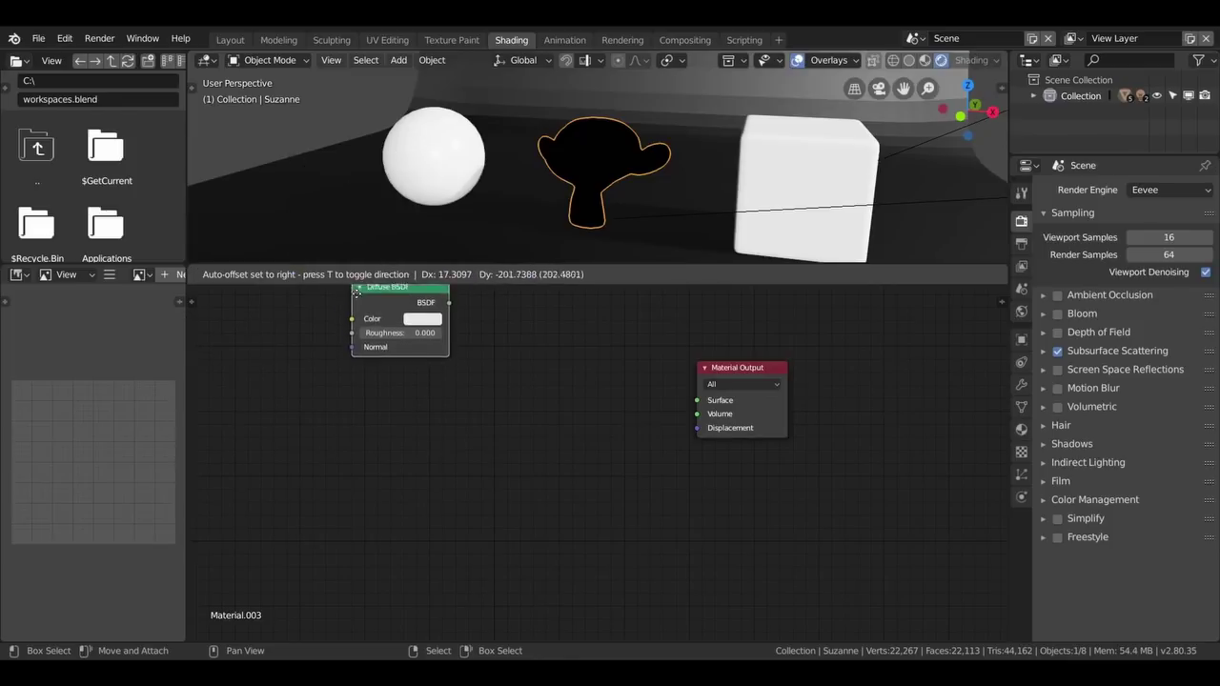
{"action": "left_click", "coordinate": [344, 382]}
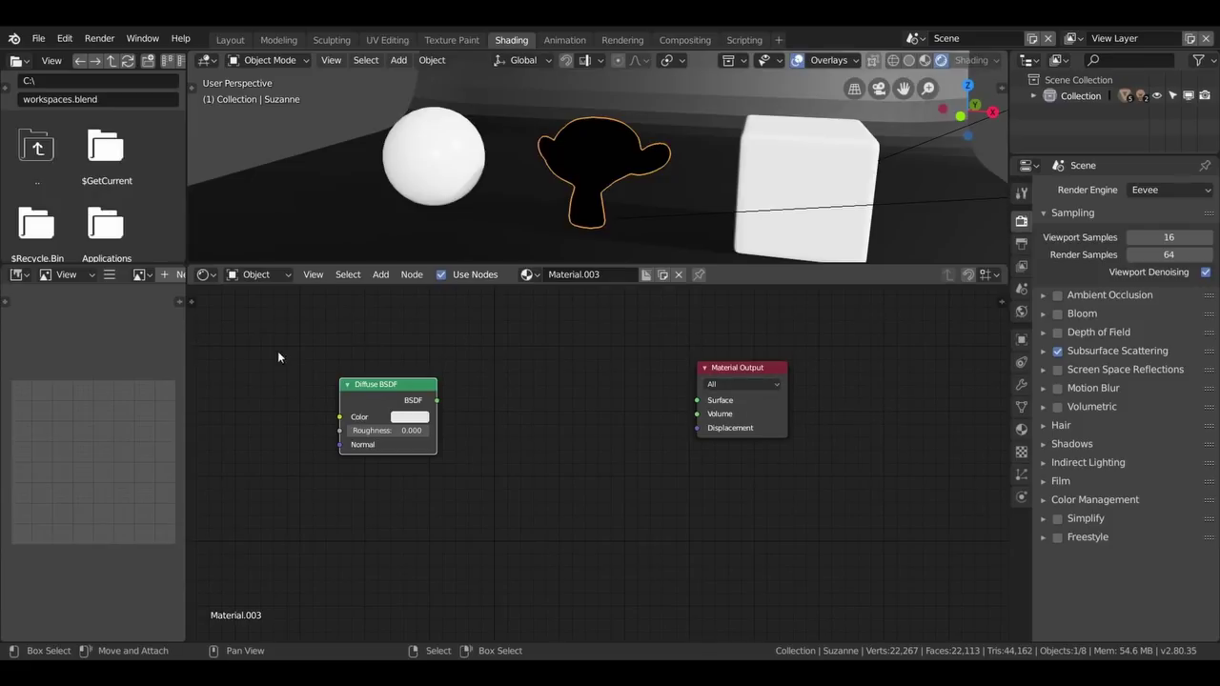
{"action": "left_click_drag", "start_coordinate": [436, 400], "coordinate": [496, 393]}
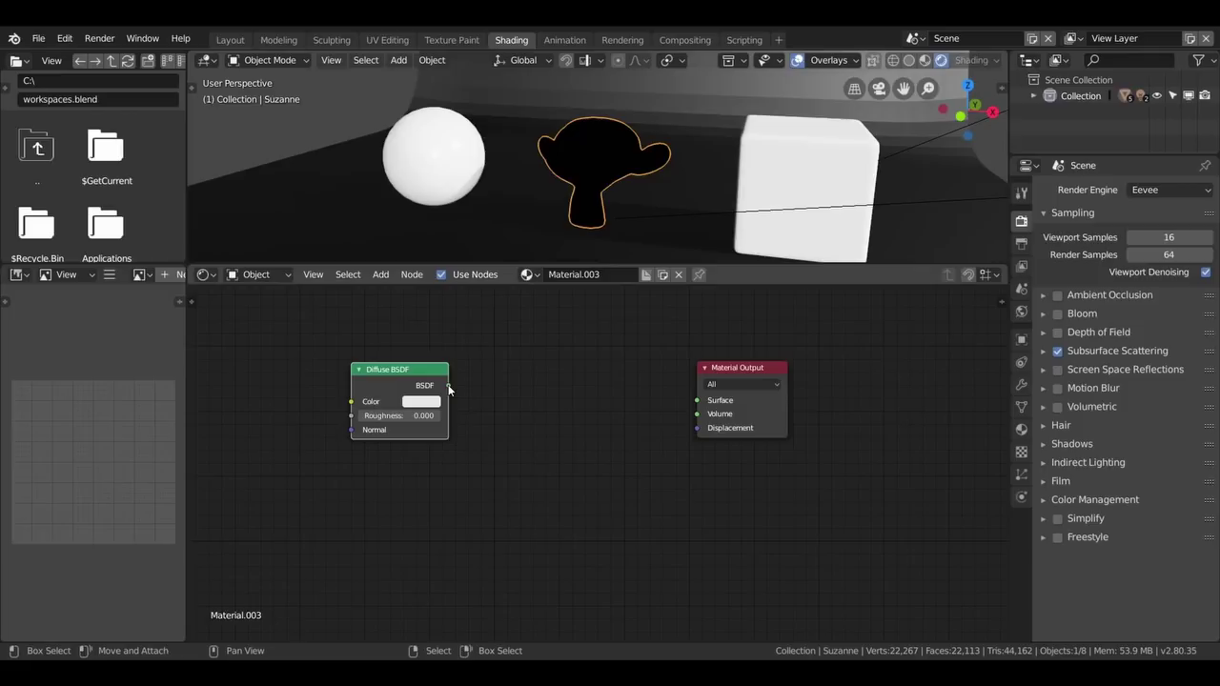
{"action": "left_click_drag", "start_coordinate": [449, 387], "coordinate": [604, 390]}
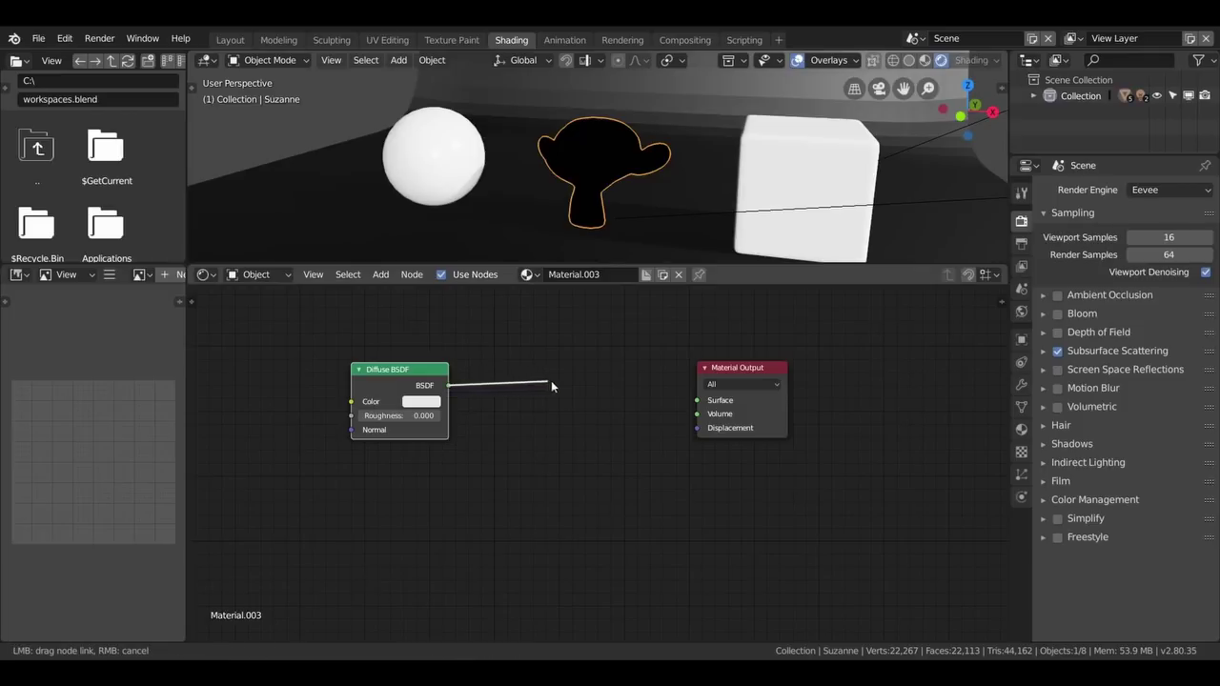
{"action": "left_click_drag", "start_coordinate": [604, 390], "coordinate": [448, 386]}
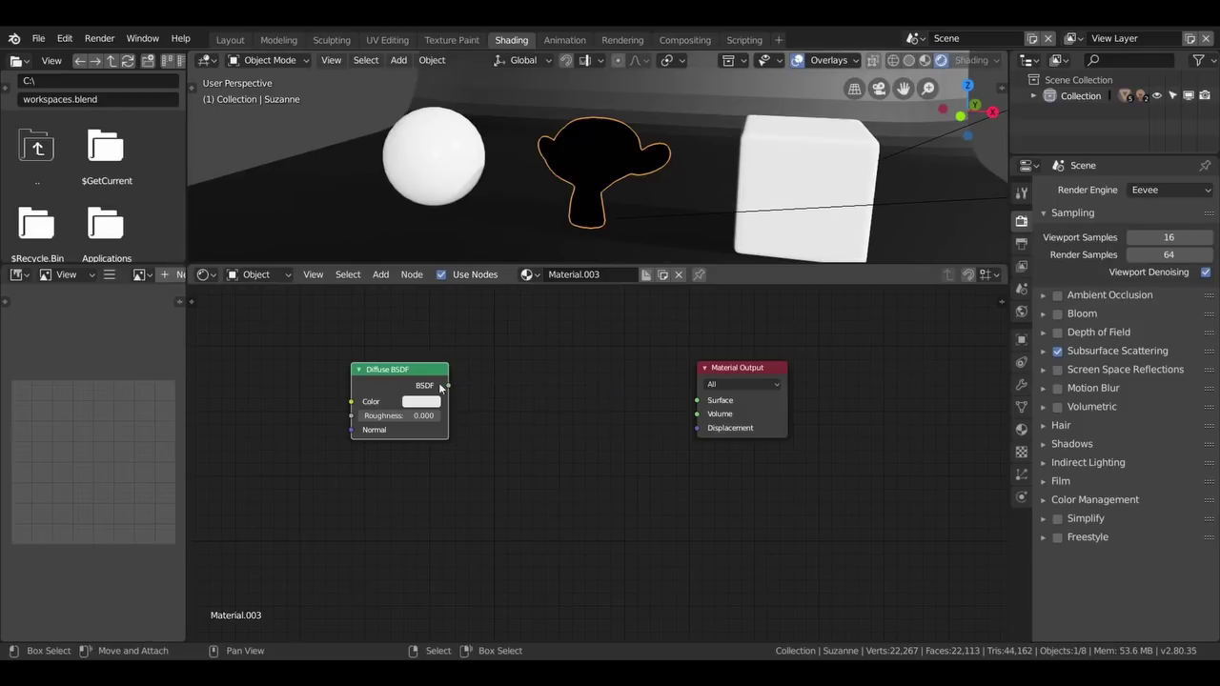
{"action": "key", "text": "shift+a"}
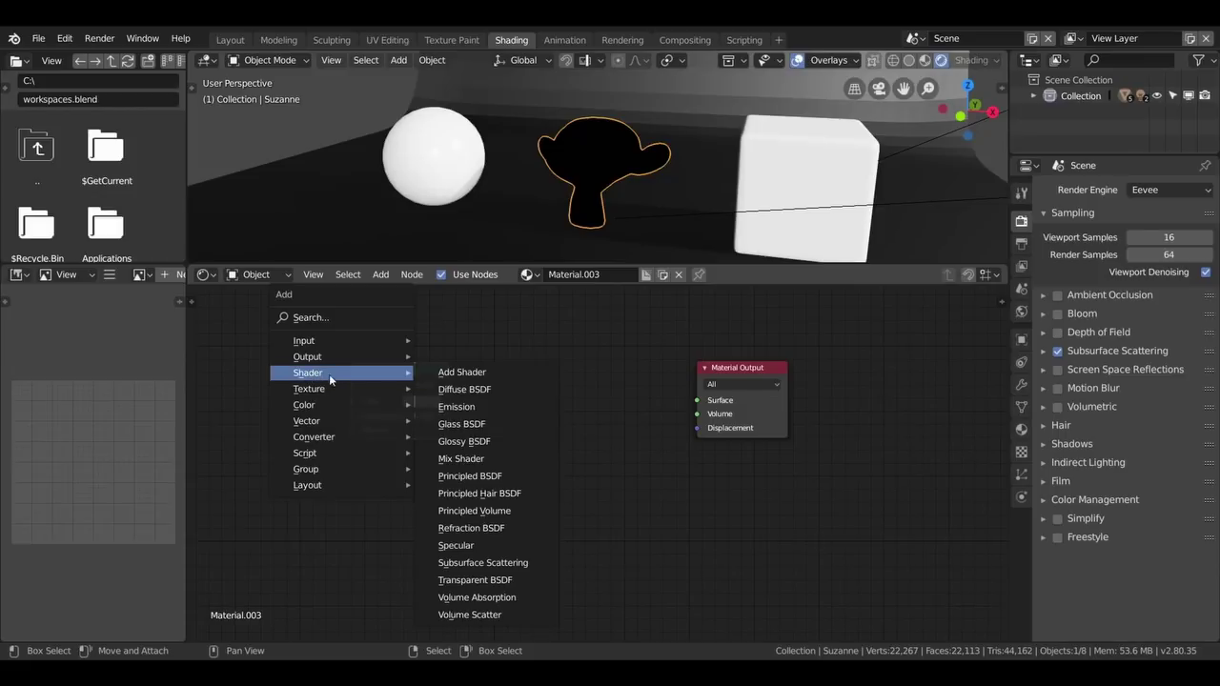
Step: Add a fresh Diffuse BSDF node and delete the older one
{"action": "left_click", "coordinate": [448, 392]}
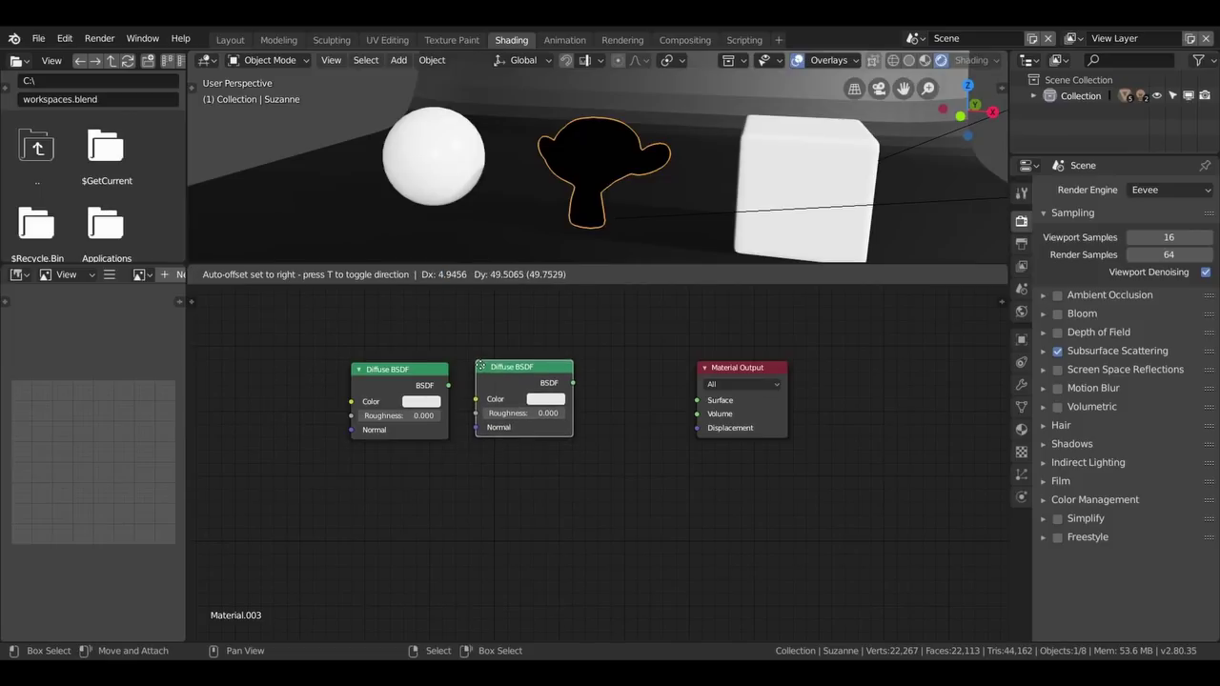
{"action": "left_click", "coordinate": [481, 366]}
{"action": "left_click", "coordinate": [414, 369]}
{"action": "key", "text": "Delete"}
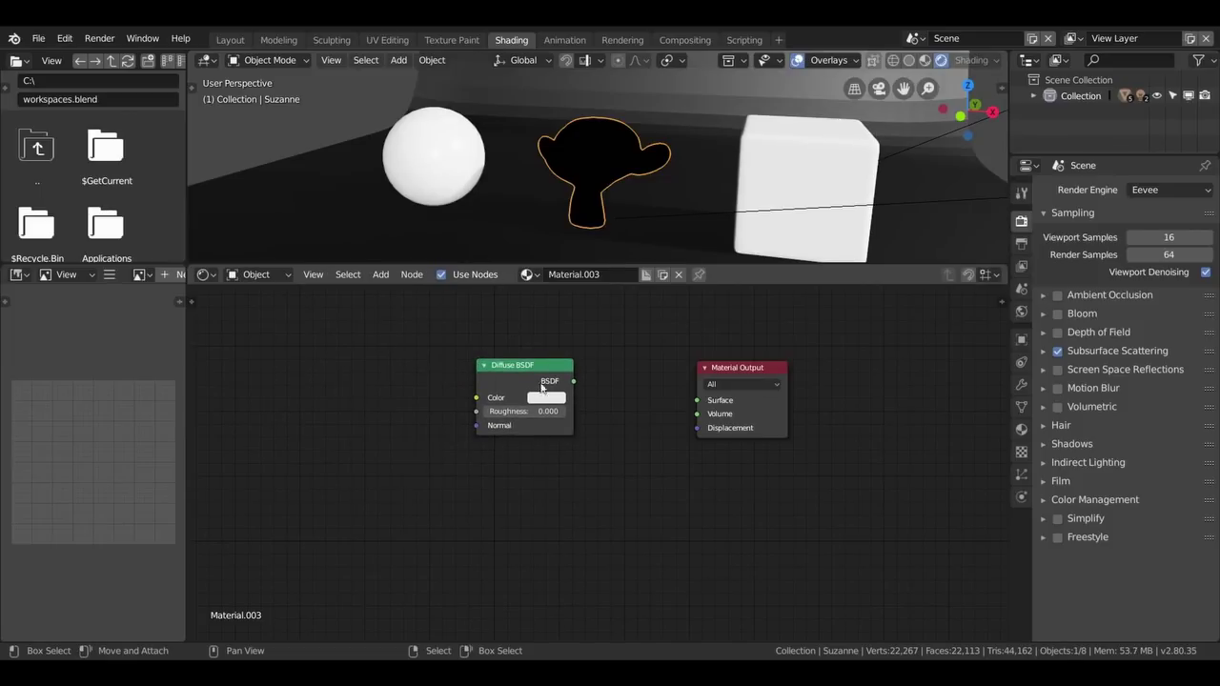
{"action": "left_click_drag", "start_coordinate": [538, 363], "coordinate": [549, 365]}
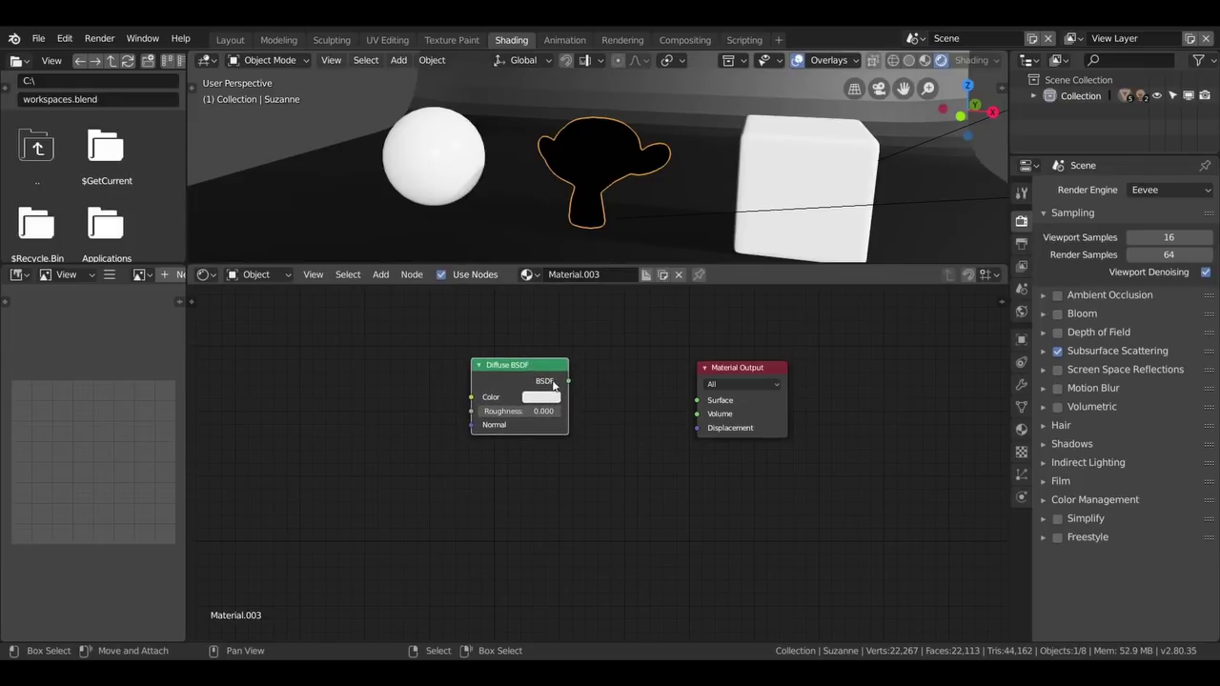
Step: Link the Diffuse BSDF to Material Output's Surface and set the output target to Cycles
{"action": "mouse_move", "coordinate": [568, 380]}
{"action": "left_mouse_down"}
{"action": "mouse_move", "coordinate": [636, 401]}
{"action": "mouse_move", "coordinate": [704, 402]}
{"action": "left_mouse_up"}
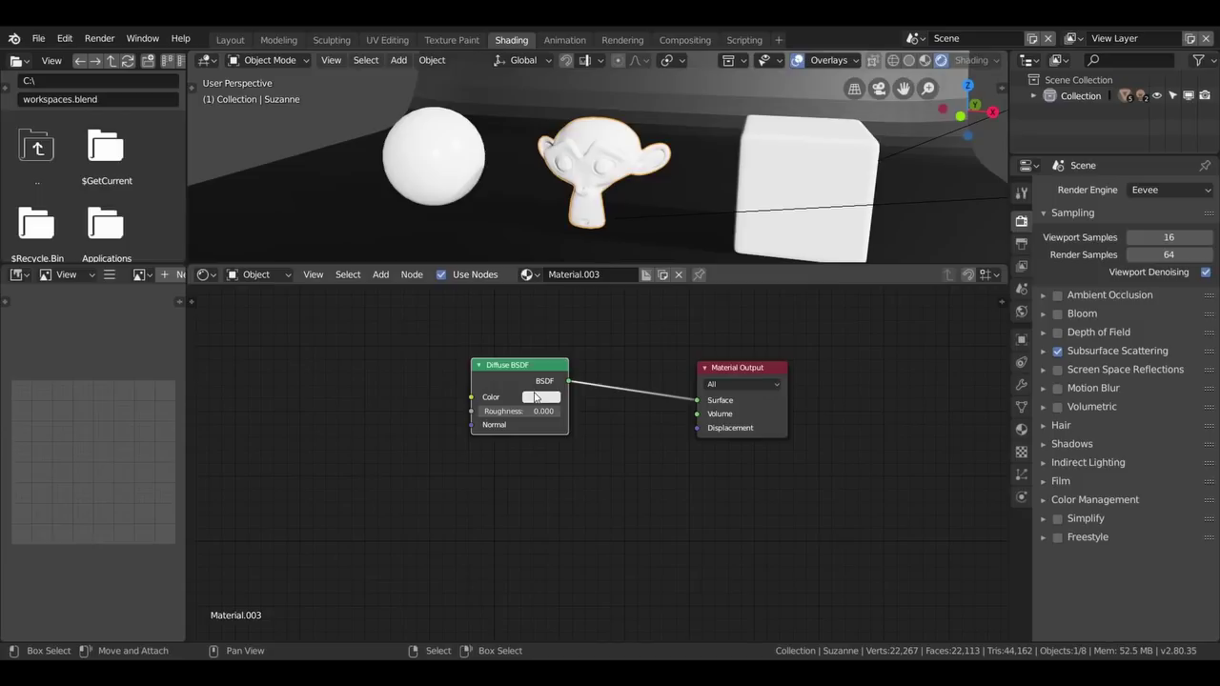
{"action": "left_click_drag", "start_coordinate": [531, 364], "coordinate": [502, 332]}
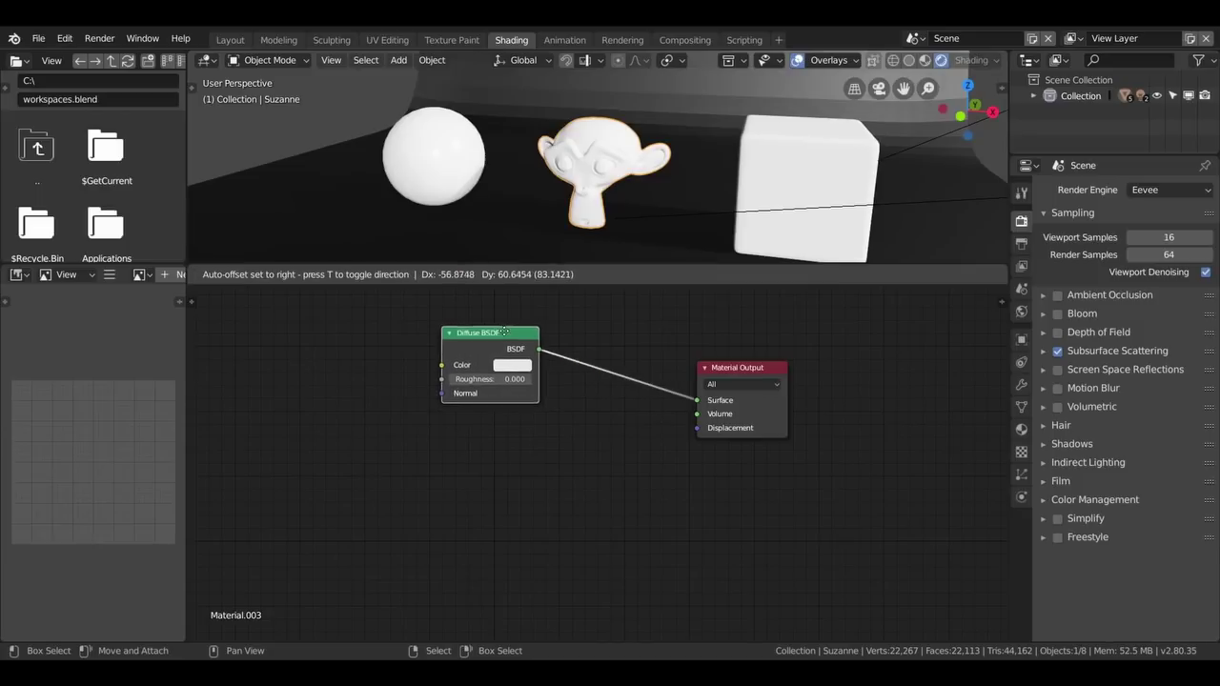
{"action": "left_click", "coordinate": [709, 386]}
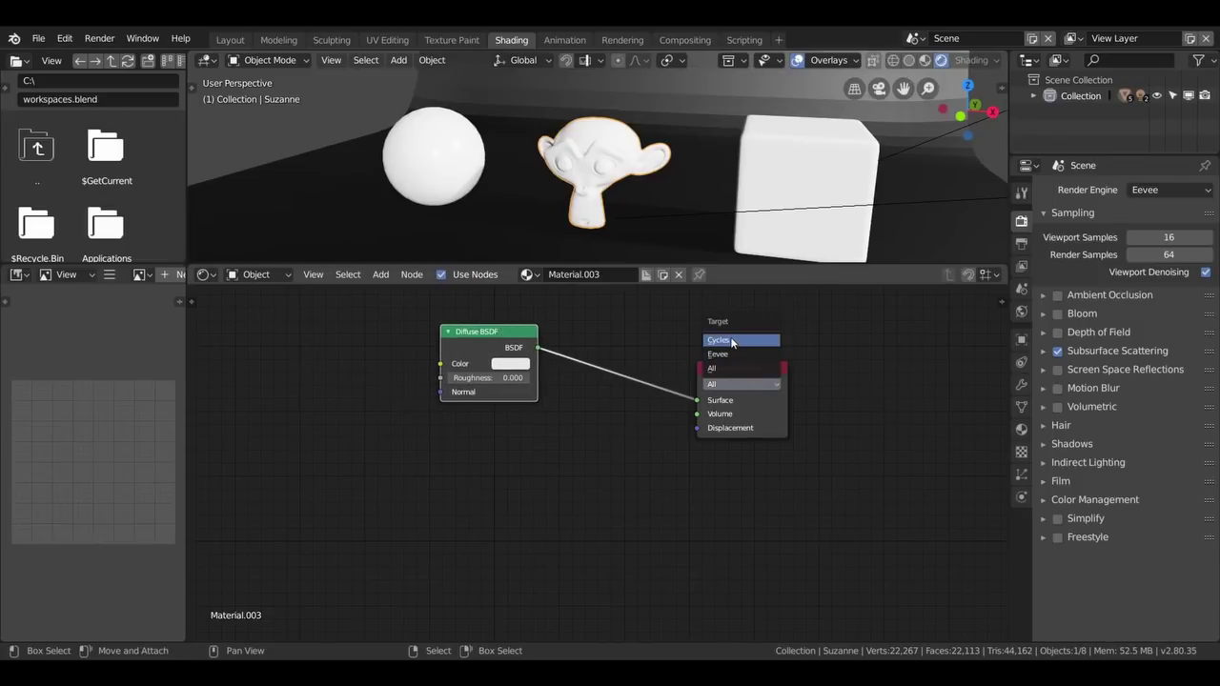
{"action": "left_click", "coordinate": [730, 336]}
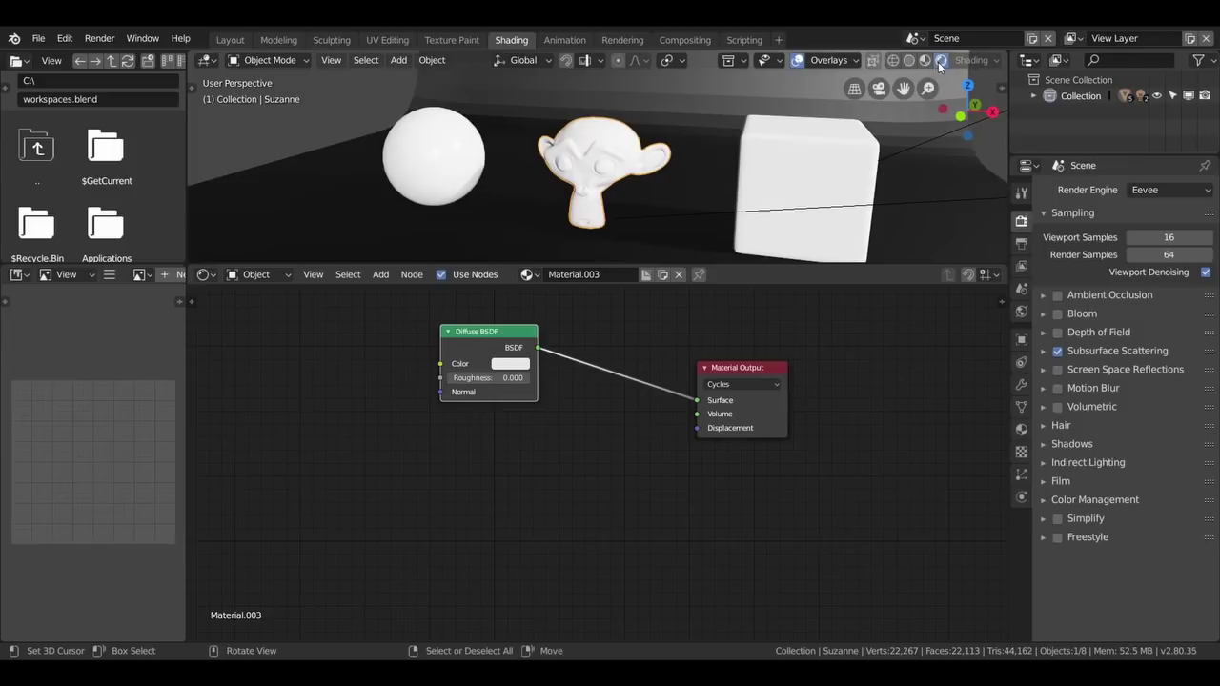
{"action": "left_click", "coordinate": [736, 384]}
Step: Change the material output target, then add a Diffuse BSDF to the Plane's material linked to Surface
{"action": "left_click", "coordinate": [737, 355]}
{"action": "left_click", "coordinate": [738, 385]}
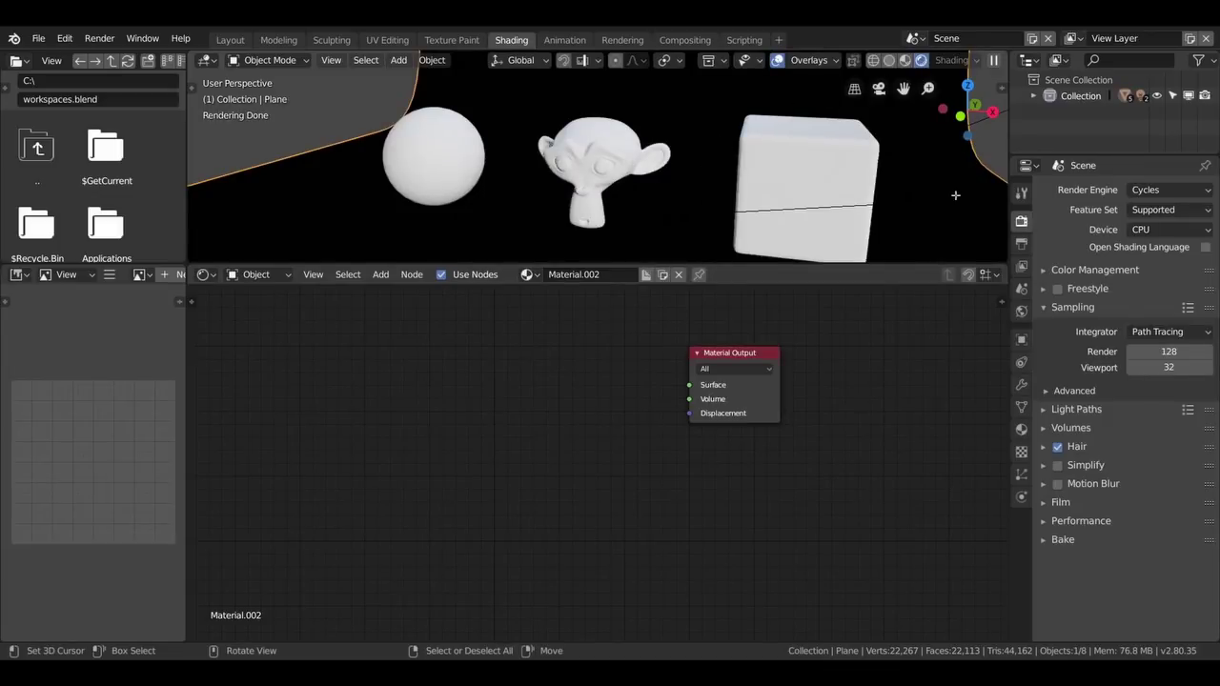
{"action": "key", "text": "shift+a"}
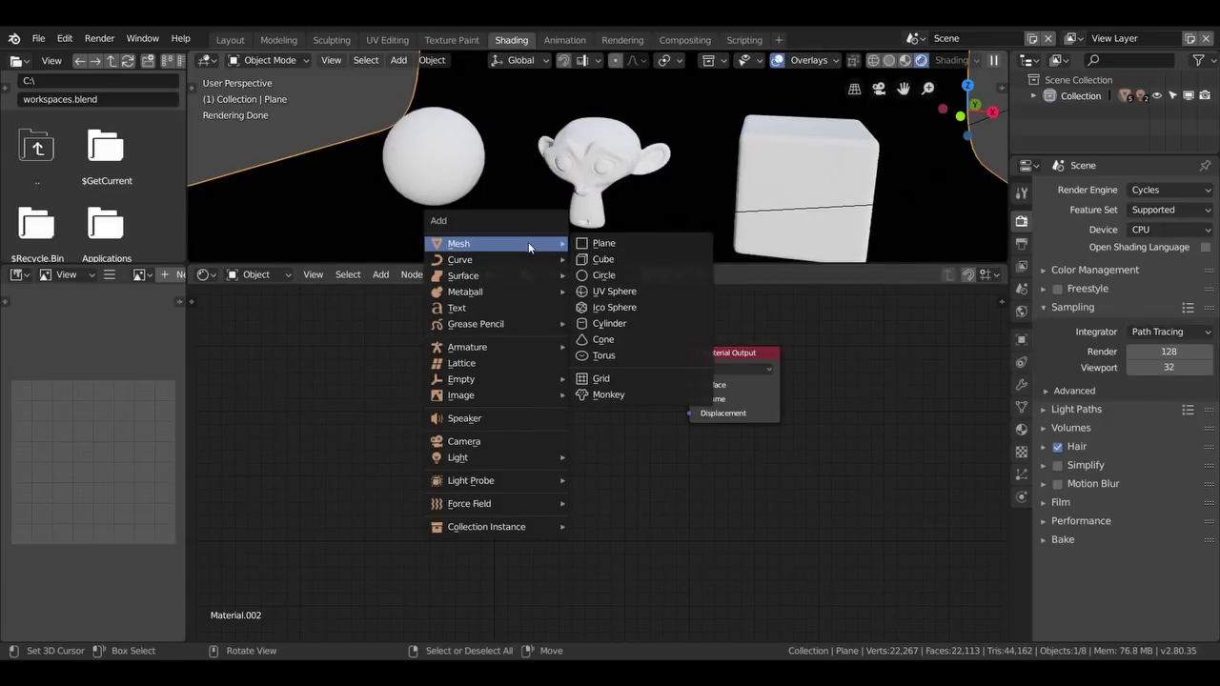
{"action": "key", "text": "shift+a"}
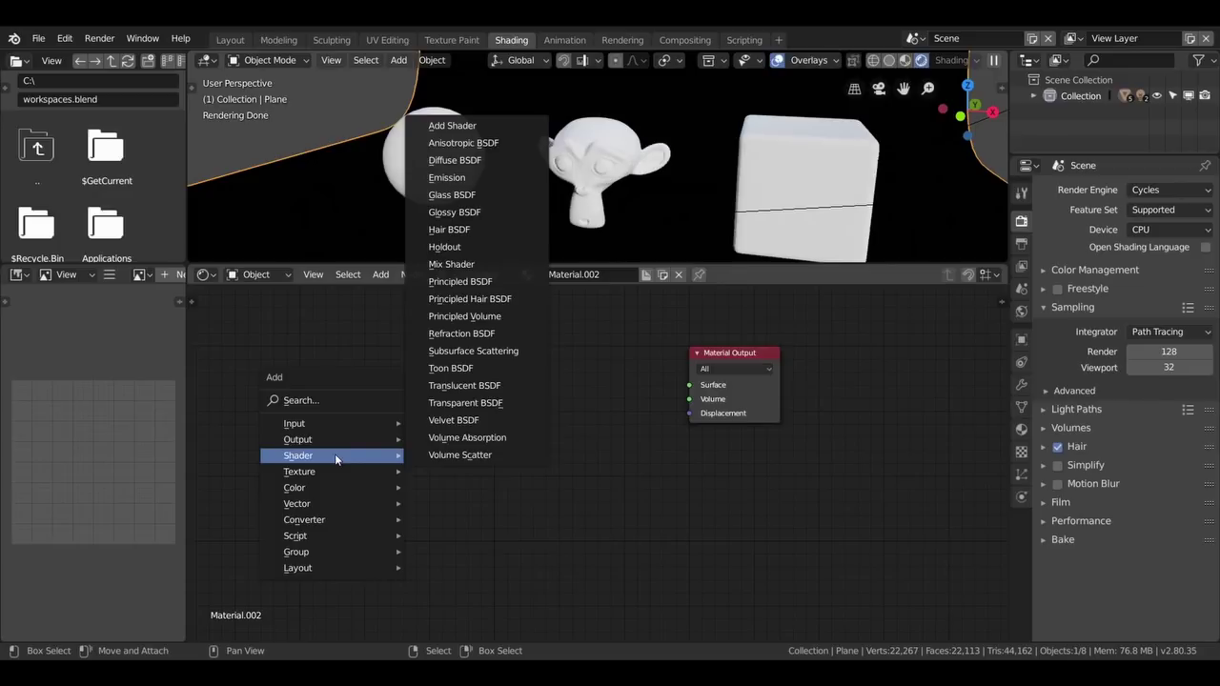
{"action": "left_click", "coordinate": [462, 160]}
{"action": "left_click", "coordinate": [479, 388]}
{"action": "left_click_drag", "start_coordinate": [566, 386], "coordinate": [693, 383]}
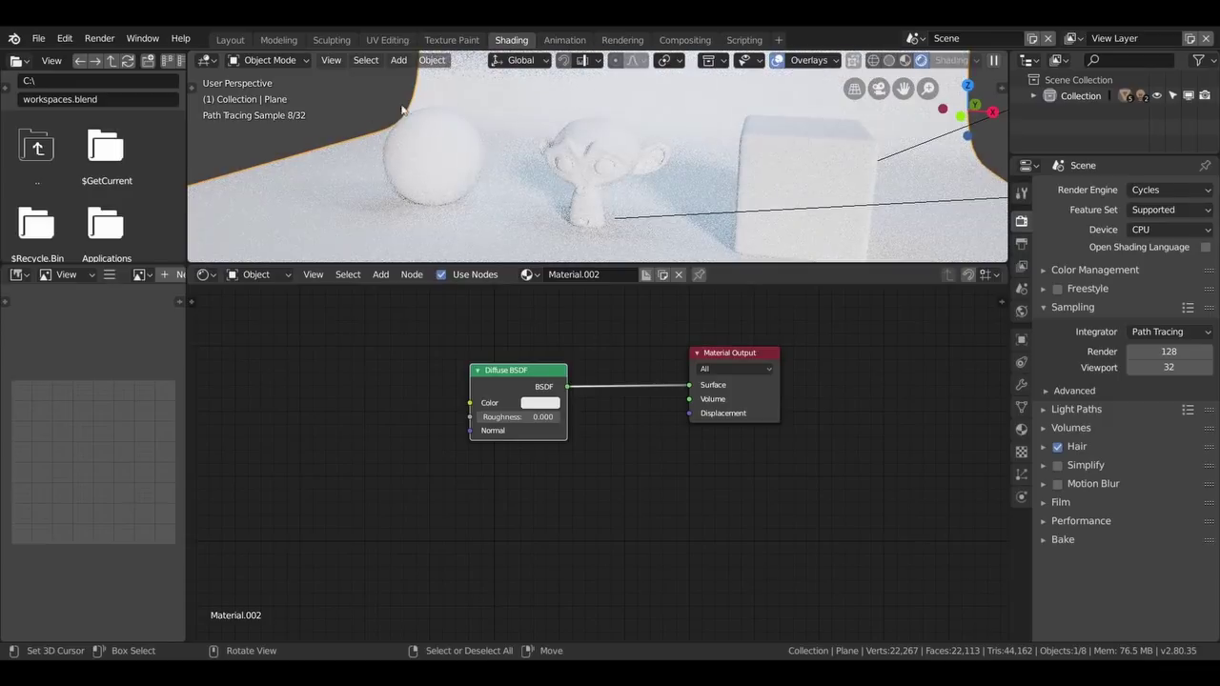
Step: Reselect Suzanne so her material nodes show again in the node editor
{"action": "left_click", "coordinate": [589, 164]}
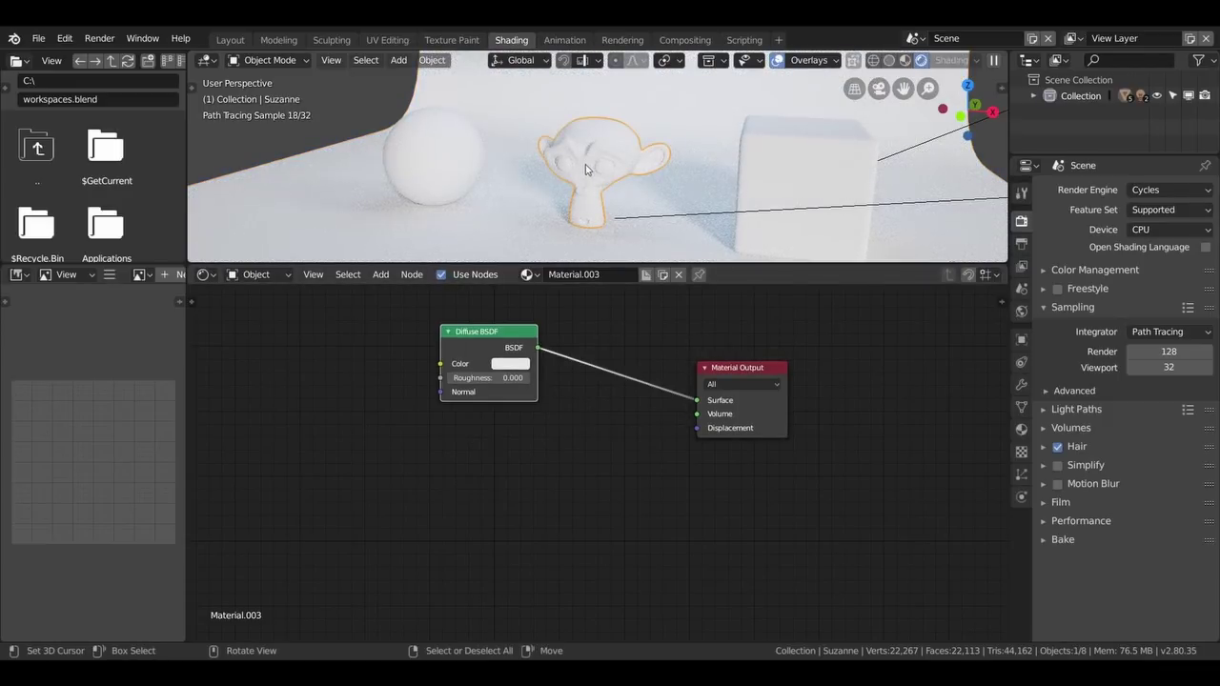
{"action": "left_click", "coordinate": [442, 169]}
{"action": "left_click", "coordinate": [810, 171]}
{"action": "left_click", "coordinate": [625, 173]}
{"action": "left_click", "coordinate": [448, 174]}
{"action": "left_click", "coordinate": [596, 164]}
{"action": "left_click", "coordinate": [799, 166]}
{"action": "left_click", "coordinate": [591, 164]}
{"action": "left_click", "coordinate": [450, 162]}
{"action": "left_click", "coordinate": [577, 150]}
{"action": "left_click", "coordinate": [784, 152]}
{"action": "left_click", "coordinate": [514, 223]}
{"action": "left_click", "coordinate": [582, 168]}
{"action": "middle_click_drag", "start_coordinate": [467, 333], "coordinate": [489, 353]}
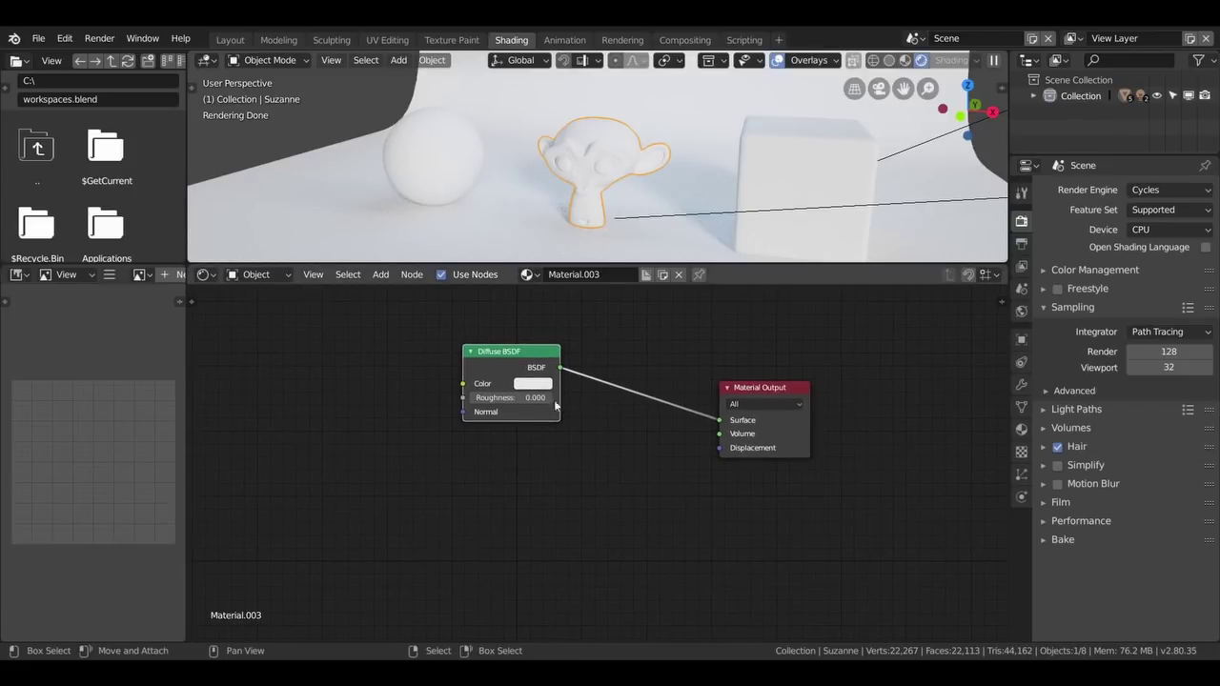
Step: Open the Diffuse BSDF colour picker and try blue, cyan-green and pale green shades
{"action": "left_click_drag", "start_coordinate": [488, 353], "coordinate": [529, 386]}
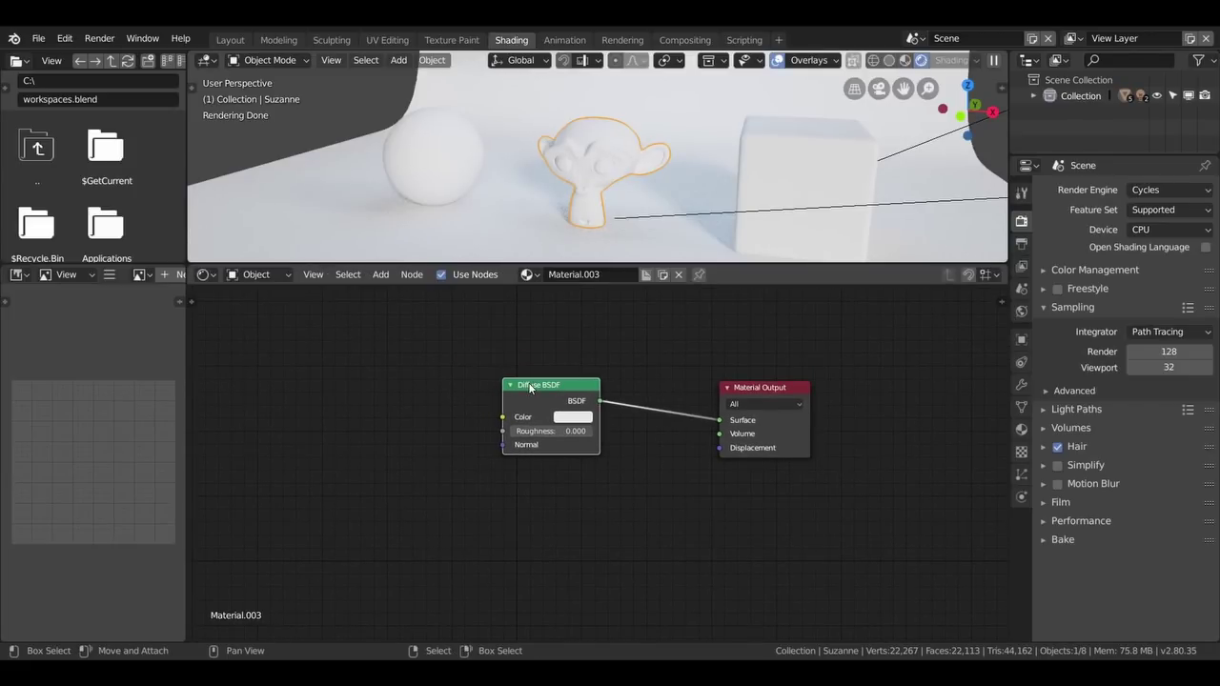
{"action": "left_click", "coordinate": [573, 417]}
{"action": "mouse_move", "coordinate": [593, 275]}
{"action": "left_mouse_down"}
{"action": "mouse_move", "coordinate": [613, 248]}
{"action": "mouse_move", "coordinate": [628, 293]}
{"action": "left_mouse_up"}
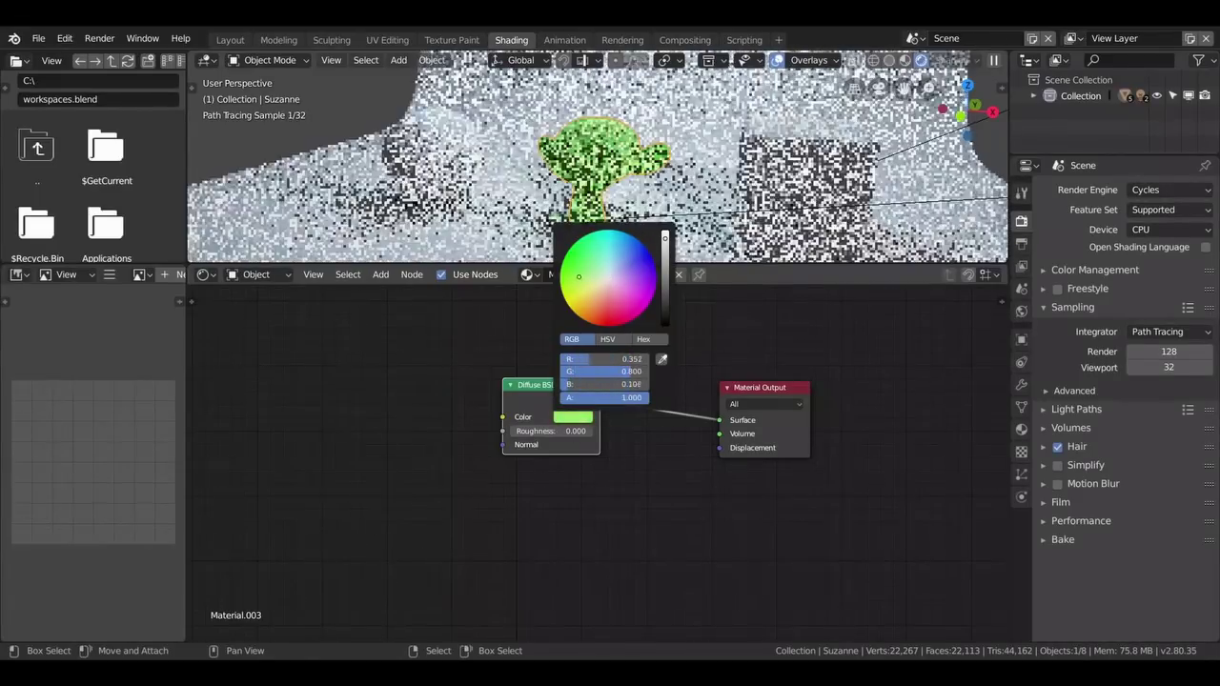
{"action": "left_click_drag", "start_coordinate": [628, 293], "coordinate": [601, 252]}
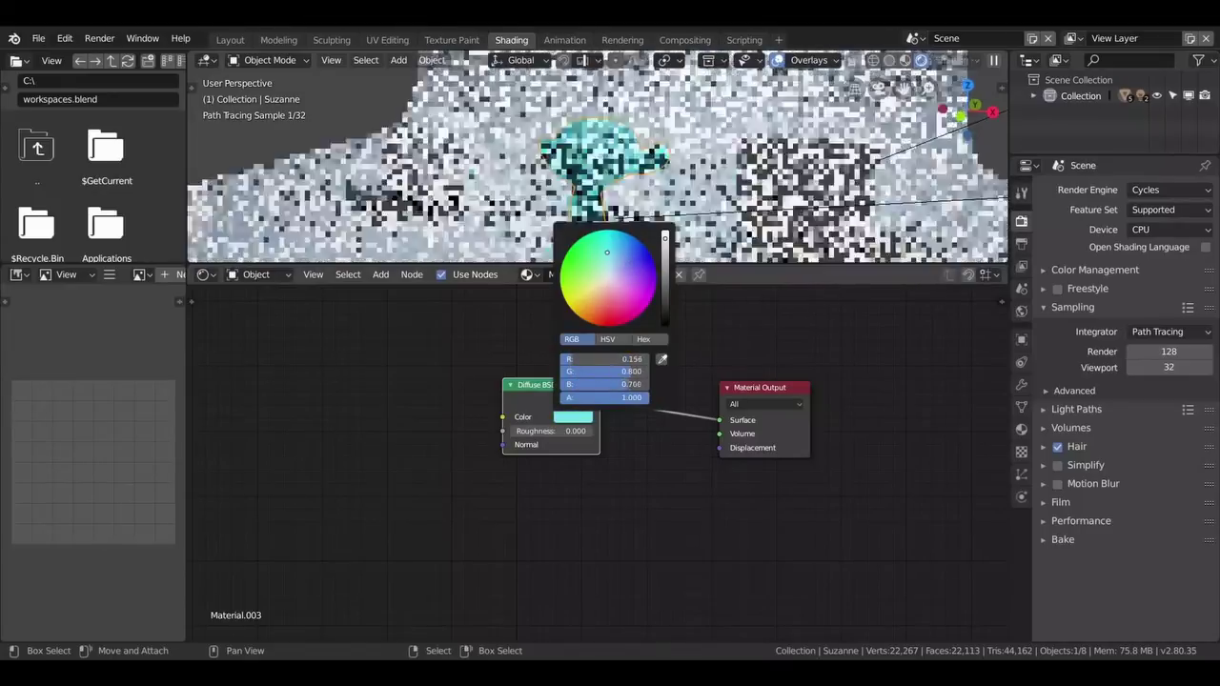
{"action": "left_click", "coordinate": [610, 339]}
{"action": "left_click_drag", "start_coordinate": [609, 359], "coordinate": [596, 359]}
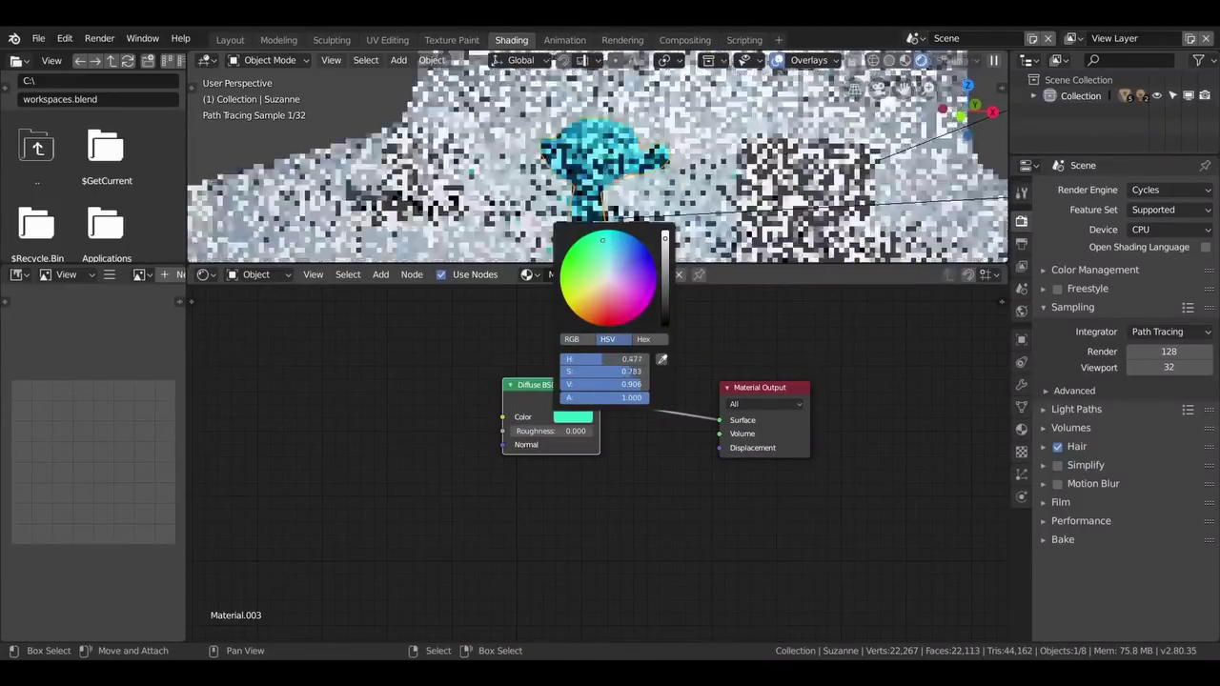
{"action": "left_click", "coordinate": [646, 339]}
{"action": "left_click_drag", "start_coordinate": [629, 295], "coordinate": [607, 267]}
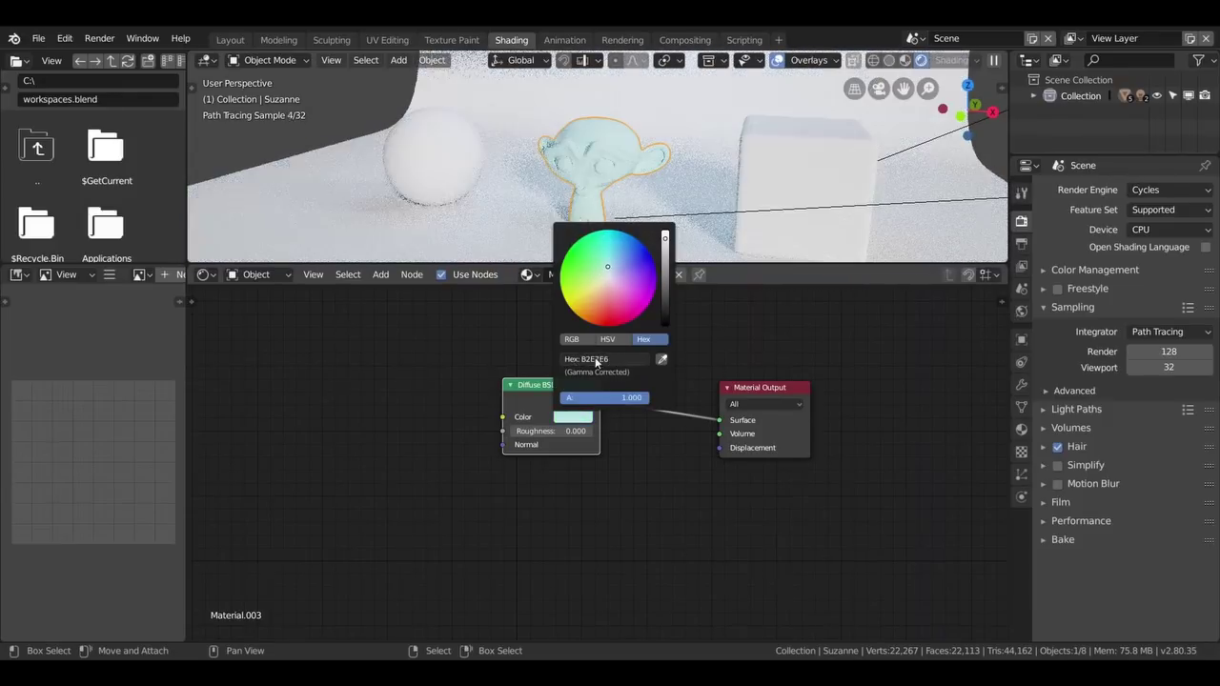
Step: Settle the diffuse colour on a saturated blue using the RGB view
{"action": "left_click", "coordinate": [576, 338]}
{"action": "mouse_move", "coordinate": [586, 296]}
{"action": "left_mouse_down"}
{"action": "mouse_move", "coordinate": [622, 264]}
{"action": "mouse_move", "coordinate": [617, 294]}
{"action": "left_mouse_up"}
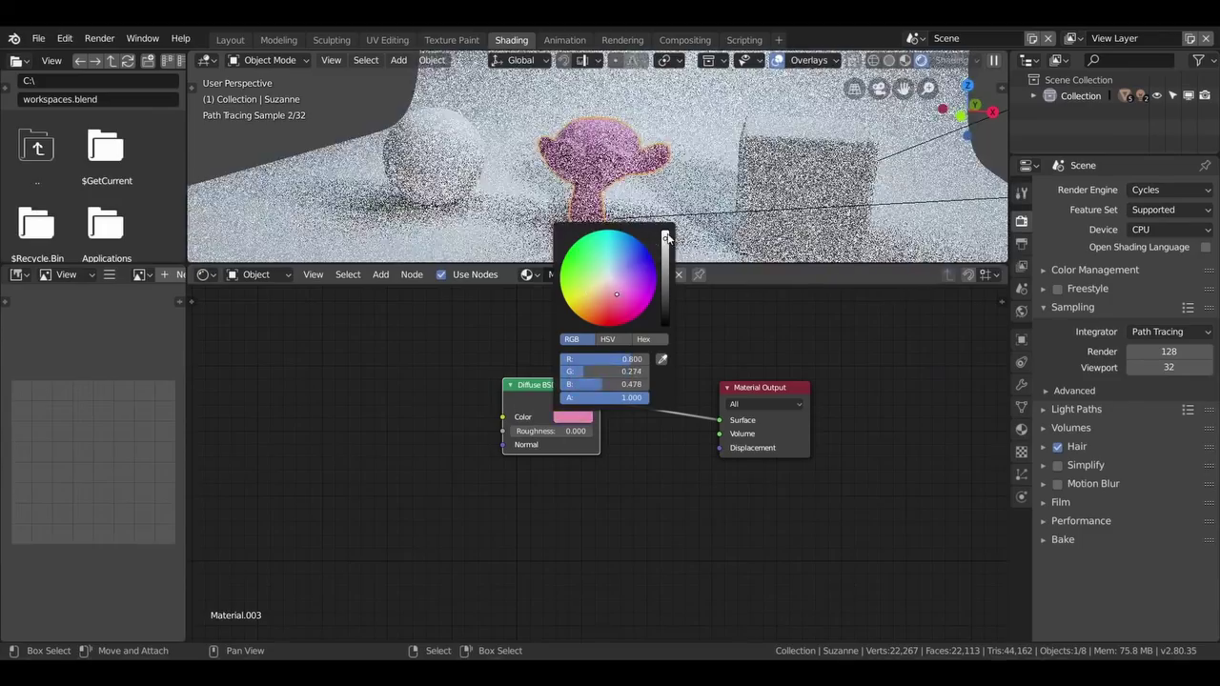
{"action": "scroll", "coordinate": [616, 293], "scroll_direction": "down", "scroll_amount": 3}
{"action": "scroll", "coordinate": [617, 293], "scroll_direction": "down", "scroll_amount": 2}
{"action": "scroll", "coordinate": [616, 293], "scroll_direction": "up", "scroll_amount": 8}
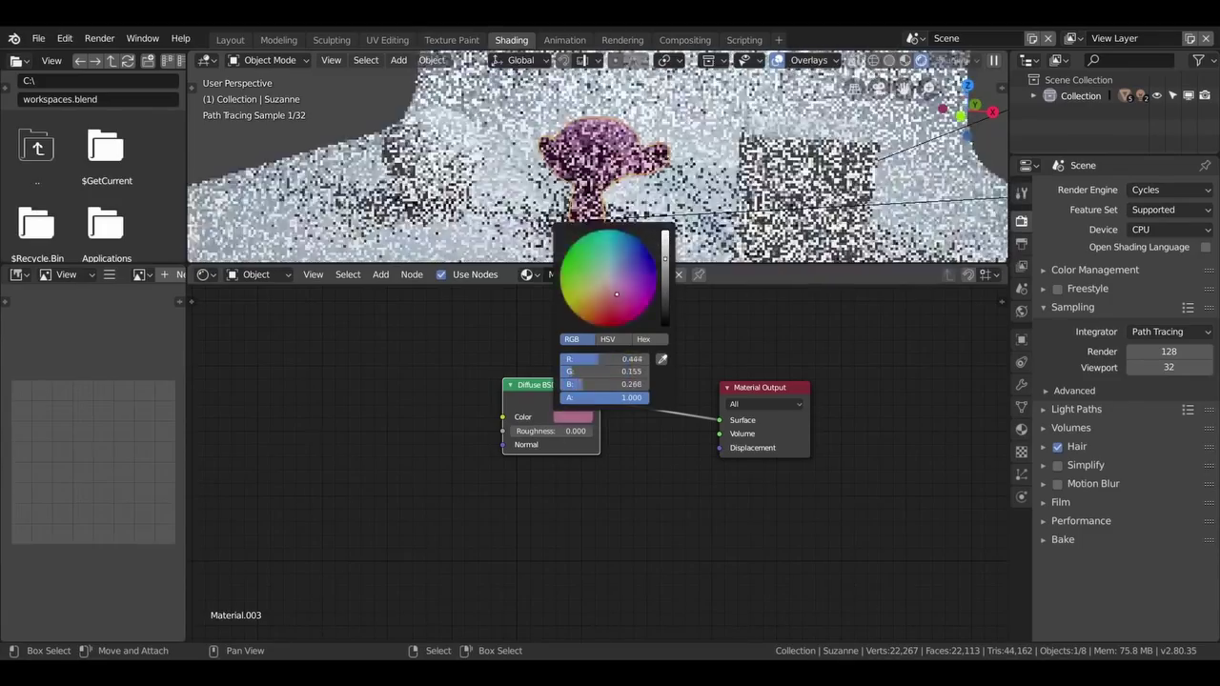
{"action": "scroll", "coordinate": [616, 293], "scroll_direction": "down", "scroll_amount": 2}
{"action": "scroll", "coordinate": [616, 293], "scroll_direction": "up", "scroll_amount": 3}
{"action": "left_click_drag", "start_coordinate": [617, 293], "coordinate": [645, 261]}
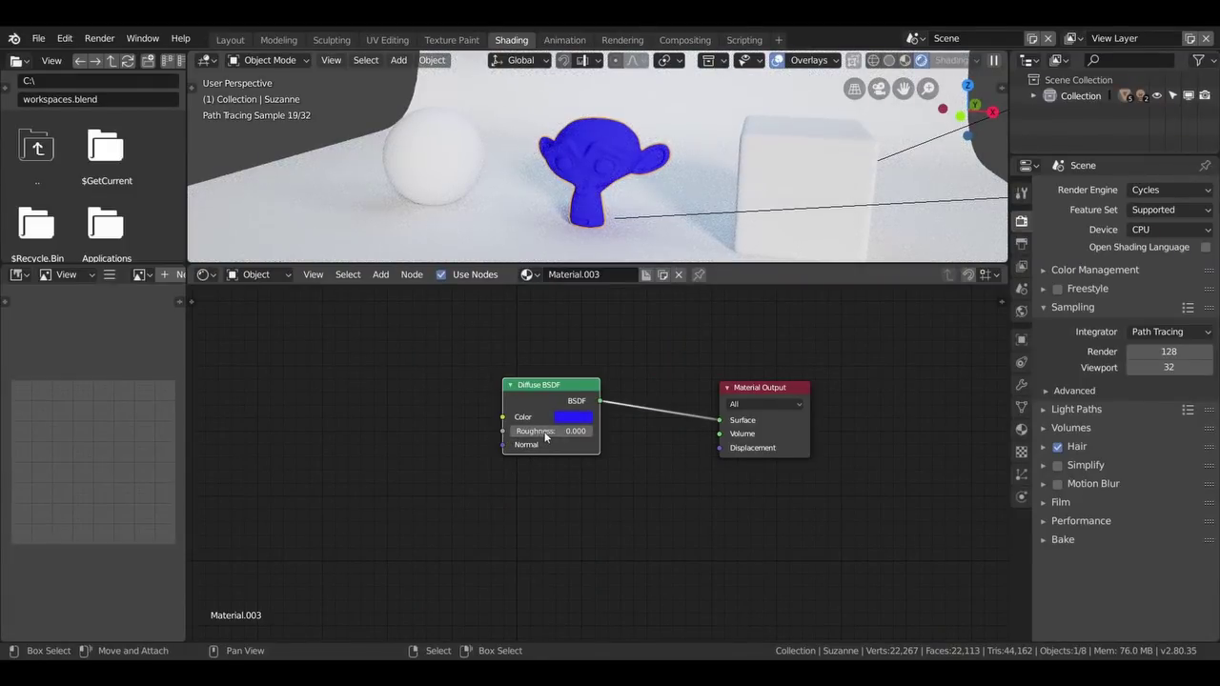
Step: Try Roughness 1.000, restore the light green colour, and set Roughness back to 0.000
{"action": "scroll", "coordinate": [601, 172], "scroll_direction": "up", "scroll_amount": 3}
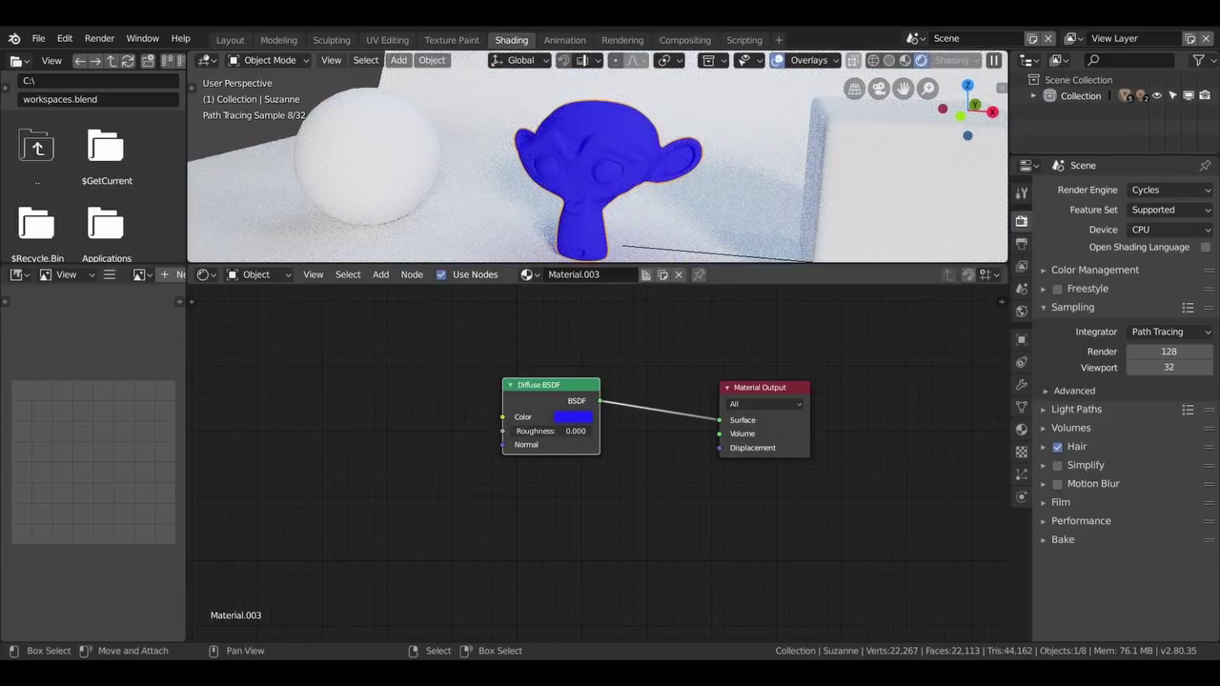
{"action": "left_click_drag", "start_coordinate": [534, 430], "coordinate": [593, 431]}
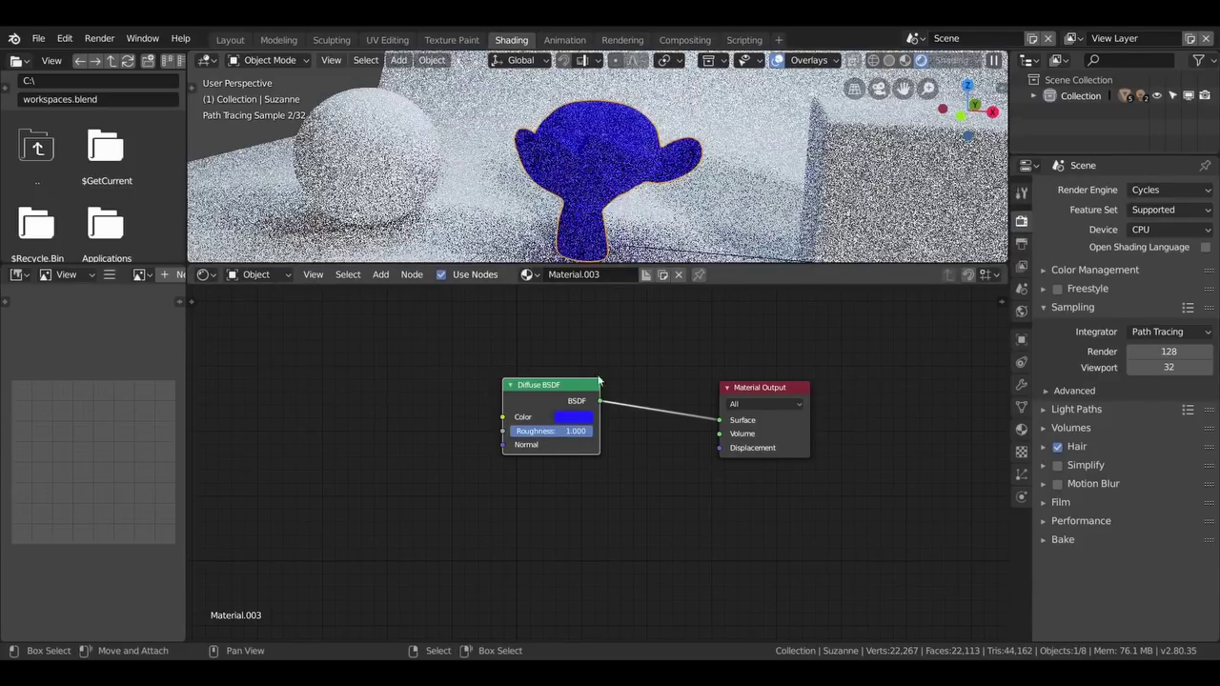
{"action": "scroll", "coordinate": [636, 153], "scroll_direction": "up", "scroll_amount": 3}
{"action": "mouse_move", "coordinate": [636, 154]}
{"action": "middle_mouse_down"}
{"action": "mouse_move", "coordinate": [677, 173]}
{"action": "mouse_move", "coordinate": [615, 184]}
{"action": "middle_mouse_up"}
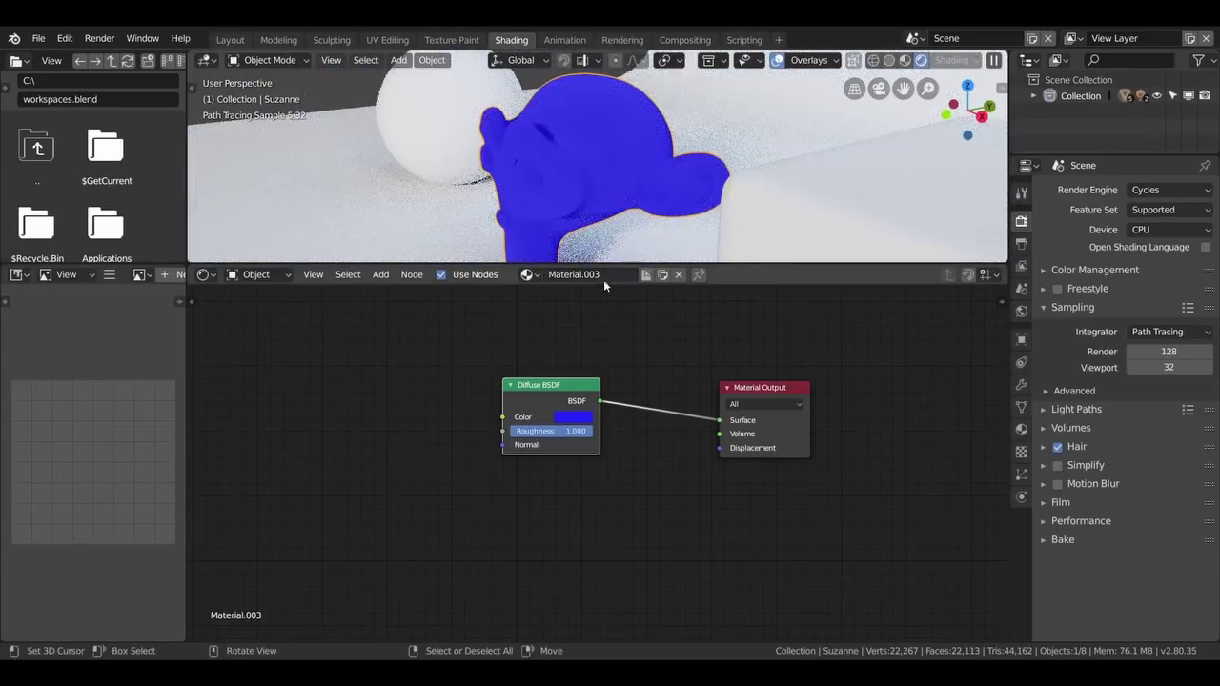
{"action": "key", "text": "ctrl+v"}
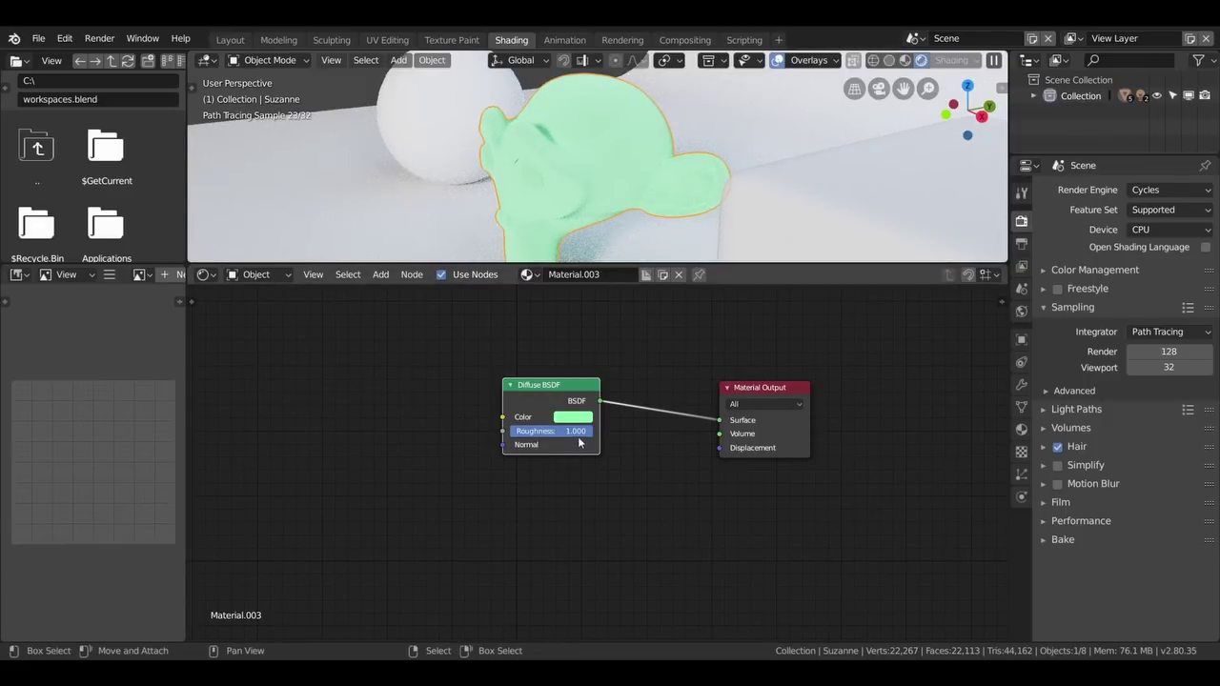
{"action": "left_click_drag", "start_coordinate": [584, 434], "coordinate": [515, 435]}
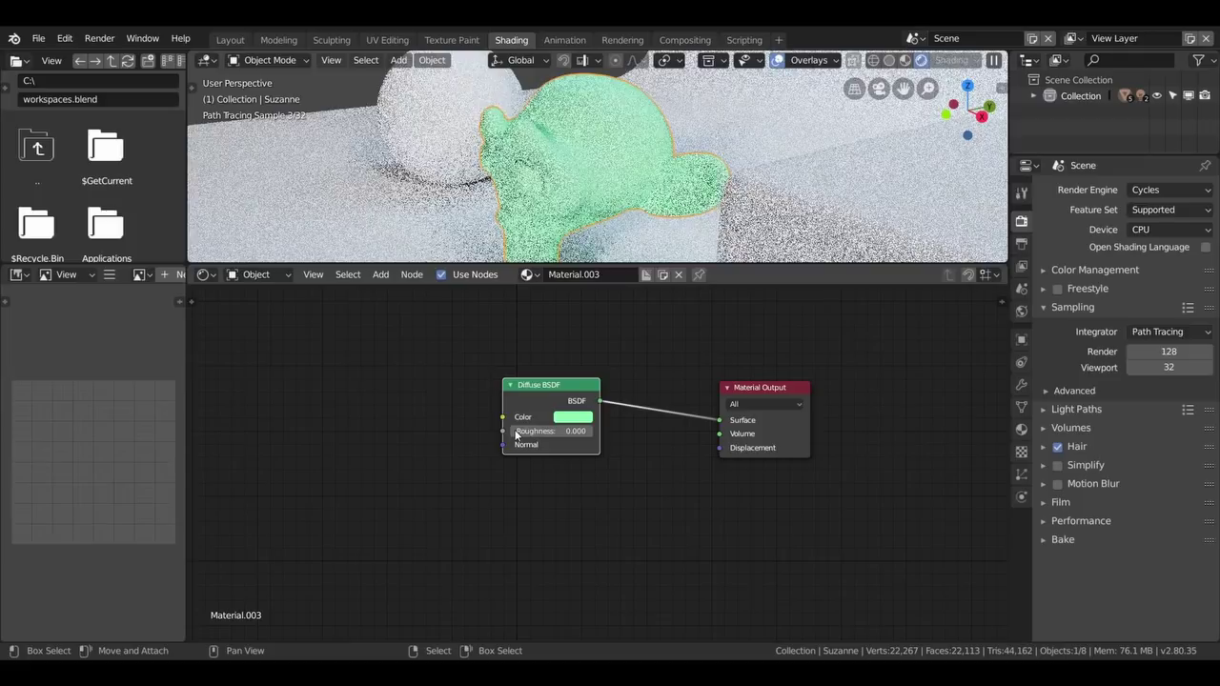
Step: Switch to the Layout workspace with the viewport in wireframe
{"action": "middle_click_drag", "start_coordinate": [724, 191], "coordinate": [648, 195]}
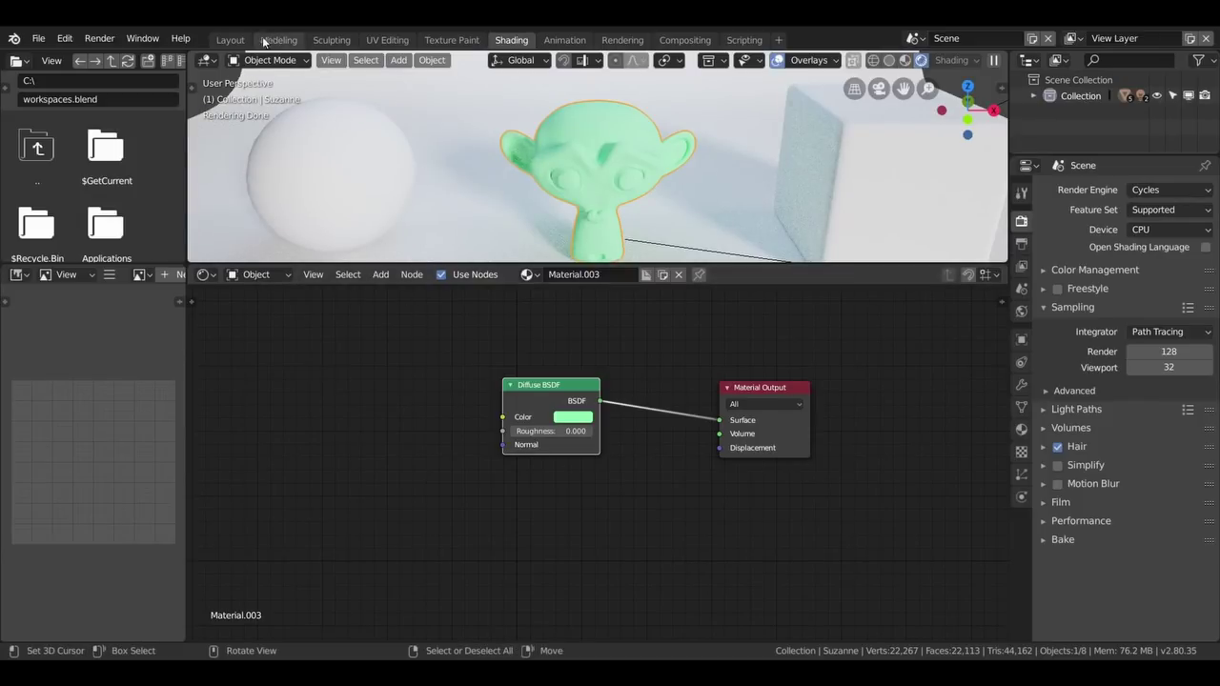
{"action": "left_click", "coordinate": [237, 39]}
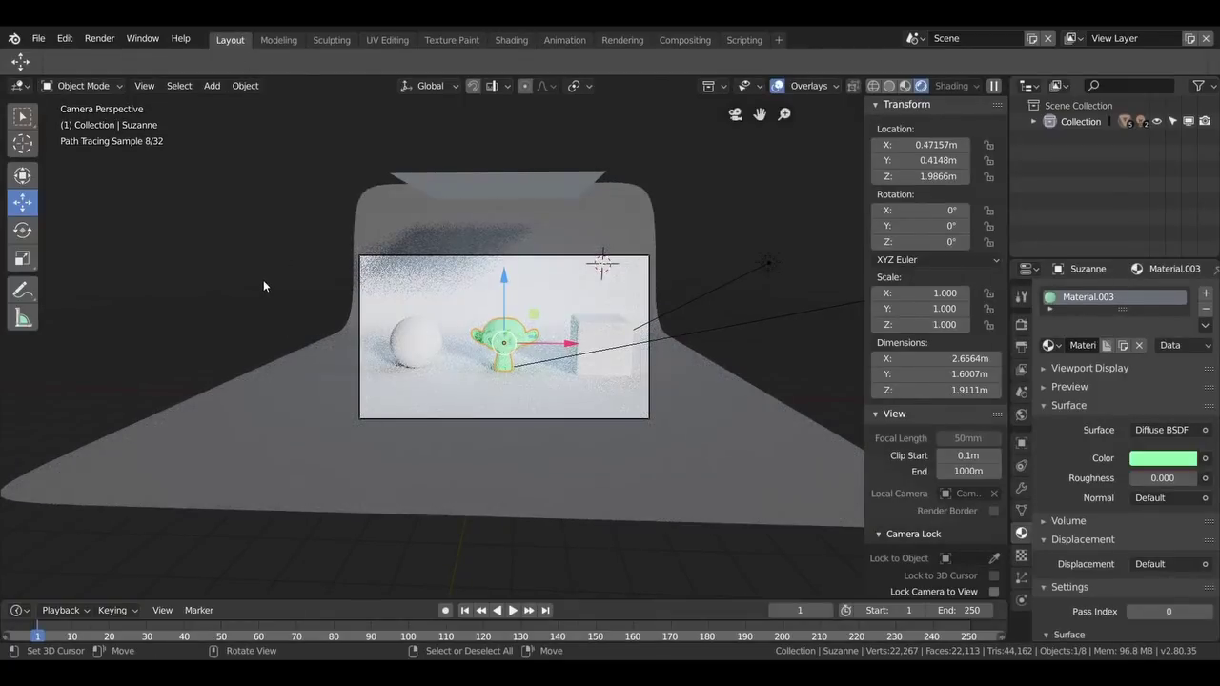
{"action": "left_click", "coordinate": [852, 86]}
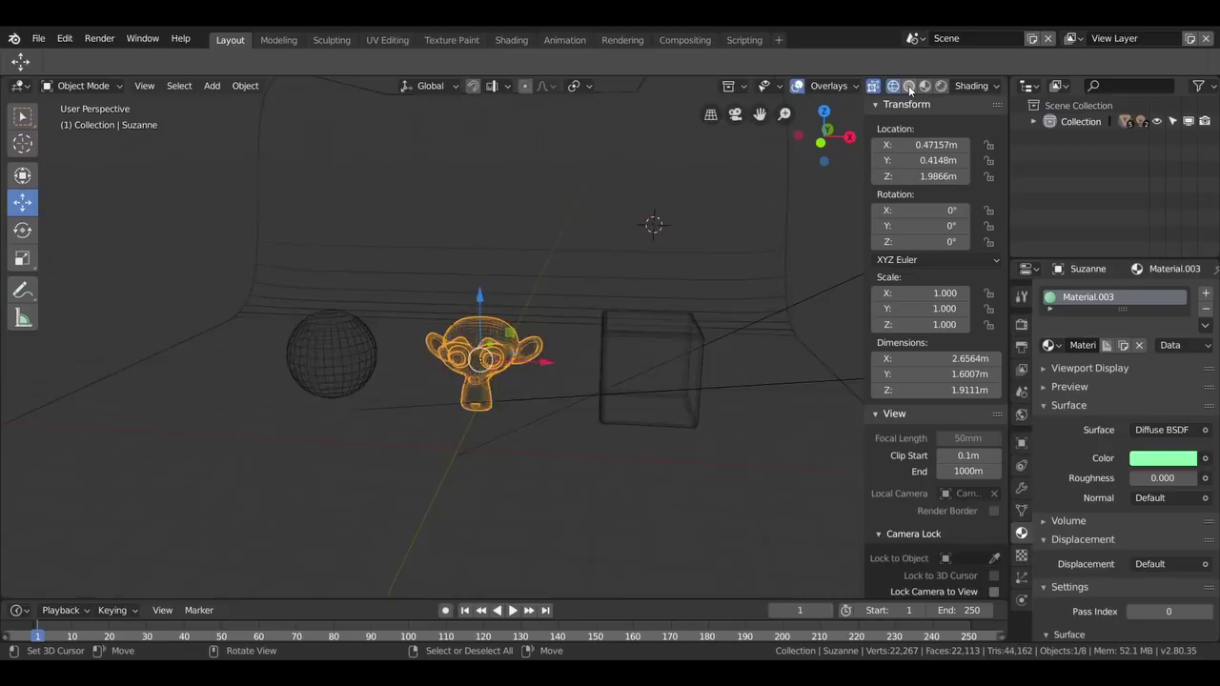
Step: Set solid display, view from the top, and place the 3D cursor above the scene
{"action": "left_click", "coordinate": [908, 86]}
{"action": "key", "text": "KP_7"}
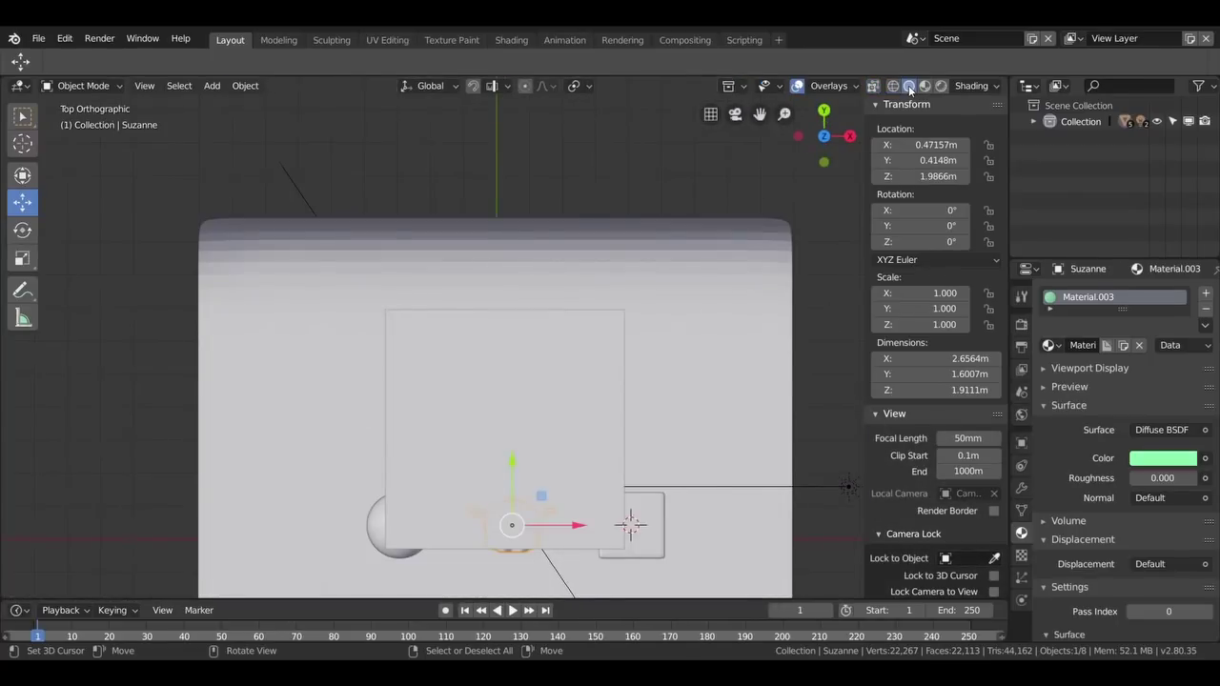
{"action": "scroll", "coordinate": [540, 138], "scroll_direction": "down", "scroll_amount": 3}
{"action": "right_click", "coordinate": [497, 150], "text": "shift"}
Step: Add NormalMap.png as a reference image and centre it in the view
{"action": "key", "text": "shift+a"}
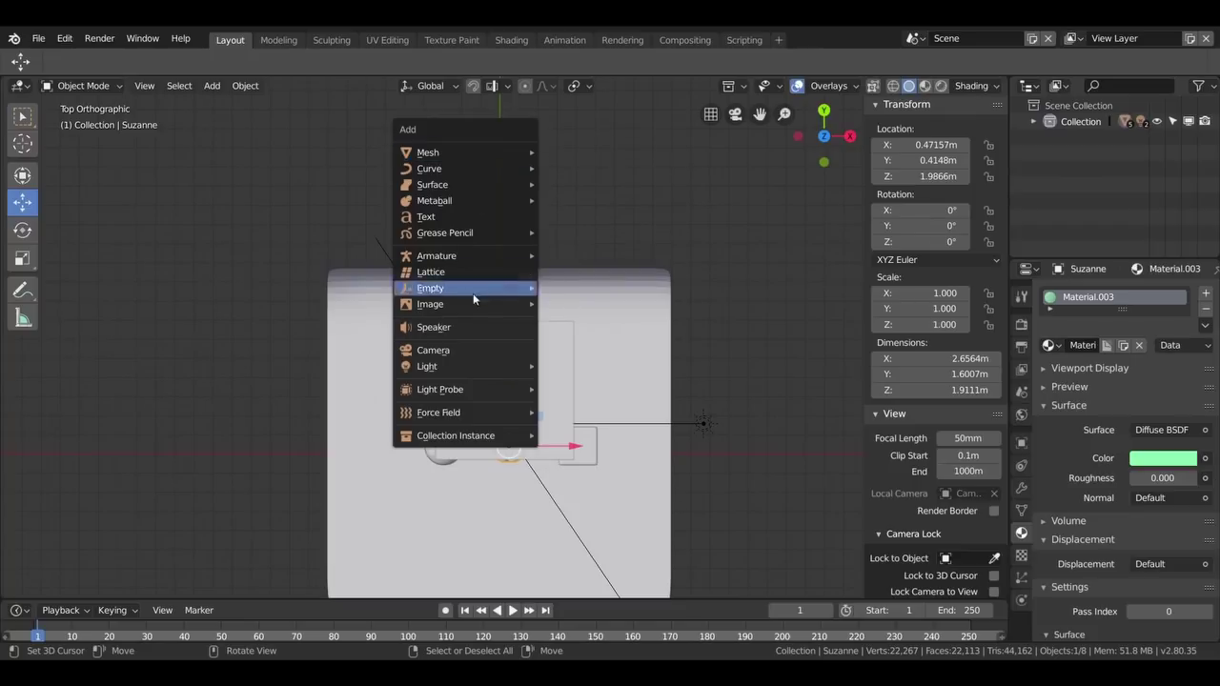
{"action": "left_click", "coordinate": [581, 302]}
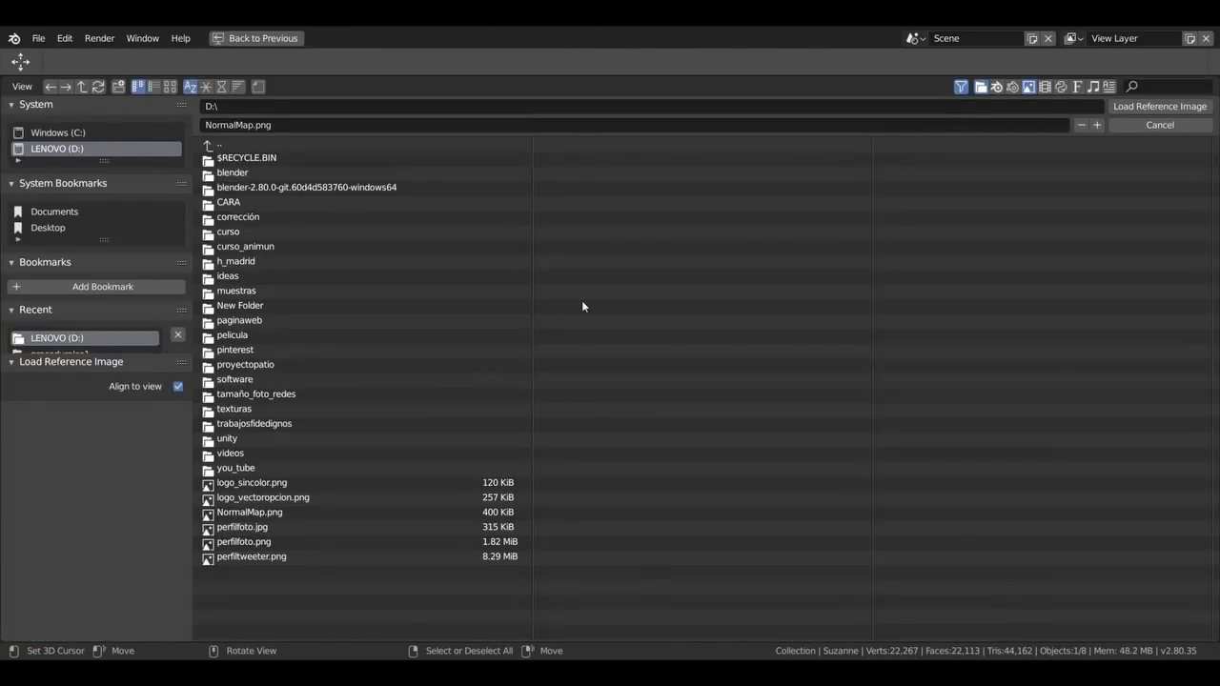
{"action": "left_click", "coordinate": [266, 513]}
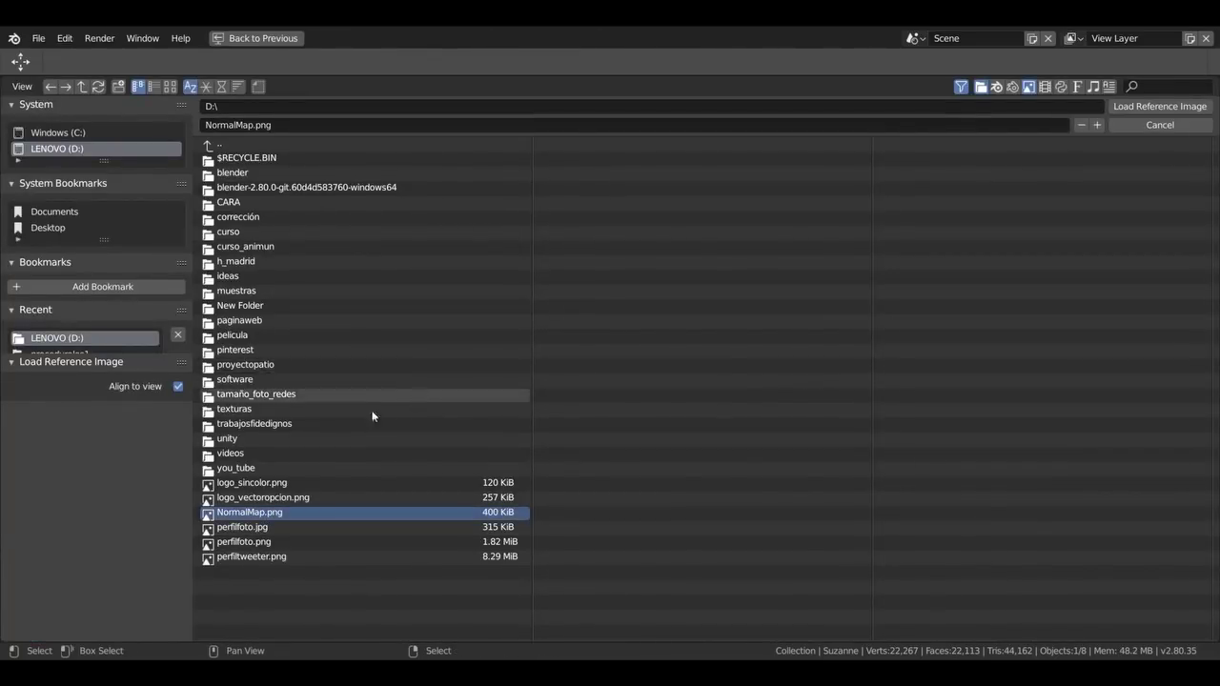
{"action": "double_click", "coordinate": [293, 513]}
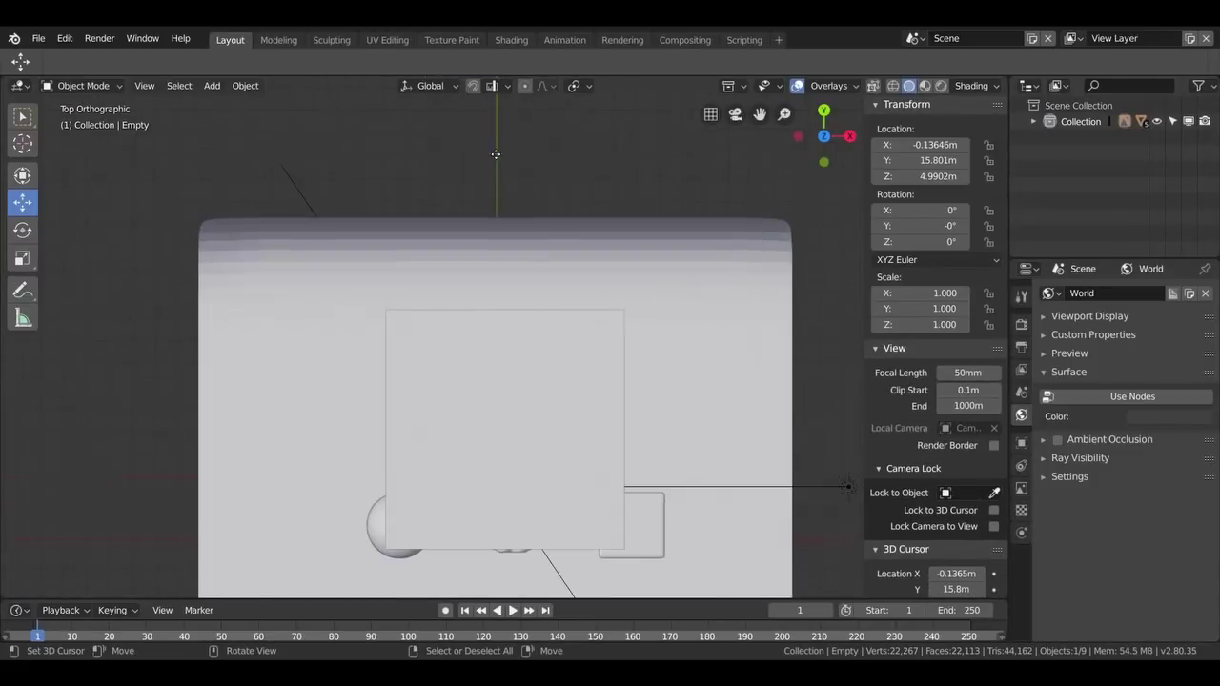
{"action": "mouse_move", "coordinate": [495, 155]}
{"action": "middle_mouse_down", "text": "shift"}
{"action": "mouse_move", "coordinate": [534, 220]}
{"action": "mouse_move", "coordinate": [552, 372]}
{"action": "middle_mouse_up", "text": "shift"}
{"action": "scroll", "coordinate": [551, 373], "scroll_direction": "up", "scroll_amount": 3}
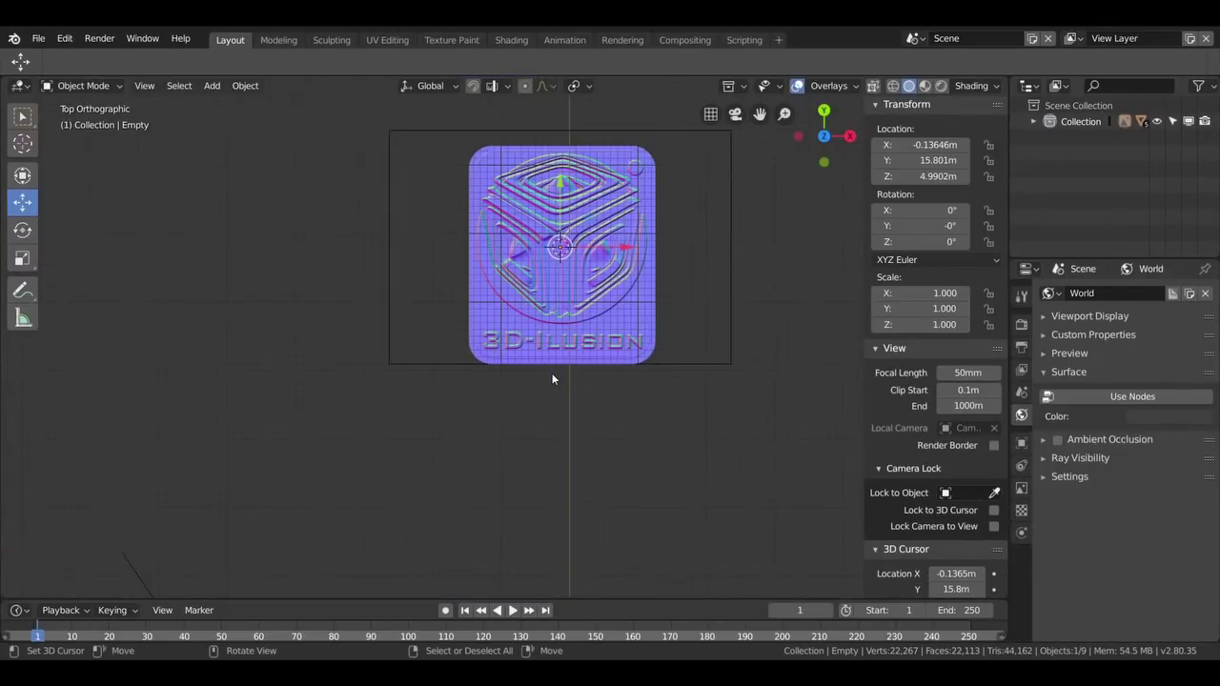
{"action": "scroll", "coordinate": [551, 373], "scroll_direction": "up", "scroll_amount": 2}
{"action": "middle_click_drag", "start_coordinate": [578, 315], "coordinate": [495, 426], "text": "shift"}
{"action": "scroll", "coordinate": [496, 426], "scroll_direction": "up", "scroll_amount": 2}
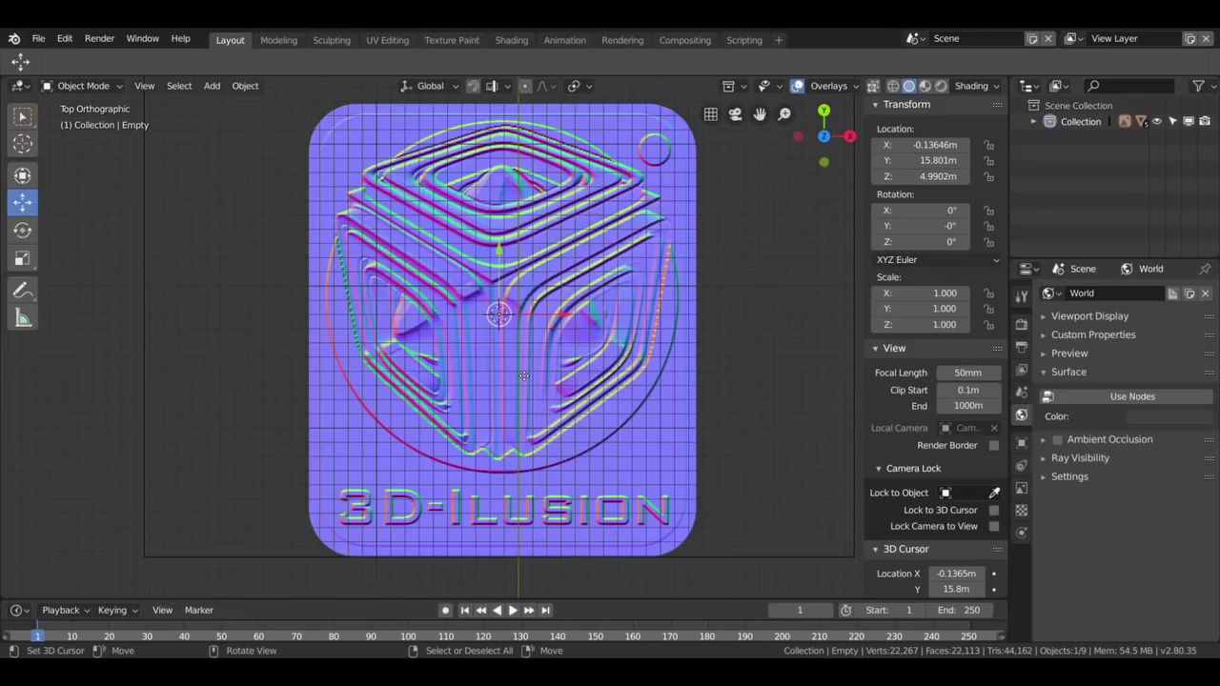
Step: Orbit, frame and zoom in on the 3D-Ilusion normal map reference image
{"action": "mouse_move", "coordinate": [552, 417]}
{"action": "middle_mouse_down"}
{"action": "mouse_move", "coordinate": [556, 325]}
{"action": "mouse_move", "coordinate": [454, 318]}
{"action": "mouse_move", "coordinate": [485, 275]}
{"action": "mouse_move", "coordinate": [518, 271]}
{"action": "mouse_move", "coordinate": [517, 238]}
{"action": "middle_mouse_up"}
{"action": "key", "text": "KP_Decimal"}
{"action": "mouse_move", "coordinate": [483, 435]}
{"action": "middle_mouse_down"}
{"action": "mouse_move", "coordinate": [476, 367]}
{"action": "mouse_move", "coordinate": [511, 436]}
{"action": "mouse_move", "coordinate": [566, 423]}
{"action": "mouse_move", "coordinate": [572, 410]}
{"action": "middle_mouse_up"}
{"action": "scroll", "coordinate": [566, 423], "scroll_direction": "up", "scroll_amount": 2}
{"action": "scroll", "coordinate": [568, 419], "scroll_direction": "up", "scroll_amount": 1}
{"action": "scroll", "coordinate": [572, 410], "scroll_direction": "up", "scroll_amount": 2}
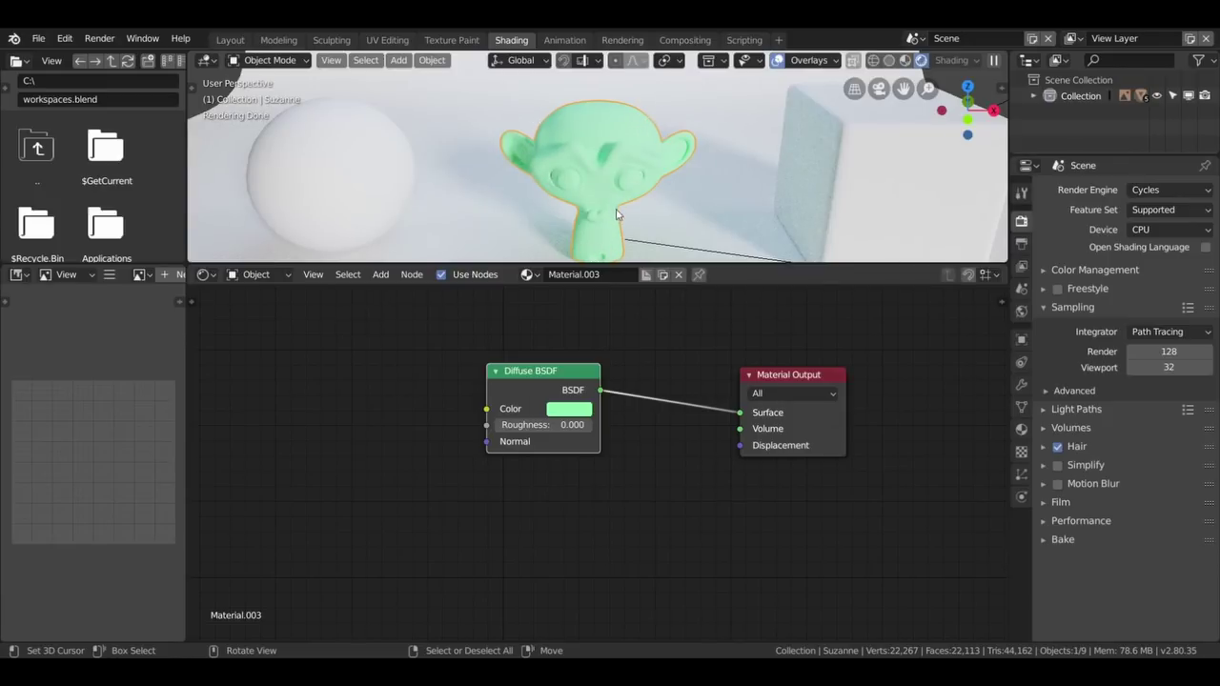
Step: Reposition the Diffuse BSDF node near the Material Output and bring up the Add menu
{"action": "mouse_move", "coordinate": [591, 391]}
{"action": "left_mouse_down"}
{"action": "mouse_move", "coordinate": [515, 386]}
{"action": "mouse_move", "coordinate": [512, 403]}
{"action": "left_mouse_up"}
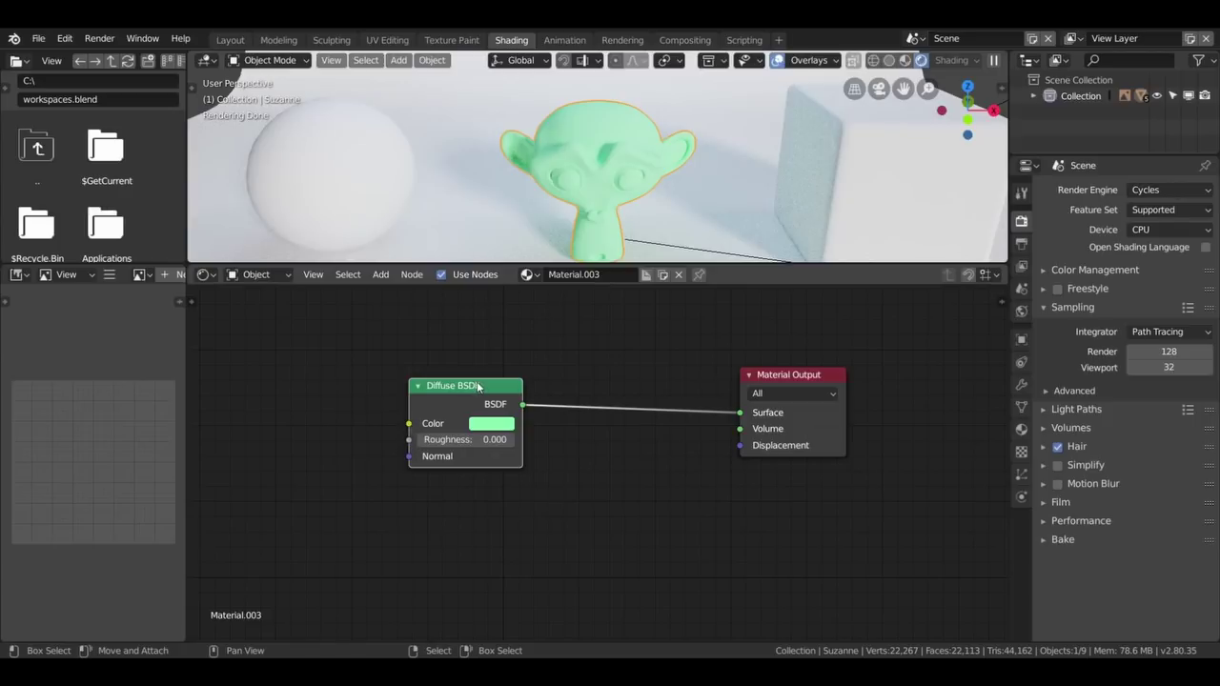
{"action": "left_click_drag", "start_coordinate": [494, 386], "coordinate": [659, 385]}
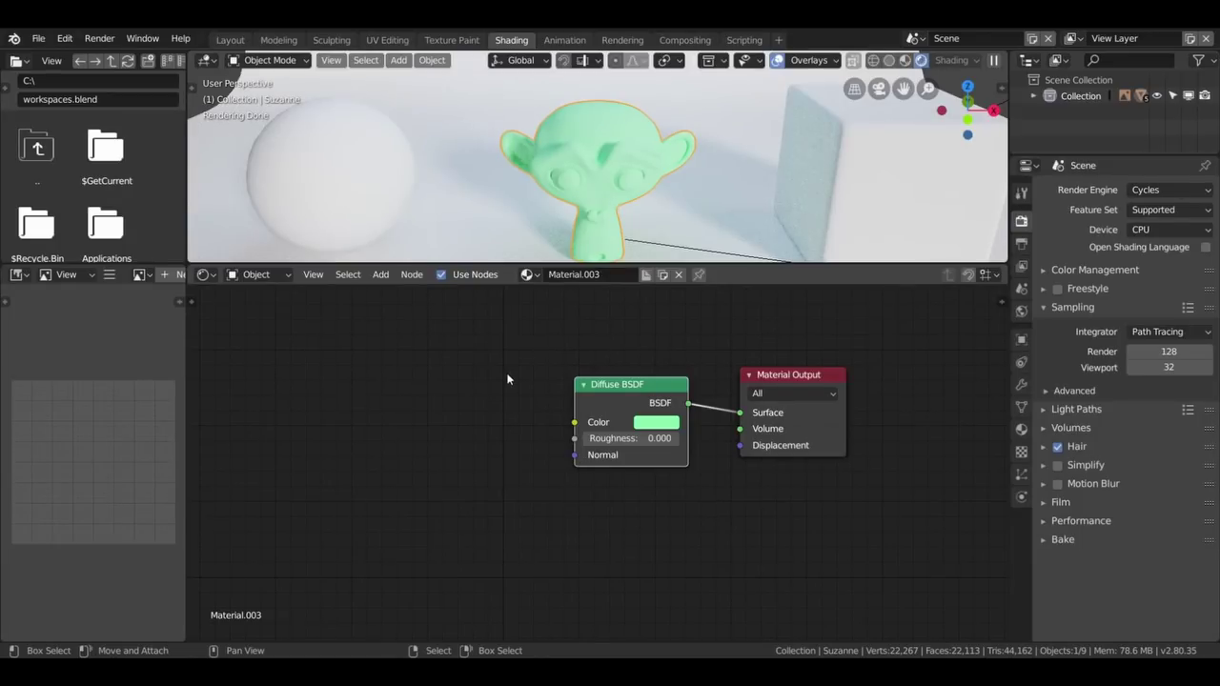
{"action": "left_click_drag", "start_coordinate": [619, 384], "coordinate": [475, 349]}
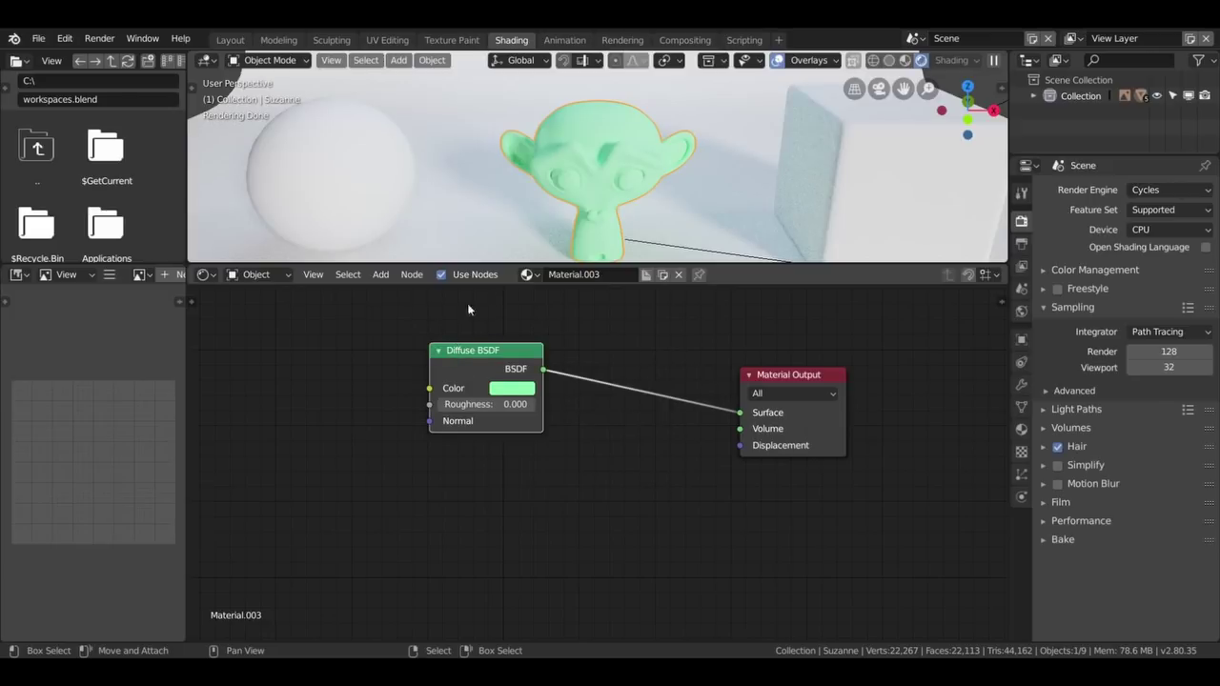
{"action": "left_click_drag", "start_coordinate": [530, 400], "coordinate": [583, 374]}
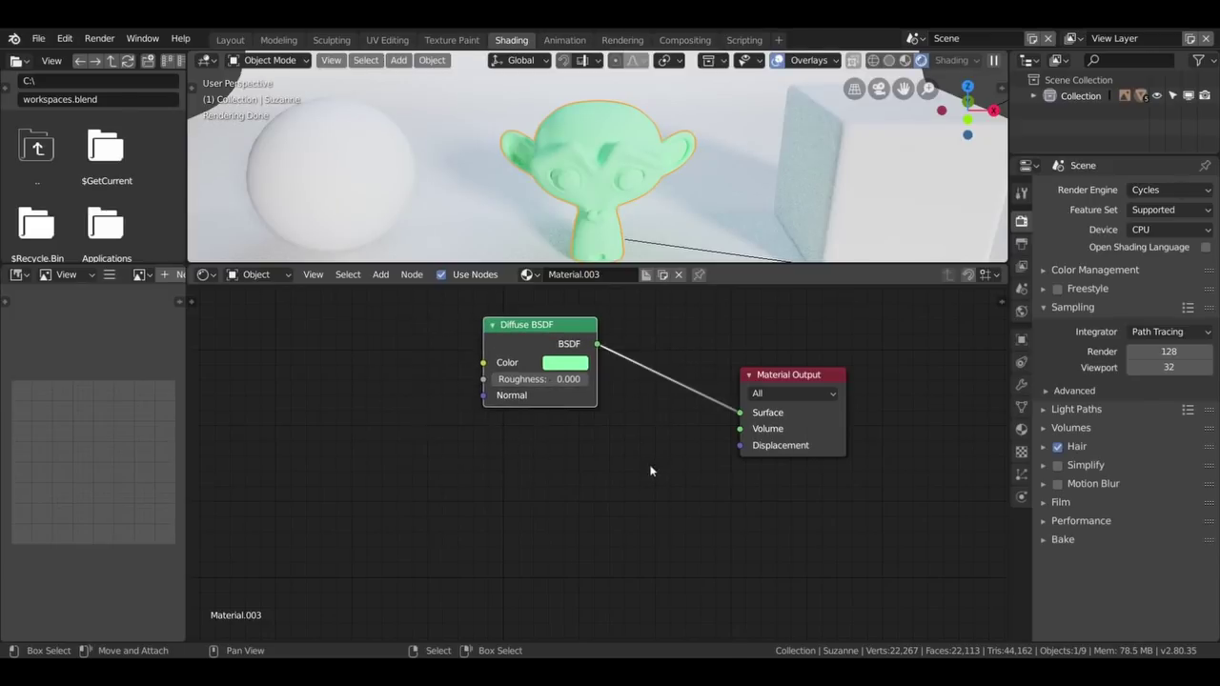
{"action": "key", "text": "shift+a"}
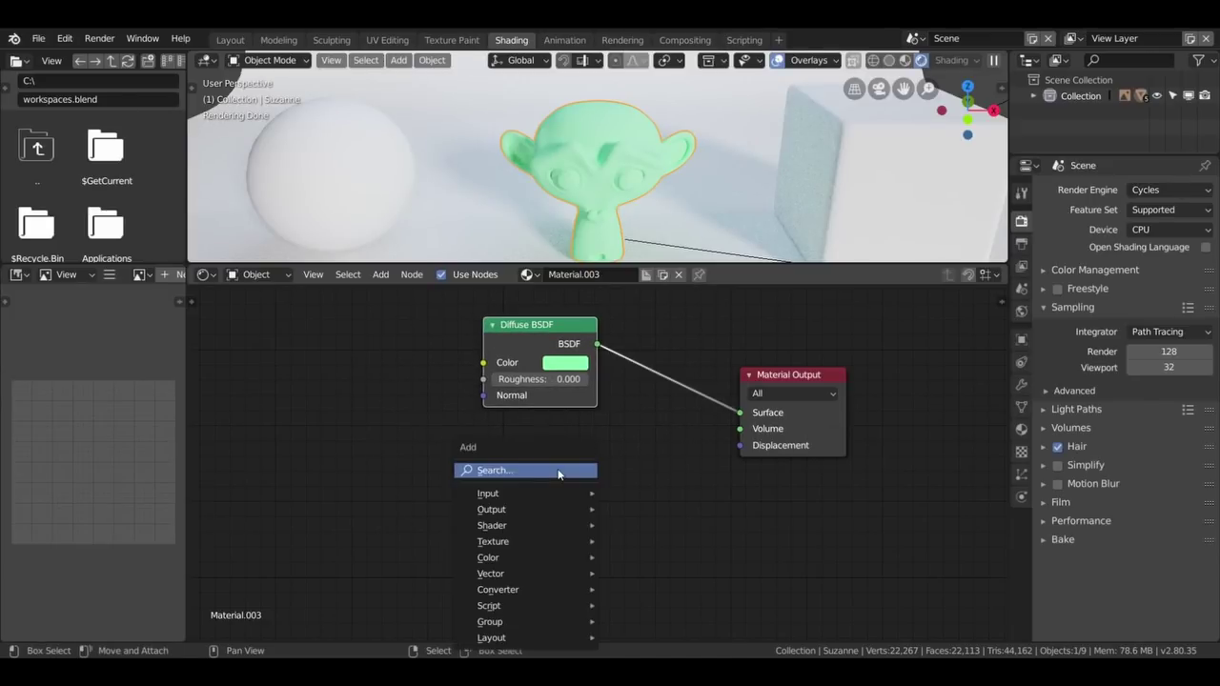
{"action": "mouse_move", "coordinate": [492, 525]}
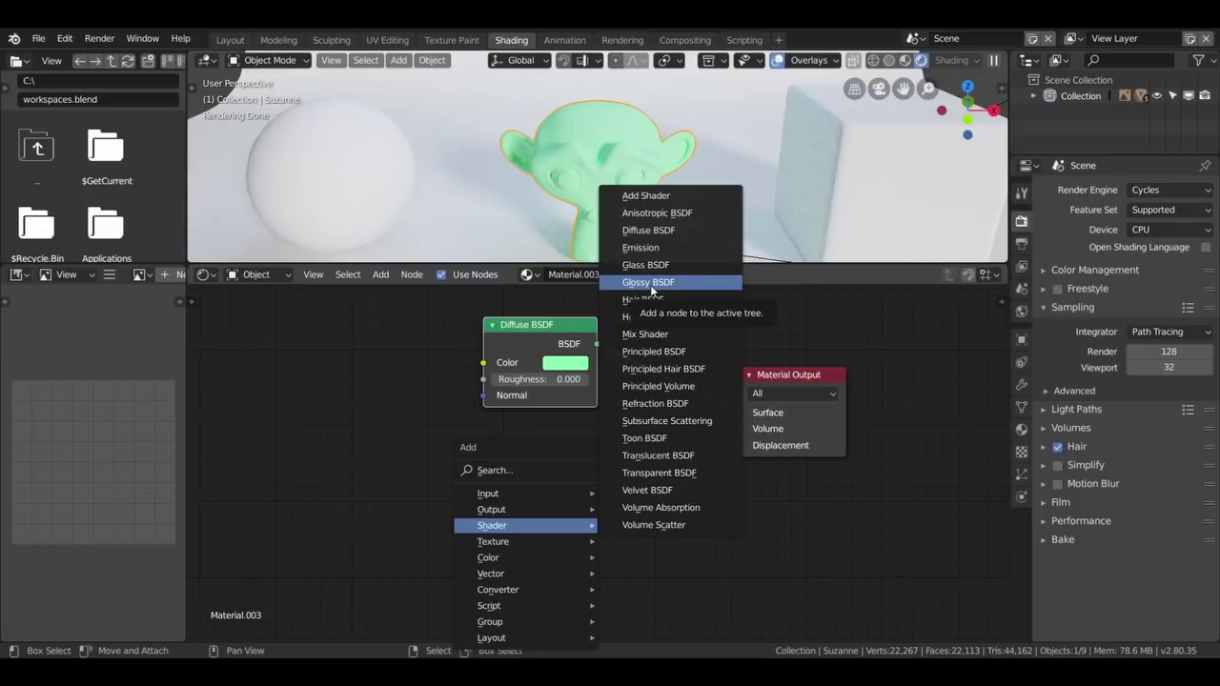
Step: Add a Glossy BSDF below the Diffuse node and wire its BSDF output into Surface
{"action": "left_click", "coordinate": [652, 292]}
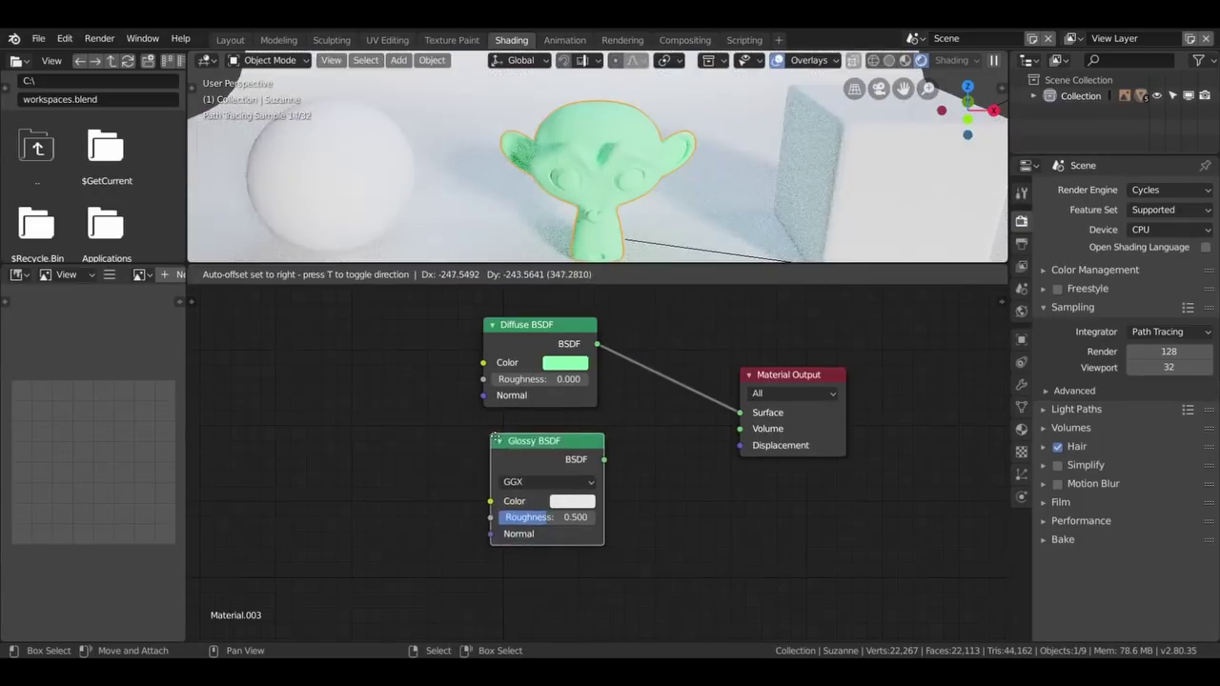
{"action": "left_click", "coordinate": [486, 427]}
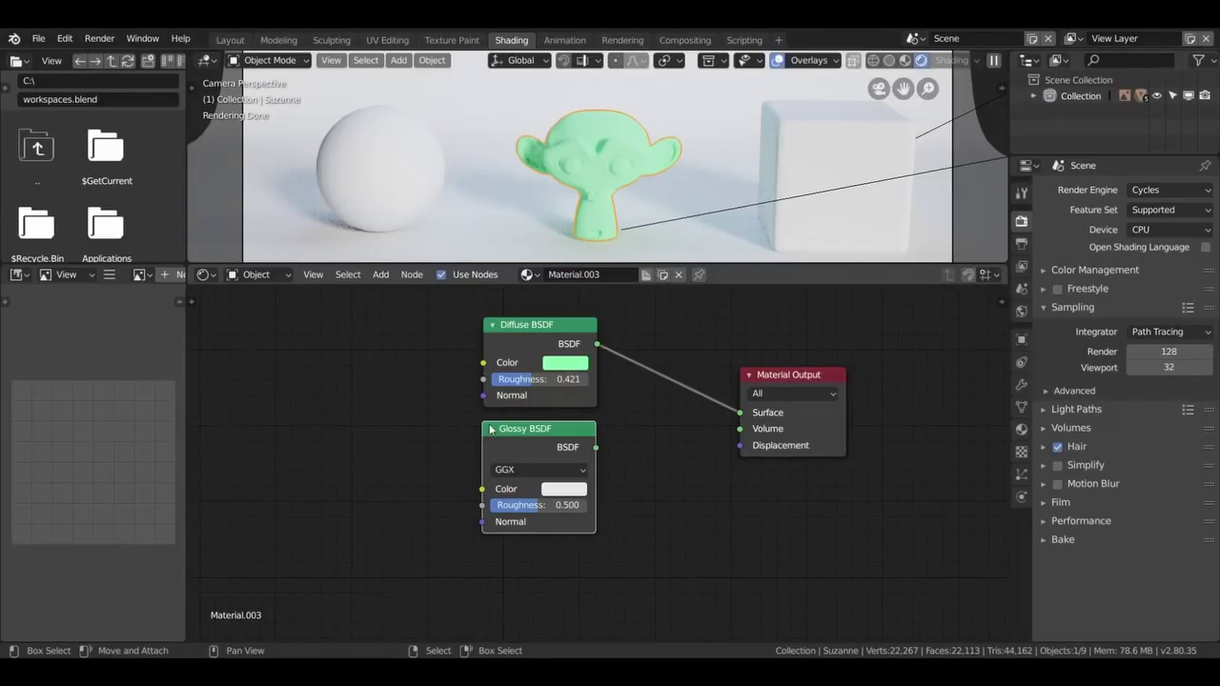
{"action": "left_click_drag", "start_coordinate": [598, 444], "coordinate": [741, 411]}
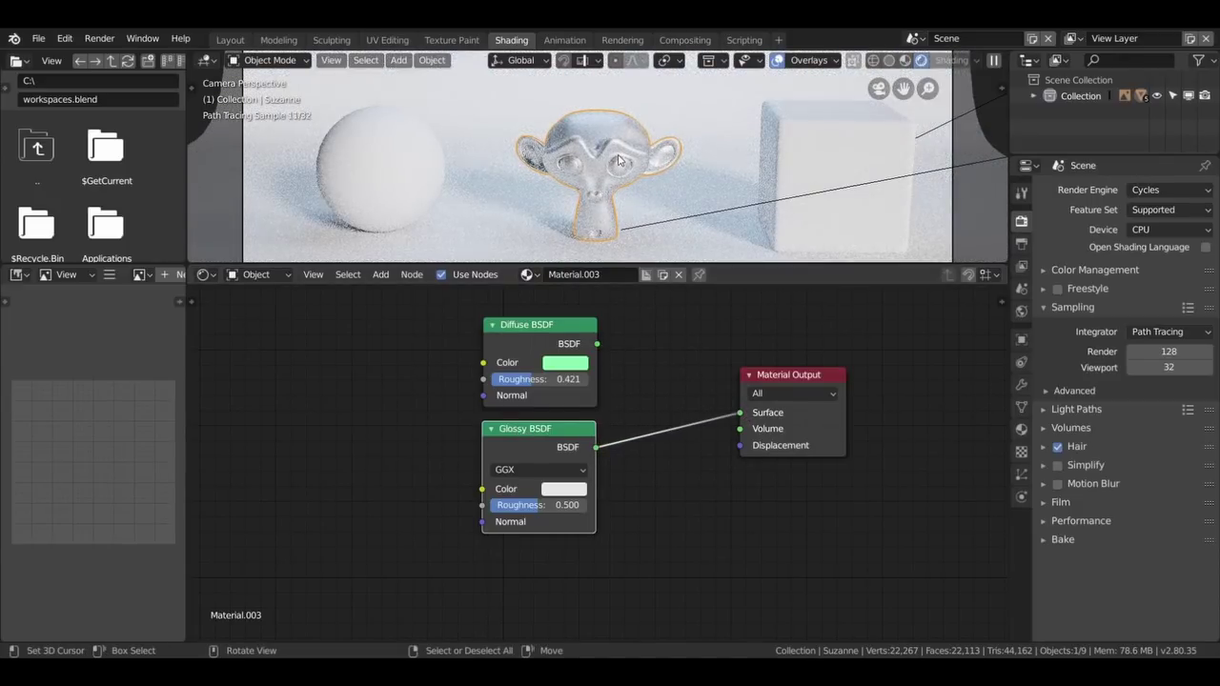
Step: Colour the Glossy BSDF green and settle its roughness at 0.462 after trying 0.288 and 0.997
{"action": "scroll", "coordinate": [620, 191], "scroll_direction": "up", "scroll_amount": 1}
{"action": "mouse_move", "coordinate": [533, 505]}
{"action": "left_mouse_down"}
{"action": "mouse_move", "coordinate": [548, 505]}
{"action": "mouse_move", "coordinate": [498, 511]}
{"action": "left_mouse_up"}
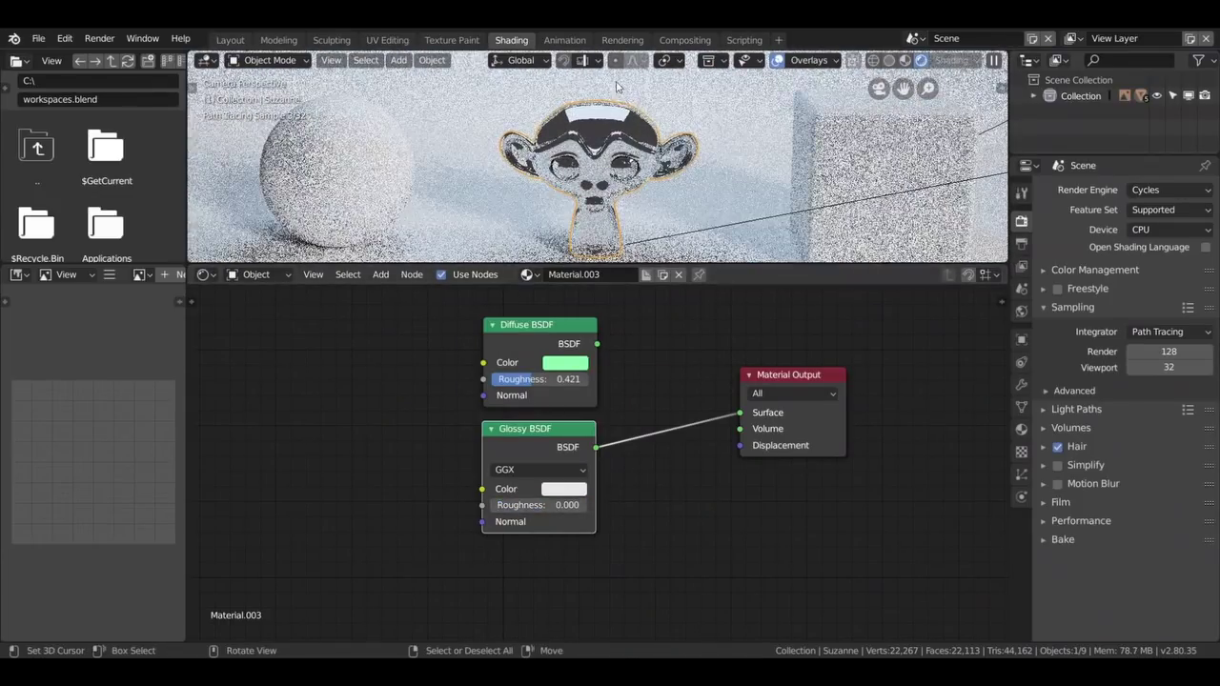
{"action": "left_click_drag", "start_coordinate": [507, 506], "coordinate": [519, 506]}
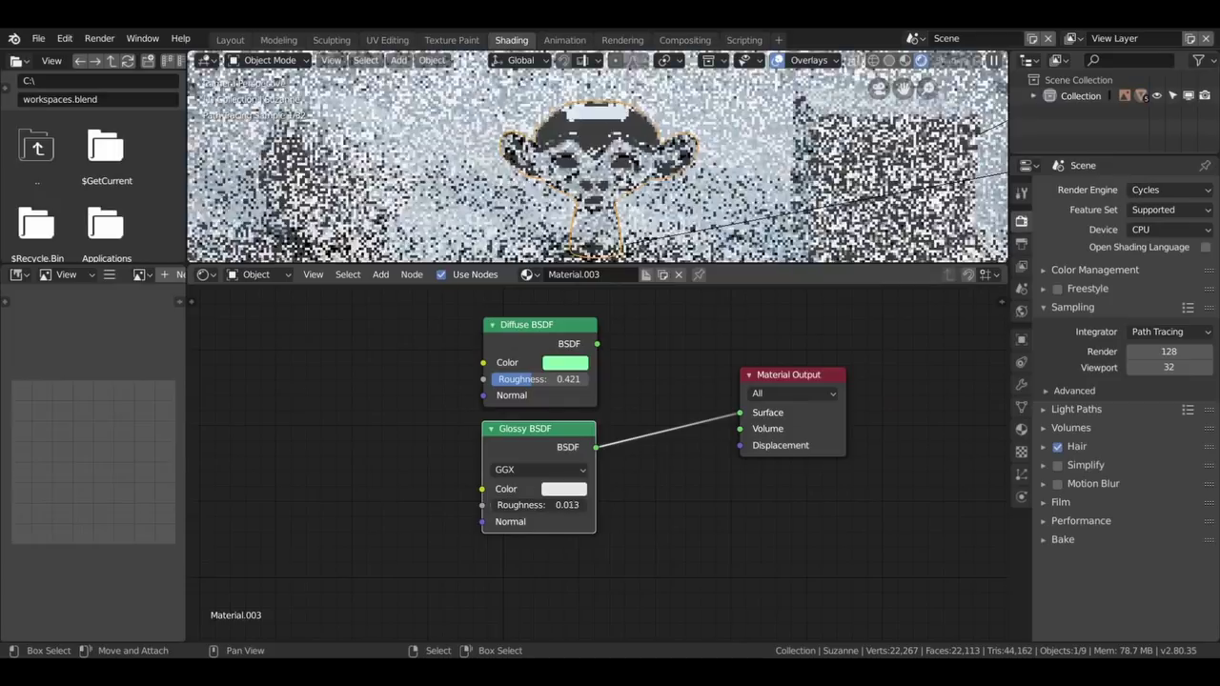
{"action": "left_click", "coordinate": [563, 489]}
{"action": "left_click", "coordinate": [576, 307]}
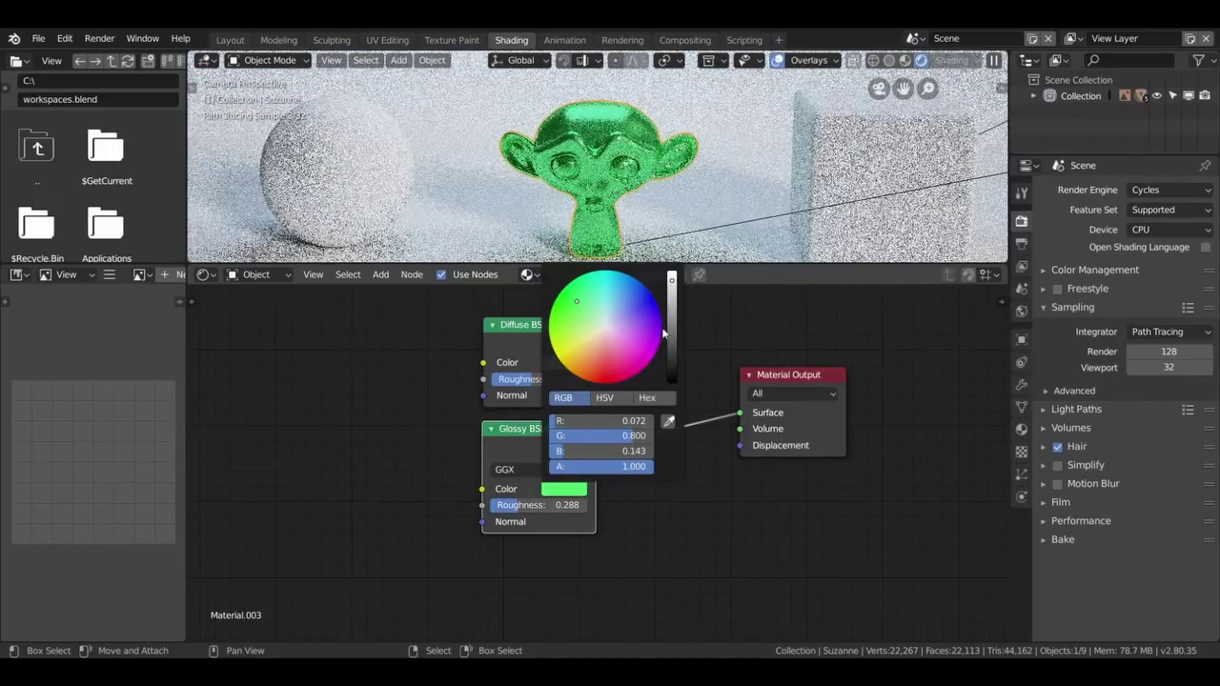
{"action": "left_click_drag", "start_coordinate": [513, 506], "coordinate": [587, 505]}
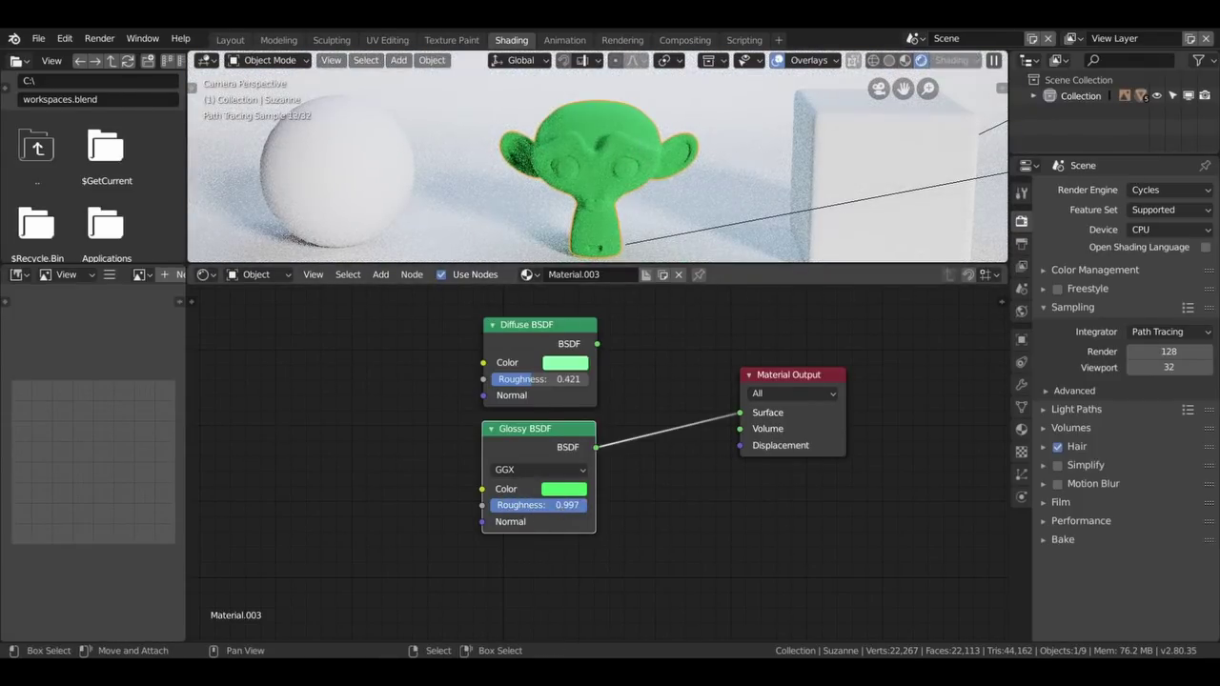
{"action": "left_click_drag", "start_coordinate": [560, 506], "coordinate": [509, 506]}
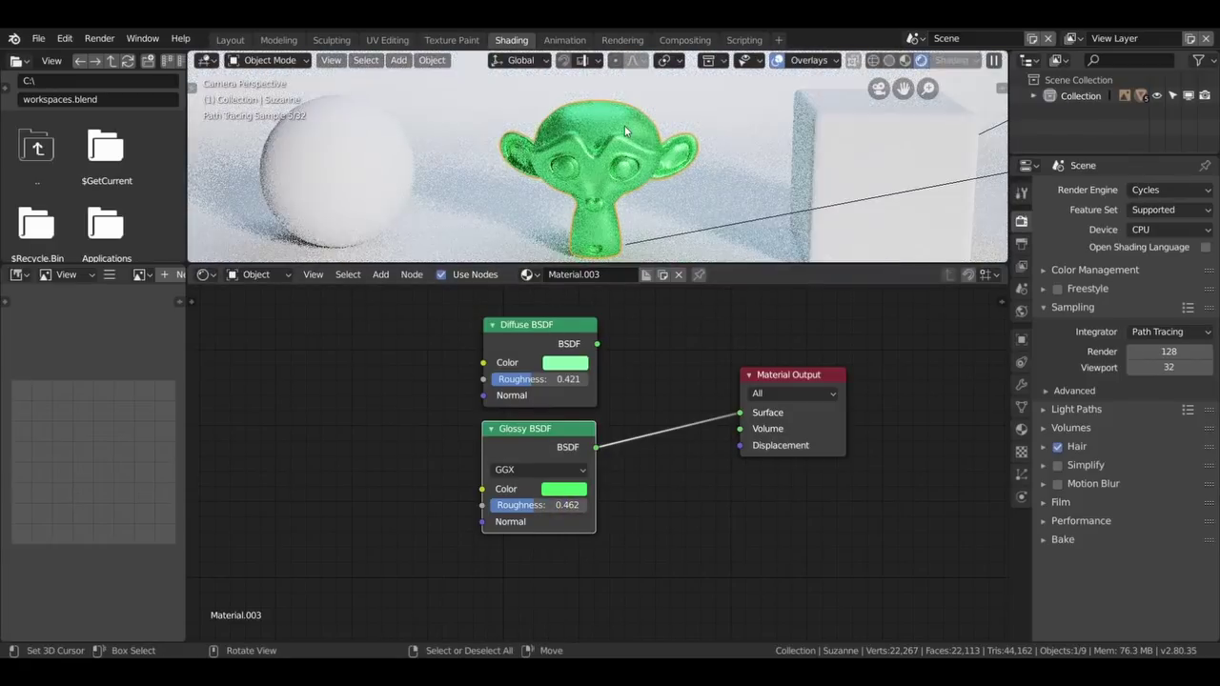
{"action": "mouse_move", "coordinate": [627, 134]}
{"action": "middle_mouse_down"}
{"action": "mouse_move", "coordinate": [667, 171]}
{"action": "mouse_move", "coordinate": [705, 184]}
{"action": "mouse_move", "coordinate": [576, 191]}
{"action": "middle_mouse_up"}
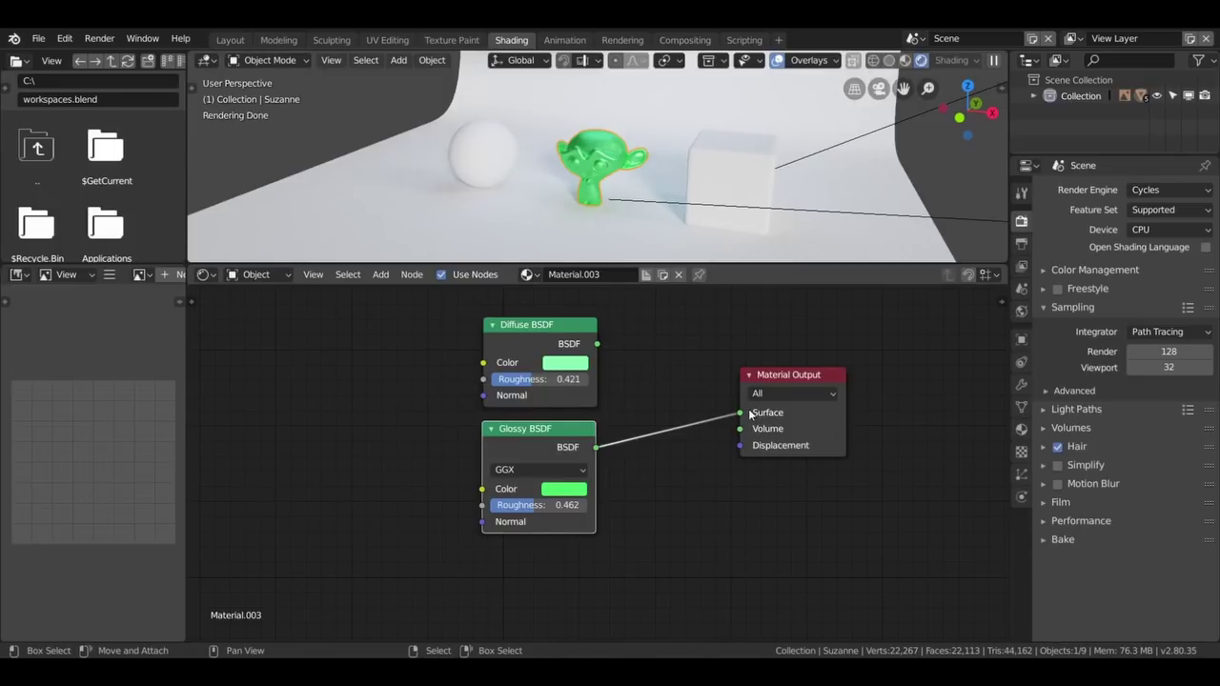
Step: Unlink Glossy from Surface and place a new Add Shader node beside the Material Output
{"action": "left_click_drag", "start_coordinate": [745, 413], "coordinate": [667, 429]}
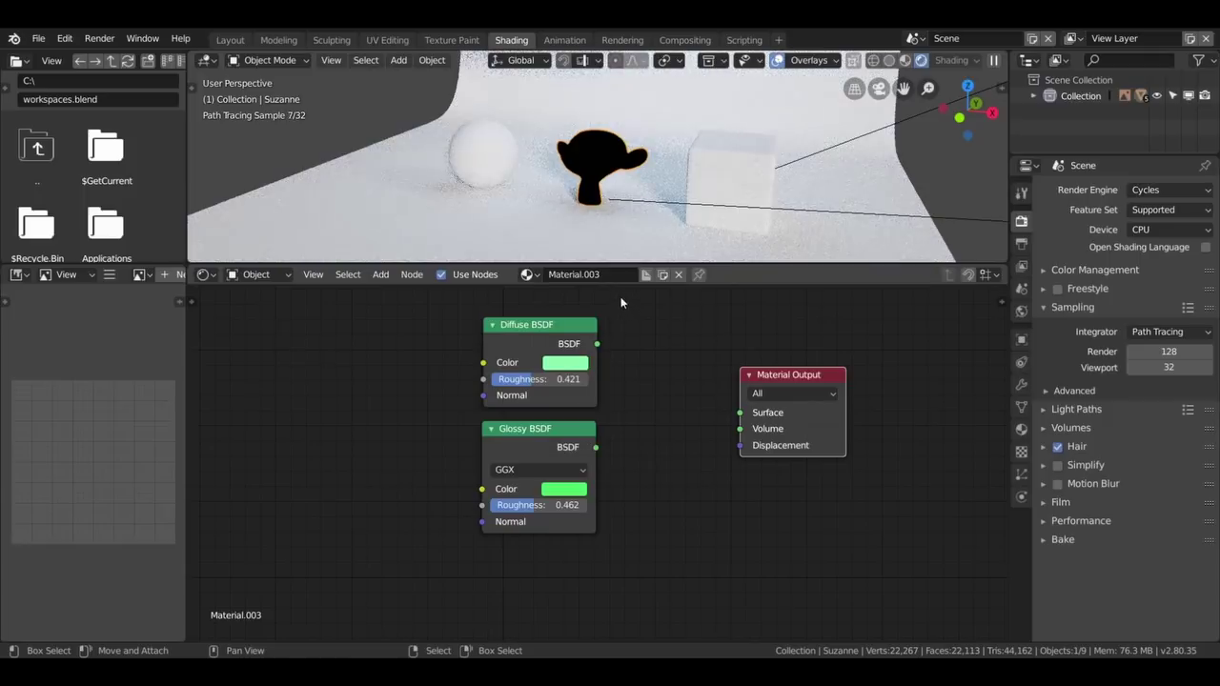
{"action": "key", "text": "shift+a"}
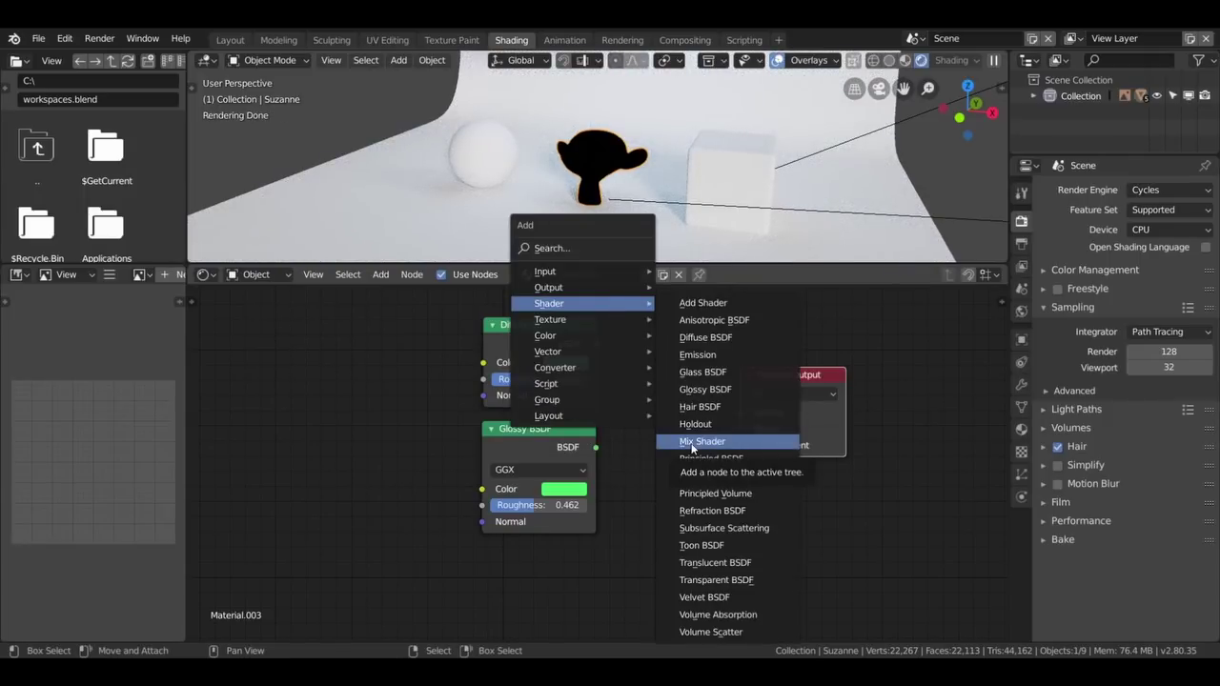
{"action": "left_click", "coordinate": [724, 303]}
{"action": "left_click", "coordinate": [758, 377]}
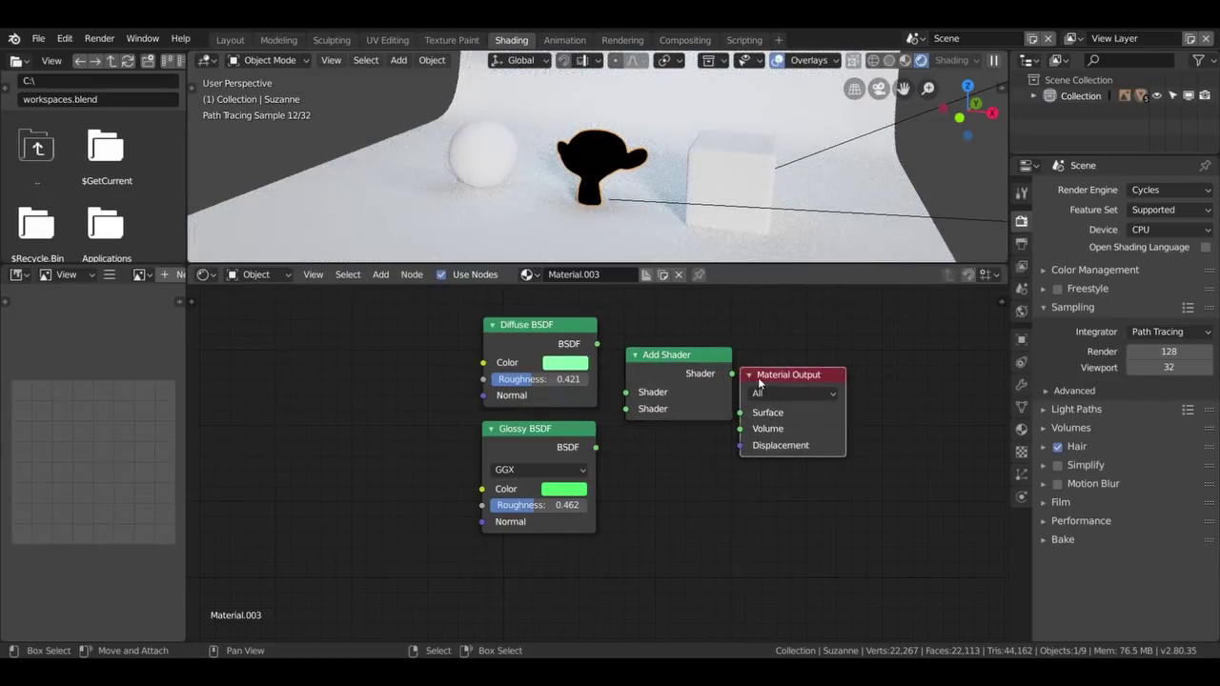
{"action": "left_click_drag", "start_coordinate": [672, 360], "coordinate": [710, 369]}
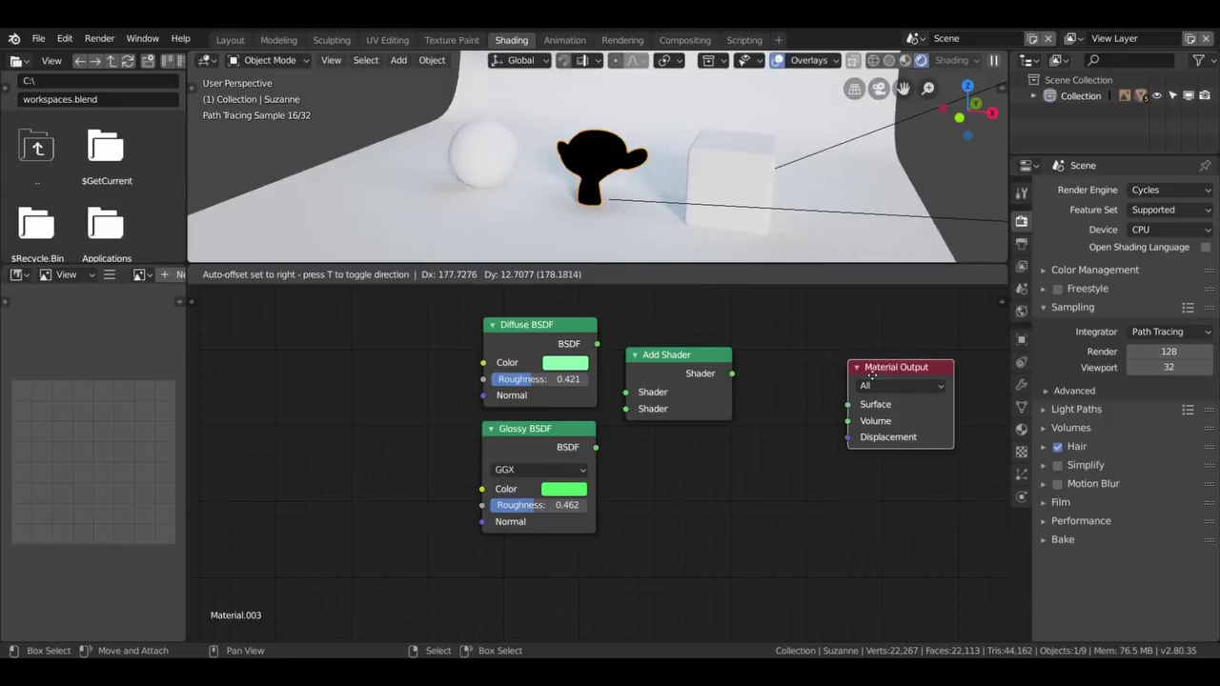
{"action": "left_click", "coordinate": [711, 368]}
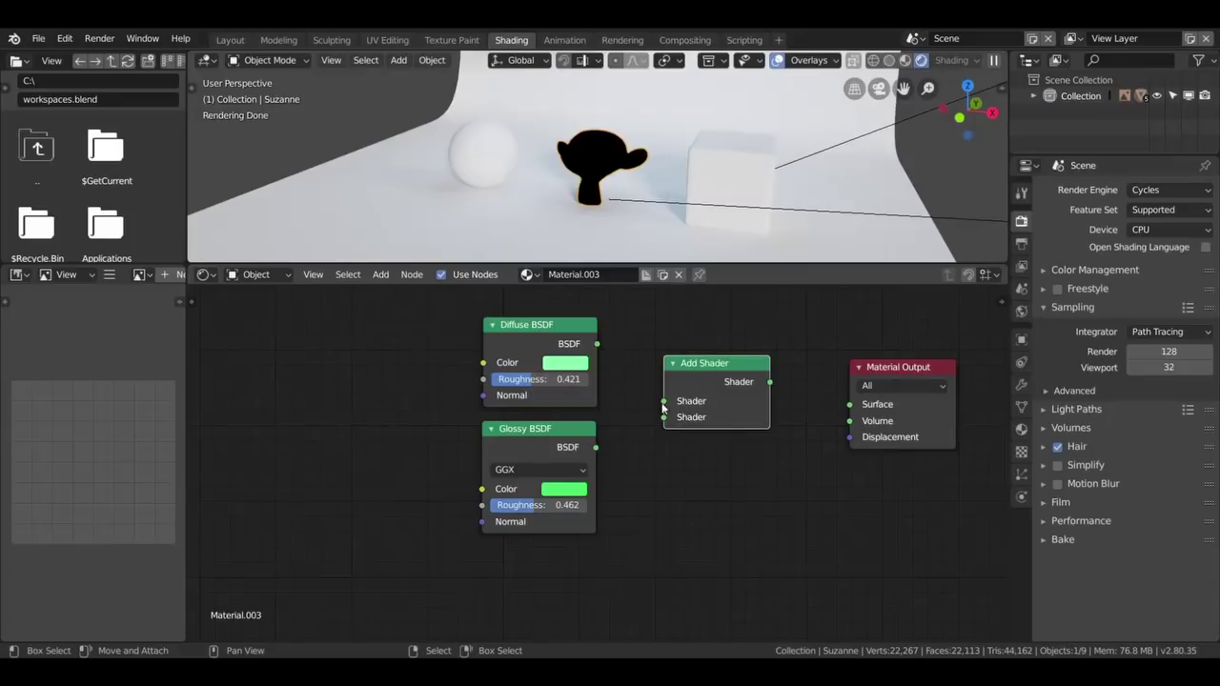
Step: Wire Add Shader into Surface, with Diffuse and Glossy BSDFs feeding its two inputs
{"action": "left_click_drag", "start_coordinate": [769, 381], "coordinate": [849, 404]}
{"action": "left_click_drag", "start_coordinate": [597, 344], "coordinate": [663, 400]}
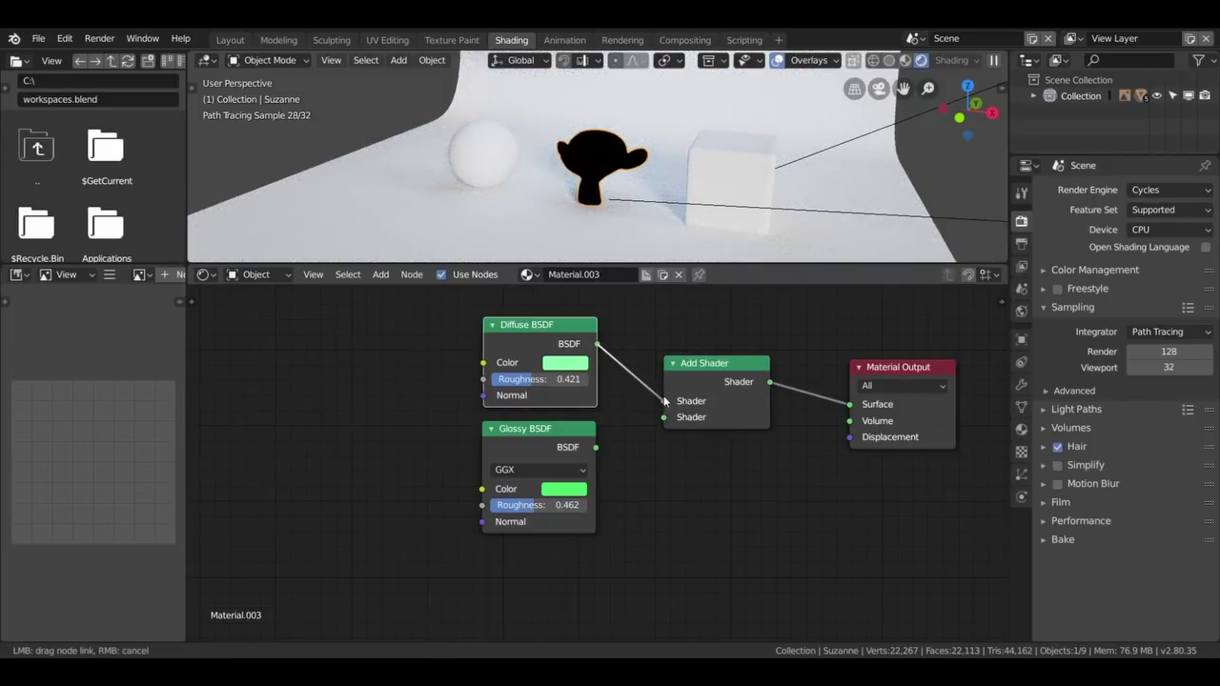
{"action": "left_click_drag", "start_coordinate": [593, 446], "coordinate": [663, 416]}
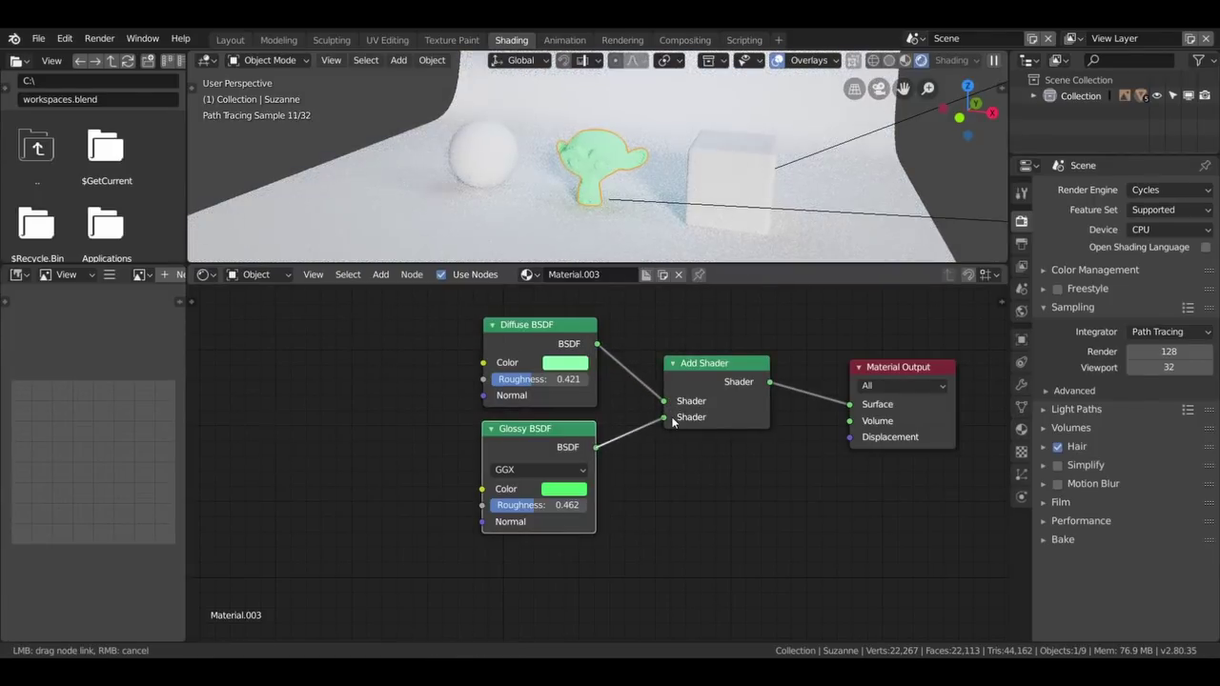
{"action": "scroll", "coordinate": [591, 191], "scroll_direction": "up", "scroll_amount": 2}
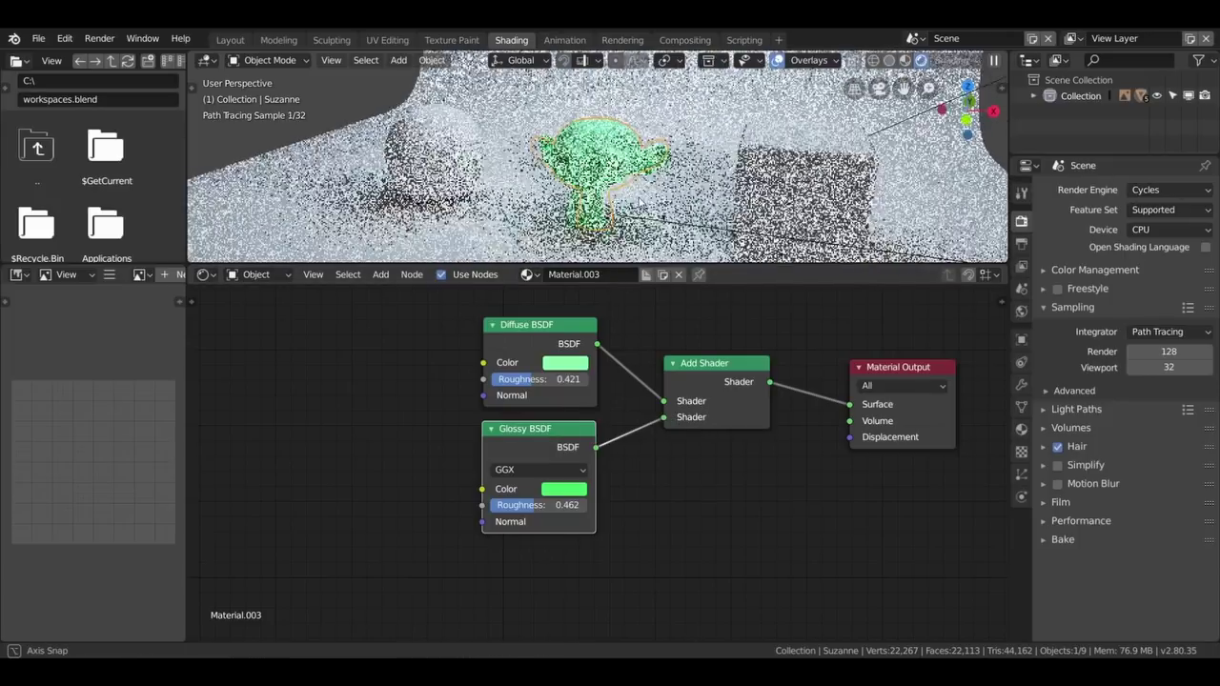
Step: Change the Glossy BSDF colour to blue, then to near-white
{"action": "left_click", "coordinate": [563, 489]}
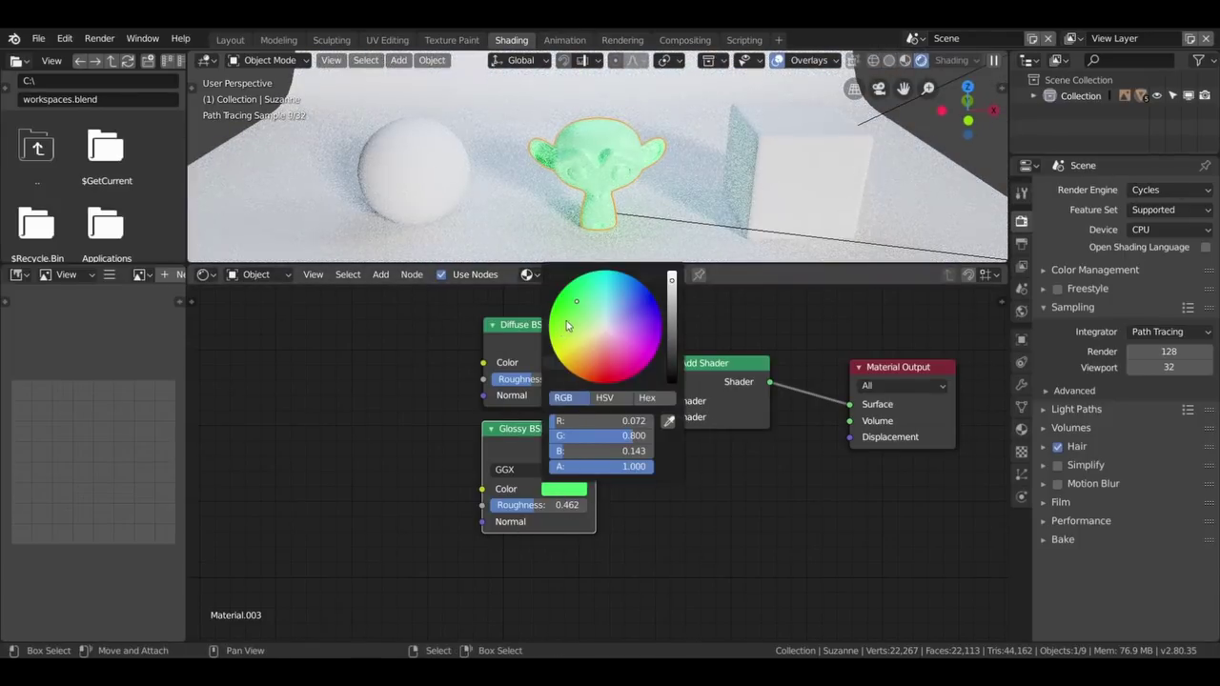
{"action": "left_click", "coordinate": [638, 312]}
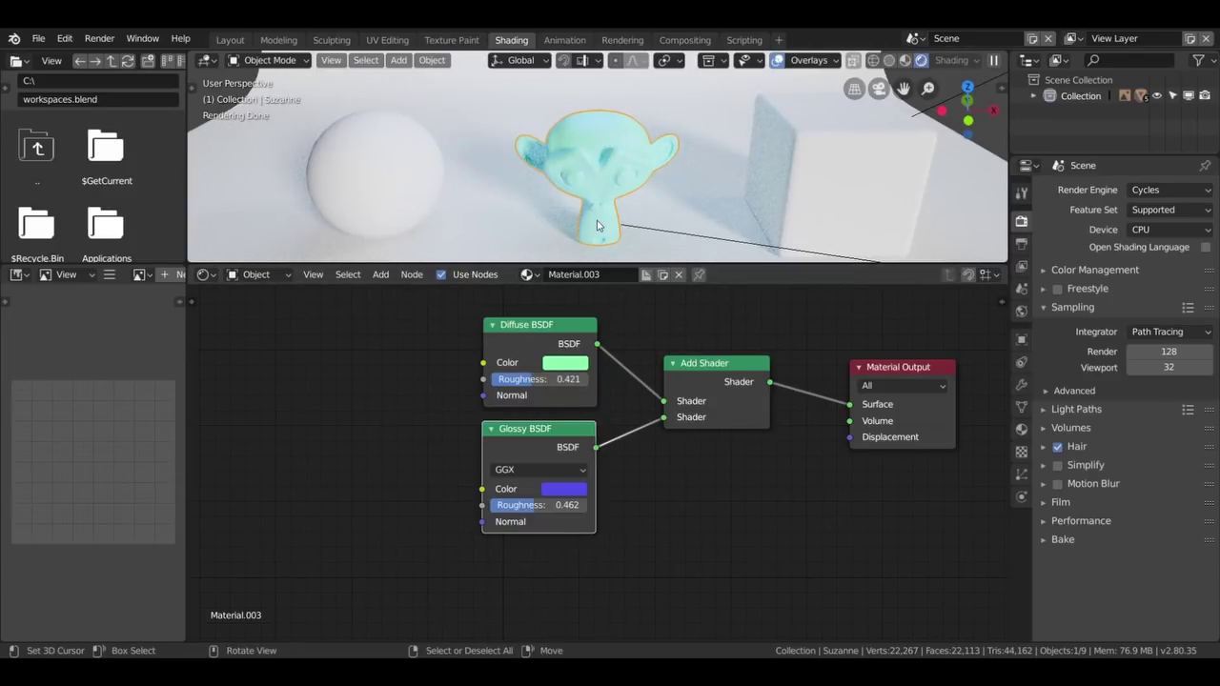
{"action": "middle_click_drag", "start_coordinate": [564, 191], "coordinate": [667, 204]}
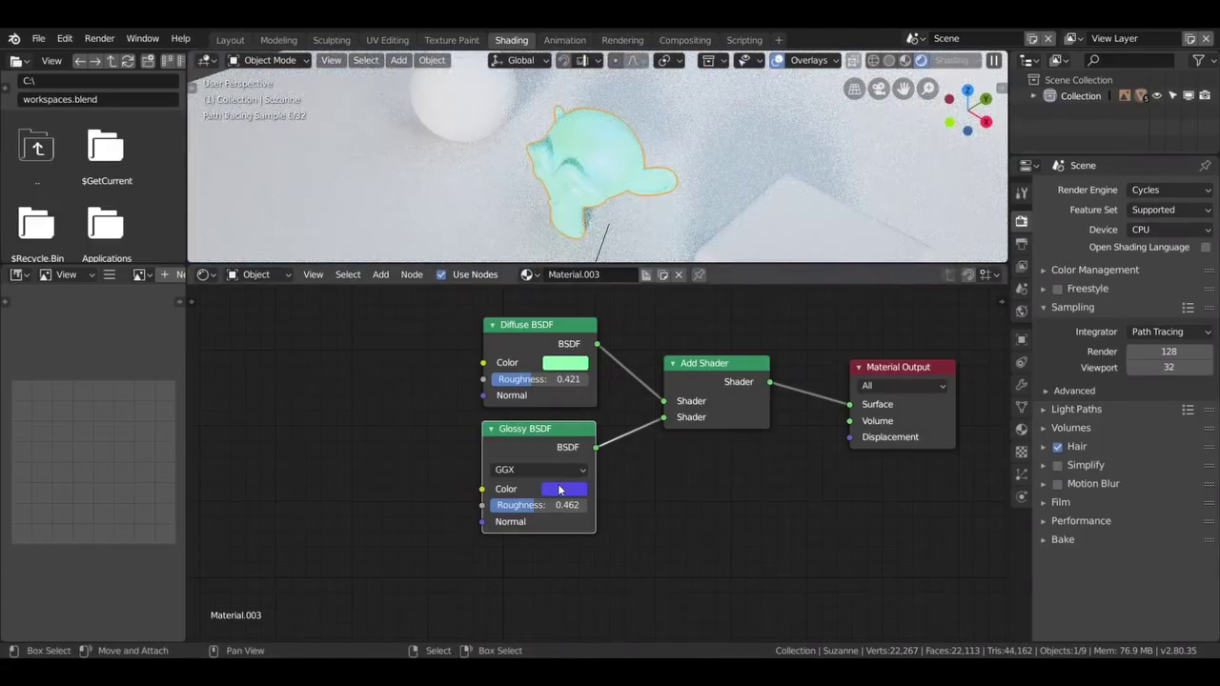
{"action": "left_click", "coordinate": [564, 489]}
{"action": "left_click", "coordinate": [606, 327]}
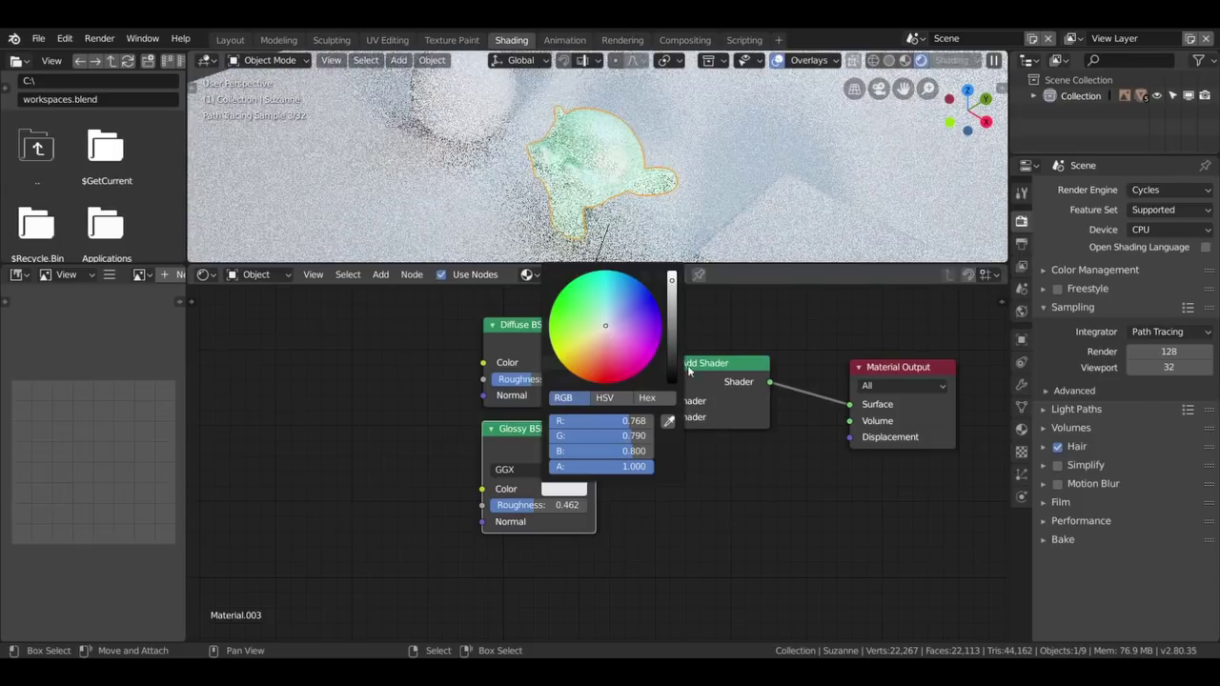
{"action": "left_click", "coordinate": [674, 282]}
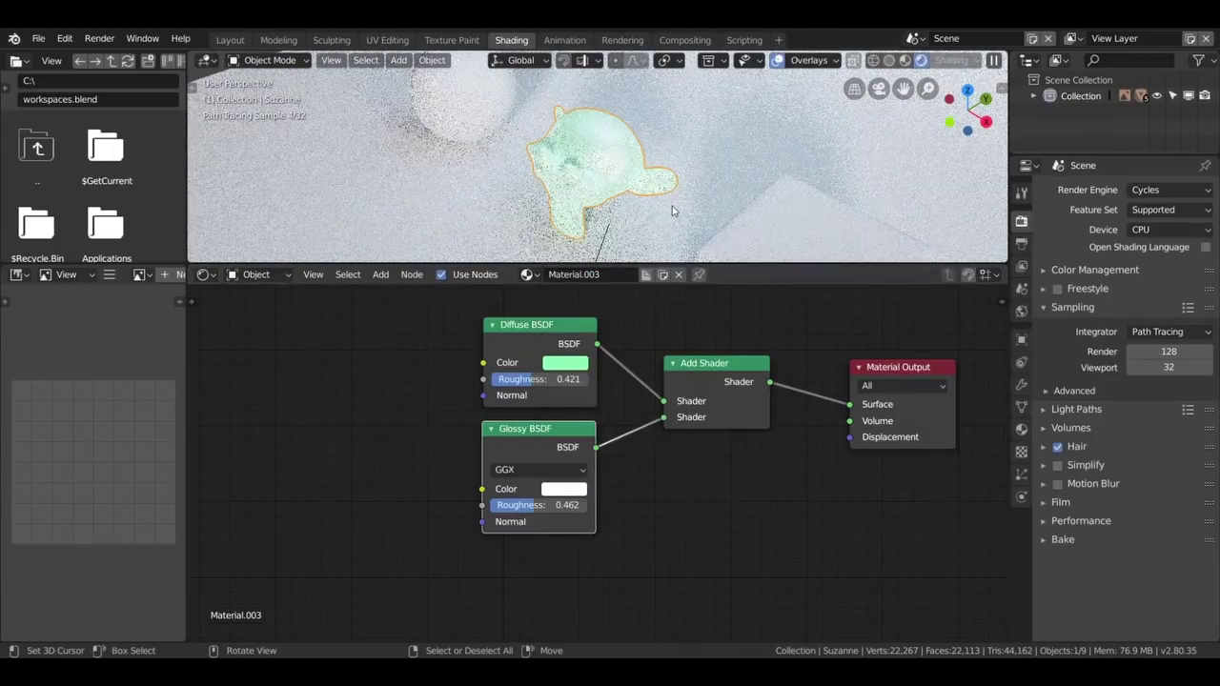
Step: Reset the Glossy roughness to 0.000, return to camera view, and select the Add Shader node
{"action": "middle_click_drag", "start_coordinate": [631, 198], "coordinate": [530, 193]}
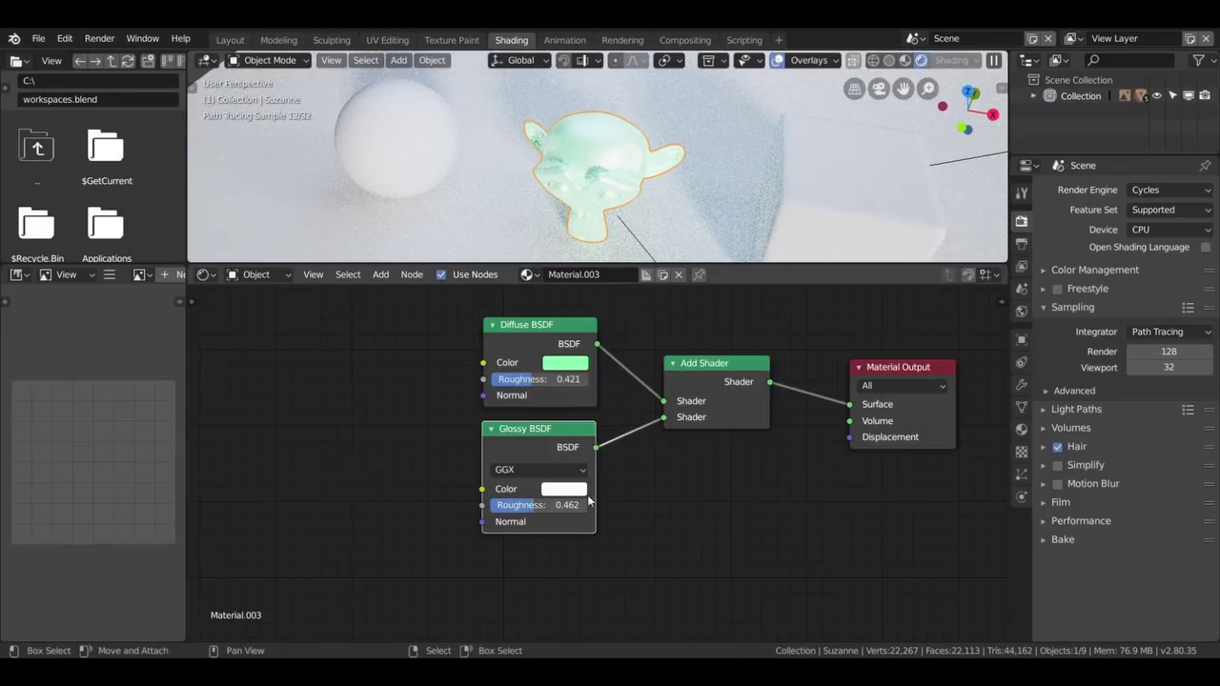
{"action": "key", "text": "BackSpace"}
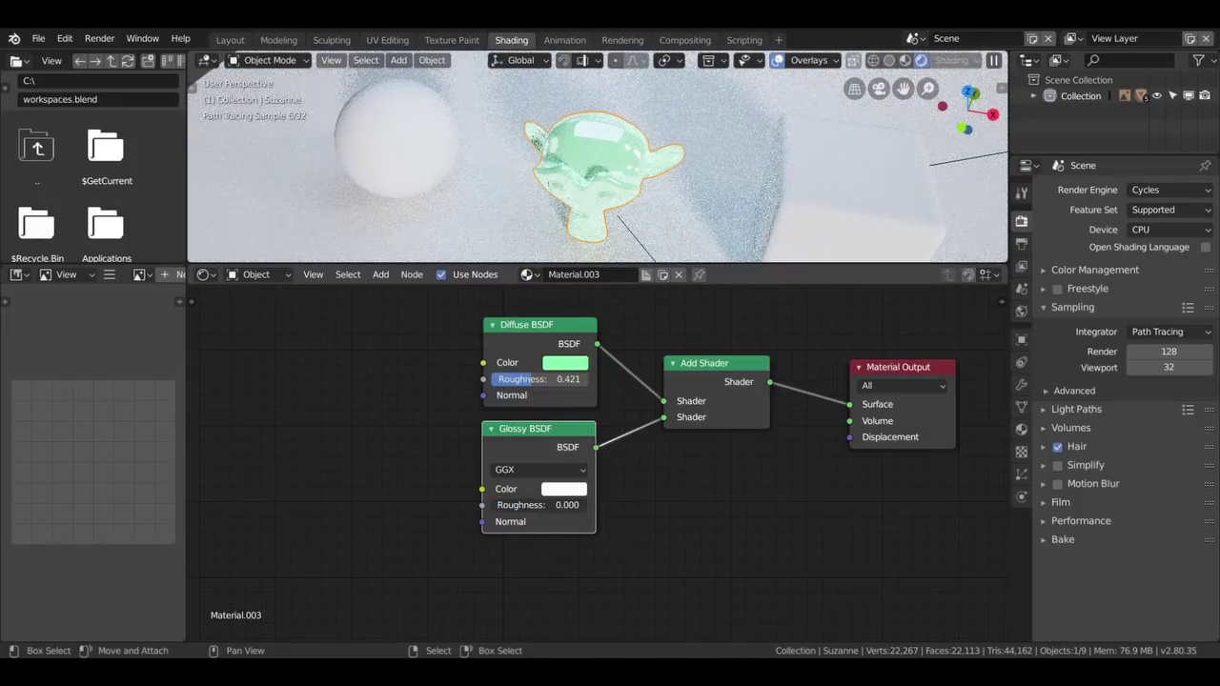
{"action": "key", "text": "KP_0"}
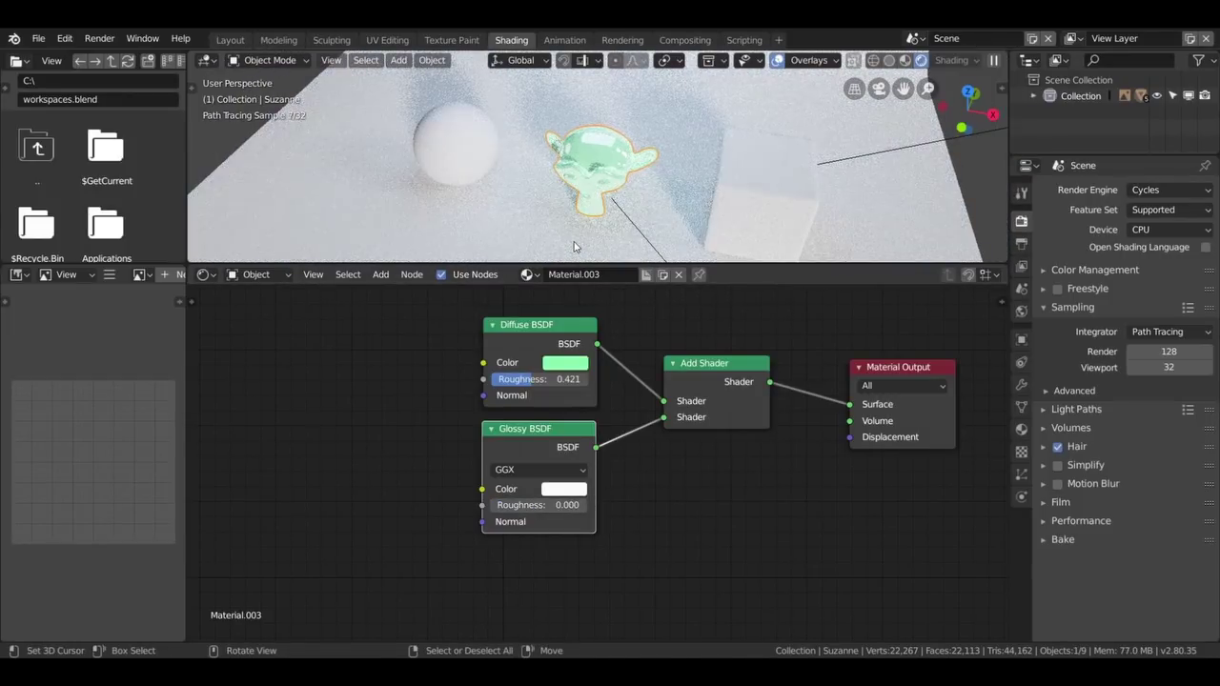
{"action": "left_click", "coordinate": [729, 376]}
Step: Delete the Add Shader node and place a Mix Shader node in its place
{"action": "key", "text": "Delete"}
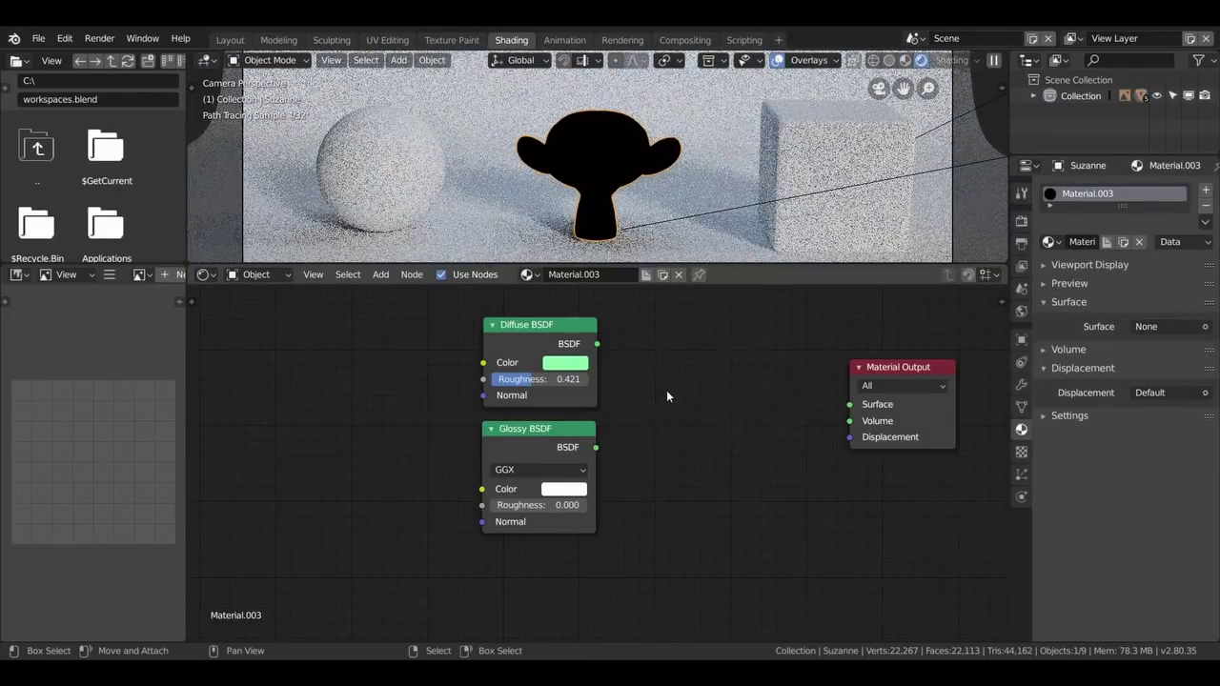
{"action": "key", "text": "shift+a"}
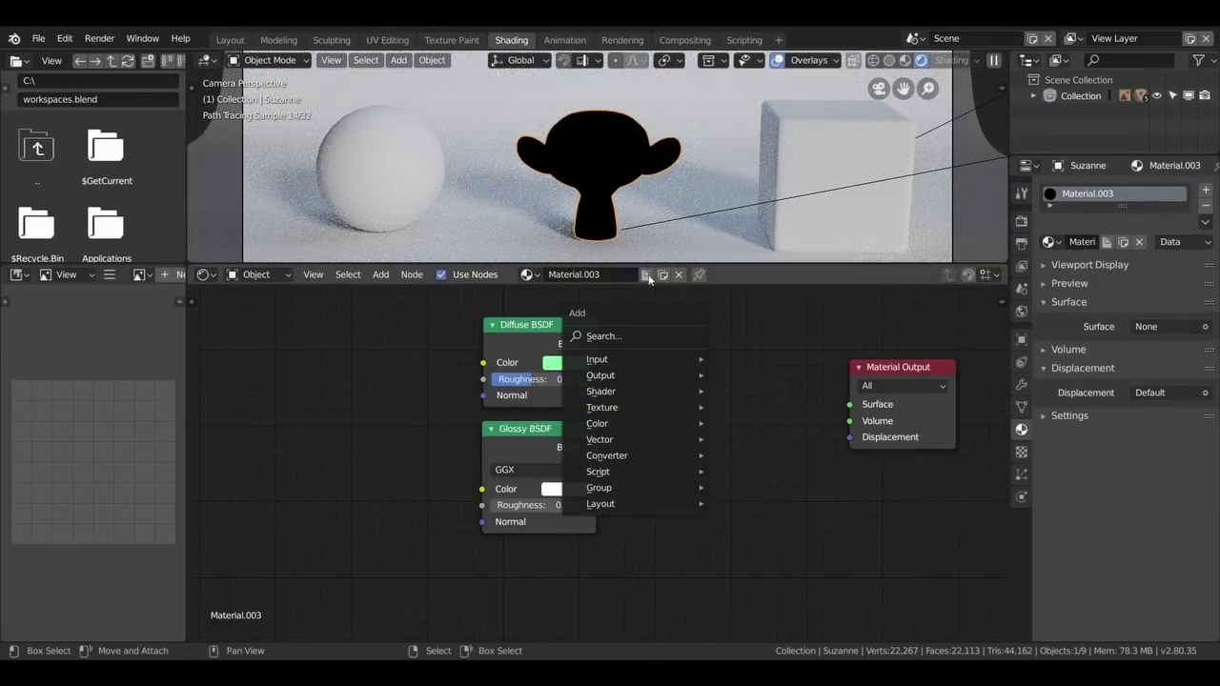
{"action": "key", "text": "shift+a"}
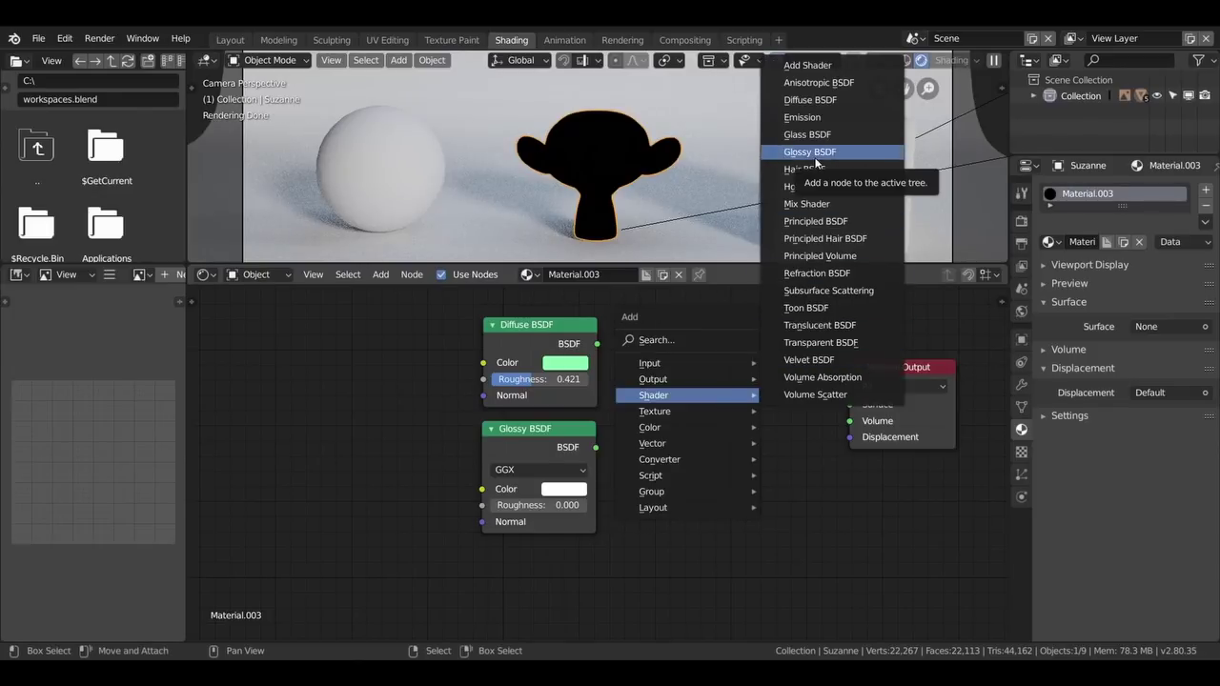
{"action": "left_click", "coordinate": [808, 203]}
{"action": "left_click", "coordinate": [656, 374]}
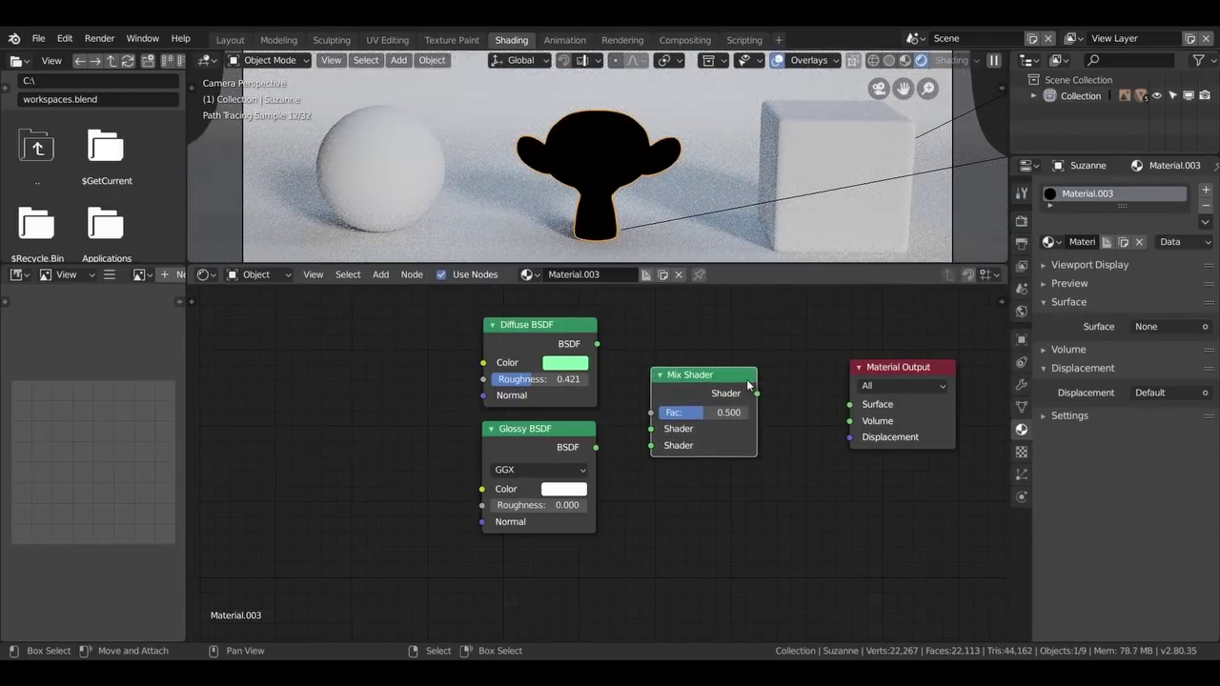
Step: Connect the Mix Shader output to Surface and the Diffuse BSDF to its first Shader input
{"action": "left_click_drag", "start_coordinate": [756, 394], "coordinate": [849, 405]}
{"action": "left_click_drag", "start_coordinate": [673, 386], "coordinate": [686, 360]}
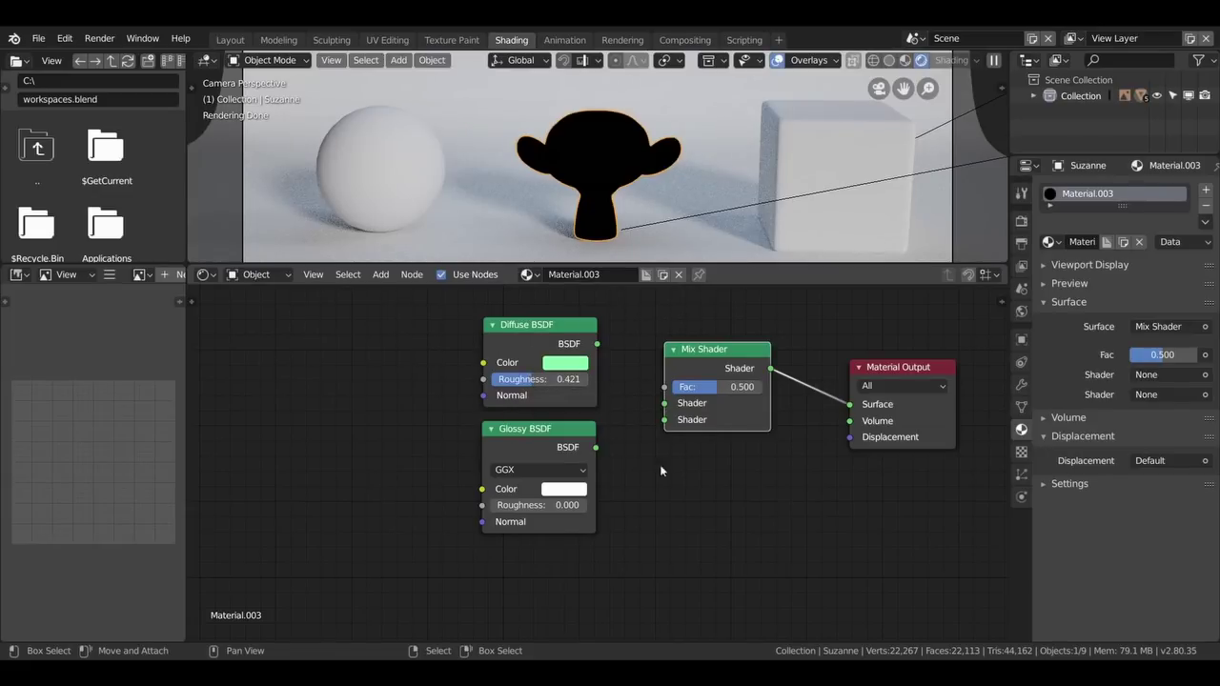
{"action": "left_click_drag", "start_coordinate": [596, 345], "coordinate": [664, 403]}
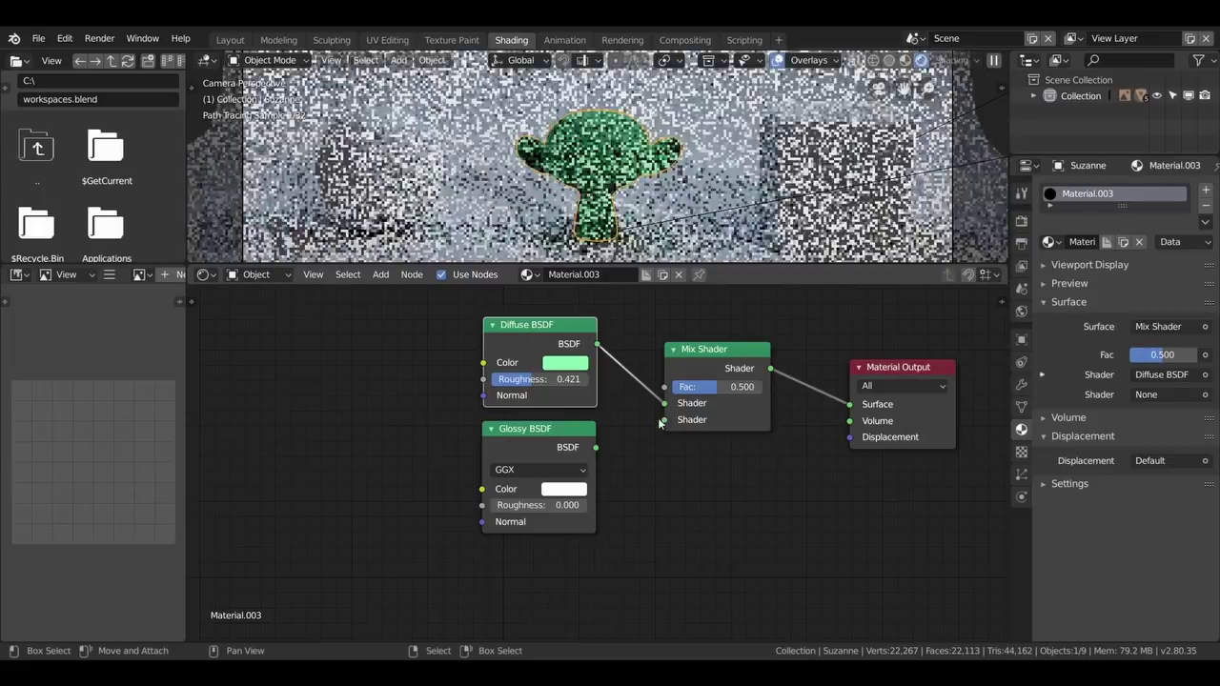
{"action": "left_click_drag", "start_coordinate": [595, 447], "coordinate": [619, 446]}
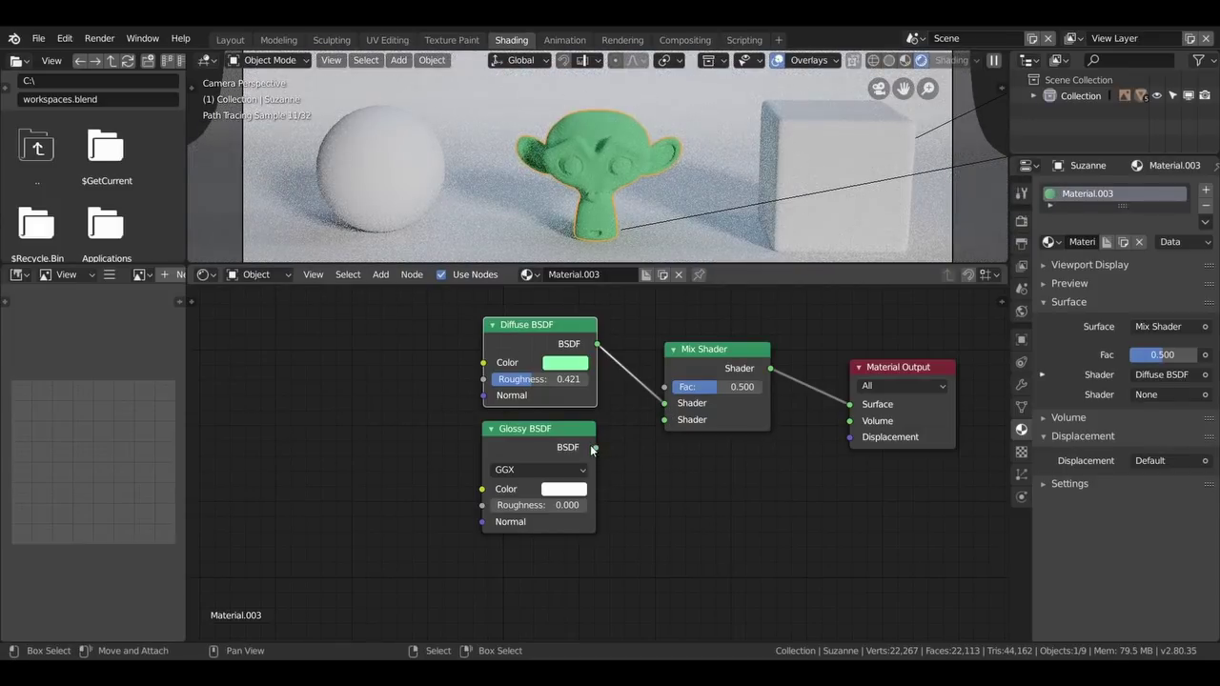
Step: Link the Glossy BSDF into the Mix Shader's second input and sweep Fac from 0.000 to 1.000
{"action": "left_click_drag", "start_coordinate": [596, 446], "coordinate": [665, 420]}
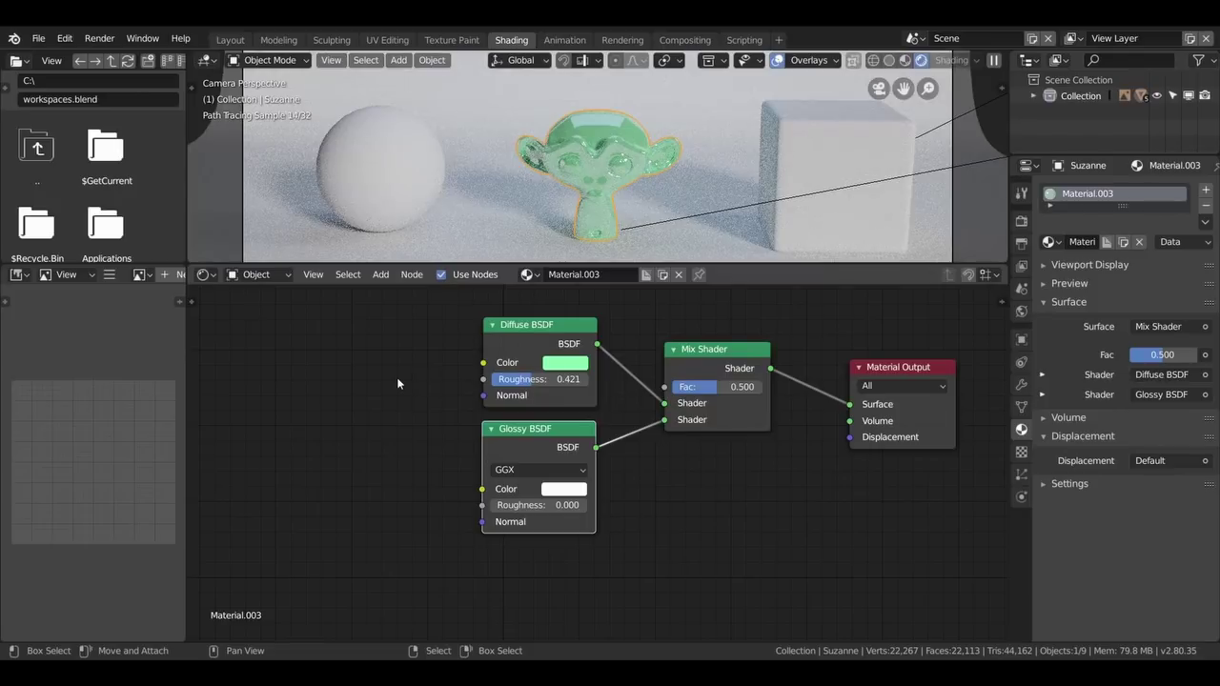
{"action": "left_click_drag", "start_coordinate": [720, 392], "coordinate": [672, 391]}
{"action": "mouse_move", "coordinate": [705, 387]}
{"action": "left_mouse_down"}
{"action": "mouse_move", "coordinate": [758, 387]}
{"action": "mouse_move", "coordinate": [726, 386]}
{"action": "left_mouse_up"}
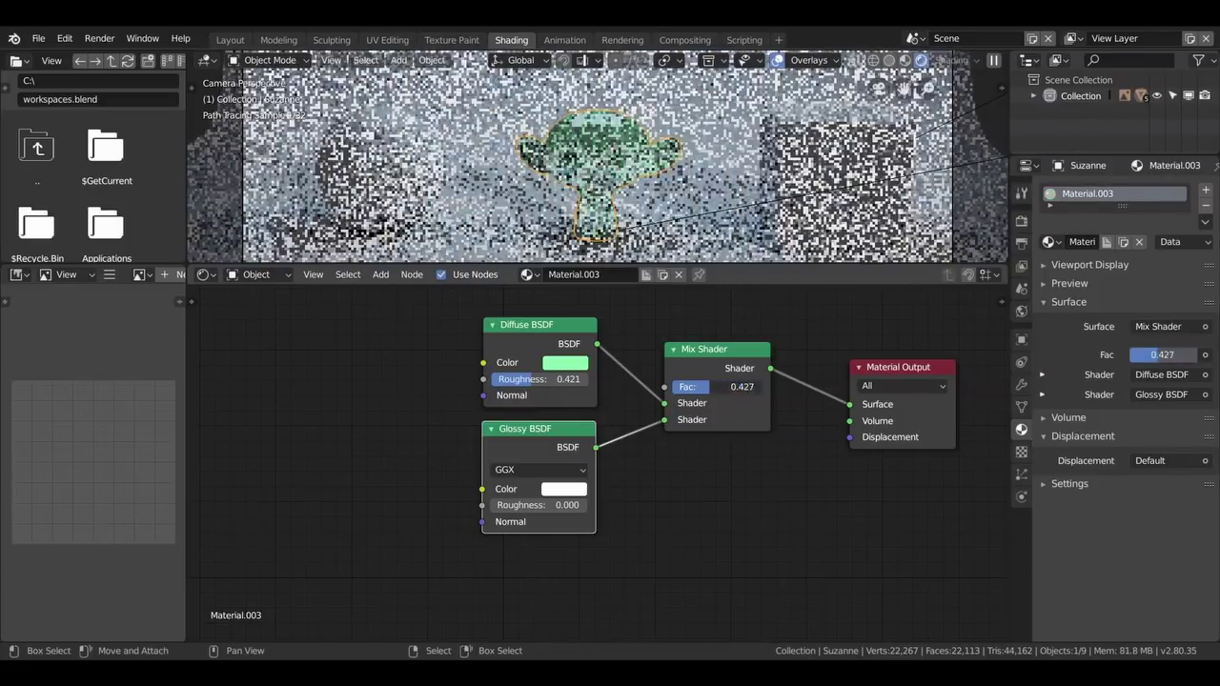
{"action": "scroll", "coordinate": [633, 194], "scroll_direction": "up", "scroll_amount": 2}
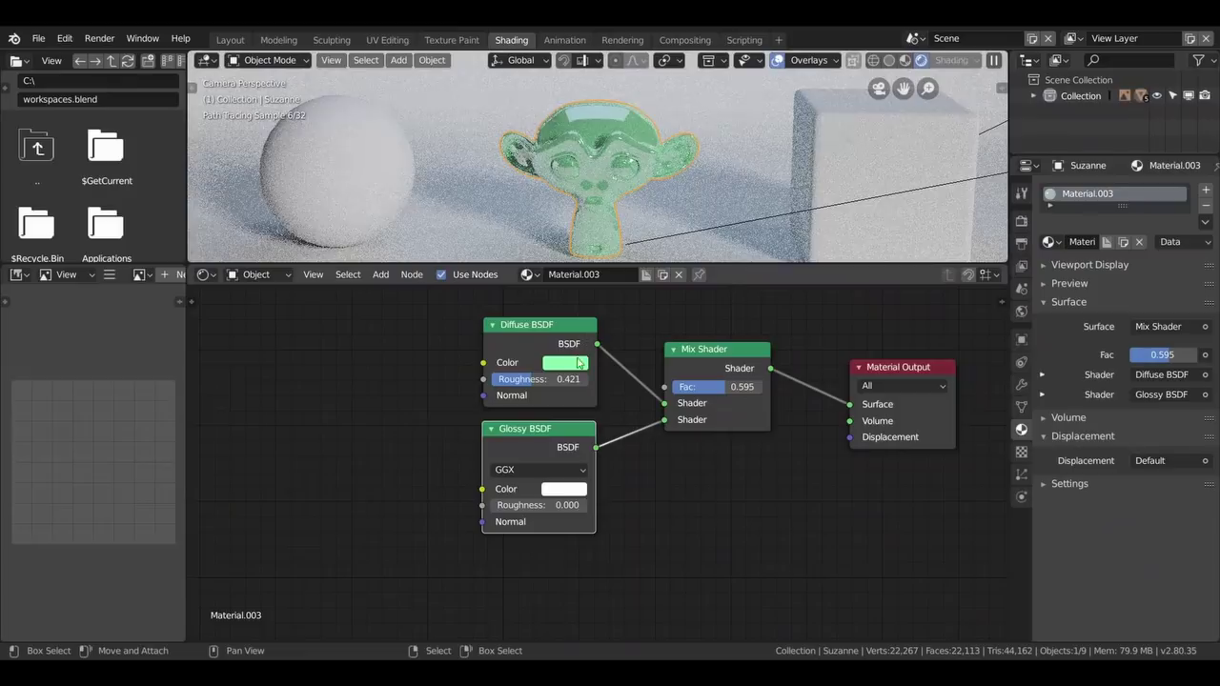
Step: Change the Glossy BSDF colour to blue
{"action": "left_click", "coordinate": [562, 490]}
{"action": "left_click", "coordinate": [654, 318]}
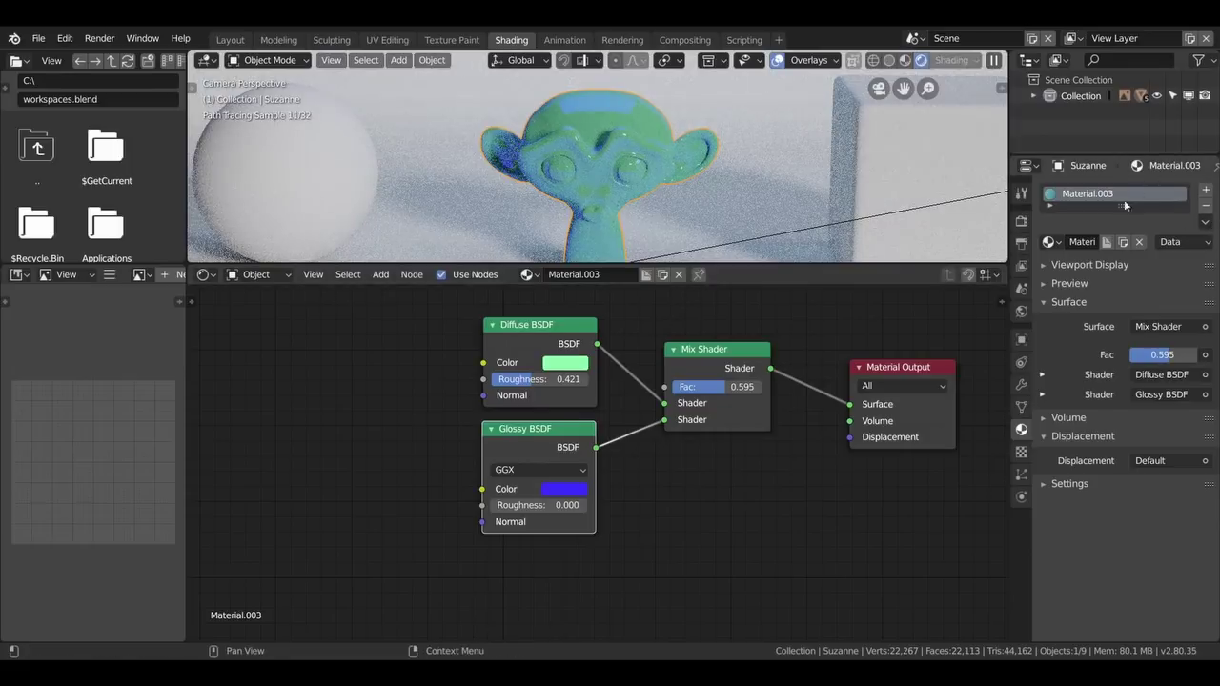
{"action": "left_click", "coordinate": [1021, 220]}
Step: Switch the render engine to Eevee and zoom in on Suzanne for a preview
{"action": "left_click", "coordinate": [1168, 190]}
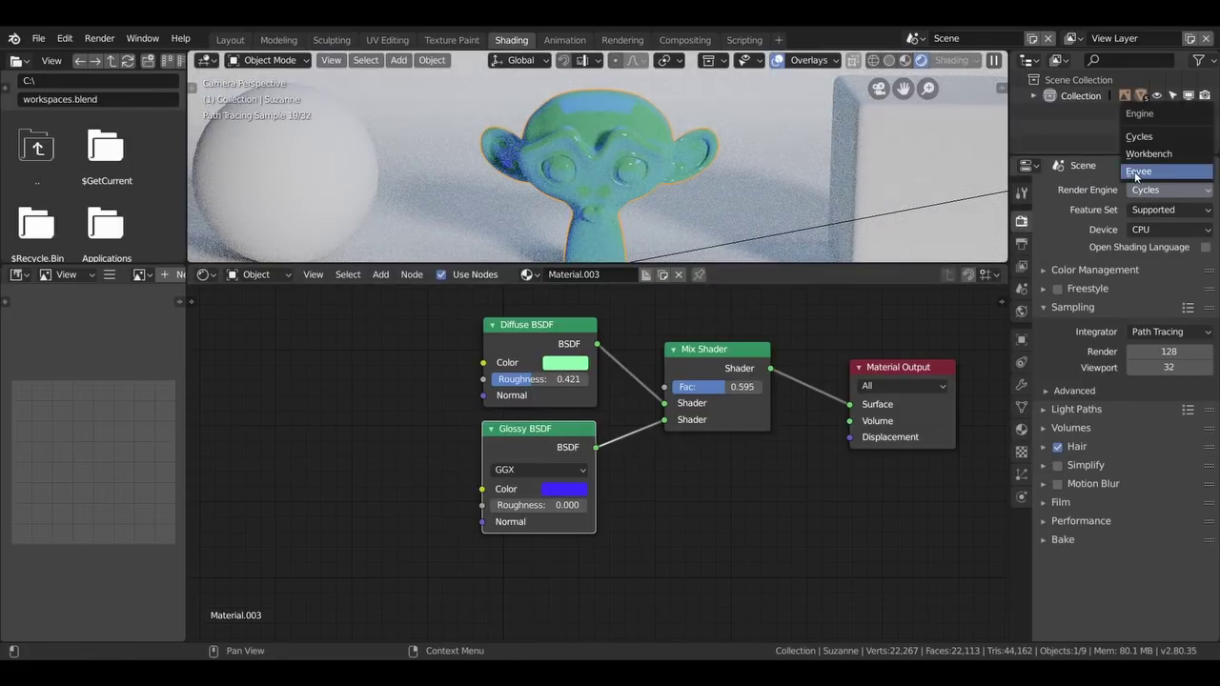
{"action": "left_click", "coordinate": [1163, 138]}
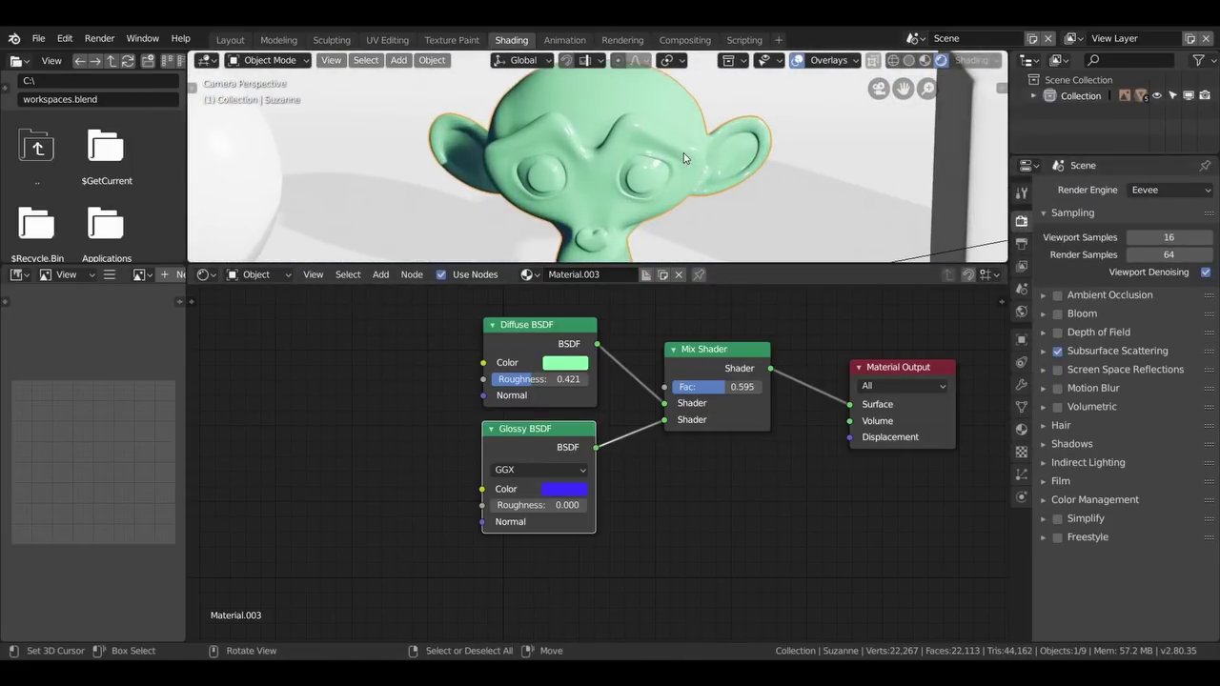
{"action": "middle_click_drag", "start_coordinate": [683, 152], "coordinate": [650, 160]}
{"action": "scroll", "coordinate": [648, 160], "scroll_direction": "up", "scroll_amount": 2}
{"action": "scroll", "coordinate": [646, 160], "scroll_direction": "up", "scroll_amount": 2}
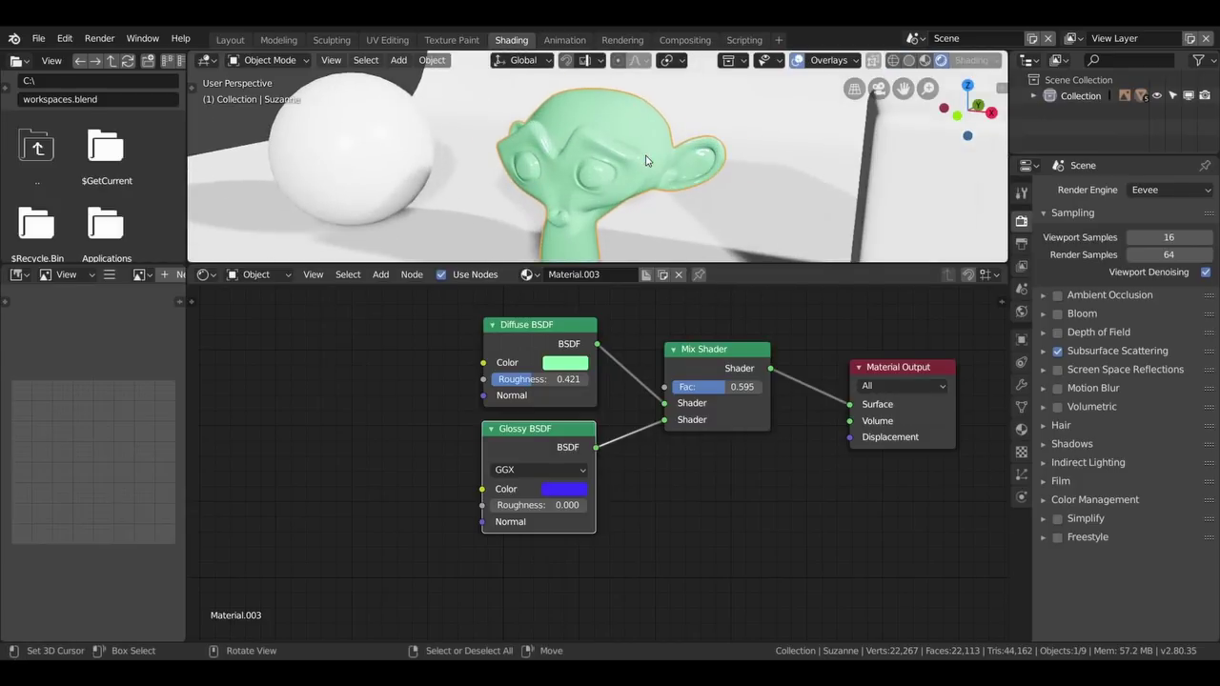
{"action": "scroll", "coordinate": [645, 160], "scroll_direction": "up", "scroll_amount": 3}
Step: Adjust the Mix Shader Fac to 0.522 and switch the render engine back to Cycles
{"action": "mouse_move", "coordinate": [743, 394]}
{"action": "left_mouse_down"}
{"action": "mouse_move", "coordinate": [691, 394]}
{"action": "mouse_move", "coordinate": [753, 386]}
{"action": "left_mouse_up"}
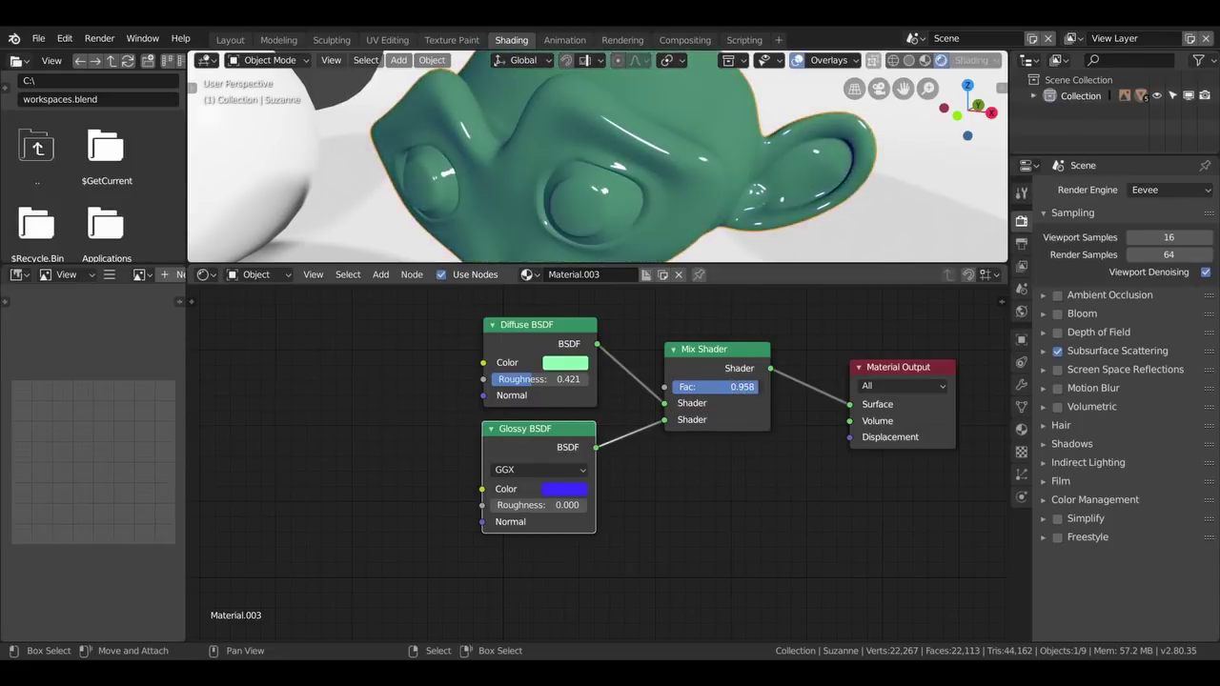
{"action": "mouse_move", "coordinate": [754, 386]}
{"action": "left_mouse_down"}
{"action": "mouse_move", "coordinate": [711, 386]}
{"action": "mouse_move", "coordinate": [726, 386]}
{"action": "left_mouse_up"}
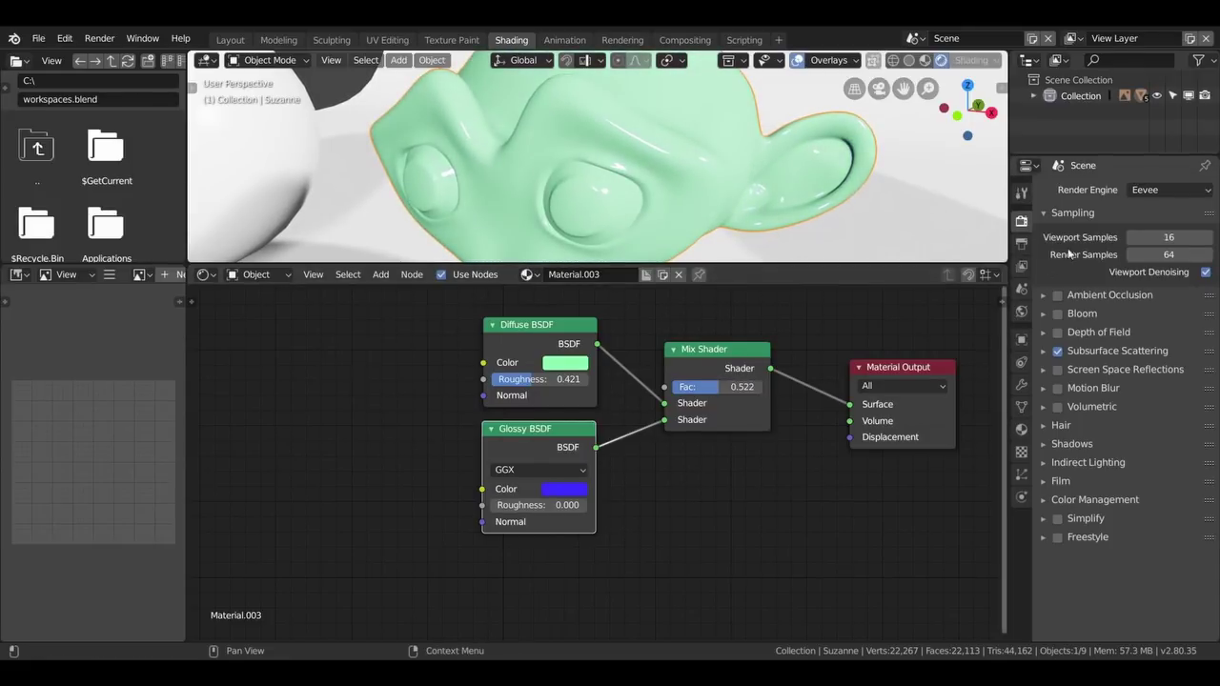
{"action": "left_click", "coordinate": [1139, 190]}
{"action": "left_click", "coordinate": [1138, 135]}
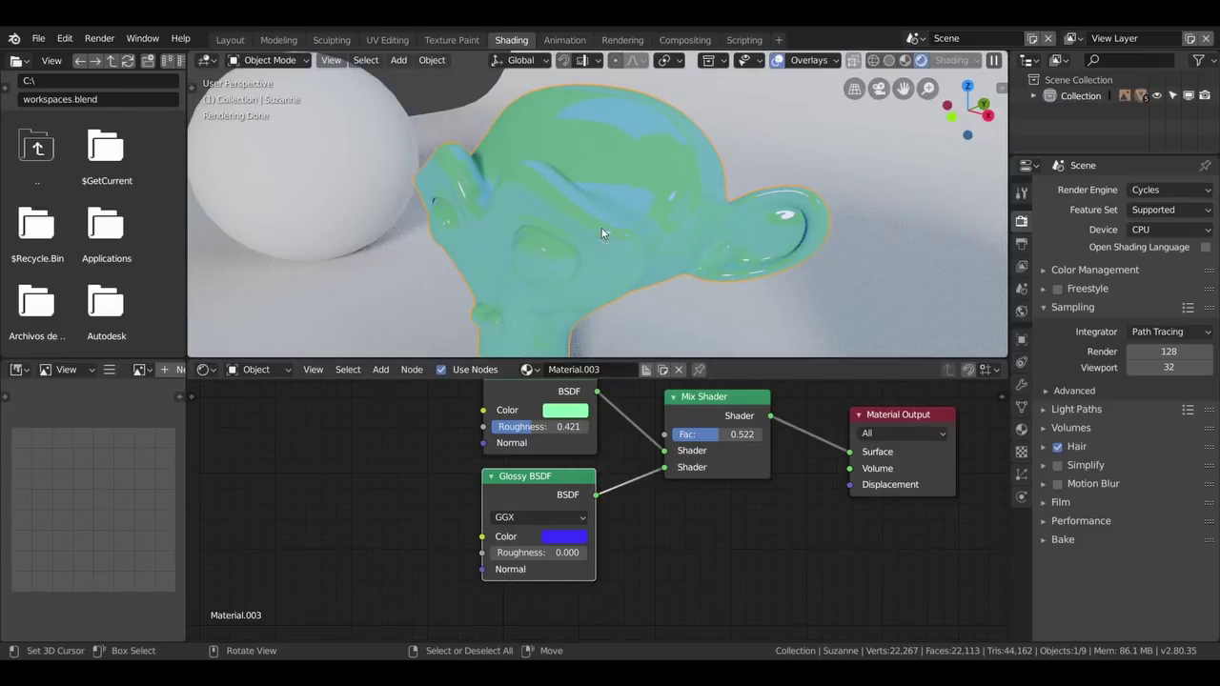
Step: Set the Glossy colour to near-white, place Diffuse just above Glossy, and open the Add menu
{"action": "left_click", "coordinate": [567, 537]}
{"action": "left_click", "coordinate": [607, 370]}
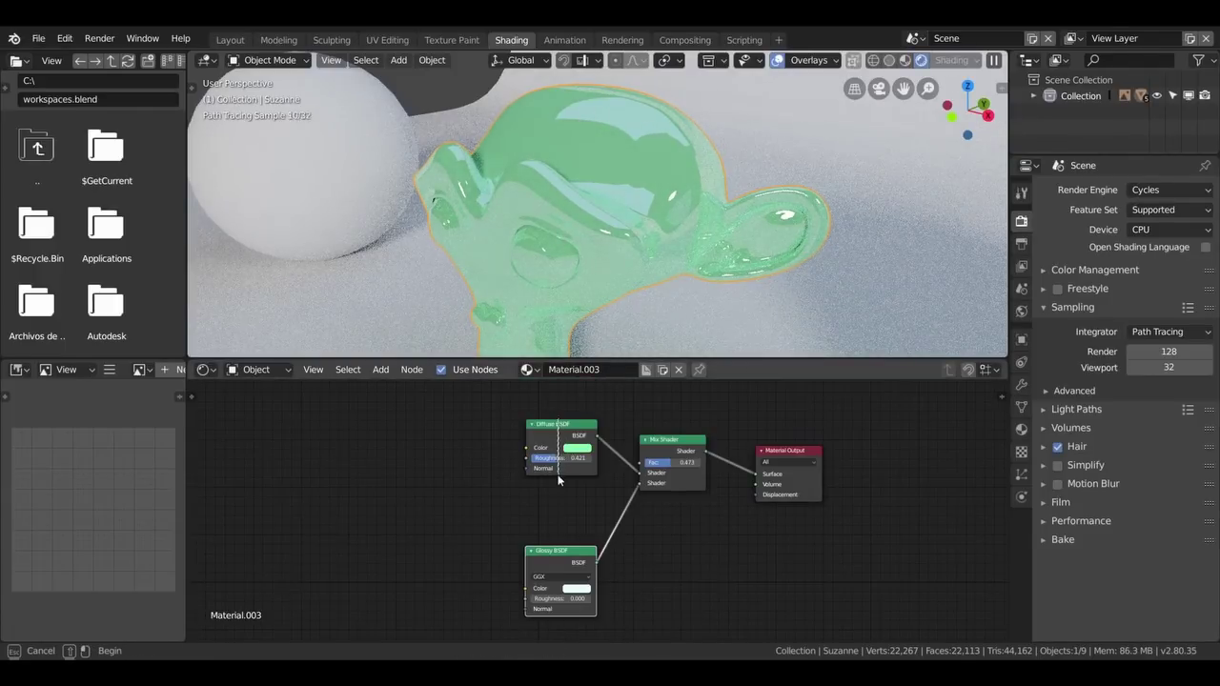
{"action": "key", "text": "ctrl+z"}
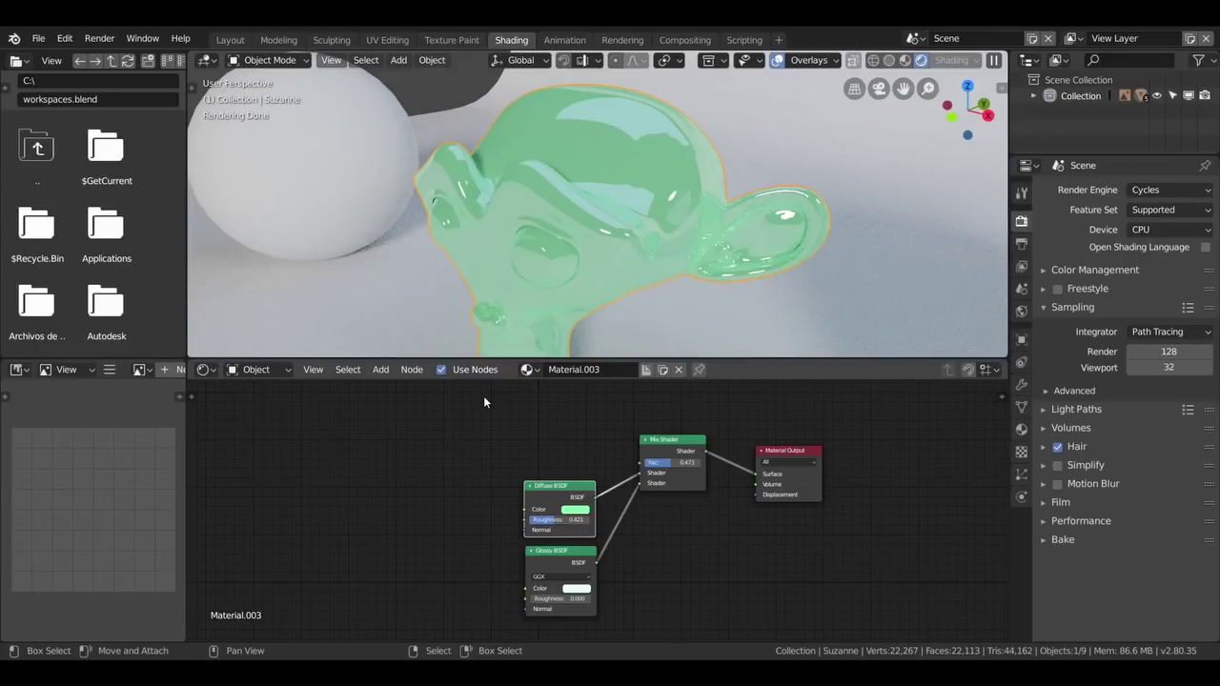
{"action": "key", "text": "shift+a"}
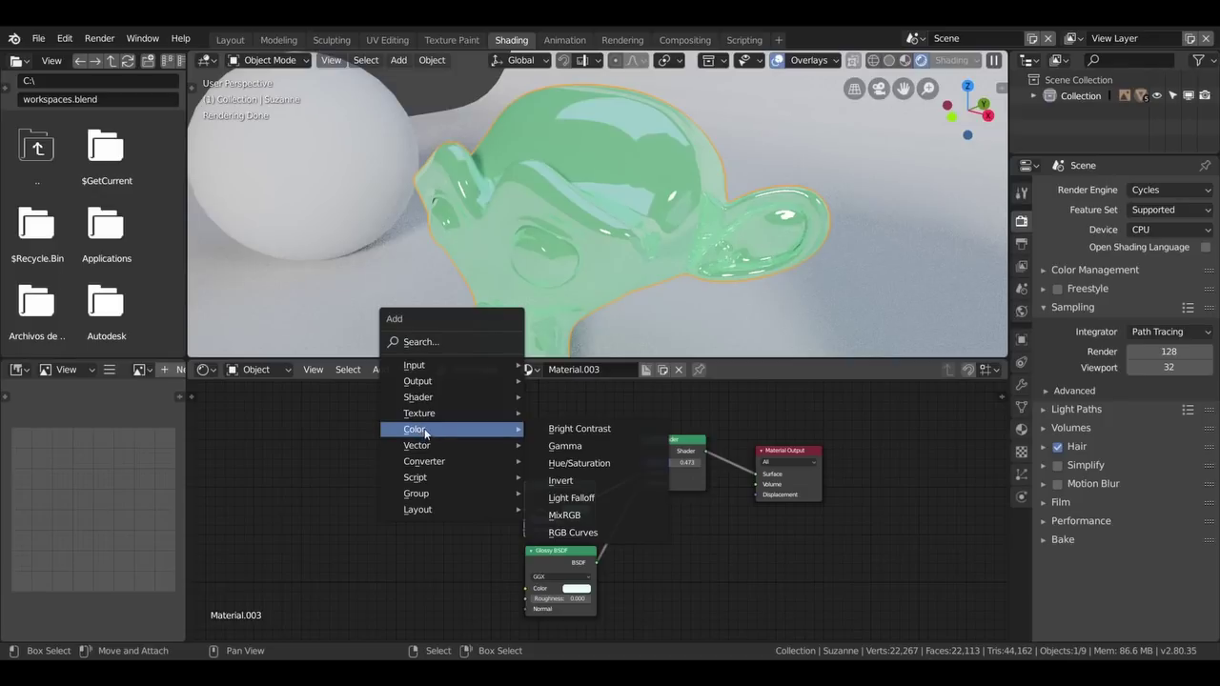
{"action": "mouse_move", "coordinate": [419, 412]}
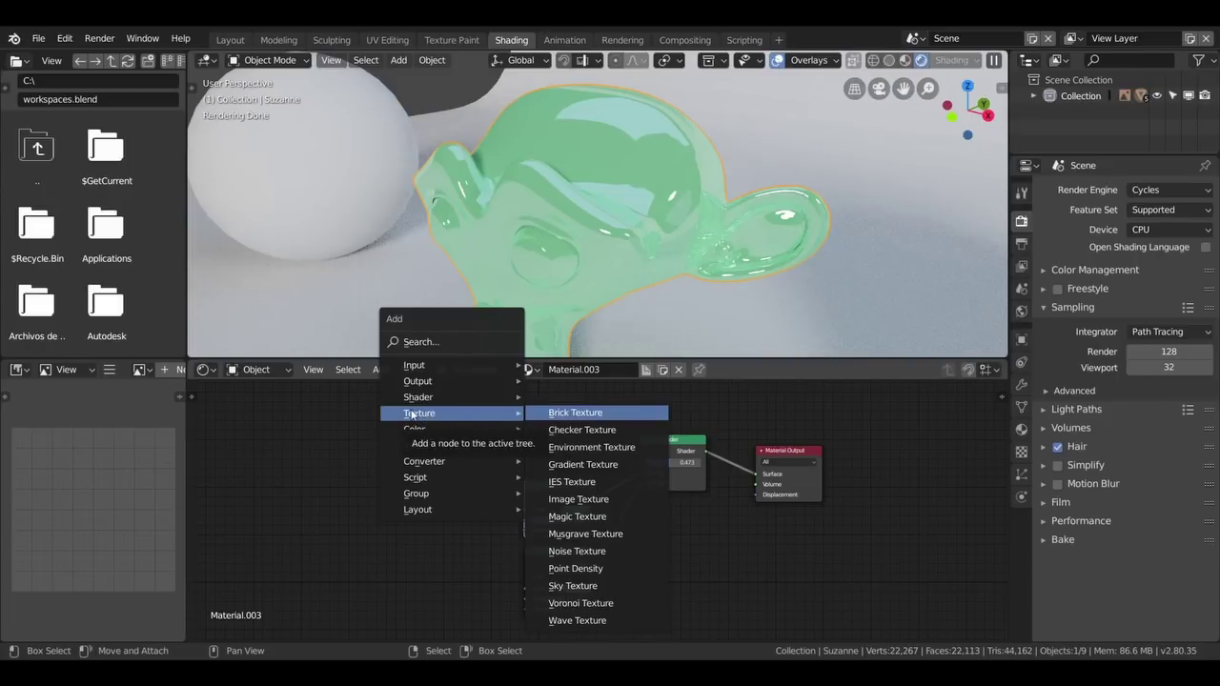
Step: Add a Brick Texture left of the shaders and connect its Fac to the Mix Shader Fac
{"action": "left_click", "coordinate": [563, 415]}
{"action": "left_click", "coordinate": [414, 462]}
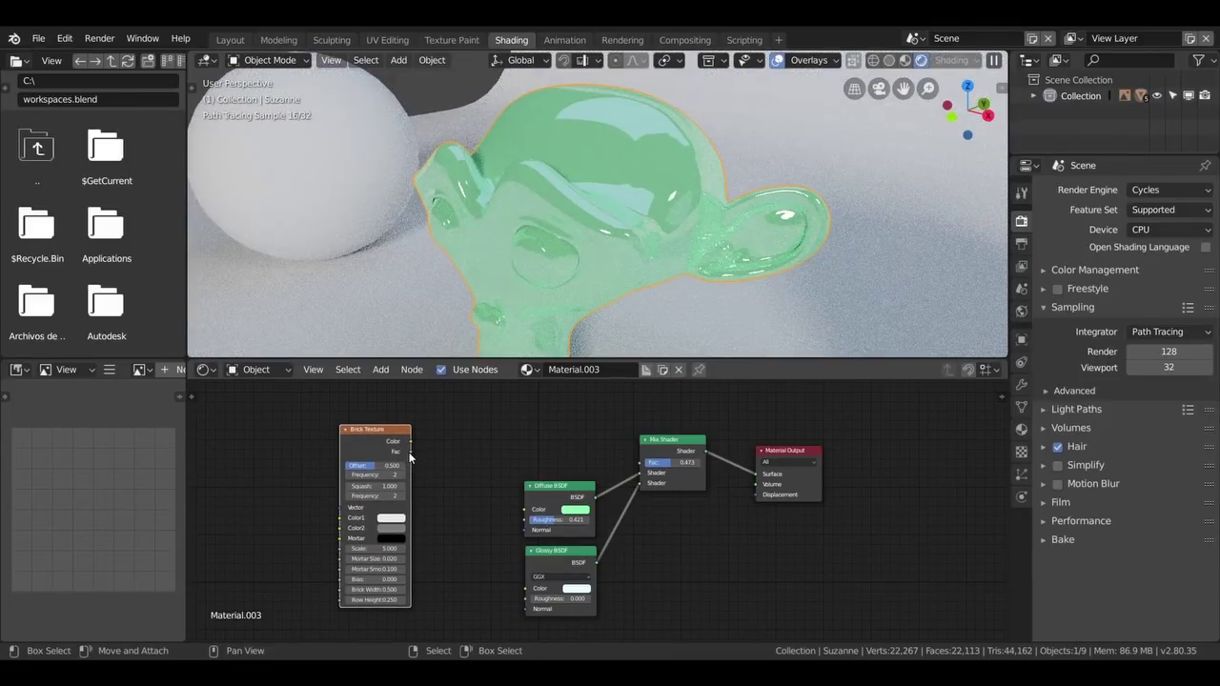
{"action": "mouse_move", "coordinate": [411, 455]}
{"action": "left_mouse_down"}
{"action": "mouse_move", "coordinate": [355, 462]}
{"action": "mouse_move", "coordinate": [641, 463]}
{"action": "left_mouse_up"}
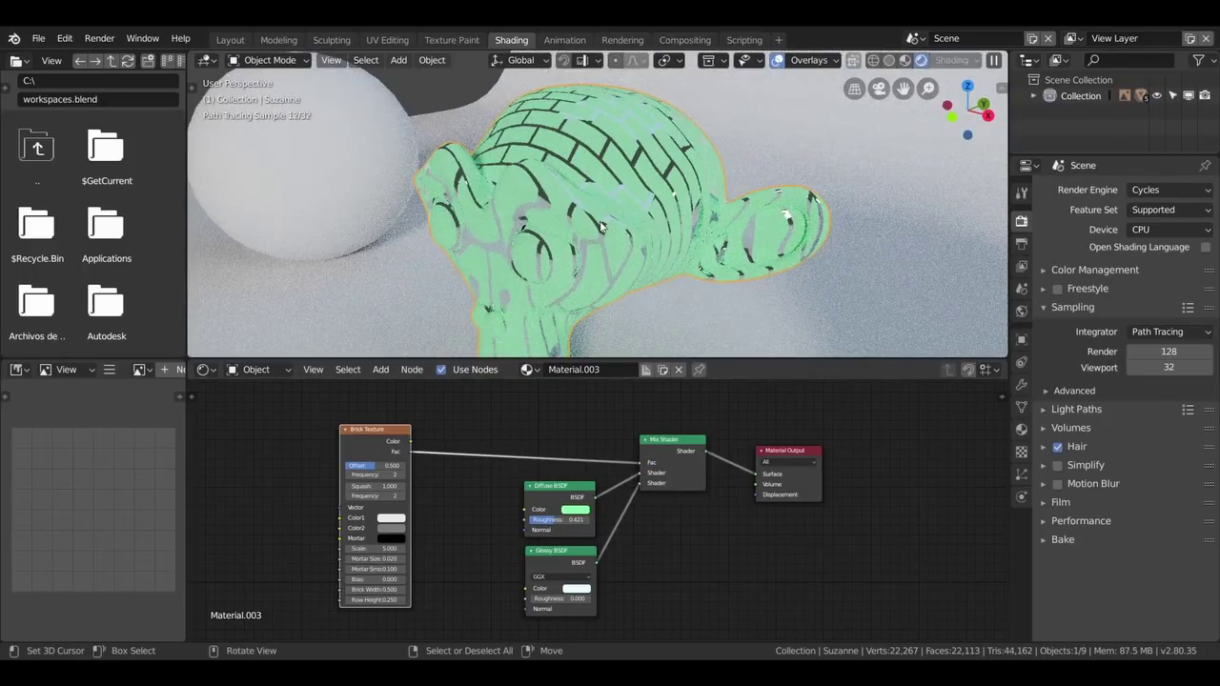
{"action": "middle_click_drag", "start_coordinate": [600, 225], "coordinate": [614, 239]}
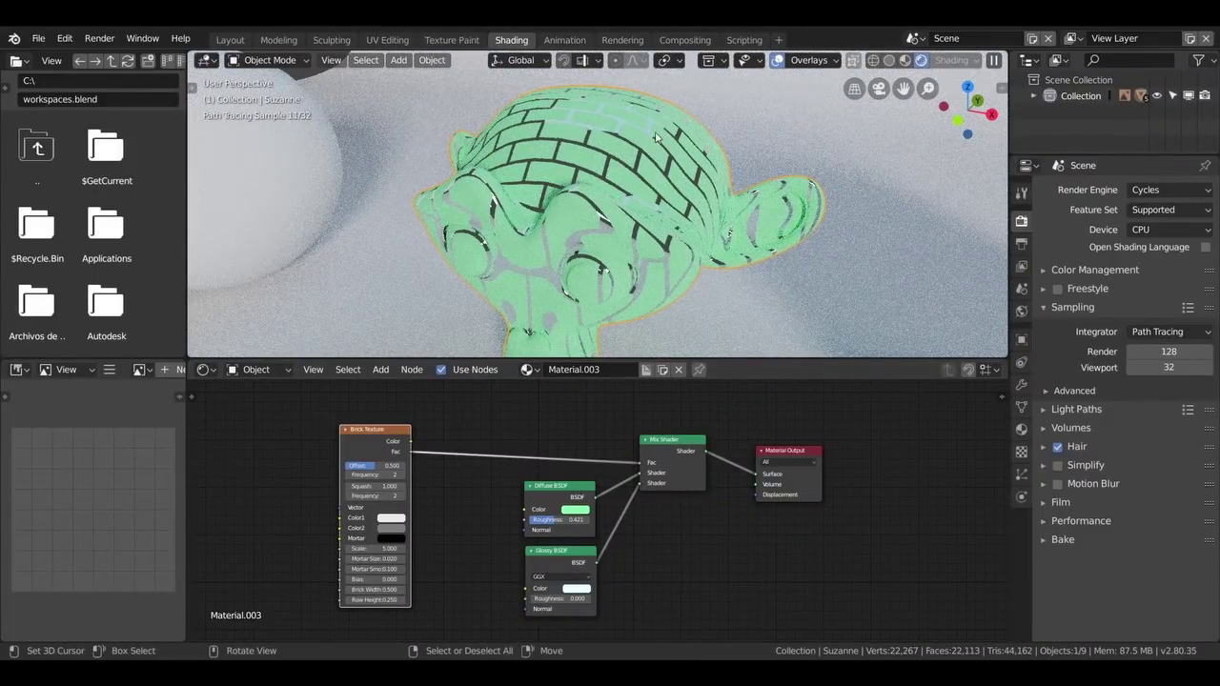
{"action": "middle_click_drag", "start_coordinate": [551, 158], "coordinate": [562, 210]}
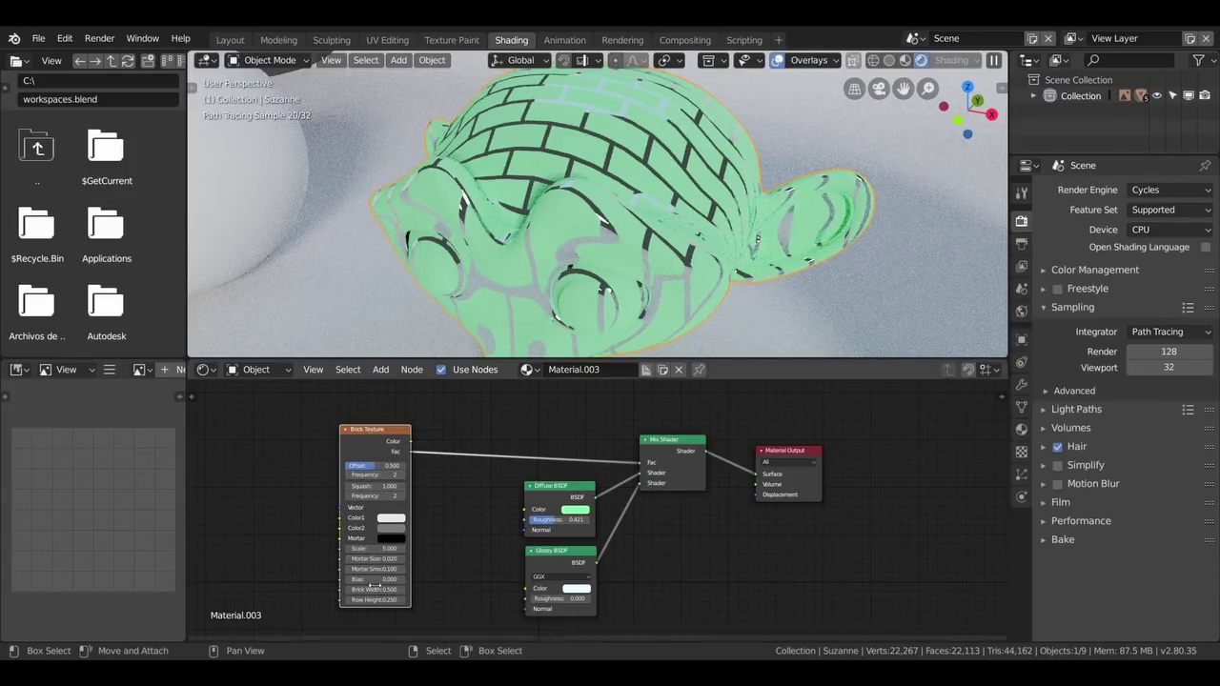
Step: Set brick offset 1.000, frequency 44 and squash 1.600, then move the texture node up-left
{"action": "left_click_drag", "start_coordinate": [392, 465], "coordinate": [448, 465]}
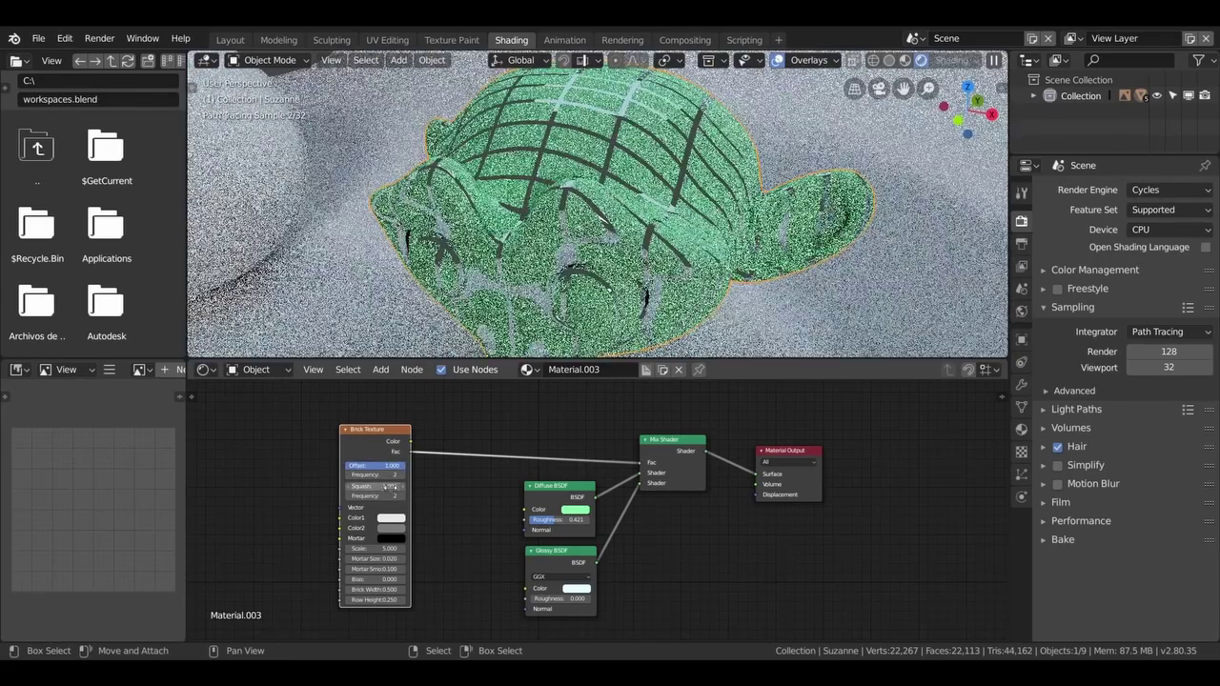
{"action": "left_click_drag", "start_coordinate": [393, 474], "coordinate": [448, 475]}
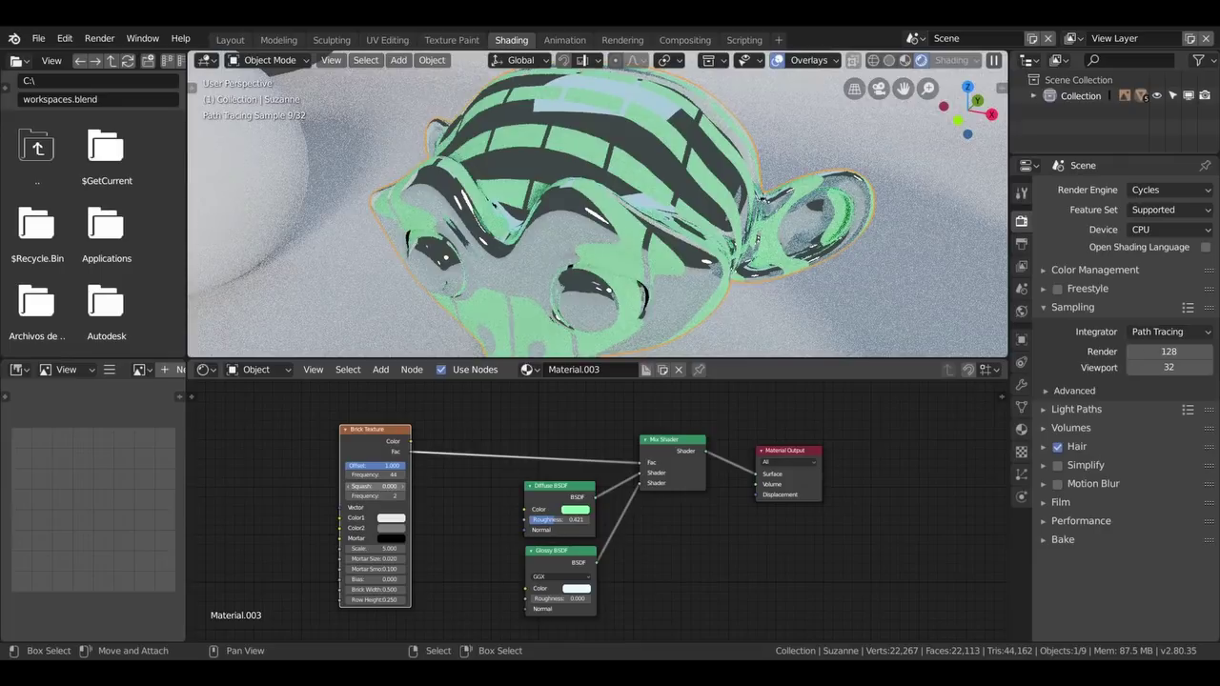
{"action": "left_click_drag", "start_coordinate": [377, 485], "coordinate": [400, 486]}
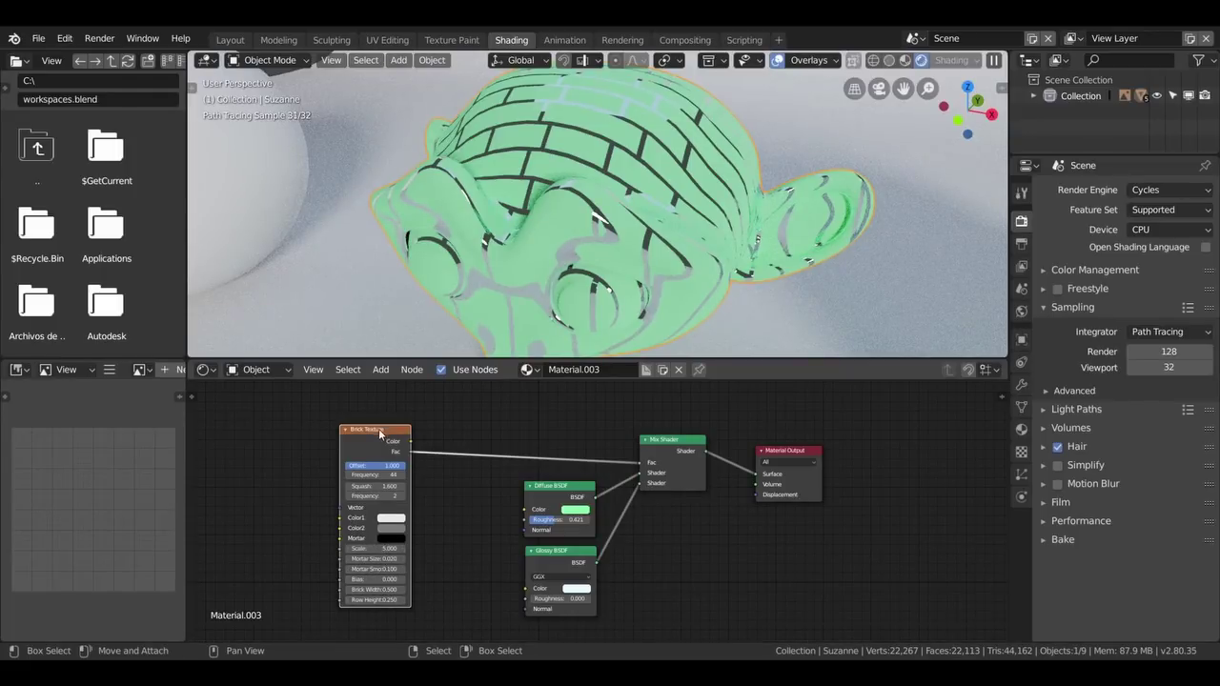
{"action": "left_click_drag", "start_coordinate": [378, 428], "coordinate": [341, 413]}
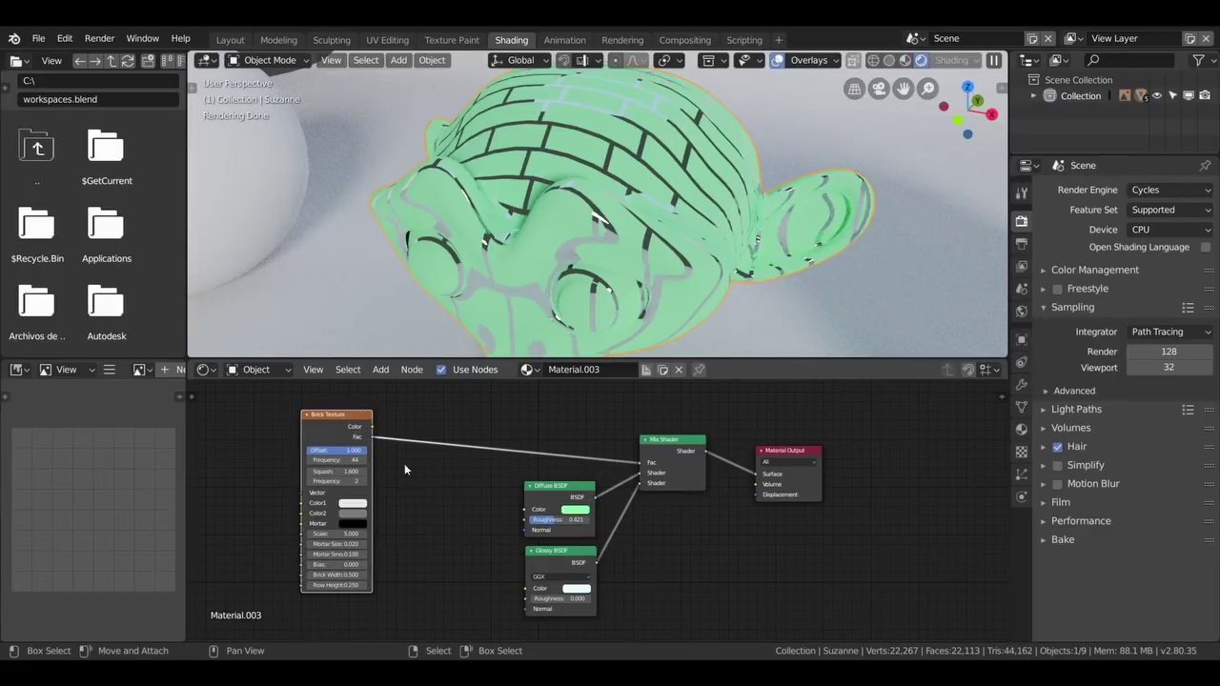
{"action": "key", "text": "shift+a"}
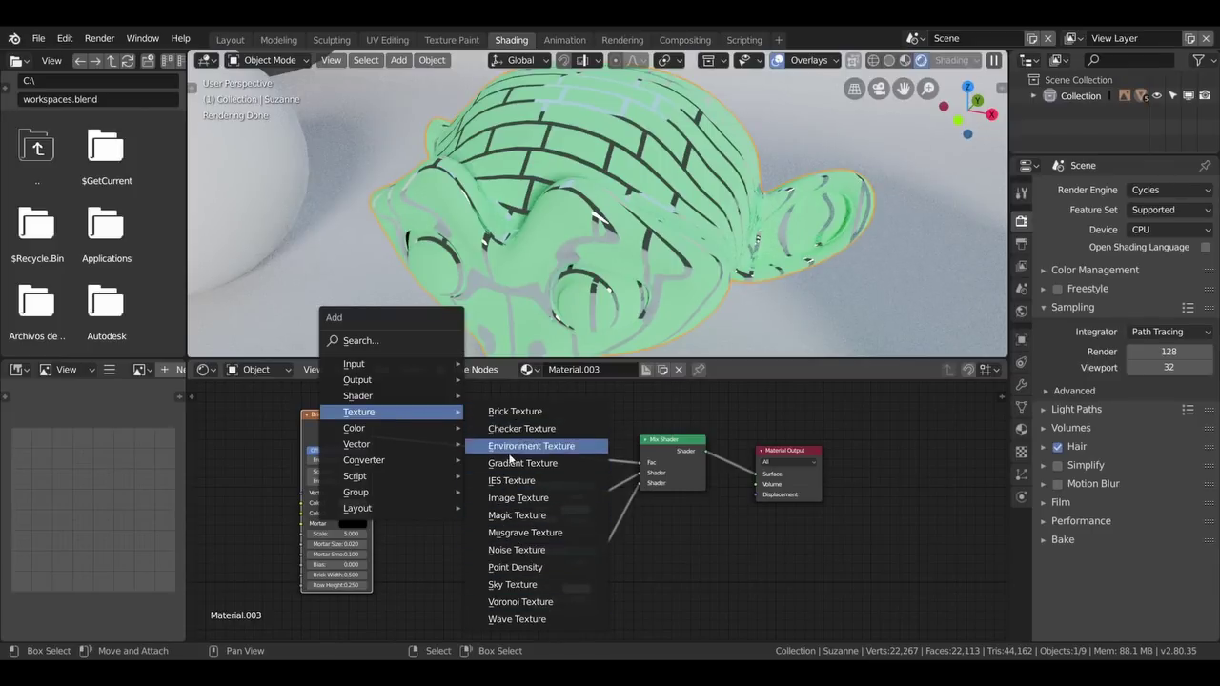
Step: Colour the Diffuse BSDF green and the Glossy BSDF blue
{"action": "left_click", "coordinate": [577, 509]}
{"action": "left_click_drag", "start_coordinate": [600, 489], "coordinate": [585, 477]}
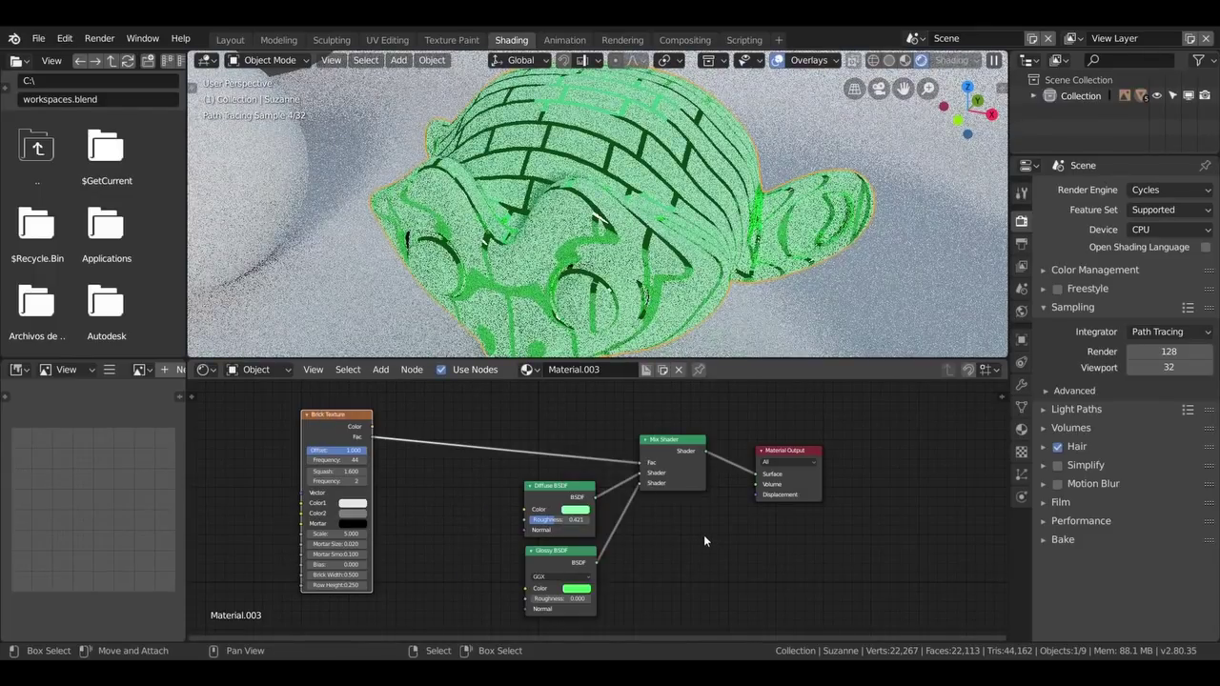
{"action": "mouse_move", "coordinate": [610, 229]}
{"action": "middle_mouse_down"}
{"action": "mouse_move", "coordinate": [637, 211]}
{"action": "mouse_move", "coordinate": [686, 219]}
{"action": "middle_mouse_up"}
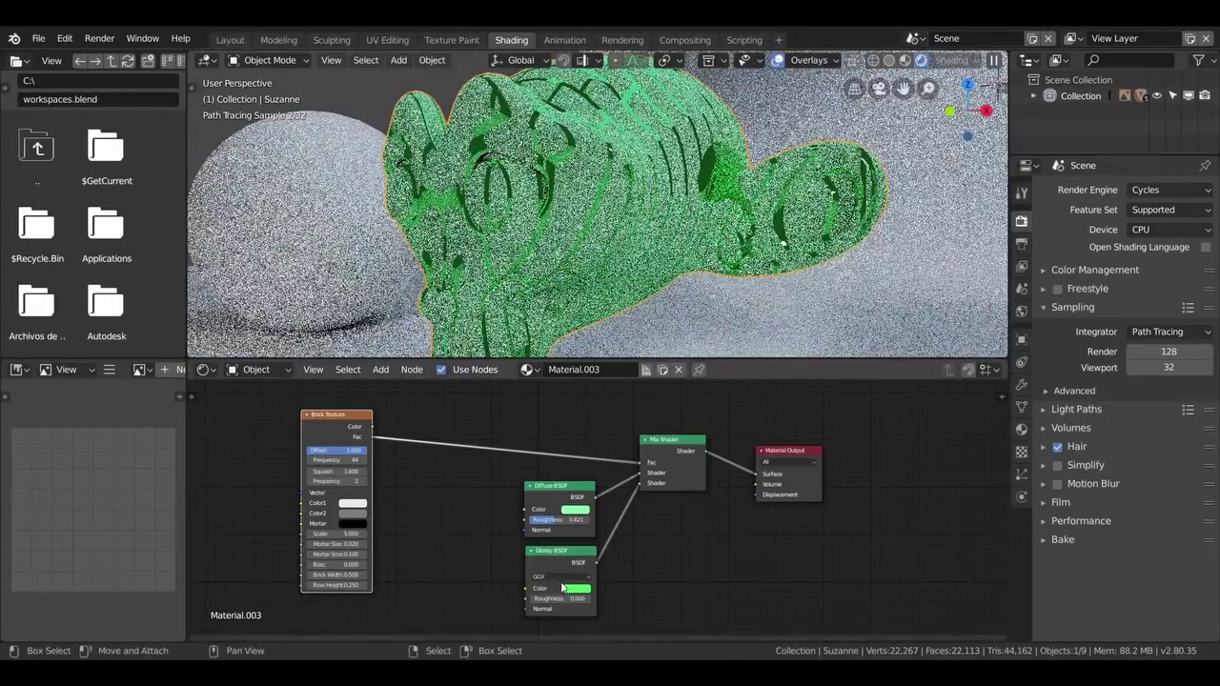
{"action": "left_click", "coordinate": [572, 588]}
{"action": "left_click", "coordinate": [584, 508]}
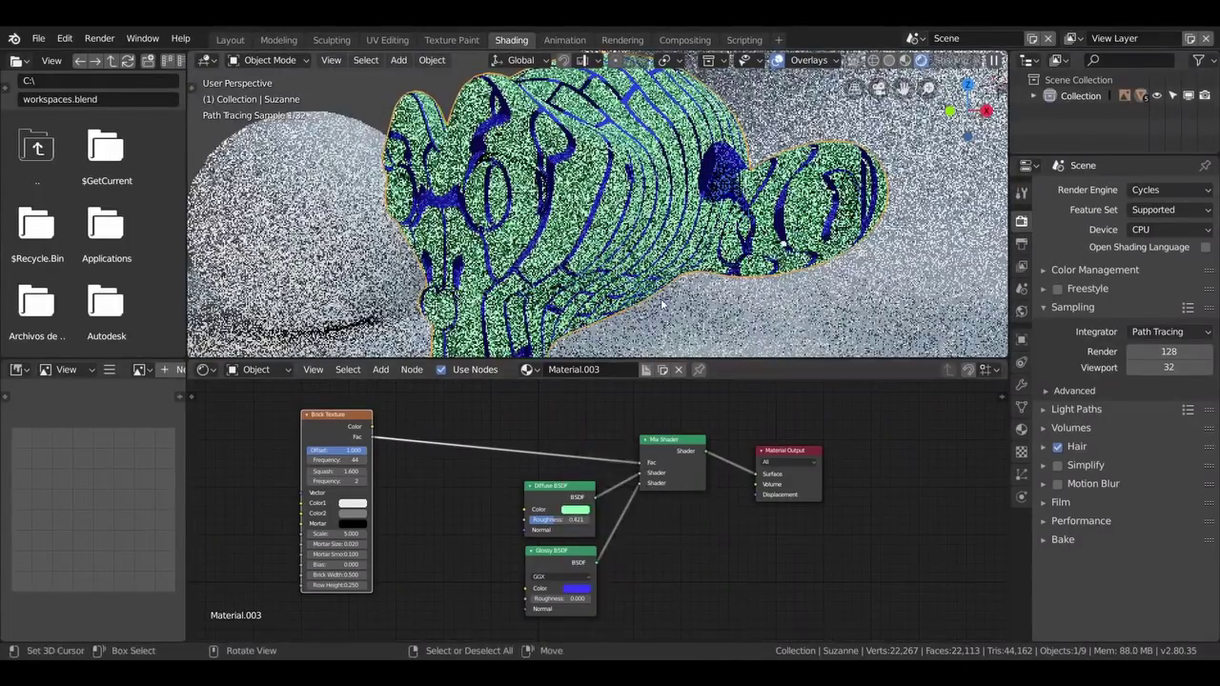
{"action": "mouse_move", "coordinate": [662, 303]}
{"action": "middle_mouse_down"}
{"action": "mouse_move", "coordinate": [572, 228]}
{"action": "mouse_move", "coordinate": [575, 118]}
{"action": "middle_mouse_up"}
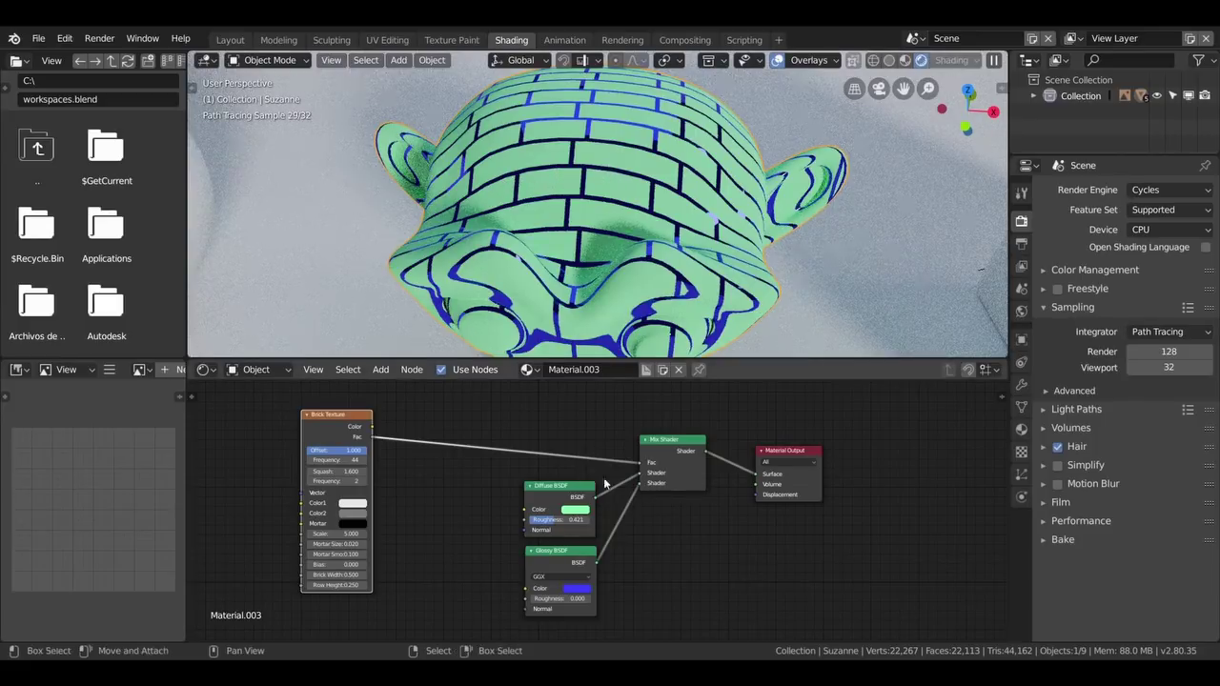
Step: Delete the Glossy BSDF node and move the Diffuse BSDF up above the link
{"action": "left_click_drag", "start_coordinate": [569, 360], "coordinate": [568, 265]}
{"action": "key", "text": "x"}
{"action": "mouse_move", "coordinate": [572, 406]}
{"action": "left_mouse_down"}
{"action": "mouse_move", "coordinate": [521, 420]}
{"action": "mouse_move", "coordinate": [552, 325]}
{"action": "left_mouse_up"}
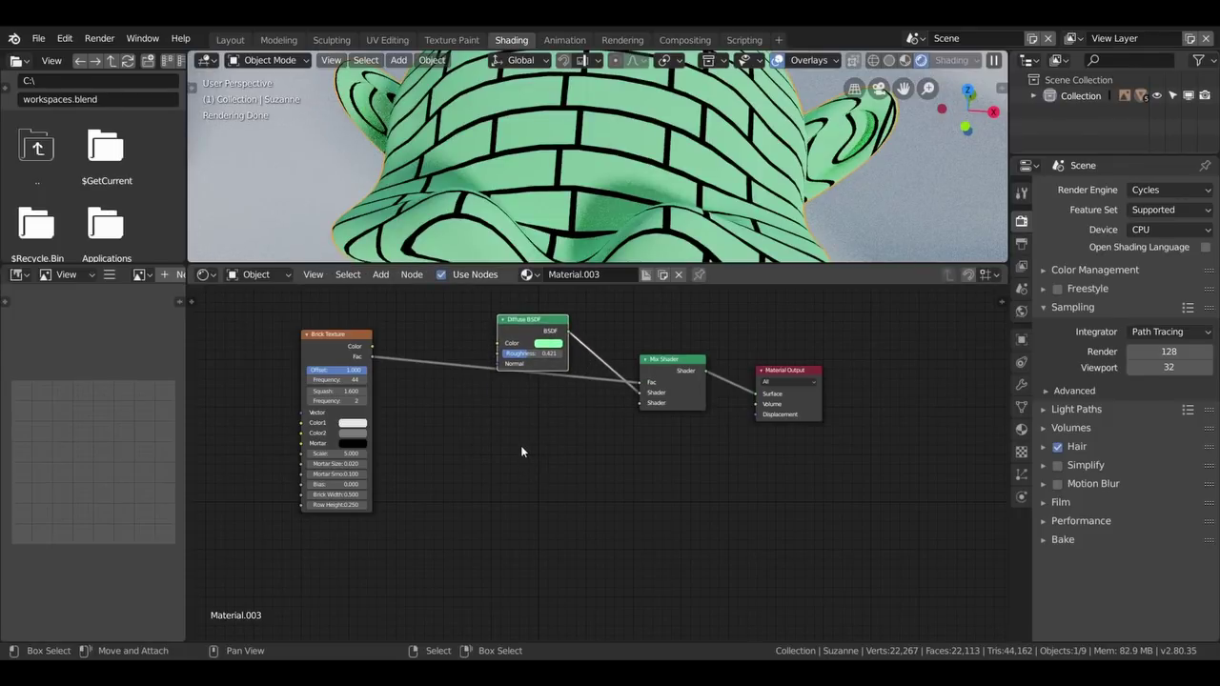
Step: Add a second Diffuse BSDF, link it into the Mix Shader, and stack both diffuse nodes
{"action": "key", "text": "shift+a"}
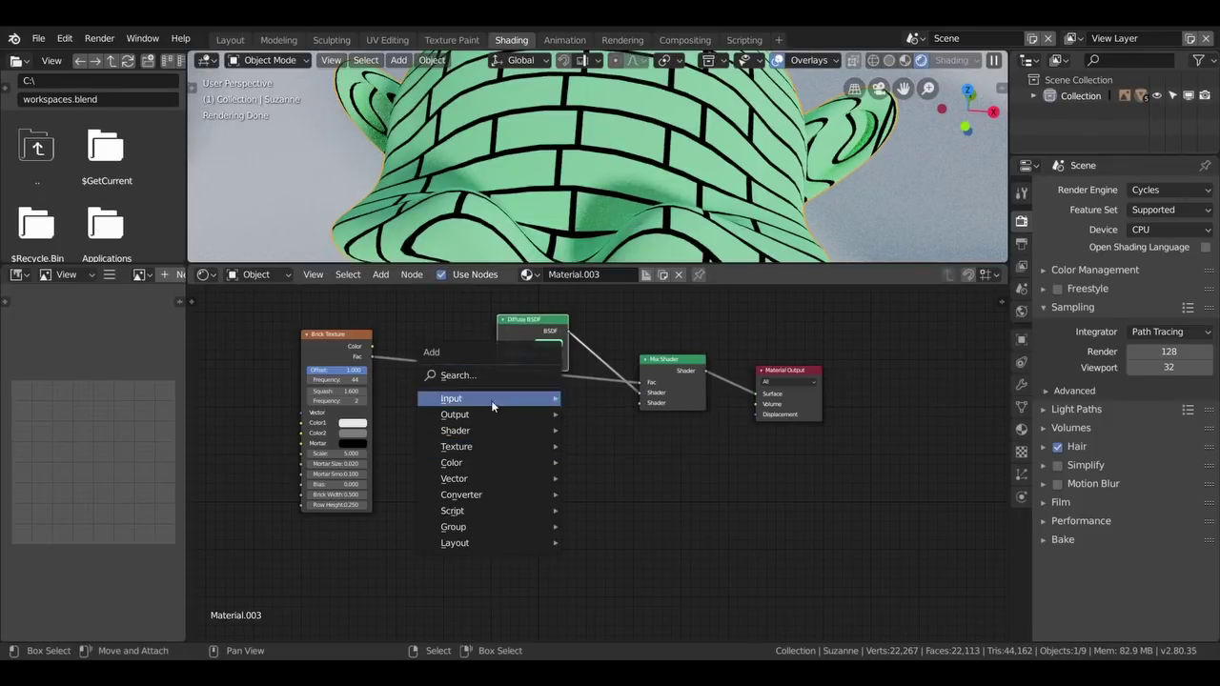
{"action": "mouse_move", "coordinate": [486, 430]}
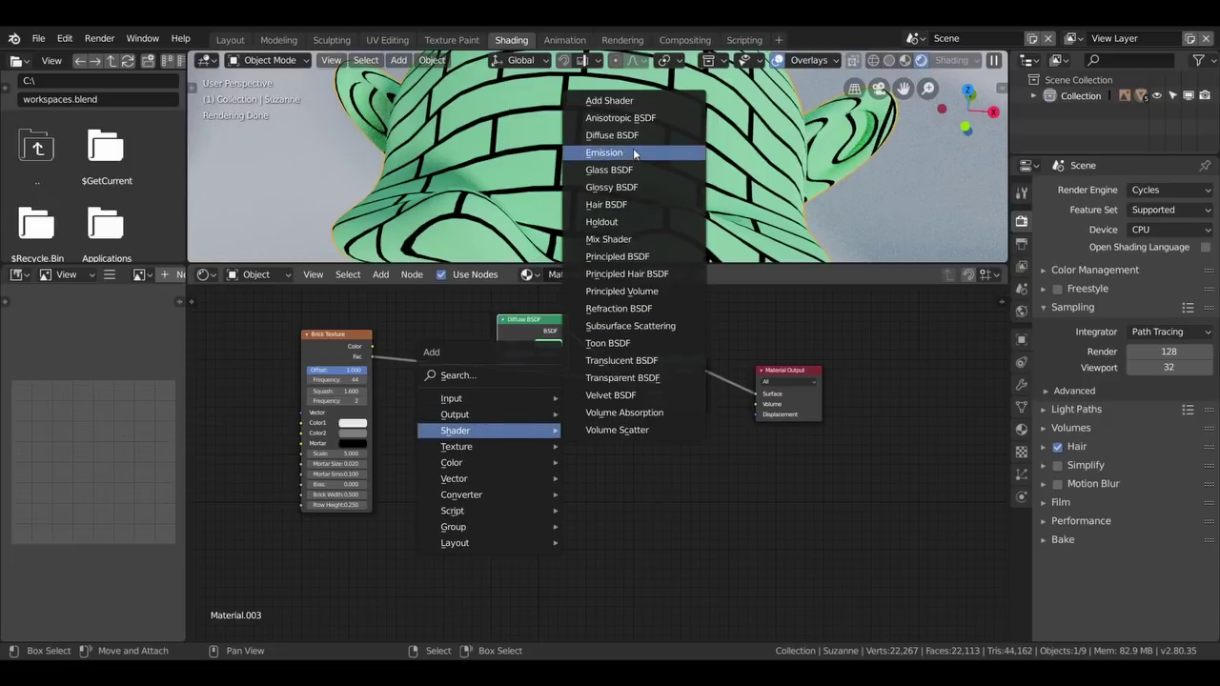
{"action": "left_click", "coordinate": [610, 135]}
{"action": "left_click", "coordinate": [569, 426]}
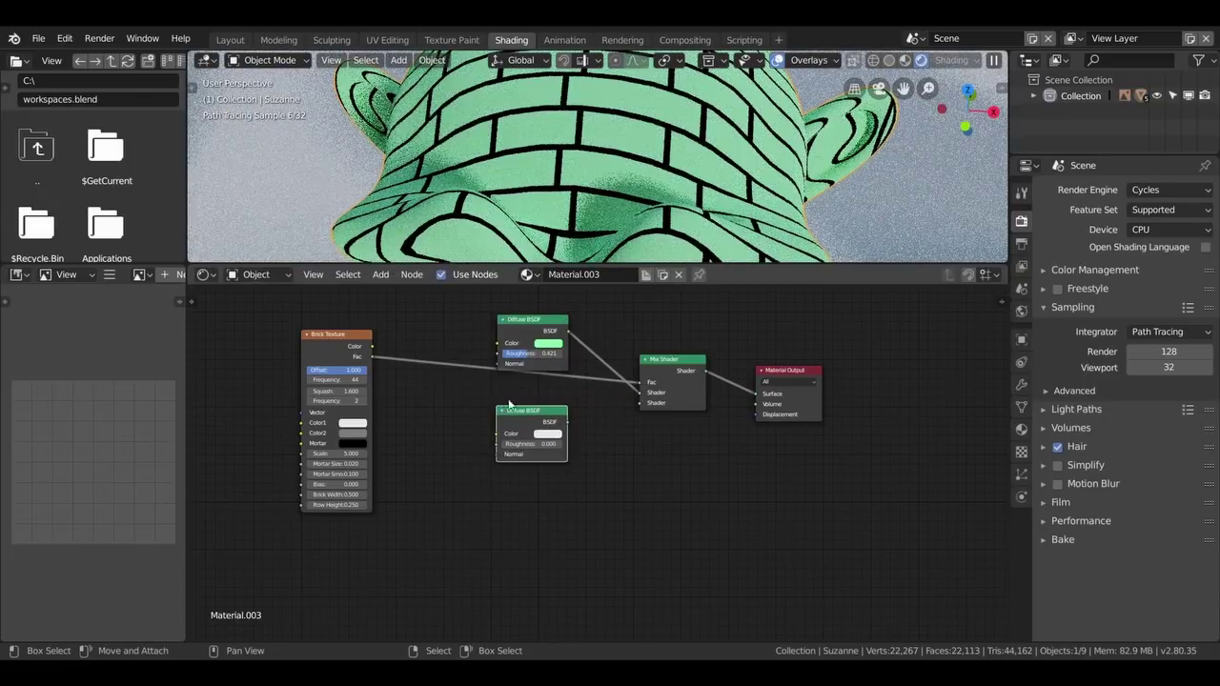
{"action": "left_click_drag", "start_coordinate": [568, 426], "coordinate": [645, 407]}
{"action": "key", "text": "g"}
{"action": "left_click", "coordinate": [546, 399]}
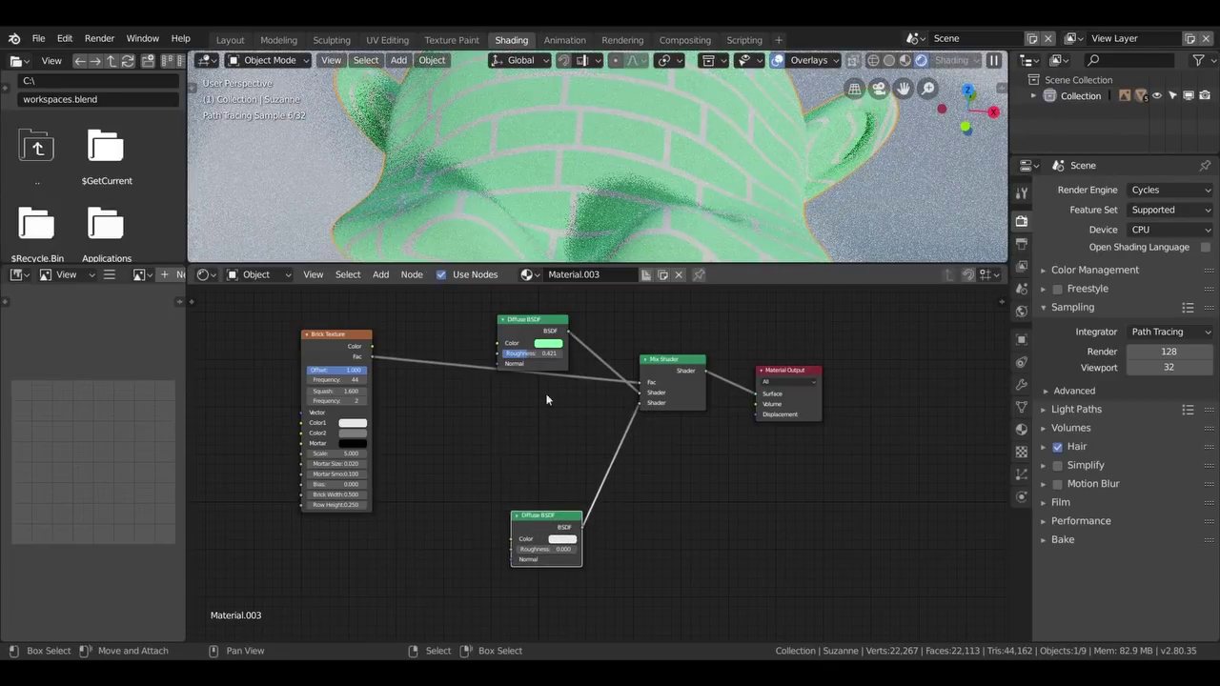
{"action": "mouse_move", "coordinate": [531, 324]}
{"action": "left_mouse_down"}
{"action": "mouse_move", "coordinate": [545, 431]}
{"action": "mouse_move", "coordinate": [540, 404]}
{"action": "left_mouse_up"}
{"action": "left_click_drag", "start_coordinate": [542, 515], "coordinate": [541, 475]}
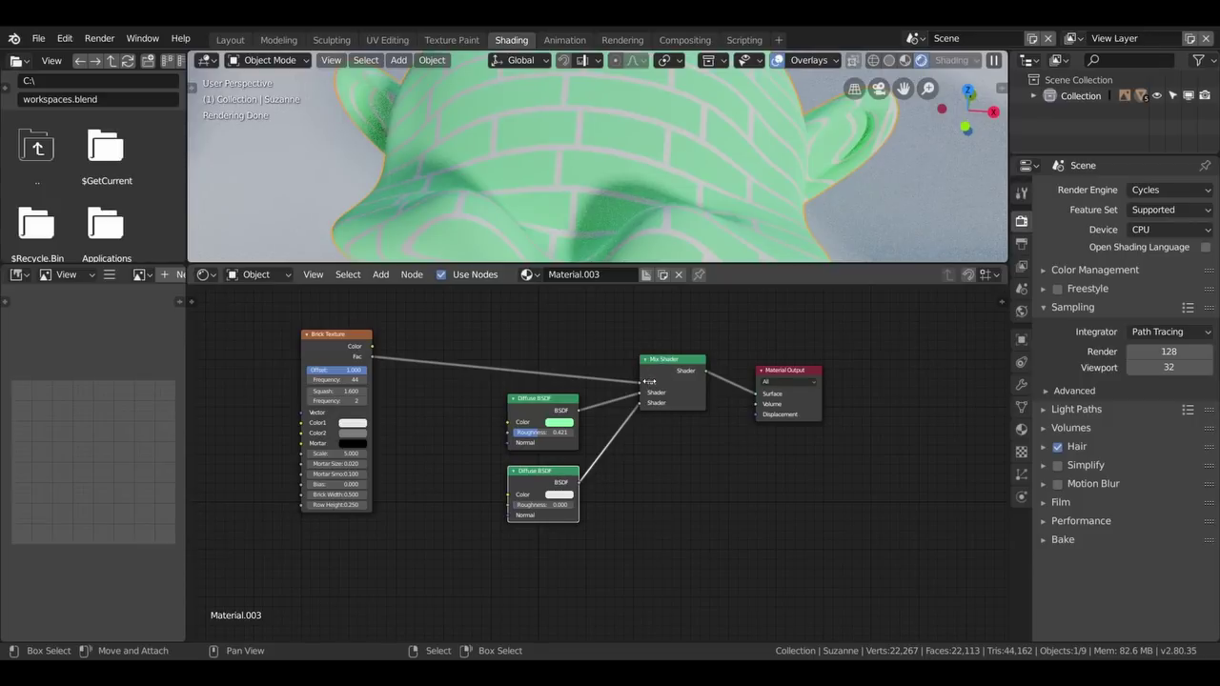
Step: Make the new Diffuse BSDF red and shift the green Diffuse's hue
{"action": "left_click", "coordinate": [557, 494]}
{"action": "left_click", "coordinate": [583, 416]}
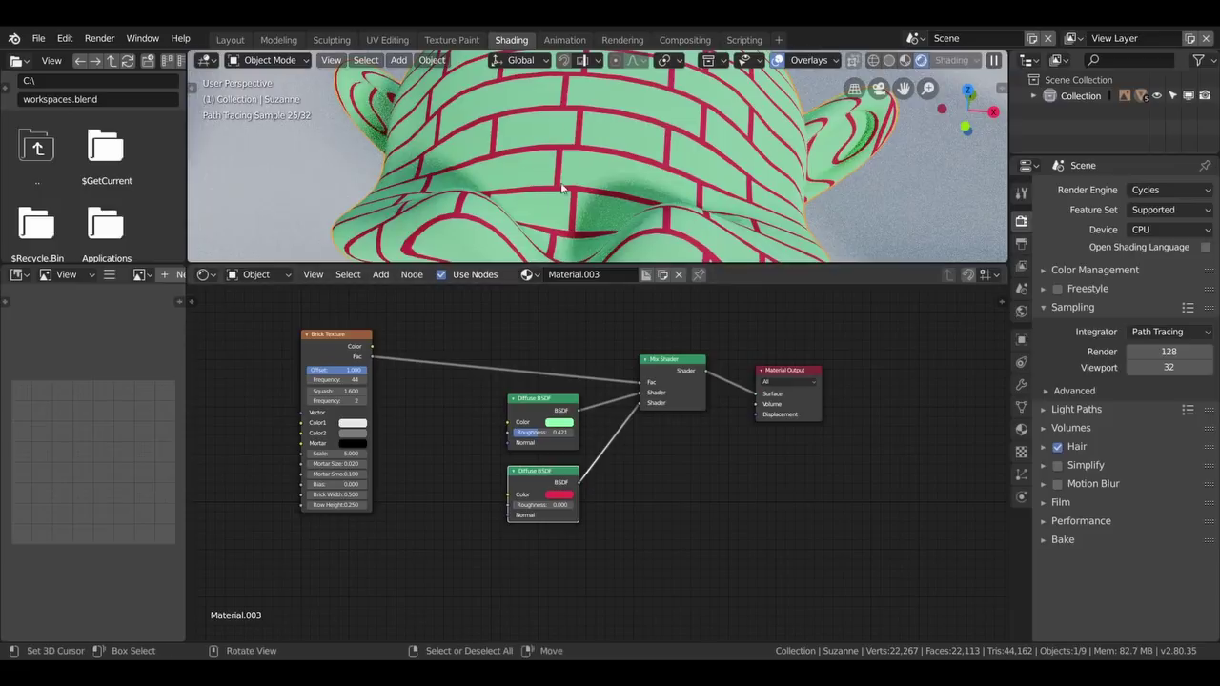
{"action": "left_click", "coordinate": [562, 421]}
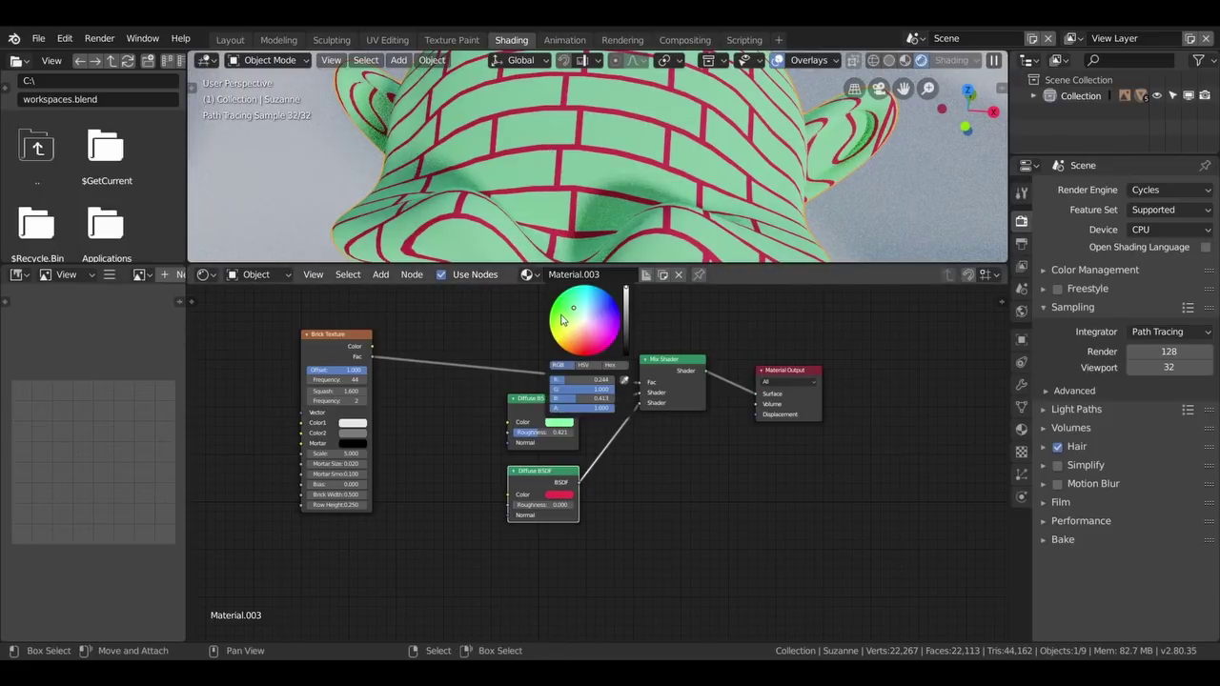
{"action": "left_click_drag", "start_coordinate": [562, 320], "coordinate": [547, 339]}
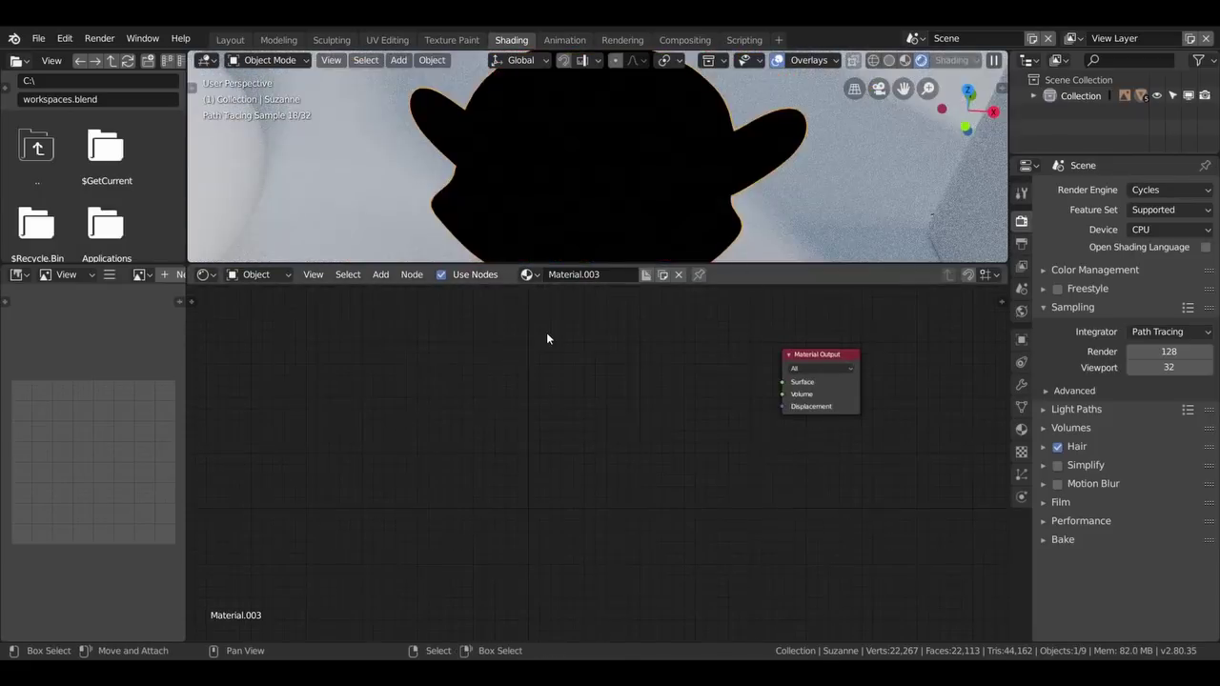
Step: Add a Brick Texture and Diffuse BSDF nodes, duplicating the Diffuse and lining them up
{"action": "key", "text": "shift+a"}
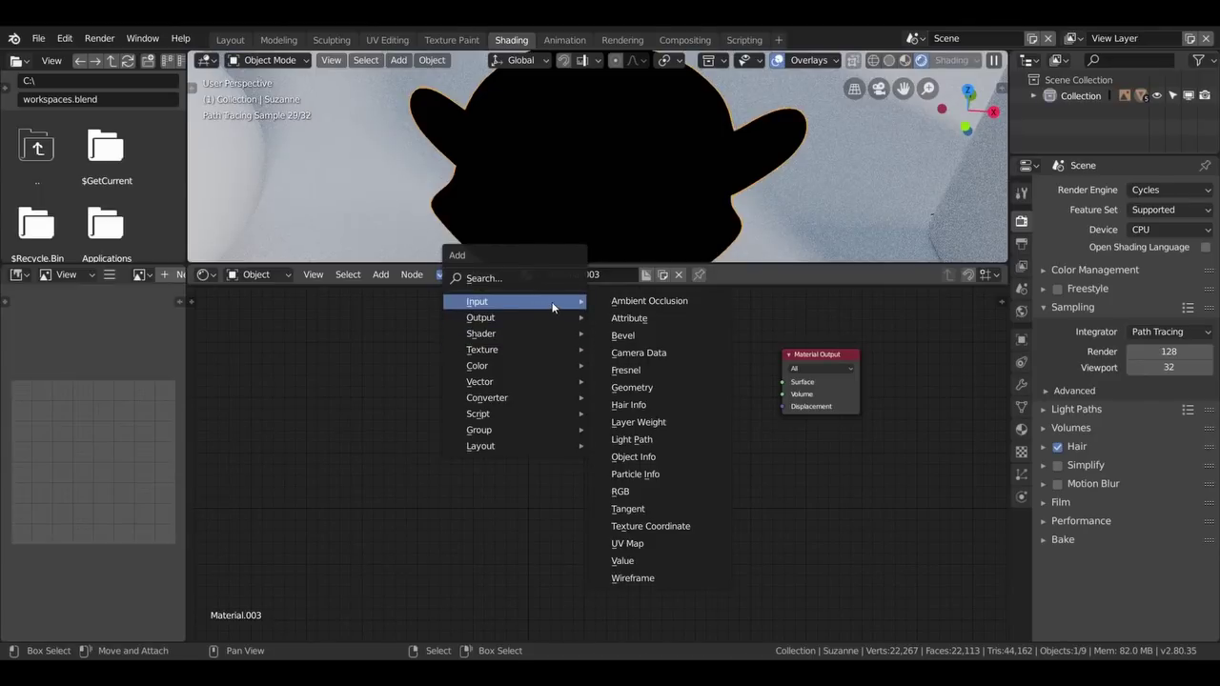
{"action": "mouse_move", "coordinate": [481, 349]}
{"action": "left_click", "coordinate": [630, 349]}
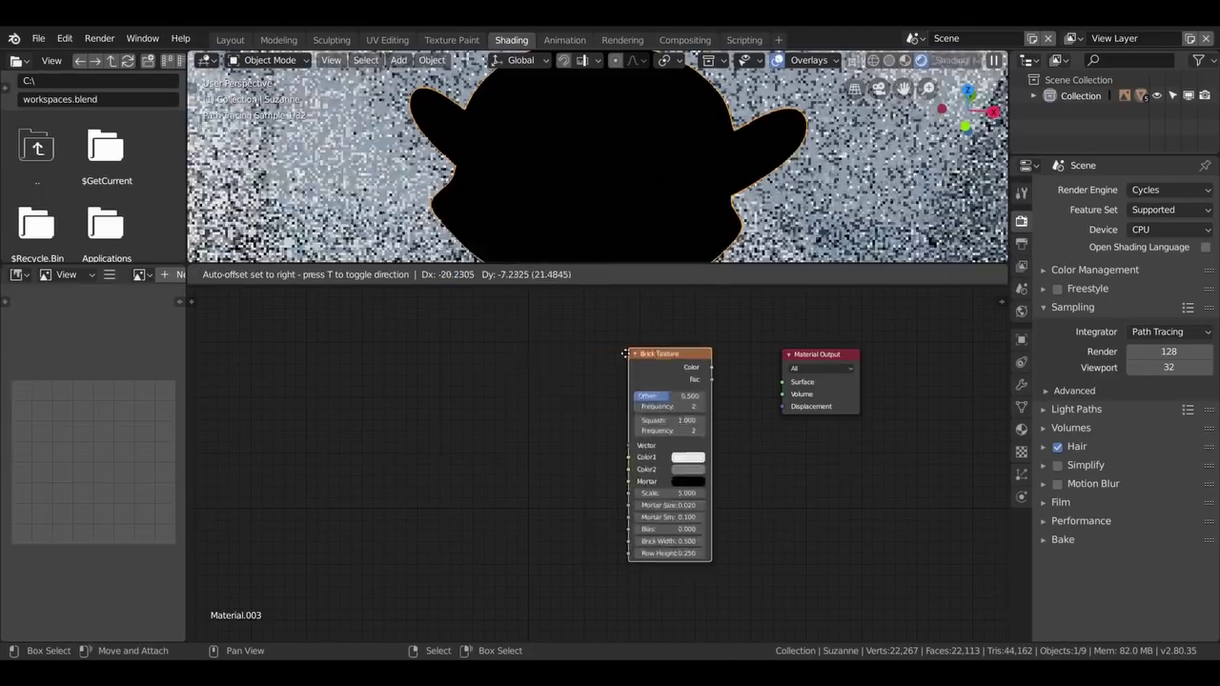
{"action": "left_click", "coordinate": [351, 356]}
{"action": "key", "text": "shift+a"}
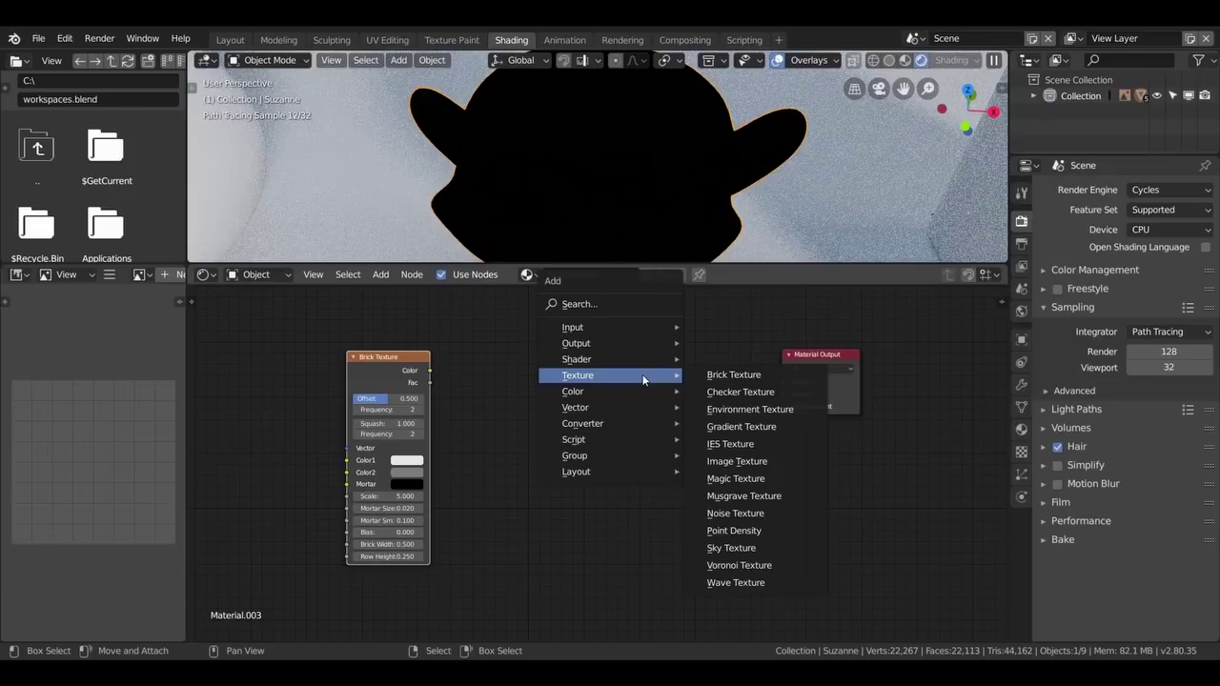
{"action": "mouse_move", "coordinate": [576, 359]}
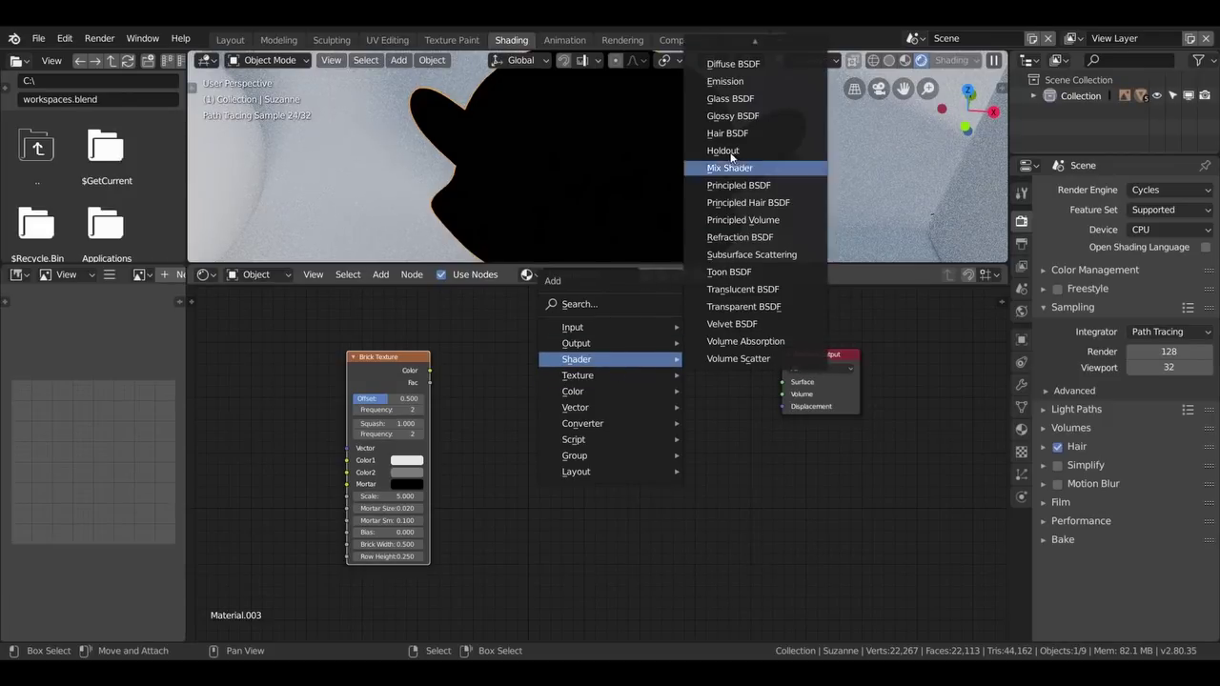
{"action": "left_click", "coordinate": [734, 64]}
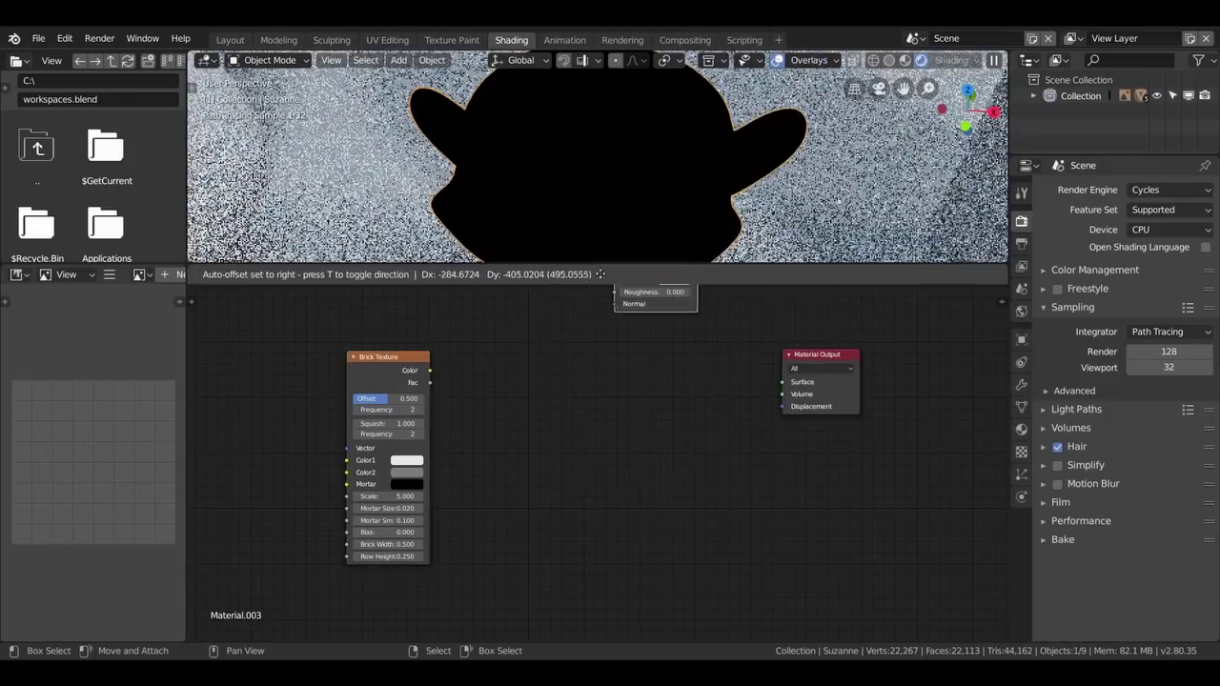
{"action": "left_click", "coordinate": [538, 351]}
{"action": "key", "text": "shift+a"}
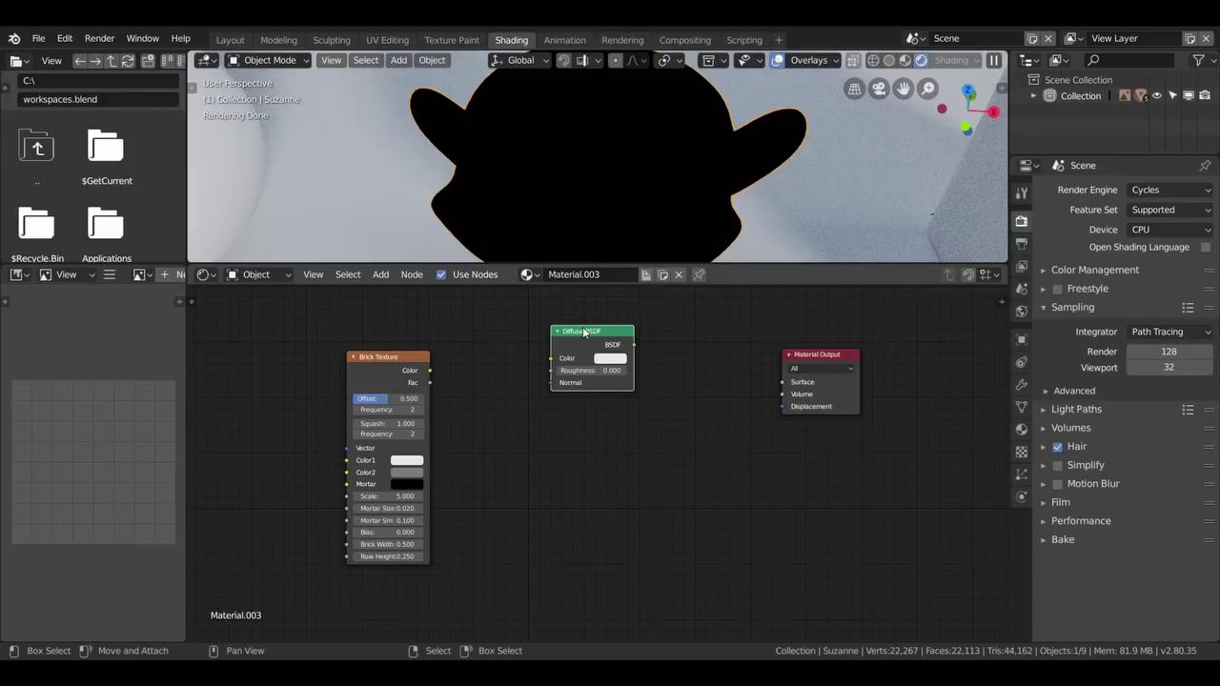
{"action": "key", "text": "shift+d"}
{"action": "left_click", "coordinate": [596, 451]}
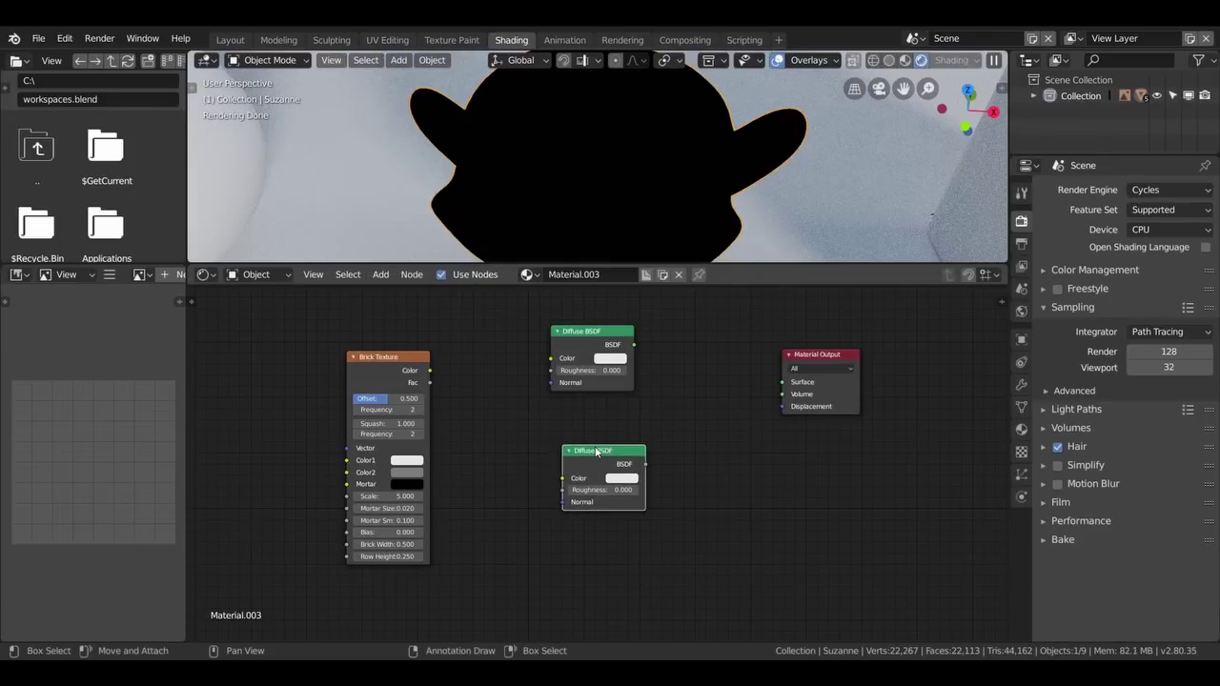
{"action": "left_click", "coordinate": [422, 361]}
{"action": "left_click_drag", "start_coordinate": [629, 348], "coordinate": [648, 371]}
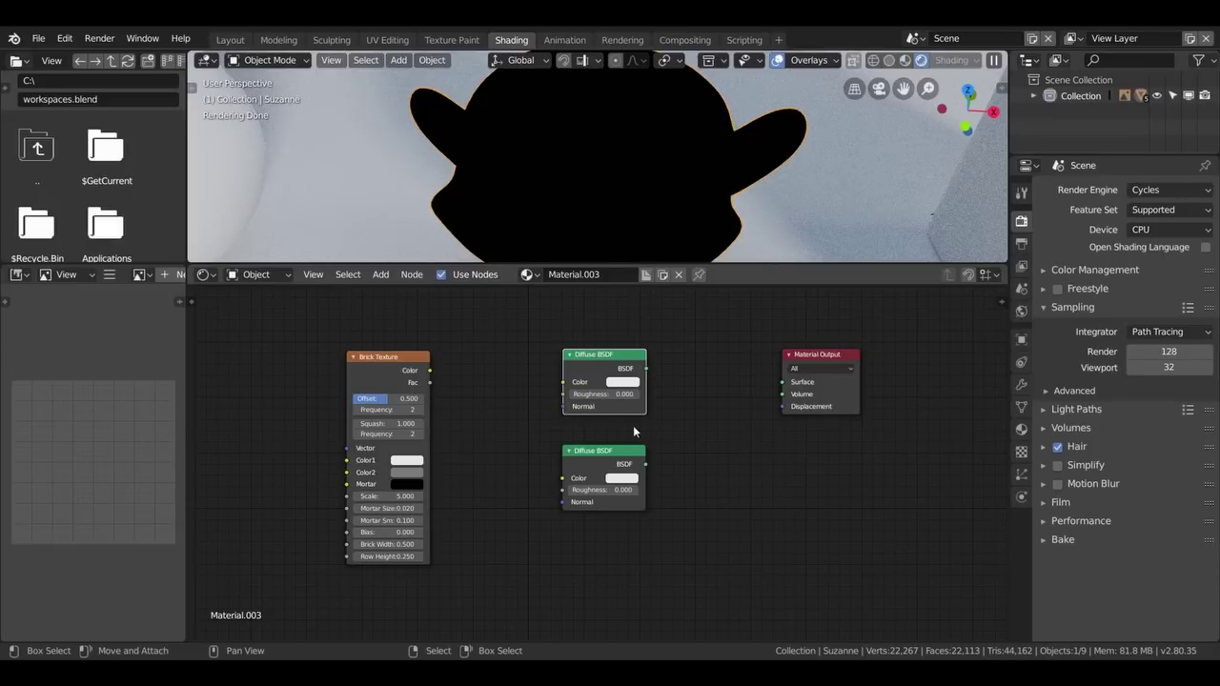
Step: Add an Emission shader and connect it to the Material Output's Surface
{"action": "key", "text": "shift+a"}
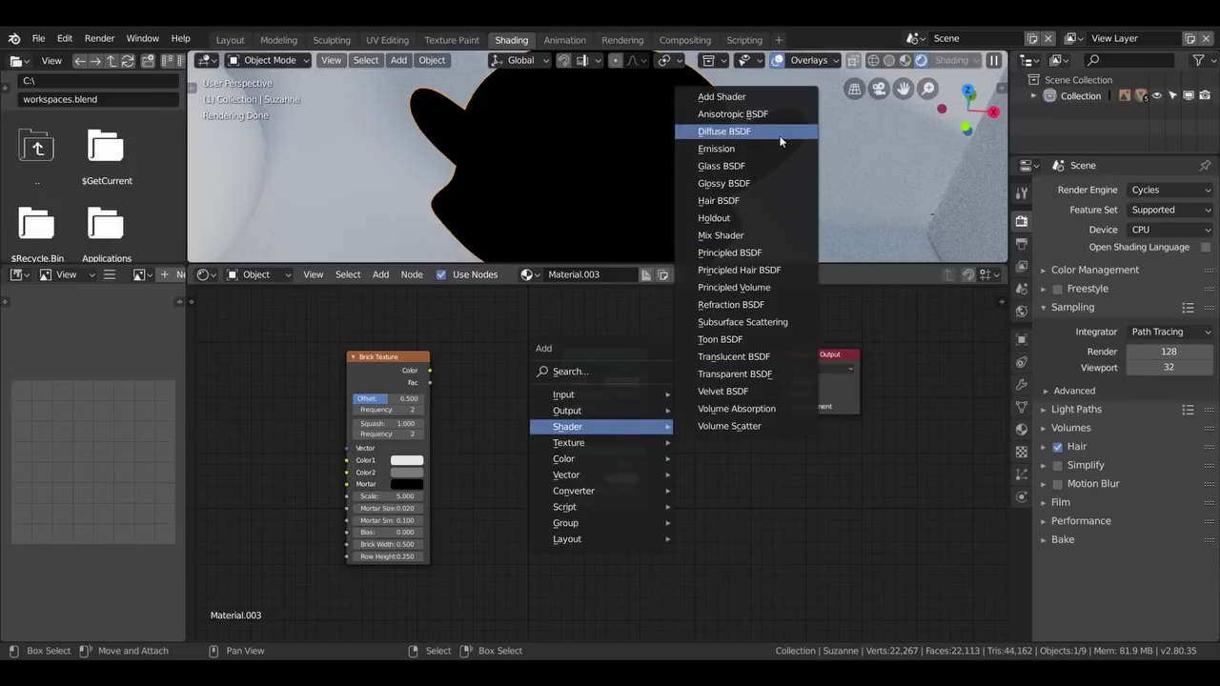
{"action": "left_click", "coordinate": [772, 133]}
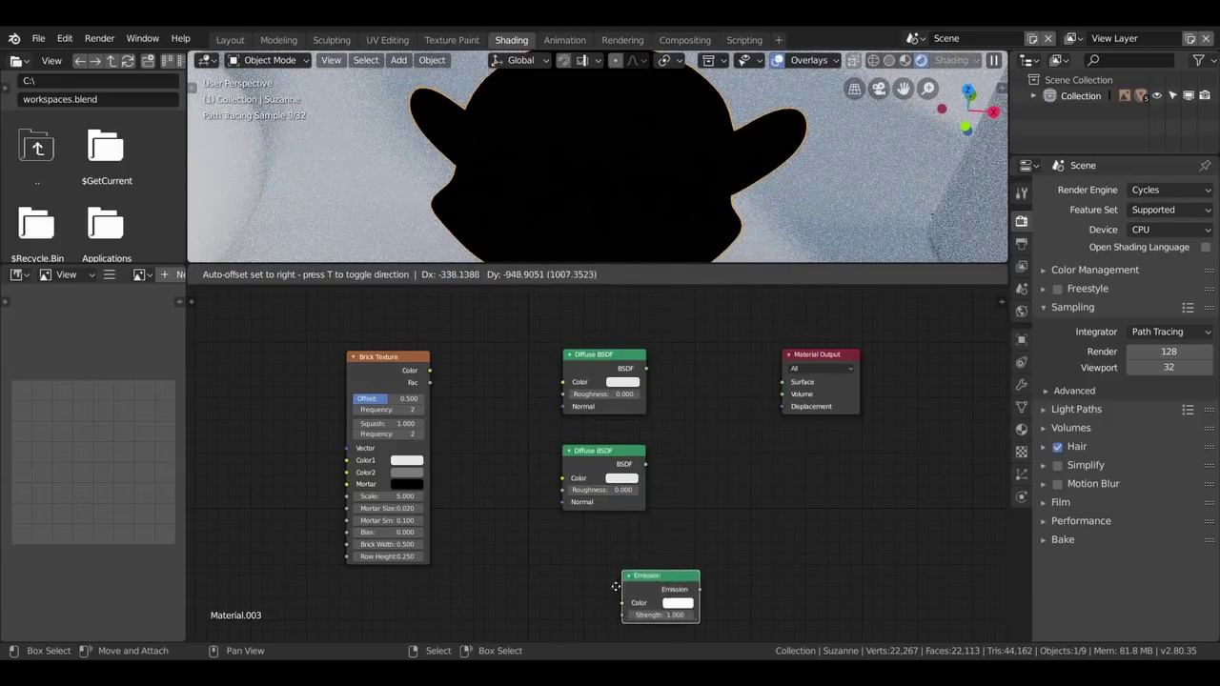
{"action": "left_click", "coordinate": [587, 511]}
{"action": "key", "text": "shift+a"}
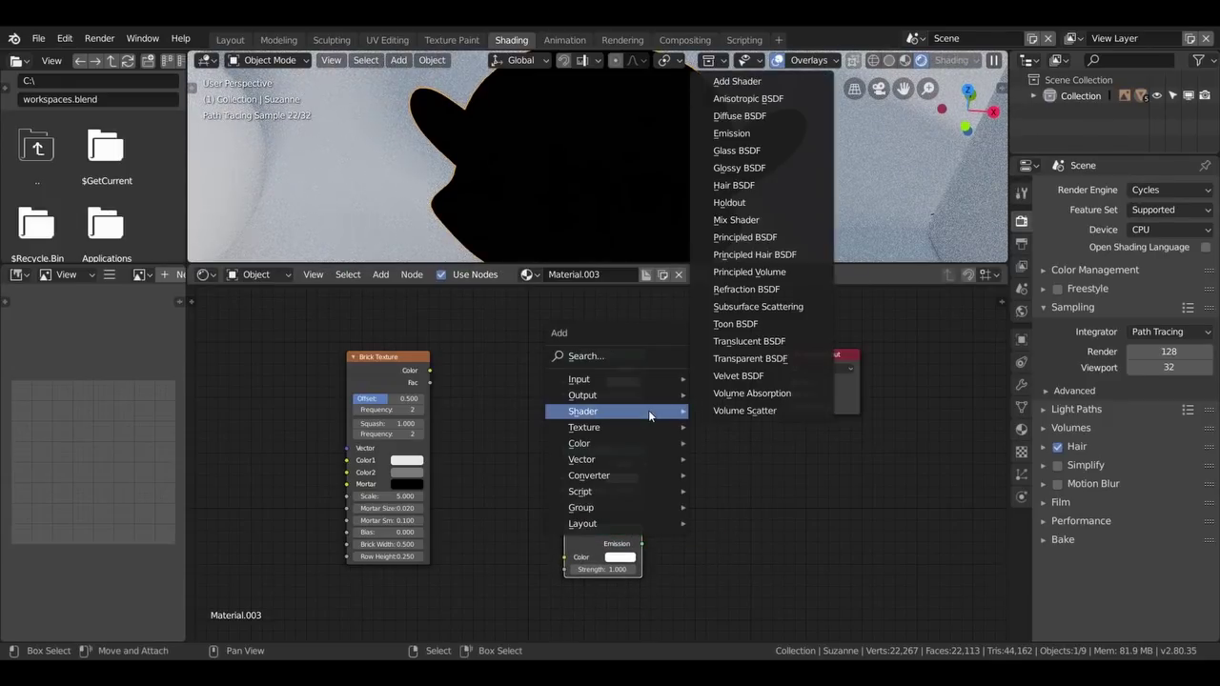
{"action": "left_click_drag", "start_coordinate": [644, 453], "coordinate": [781, 383]}
{"action": "mouse_move", "coordinate": [629, 124]}
{"action": "middle_mouse_down"}
{"action": "mouse_move", "coordinate": [800, 153]}
{"action": "mouse_move", "coordinate": [753, 167]}
{"action": "middle_mouse_up"}
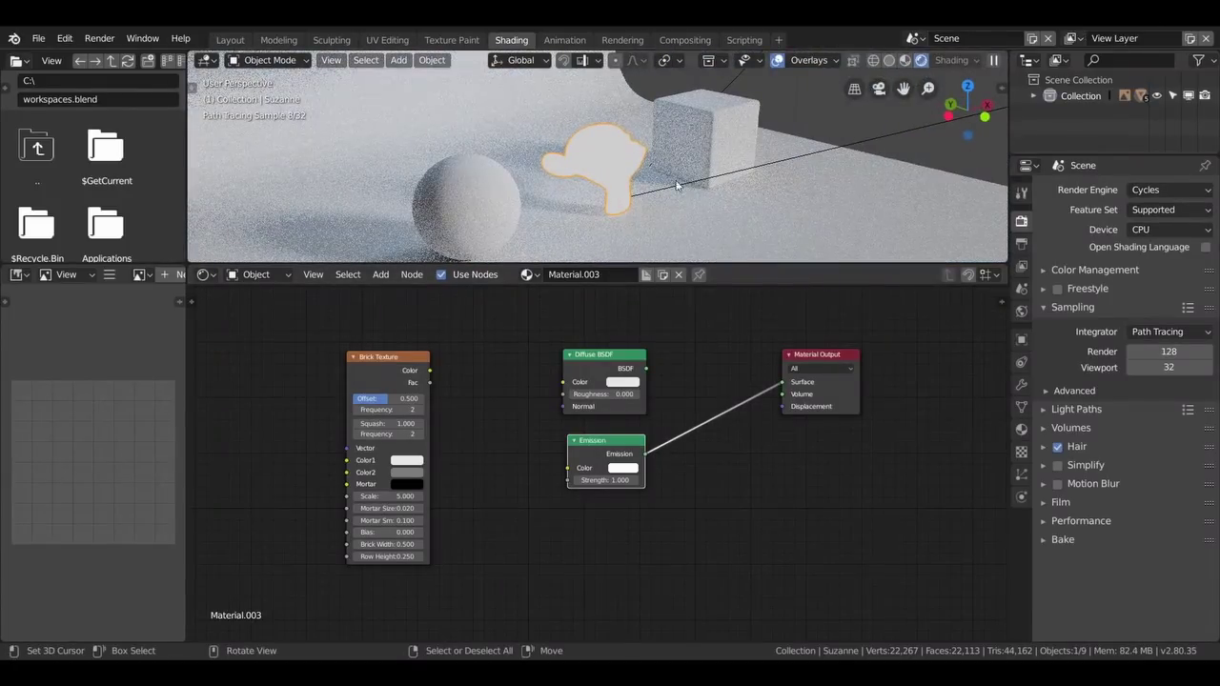
Step: Give the Emission a peach colour at Strength 9.700, then disconnect it from the output
{"action": "left_click", "coordinate": [624, 469]}
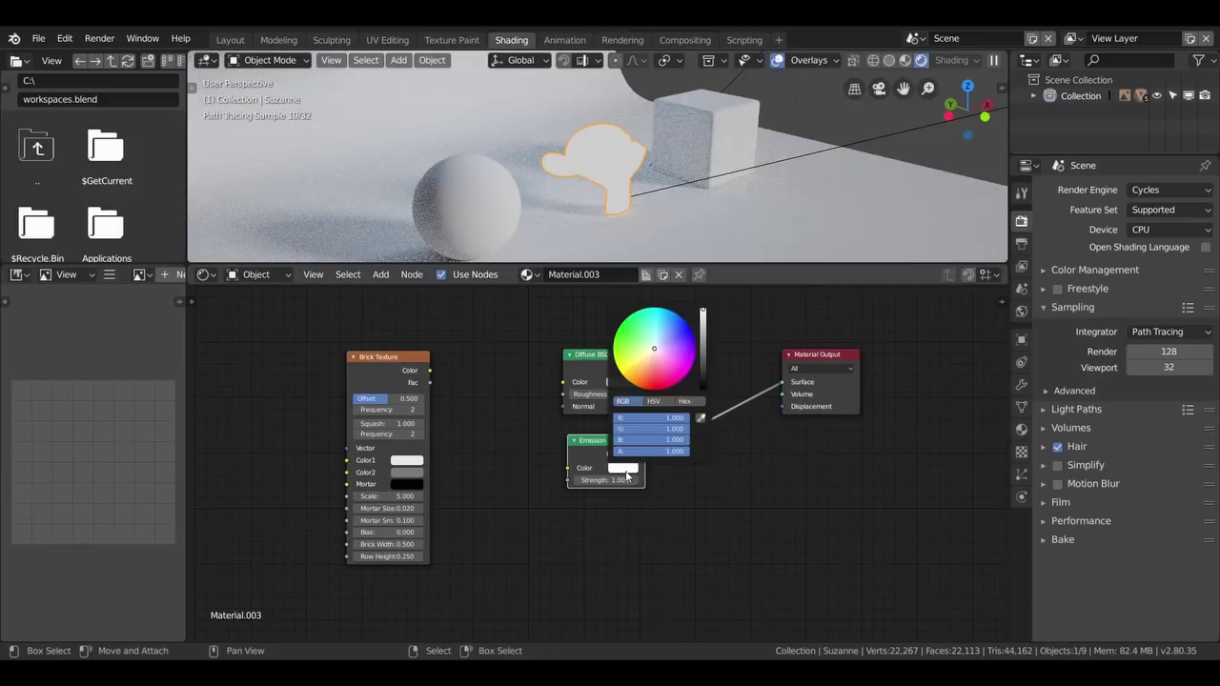
{"action": "left_click_drag", "start_coordinate": [661, 340], "coordinate": [627, 351]}
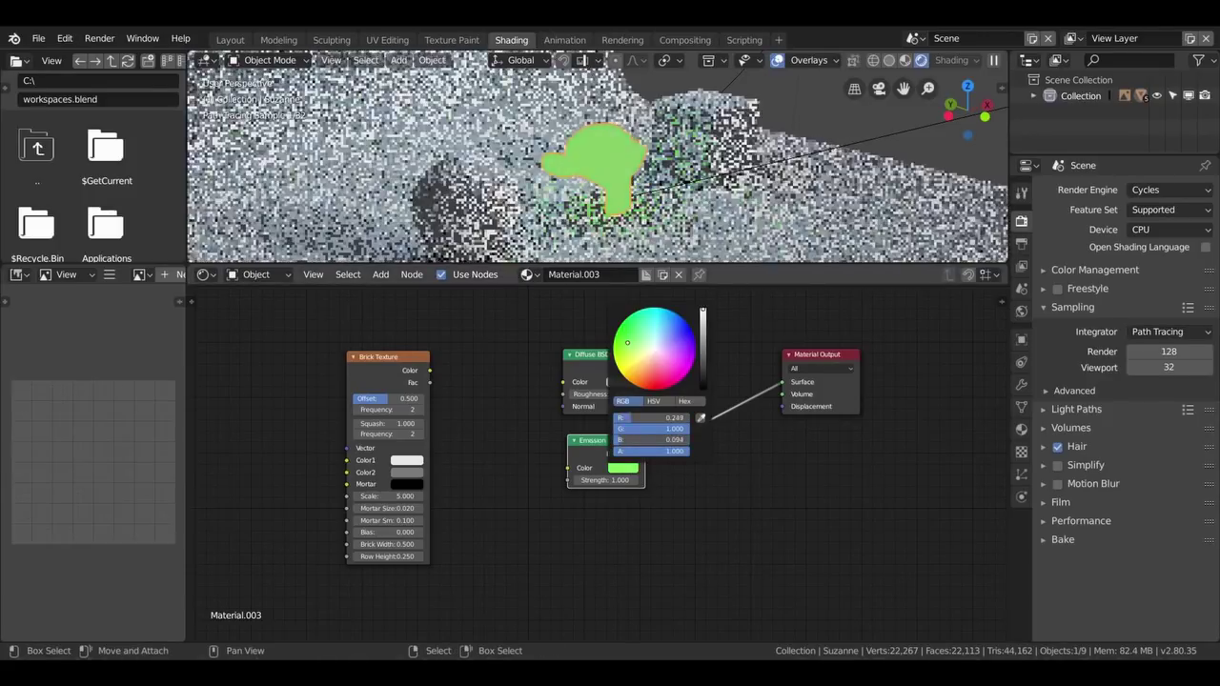
{"action": "left_click", "coordinate": [701, 417]}
{"action": "left_click", "coordinate": [839, 174]}
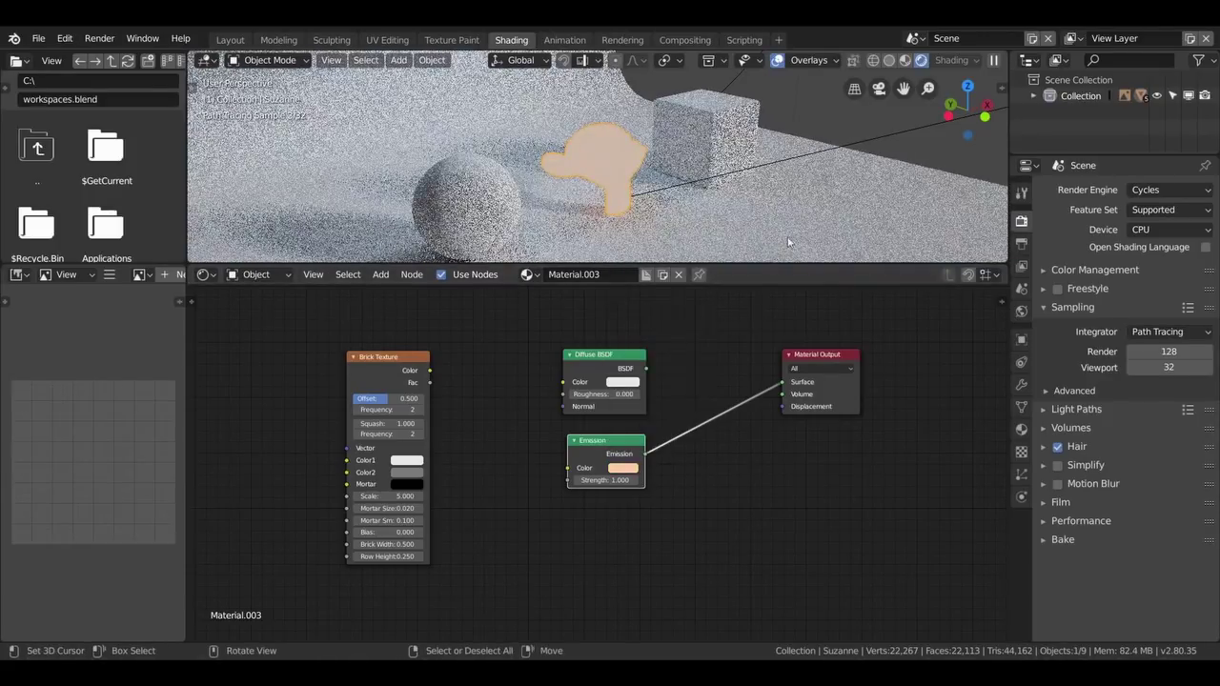
{"action": "middle_click_drag", "start_coordinate": [858, 187], "coordinate": [800, 182]}
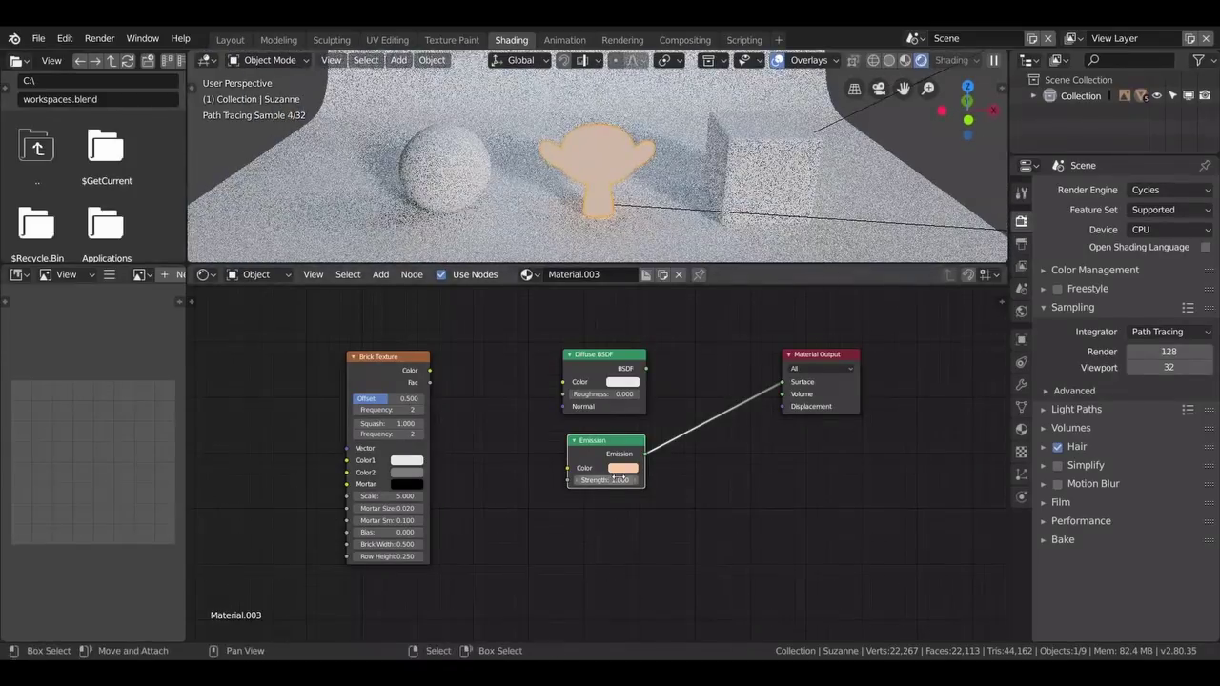
{"action": "left_click_drag", "start_coordinate": [606, 479], "coordinate": [657, 480]}
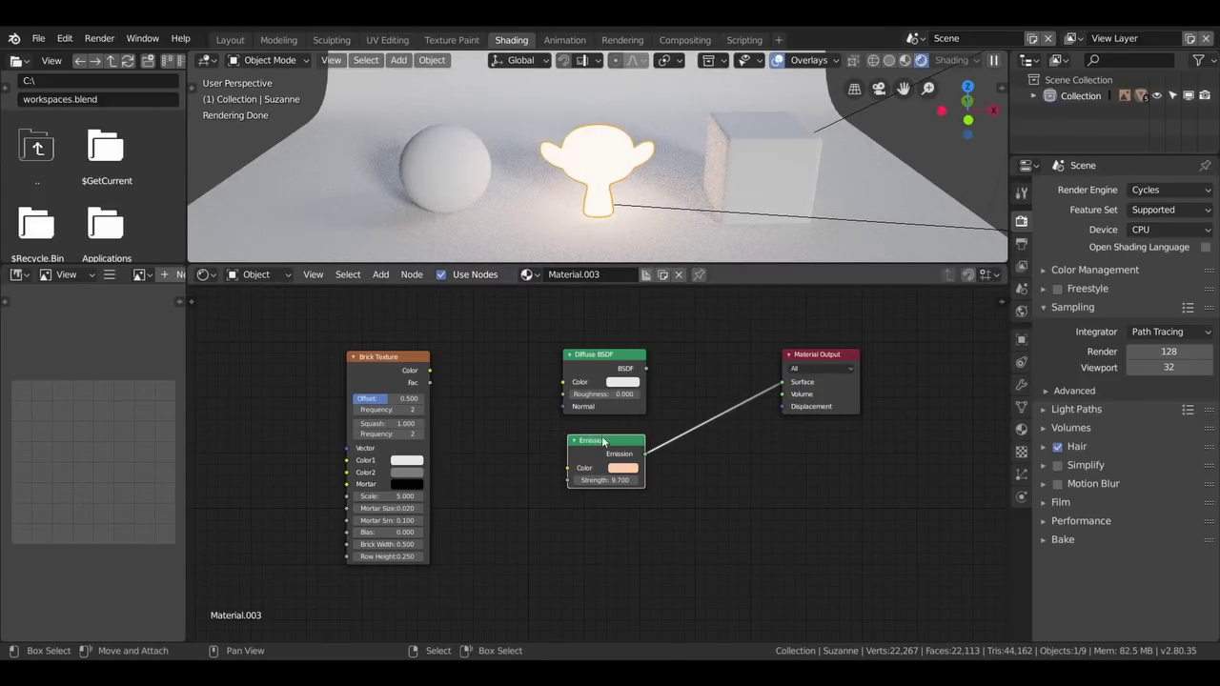
{"action": "left_click_drag", "start_coordinate": [602, 441], "coordinate": [599, 453]}
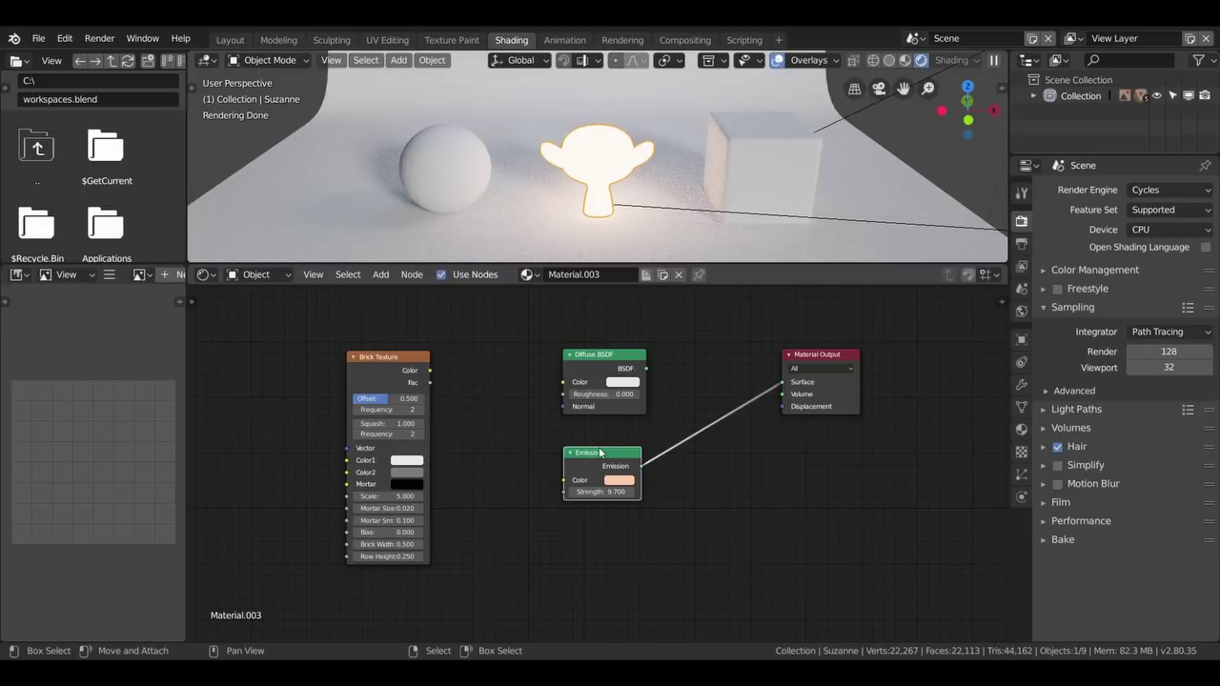
{"action": "key", "text": "ctrl+z"}
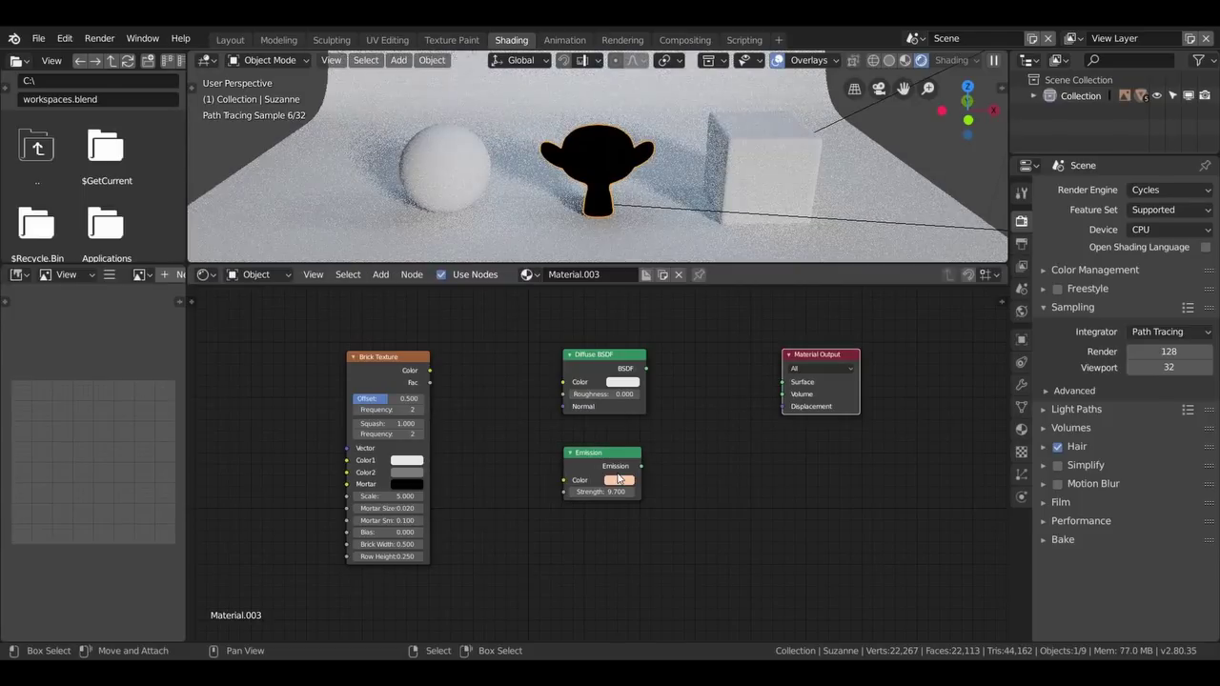
{"action": "key", "text": "shift+a"}
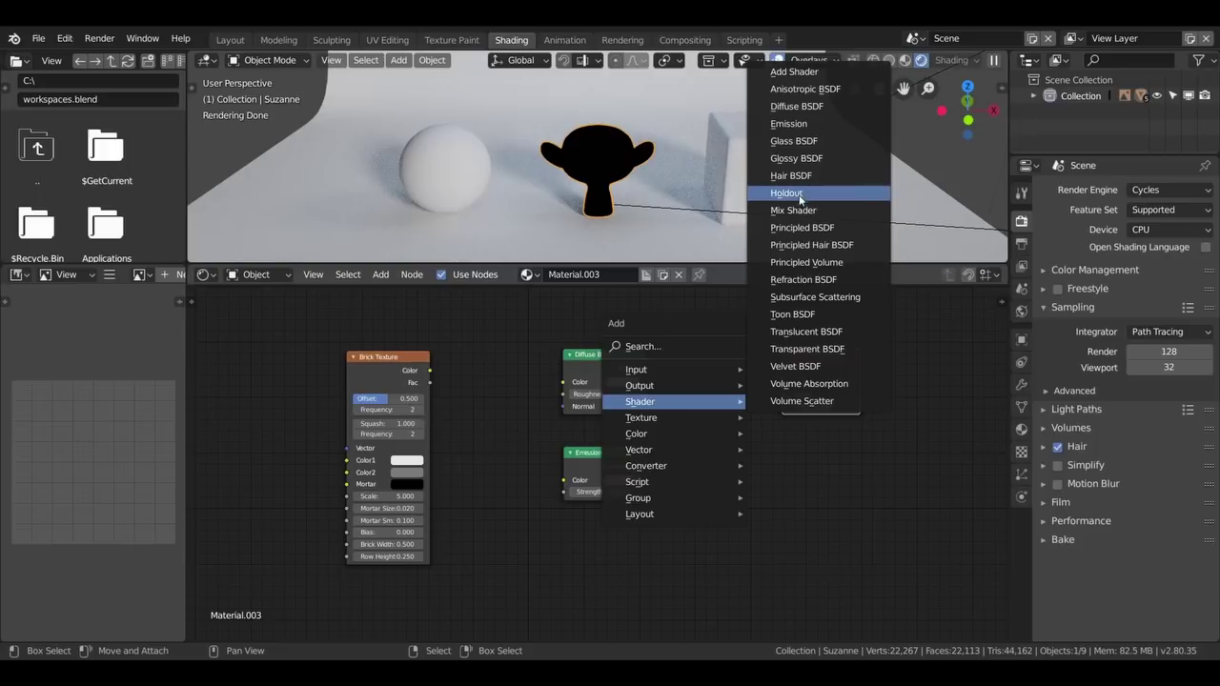
Step: Add a Mix Shader, rearrange nodes, and feed Emission and Brick Texture Color into it
{"action": "left_click", "coordinate": [793, 210]}
{"action": "left_click", "coordinate": [693, 373]}
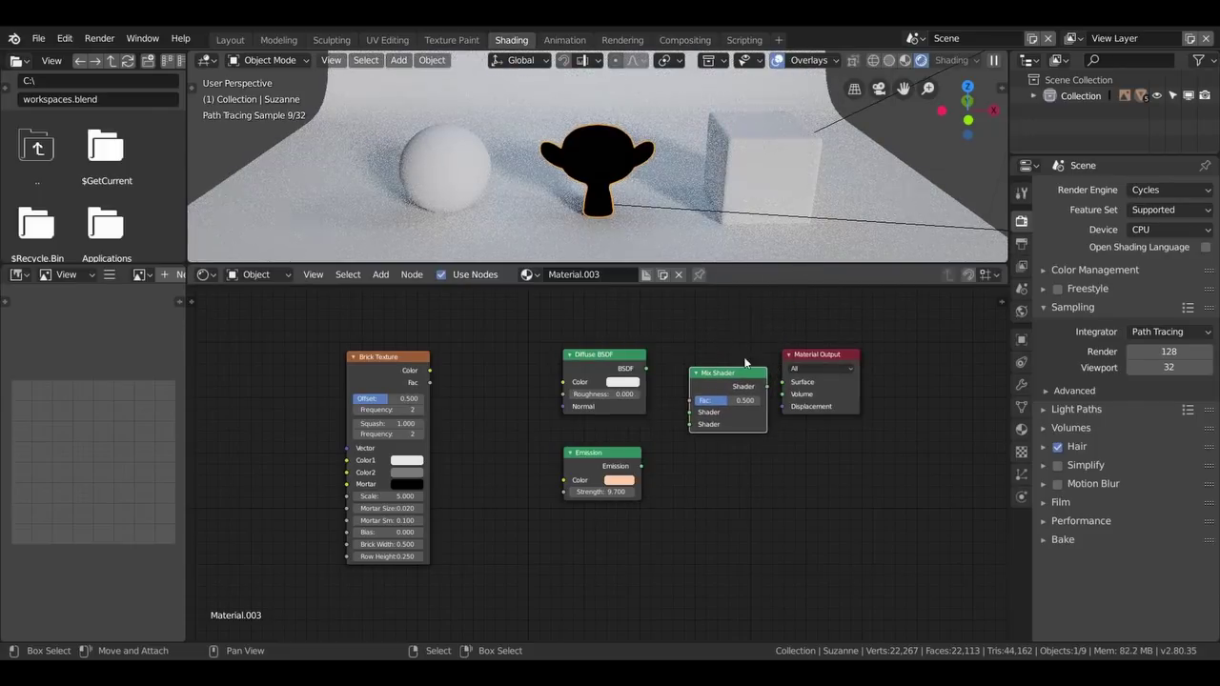
{"action": "left_click_drag", "start_coordinate": [806, 363], "coordinate": [911, 369]}
{"action": "left_click_drag", "start_coordinate": [729, 372], "coordinate": [757, 364]}
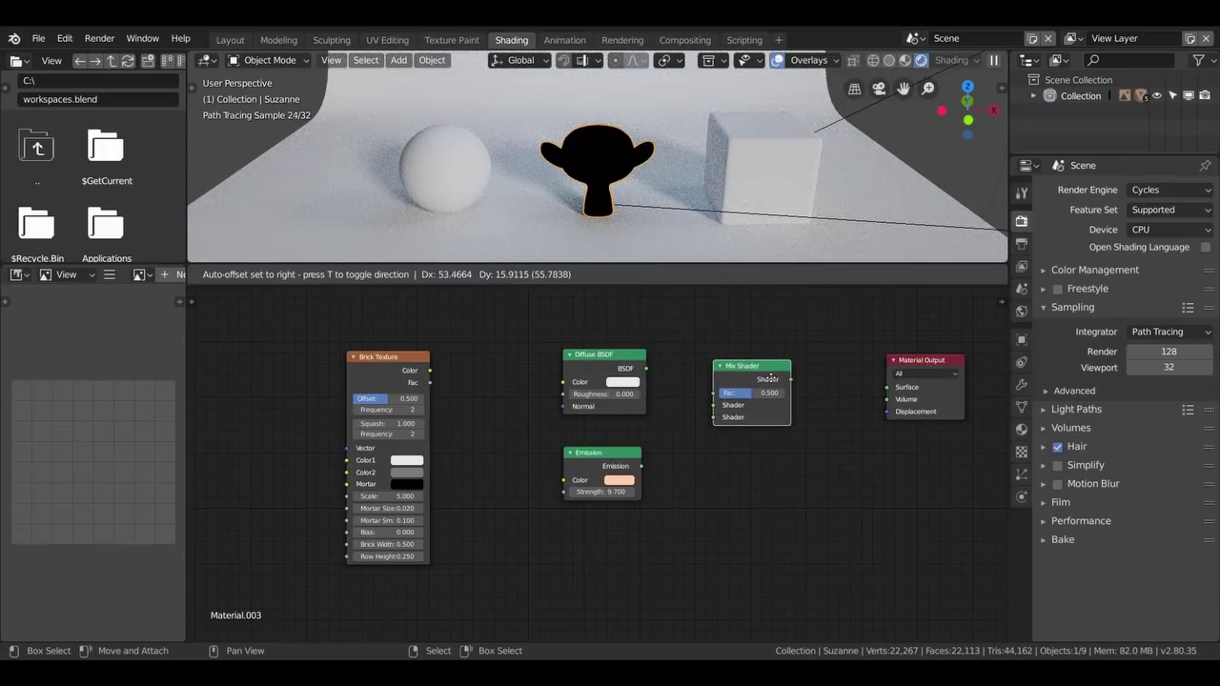
{"action": "left_click_drag", "start_coordinate": [602, 459], "coordinate": [610, 491]}
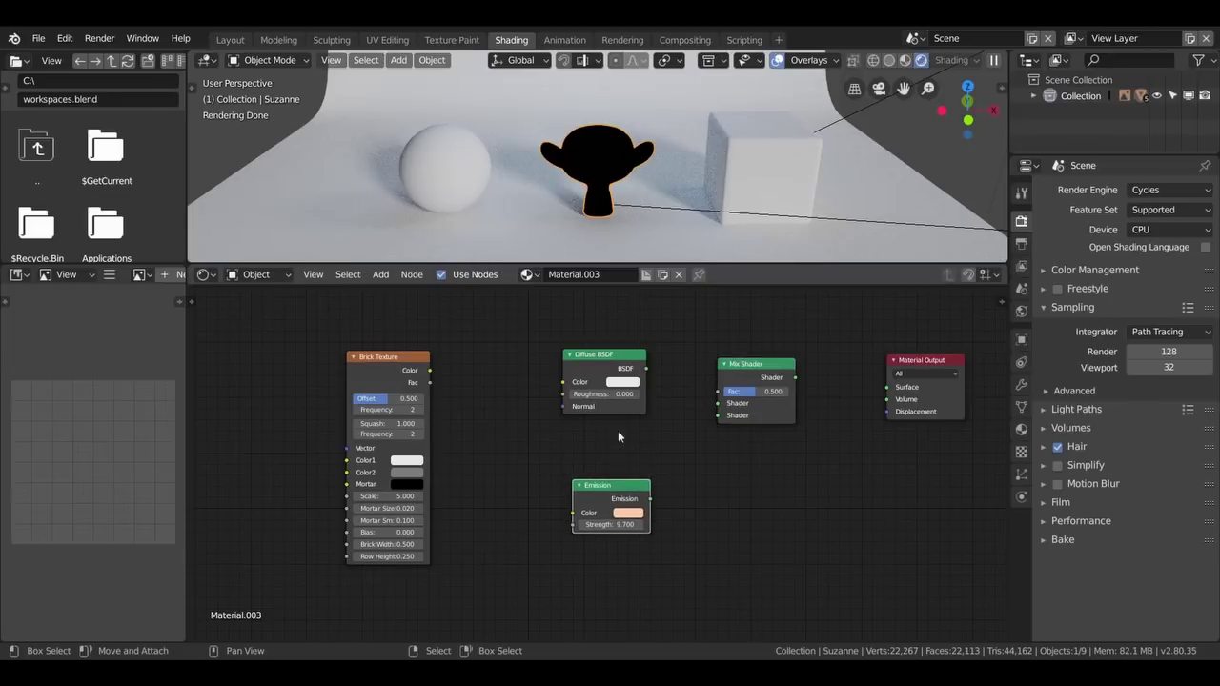
{"action": "left_click_drag", "start_coordinate": [615, 359], "coordinate": [624, 411]}
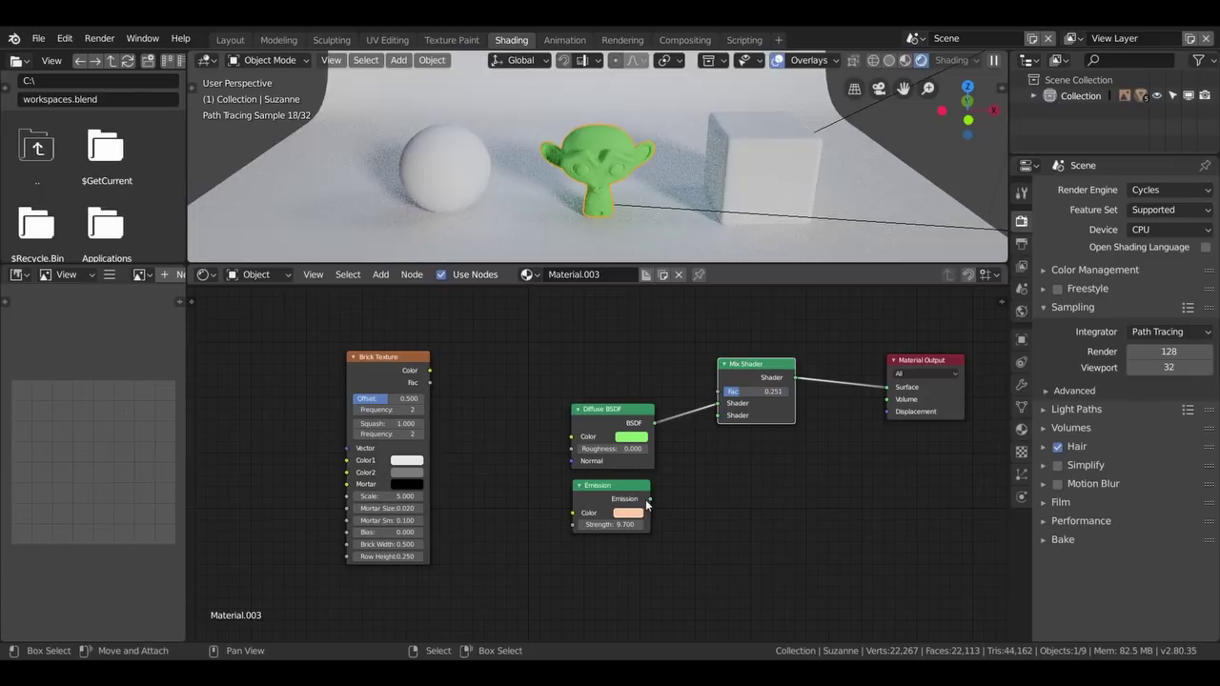
{"action": "left_click_drag", "start_coordinate": [650, 503], "coordinate": [719, 416]}
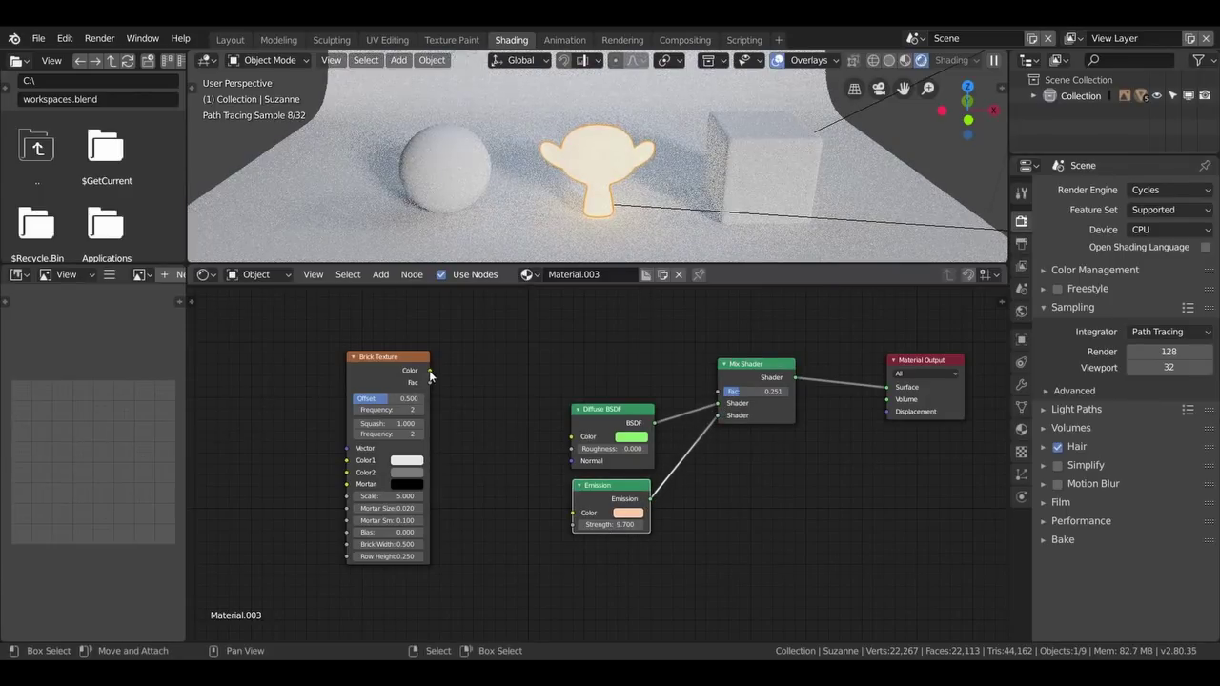
{"action": "mouse_move", "coordinate": [429, 370]}
{"action": "left_mouse_down"}
{"action": "mouse_move", "coordinate": [455, 359]}
{"action": "mouse_move", "coordinate": [723, 391]}
{"action": "left_mouse_up"}
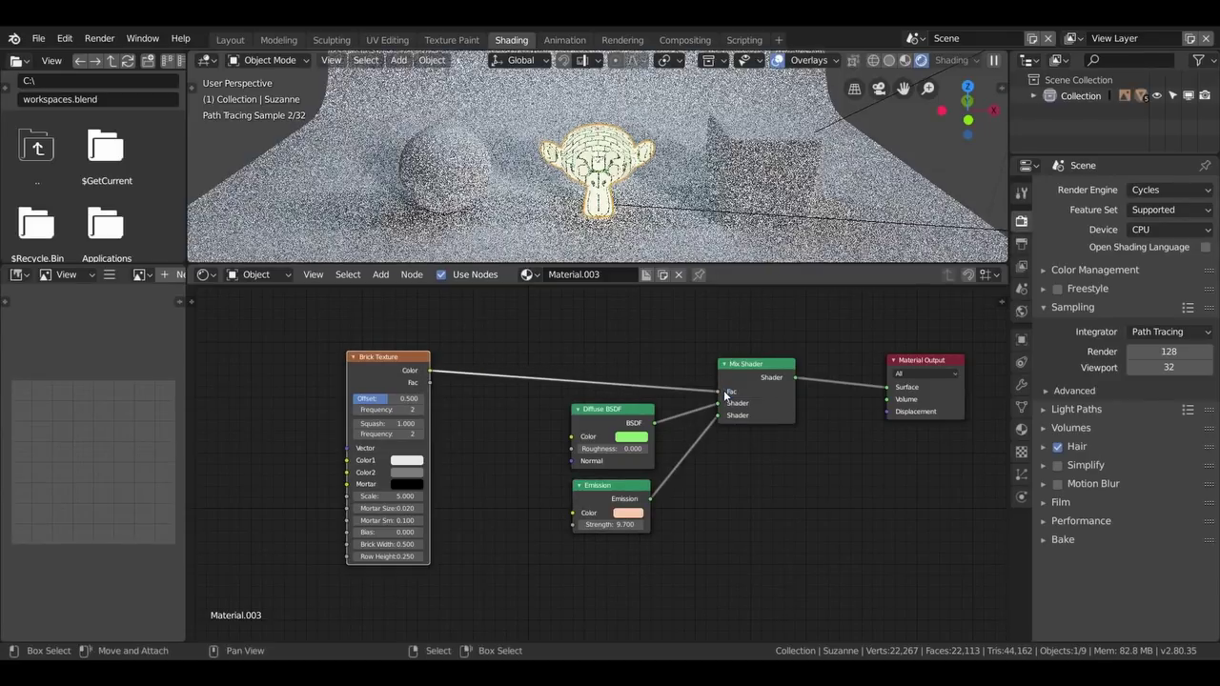
Step: Zoom in on Suzanne, reposition the Diffuse BSDF, and set its colour to orange
{"action": "scroll", "coordinate": [606, 163], "scroll_direction": "up", "scroll_amount": 2}
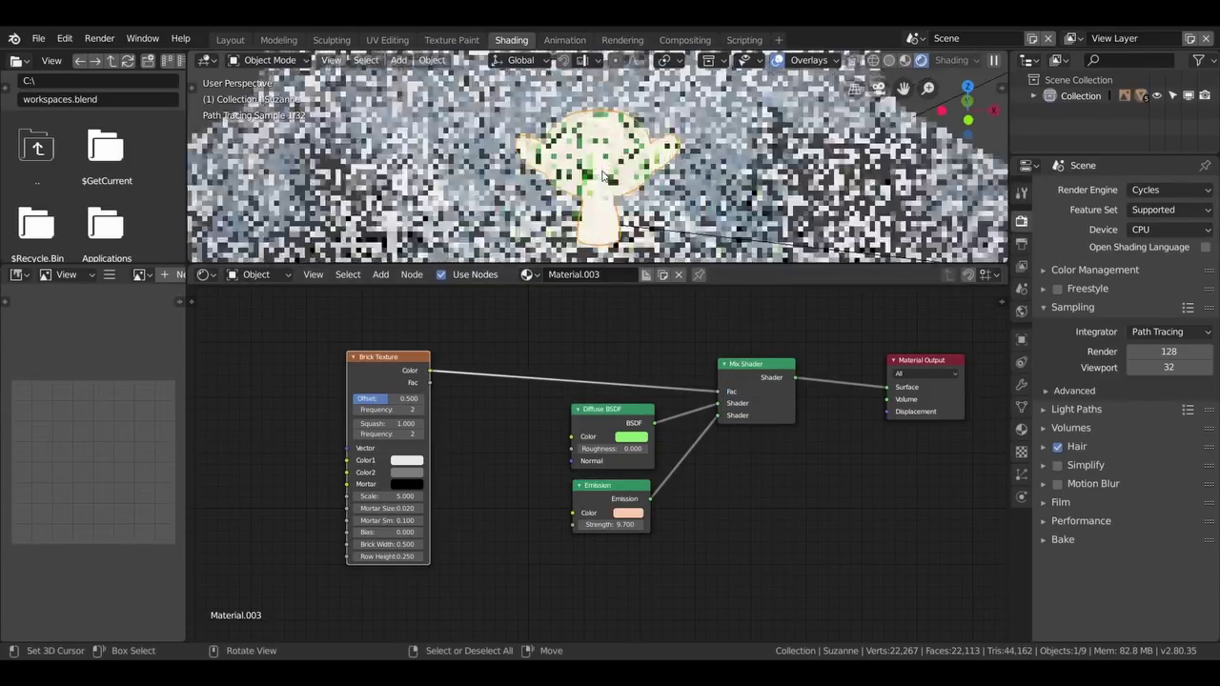
{"action": "scroll", "coordinate": [629, 161], "scroll_direction": "up", "scroll_amount": 2}
{"action": "scroll", "coordinate": [649, 156], "scroll_direction": "up", "scroll_amount": 1}
{"action": "scroll", "coordinate": [649, 155], "scroll_direction": "up", "scroll_amount": 2}
{"action": "scroll", "coordinate": [649, 155], "scroll_direction": "up", "scroll_amount": 1}
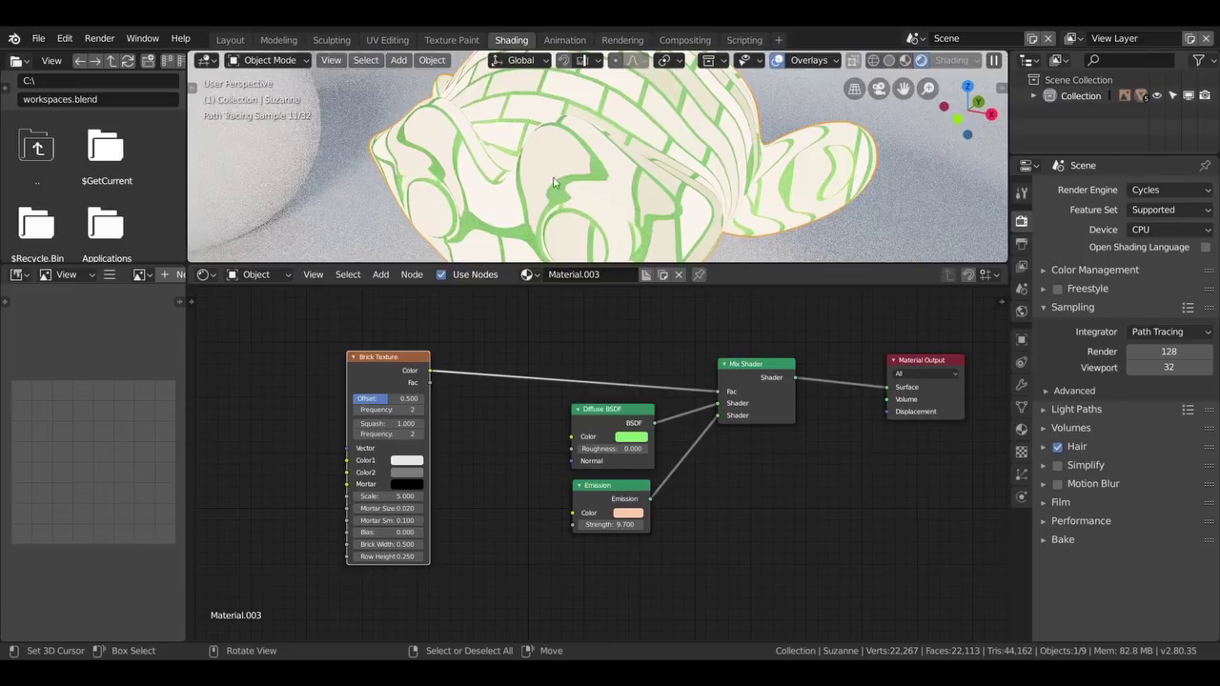
{"action": "left_click_drag", "start_coordinate": [600, 410], "coordinate": [598, 405]}
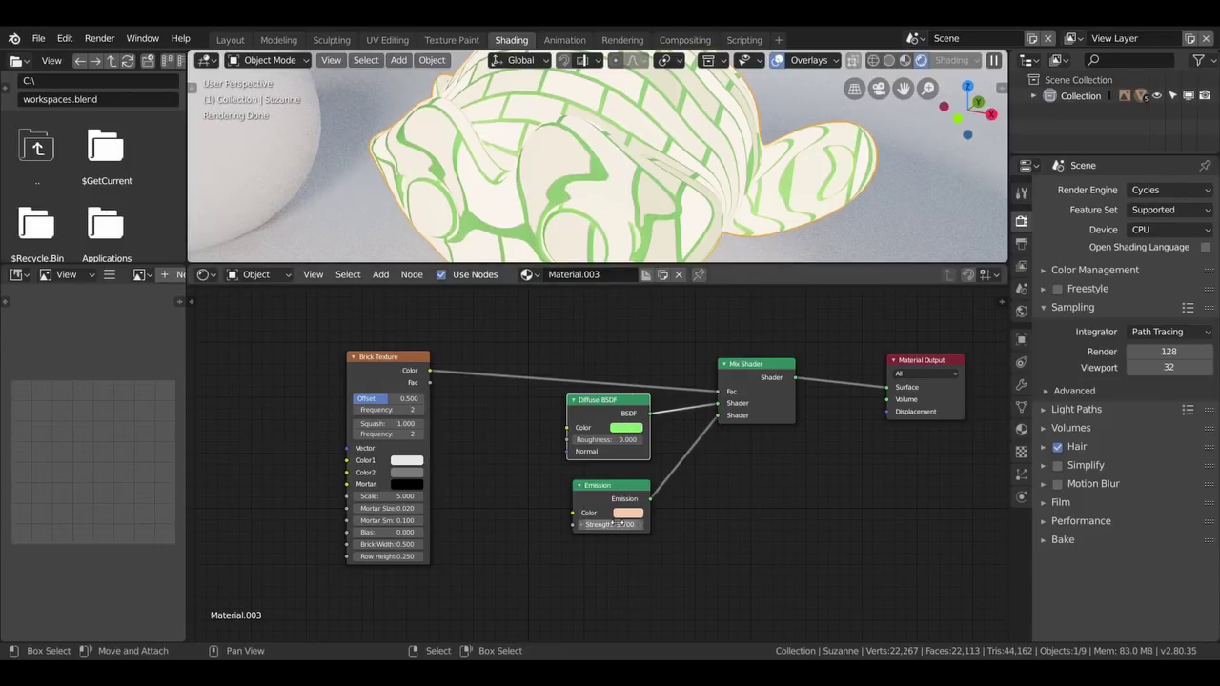
{"action": "left_click", "coordinate": [629, 513]}
{"action": "left_click", "coordinate": [629, 385]}
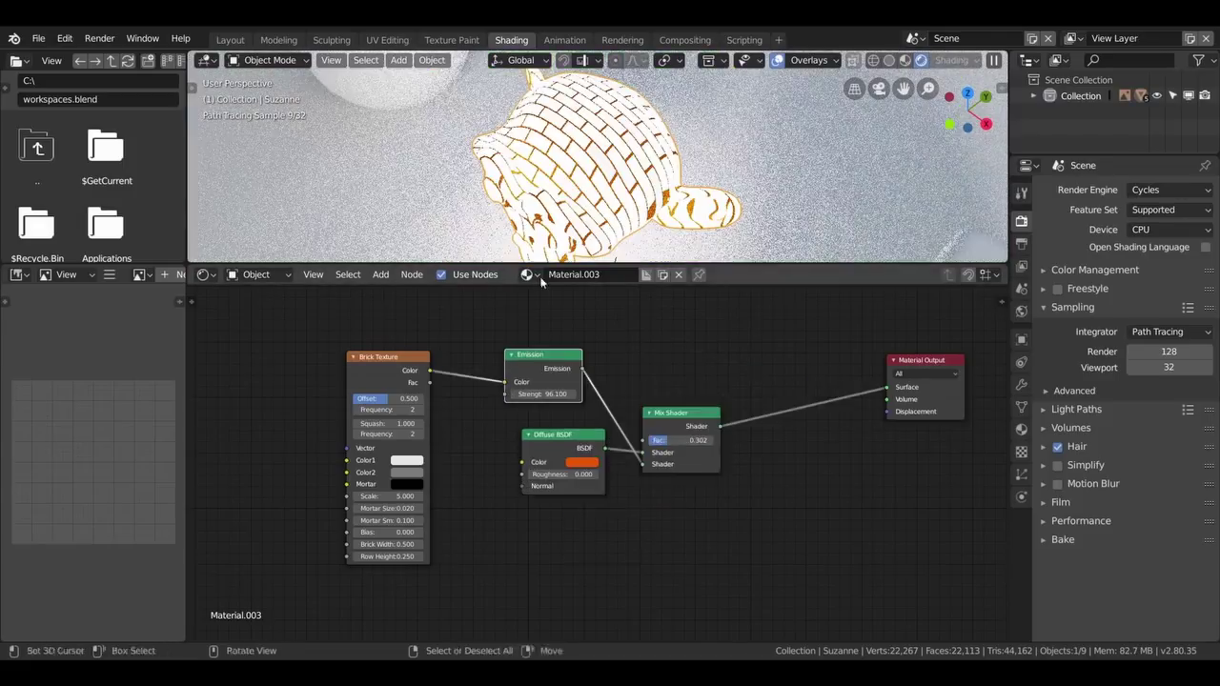
Step: Replace Suzanne's nodes with a Glass BSDF linked to Surface, then select the sphere
{"action": "left_click_drag", "start_coordinate": [705, 530], "coordinate": [428, 370]}
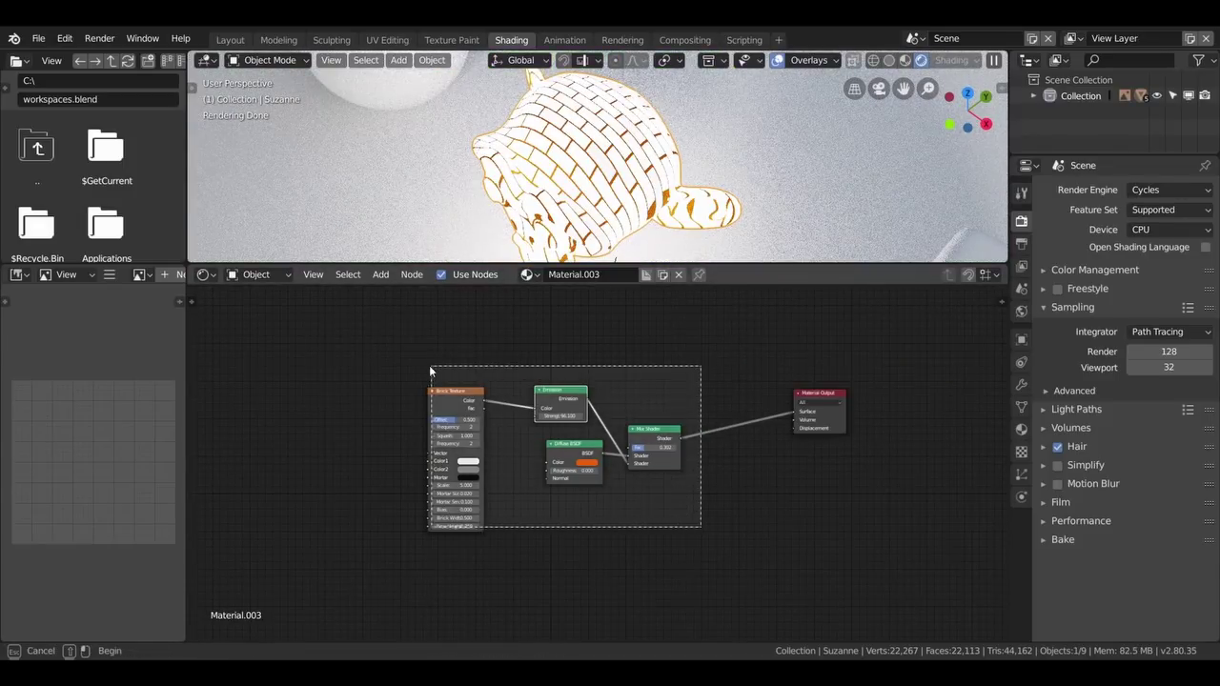
{"action": "key", "text": "Delete"}
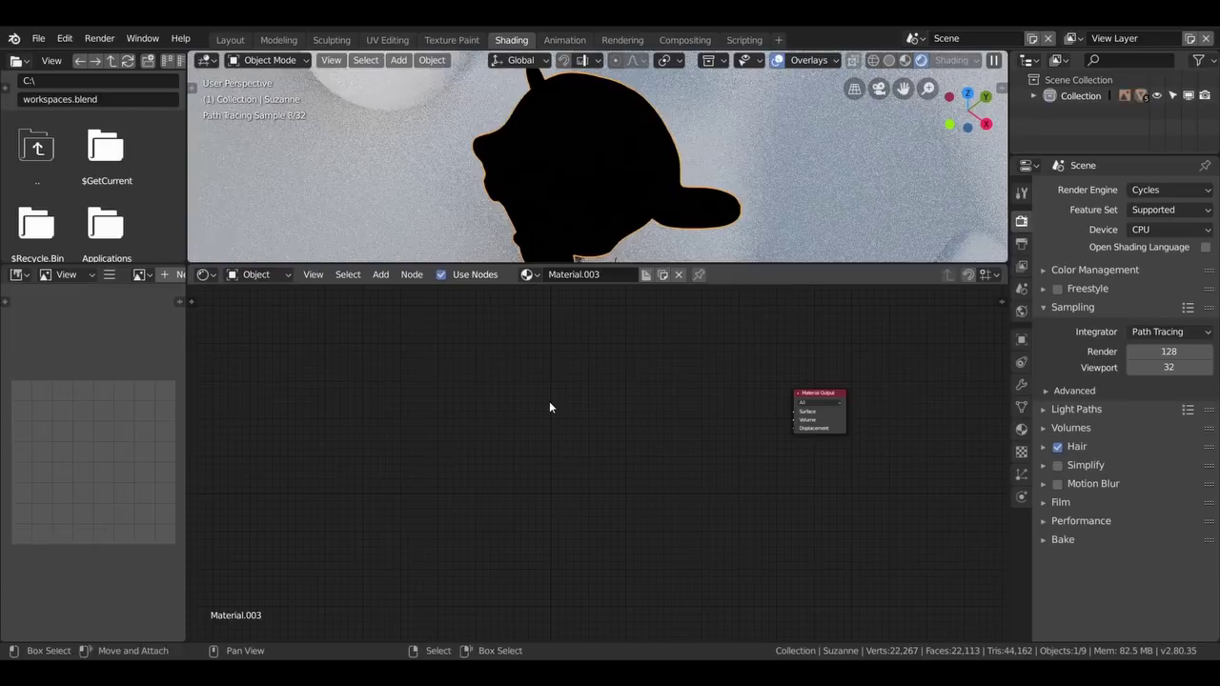
{"action": "key", "text": "shift+a"}
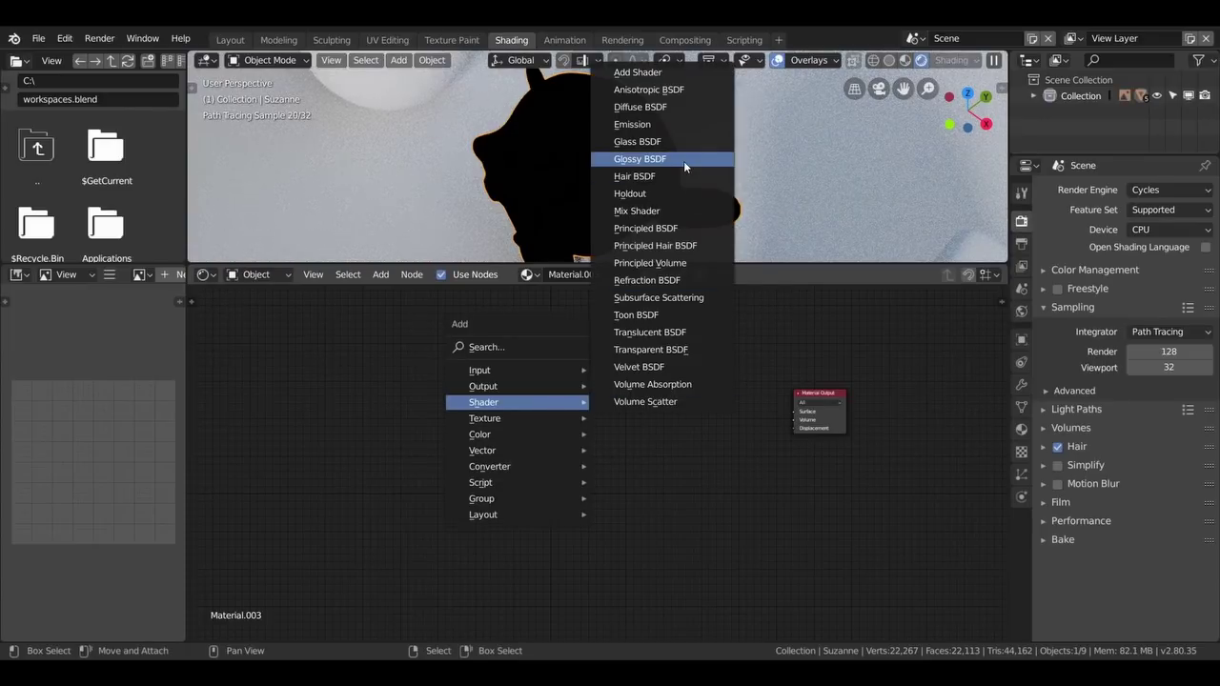
{"action": "left_click", "coordinate": [622, 145]}
{"action": "left_click", "coordinate": [578, 365]}
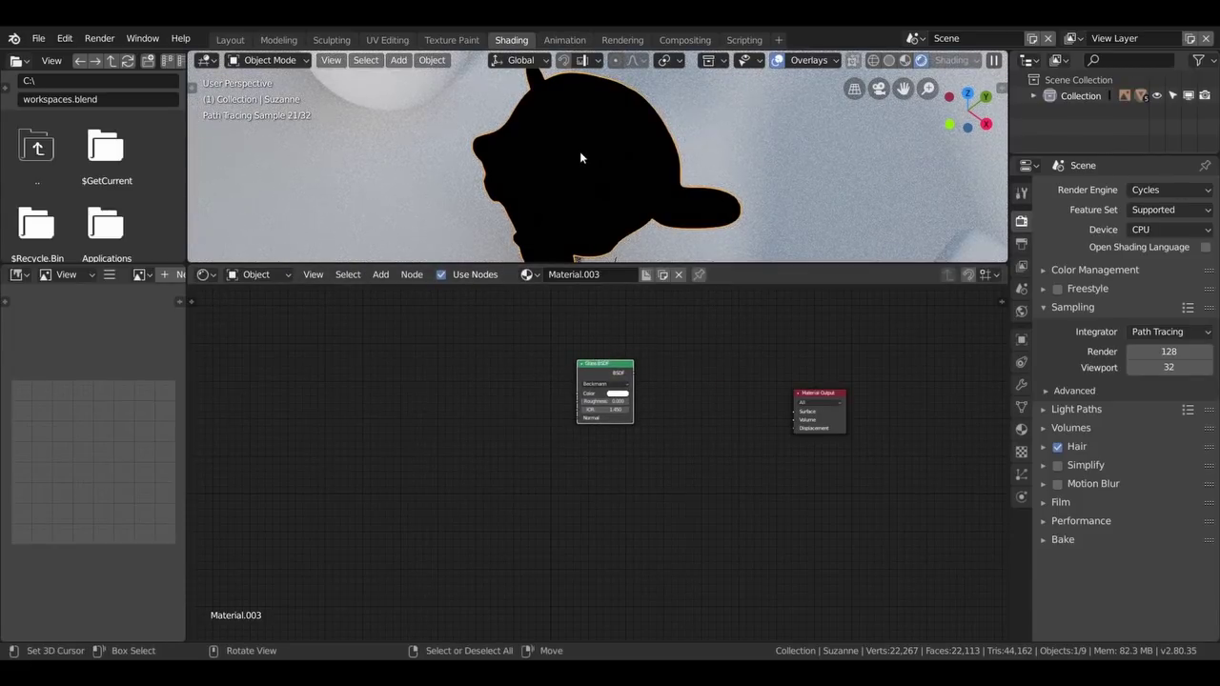
{"action": "scroll", "coordinate": [581, 150], "scroll_direction": "down", "scroll_amount": 2}
{"action": "left_click_drag", "start_coordinate": [631, 373], "coordinate": [797, 417]}
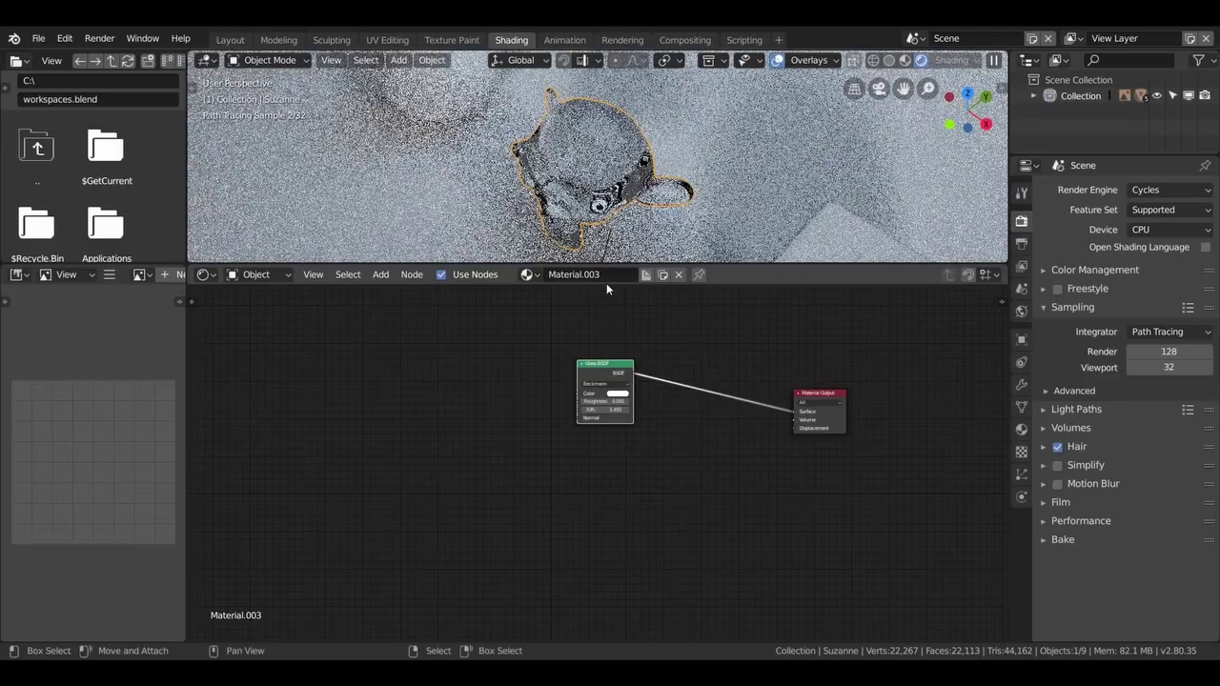
{"action": "mouse_move", "coordinate": [619, 209]}
{"action": "middle_mouse_down"}
{"action": "mouse_move", "coordinate": [647, 196]}
{"action": "mouse_move", "coordinate": [763, 195]}
{"action": "middle_mouse_up"}
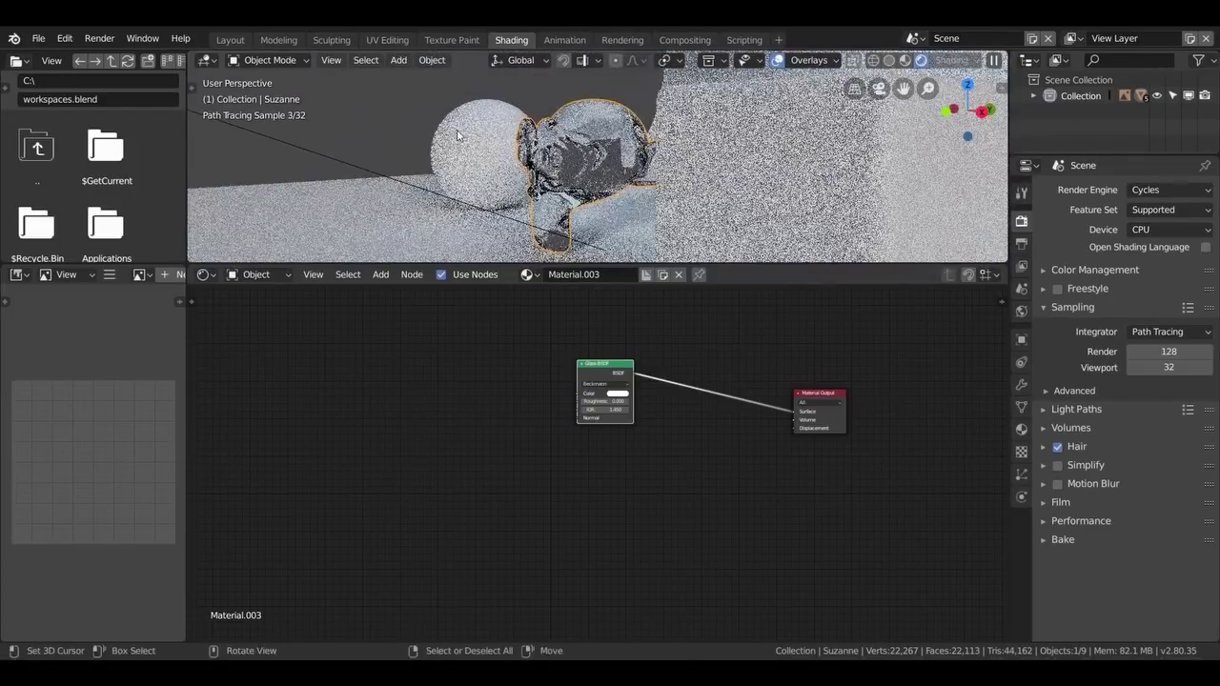
{"action": "left_click", "coordinate": [481, 152]}
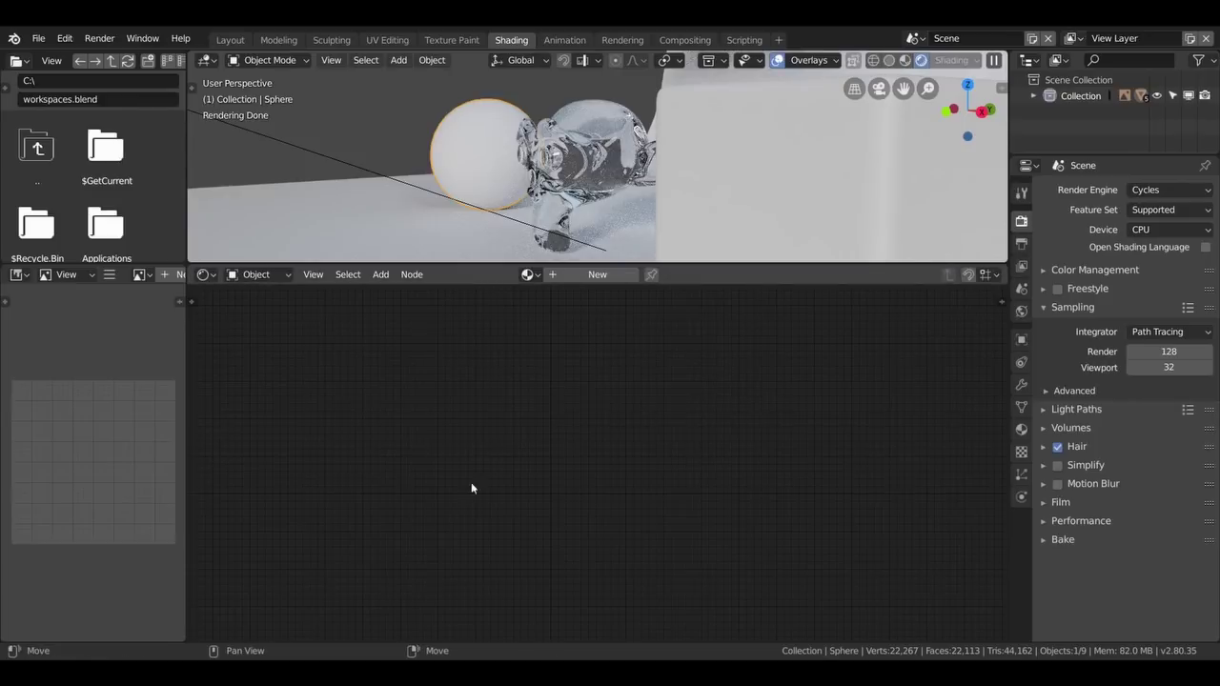
Step: Give the sphere a new material with a cyan Principled BSDF Base Color
{"action": "middle_click_drag", "start_coordinate": [462, 137], "coordinate": [455, 171]}
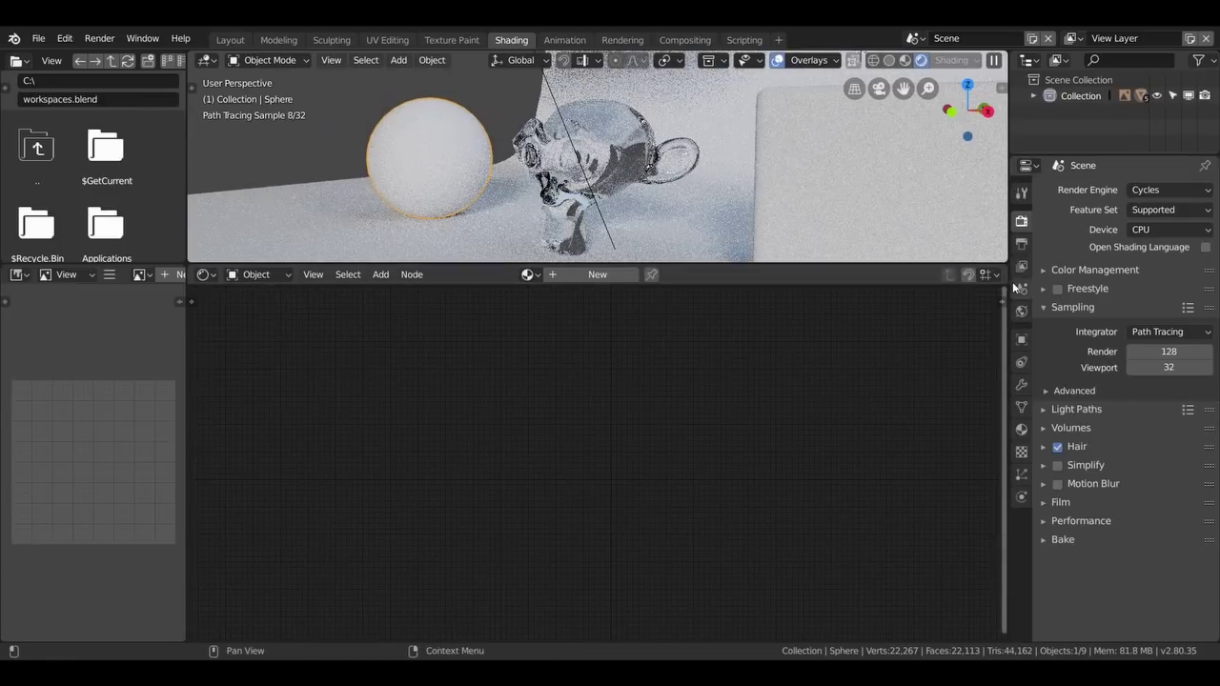
{"action": "left_click", "coordinate": [1021, 430]}
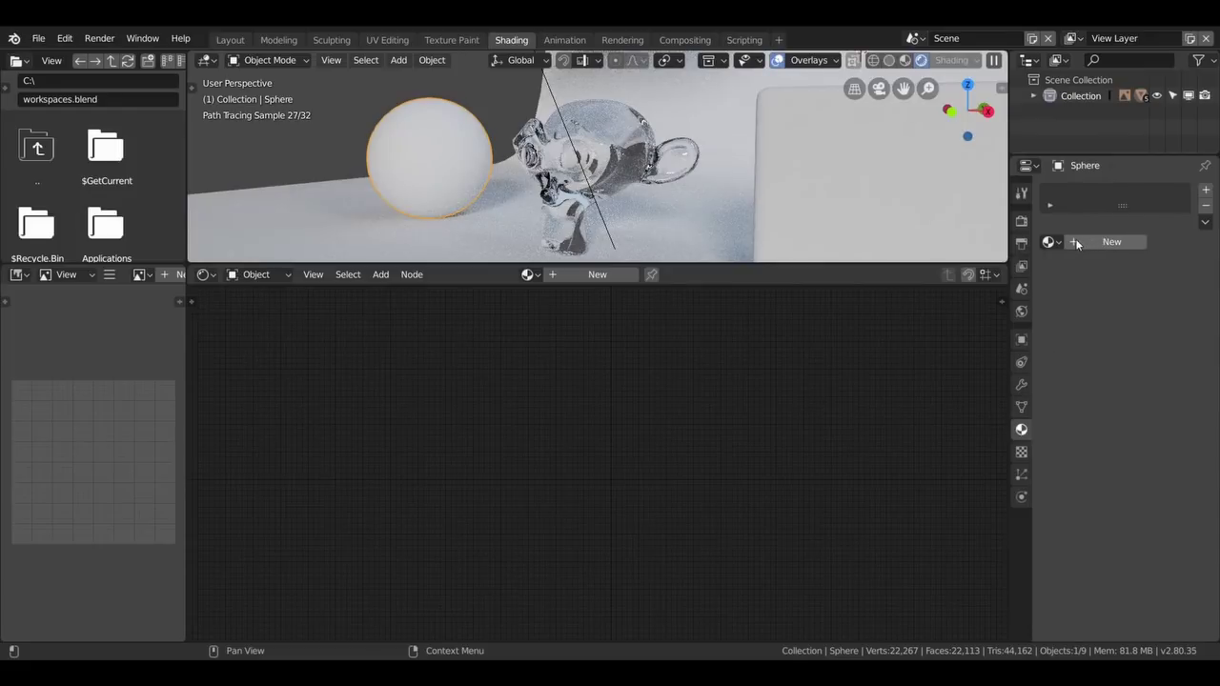
{"action": "left_click", "coordinate": [1112, 242]}
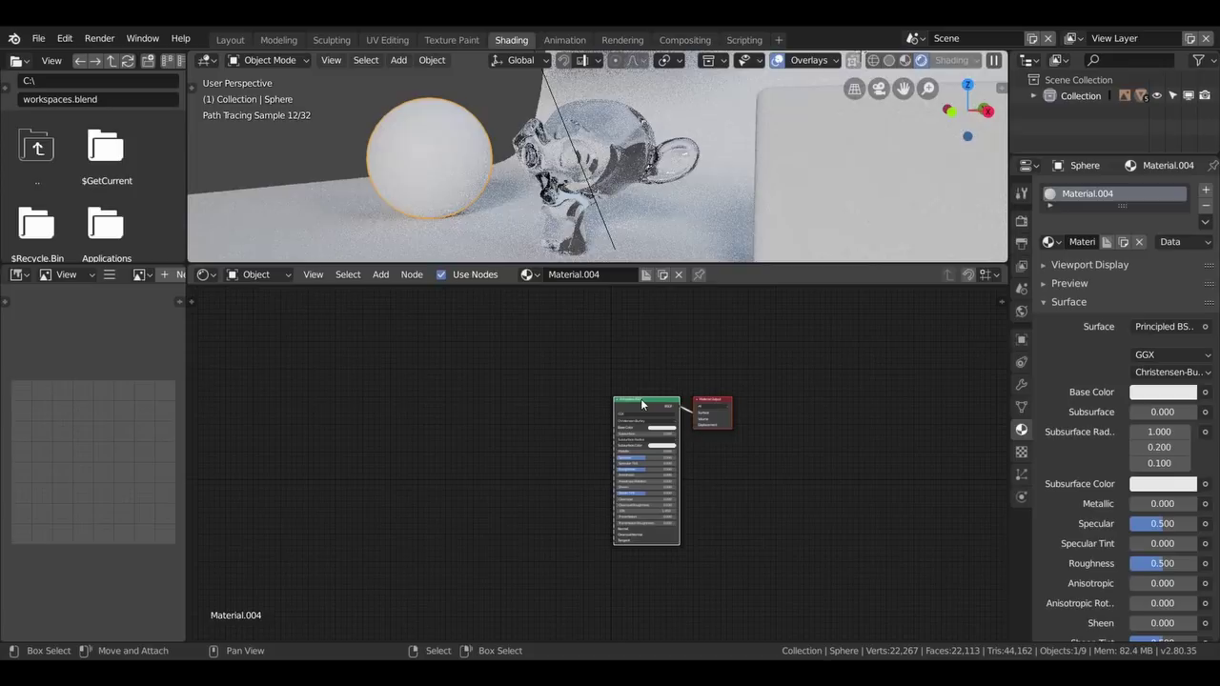
{"action": "left_click_drag", "start_coordinate": [642, 405], "coordinate": [601, 413]}
{"action": "left_click", "coordinate": [611, 440]}
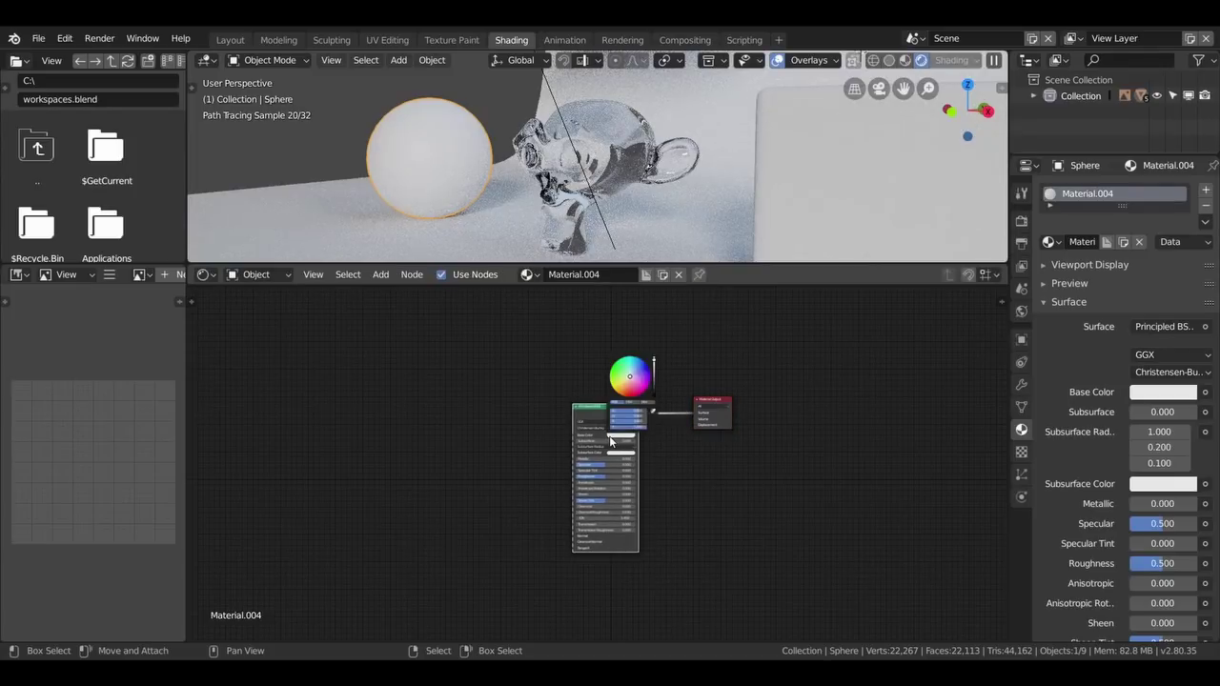
{"action": "left_click_drag", "start_coordinate": [634, 376], "coordinate": [619, 378]}
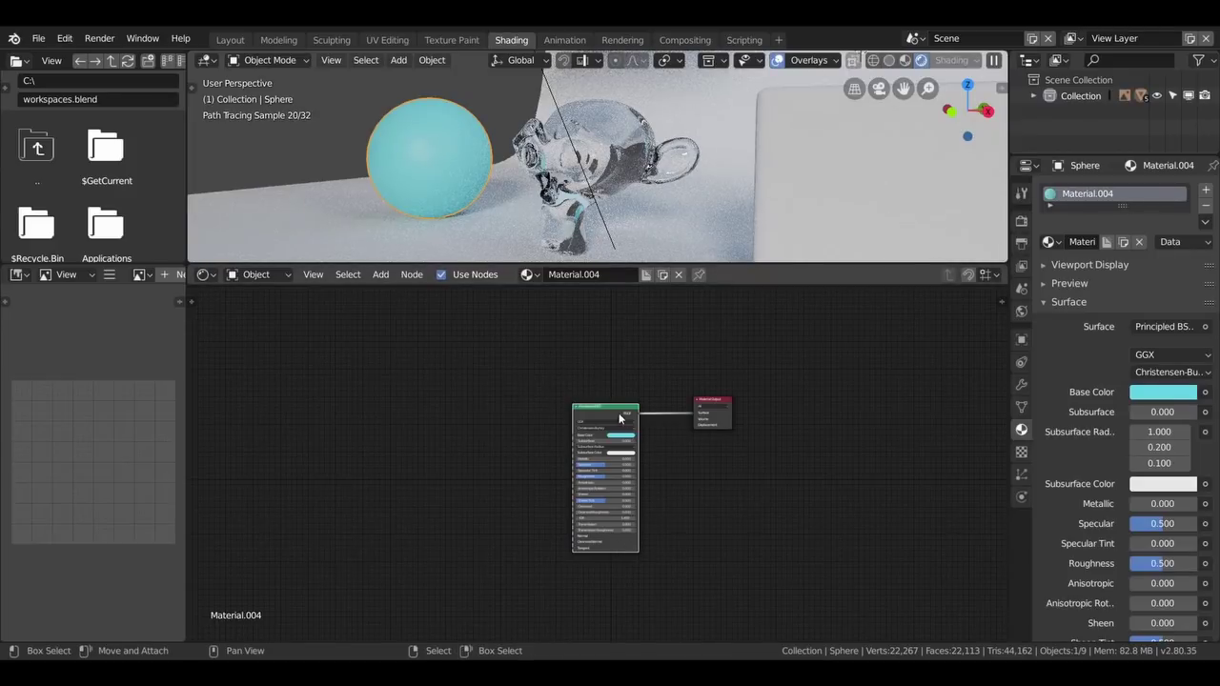
Step: Select Suzanne and zoom out to see her beside the cyan sphere
{"action": "left_click", "coordinate": [581, 167]}
{"action": "scroll", "coordinate": [565, 182], "scroll_direction": "up", "scroll_amount": 6}
{"action": "middle_click_drag", "start_coordinate": [565, 181], "coordinate": [606, 178]}
{"action": "scroll", "coordinate": [606, 178], "scroll_direction": "down", "scroll_amount": 5}
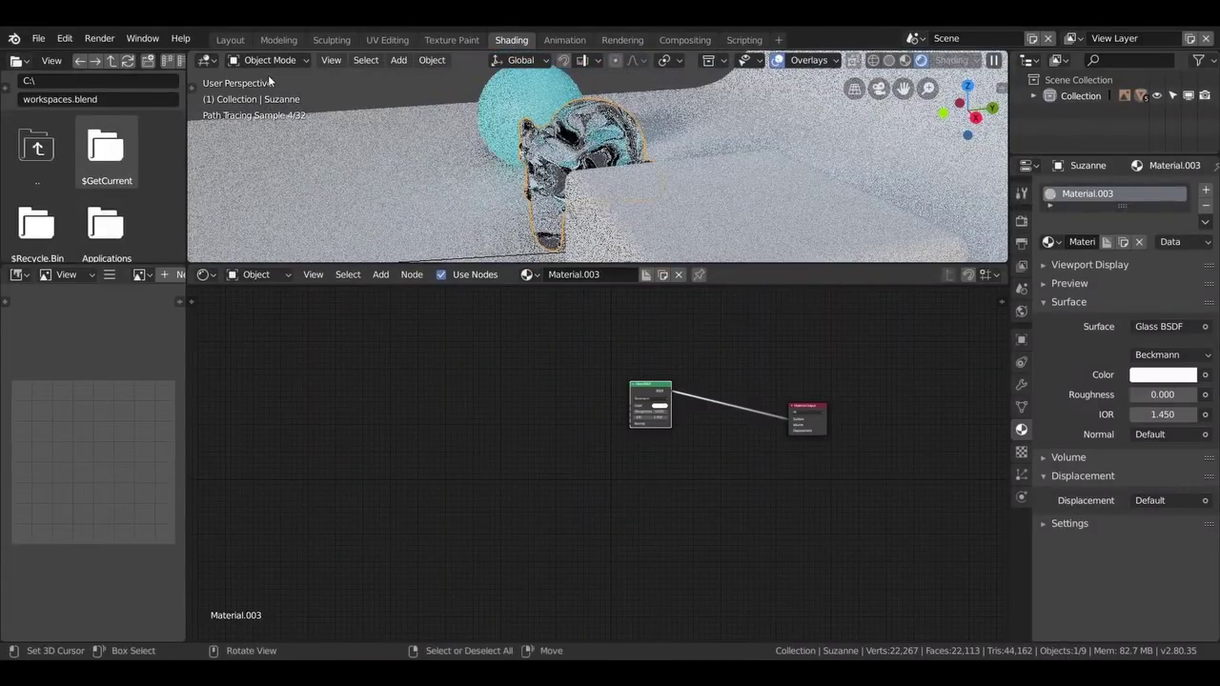
Step: Switch to Layout and back to Shading, then zoom in on the Glass BSDF node
{"action": "left_click", "coordinate": [238, 42]}
{"action": "middle_click_drag", "start_coordinate": [505, 358], "coordinate": [340, 422]}
{"action": "left_click", "coordinate": [511, 39]}
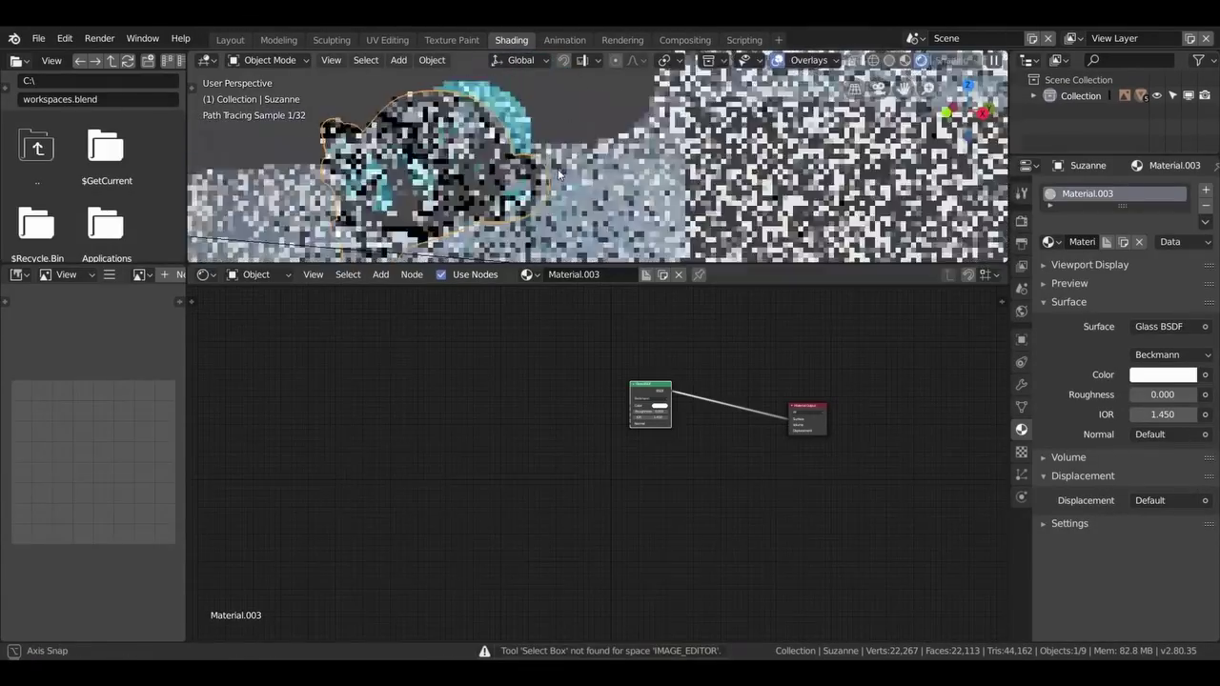
{"action": "middle_click_drag", "start_coordinate": [556, 175], "coordinate": [497, 192]}
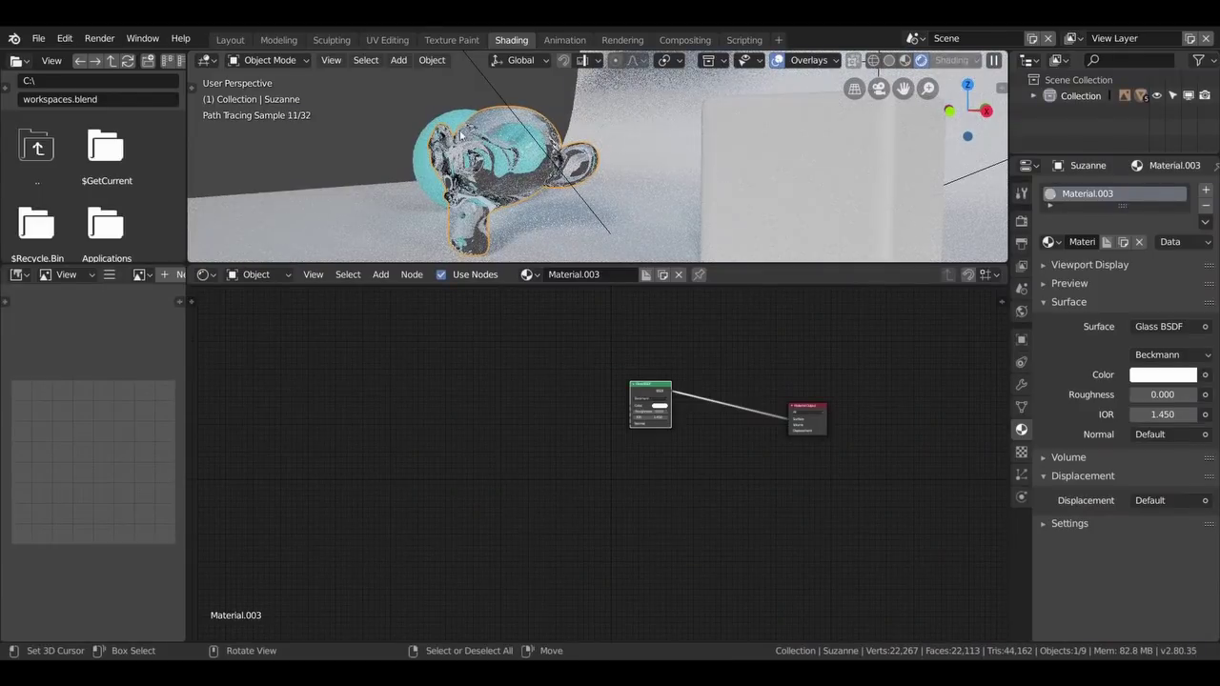
{"action": "scroll", "coordinate": [663, 399], "scroll_direction": "up", "scroll_amount": 2}
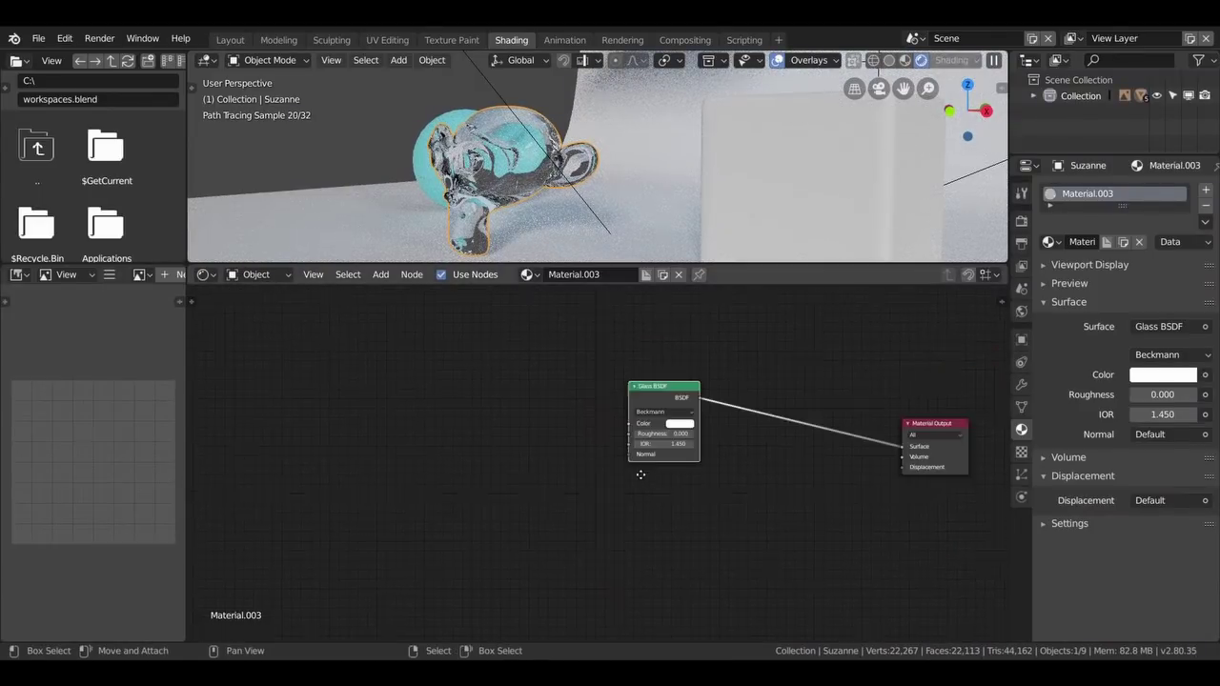
{"action": "scroll", "coordinate": [617, 486], "scroll_direction": "up", "scroll_amount": 2}
{"action": "scroll", "coordinate": [618, 486], "scroll_direction": "up", "scroll_amount": 2}
{"action": "middle_click_drag", "start_coordinate": [667, 424], "coordinate": [545, 414]}
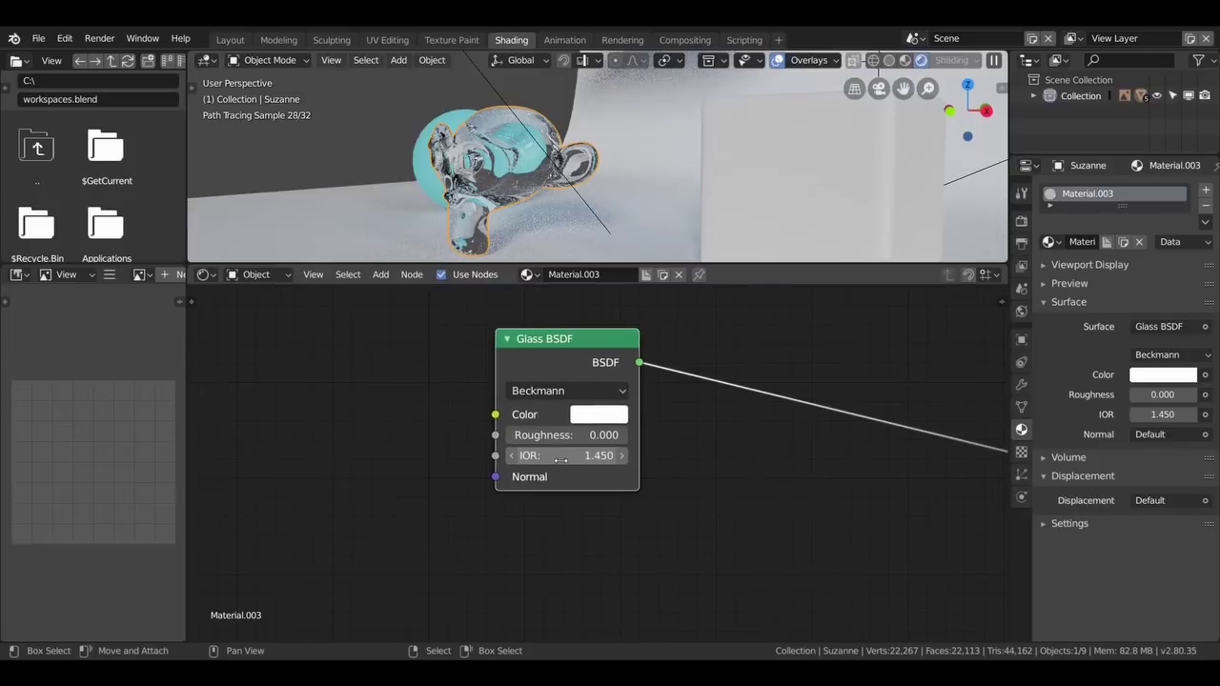
Step: Set the Glass BSDF distribution to GGX after trying Sharp and Beckmann
{"action": "left_click", "coordinate": [552, 391]}
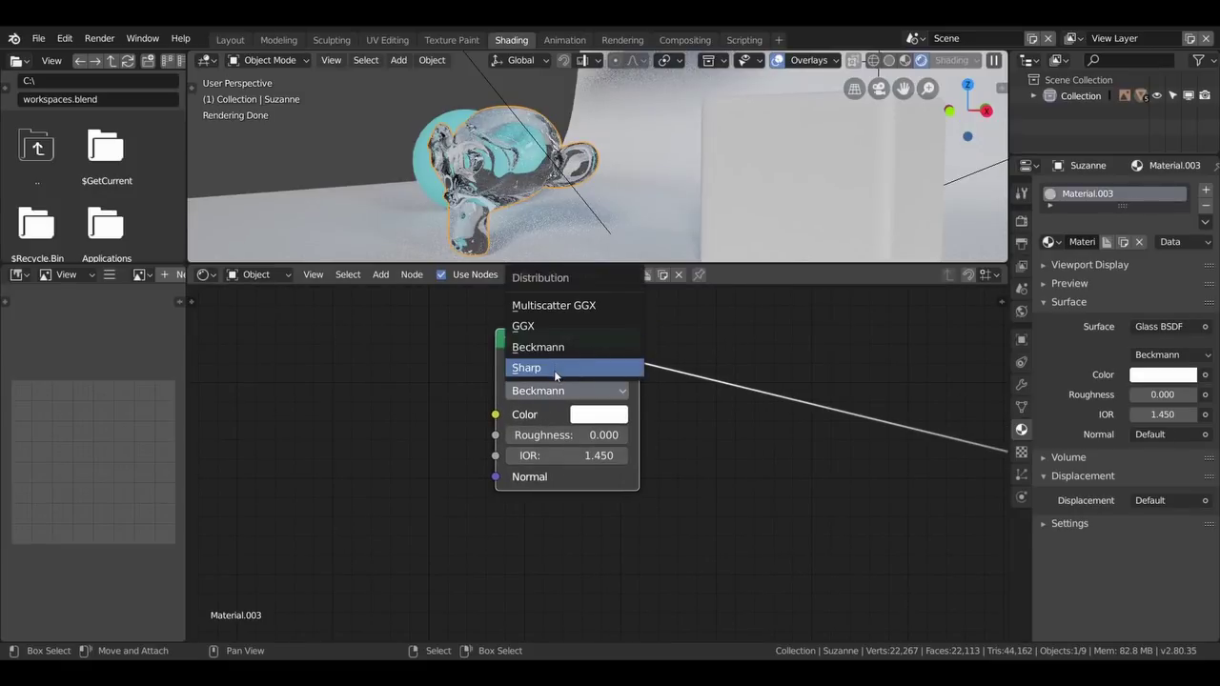
{"action": "left_click", "coordinate": [556, 369]}
{"action": "left_click", "coordinate": [549, 398]}
{"action": "left_click", "coordinate": [545, 347]}
{"action": "left_click", "coordinate": [549, 399]}
{"action": "left_click", "coordinate": [532, 329]}
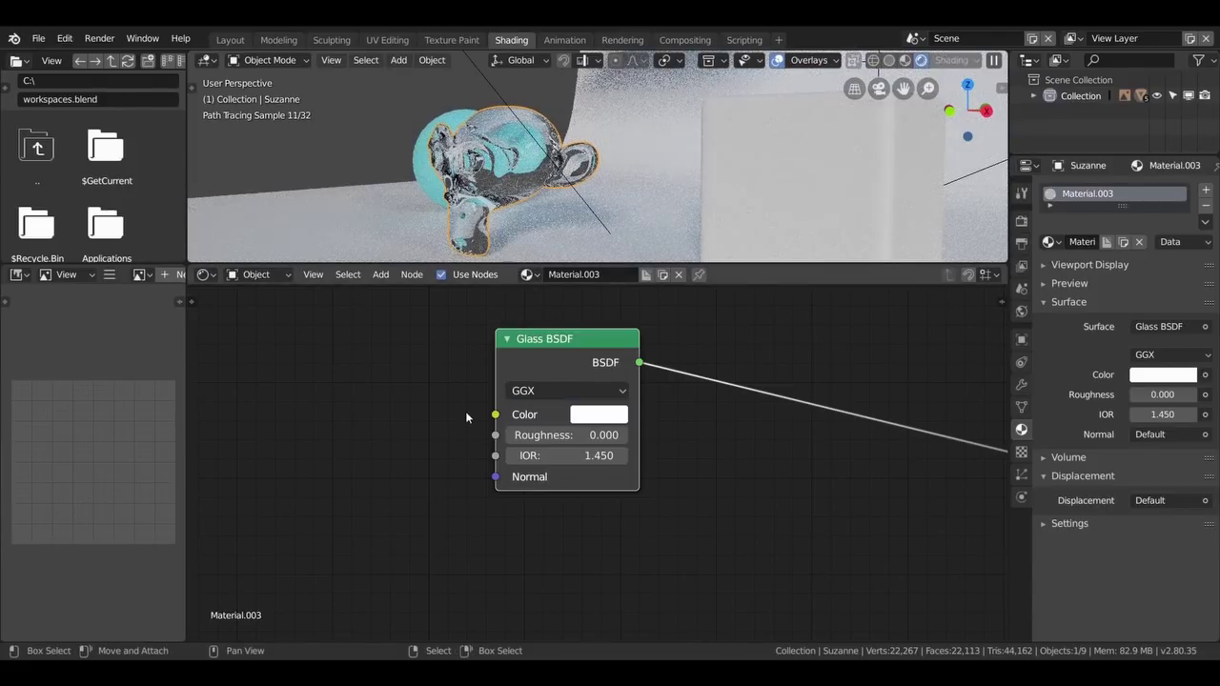
{"action": "left_click", "coordinate": [596, 420]}
Step: Try a green, then pink glass colour with Roughness 1.000, then undo back to pale cyan
{"action": "left_click", "coordinate": [624, 154]}
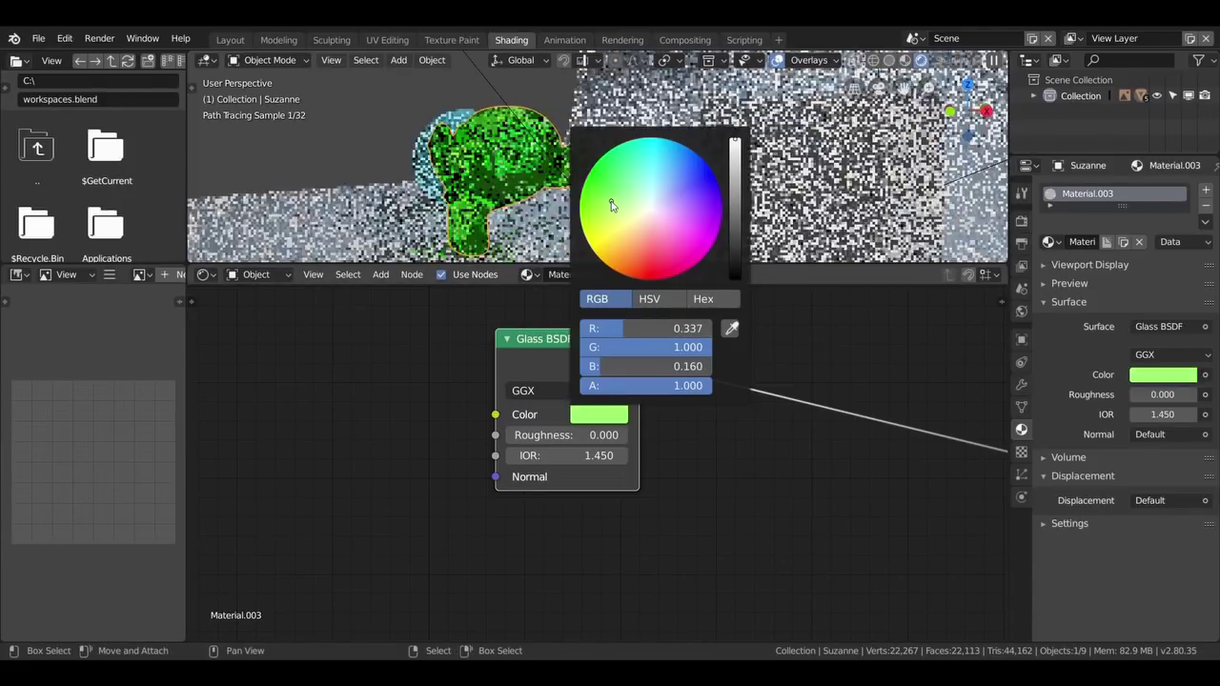
{"action": "left_click", "coordinate": [603, 429]}
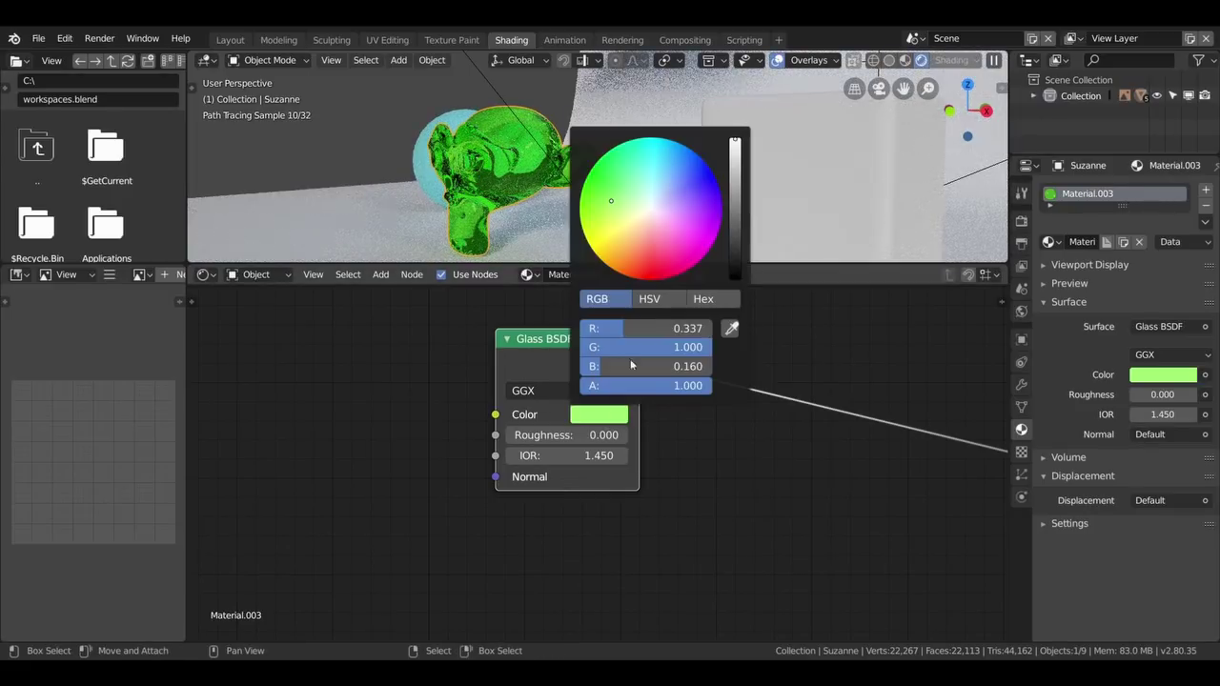
{"action": "left_click_drag", "start_coordinate": [667, 206], "coordinate": [665, 232]}
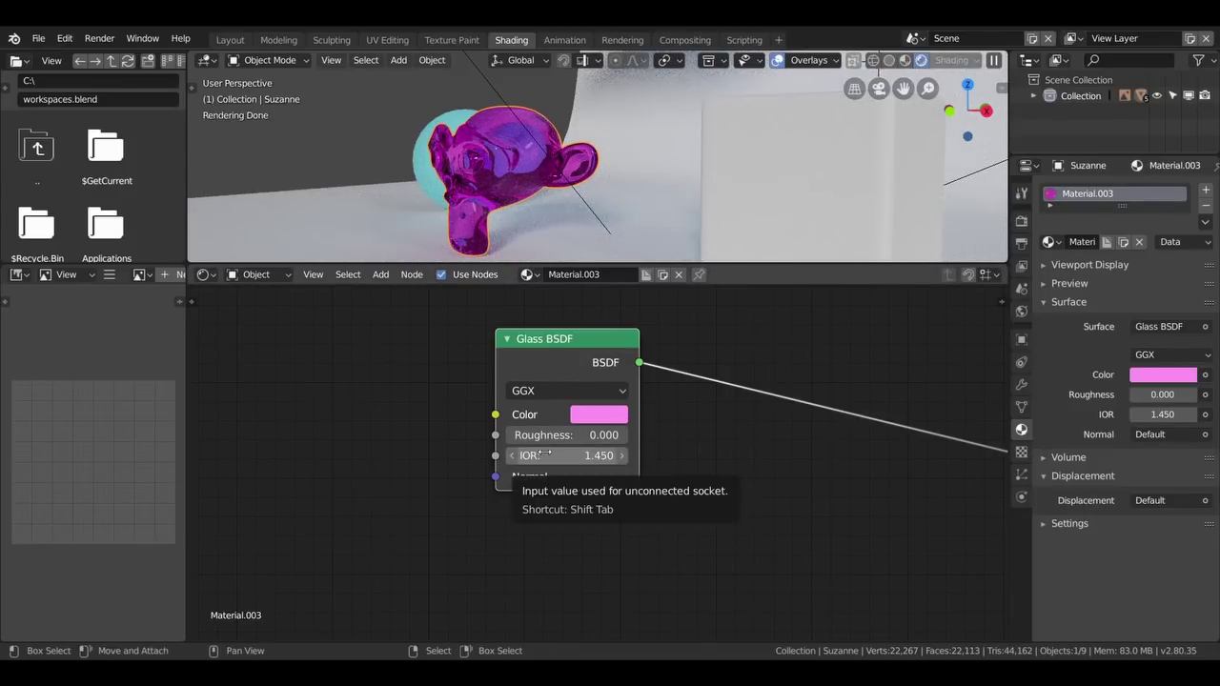
{"action": "left_click_drag", "start_coordinate": [533, 434], "coordinate": [639, 435]}
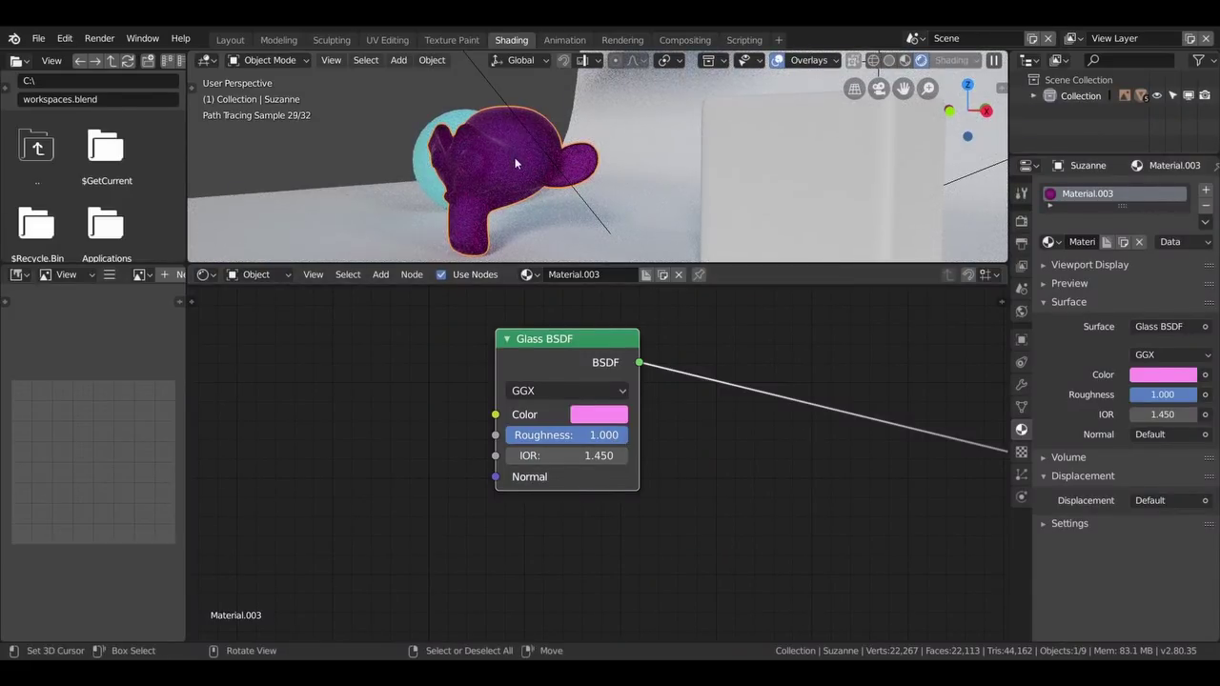
{"action": "middle_click_drag", "start_coordinate": [488, 136], "coordinate": [534, 172]}
{"action": "key", "text": "ctrl+z"}
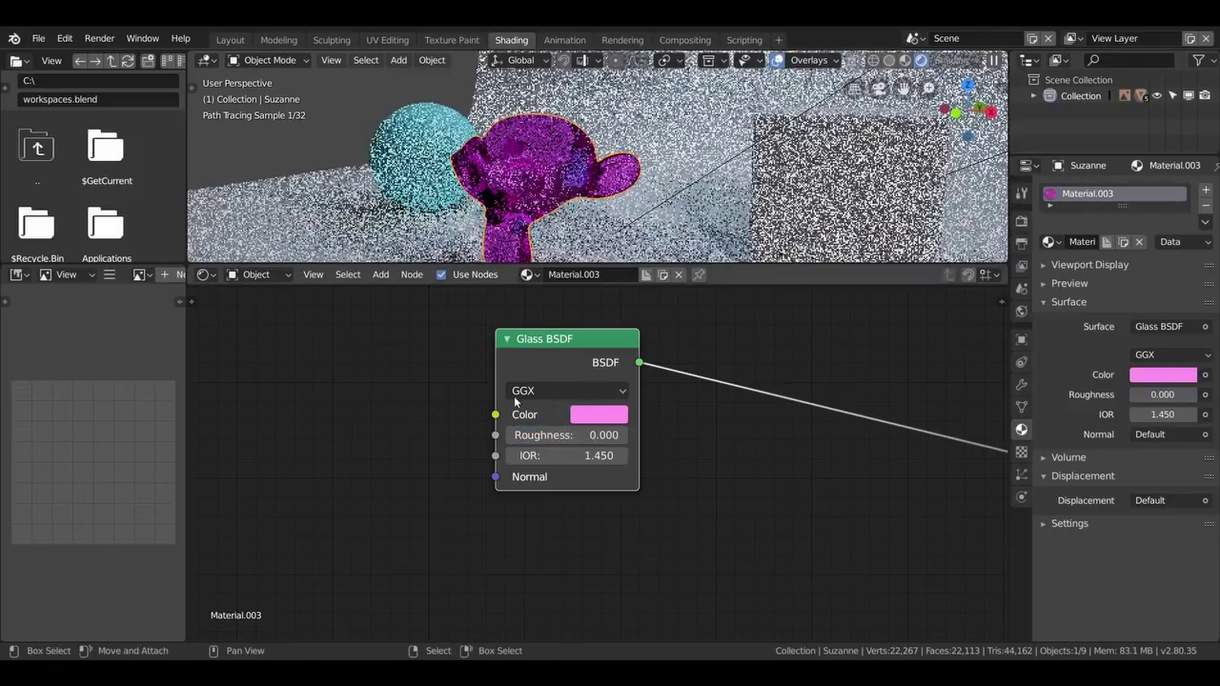
{"action": "key", "text": "ctrl+z"}
{"action": "middle_click_drag", "start_coordinate": [505, 176], "coordinate": [445, 136]}
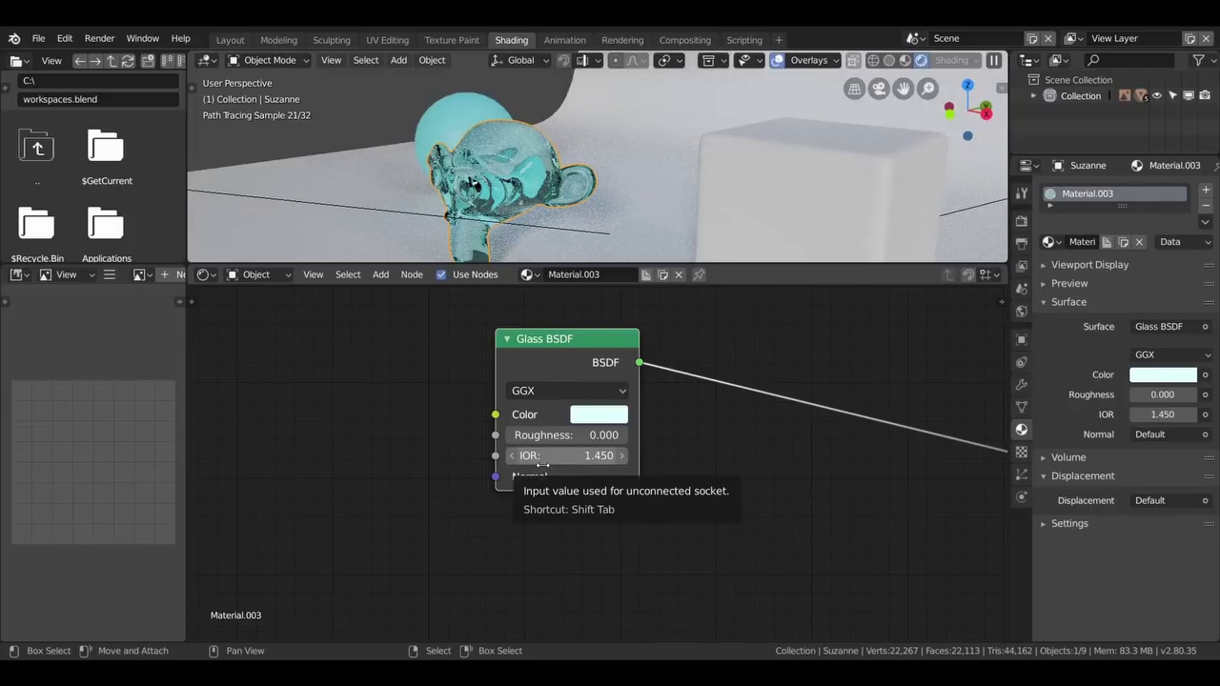
Step: Adjust the Glass BSDF IOR, dropping it to 0.000 and raising it to 1.100
{"action": "left_click_drag", "start_coordinate": [542, 464], "coordinate": [477, 464]}
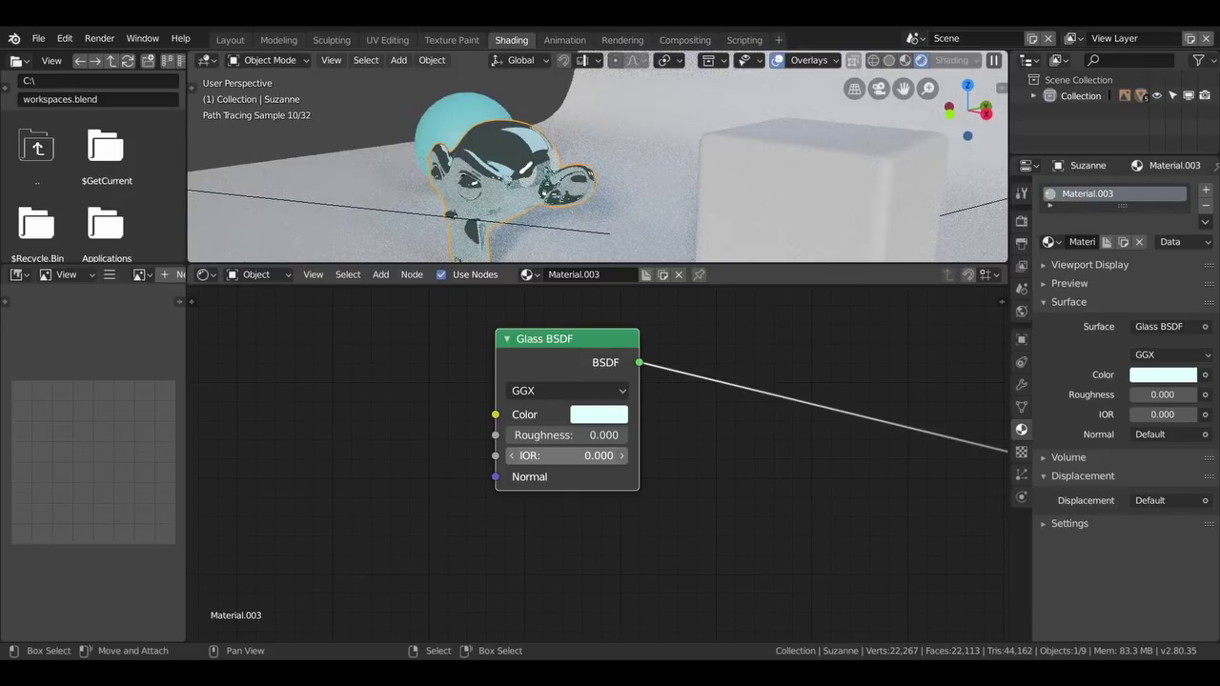
{"action": "middle_click_drag", "start_coordinate": [488, 190], "coordinate": [527, 251]}
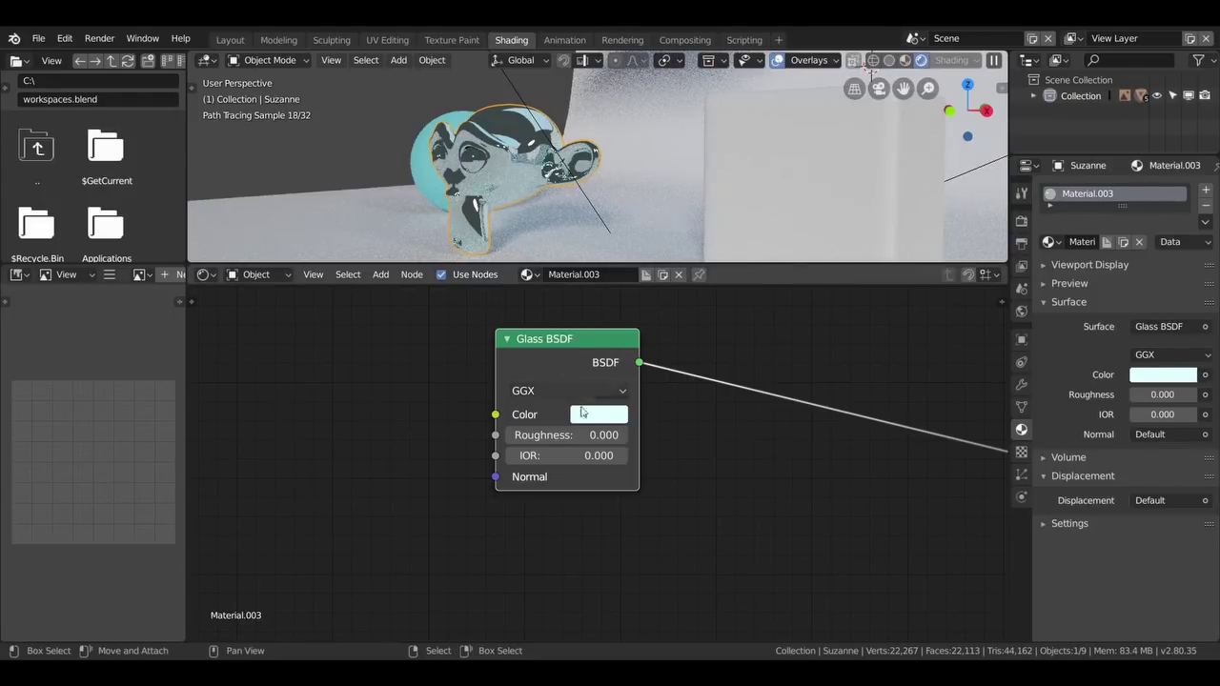
{"action": "left_click", "coordinate": [622, 459]}
{"action": "mouse_move", "coordinate": [621, 459]}
{"action": "left_mouse_down"}
{"action": "mouse_move", "coordinate": [686, 459]}
{"action": "mouse_move", "coordinate": [550, 462]}
{"action": "left_mouse_up"}
{"action": "type", "text": "2.400"}
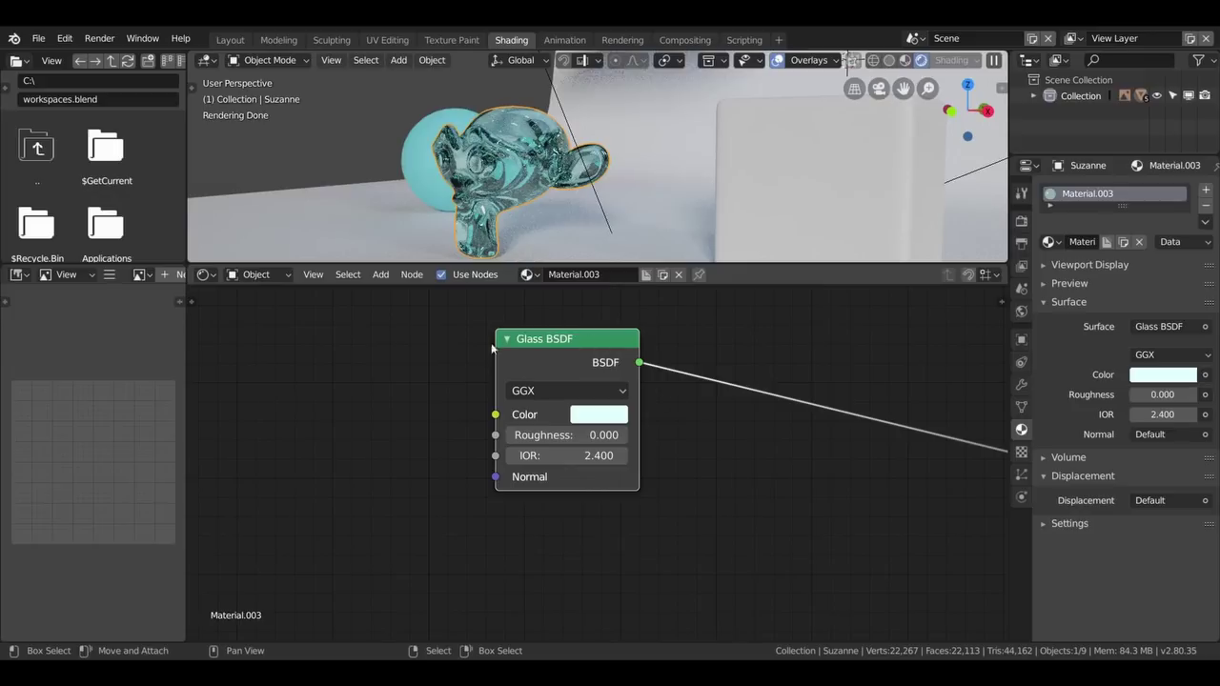
Step: Replace the Glass BSDF with a Transparent BSDF connected to the Surface input
{"action": "key", "text": "Delete"}
{"action": "key", "text": "shift+a"}
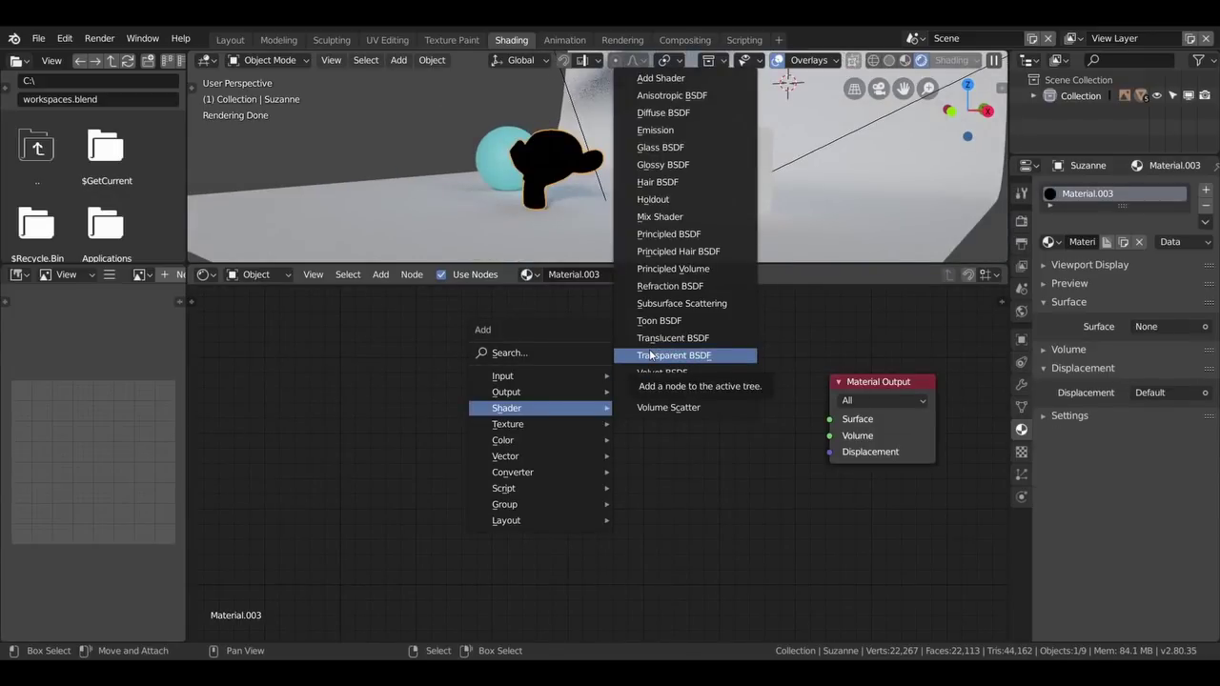
{"action": "left_click", "coordinate": [651, 355]}
{"action": "left_click", "coordinate": [550, 398]}
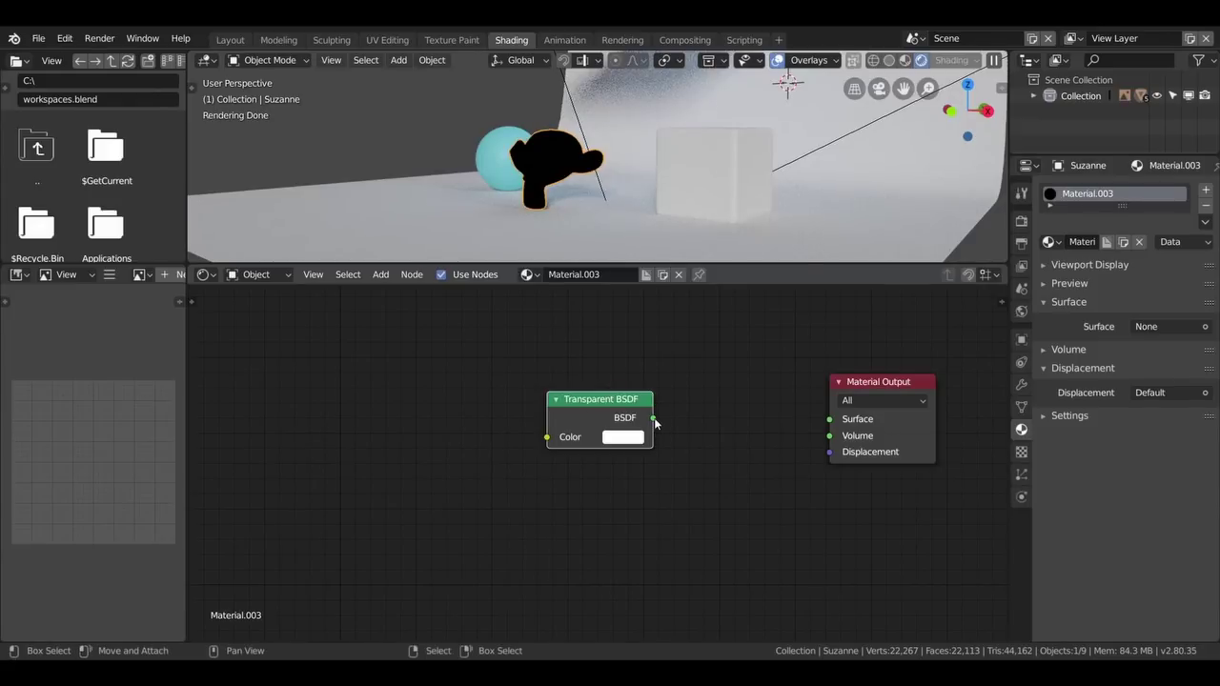
{"action": "left_click_drag", "start_coordinate": [652, 418], "coordinate": [829, 419]}
{"action": "mouse_move", "coordinate": [571, 181]}
{"action": "middle_mouse_down"}
{"action": "mouse_move", "coordinate": [526, 211]}
{"action": "mouse_move", "coordinate": [521, 198]}
{"action": "middle_mouse_up"}
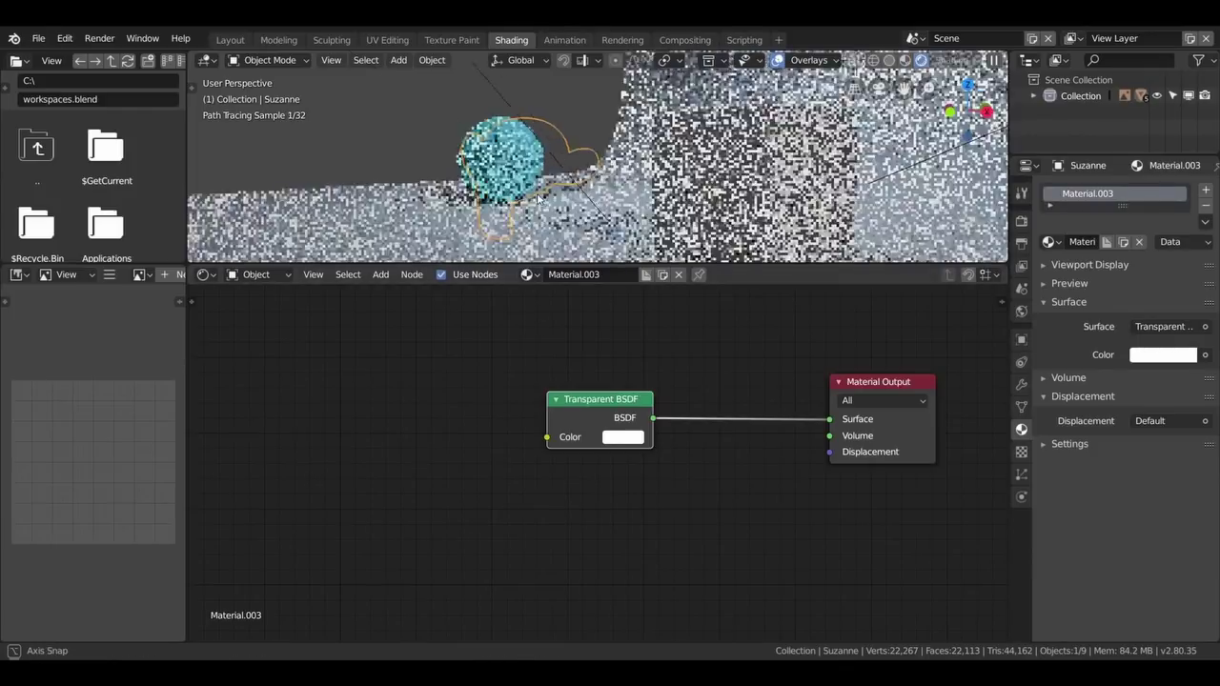
Step: Set the Transparent BSDF colour to light green
{"action": "left_click", "coordinate": [622, 436]}
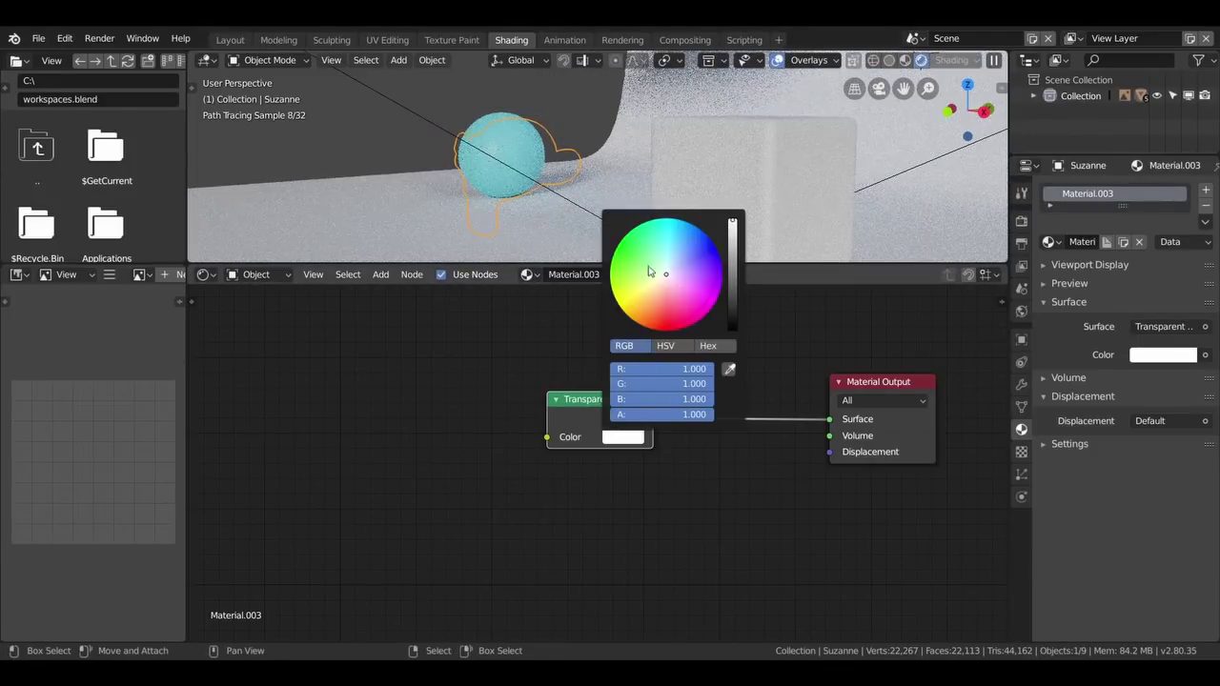
{"action": "left_click", "coordinate": [647, 270]}
{"action": "mouse_move", "coordinate": [544, 147]}
{"action": "middle_mouse_down"}
{"action": "mouse_move", "coordinate": [557, 166]}
{"action": "mouse_move", "coordinate": [535, 167]}
{"action": "middle_mouse_up"}
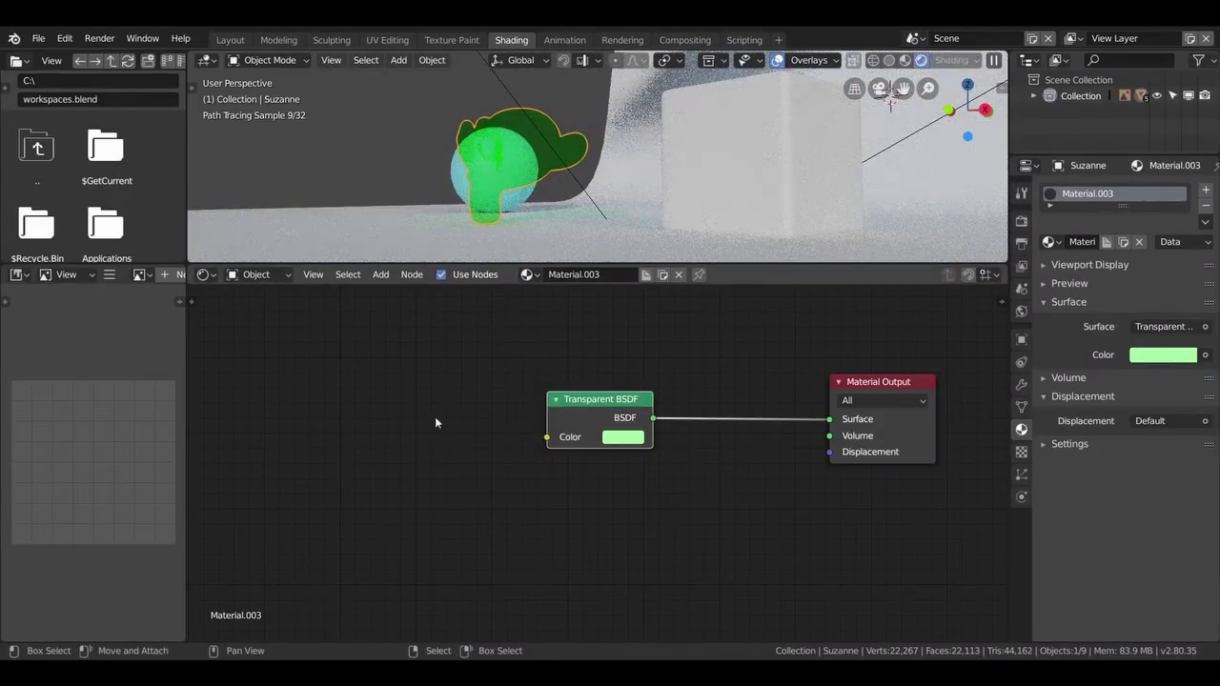
{"action": "key", "text": "shift+a"}
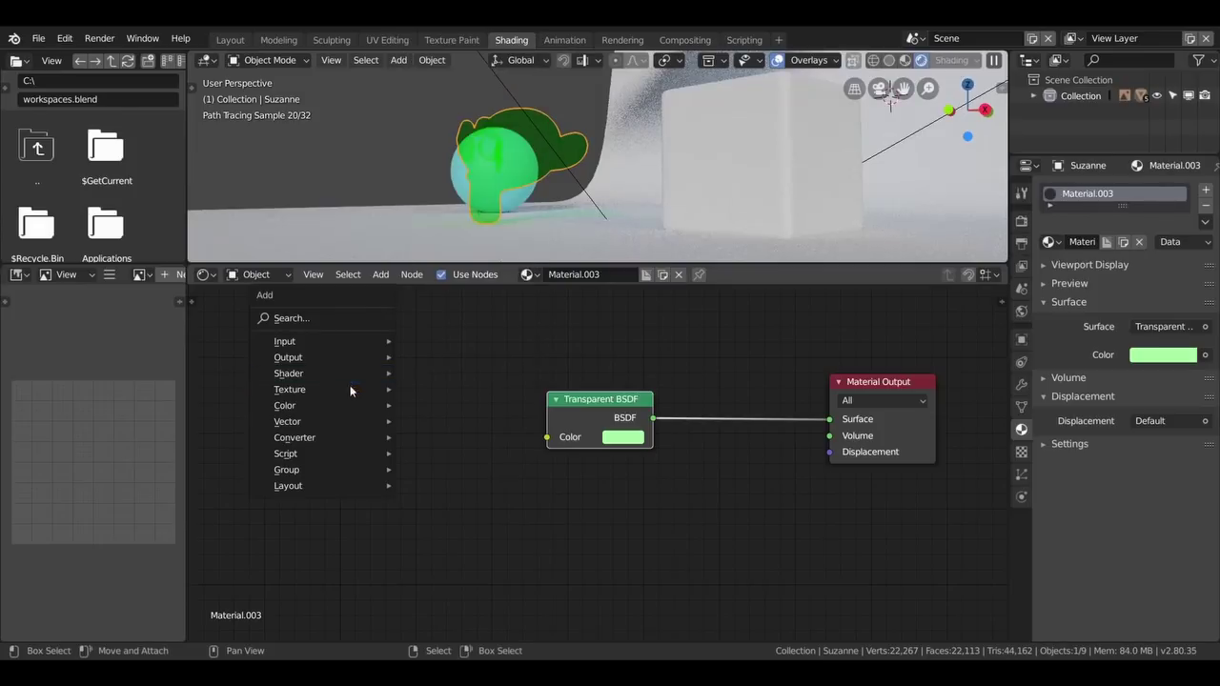
Step: Place a Brick Texture left of the Transparent BSDF and link its Color to the shader's Color
{"action": "left_click", "coordinate": [445, 389]}
{"action": "left_click", "coordinate": [394, 436]}
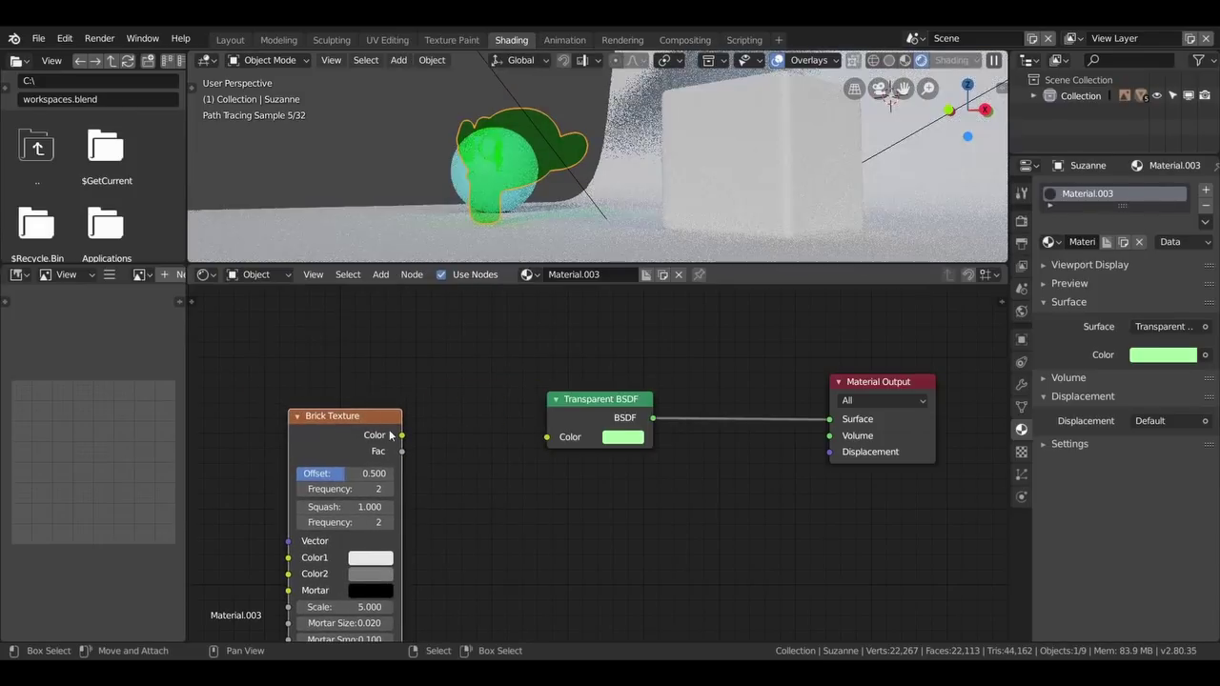
{"action": "left_click_drag", "start_coordinate": [401, 440], "coordinate": [536, 444]}
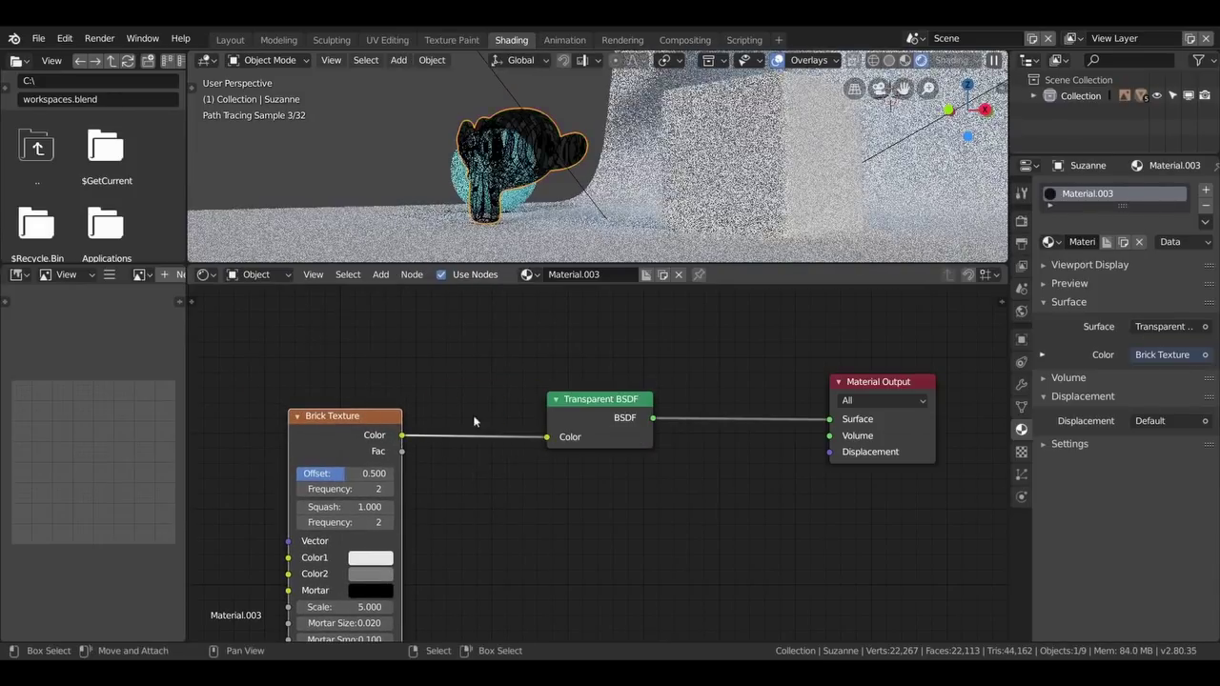
{"action": "middle_click_drag", "start_coordinate": [523, 160], "coordinate": [527, 166]}
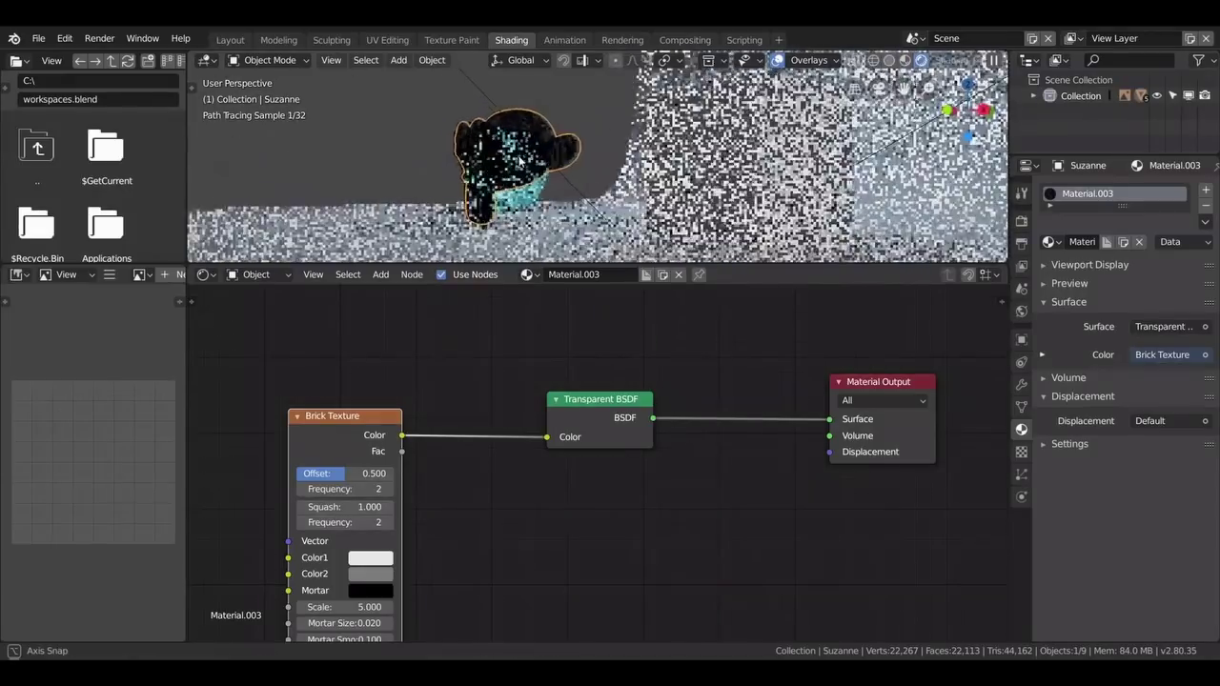
{"action": "middle_click_drag", "start_coordinate": [527, 166], "coordinate": [571, 181]}
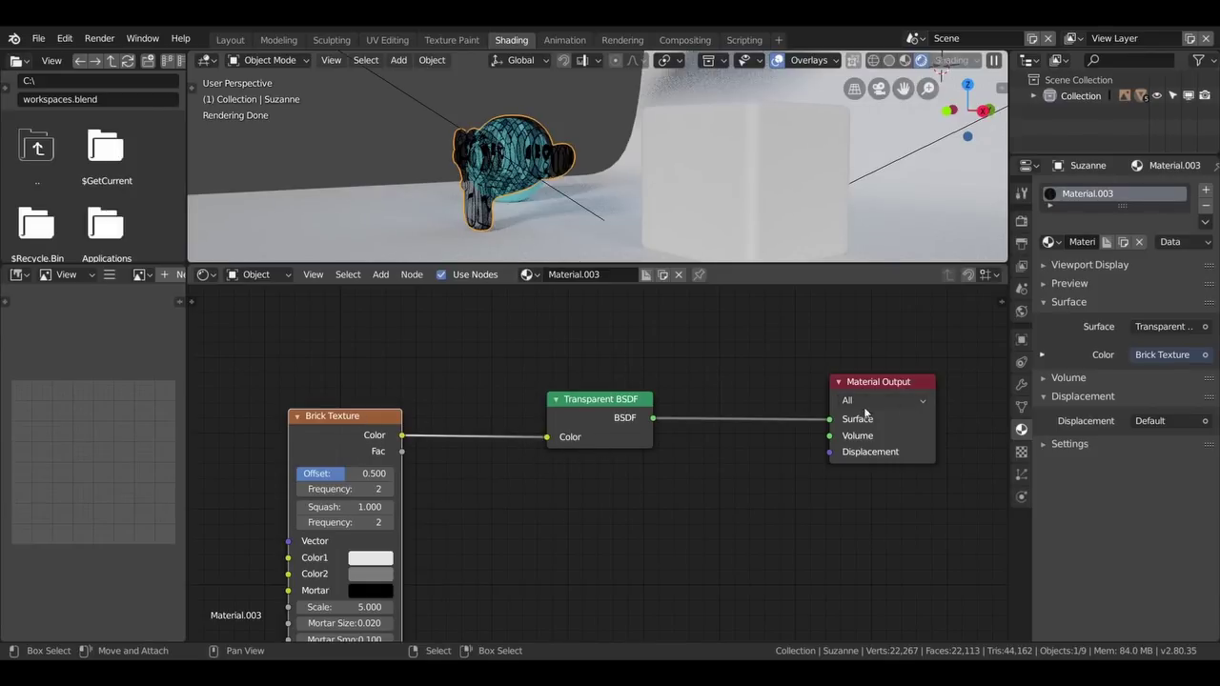
Step: Add an Anisotropic BSDF node and connect its BSDF output to the Material Output Surface
{"action": "middle_click_drag", "start_coordinate": [515, 186], "coordinate": [513, 147]}
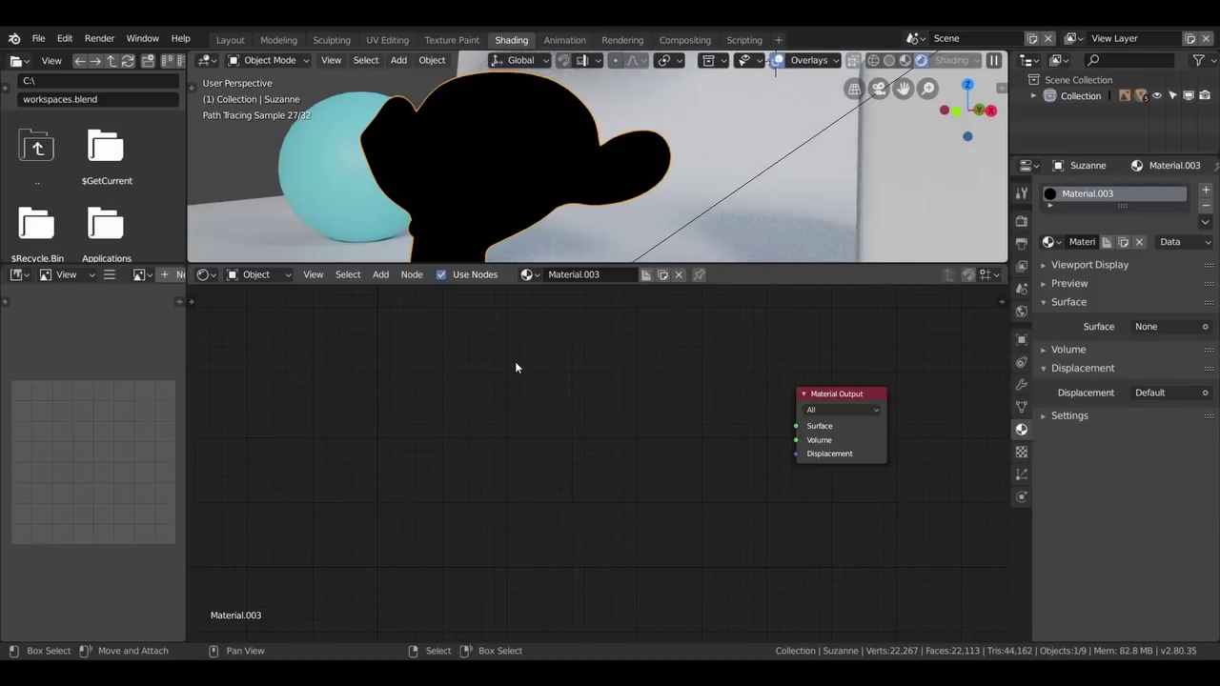
{"action": "key", "text": "shift+a"}
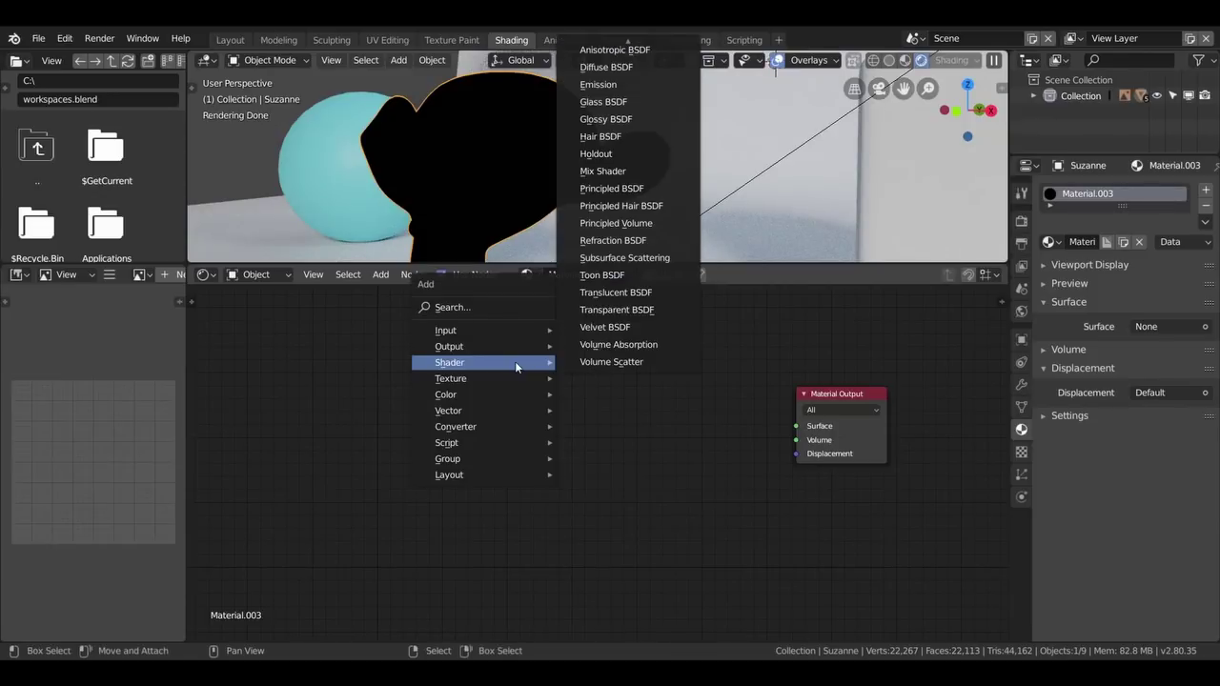
{"action": "left_click", "coordinate": [615, 50]}
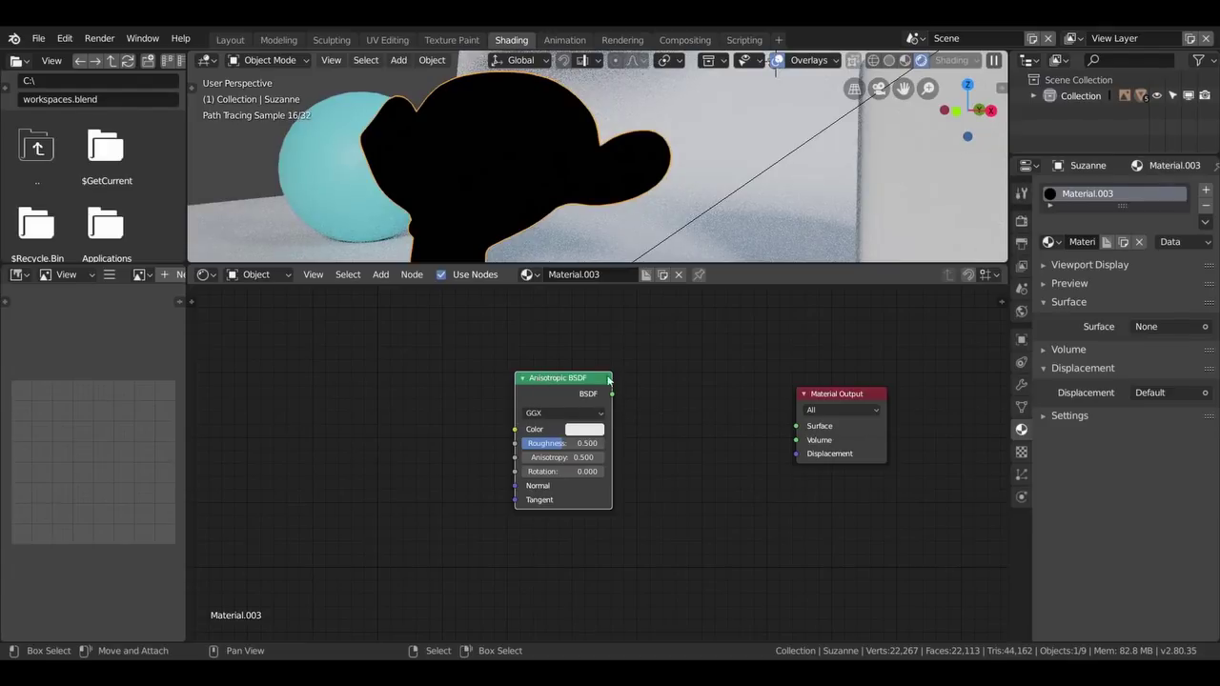
{"action": "left_click_drag", "start_coordinate": [595, 381], "coordinate": [608, 408]}
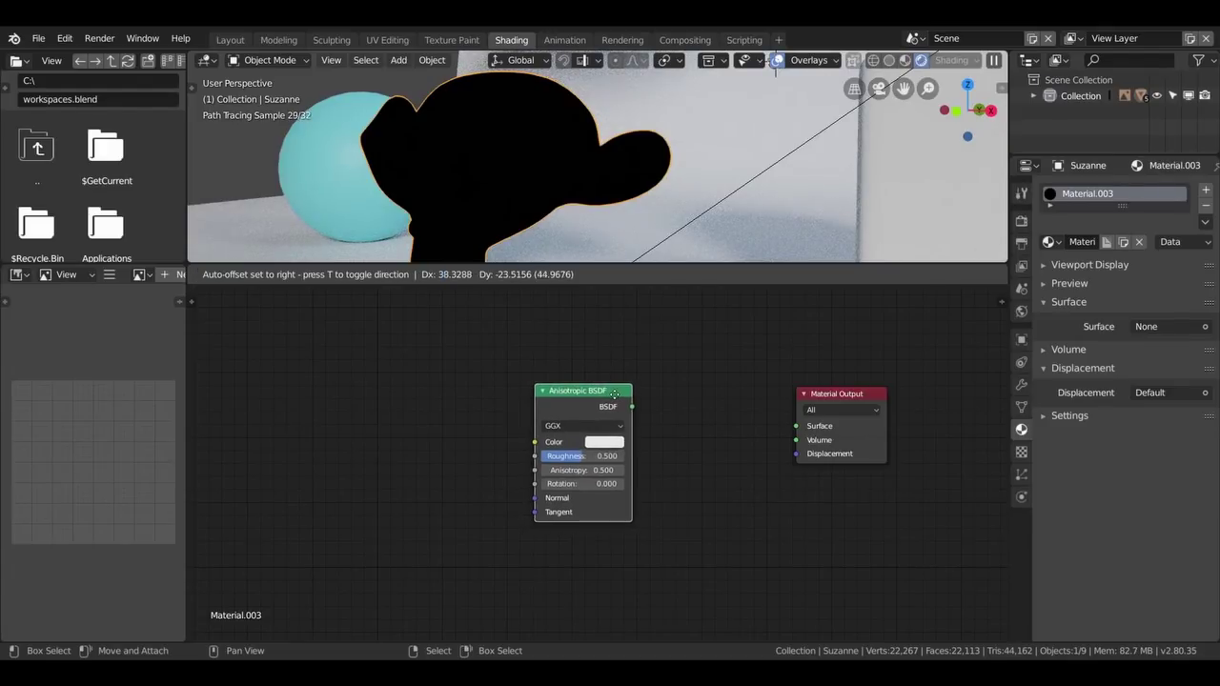
{"action": "left_click", "coordinate": [605, 411]}
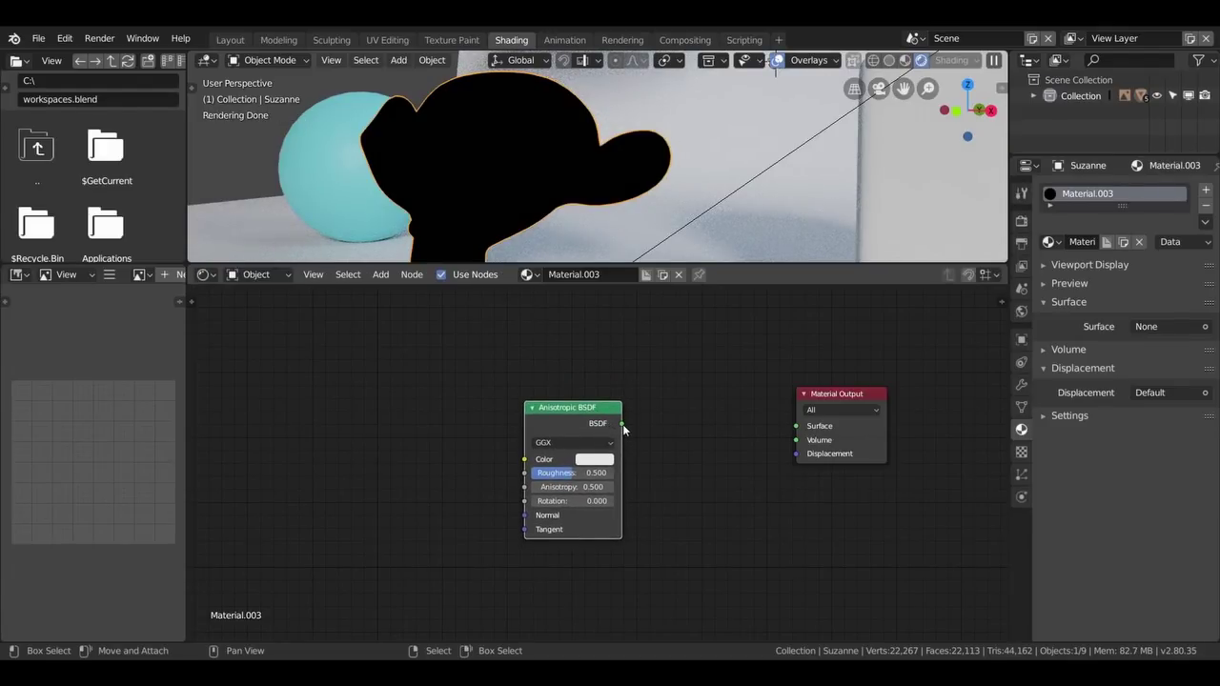
{"action": "left_click_drag", "start_coordinate": [622, 424], "coordinate": [754, 422]}
{"action": "left_click_drag", "start_coordinate": [620, 425], "coordinate": [797, 426]}
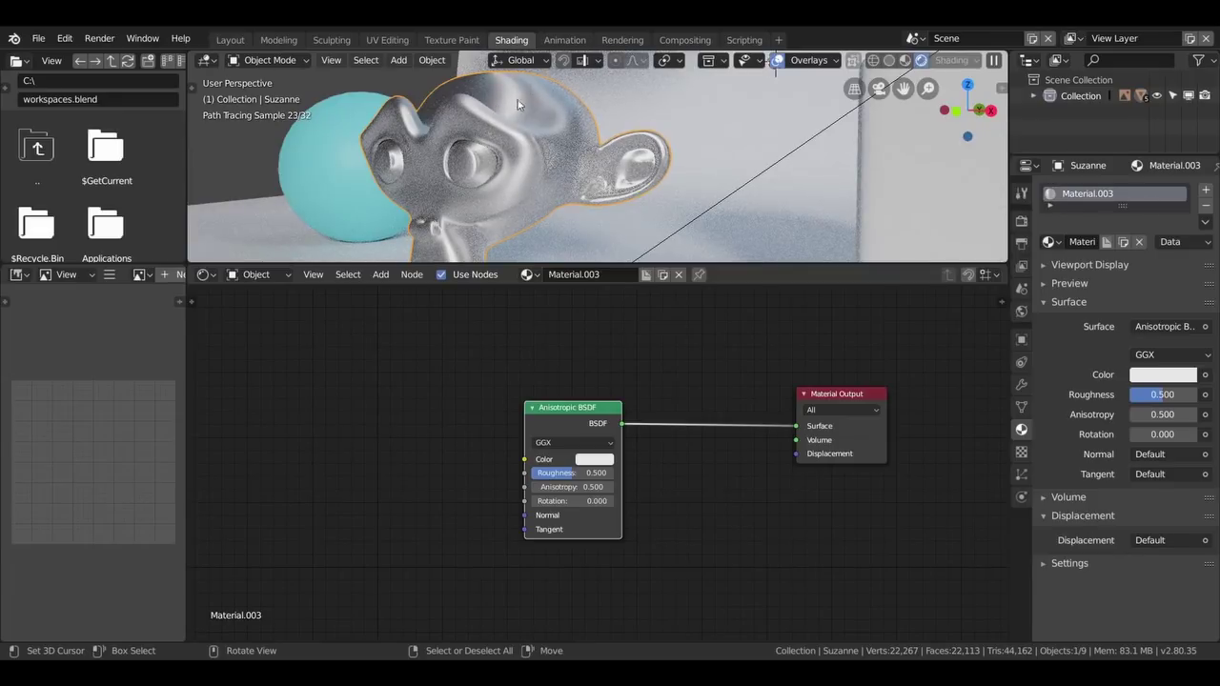
Step: Make the Anisotropic BSDF colour bright green
{"action": "left_click", "coordinate": [593, 458]}
{"action": "left_click_drag", "start_coordinate": [607, 315], "coordinate": [585, 301]}
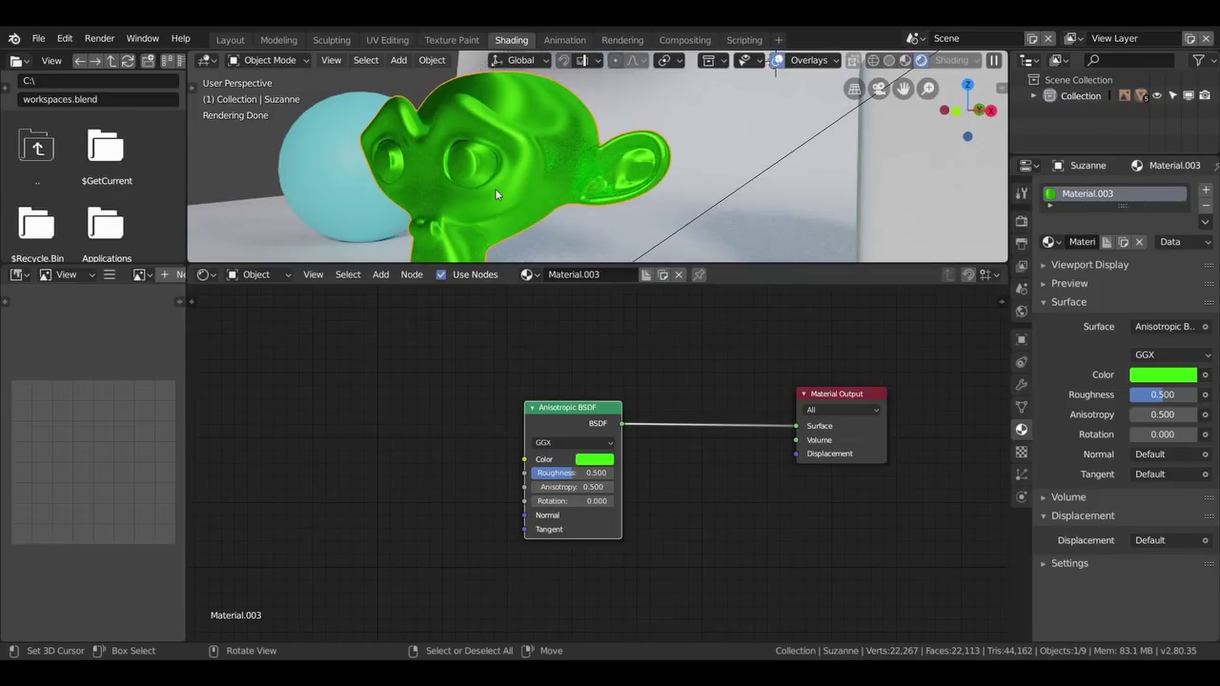
{"action": "middle_click_drag", "start_coordinate": [496, 194], "coordinate": [469, 196]}
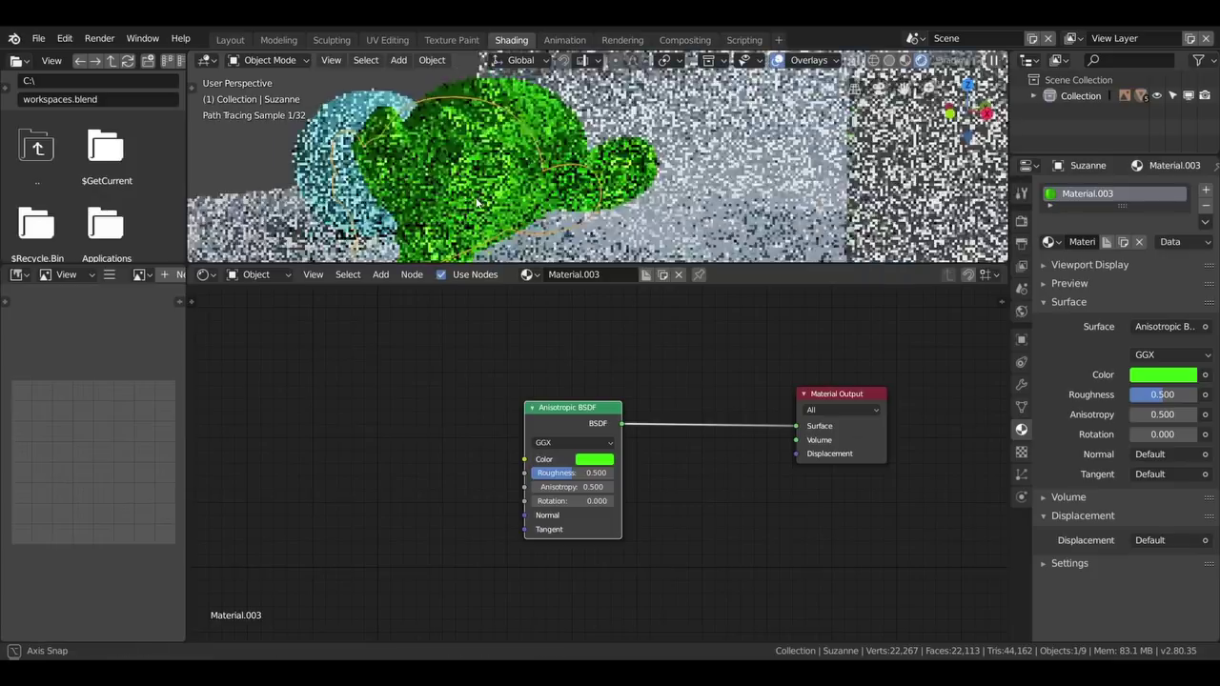
{"action": "scroll", "coordinate": [467, 199], "scroll_direction": "up", "scroll_amount": 6}
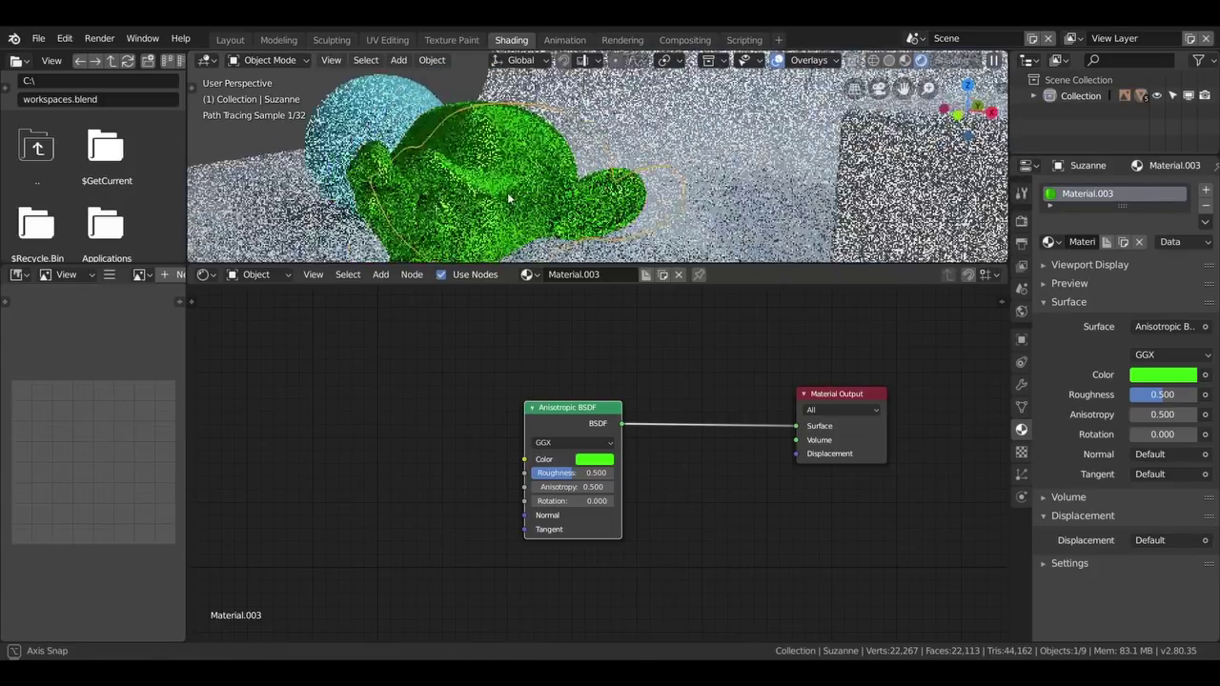
{"action": "middle_click_drag", "start_coordinate": [467, 198], "coordinate": [606, 206]}
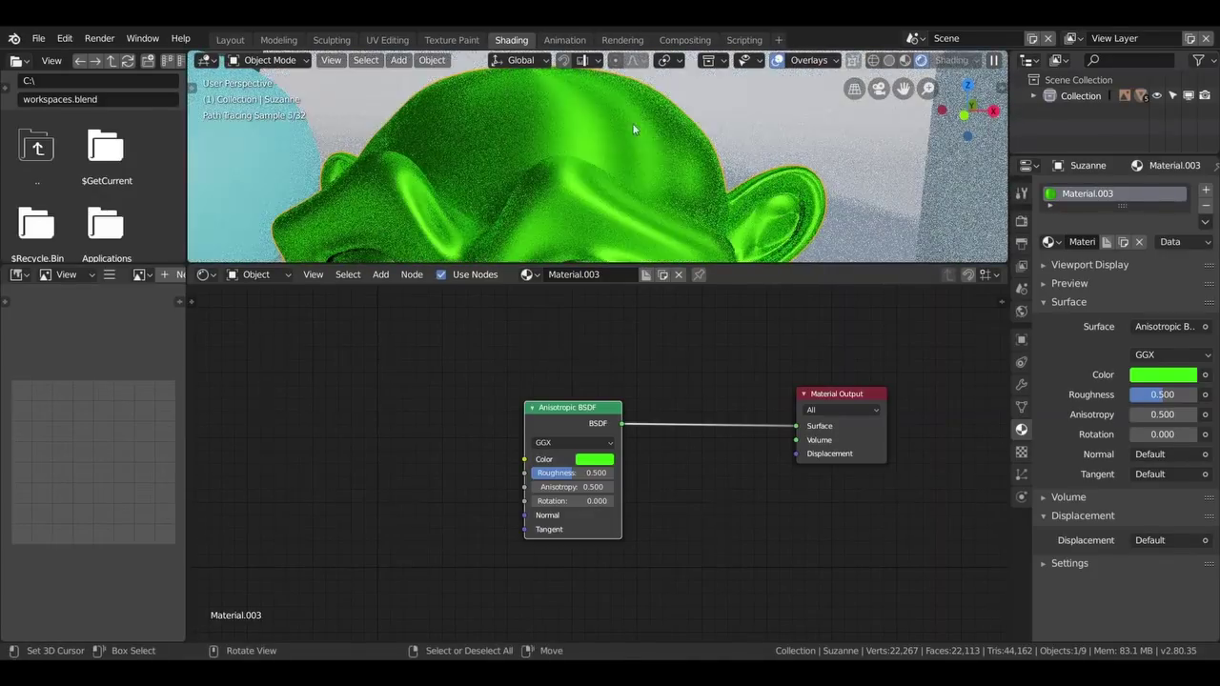
Step: Set the shader's Roughness to 0.460, Anisotropy to -0.300 and Rotation to 0.355
{"action": "left_click_drag", "start_coordinate": [563, 477], "coordinate": [629, 476]}
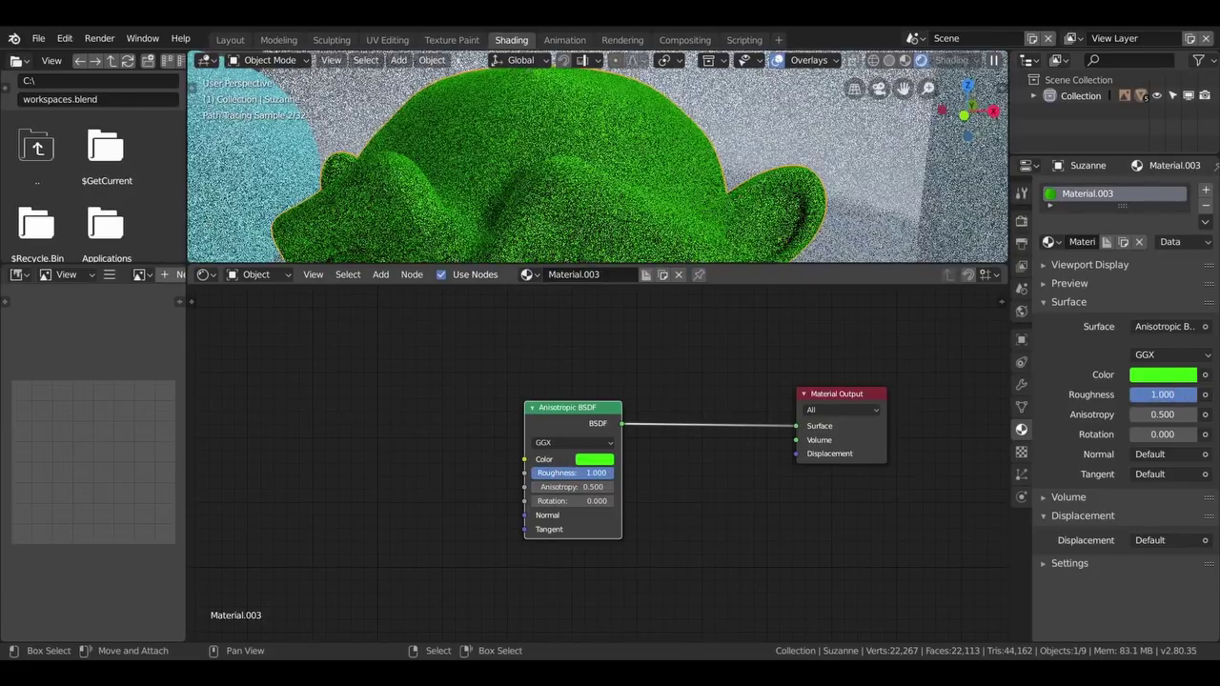
{"action": "left_click_drag", "start_coordinate": [595, 473], "coordinate": [562, 473]}
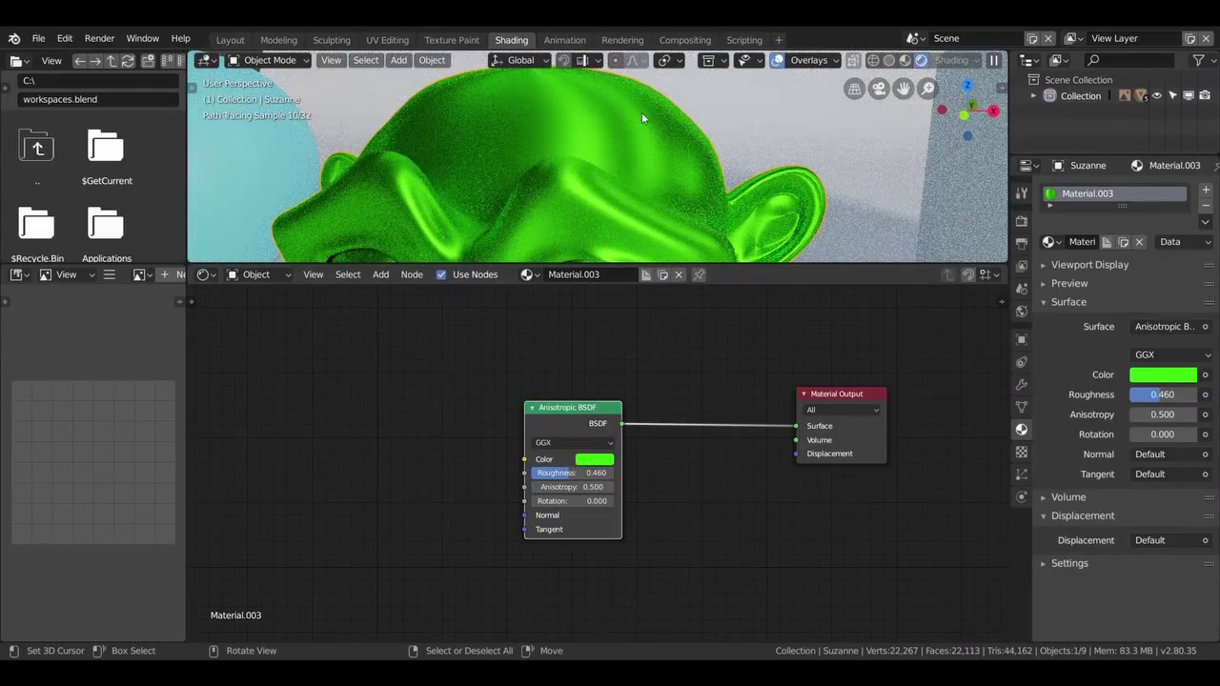
{"action": "left_click_drag", "start_coordinate": [572, 486], "coordinate": [629, 486]}
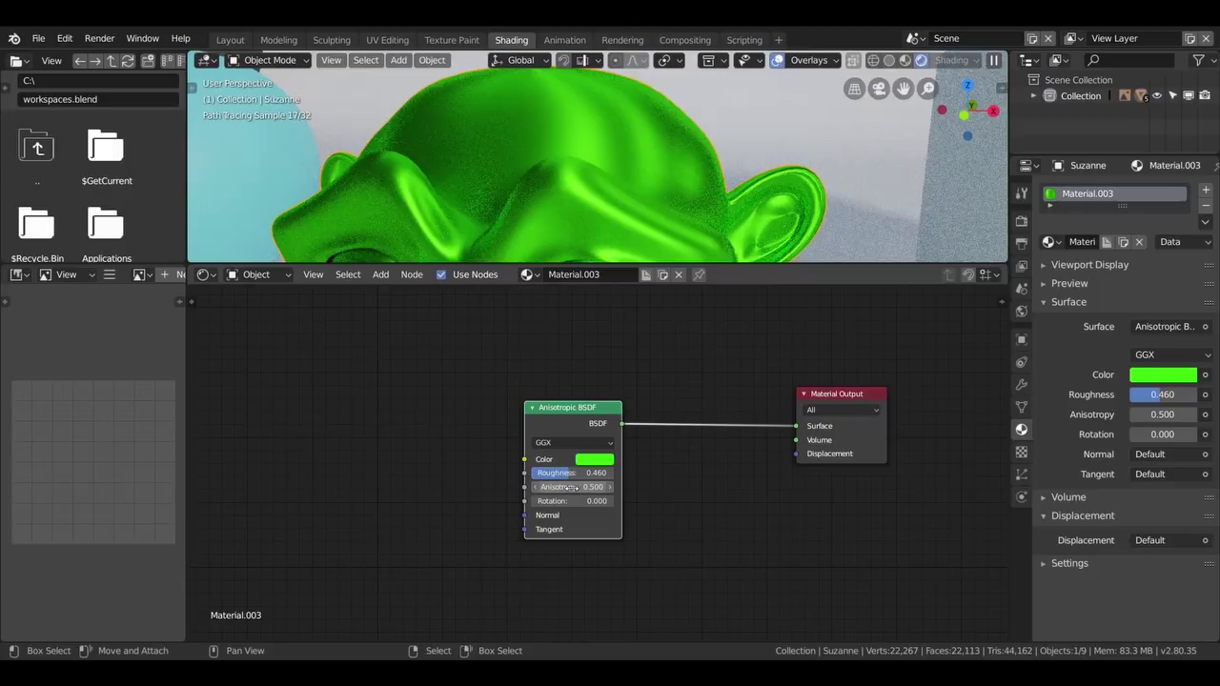
{"action": "mouse_move", "coordinate": [629, 487]}
{"action": "left_mouse_down"}
{"action": "mouse_move", "coordinate": [400, 487]}
{"action": "mouse_move", "coordinate": [480, 487]}
{"action": "left_mouse_up"}
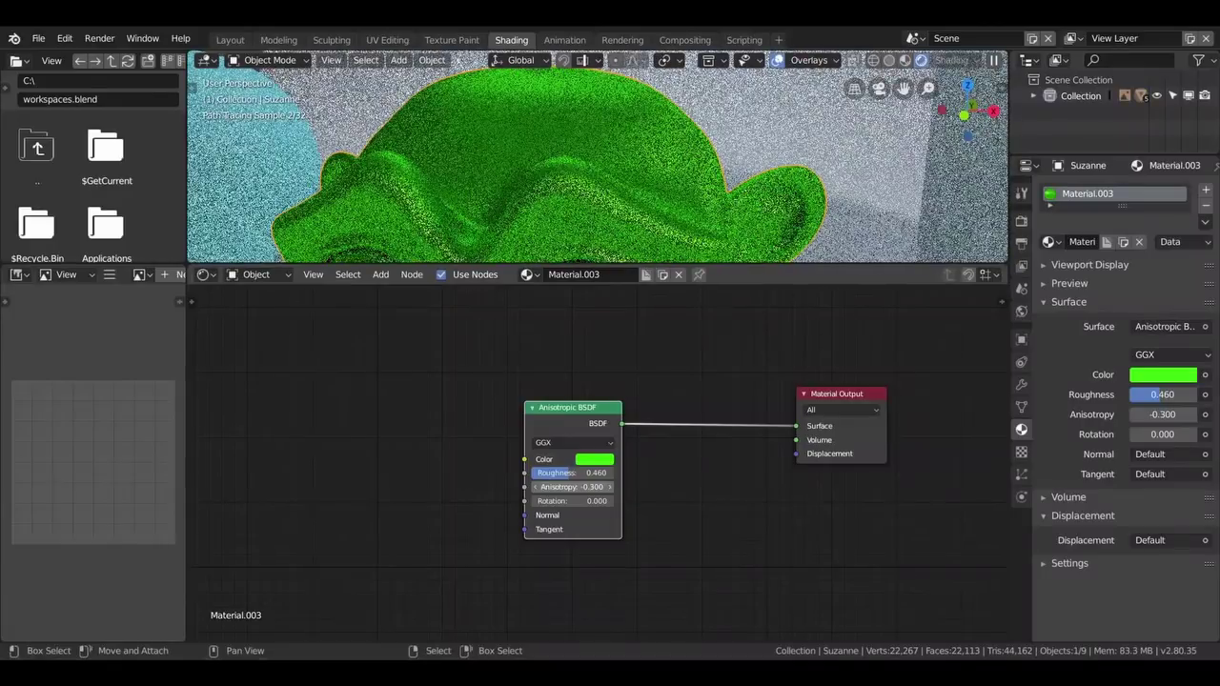
{"action": "left_click_drag", "start_coordinate": [558, 508], "coordinate": [570, 497]}
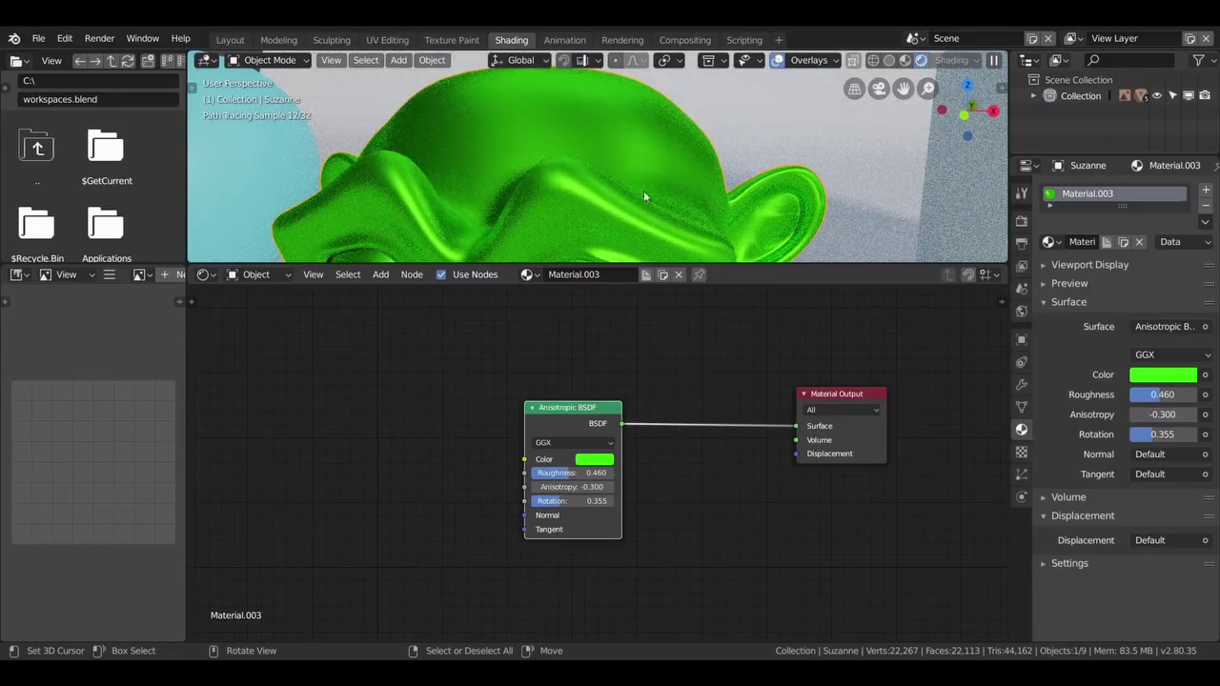
Step: Compare Beckmann and Ashikhmin-Shirley distributions, settle back on GGX, and move the node up
{"action": "left_click", "coordinate": [558, 443]}
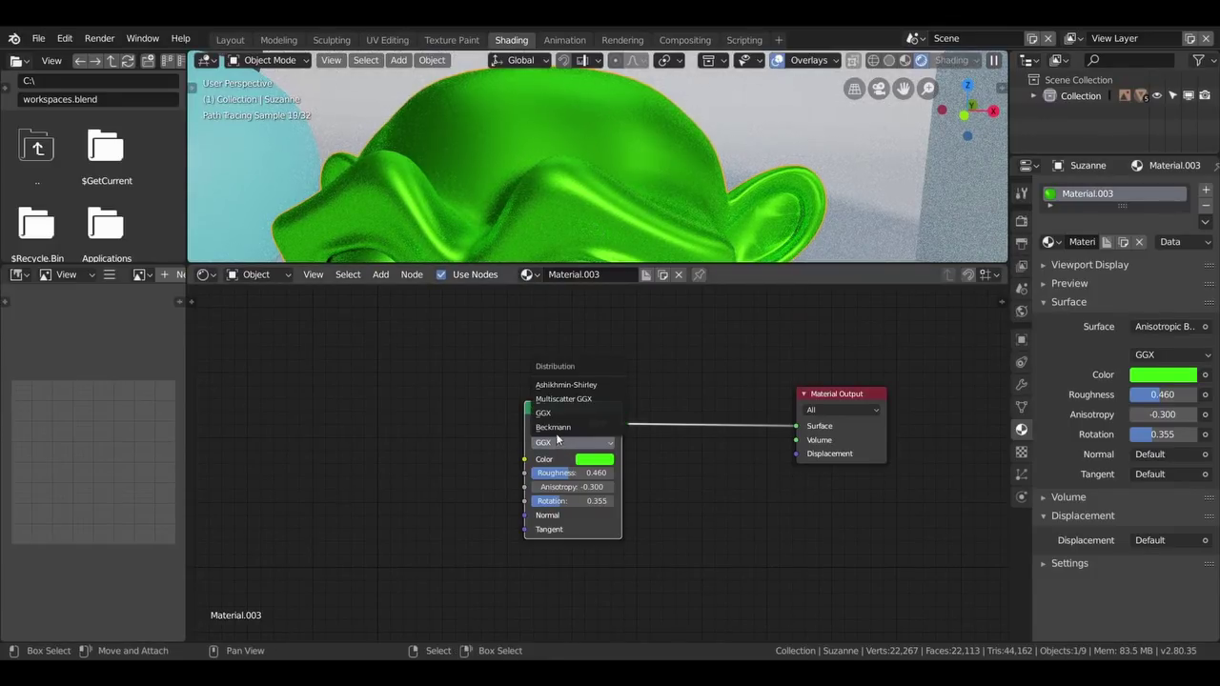
{"action": "left_click", "coordinate": [557, 427]}
{"action": "left_click", "coordinate": [570, 443]}
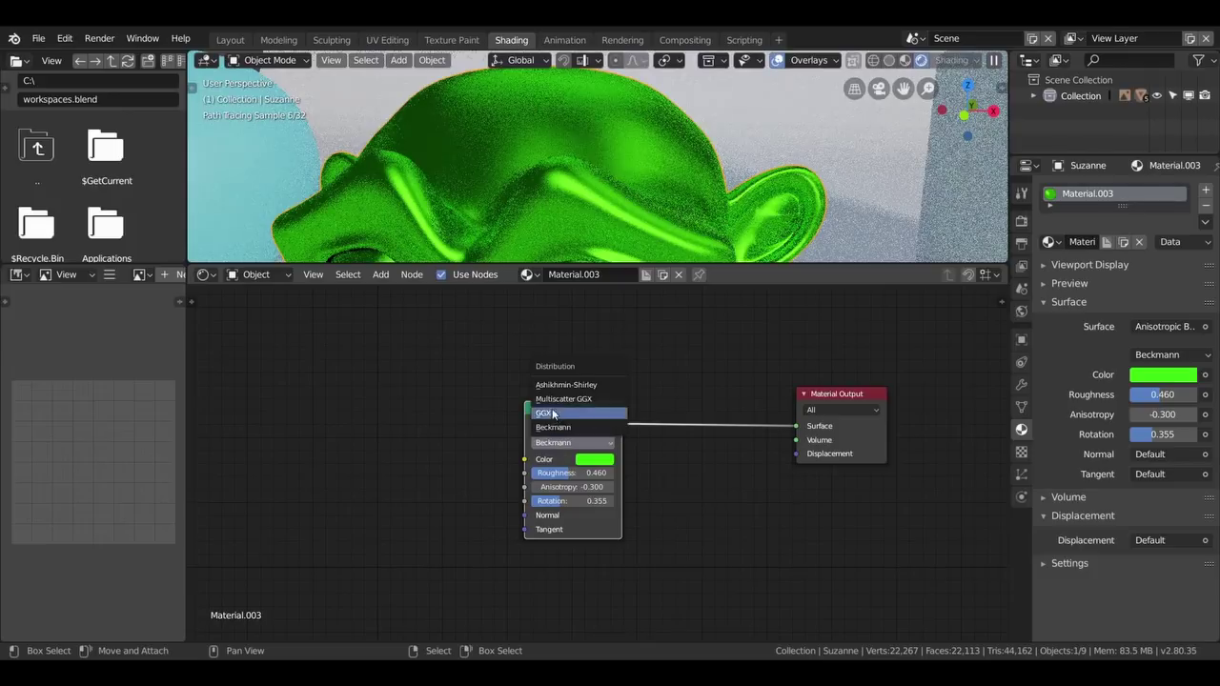
{"action": "left_click", "coordinate": [549, 385]}
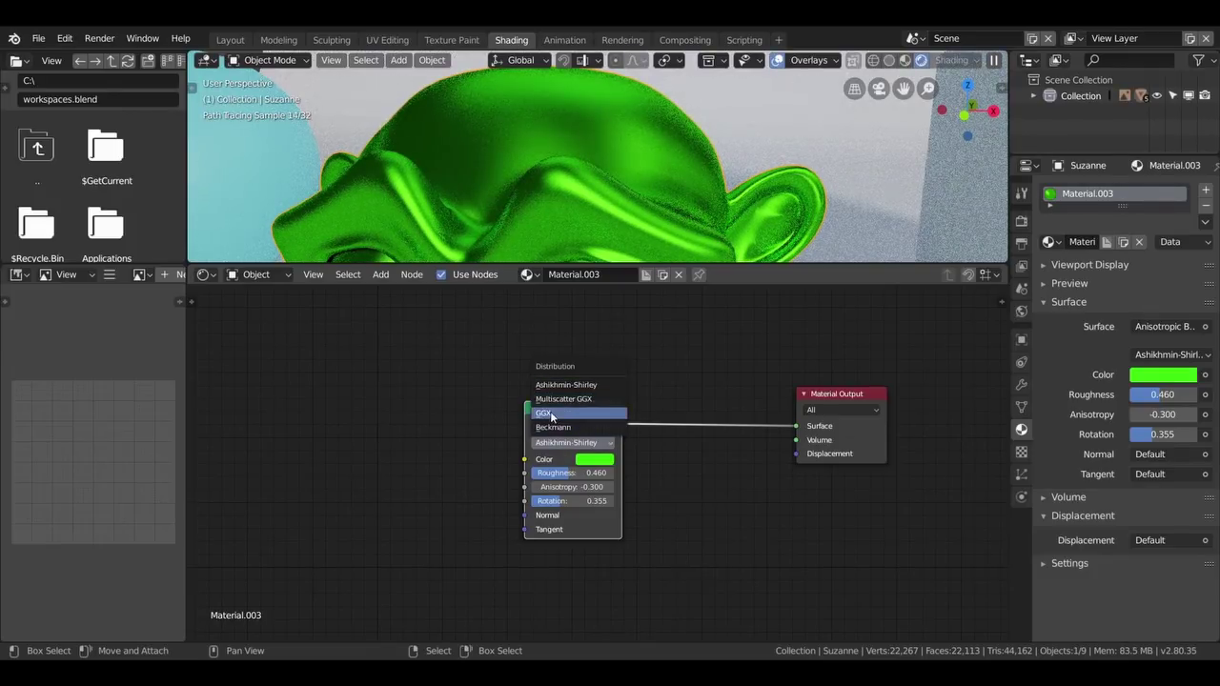
{"action": "left_click", "coordinate": [545, 413]}
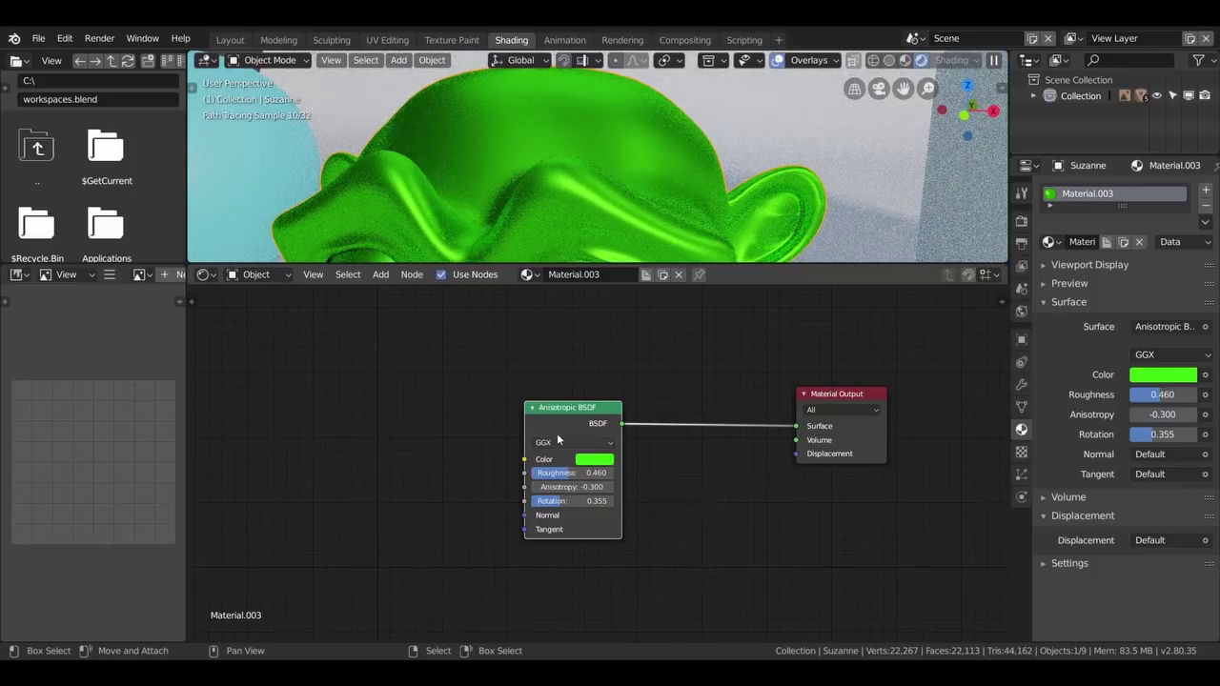
{"action": "left_click_drag", "start_coordinate": [557, 451], "coordinate": [608, 391]}
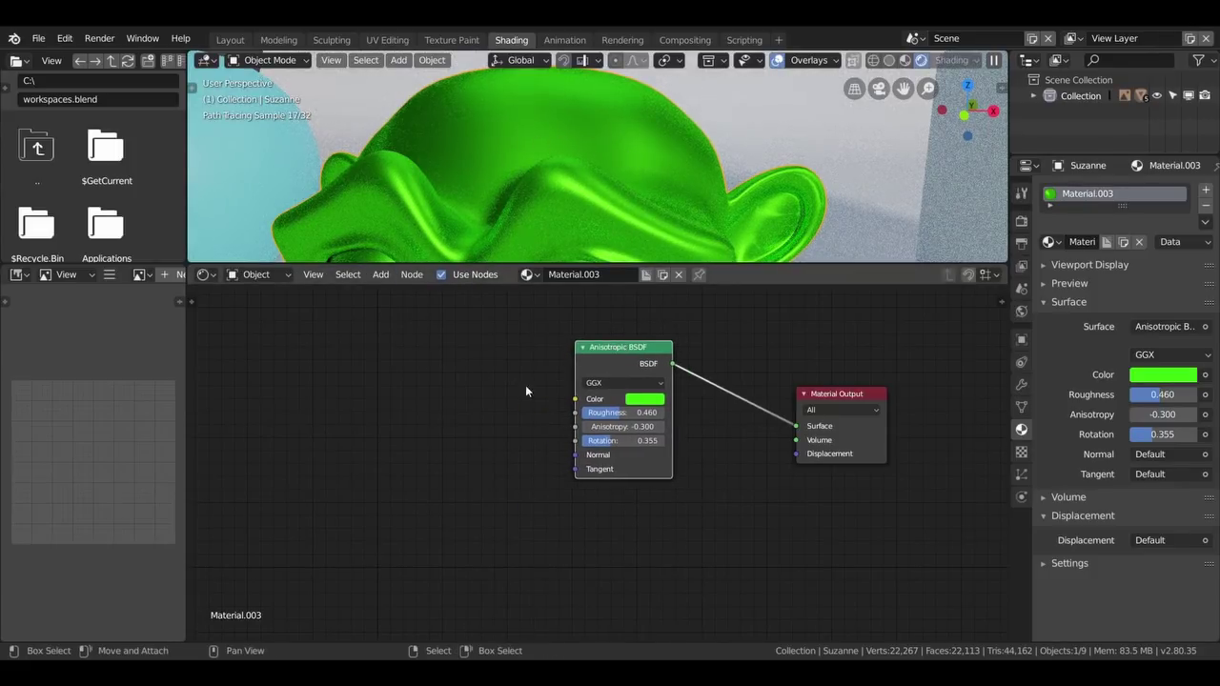
Step: Add a Brick Texture and link its Color to the Anisotropic BSDF's Color
{"action": "key", "text": "shift+a"}
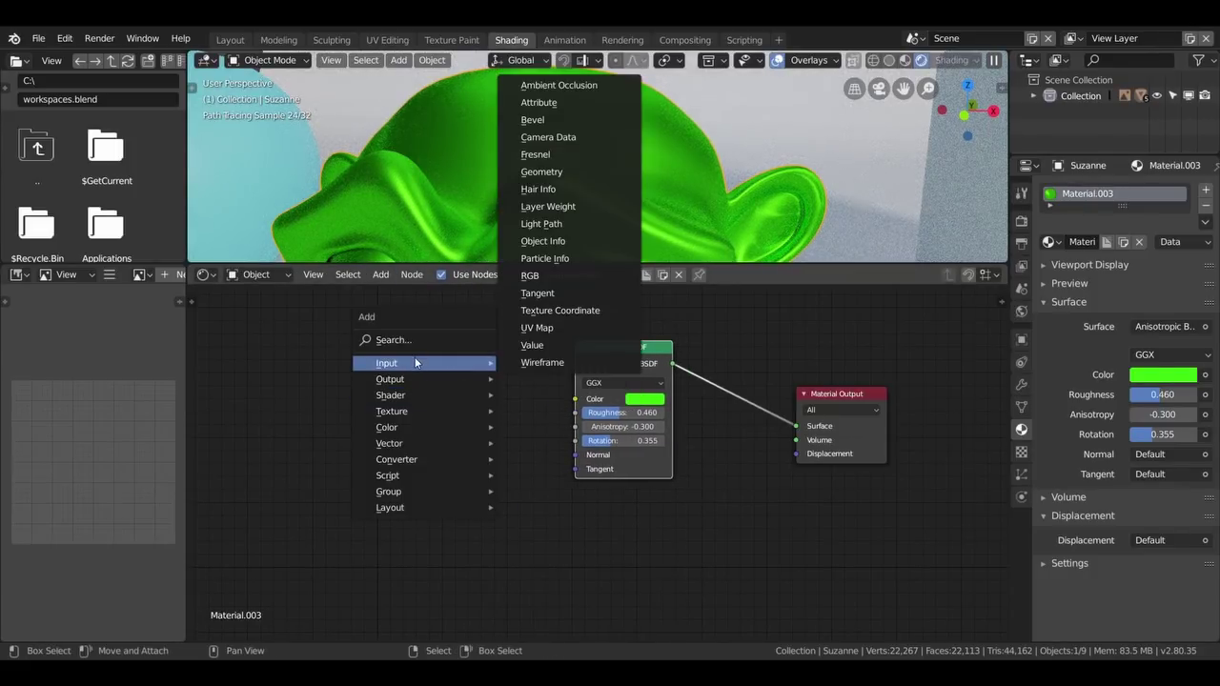
{"action": "mouse_move", "coordinate": [392, 411]}
{"action": "left_click", "coordinate": [526, 411]}
{"action": "left_click", "coordinate": [416, 405]}
{"action": "left_click_drag", "start_coordinate": [416, 400], "coordinate": [574, 398]}
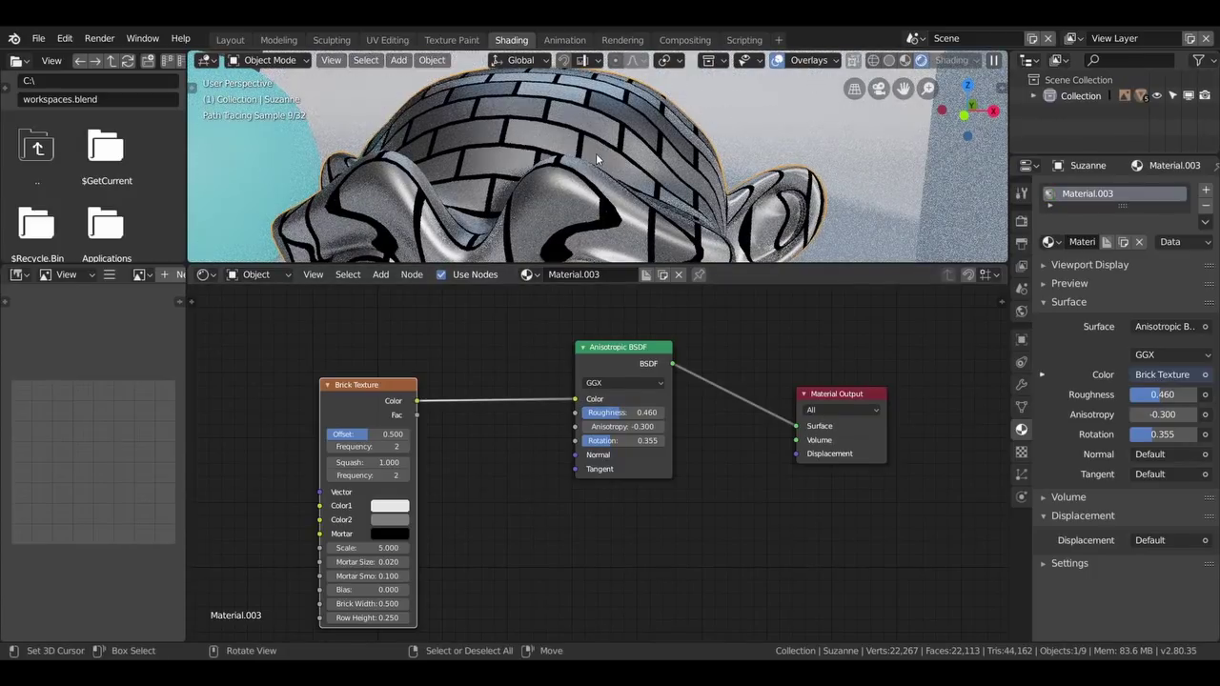
{"action": "mouse_move", "coordinate": [655, 212]}
{"action": "middle_mouse_down"}
{"action": "mouse_move", "coordinate": [469, 175]}
{"action": "mouse_move", "coordinate": [524, 167]}
{"action": "middle_mouse_up"}
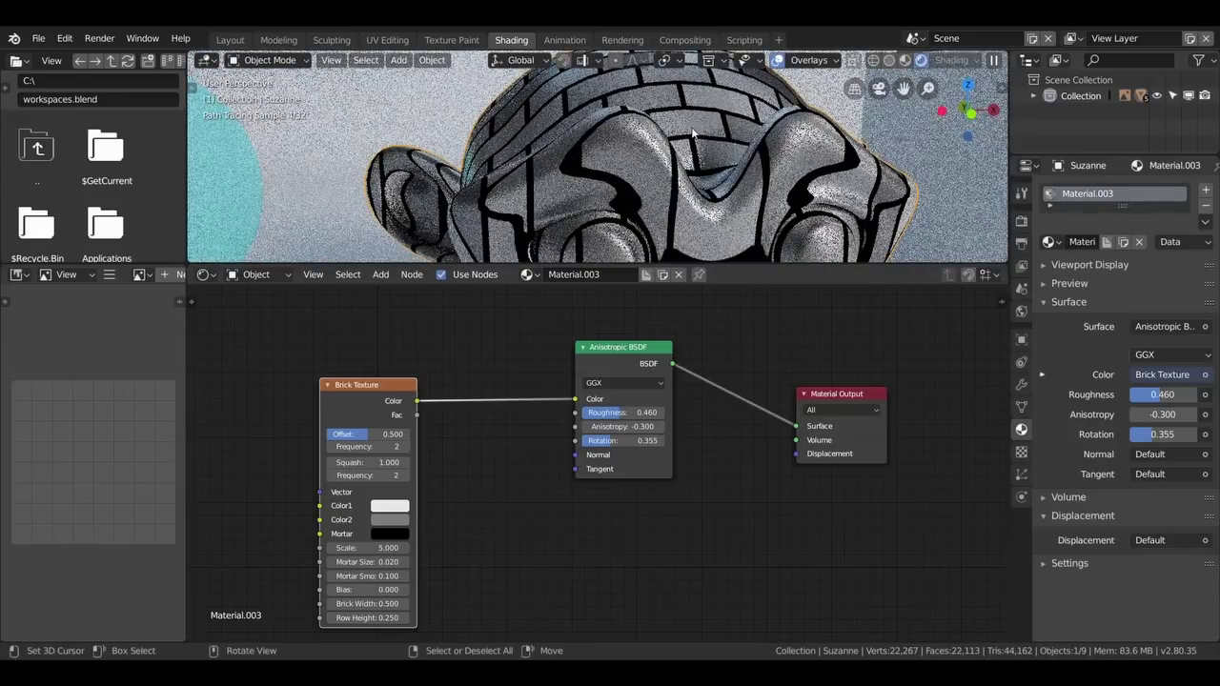
Step: Set the brick colours to green and brown with white mortar
{"action": "left_click", "coordinate": [390, 506]}
{"action": "left_click", "coordinate": [406, 364]}
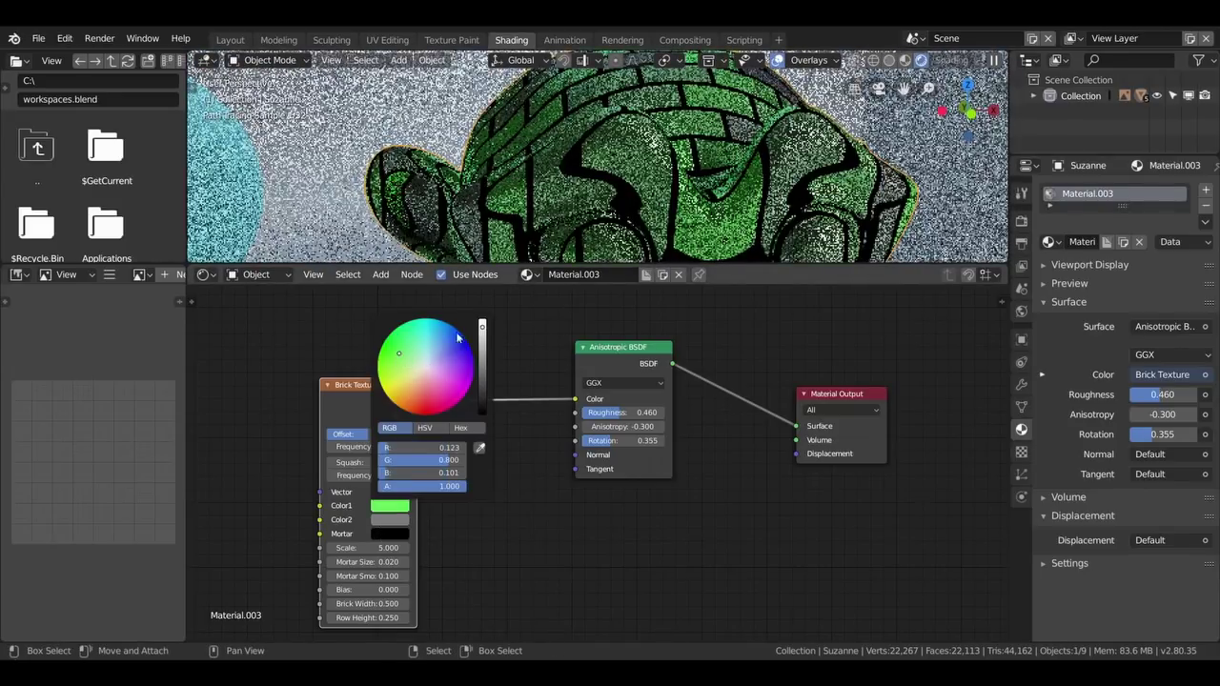
{"action": "left_click", "coordinate": [388, 522]}
{"action": "left_click", "coordinate": [414, 402]}
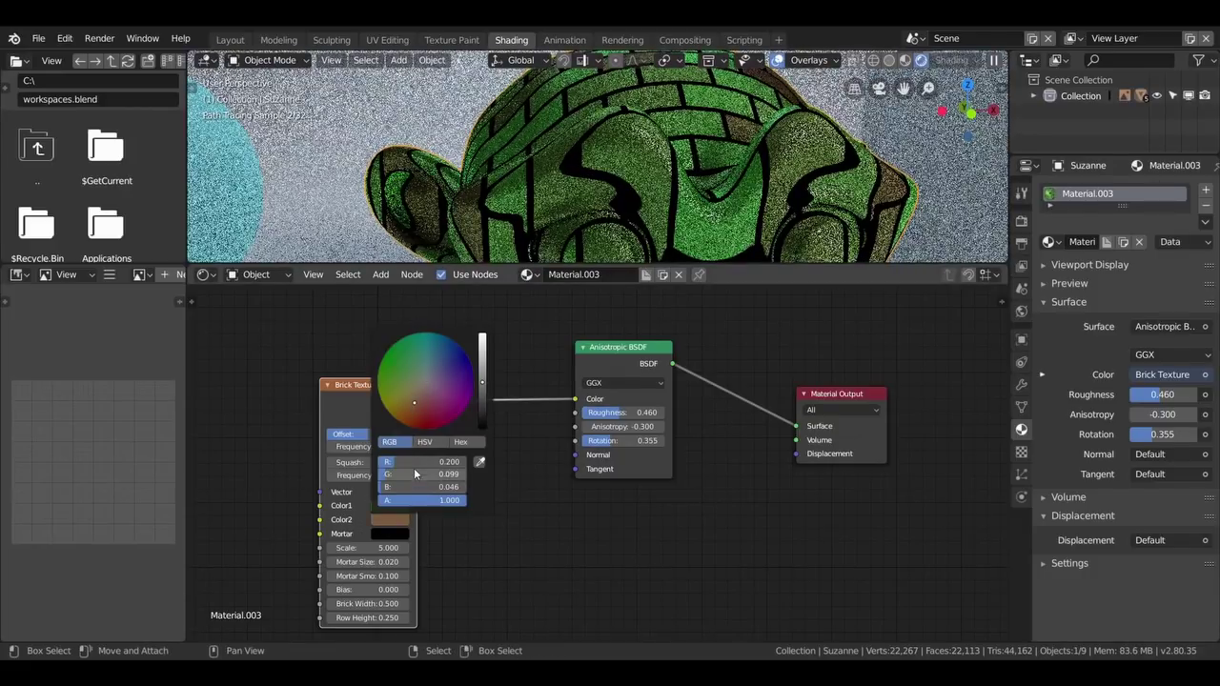
{"action": "left_click", "coordinate": [391, 530]}
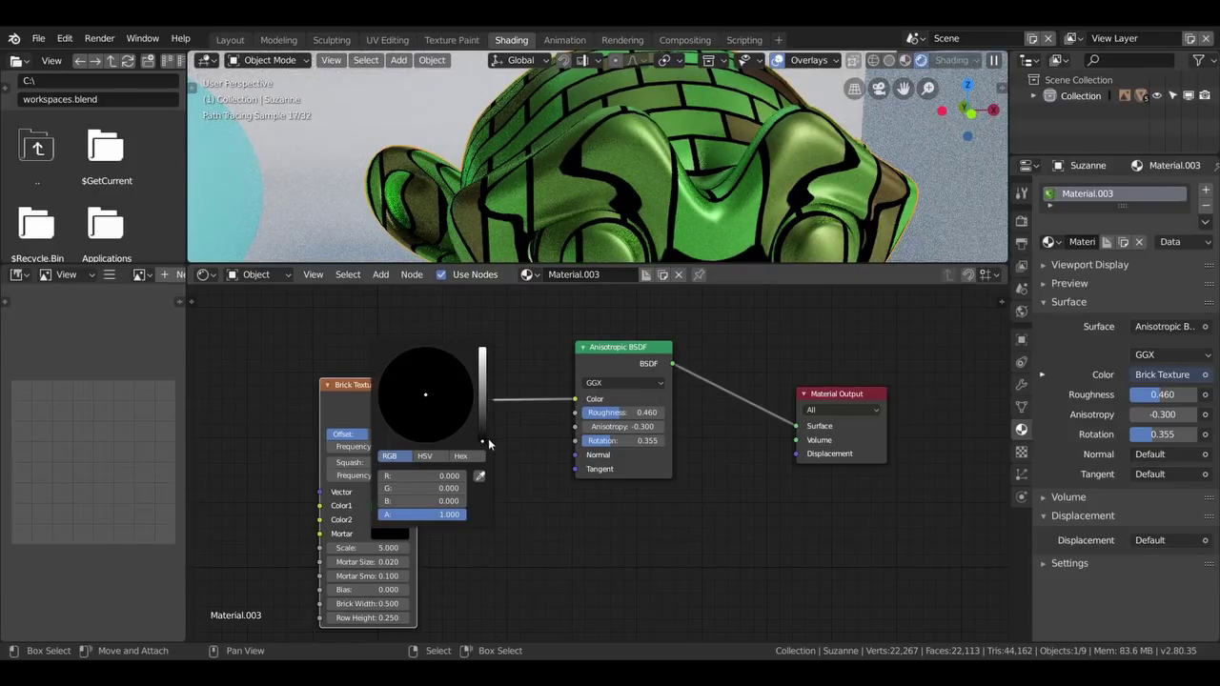
{"action": "left_click_drag", "start_coordinate": [483, 438], "coordinate": [483, 352]}
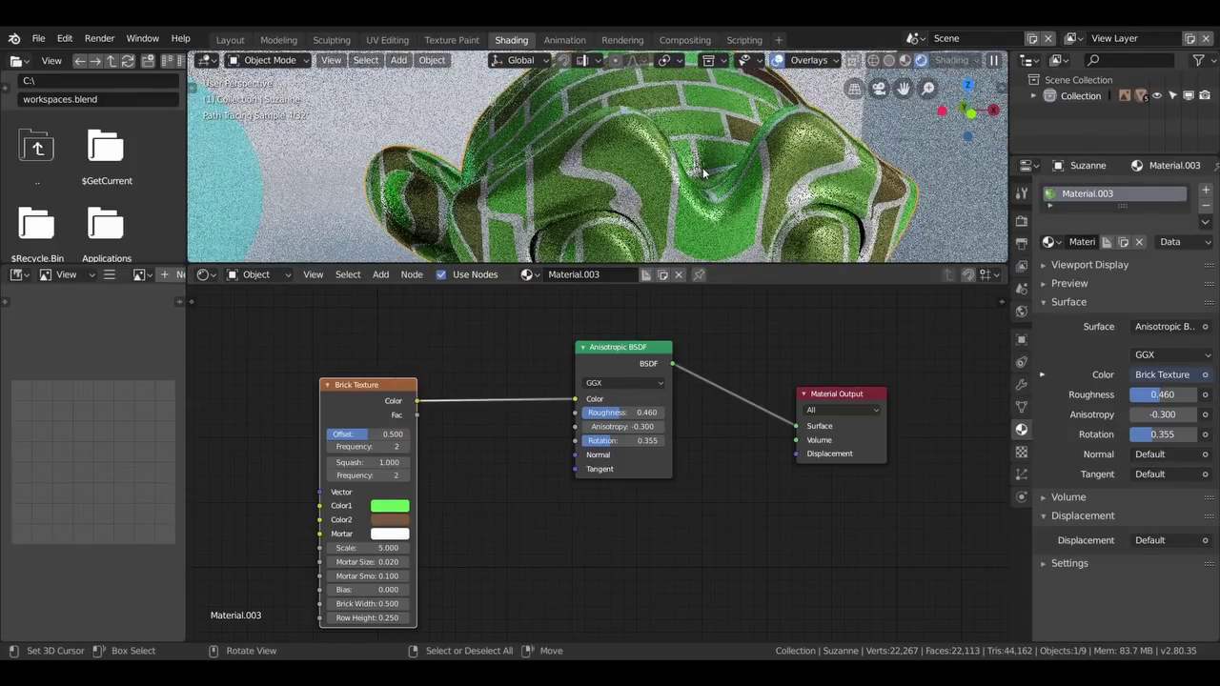
{"action": "scroll", "coordinate": [700, 168], "scroll_direction": "down", "scroll_amount": 3}
{"action": "scroll", "coordinate": [648, 178], "scroll_direction": "down", "scroll_amount": 2}
{"action": "scroll", "coordinate": [591, 187], "scroll_direction": "down", "scroll_amount": 1}
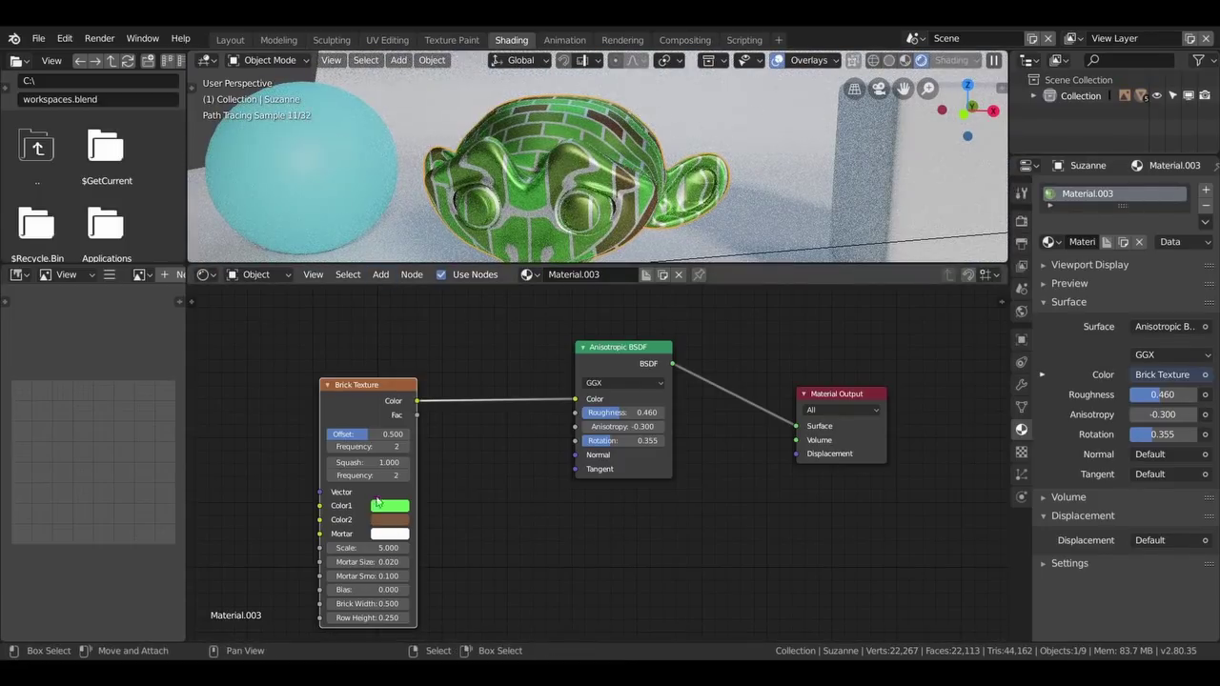
{"action": "mouse_move", "coordinate": [564, 138]}
{"action": "middle_mouse_down"}
{"action": "mouse_move", "coordinate": [563, 170]}
{"action": "mouse_move", "coordinate": [585, 165]}
{"action": "middle_mouse_up"}
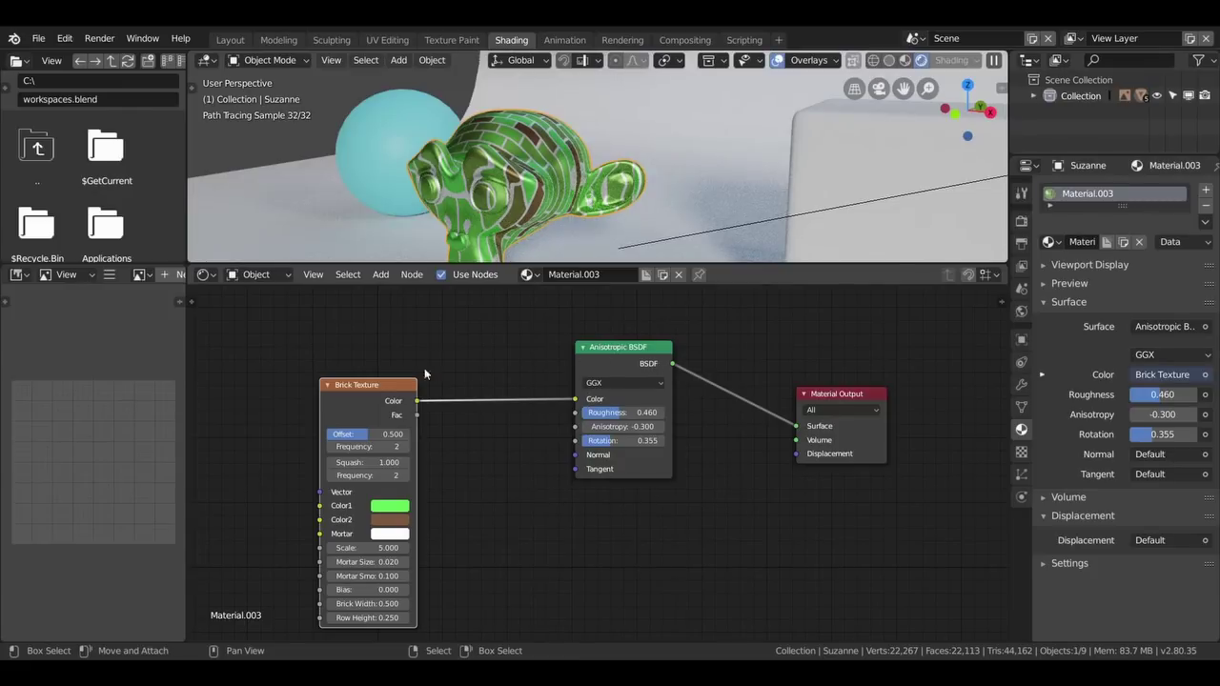
Step: Delete the Brick Texture and Anisotropic BSDF nodes, then bring up the Shift+A shader list
{"action": "key", "text": "Delete"}
{"action": "left_click", "coordinate": [572, 346]}
{"action": "key", "text": "Delete"}
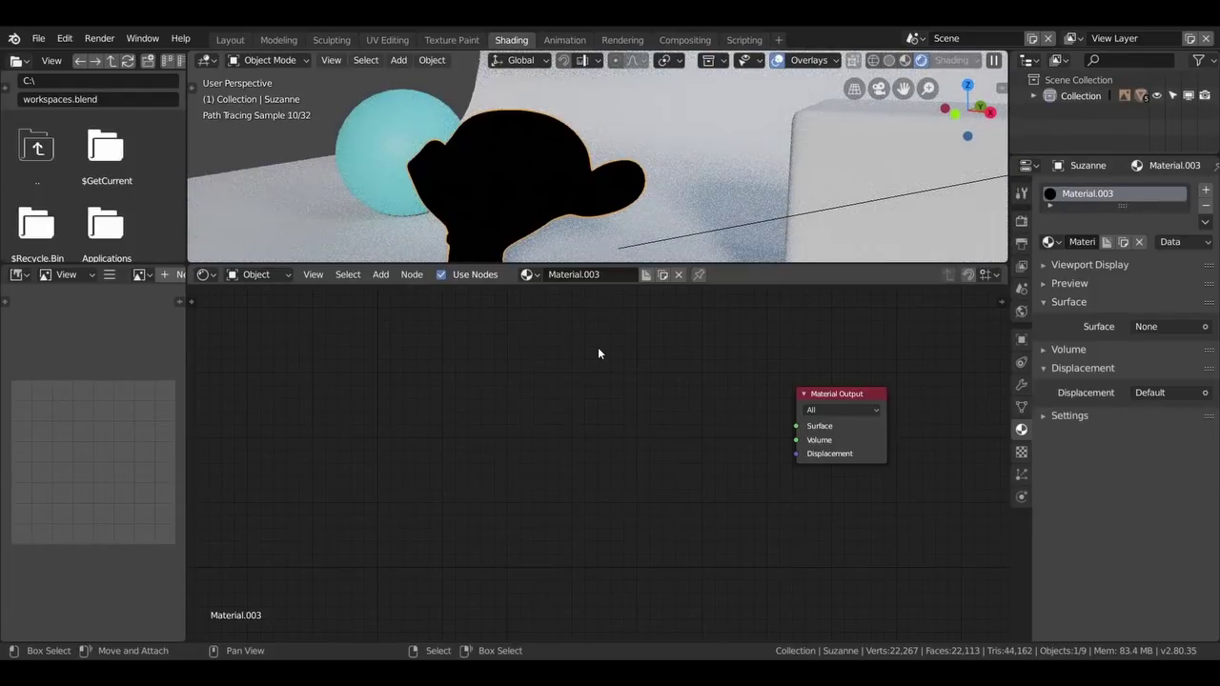
{"action": "key", "text": "shift+a"}
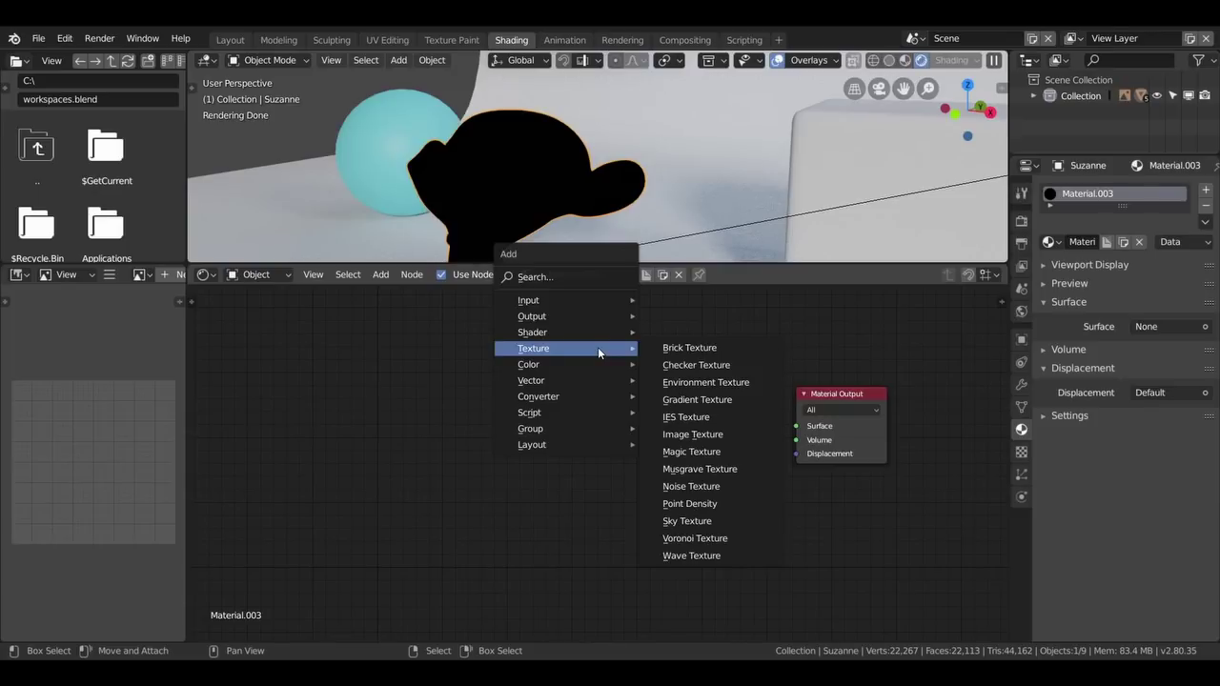
{"action": "key", "text": "shift+a"}
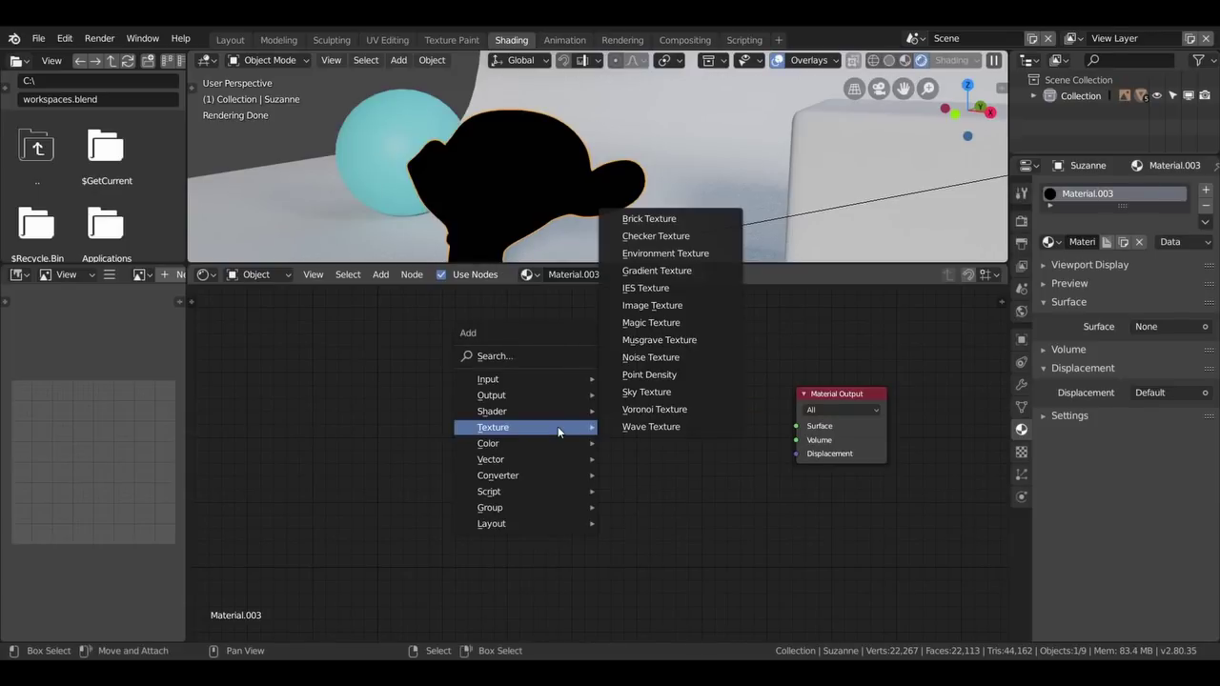
{"action": "mouse_move", "coordinate": [532, 332]}
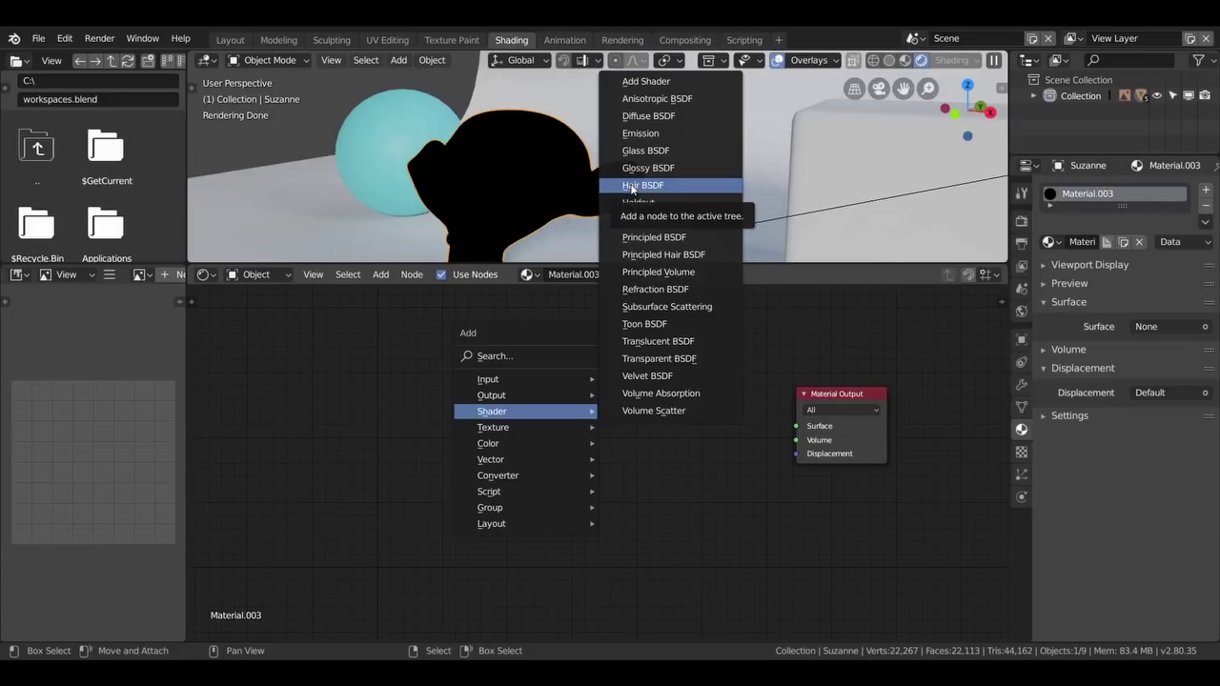
{"action": "key", "text": "shift+a"}
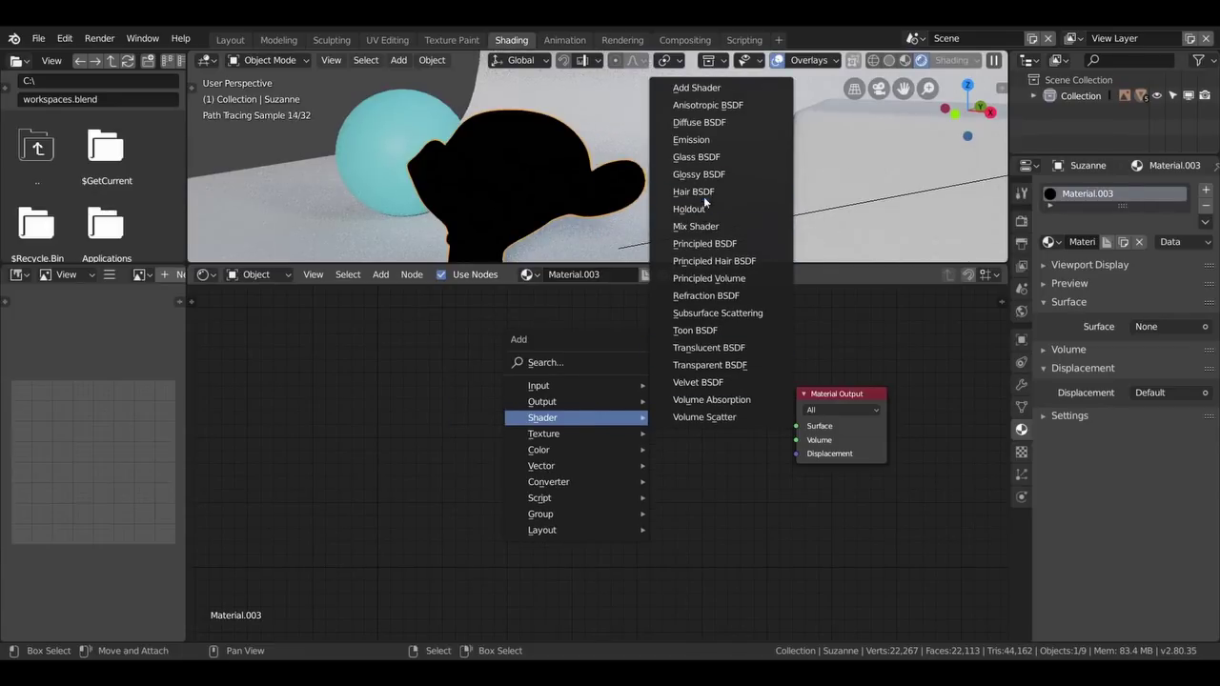
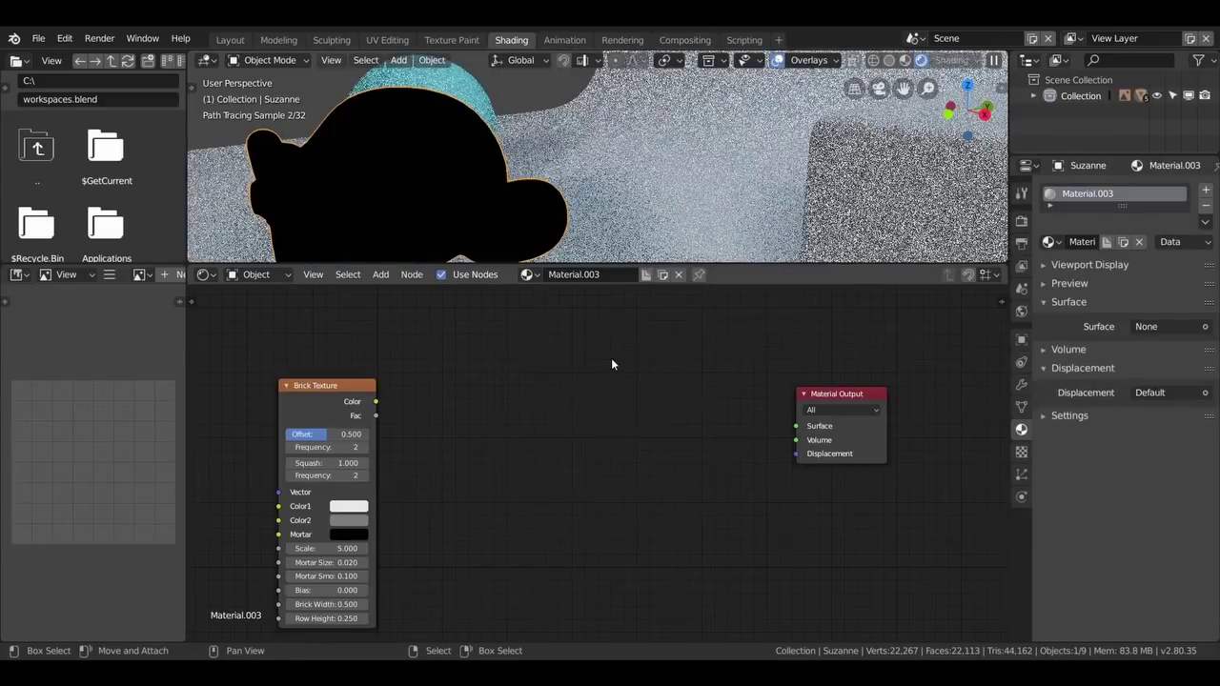
Step: Bring up the Add node menu twice on Material.003, now reduced to its Material Output
{"action": "key", "text": "shift+a"}
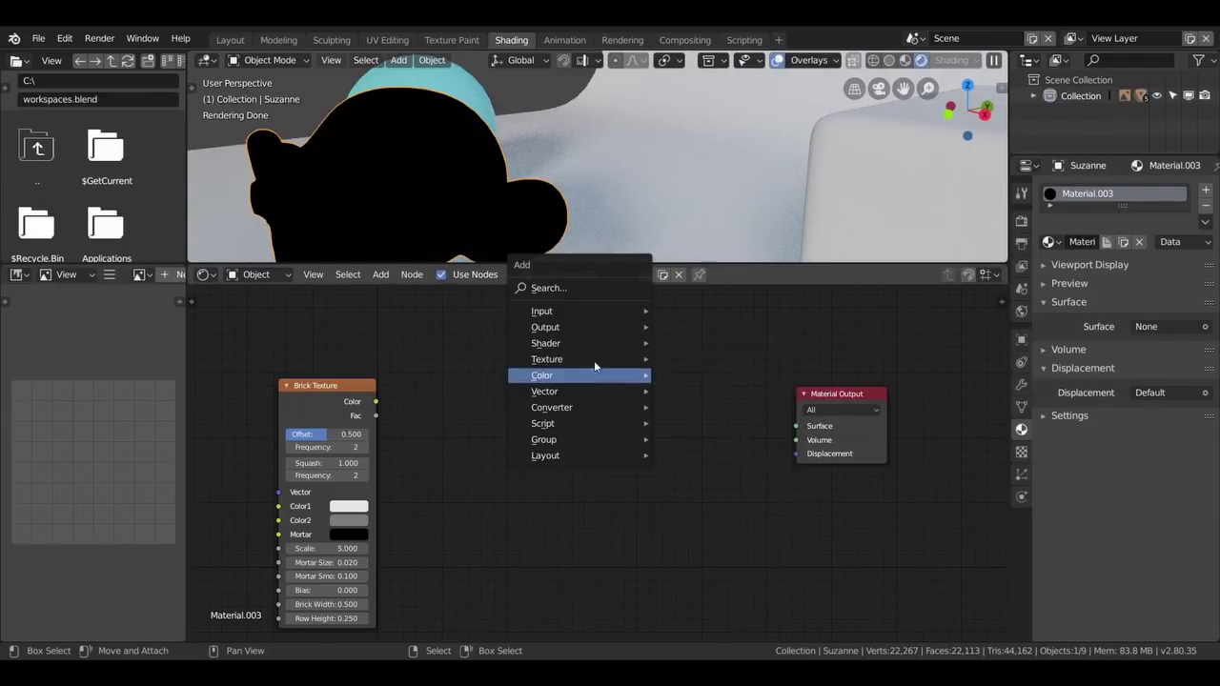
{"action": "mouse_move", "coordinate": [546, 343]}
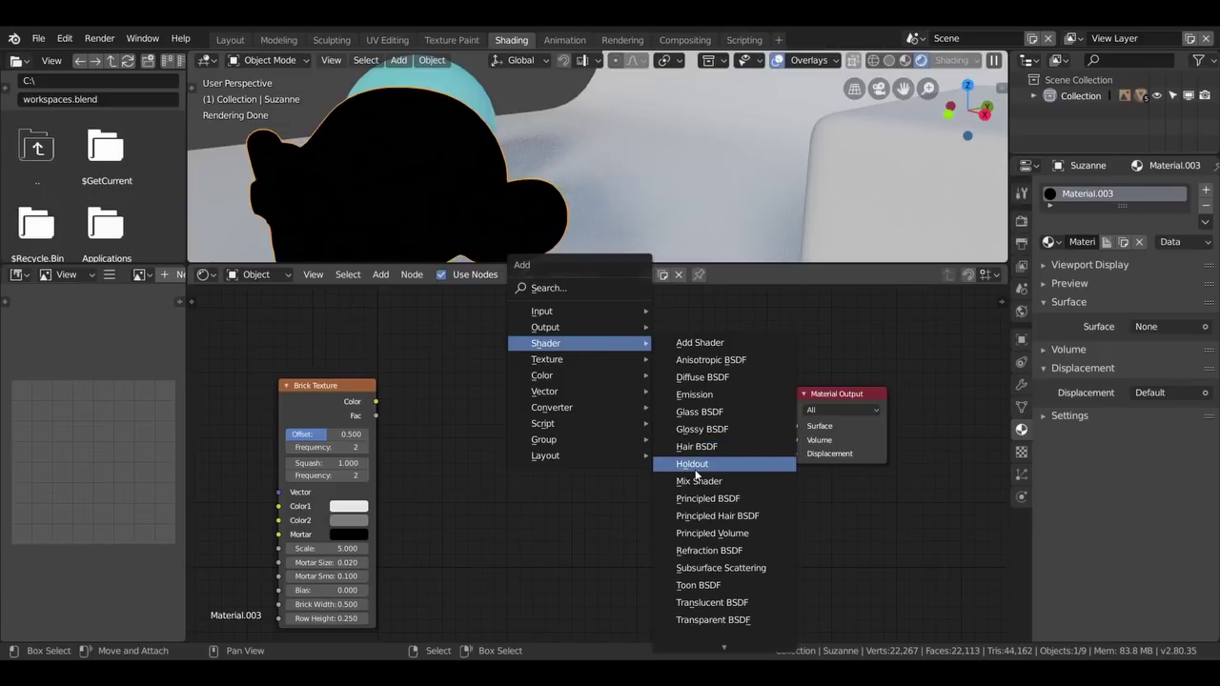
{"action": "key", "text": "shift+a"}
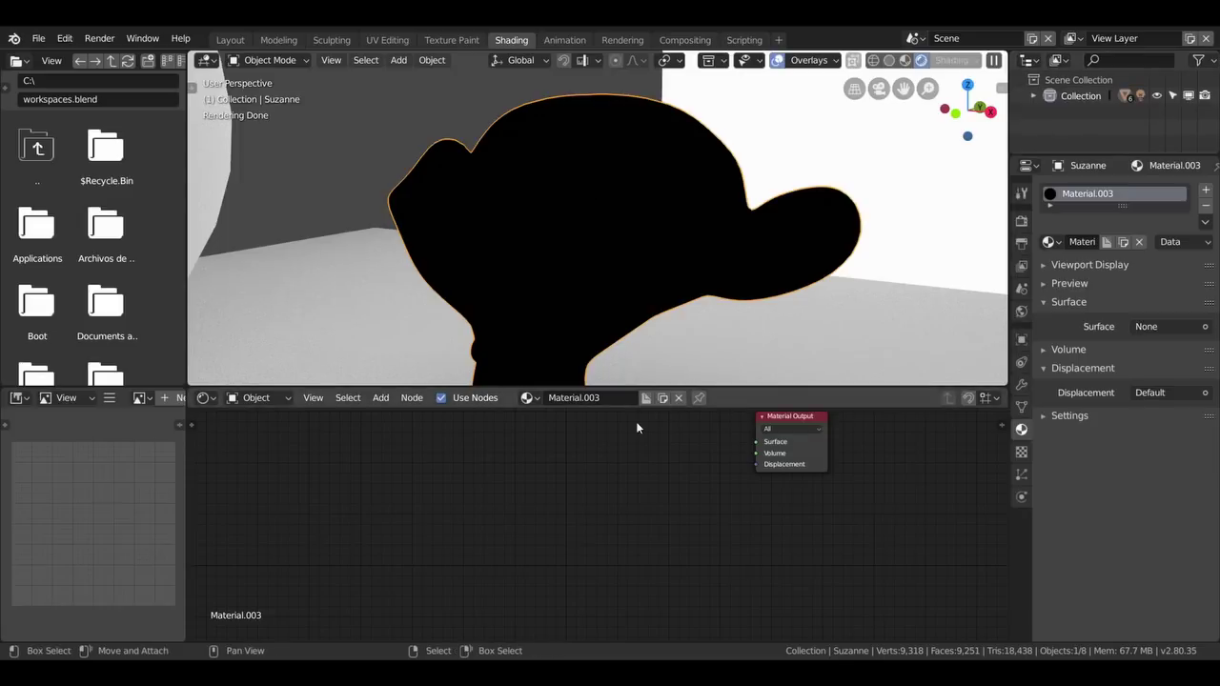
Step: Add a Toon BSDF left of Material Output and wire its BSDF into the Surface input
{"action": "left_click_drag", "start_coordinate": [799, 422], "coordinate": [799, 470]}
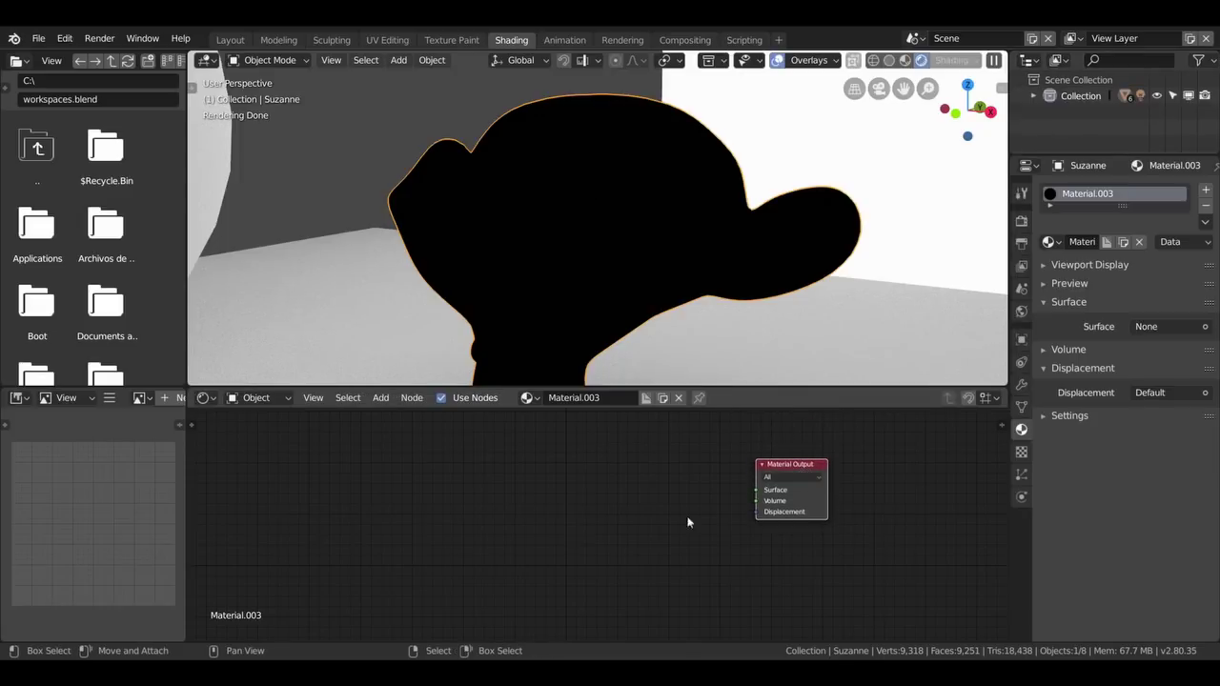
{"action": "key", "text": "shift+a"}
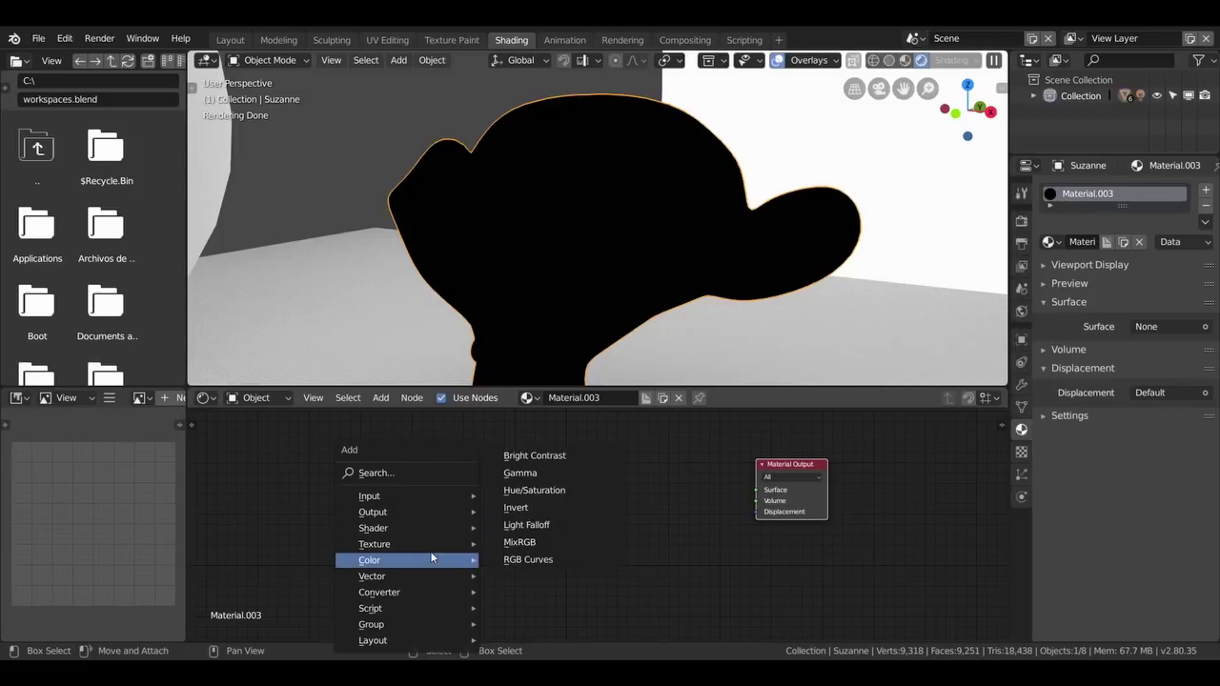
{"action": "mouse_move", "coordinate": [374, 528]}
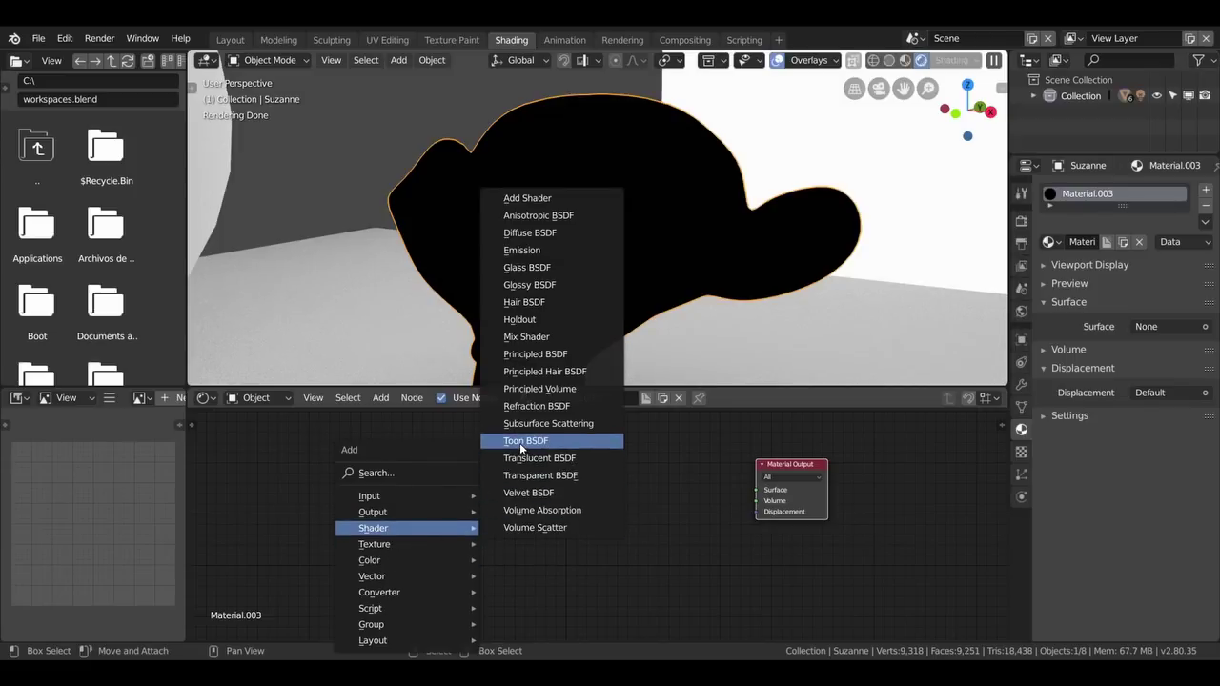
{"action": "left_click", "coordinate": [532, 442]}
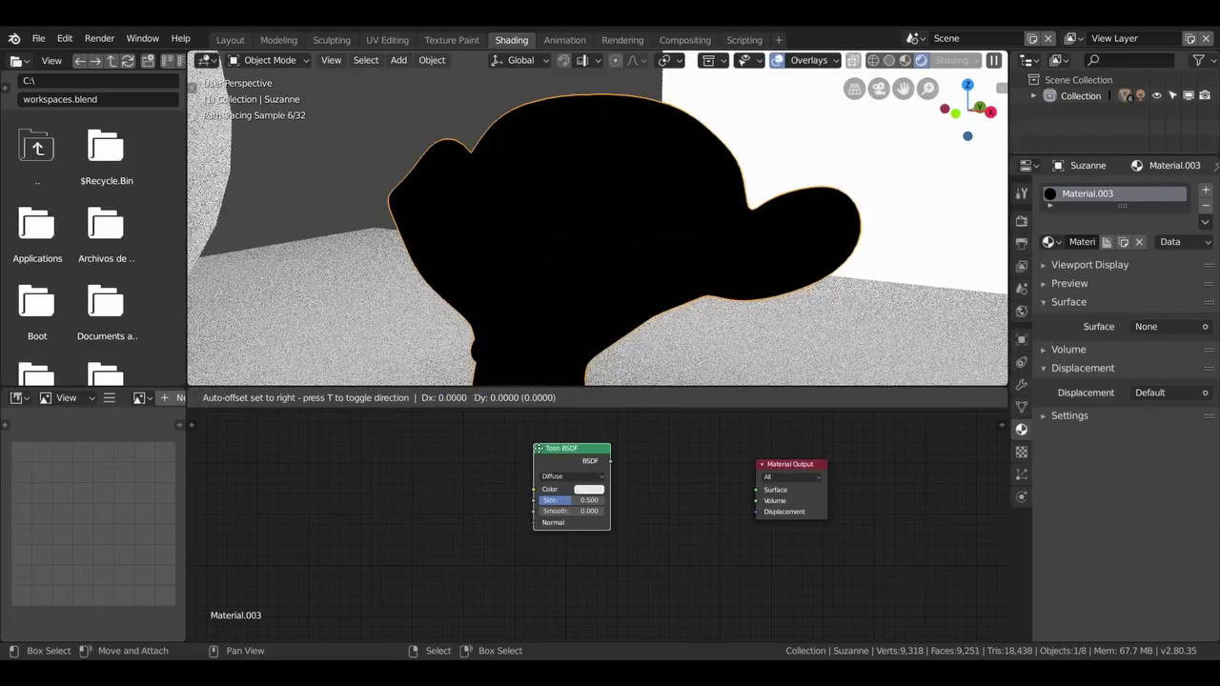
{"action": "left_click", "coordinate": [565, 448]}
{"action": "left_click_drag", "start_coordinate": [570, 454], "coordinate": [534, 454]}
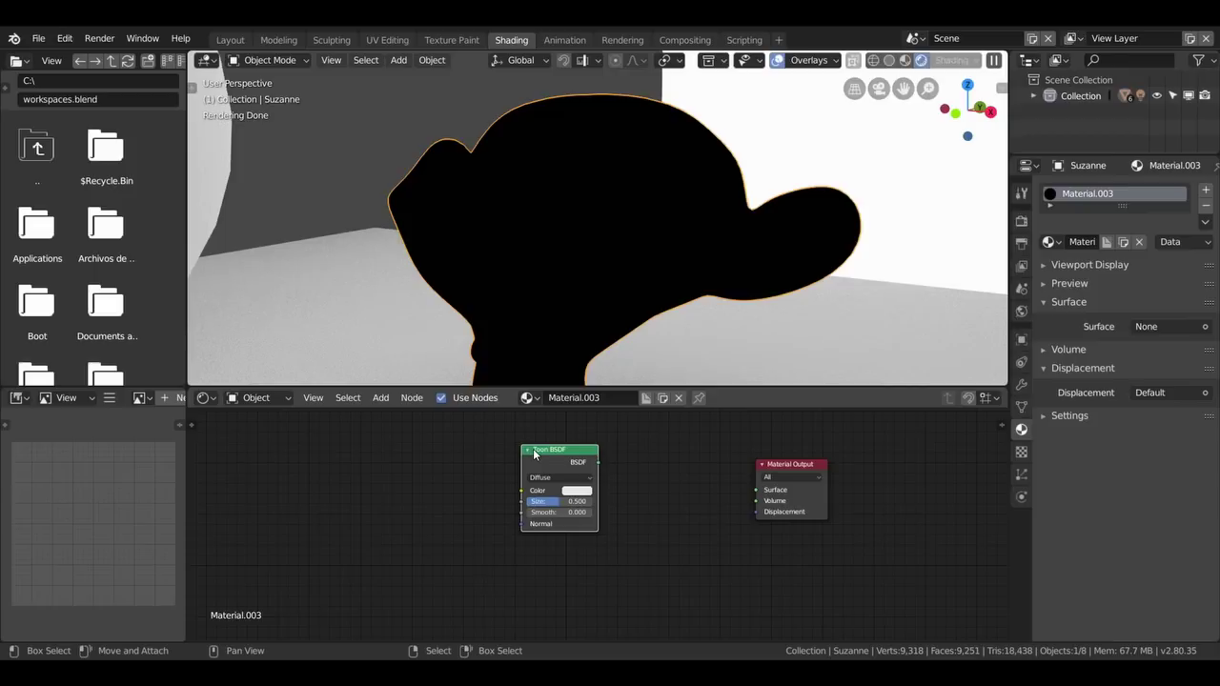
{"action": "left_click_drag", "start_coordinate": [547, 453], "coordinate": [555, 464]}
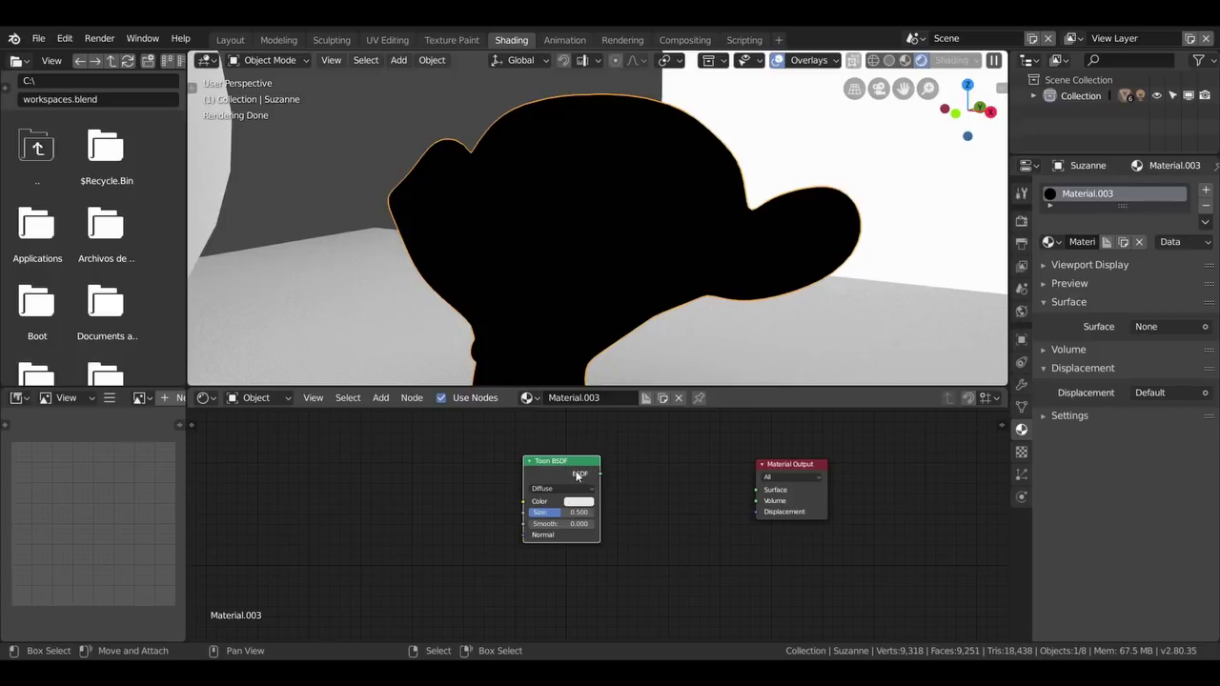
{"action": "key", "text": "shift+a"}
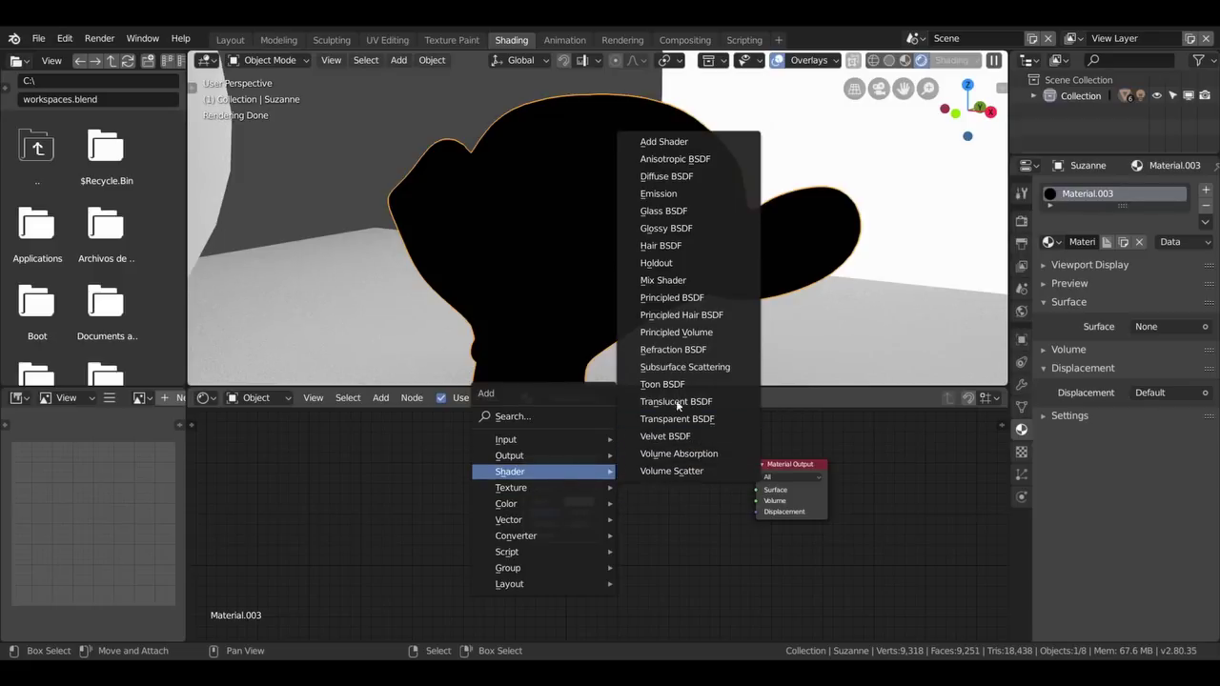
{"action": "left_click", "coordinate": [667, 389]}
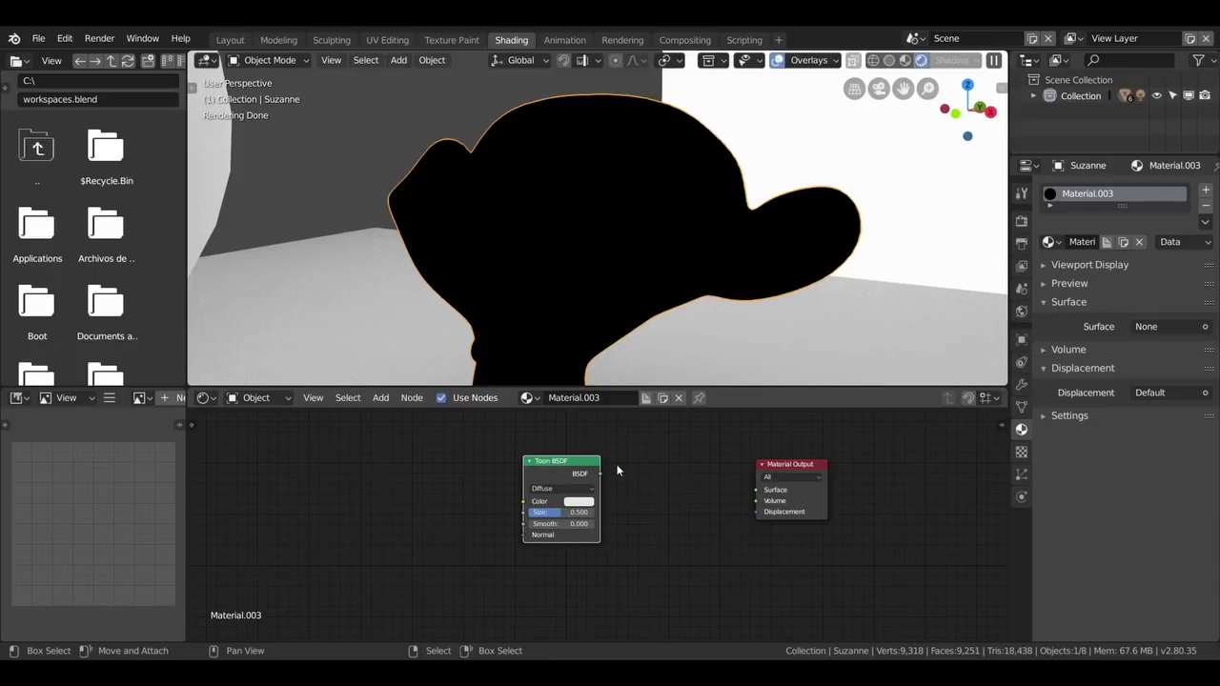
{"action": "left_click_drag", "start_coordinate": [599, 473], "coordinate": [758, 490]}
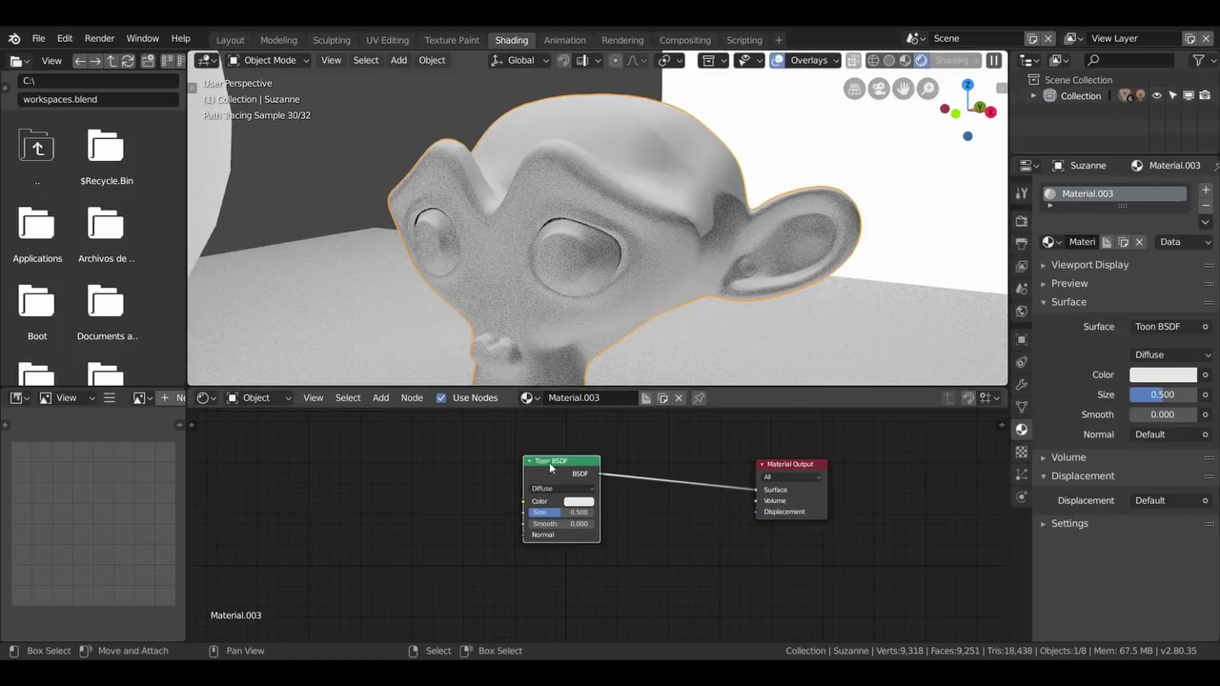
Step: Try the Toon BSDF Component as Glossy, then set it back to Diffuse
{"action": "left_click_drag", "start_coordinate": [555, 463], "coordinate": [569, 464]}
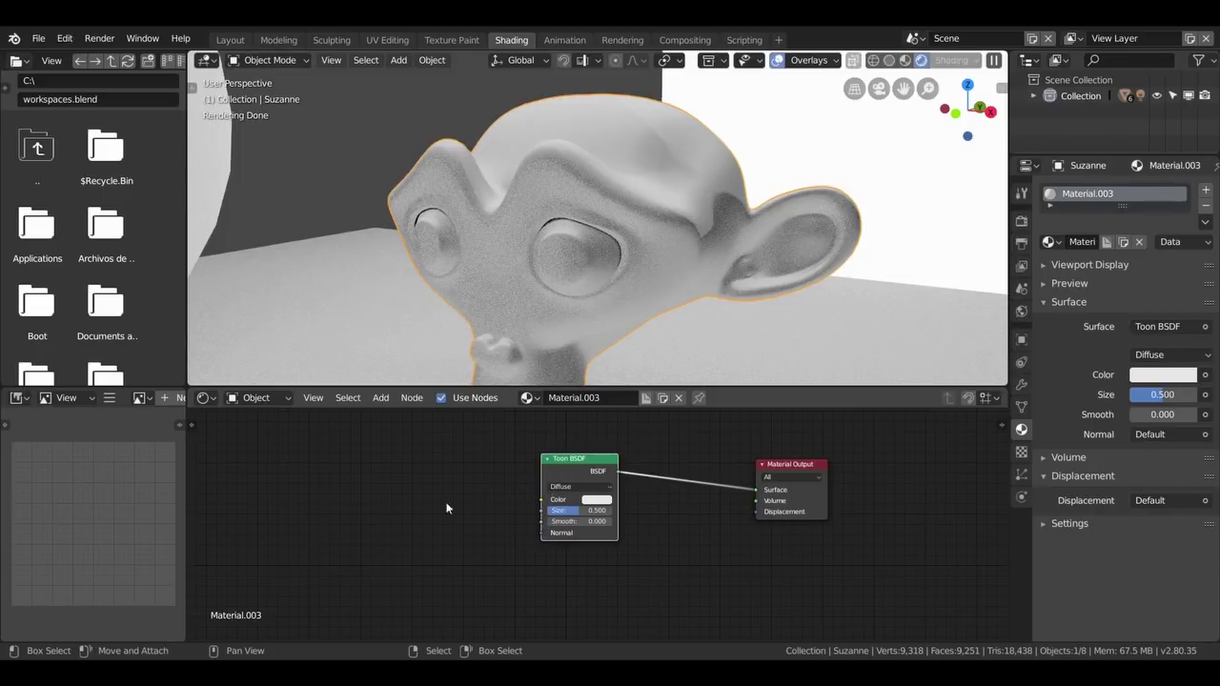
{"action": "left_click", "coordinate": [580, 487]}
{"action": "left_click", "coordinate": [581, 464]}
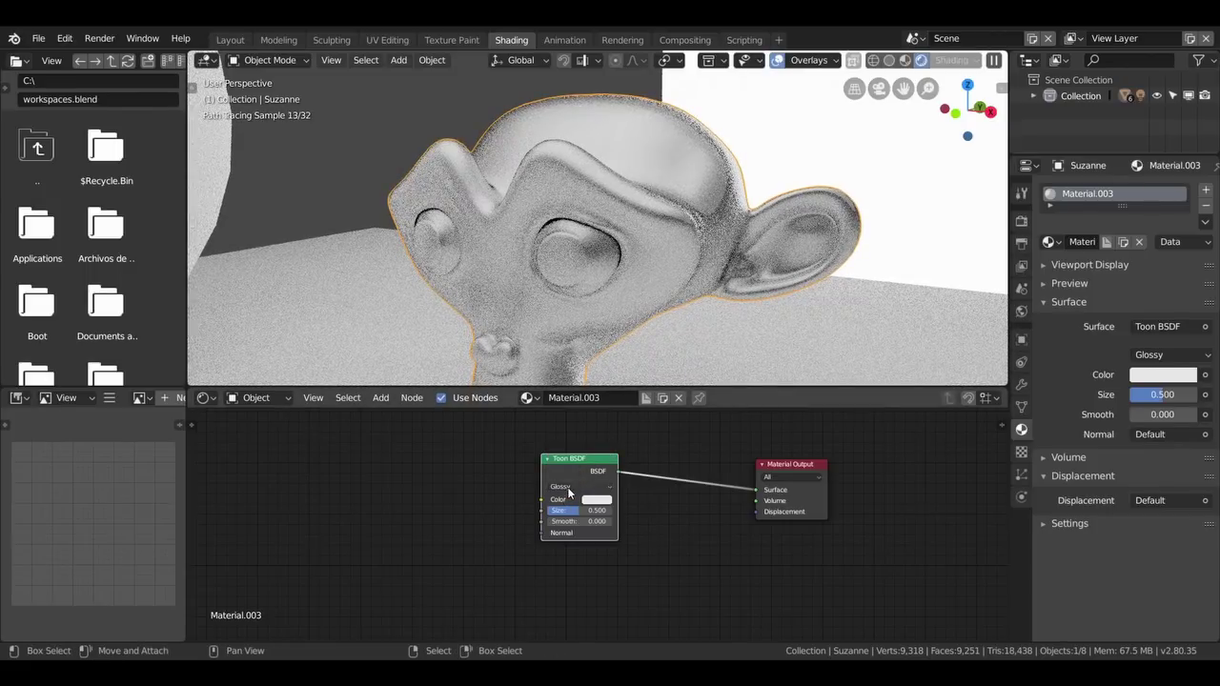
{"action": "left_click", "coordinate": [569, 489]}
{"action": "left_click", "coordinate": [574, 477]}
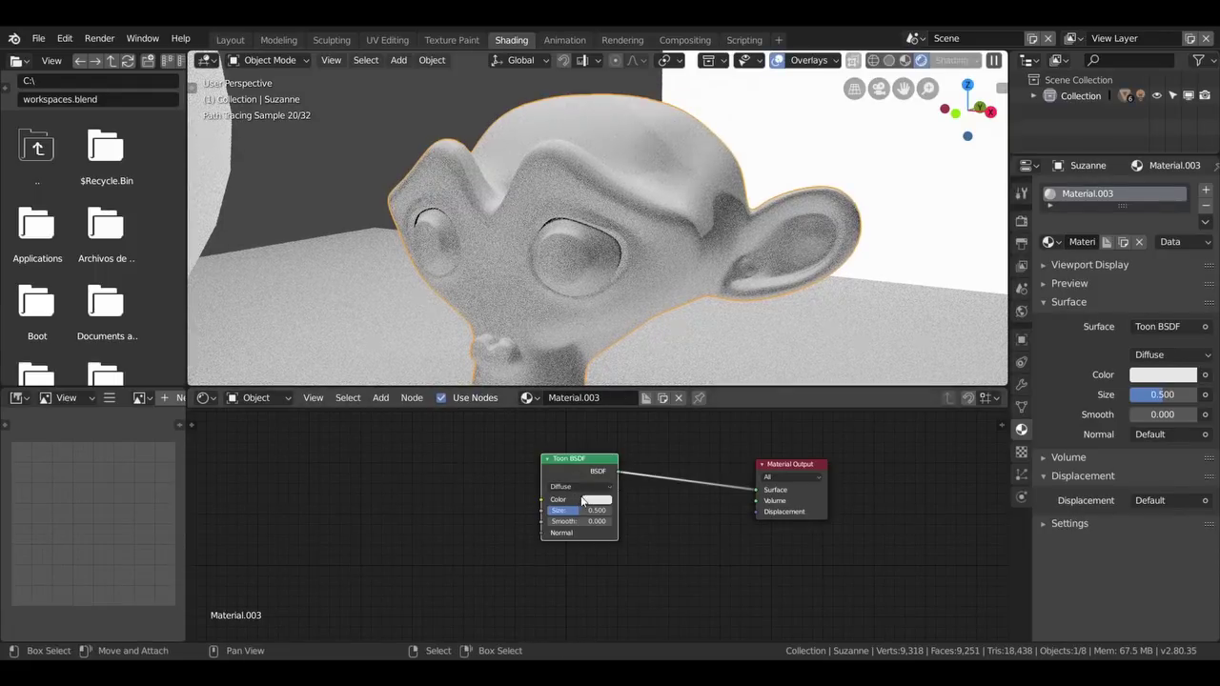
{"action": "left_click_drag", "start_coordinate": [580, 467], "coordinate": [581, 480]}
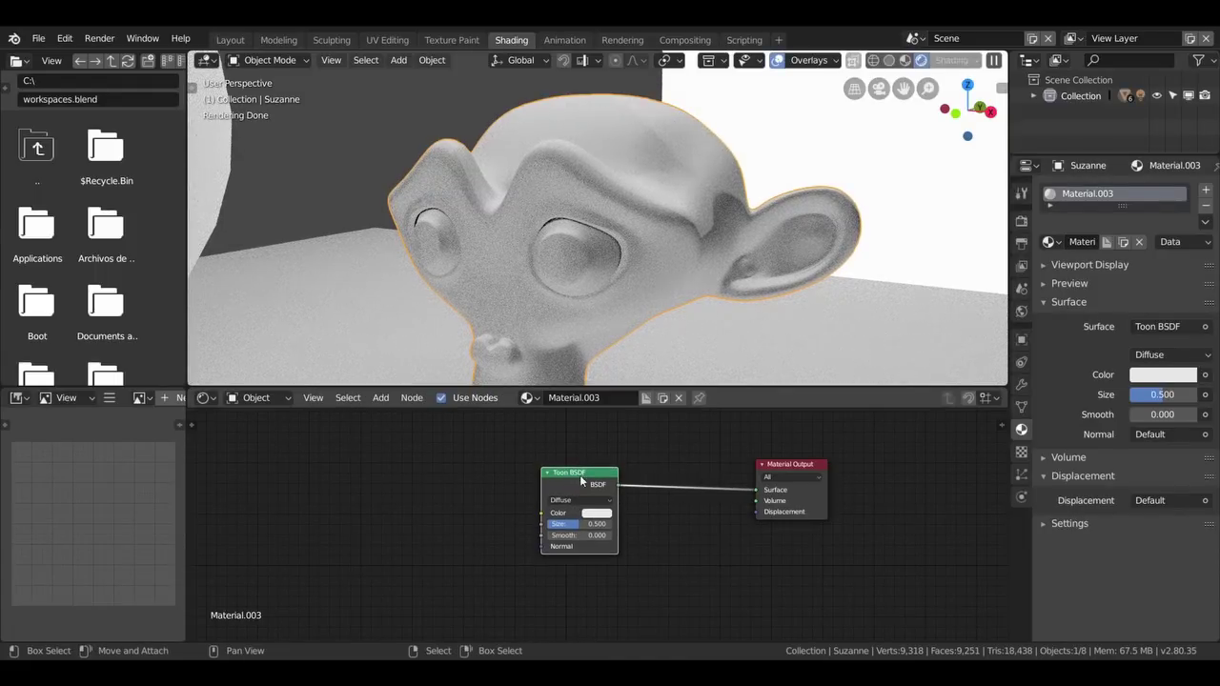
Step: Set the Toon BSDF Size to 1.000 and view Suzanne from another angle
{"action": "left_click", "coordinate": [584, 523]}
{"action": "type", "text": "1"}
{"action": "key", "text": "Return"}
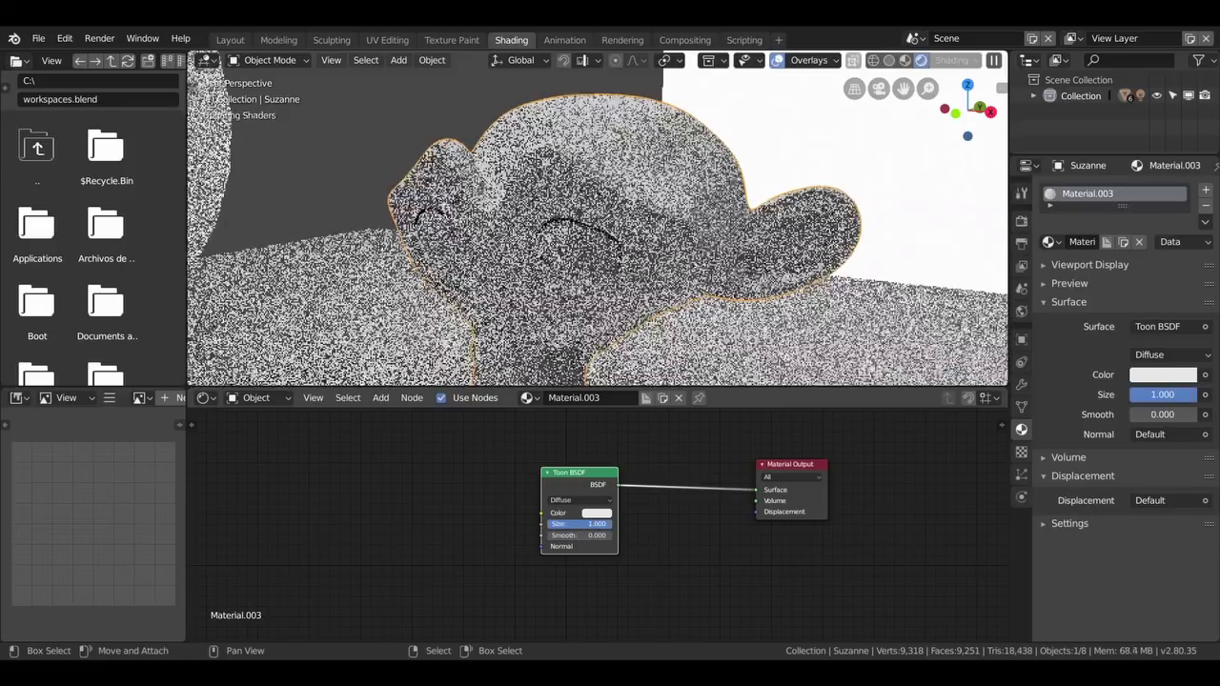
{"action": "scroll", "coordinate": [640, 121], "scroll_direction": "down", "scroll_amount": 1}
{"action": "scroll", "coordinate": [583, 243], "scroll_direction": "down", "scroll_amount": 3}
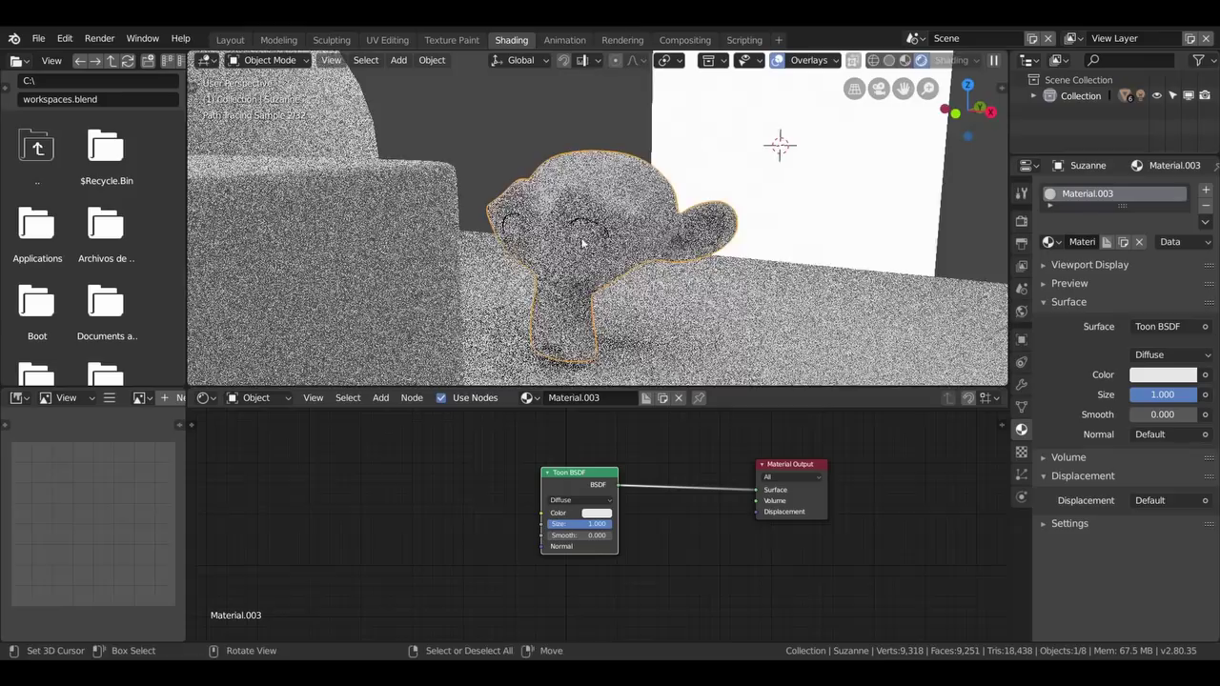
{"action": "middle_click_drag", "start_coordinate": [583, 243], "coordinate": [570, 252]}
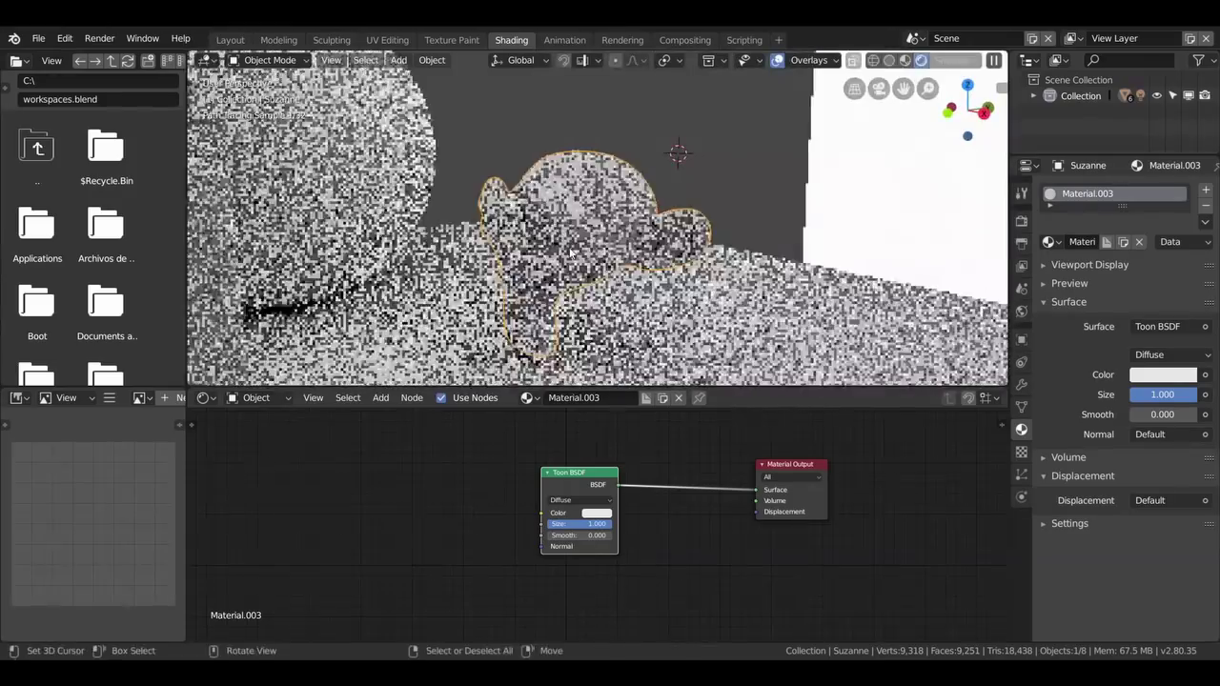
Step: Make the Toon BSDF colour green and set its Size to 0.070
{"action": "left_click", "coordinate": [596, 513]}
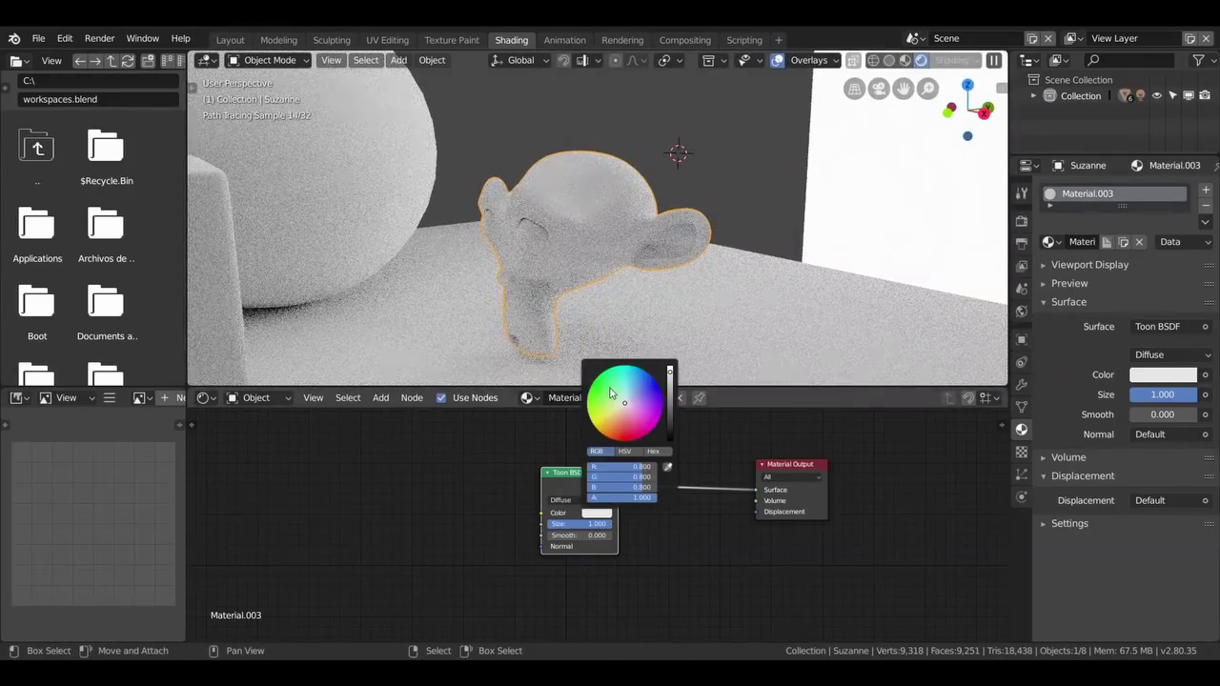
{"action": "left_click", "coordinate": [611, 393]}
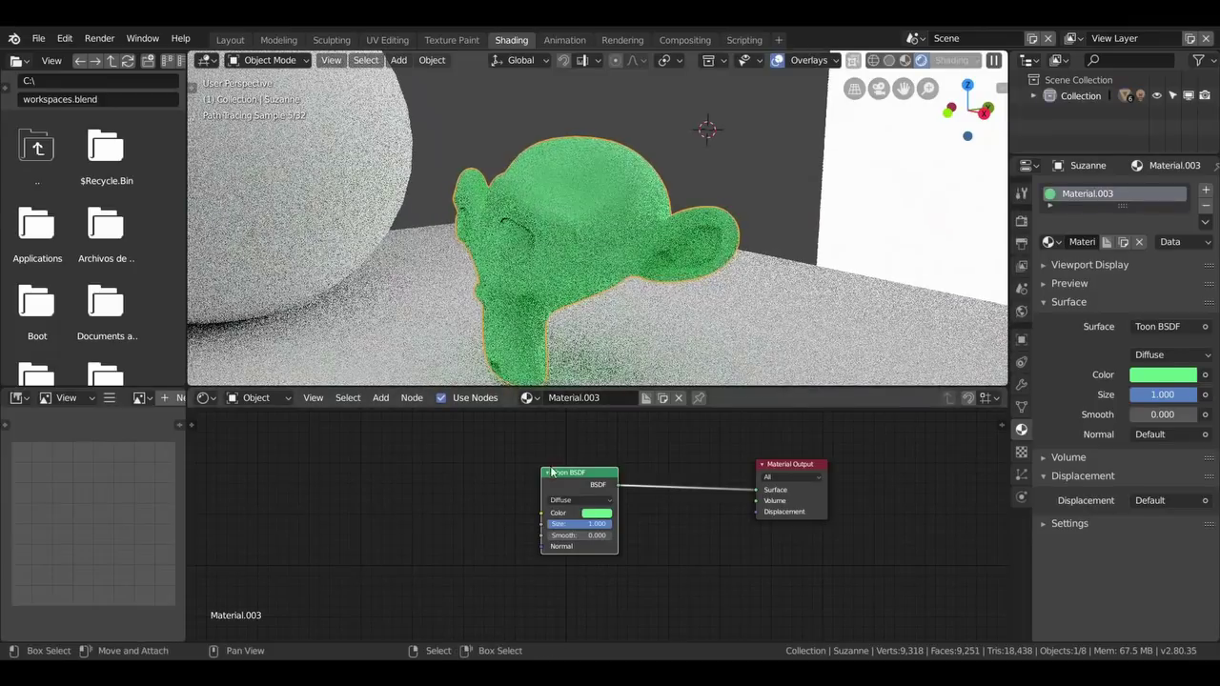
{"action": "middle_click_drag", "start_coordinate": [507, 278], "coordinate": [472, 216]}
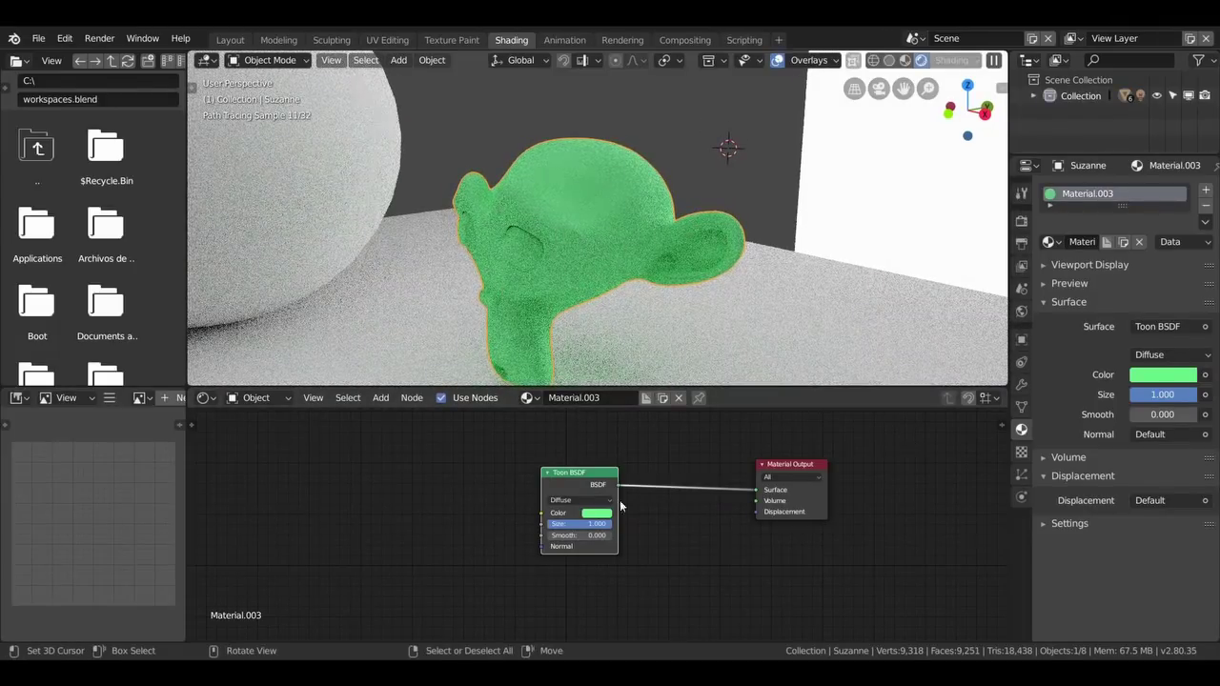
{"action": "key", "text": "BackSpace"}
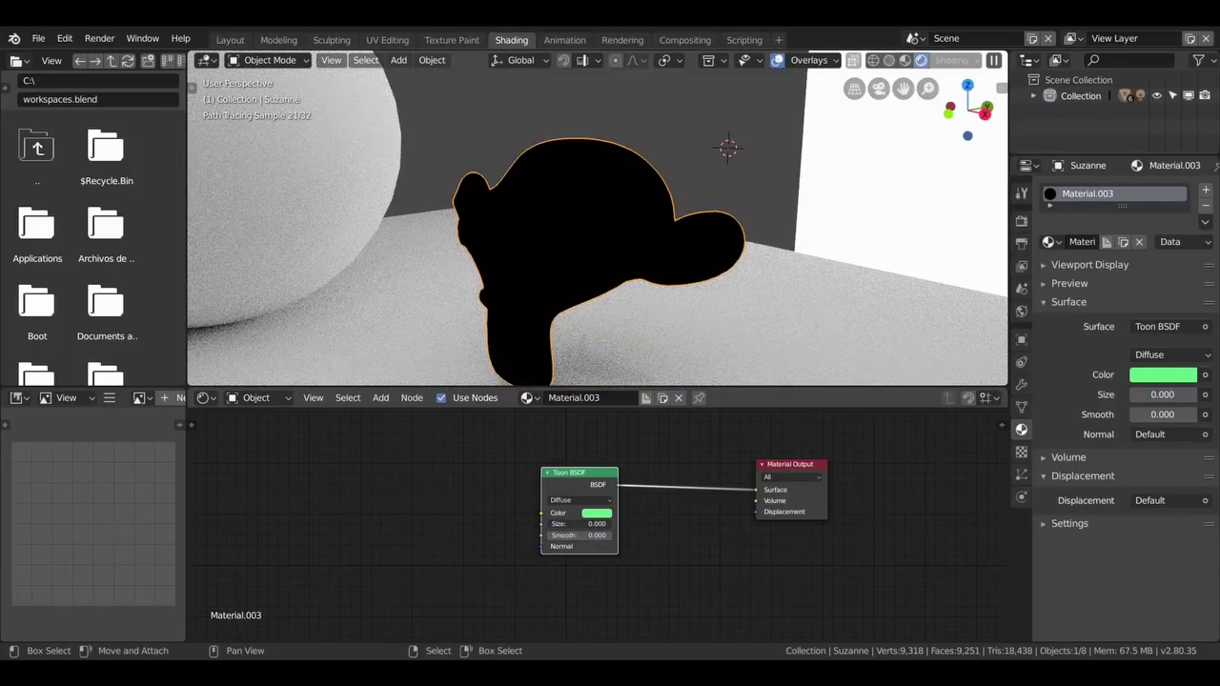
{"action": "left_click", "coordinate": [1161, 394]}
{"action": "type", "text": "0.07"}
{"action": "key", "text": "Return"}
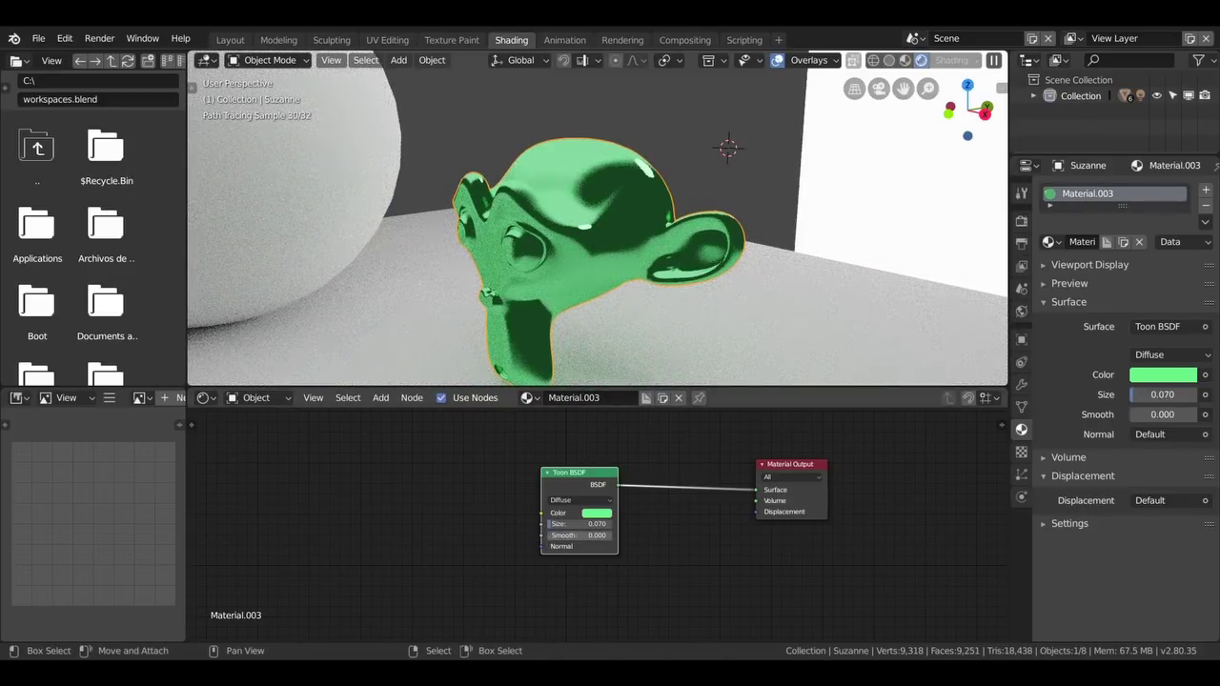
Step: Drag the Toon BSDF Smooth up to 1.000, then back down to 0.000
{"action": "left_click_drag", "start_coordinate": [567, 534], "coordinate": [609, 534]}
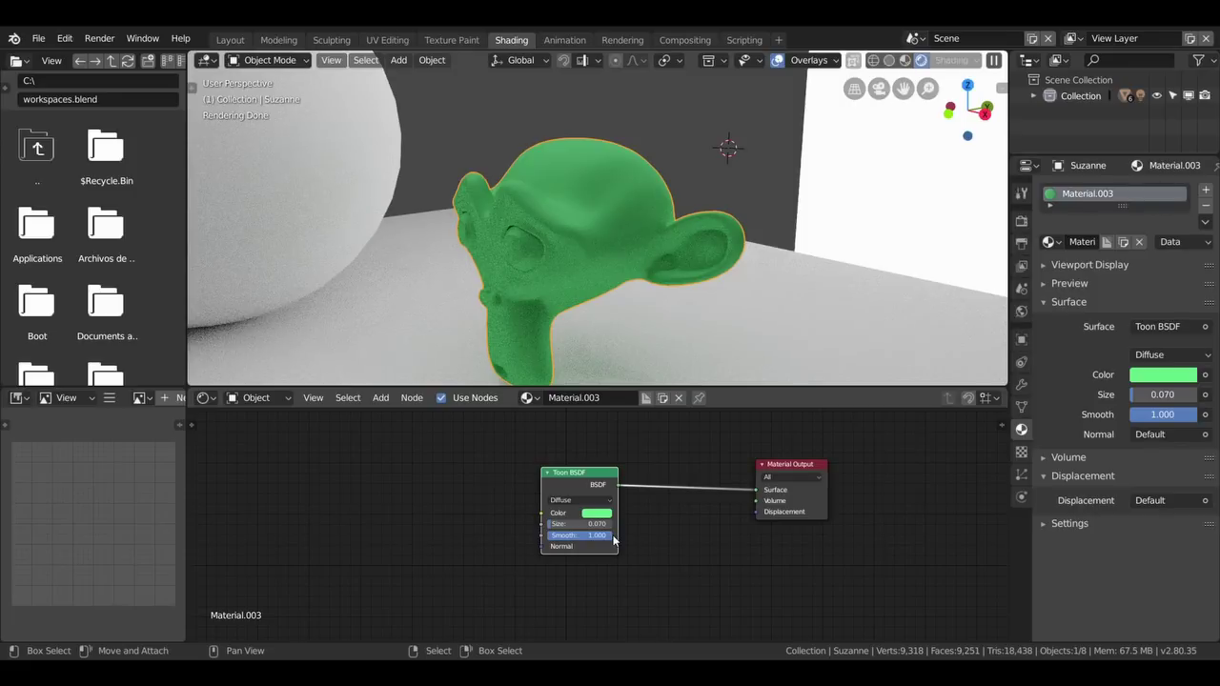
{"action": "left_click_drag", "start_coordinate": [614, 540], "coordinate": [601, 539]}
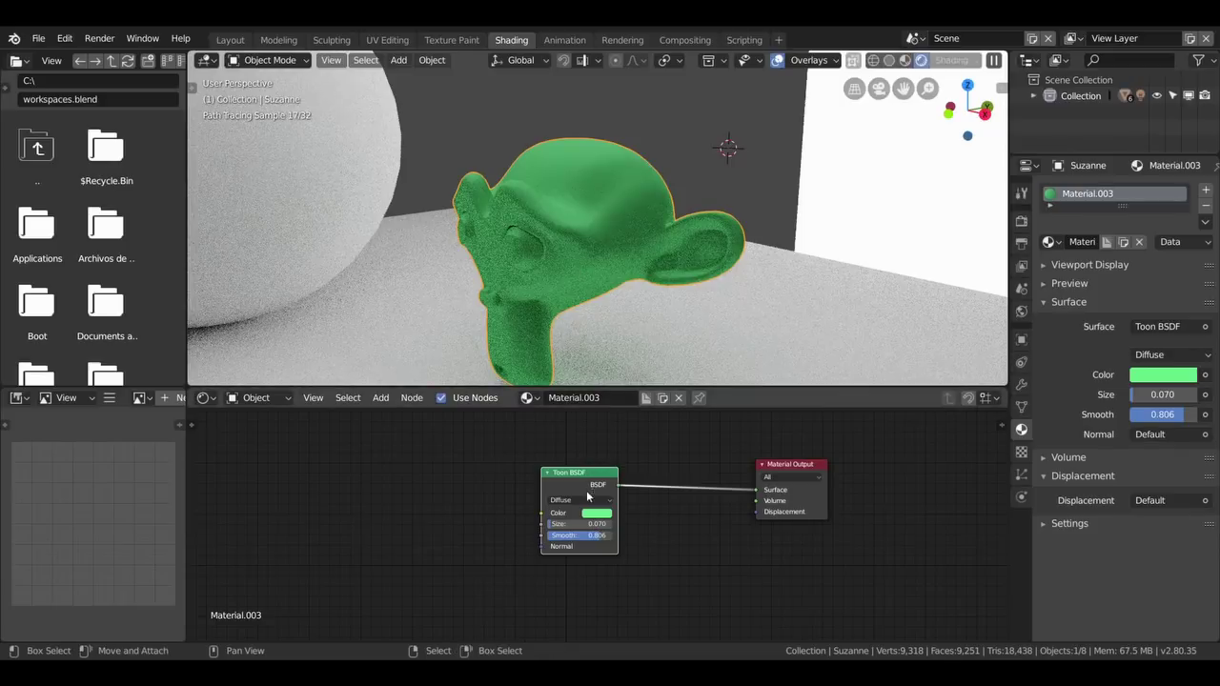
{"action": "left_click_drag", "start_coordinate": [595, 542], "coordinate": [551, 540]}
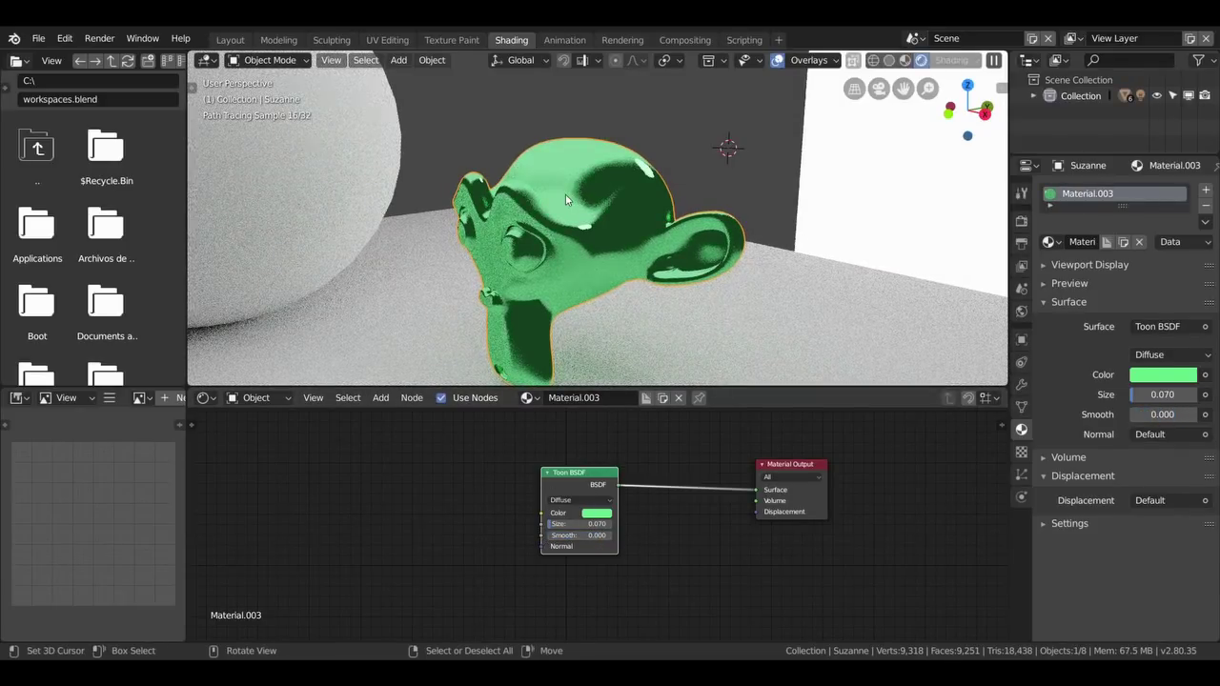
{"action": "middle_click_drag", "start_coordinate": [566, 199], "coordinate": [613, 258]}
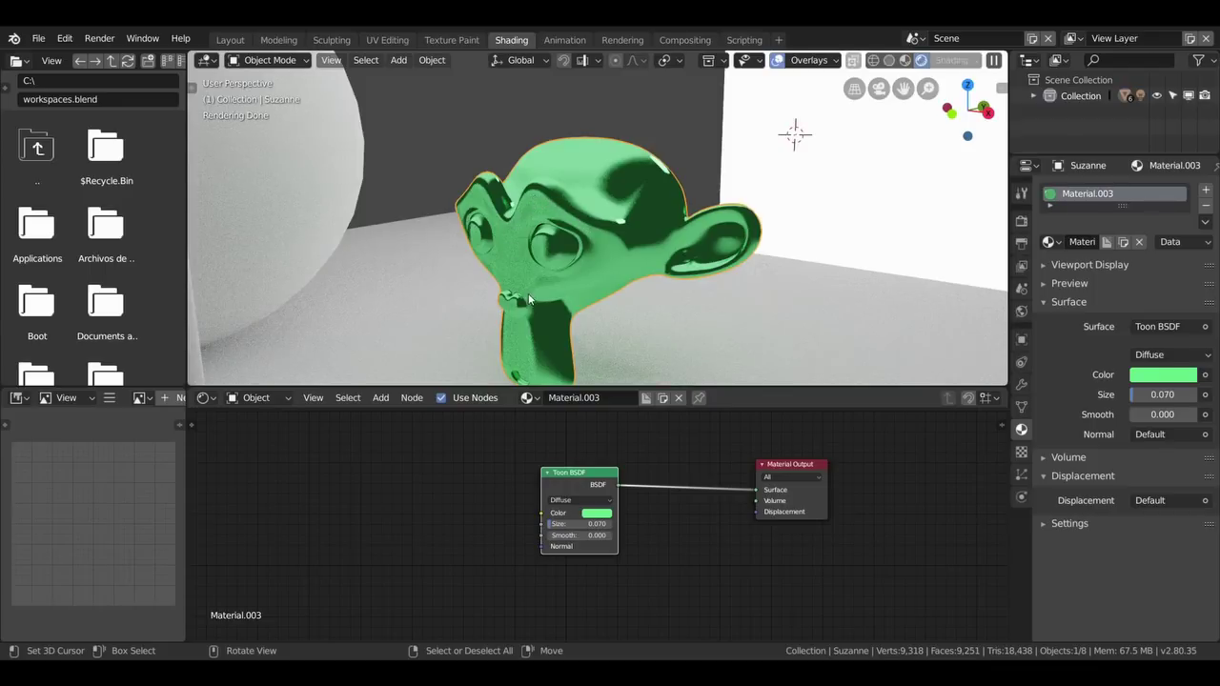
{"action": "left_click", "coordinate": [569, 500]}
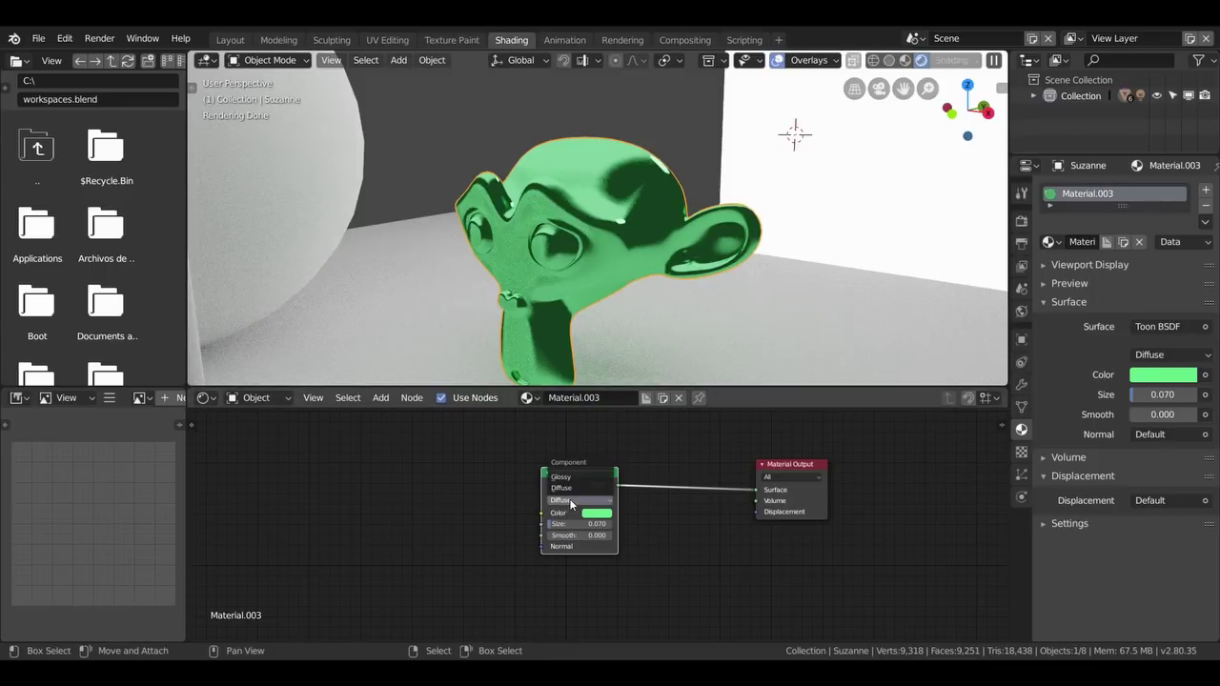
Step: Switch the Toon BSDF to Glossy, adjust its Size, and bring Smooth back to 0
{"action": "left_click", "coordinate": [569, 477]}
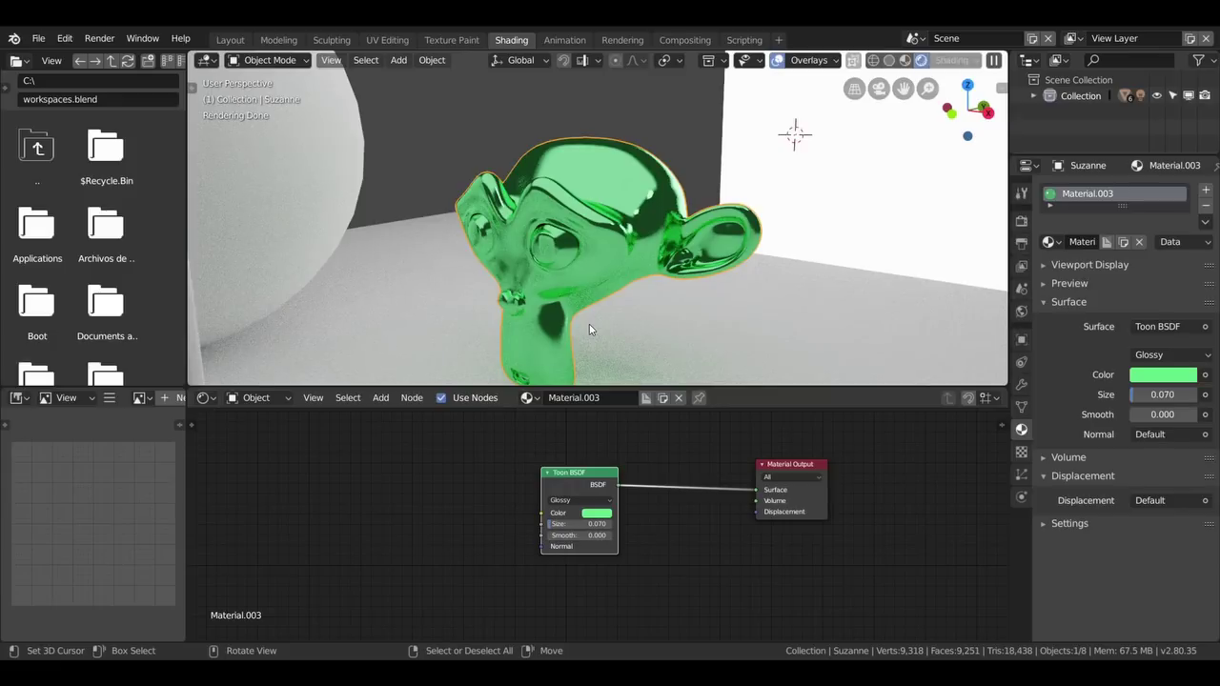
{"action": "left_click_drag", "start_coordinate": [571, 523], "coordinate": [609, 523]}
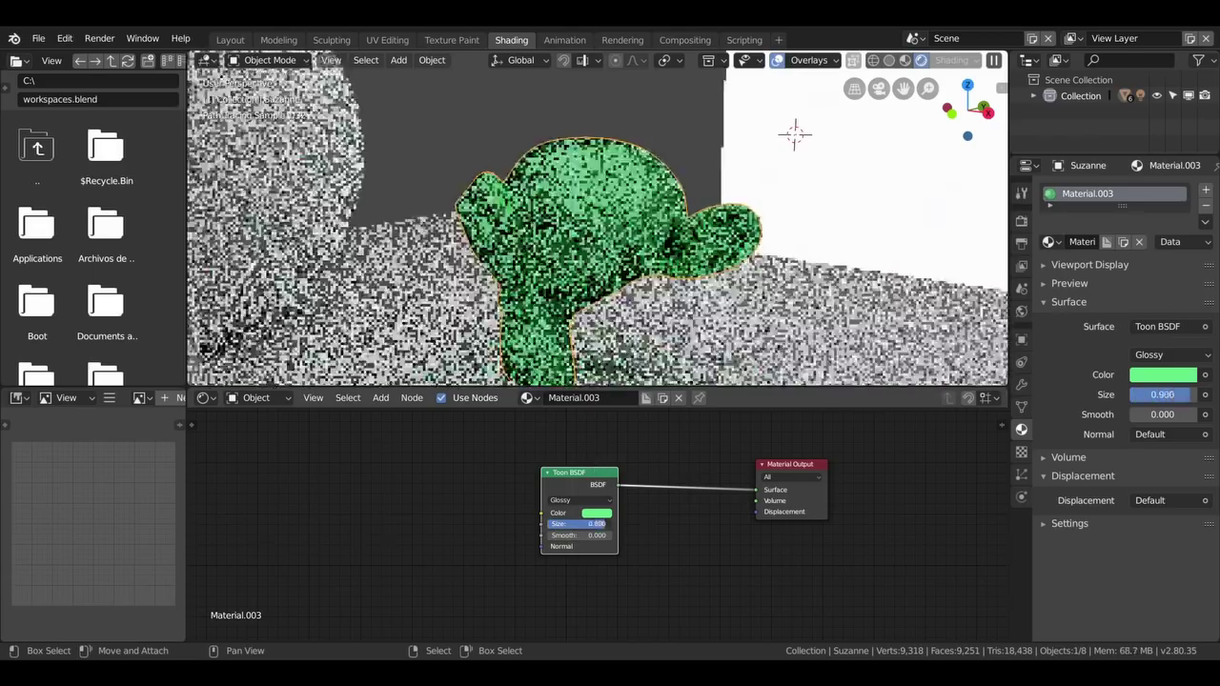
{"action": "left_click_drag", "start_coordinate": [609, 523], "coordinate": [561, 532]}
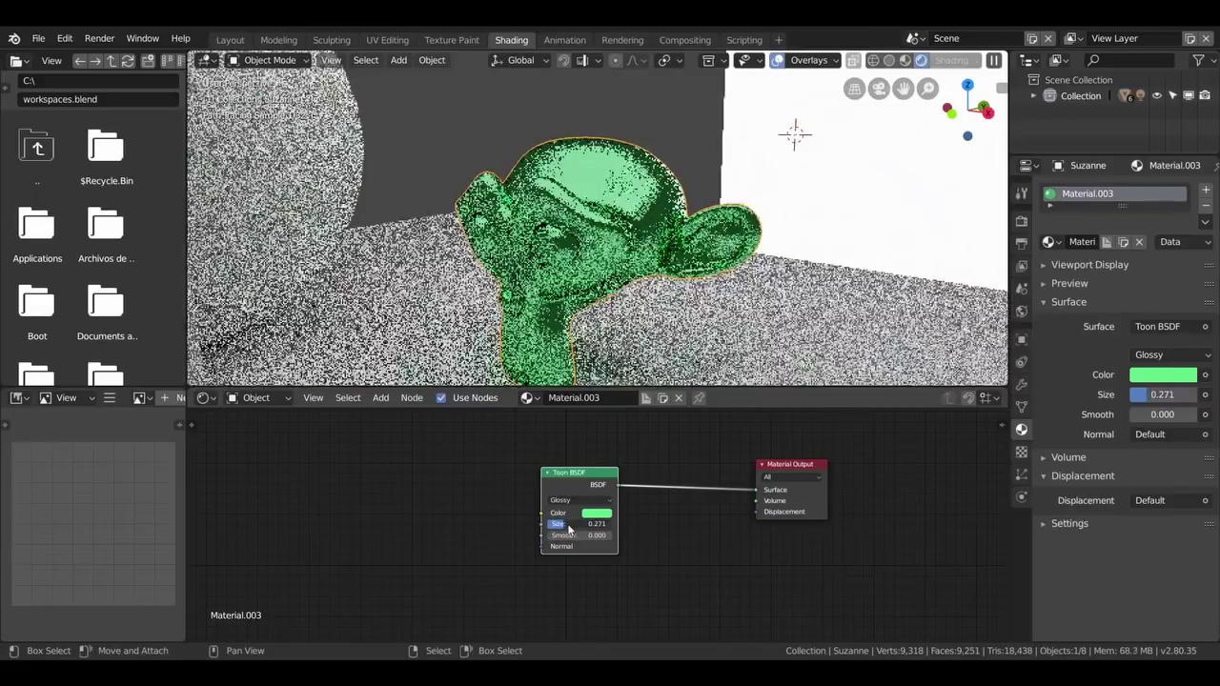
{"action": "left_click_drag", "start_coordinate": [560, 535], "coordinate": [663, 534]}
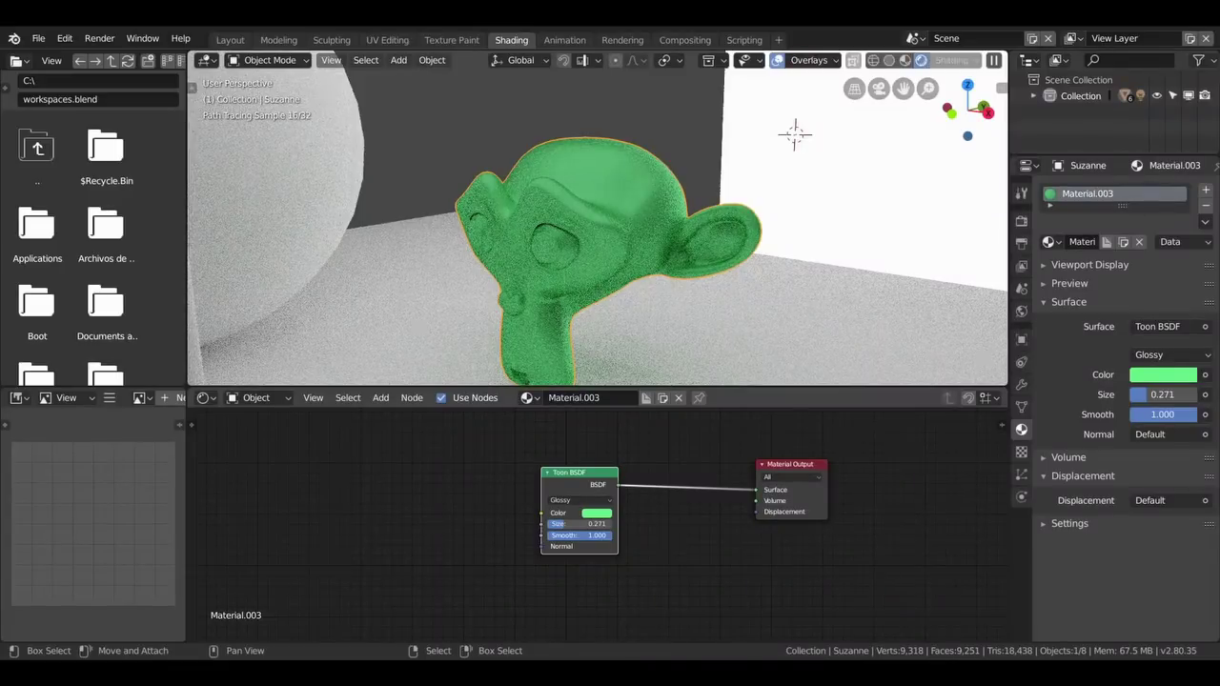
{"action": "left_click_drag", "start_coordinate": [664, 535], "coordinate": [561, 534]}
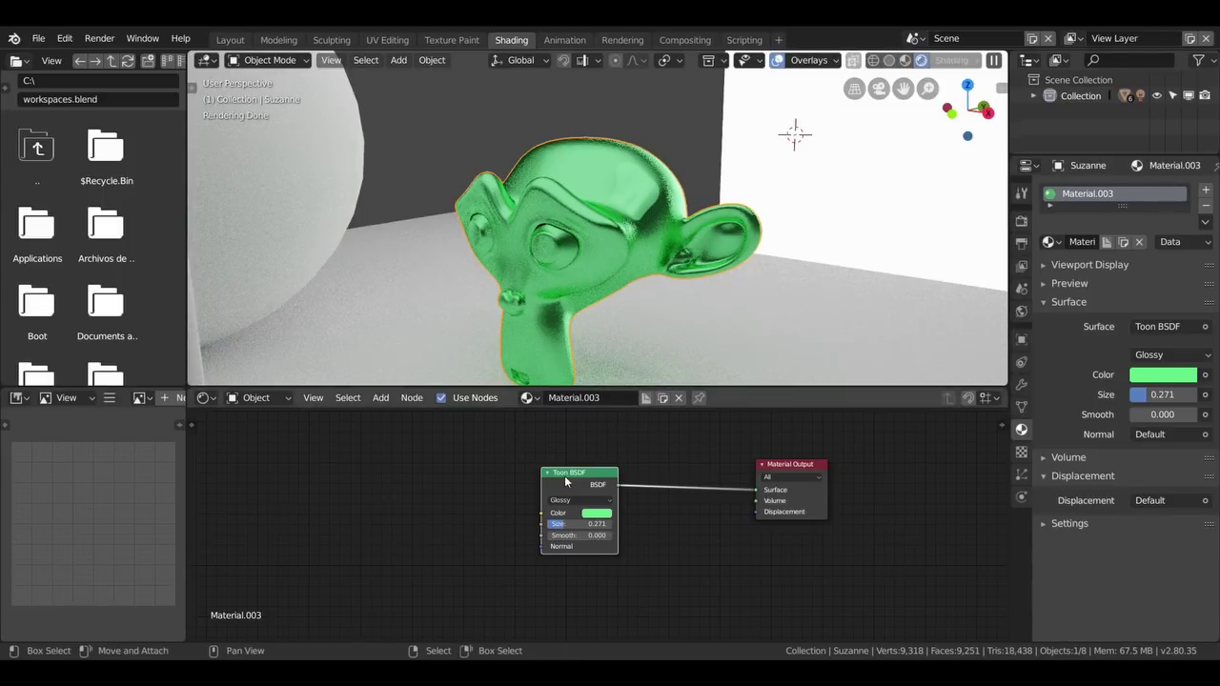
{"action": "key", "text": "shift+a"}
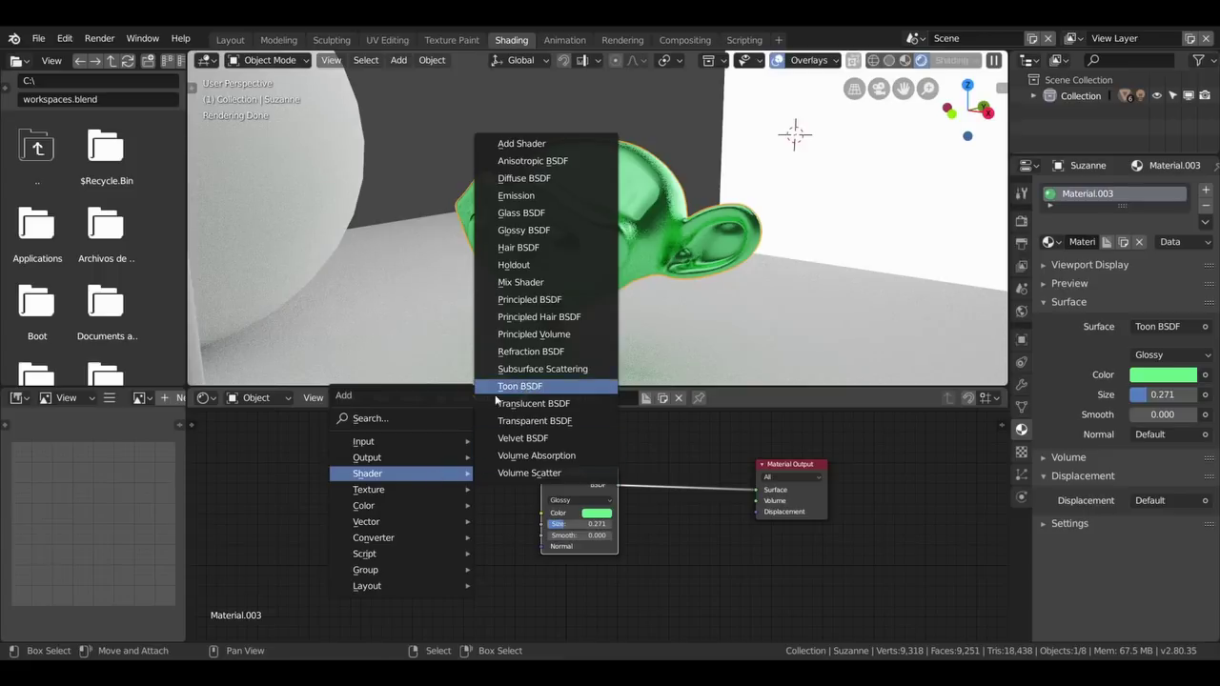
{"action": "mouse_move", "coordinate": [363, 441]}
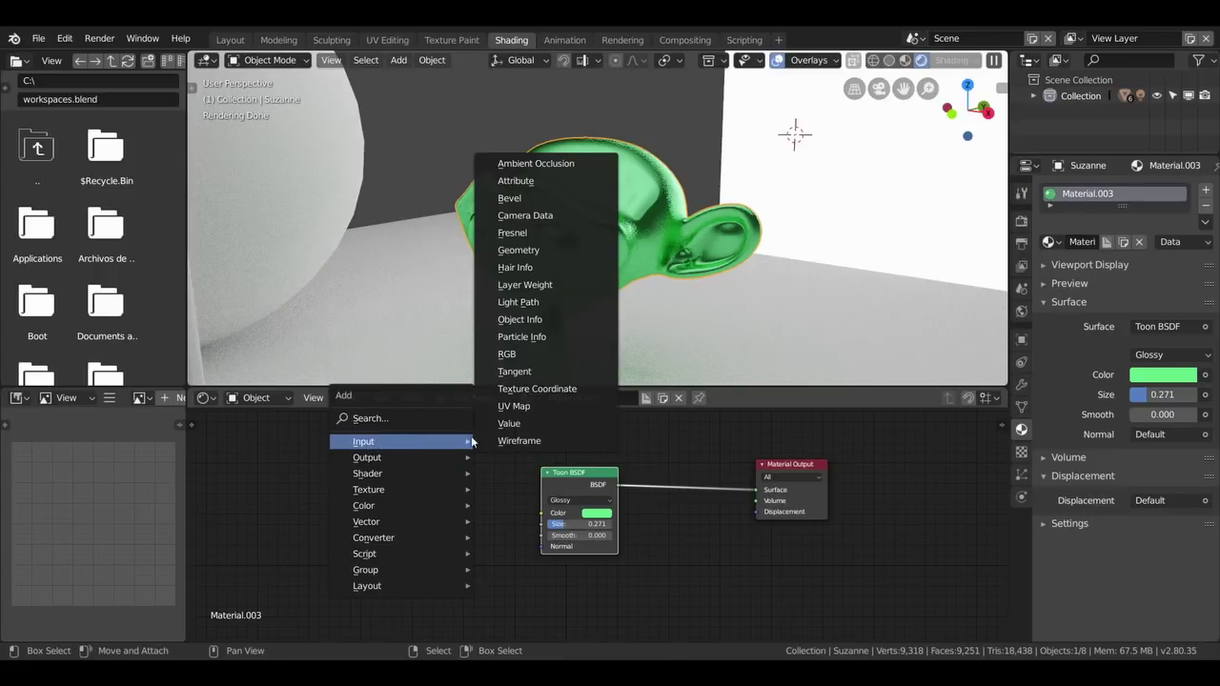
Step: Add a Fresnel node and connect its Fac into the Toon BSDF Color
{"action": "left_click", "coordinate": [549, 233]}
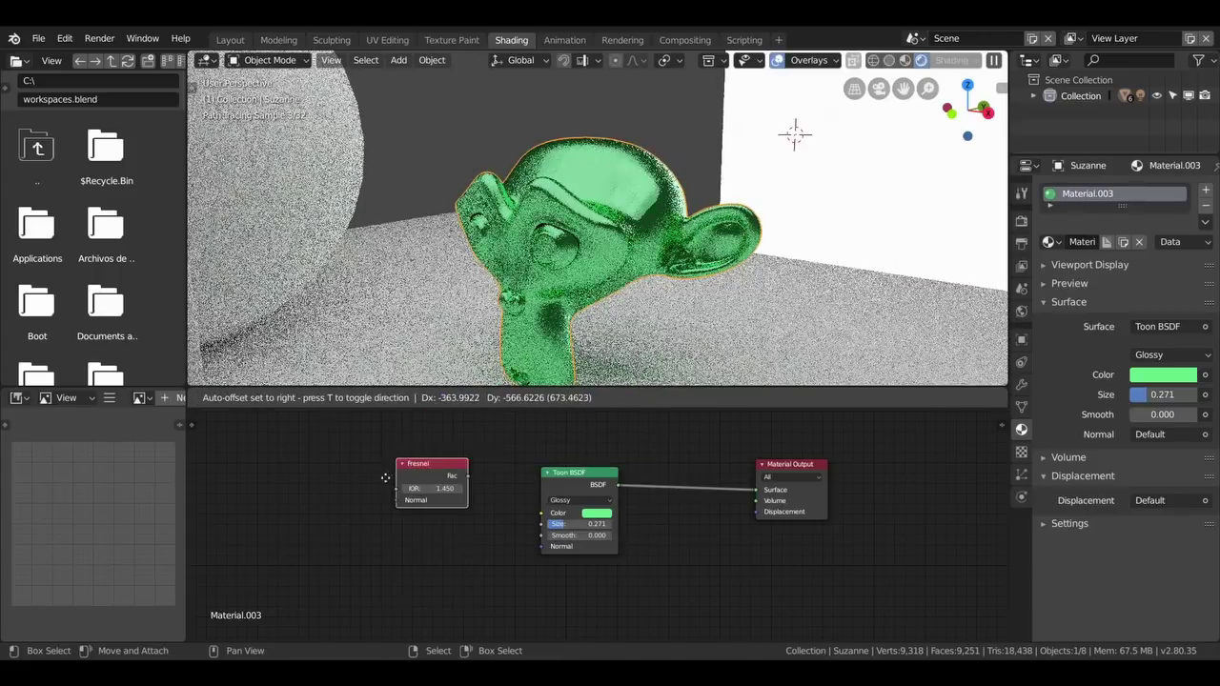
{"action": "left_click", "coordinate": [363, 471]}
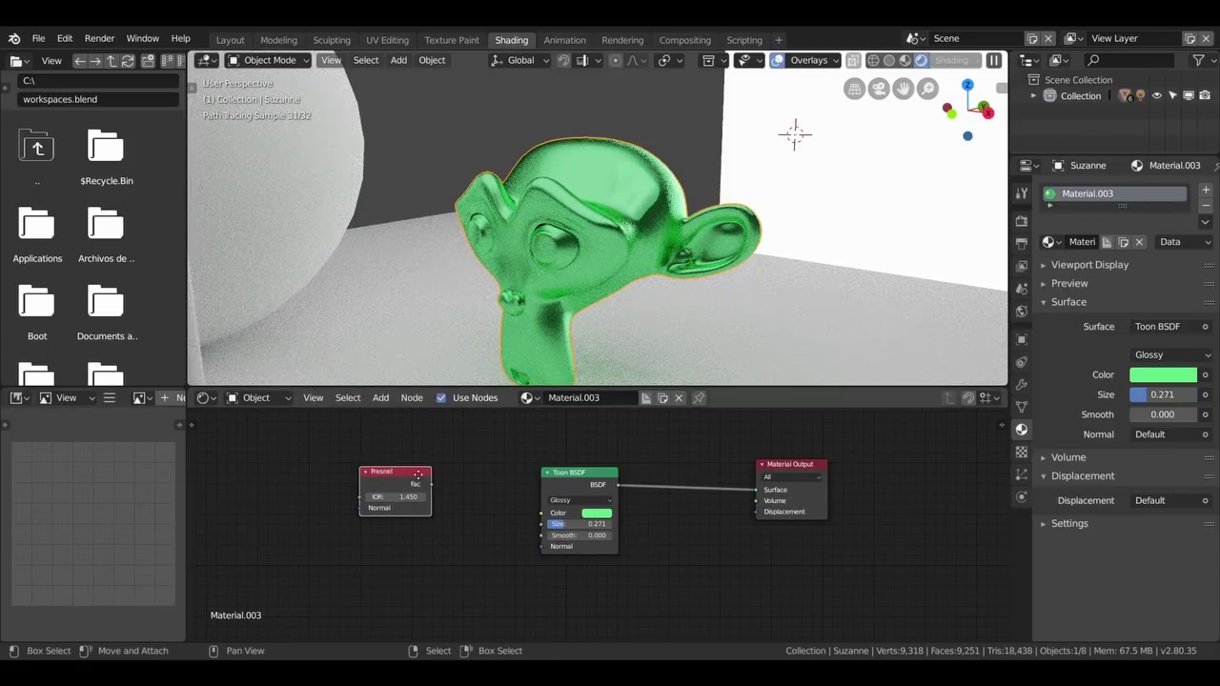
{"action": "left_click_drag", "start_coordinate": [417, 473], "coordinate": [419, 469]}
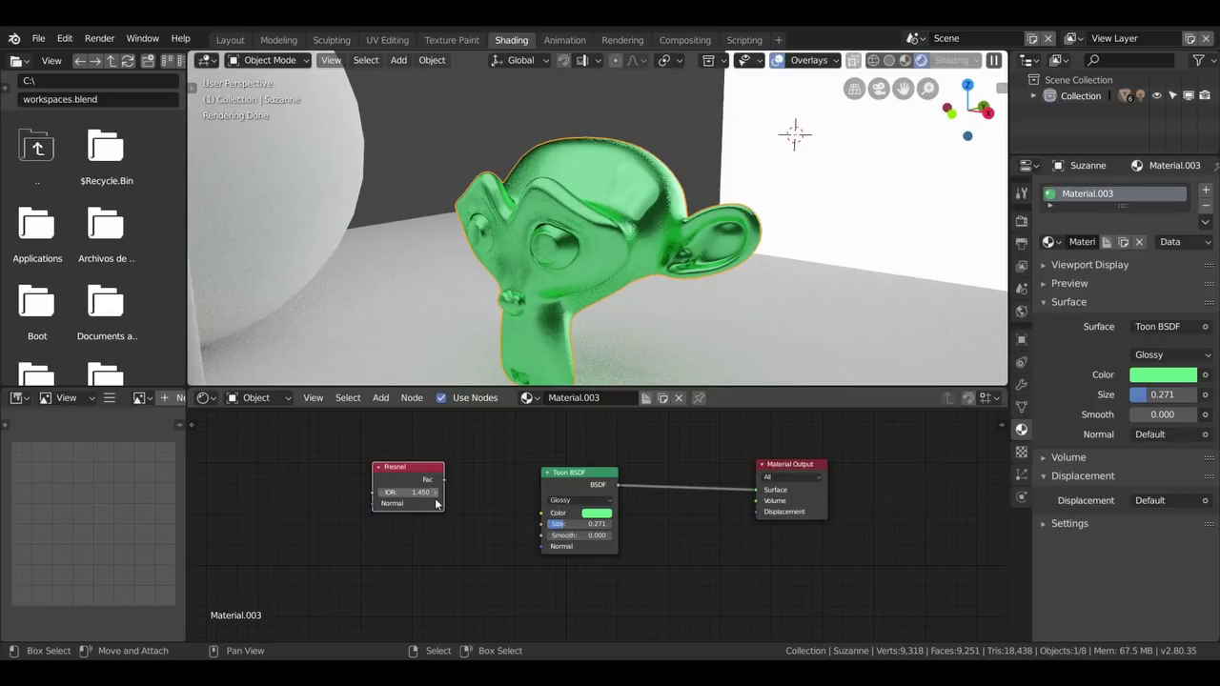
{"action": "left_click_drag", "start_coordinate": [443, 481], "coordinate": [544, 517]}
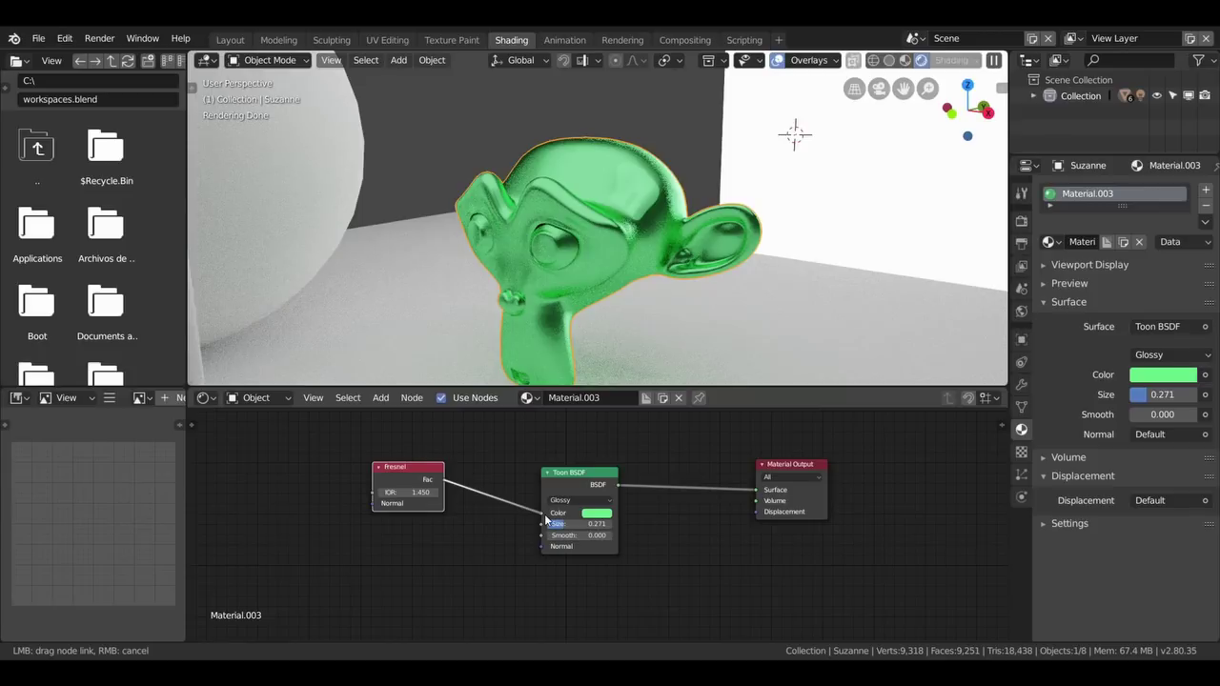
{"action": "left_click_drag", "start_coordinate": [545, 519], "coordinate": [542, 513]}
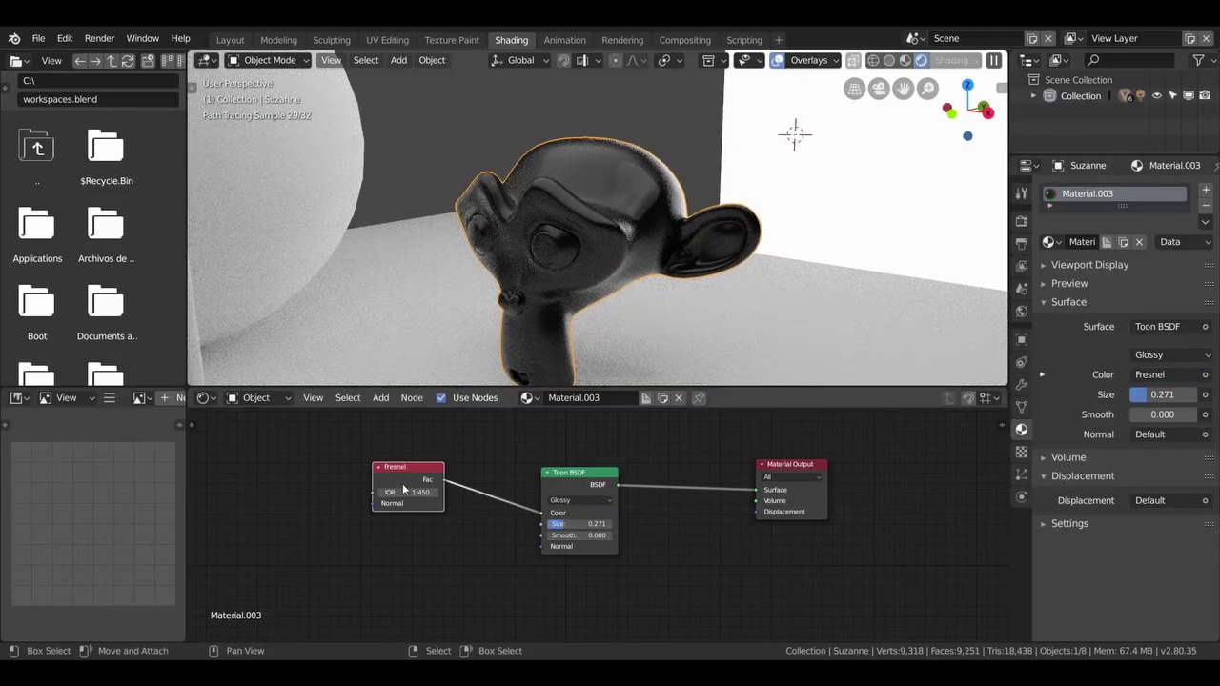
{"action": "left_click_drag", "start_coordinate": [422, 476], "coordinate": [405, 490]}
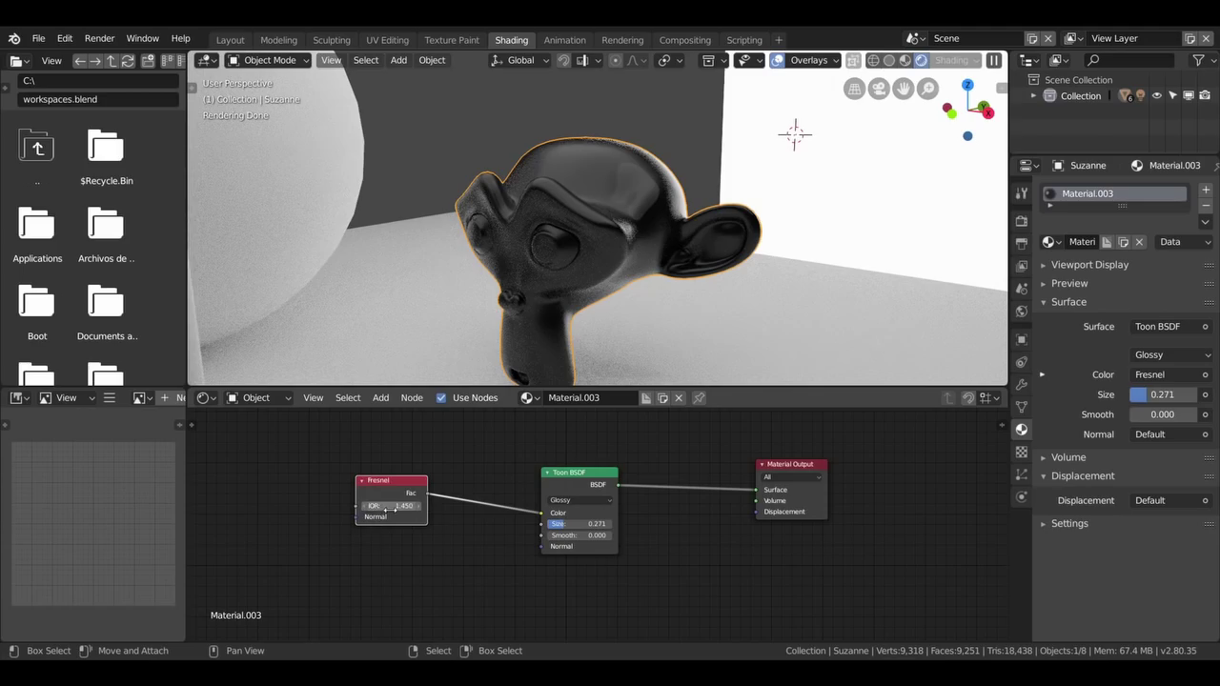
Step: Test Fresnel IOR values of 6.350, 0.350 and 0
{"action": "left_click_drag", "start_coordinate": [374, 508], "coordinate": [419, 508]}
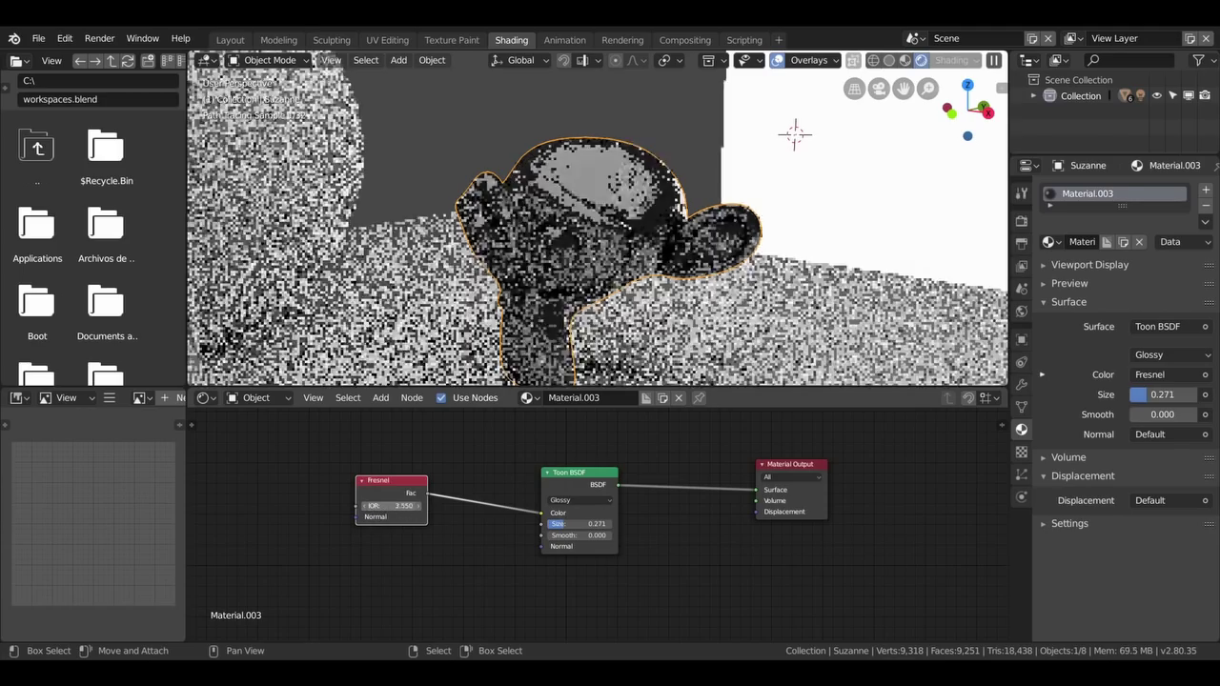
{"action": "left_click_drag", "start_coordinate": [419, 506], "coordinate": [372, 506]}
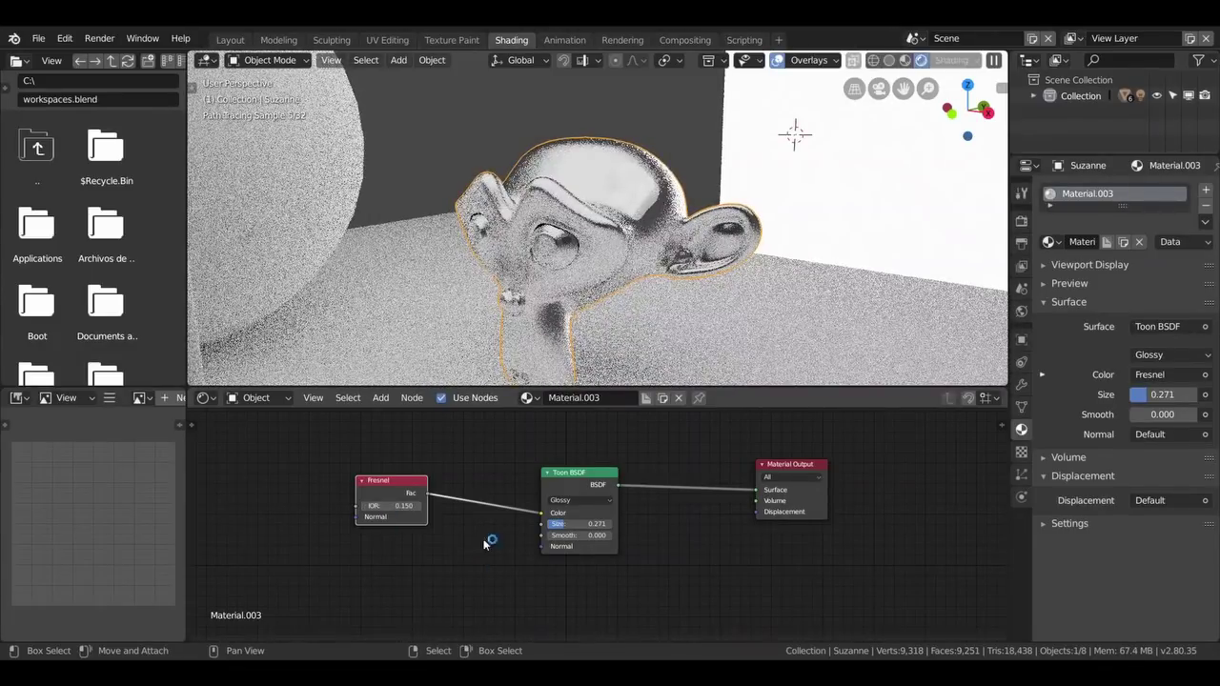
{"action": "left_click", "coordinate": [390, 505]}
{"action": "type", "text": "0"}
{"action": "key", "text": "Return"}
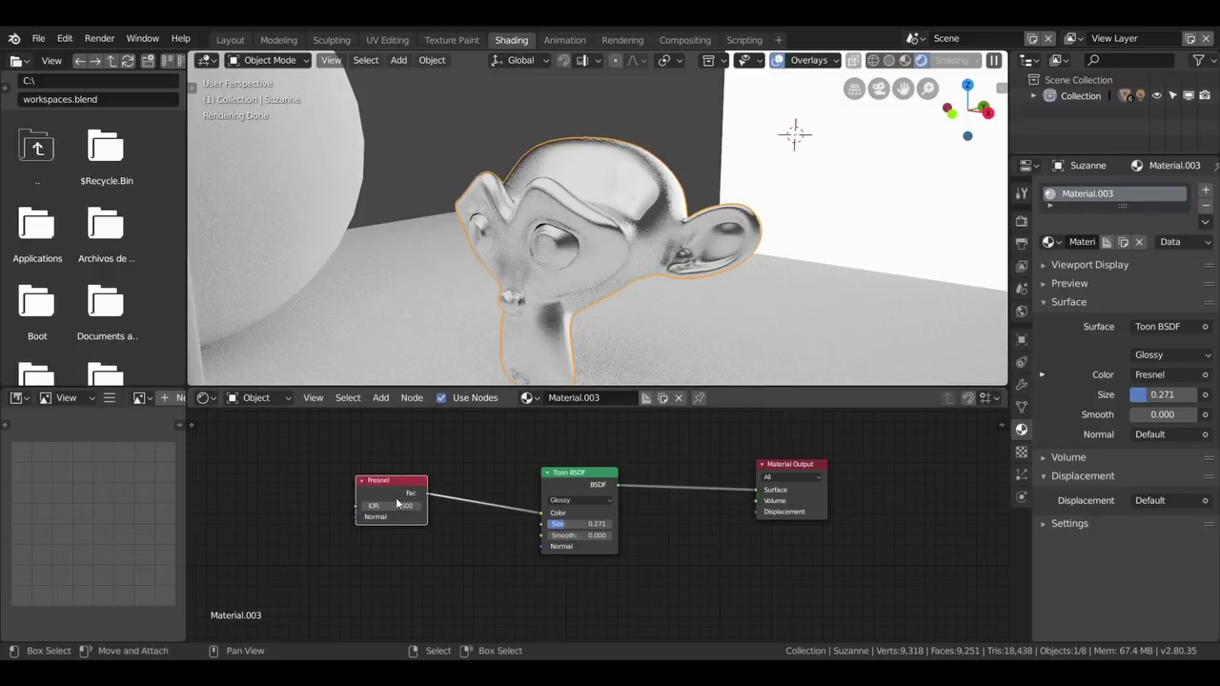
{"action": "left_click_drag", "start_coordinate": [395, 506], "coordinate": [385, 506]}
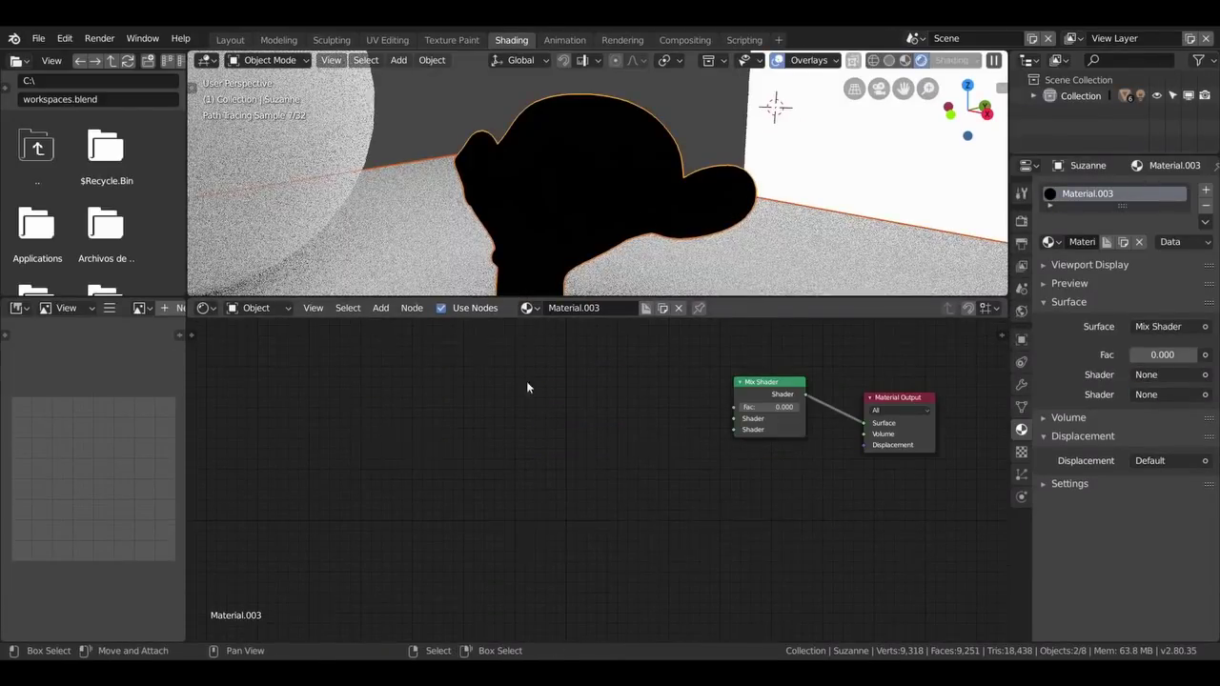
Step: Delete the old Mix Shader and link a new one (Fac 0.5) into Material Output Surface
{"action": "left_click", "coordinate": [776, 387]}
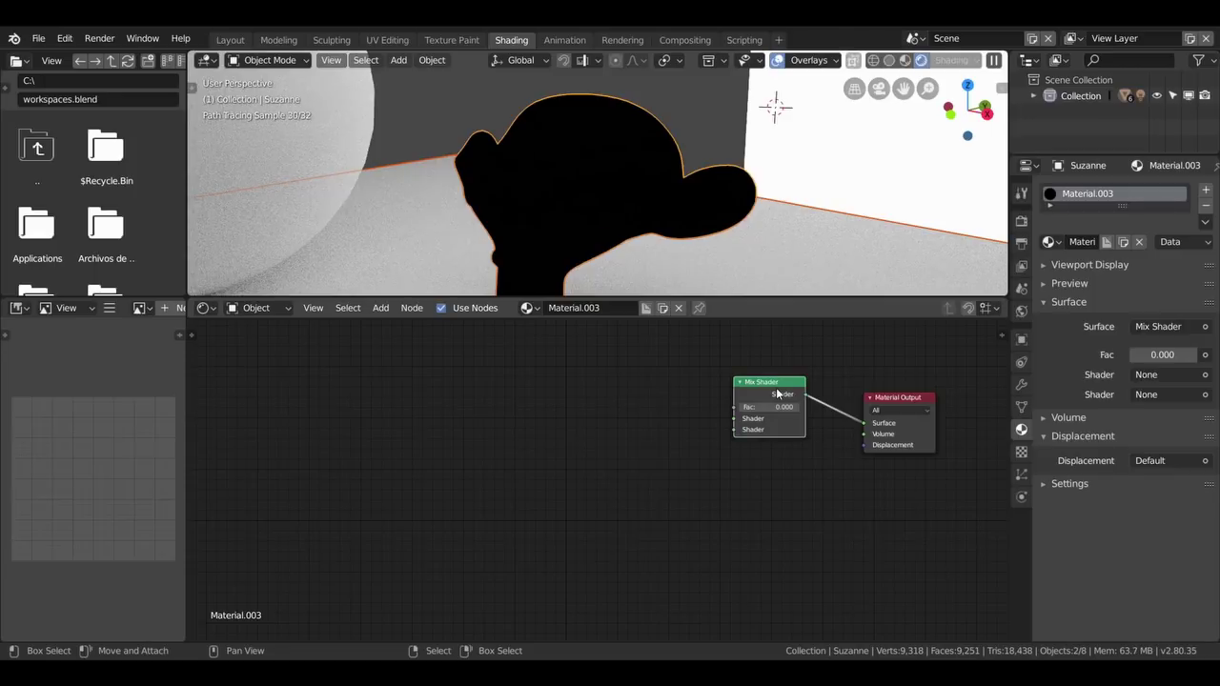
{"action": "key", "text": "x"}
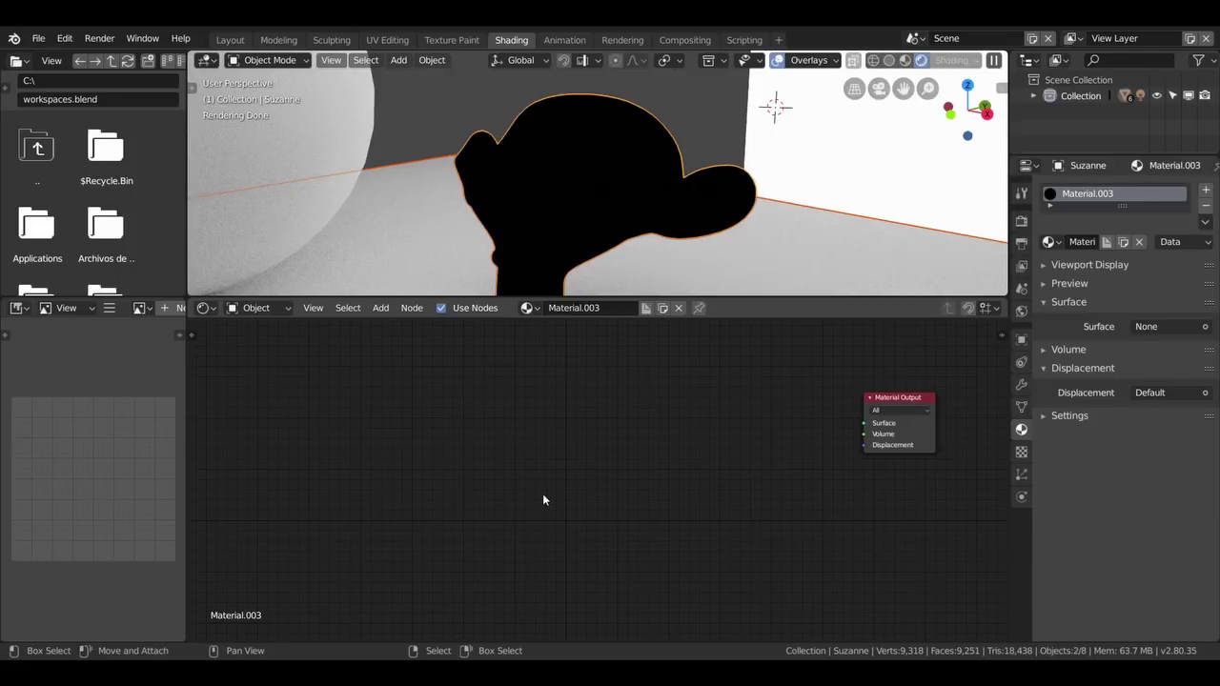
{"action": "key", "text": "shift+a"}
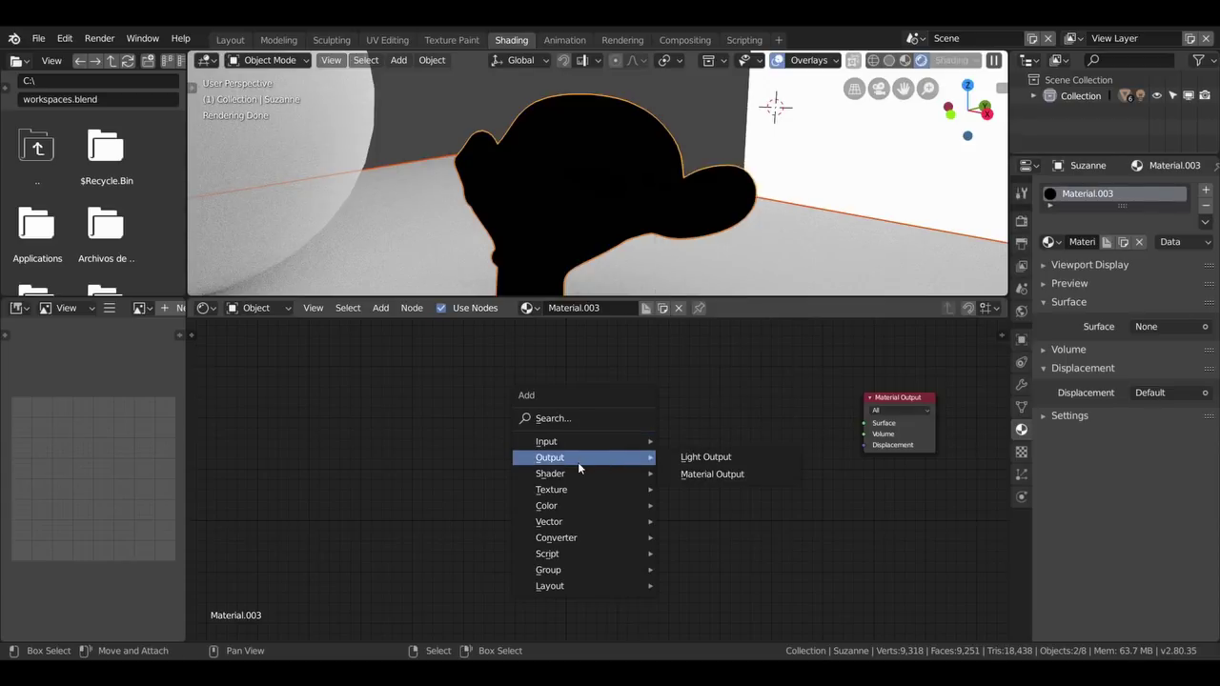
{"action": "mouse_move", "coordinate": [550, 473]}
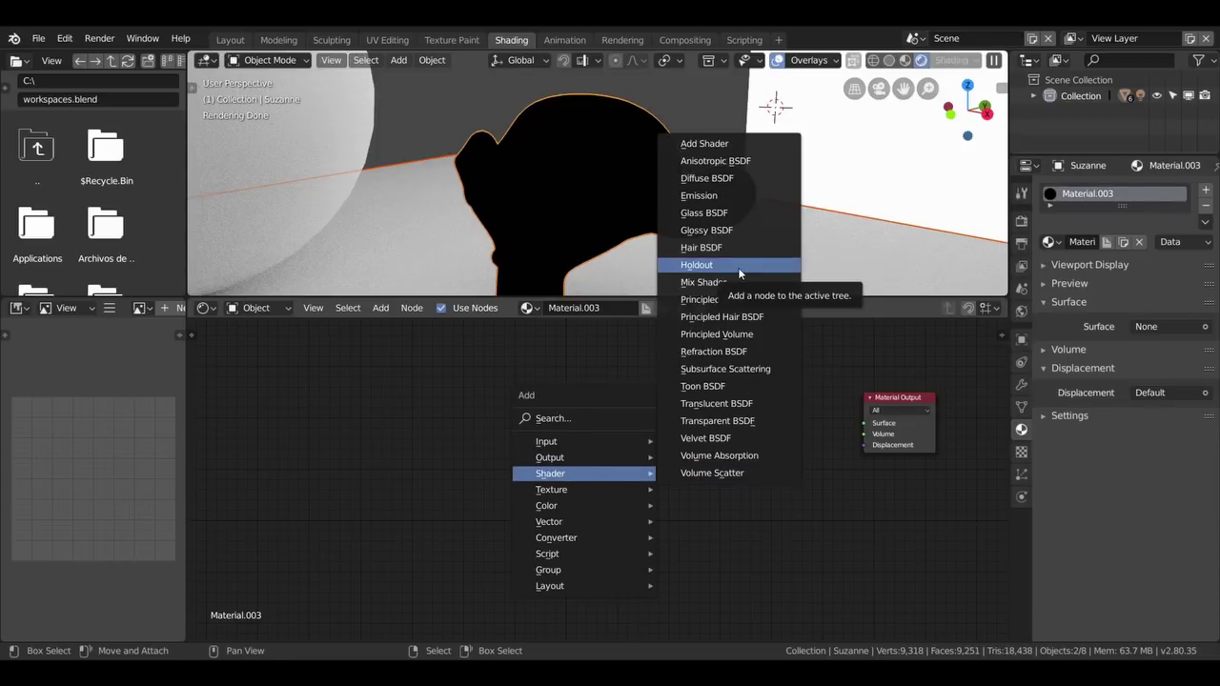
{"action": "left_click", "coordinate": [735, 282]}
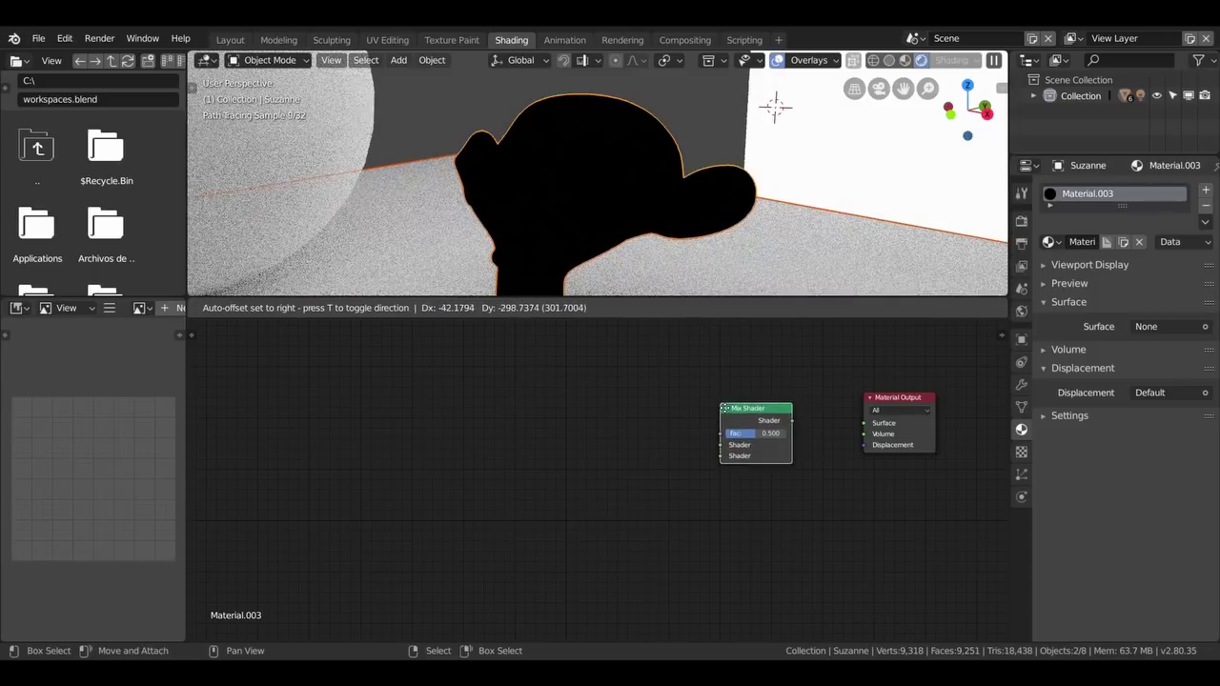
{"action": "left_click", "coordinate": [798, 426]}
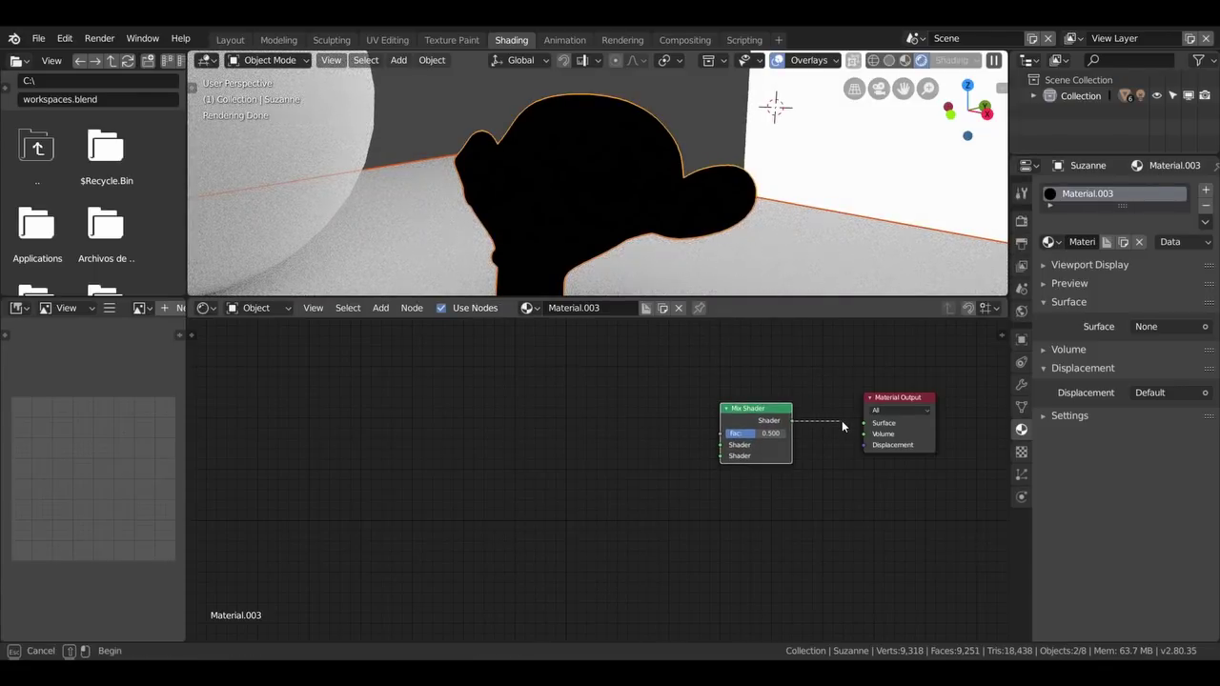
{"action": "mouse_move", "coordinate": [791, 420]}
{"action": "left_mouse_down"}
{"action": "mouse_move", "coordinate": [864, 422]}
{"action": "mouse_move", "coordinate": [785, 402]}
{"action": "left_mouse_up"}
{"action": "left_click", "coordinate": [783, 397]}
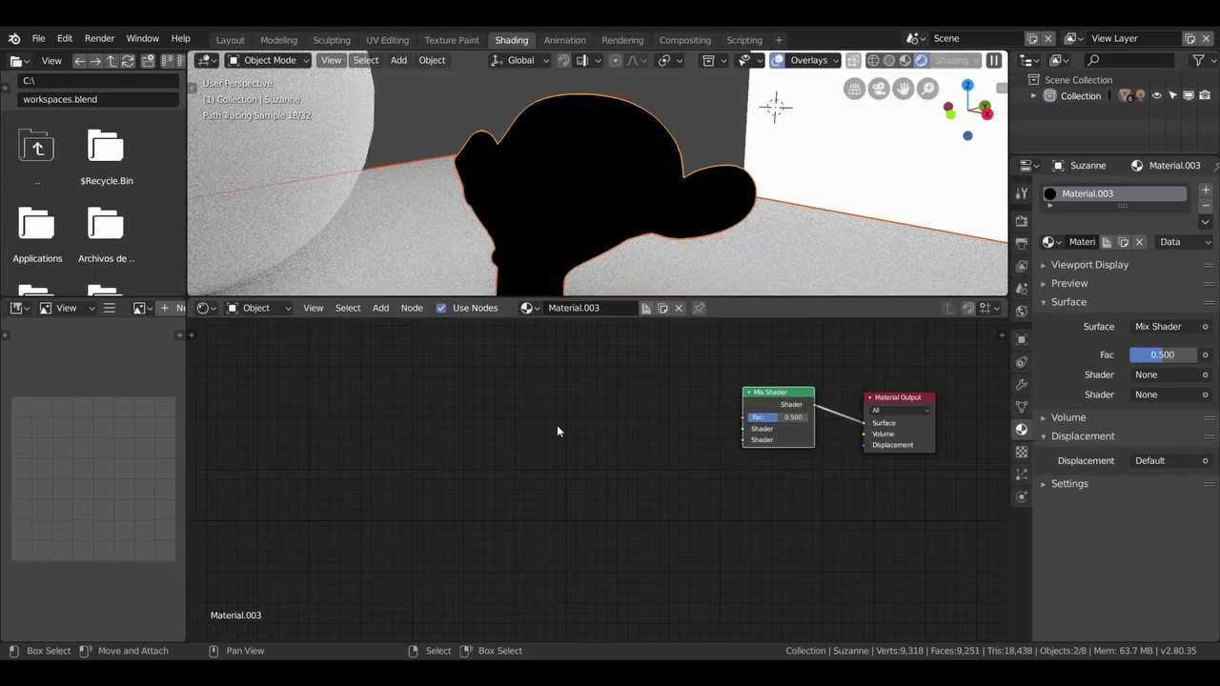
Step: Add a Diffuse BSDF and connect it to the Mix Shader's first Shader input
{"action": "key", "text": "shift+a"}
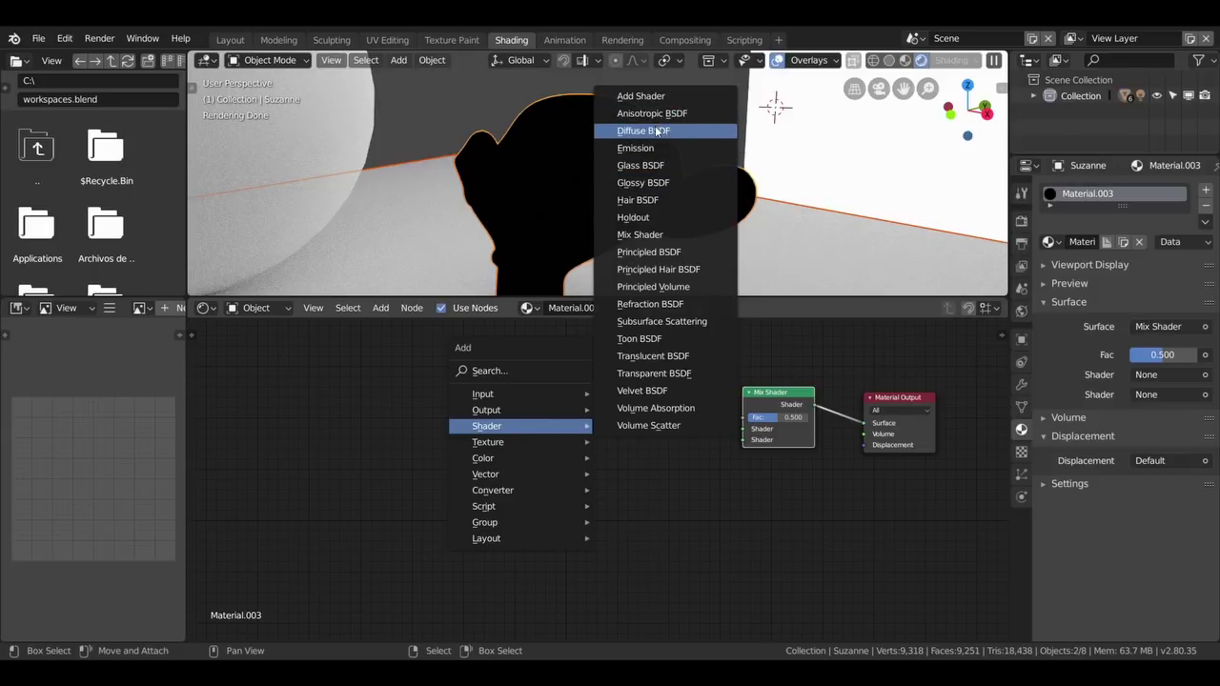
{"action": "left_click", "coordinate": [657, 130]}
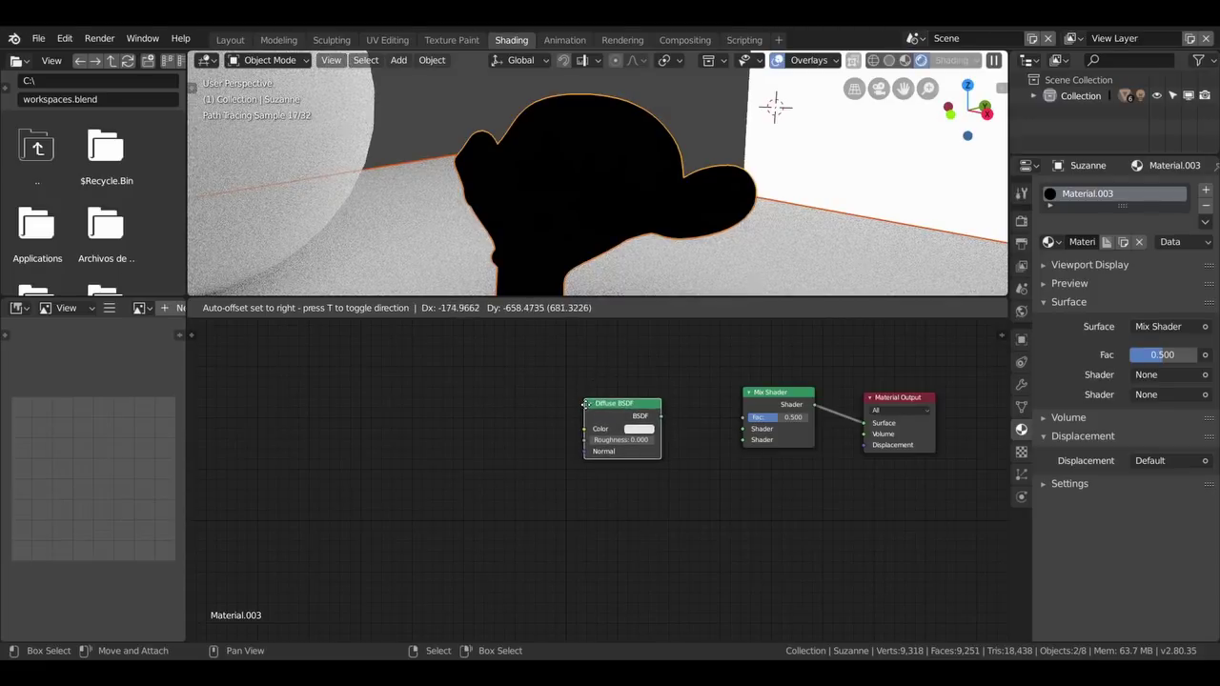
{"action": "left_click", "coordinate": [581, 417]}
{"action": "left_click_drag", "start_coordinate": [658, 417], "coordinate": [742, 429]}
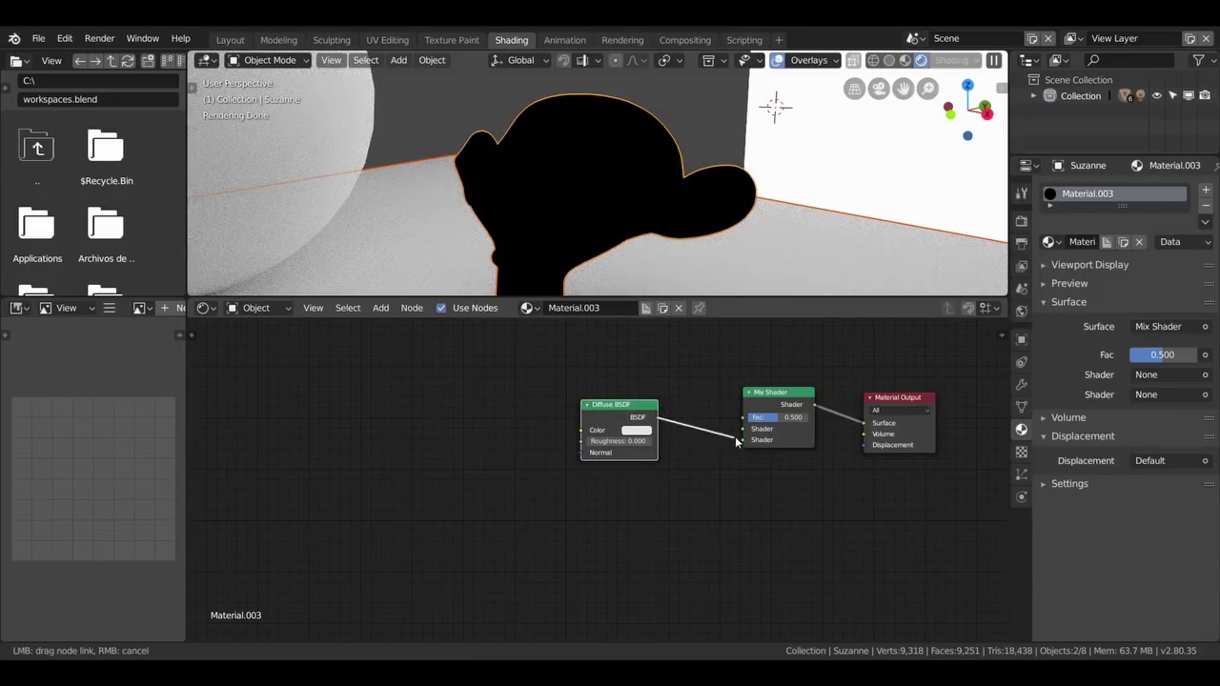
{"action": "left_click_drag", "start_coordinate": [606, 413], "coordinate": [560, 408]}
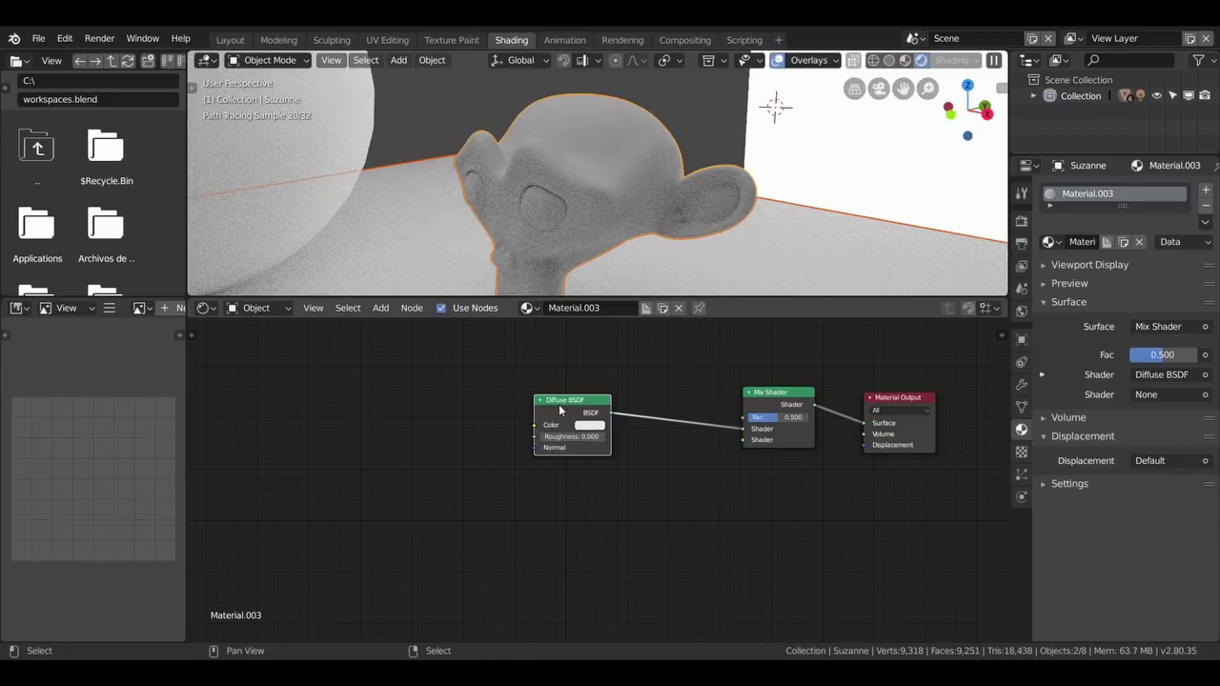
{"action": "key", "text": "shift+d"}
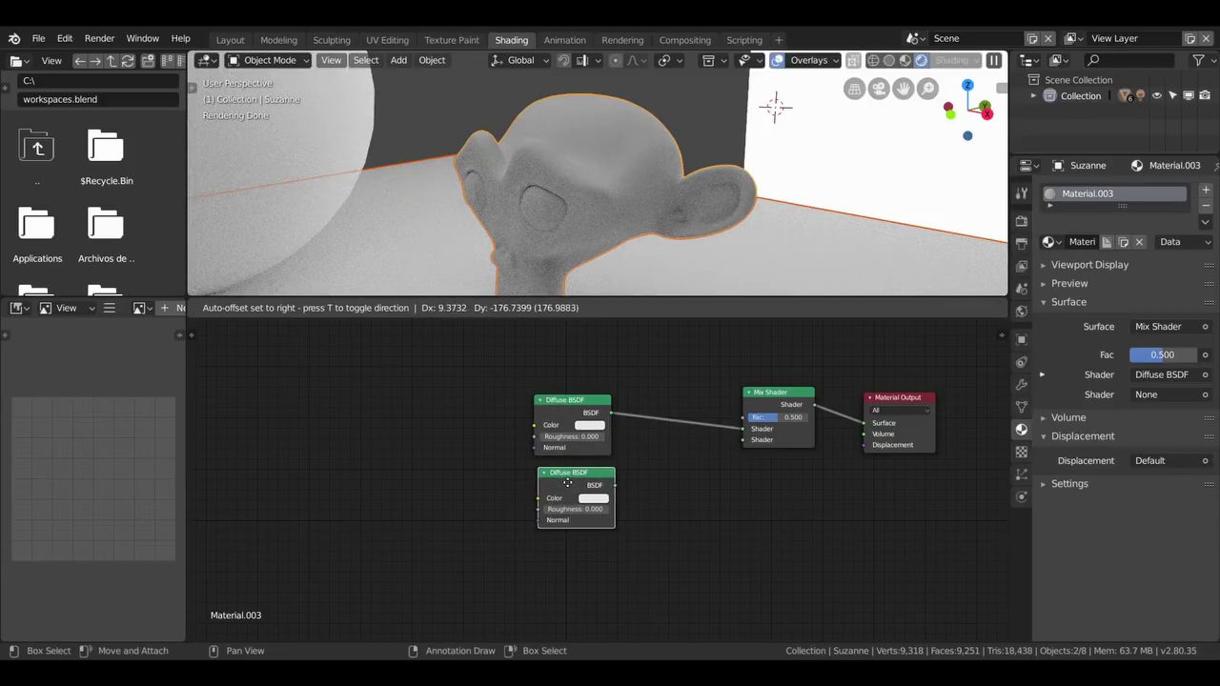
{"action": "left_click", "coordinate": [567, 483]}
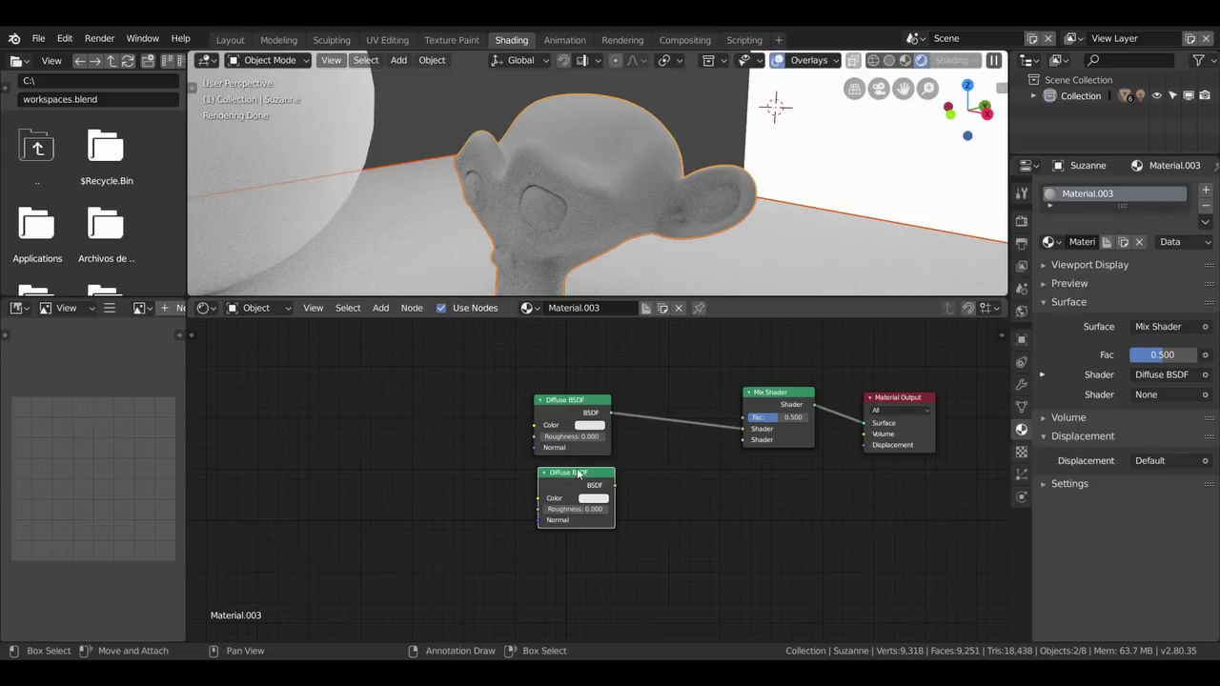
{"action": "key", "text": "x"}
Step: Add a Glossy BSDF below it and connect it to the Mix Shader's second input
{"action": "key", "text": "shift+a"}
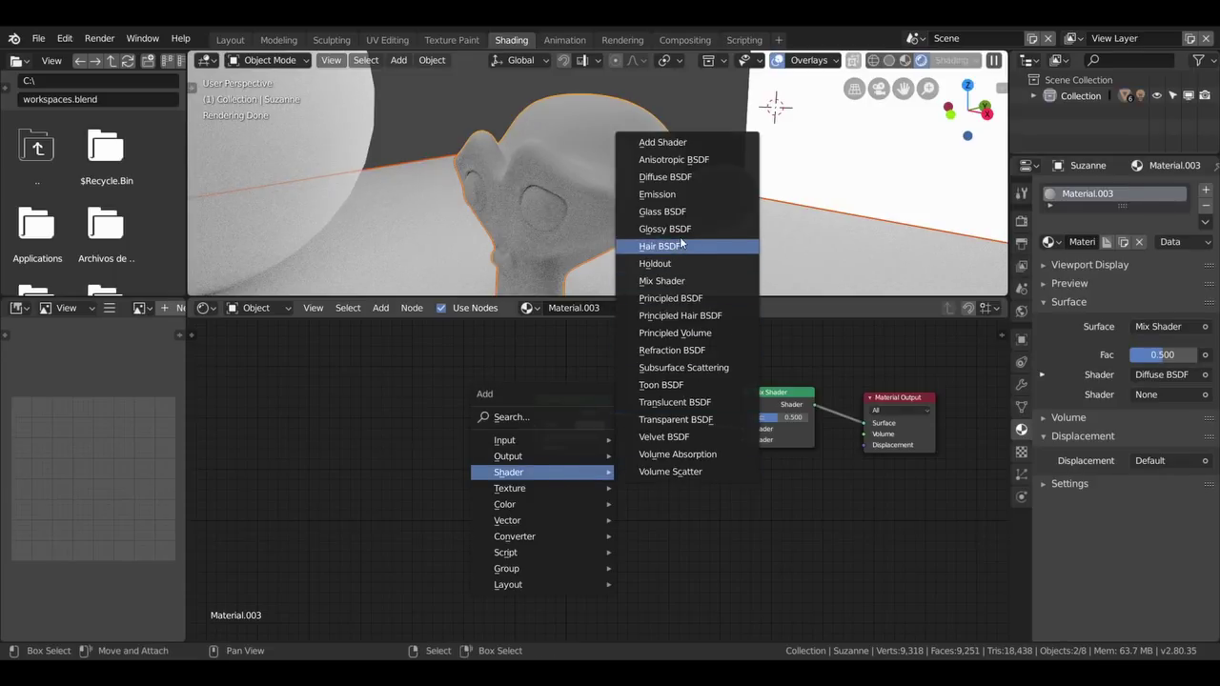
{"action": "left_click", "coordinate": [684, 231]}
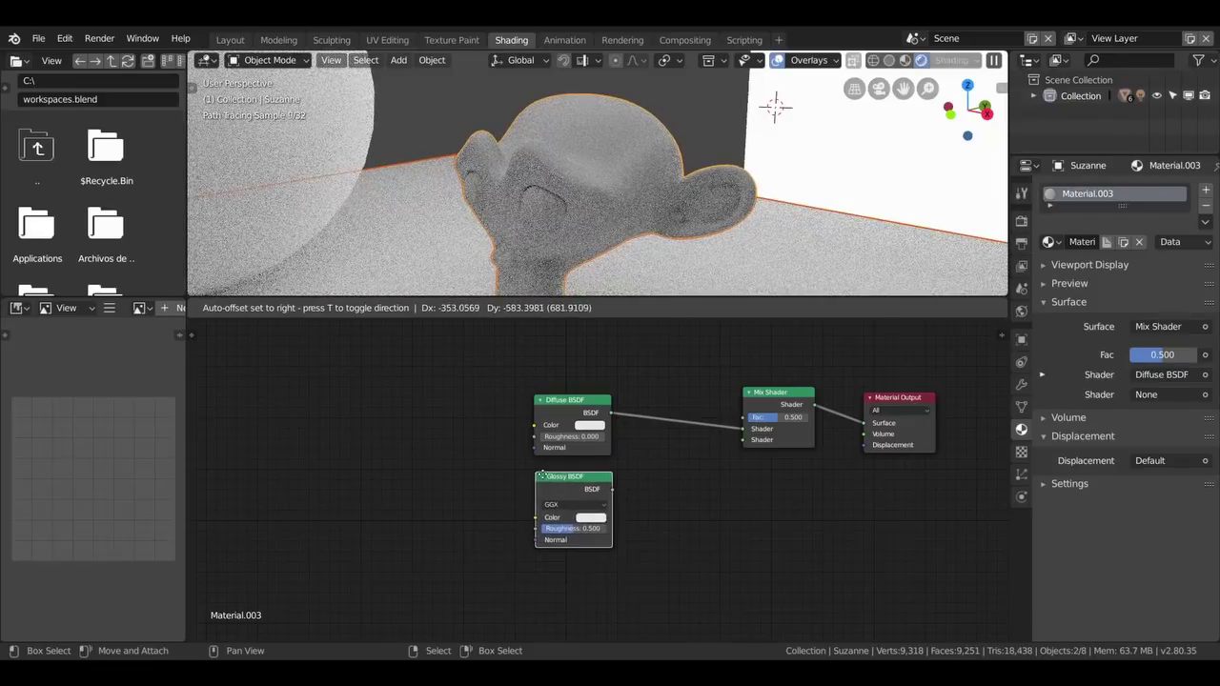
{"action": "left_click", "coordinate": [530, 462]}
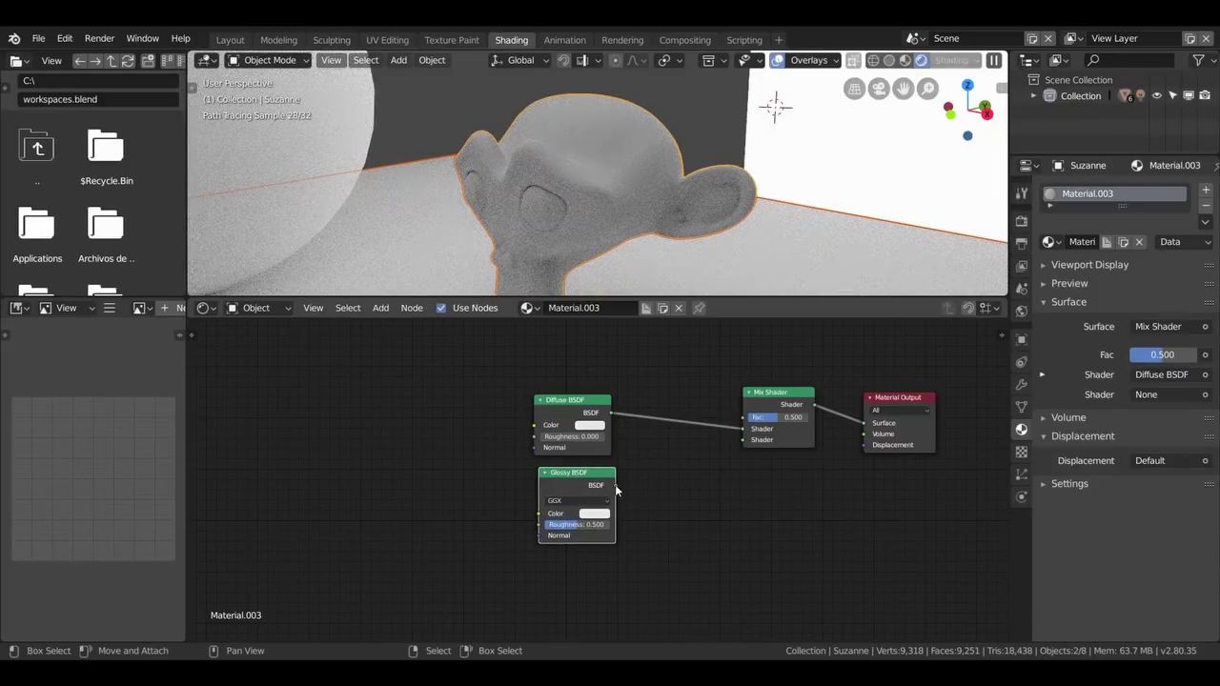
{"action": "left_click_drag", "start_coordinate": [612, 485], "coordinate": [744, 439]}
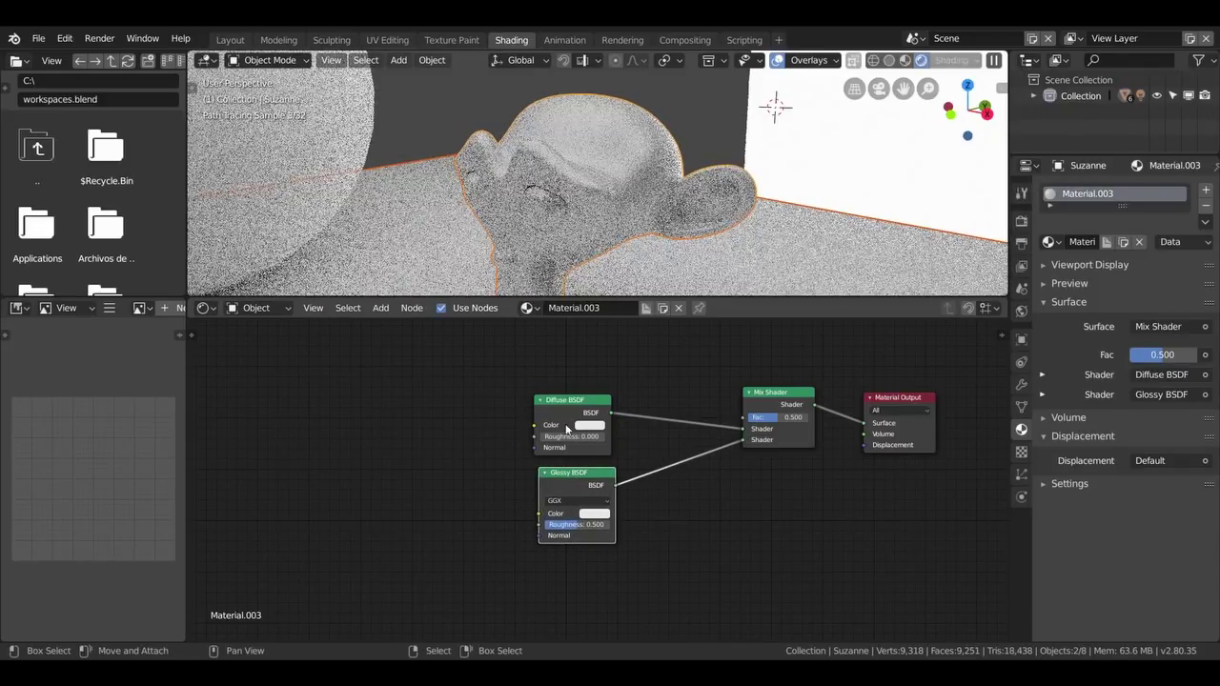
{"action": "left_click_drag", "start_coordinate": [566, 400], "coordinate": [583, 396]}
{"action": "left_click_drag", "start_coordinate": [575, 477], "coordinate": [589, 470]}
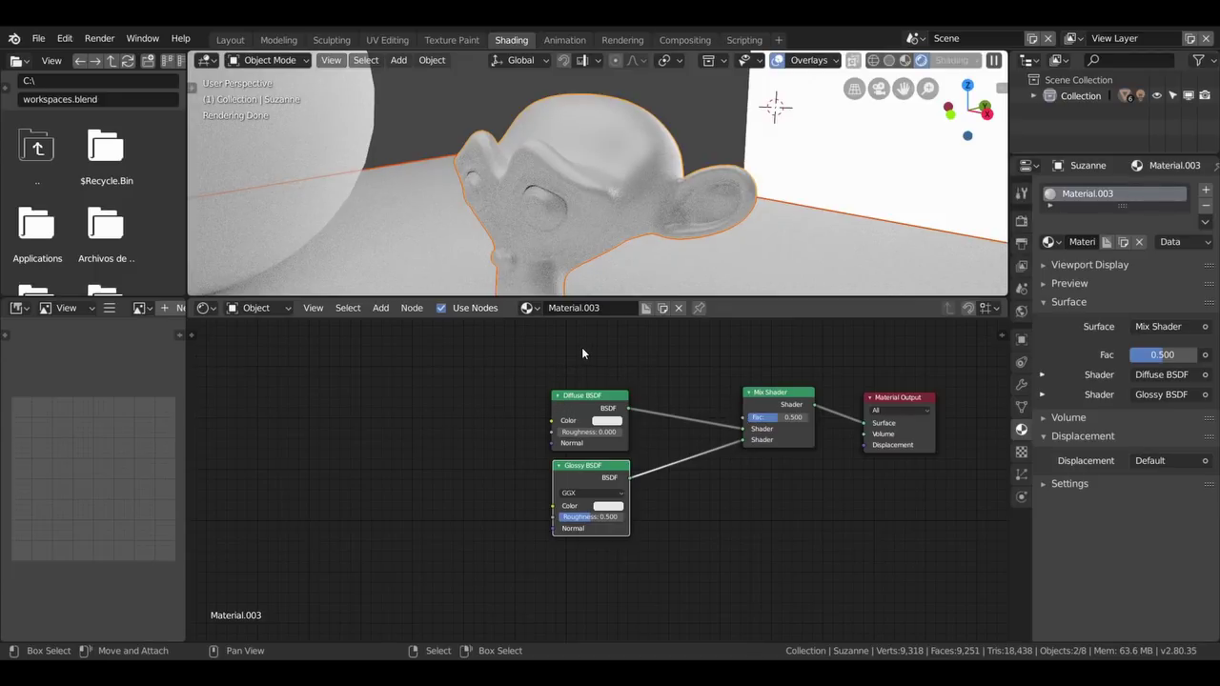
Step: Add a Fresnel node and wire its Fac into the Mix Shader's Fac
{"action": "key", "text": "shift+a"}
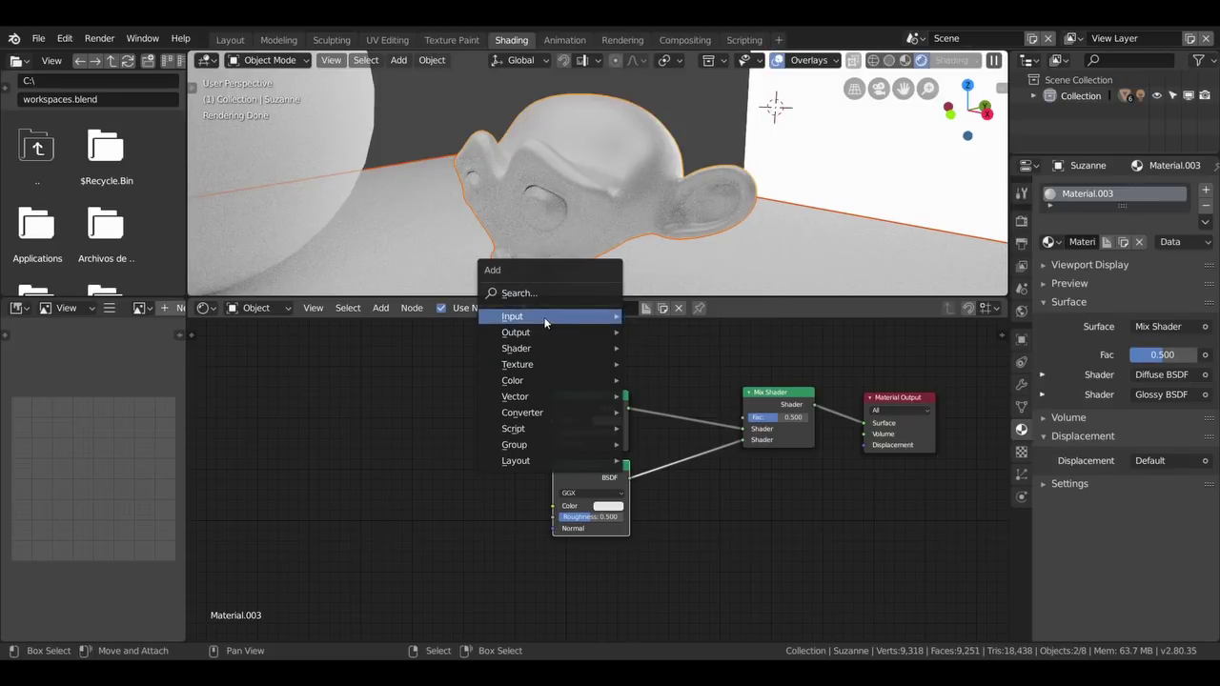
{"action": "mouse_move", "coordinate": [549, 315]}
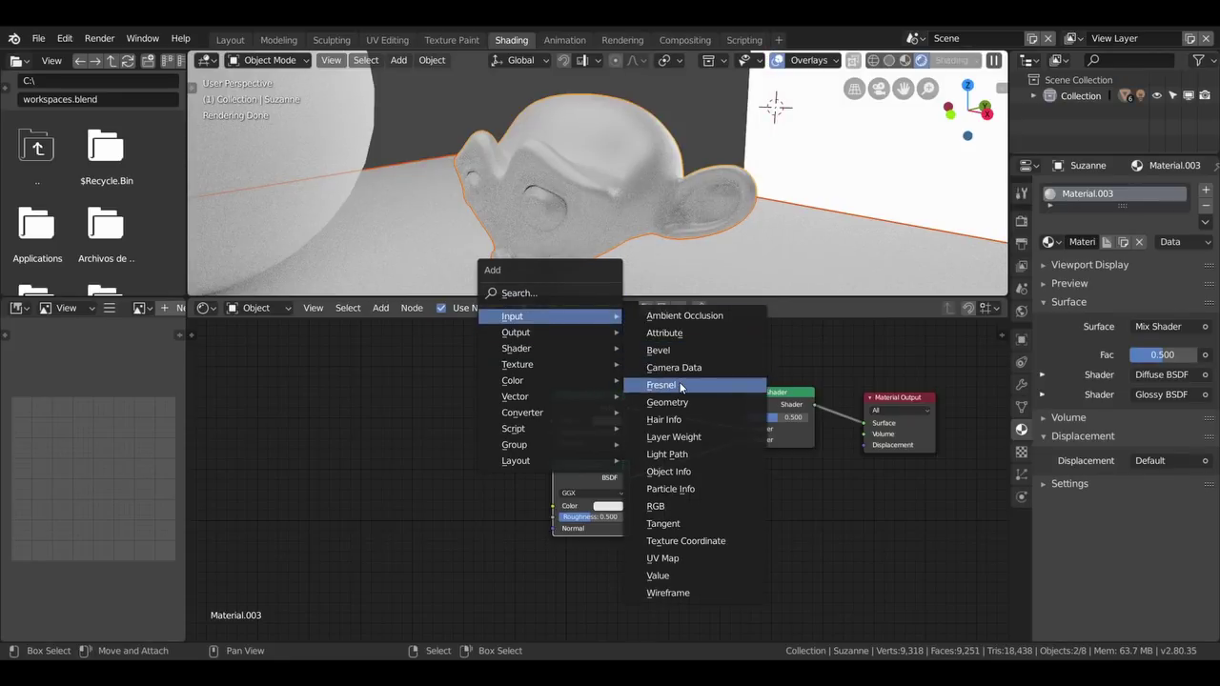
{"action": "left_click", "coordinate": [684, 384]}
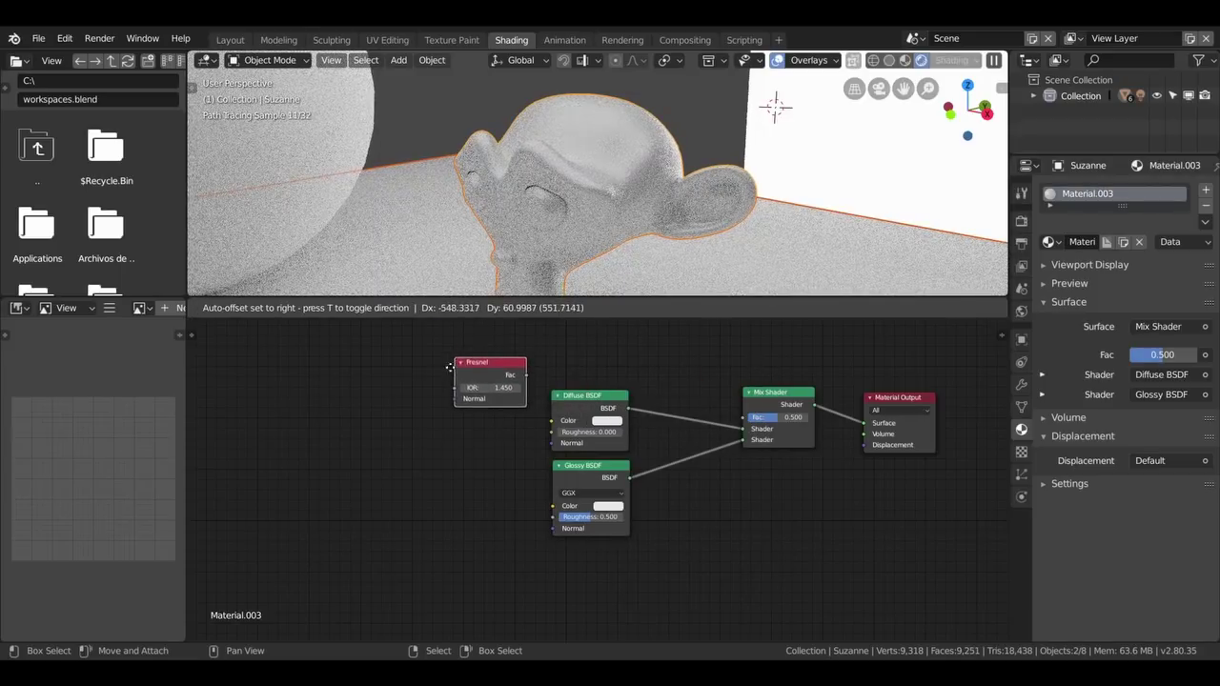
{"action": "left_click", "coordinate": [473, 391]}
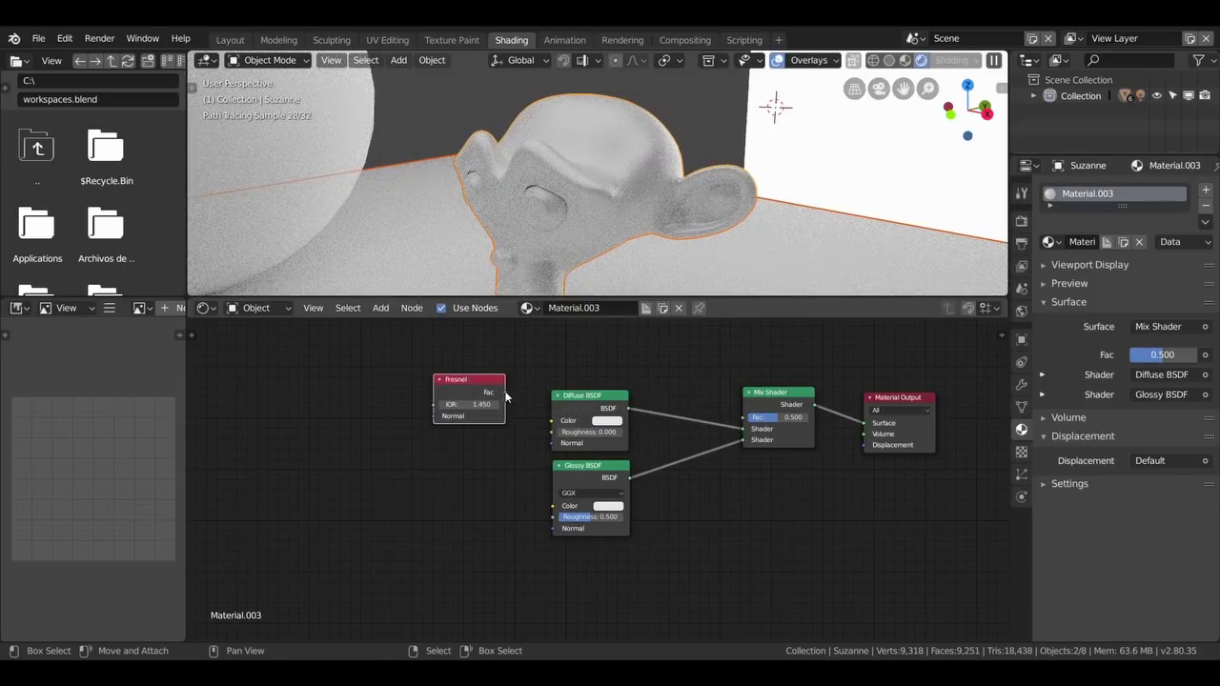
{"action": "left_click_drag", "start_coordinate": [505, 393], "coordinate": [743, 418]}
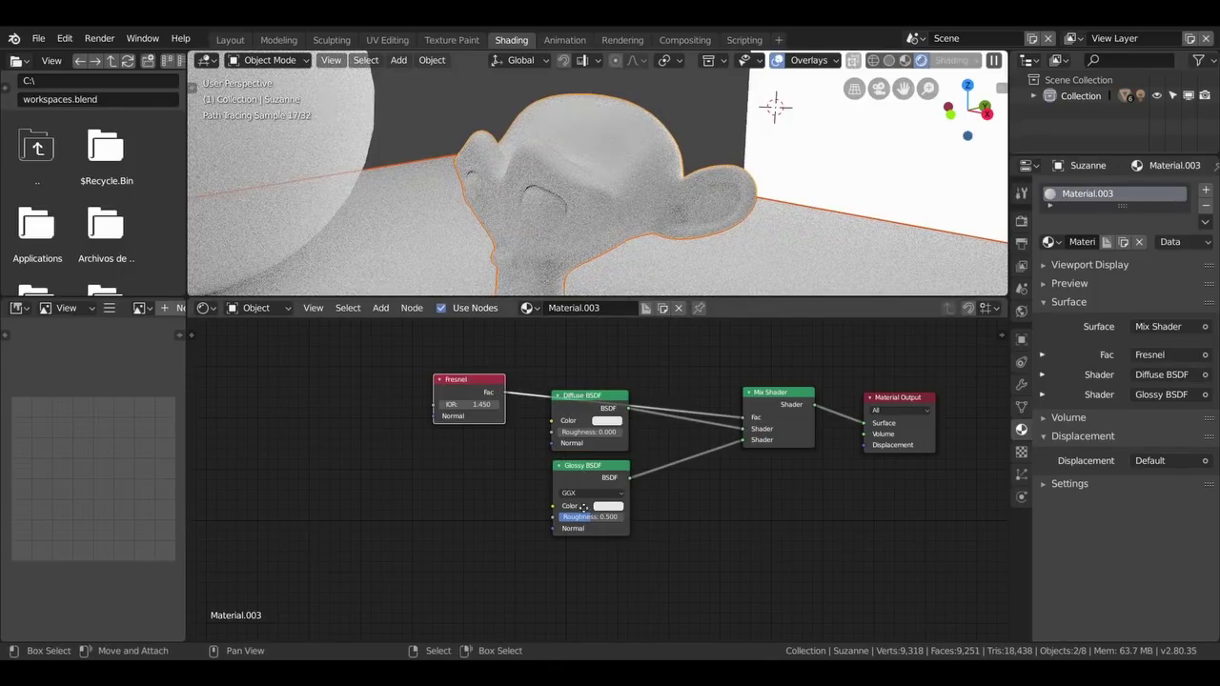
Step: Spread the Diffuse and Glossy nodes apart and set Fresnel IOR to 10, then 1.000
{"action": "left_click_drag", "start_coordinate": [583, 506], "coordinate": [576, 563]}
{"action": "left_click_drag", "start_coordinate": [603, 397], "coordinate": [595, 440]}
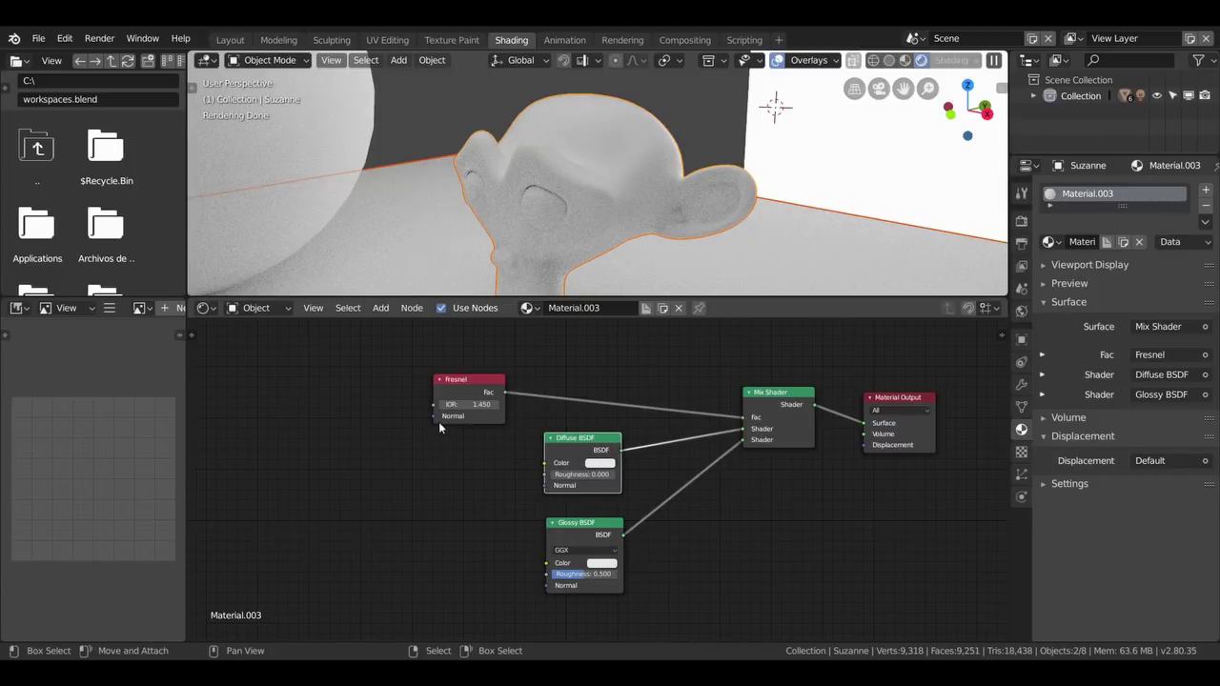
{"action": "type", "text": "10"}
{"action": "key", "text": "Return"}
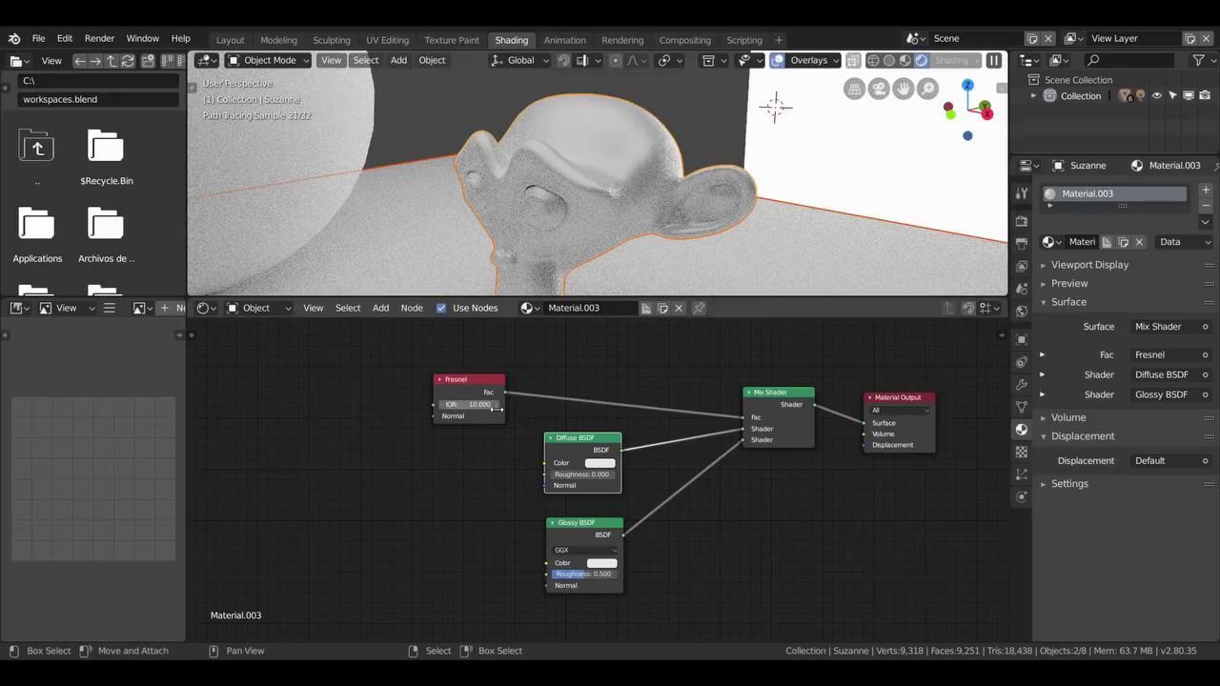
{"action": "key", "text": "Return"}
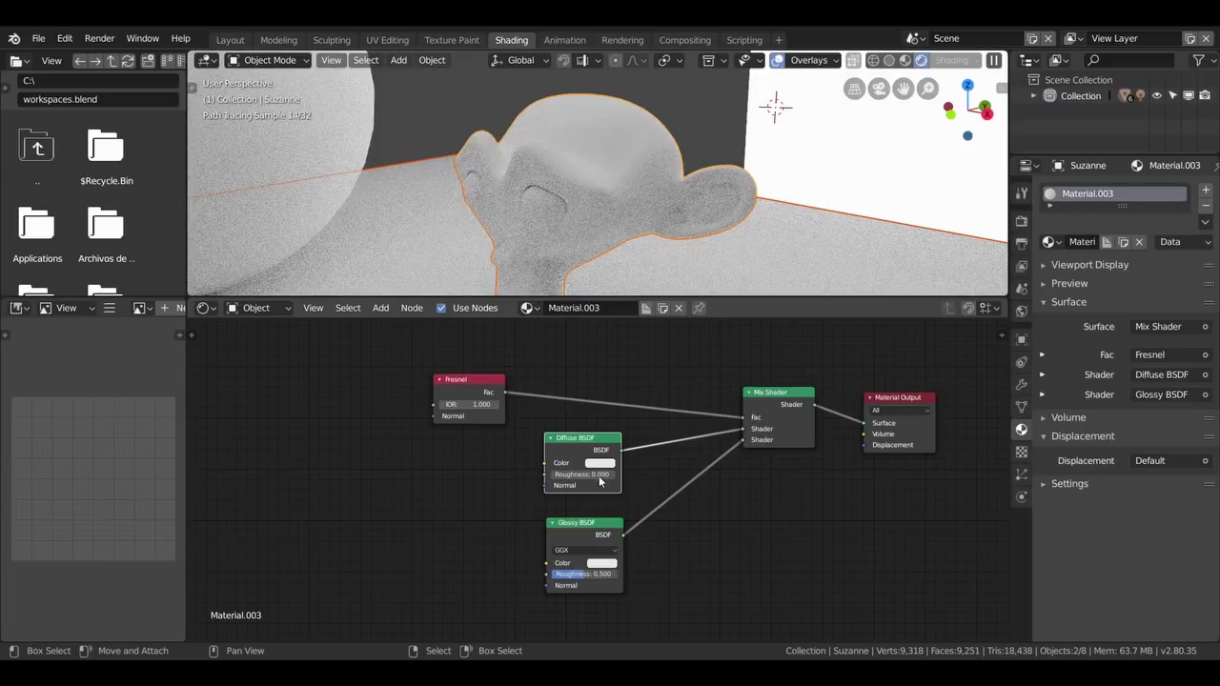
Step: Make the Diffuse BSDF colour blue
{"action": "left_click", "coordinate": [600, 463]}
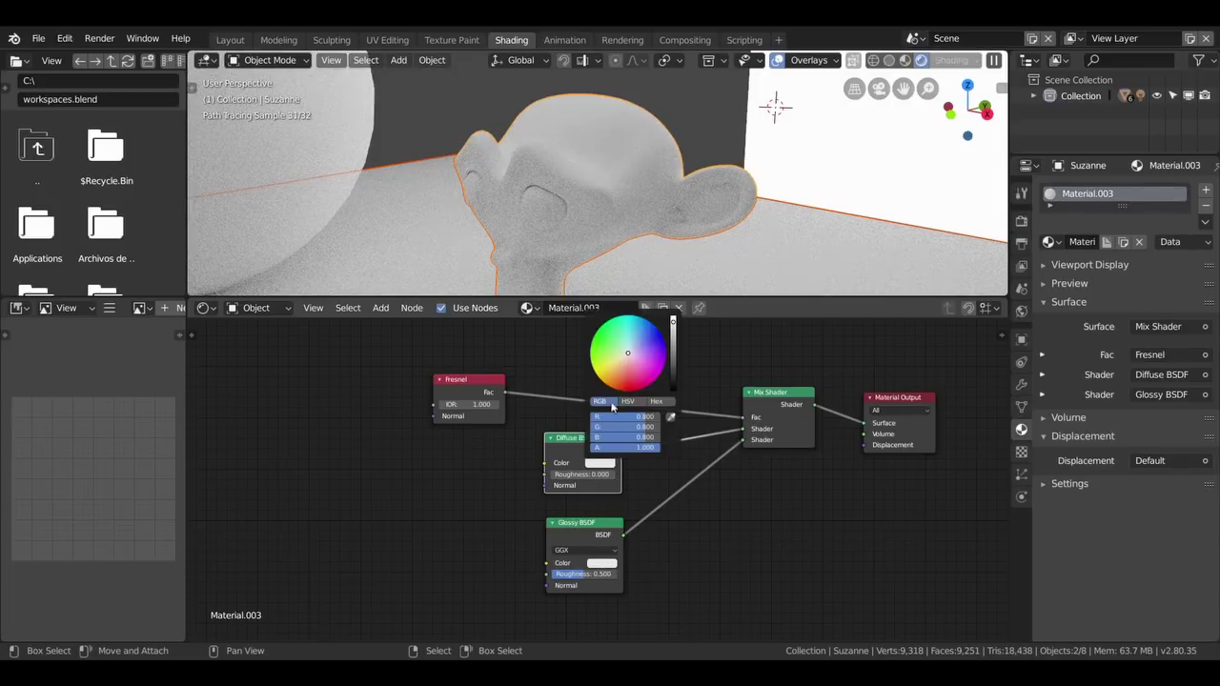
{"action": "left_click", "coordinate": [645, 330]}
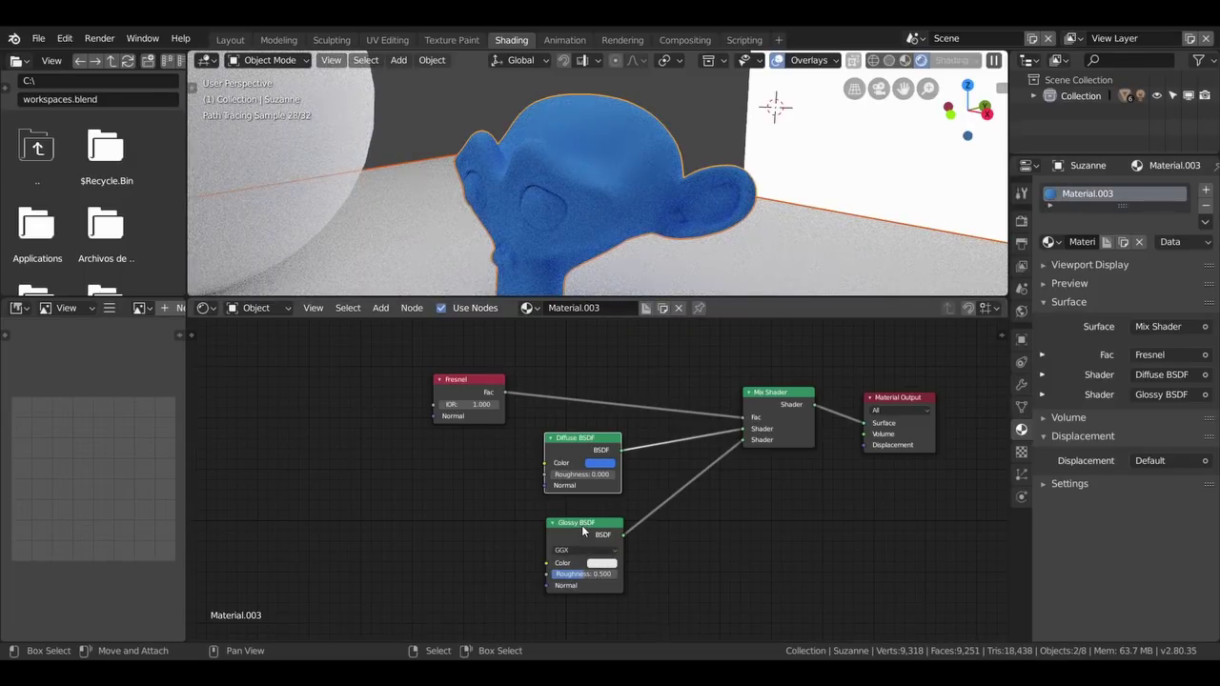
{"action": "left_click_drag", "start_coordinate": [572, 439], "coordinate": [585, 444]}
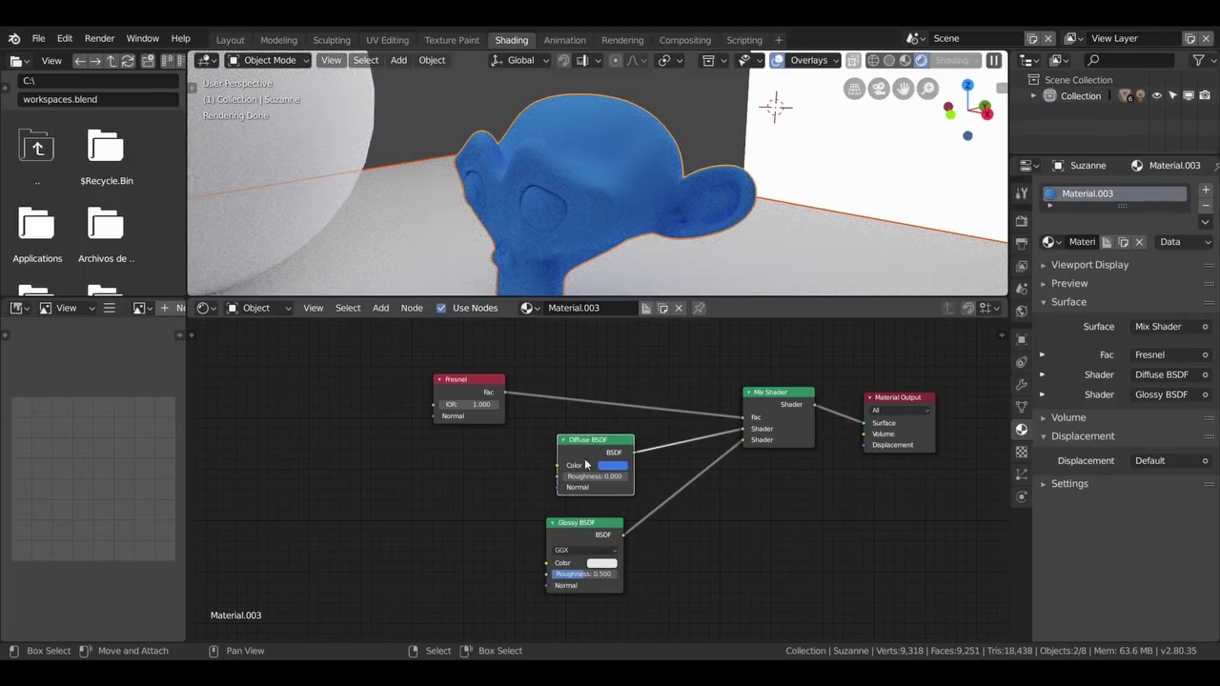
Step: Set Glossy Roughness to 0.172 and raise the Fresnel IOR to 2.600
{"action": "left_click_drag", "start_coordinate": [582, 534], "coordinate": [591, 525]}
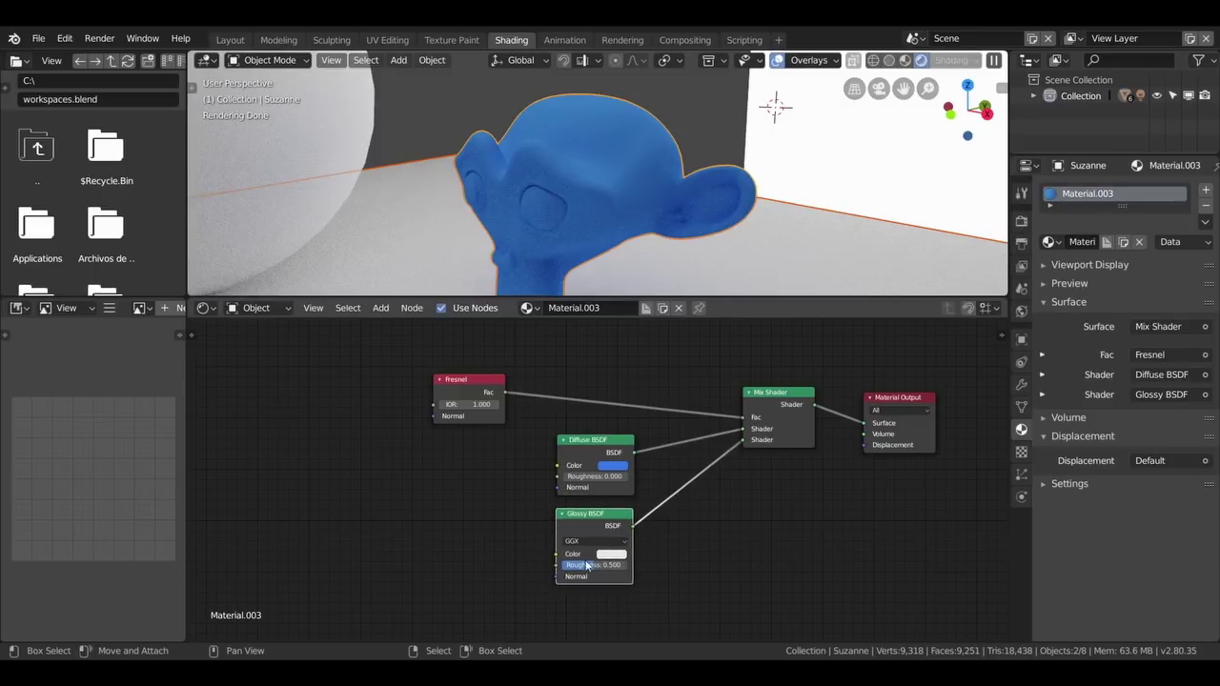
{"action": "left_click_drag", "start_coordinate": [592, 568], "coordinate": [575, 568]}
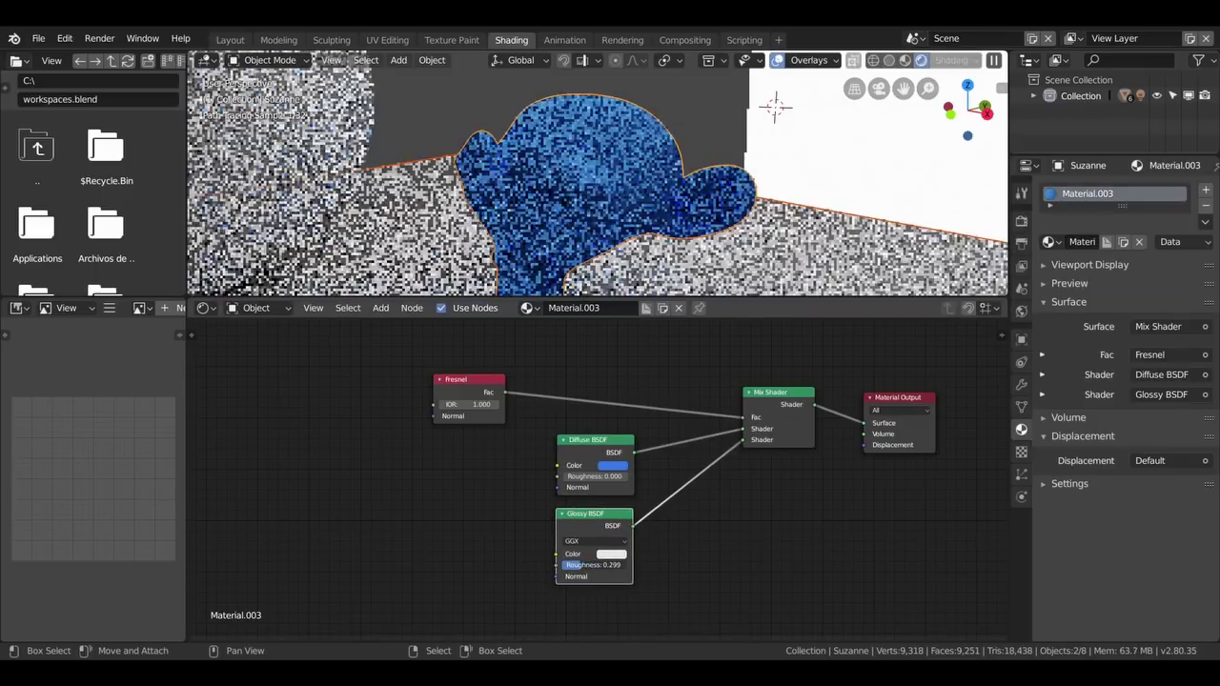
{"action": "mouse_move", "coordinate": [575, 565]}
{"action": "left_mouse_down"}
{"action": "mouse_move", "coordinate": [558, 565]}
{"action": "mouse_move", "coordinate": [624, 565]}
{"action": "left_mouse_up"}
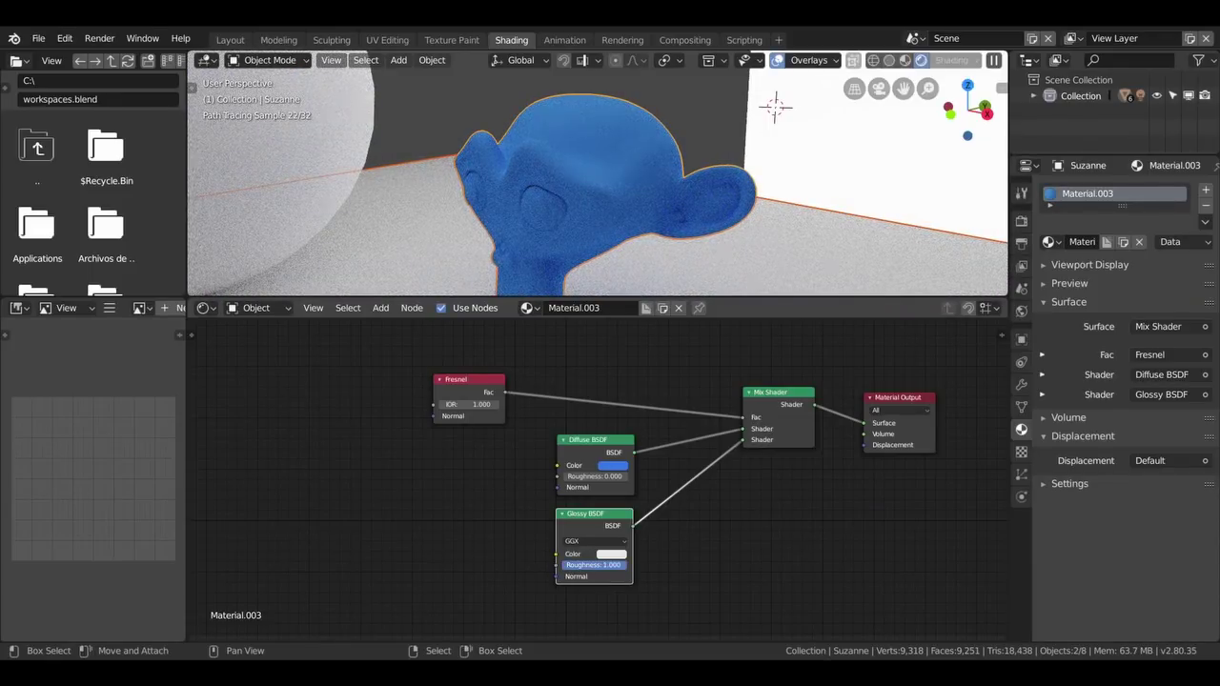
{"action": "left_click_drag", "start_coordinate": [624, 565], "coordinate": [569, 565]}
{"action": "left_click_drag", "start_coordinate": [580, 440], "coordinate": [582, 423]}
{"action": "left_click_drag", "start_coordinate": [469, 404], "coordinate": [534, 405]}
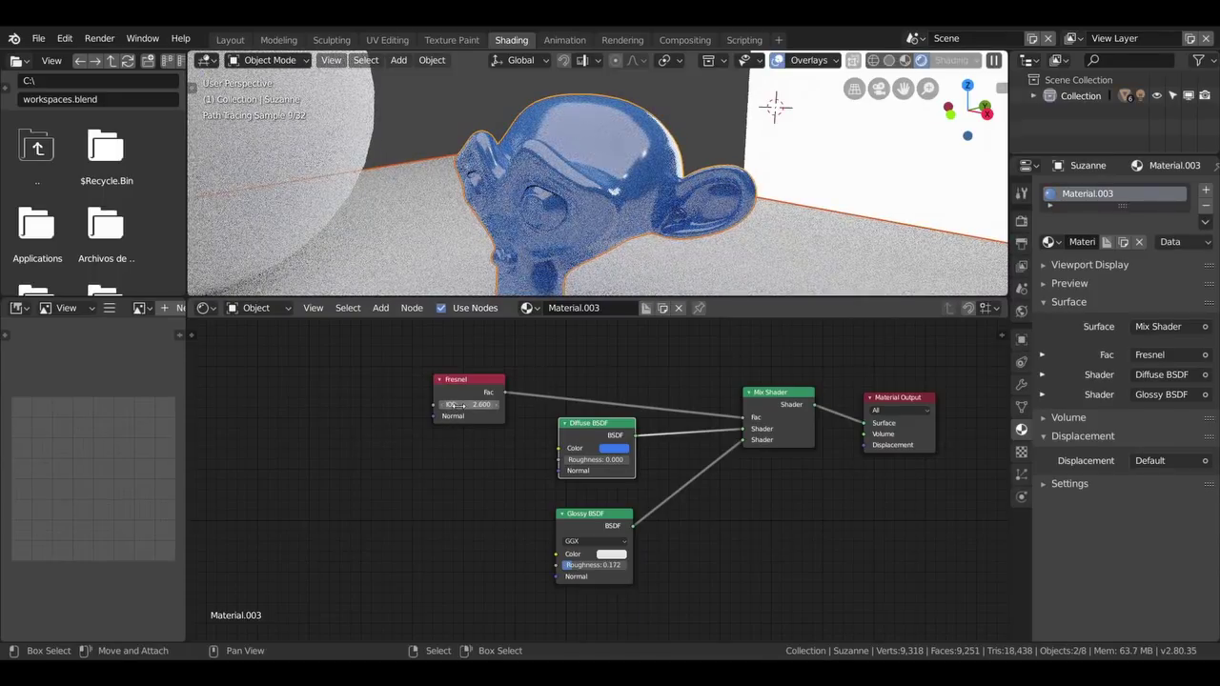
{"action": "left_click", "coordinate": [439, 407]}
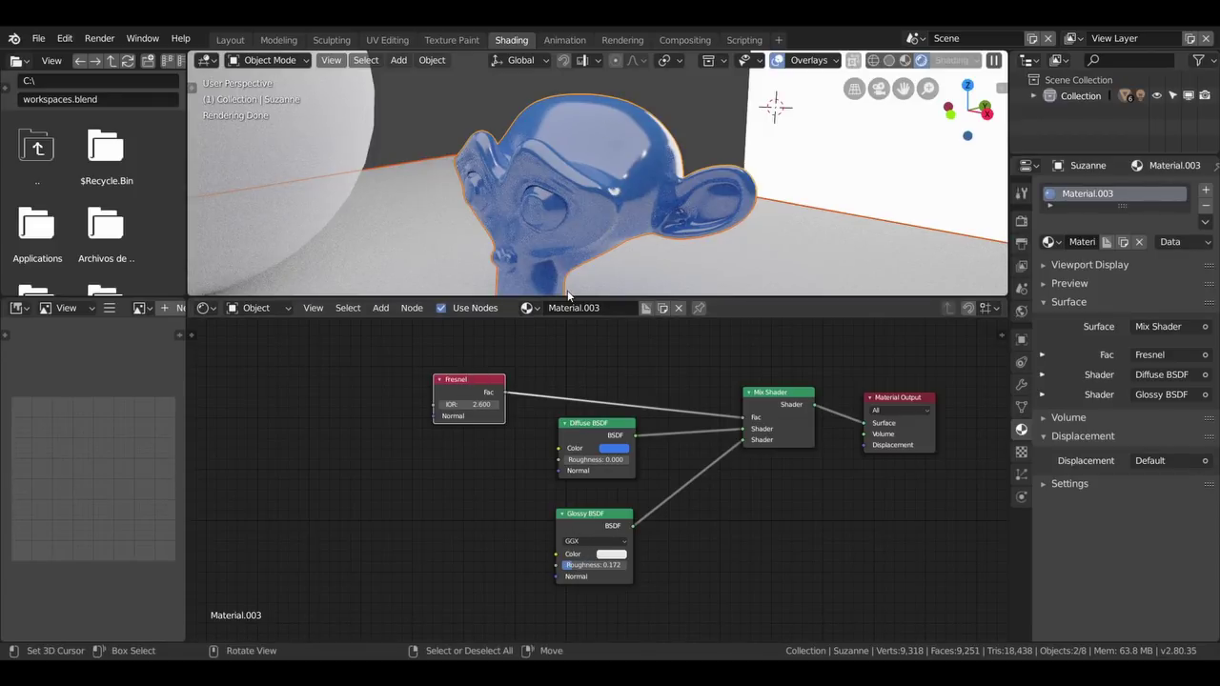
Step: Step the Fresnel IOR down from 2.500 to 1.500 to test lower values
{"action": "left_click", "coordinate": [441, 406]}
{"action": "left_click", "coordinate": [442, 406]}
{"action": "left_click", "coordinate": [441, 406]}
{"action": "left_click", "coordinate": [441, 405]}
{"action": "left_click", "coordinate": [441, 406]}
{"action": "left_click", "coordinate": [441, 406]}
{"action": "left_click", "coordinate": [441, 405]}
{"action": "left_click", "coordinate": [442, 406]}
{"action": "left_click", "coordinate": [441, 406]}
{"action": "left_click", "coordinate": [442, 406]}
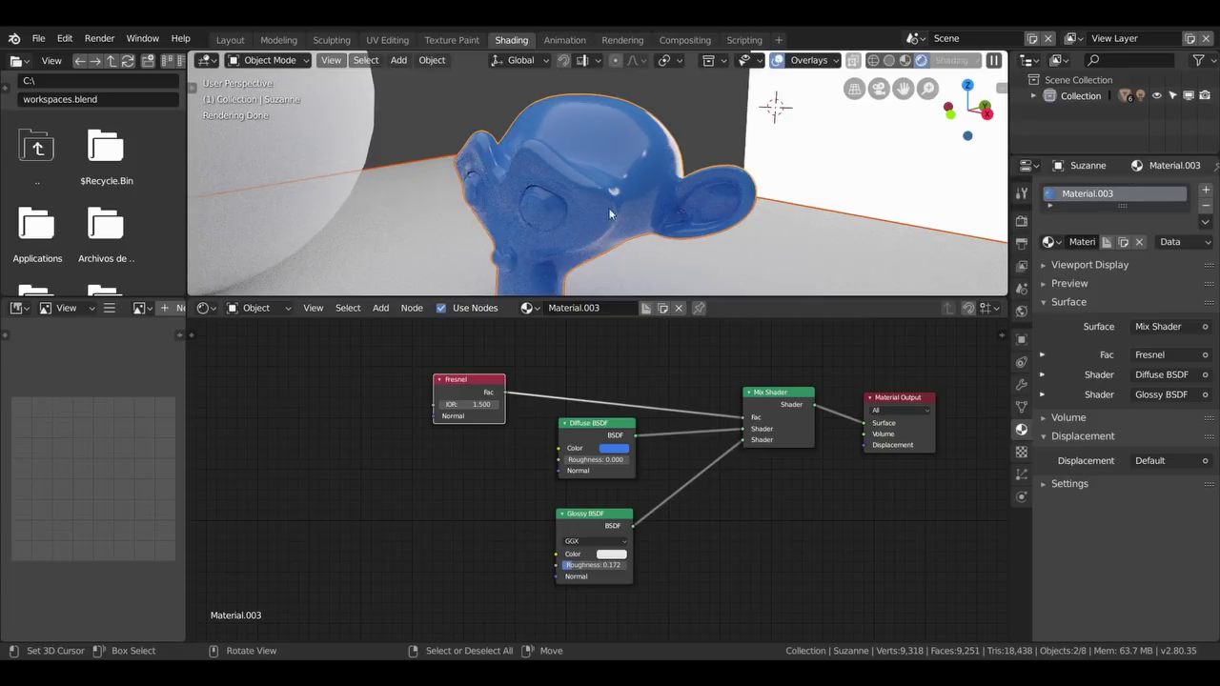
Step: Try higher Fresnel IOR values up to about 14.7, then settle it at 2.700
{"action": "left_click_drag", "start_coordinate": [456, 406], "coordinate": [515, 406]}
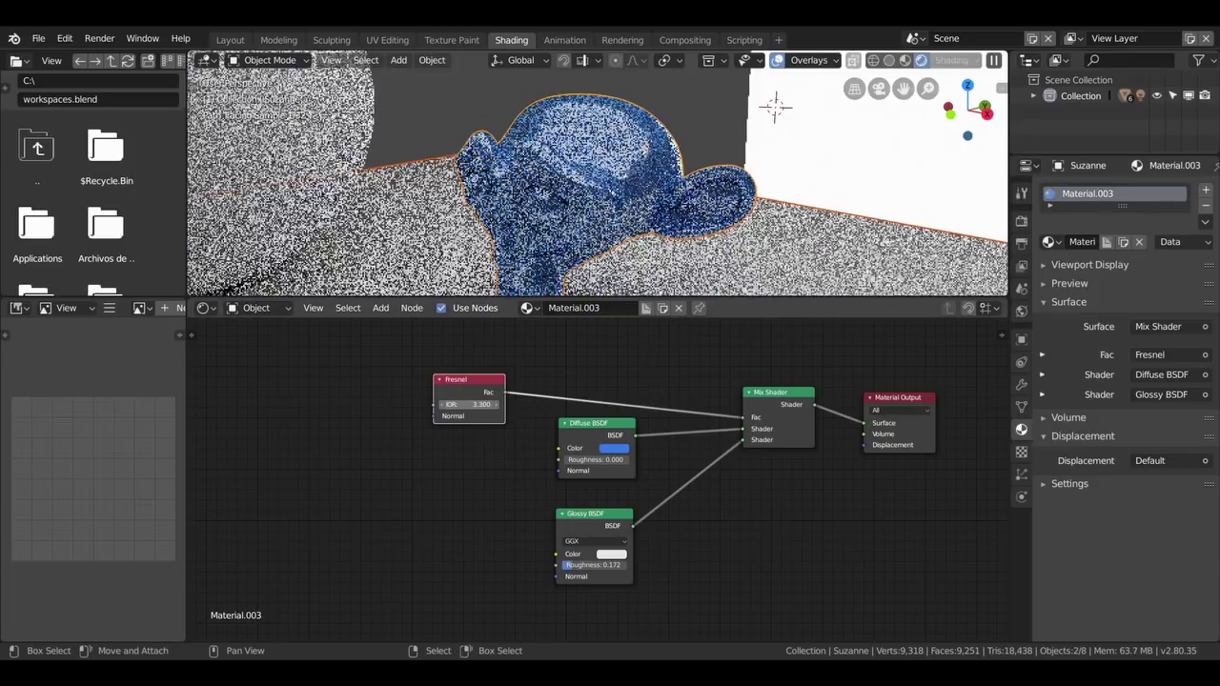
{"action": "left_click_drag", "start_coordinate": [514, 406], "coordinate": [744, 406]}
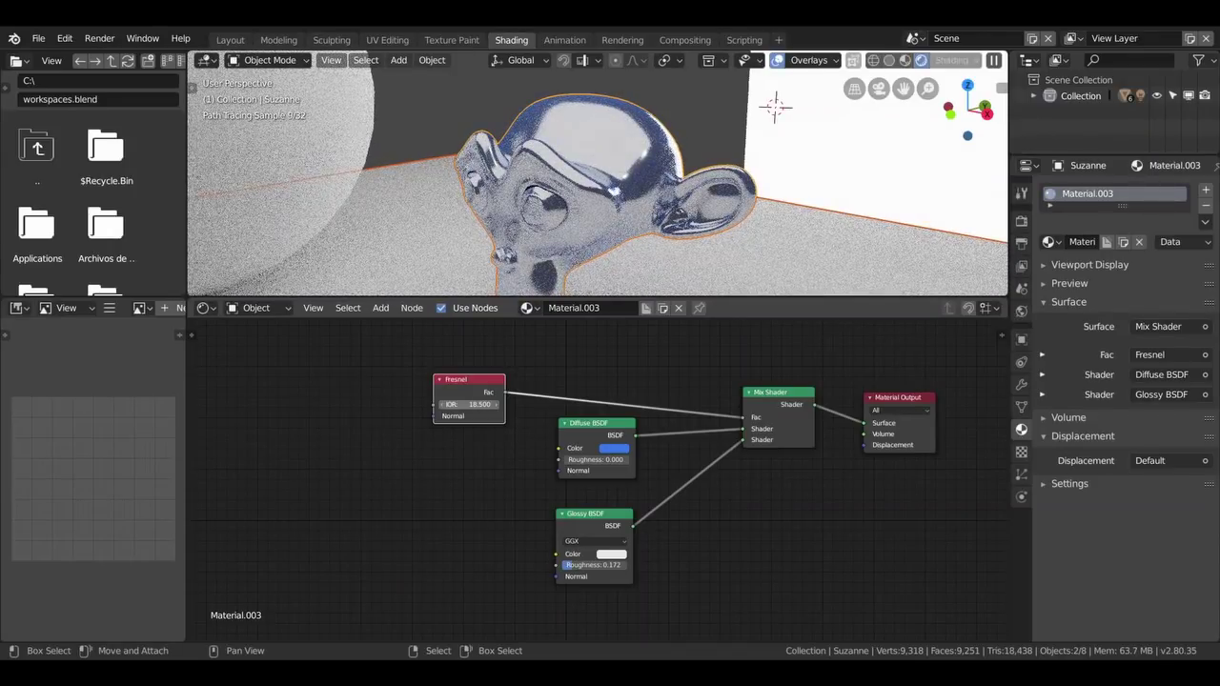
{"action": "left_click_drag", "start_coordinate": [744, 406], "coordinate": [705, 406]}
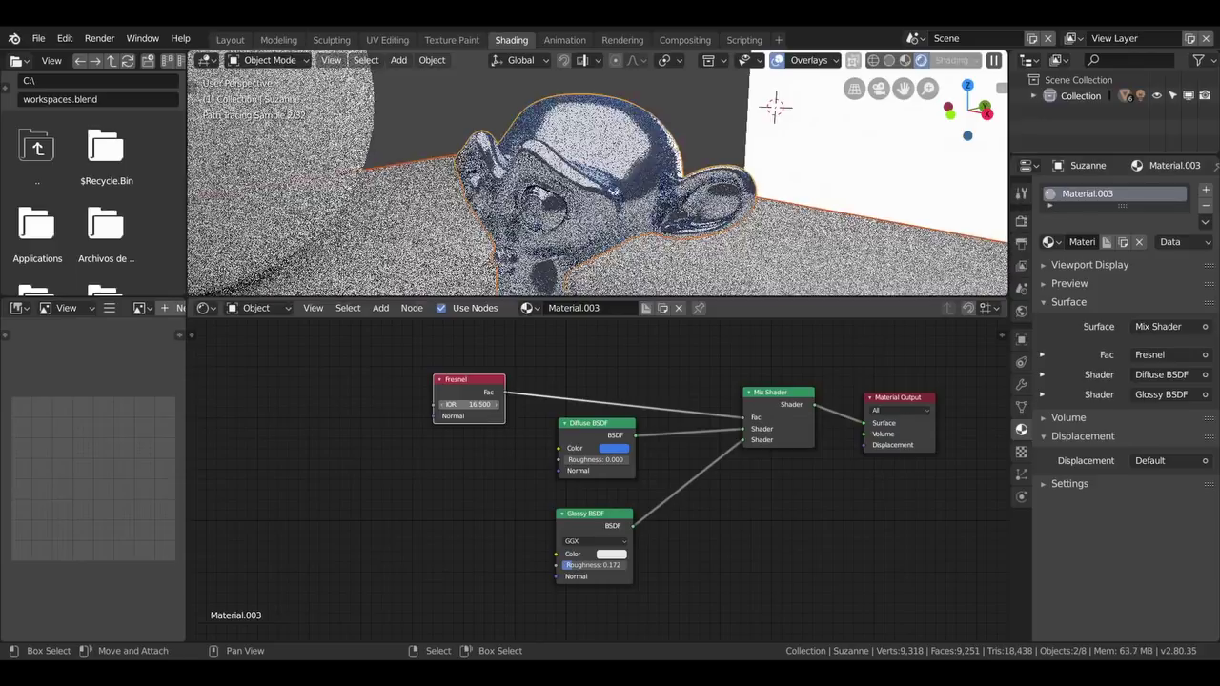
{"action": "left_click_drag", "start_coordinate": [705, 406], "coordinate": [667, 406]}
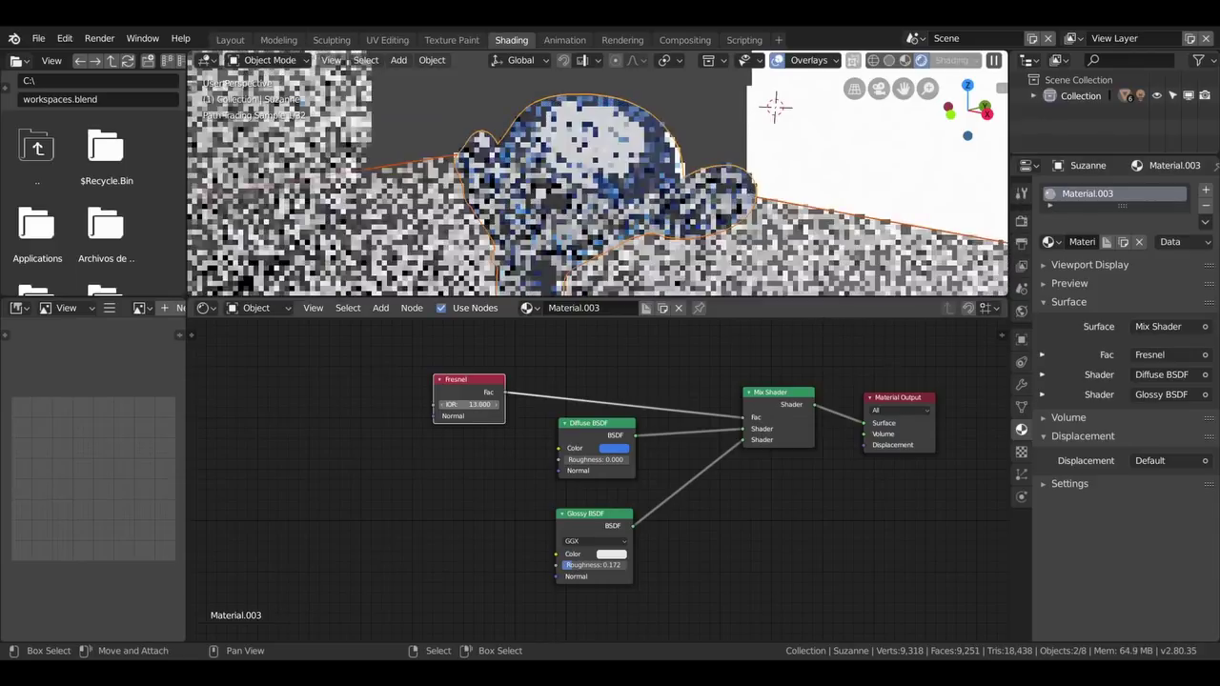
{"action": "middle_click_drag", "start_coordinate": [587, 143], "coordinate": [648, 162]}
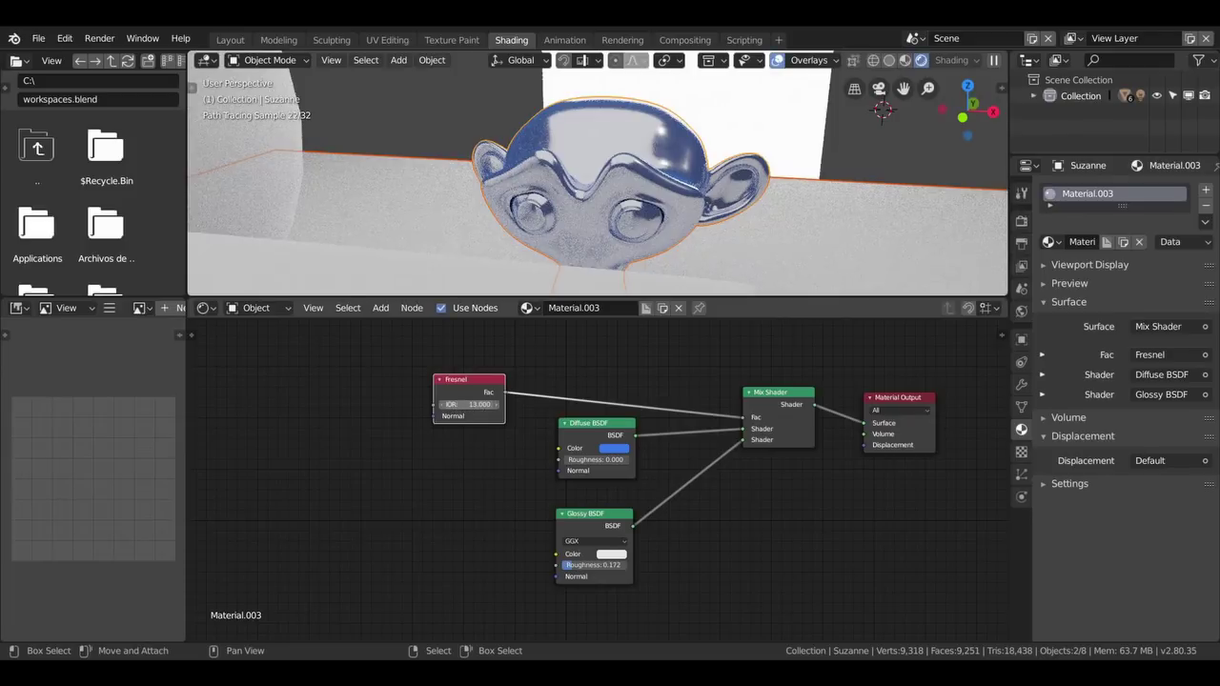
{"action": "left_click_drag", "start_coordinate": [469, 404], "coordinate": [383, 404]}
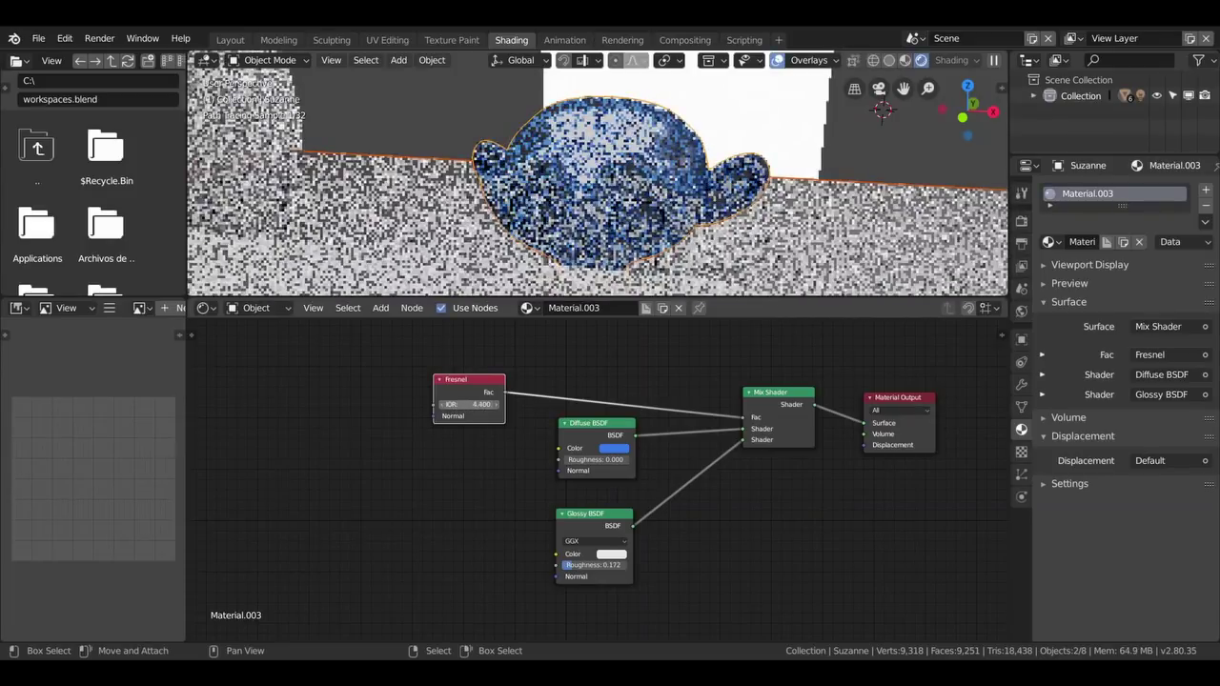
{"action": "left_click_drag", "start_coordinate": [469, 404], "coordinate": [419, 404]}
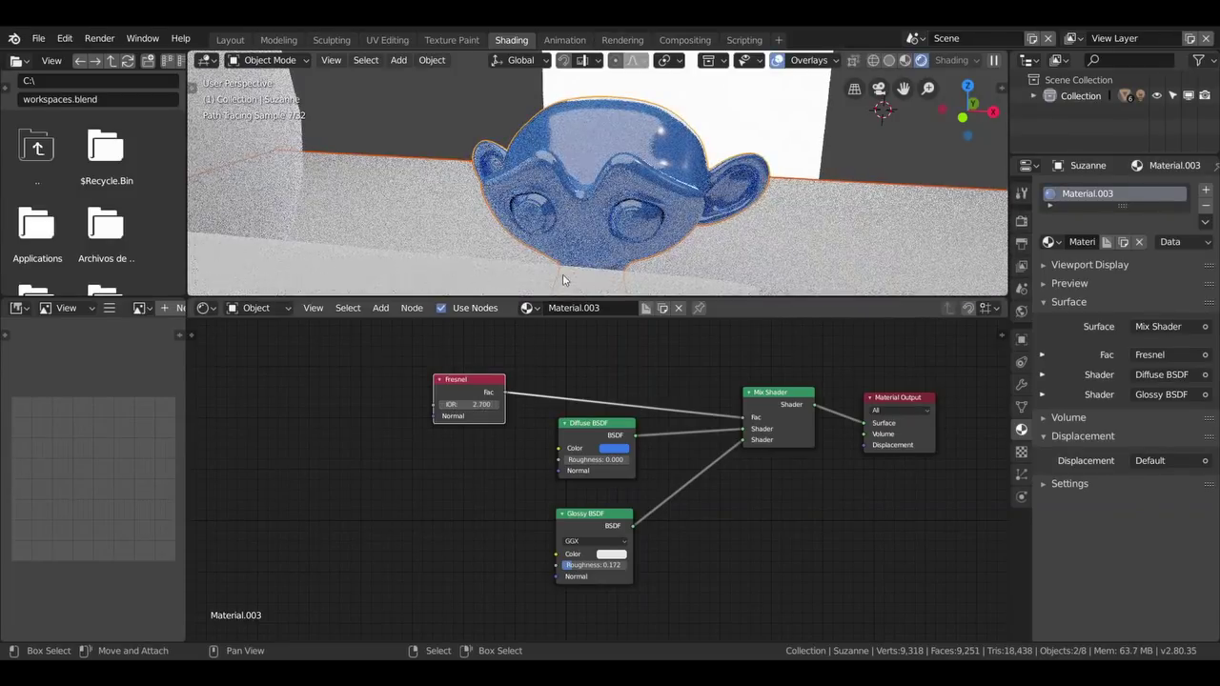
{"action": "middle_click_drag", "start_coordinate": [646, 210], "coordinate": [584, 436]}
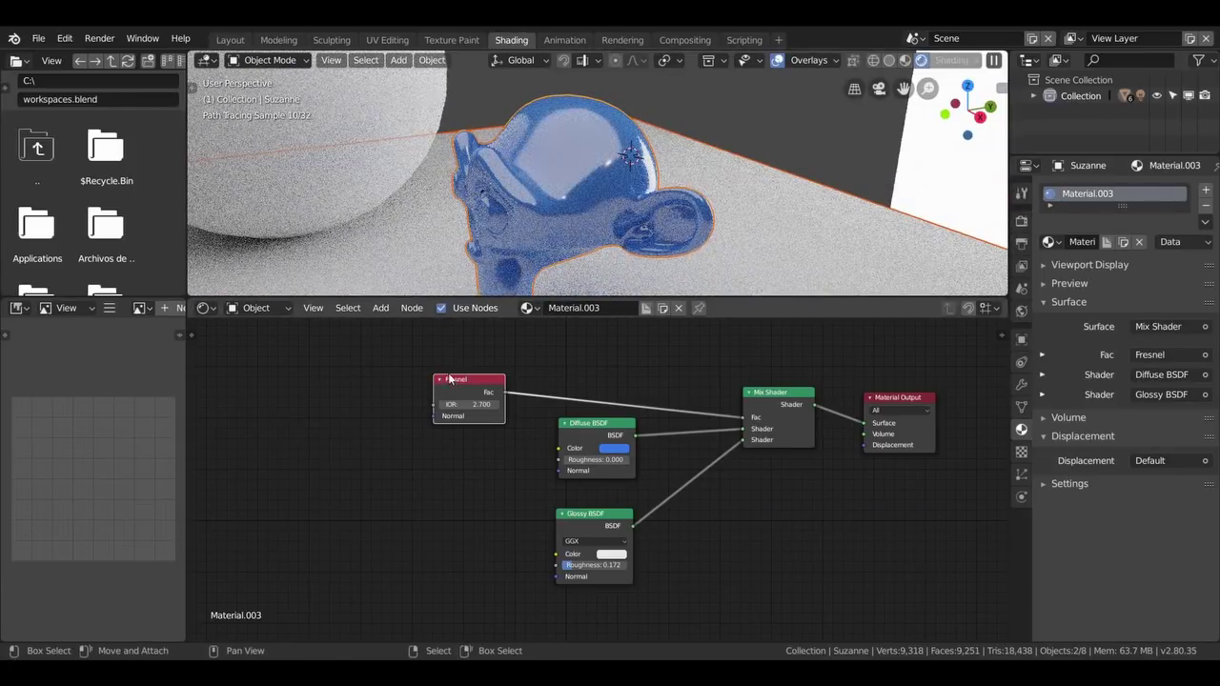
Step: Move the Fresnel node up and right and bring up the Texture node list
{"action": "left_click_drag", "start_coordinate": [486, 384], "coordinate": [613, 362]}
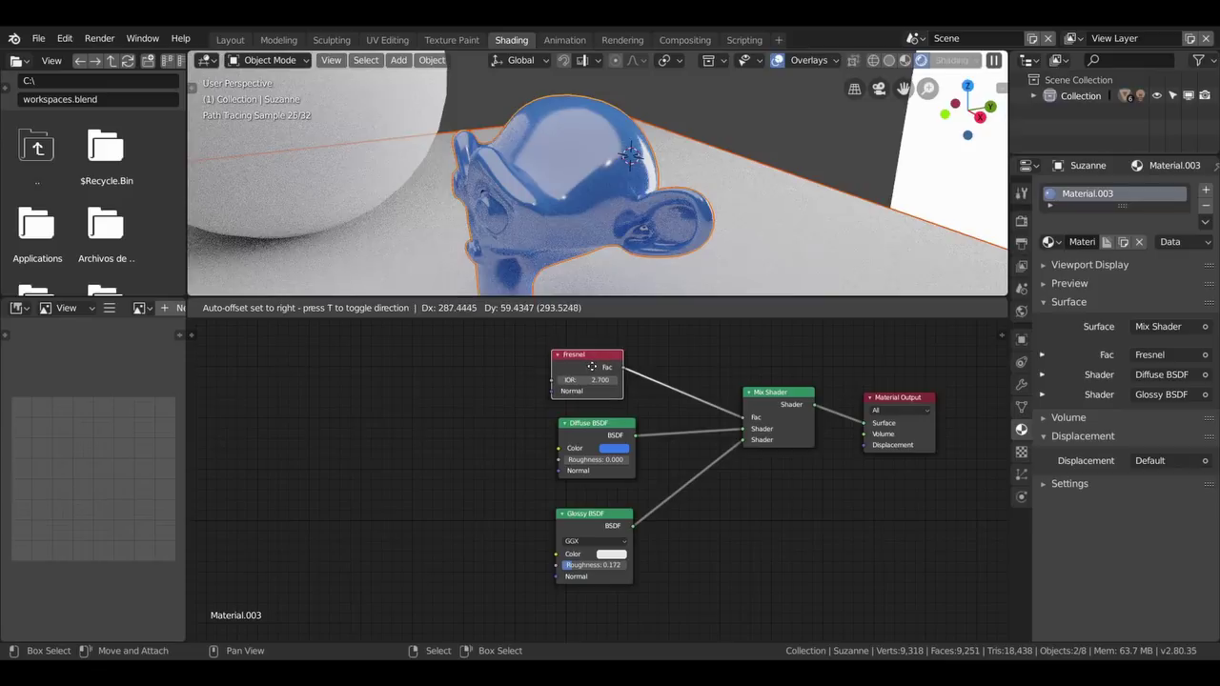
{"action": "mouse_move", "coordinate": [464, 444]}
{"action": "middle_mouse_down"}
{"action": "mouse_move", "coordinate": [553, 417]}
{"action": "mouse_move", "coordinate": [522, 377]}
{"action": "middle_mouse_up"}
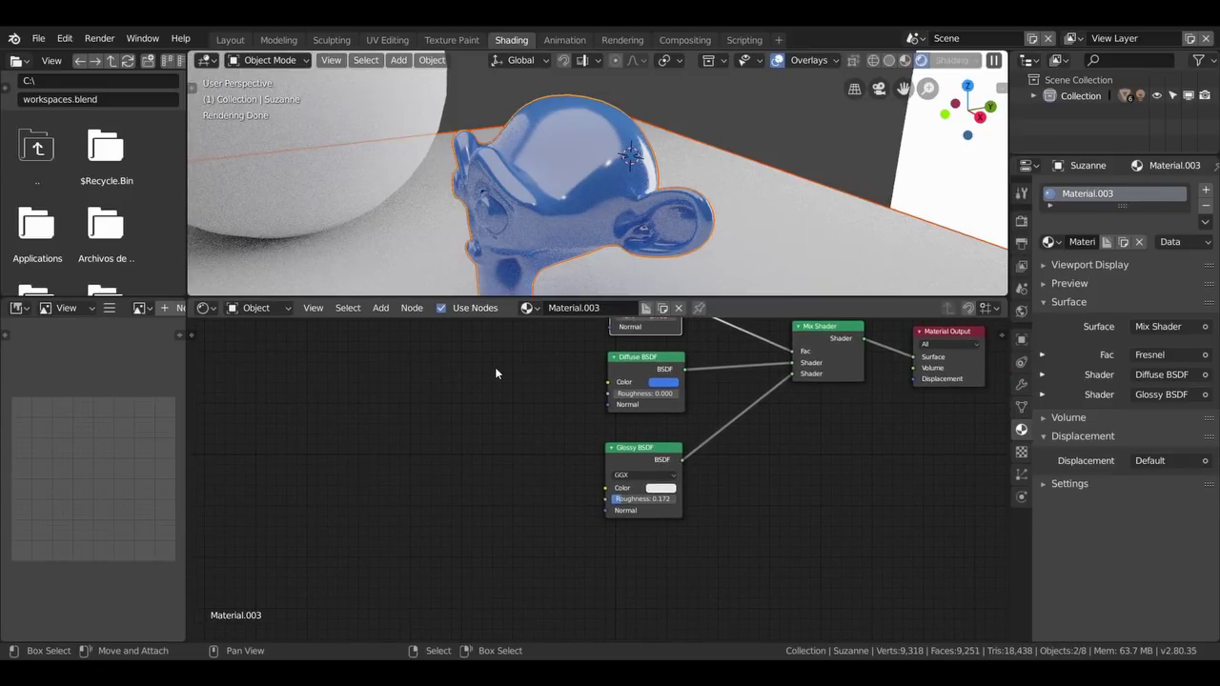
{"action": "key", "text": "shift+a"}
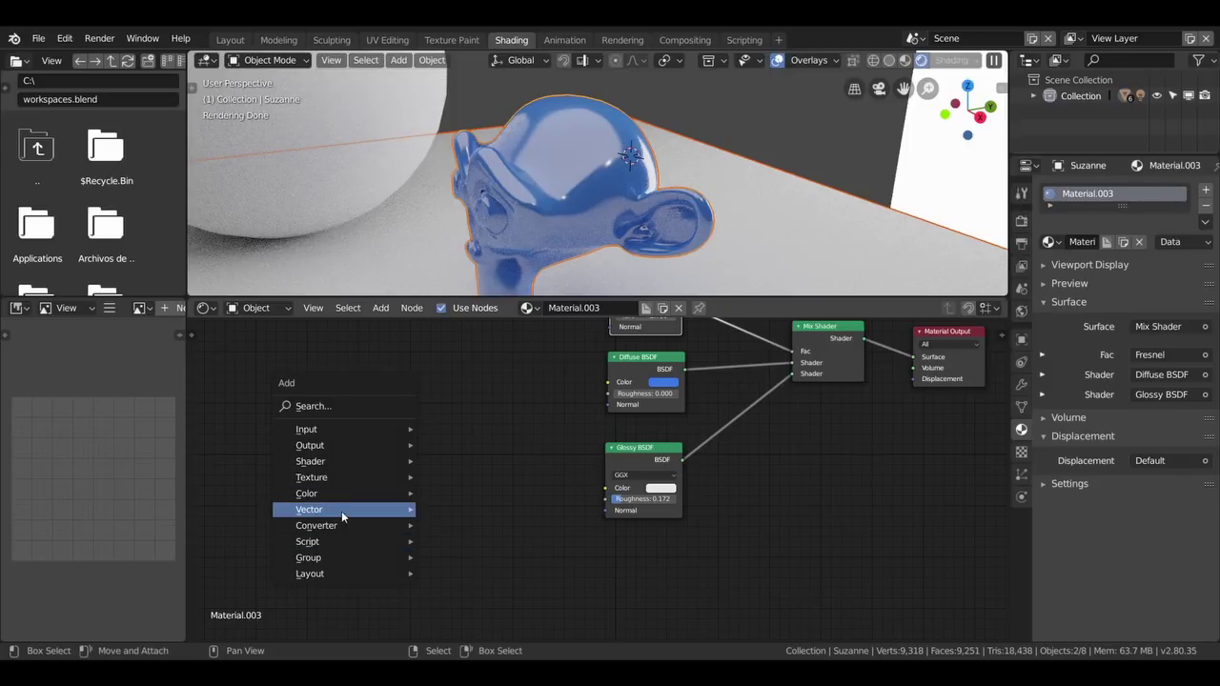
{"action": "mouse_move", "coordinate": [311, 477]}
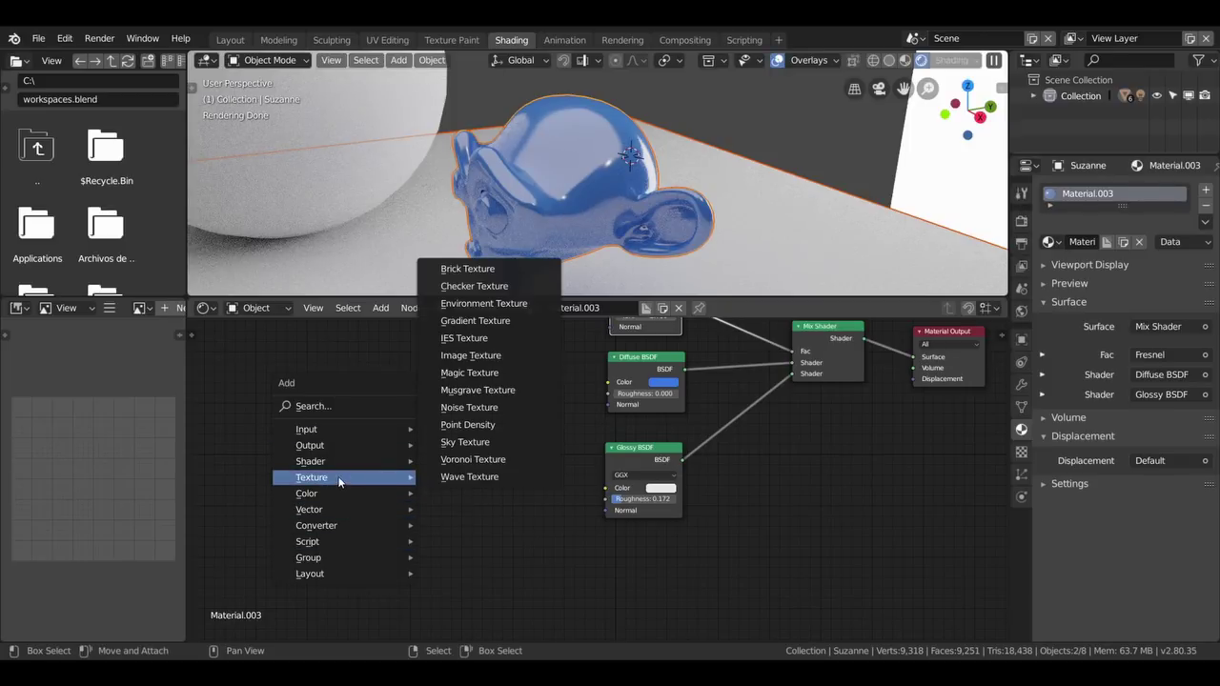
Step: Add a Noise Texture node and position it in the node editor
{"action": "left_click", "coordinate": [458, 408]}
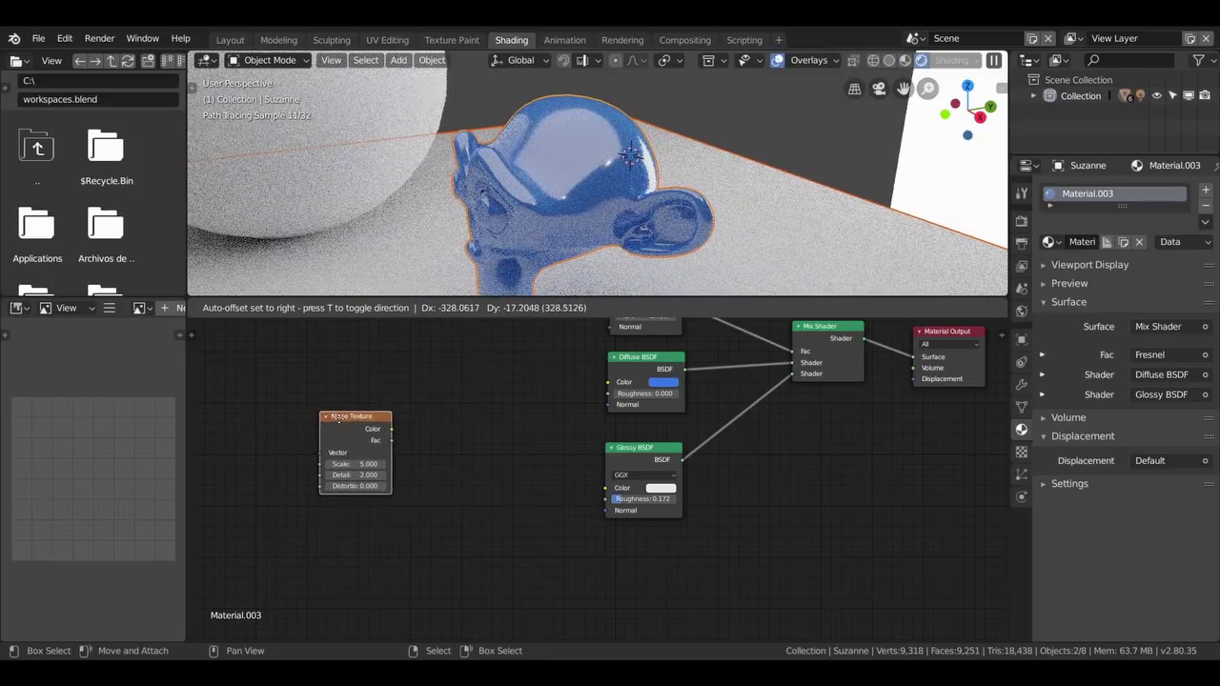
{"action": "left_click", "coordinate": [340, 420]}
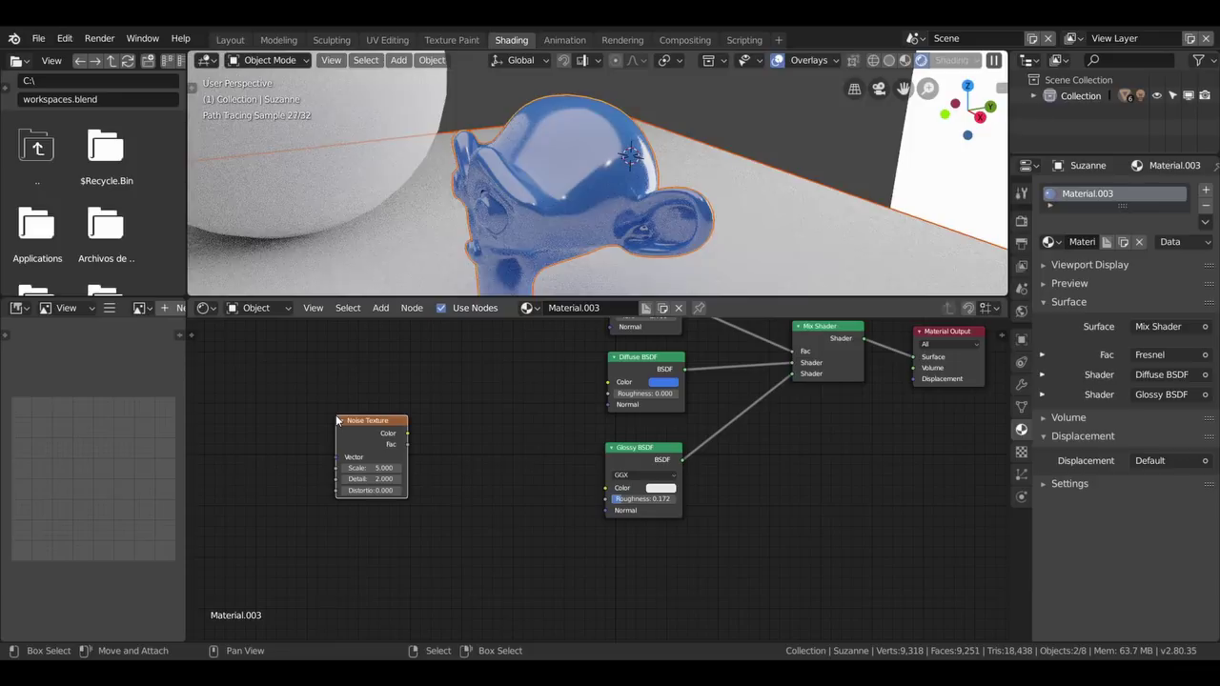
{"action": "scroll", "coordinate": [534, 456], "scroll_direction": "down", "scroll_amount": 1}
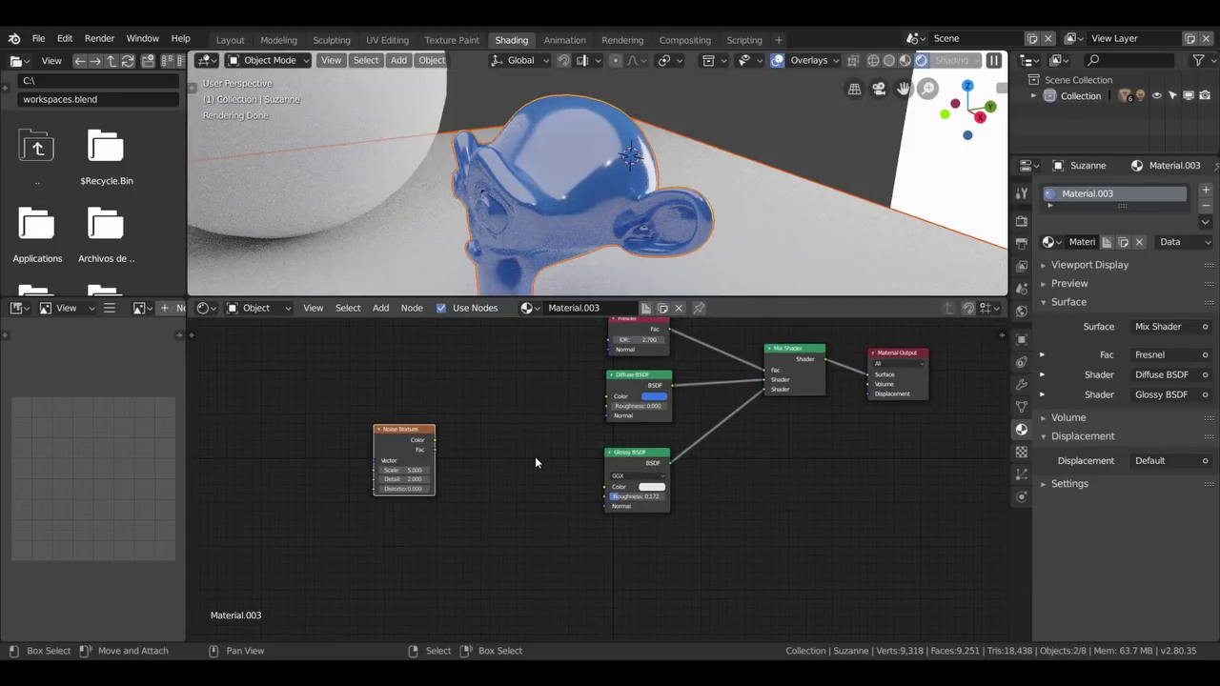
{"action": "scroll", "coordinate": [417, 479], "scroll_direction": "up", "scroll_amount": 2, "text": "shift"}
{"action": "left_click_drag", "start_coordinate": [425, 476], "coordinate": [443, 431]}
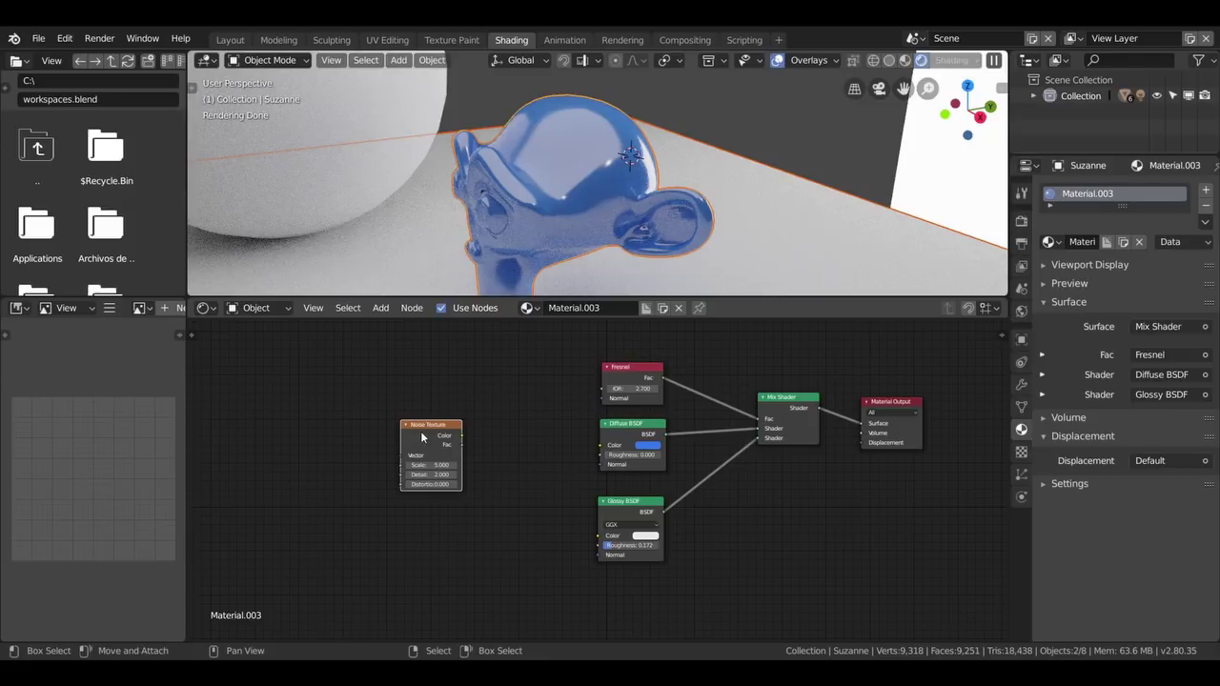
{"action": "left_click_drag", "start_coordinate": [421, 428], "coordinate": [411, 435]}
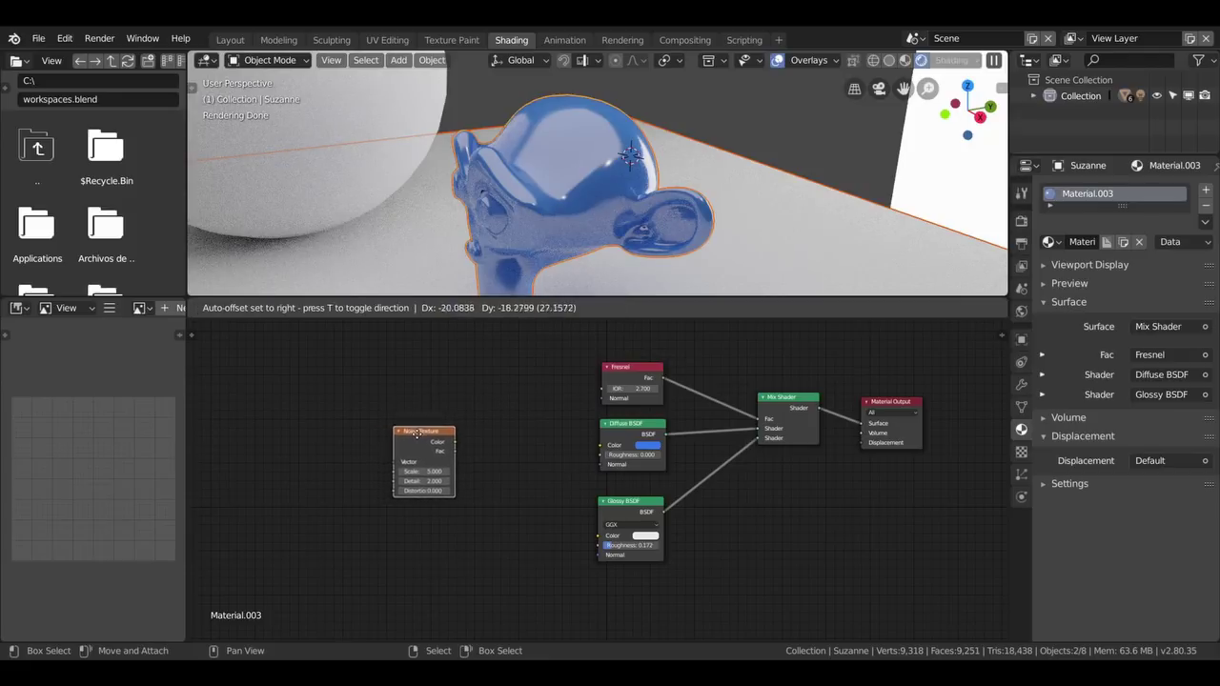
{"action": "left_click_drag", "start_coordinate": [410, 436], "coordinate": [603, 445]}
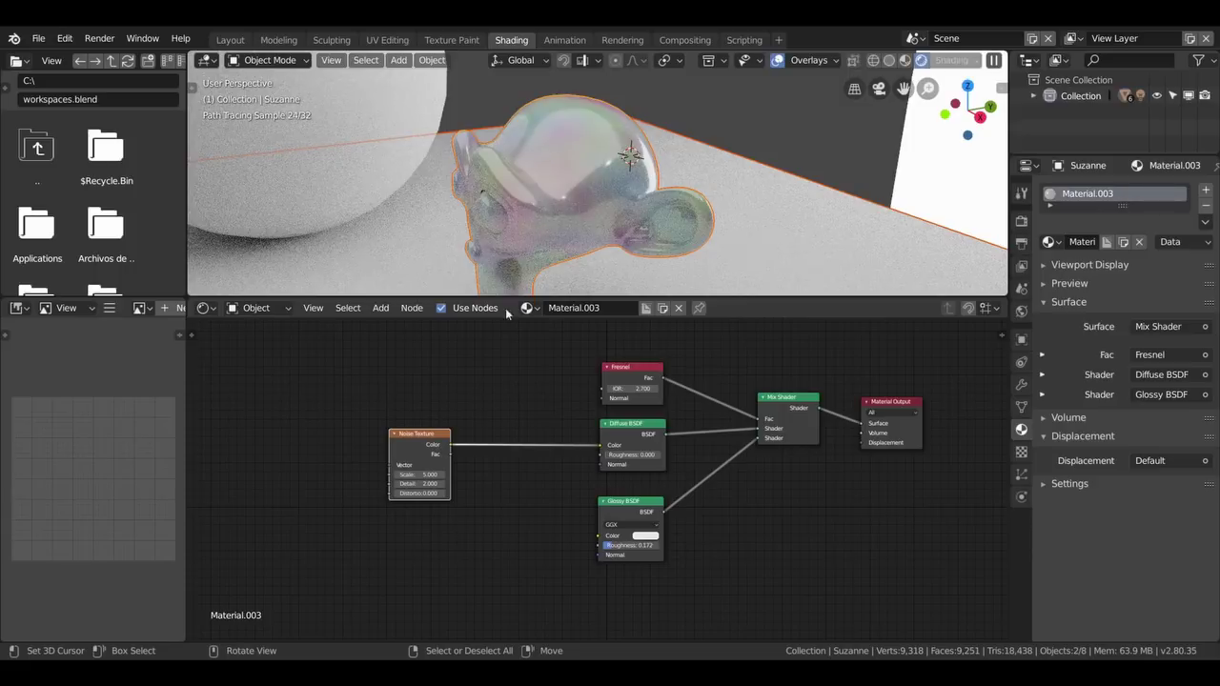
{"action": "middle_click_drag", "start_coordinate": [519, 274], "coordinate": [572, 278]}
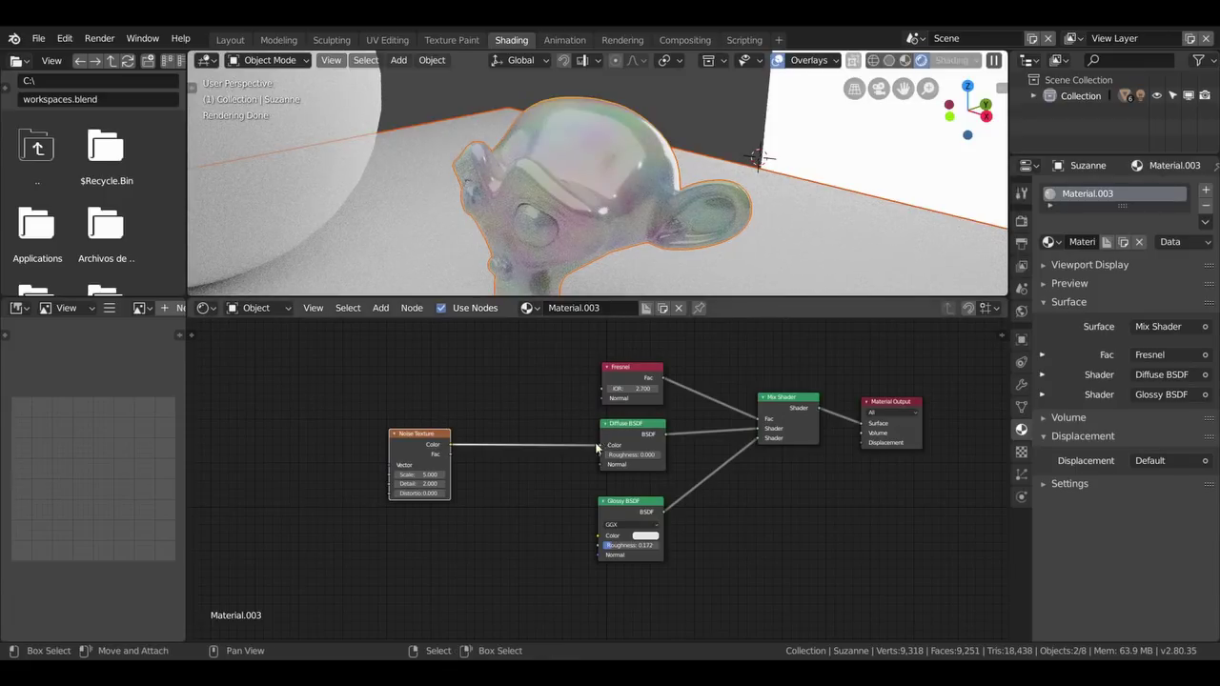
Step: Connect the Noise Texture Color to the Glossy BSDF Color instead of the Diffuse
{"action": "mouse_move", "coordinate": [594, 444]}
{"action": "left_mouse_down"}
{"action": "mouse_move", "coordinate": [422, 455]}
{"action": "mouse_move", "coordinate": [453, 552]}
{"action": "left_mouse_up"}
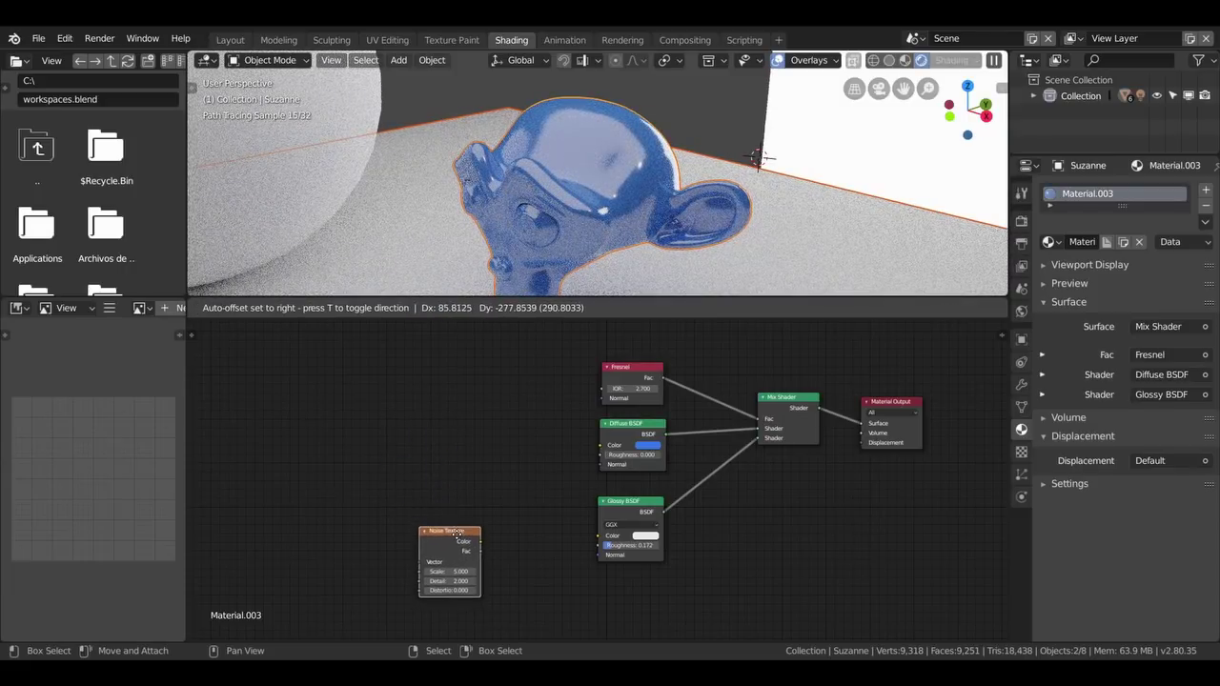
{"action": "left_click_drag", "start_coordinate": [481, 540], "coordinate": [600, 537]}
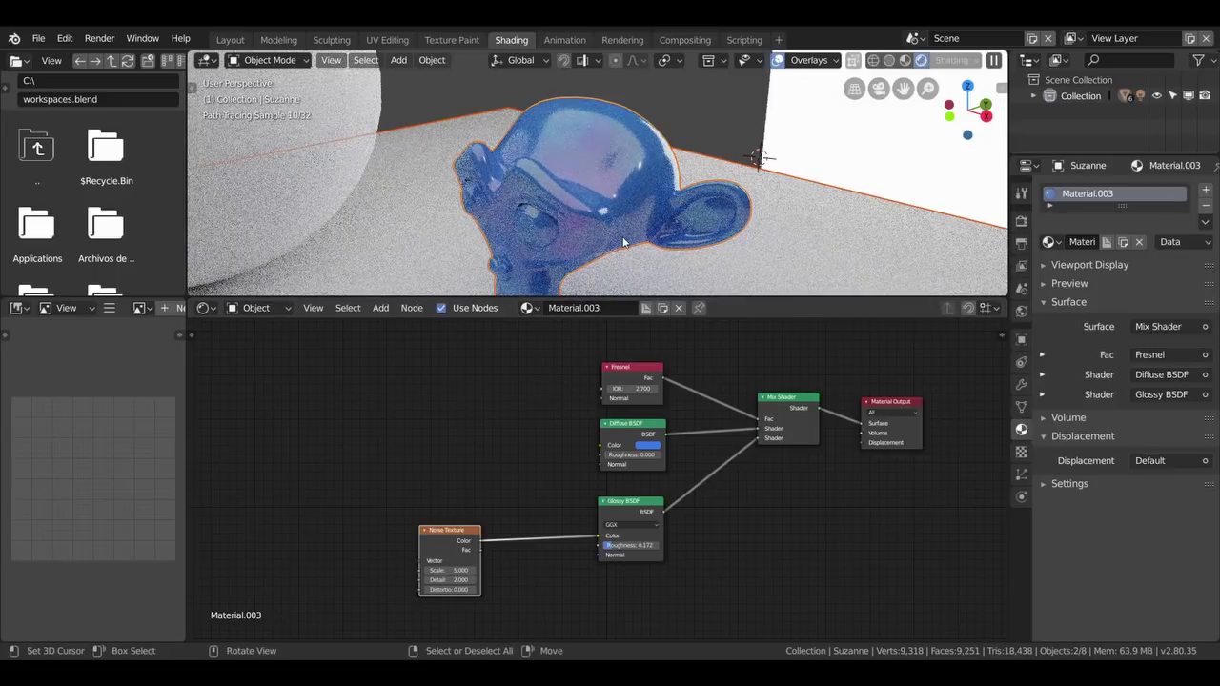
{"action": "mouse_move", "coordinate": [588, 174]}
{"action": "middle_mouse_down"}
{"action": "mouse_move", "coordinate": [750, 211]}
{"action": "mouse_move", "coordinate": [678, 204]}
{"action": "middle_mouse_up"}
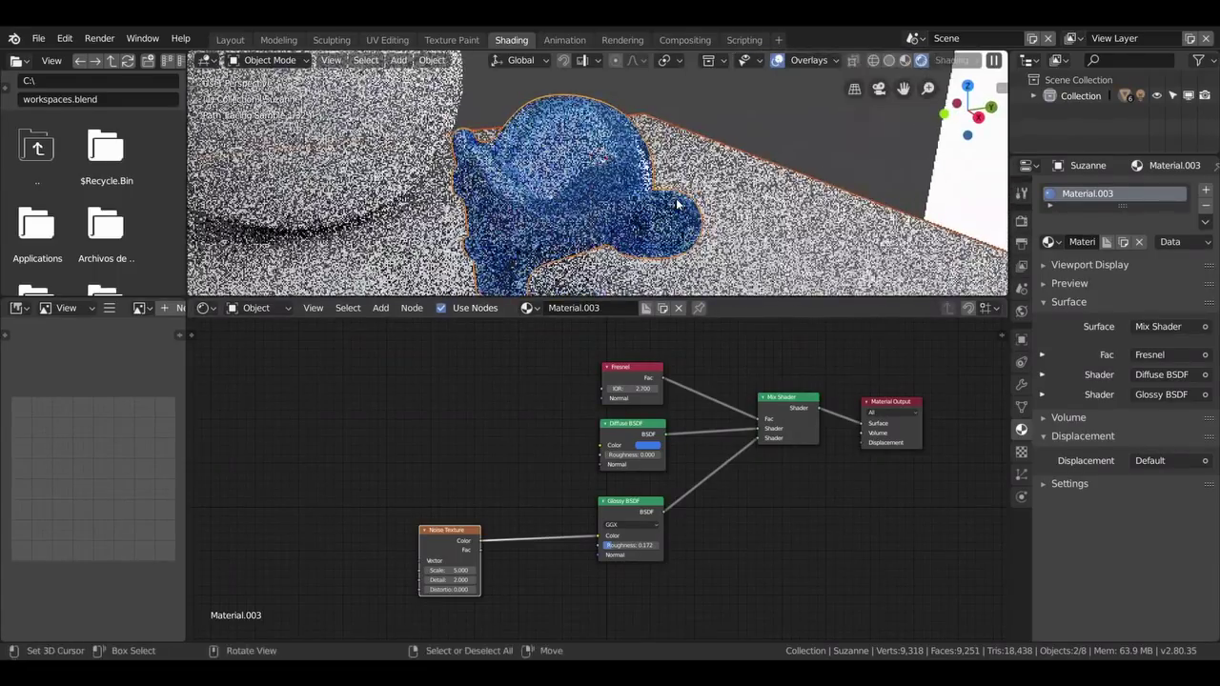
{"action": "left_click_drag", "start_coordinate": [455, 534], "coordinate": [445, 494]}
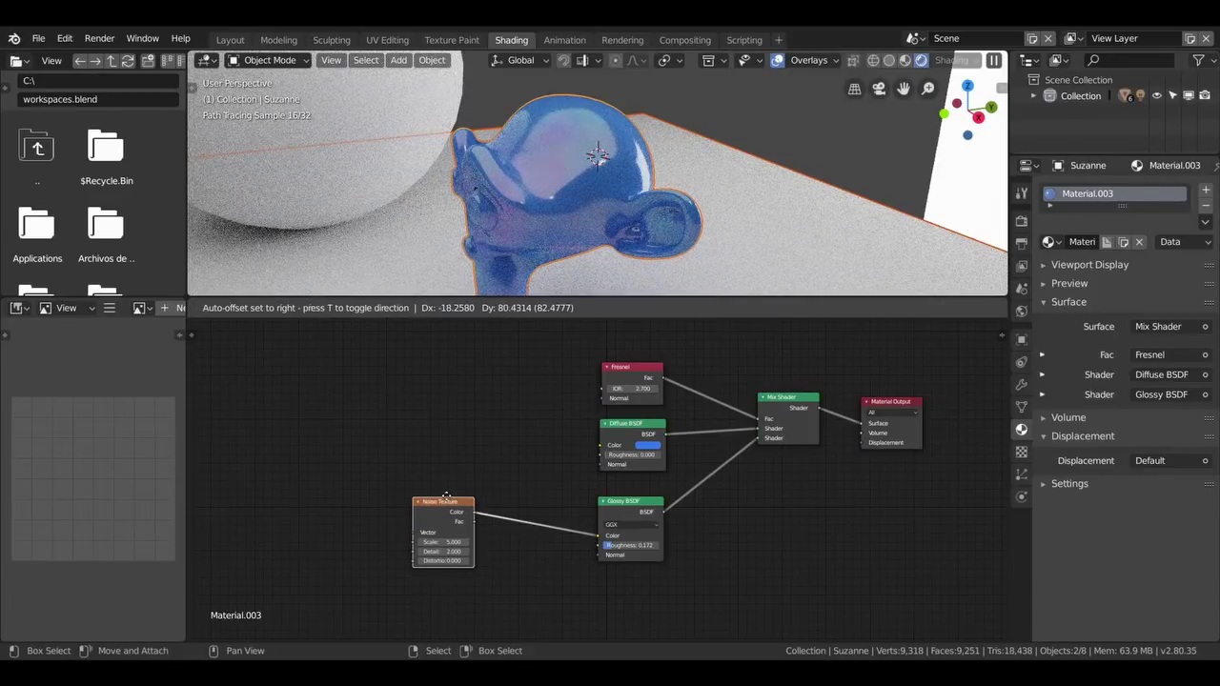
{"action": "mouse_move", "coordinate": [535, 241]}
{"action": "middle_mouse_down"}
{"action": "mouse_move", "coordinate": [564, 251]}
{"action": "mouse_move", "coordinate": [534, 229]}
{"action": "middle_mouse_up"}
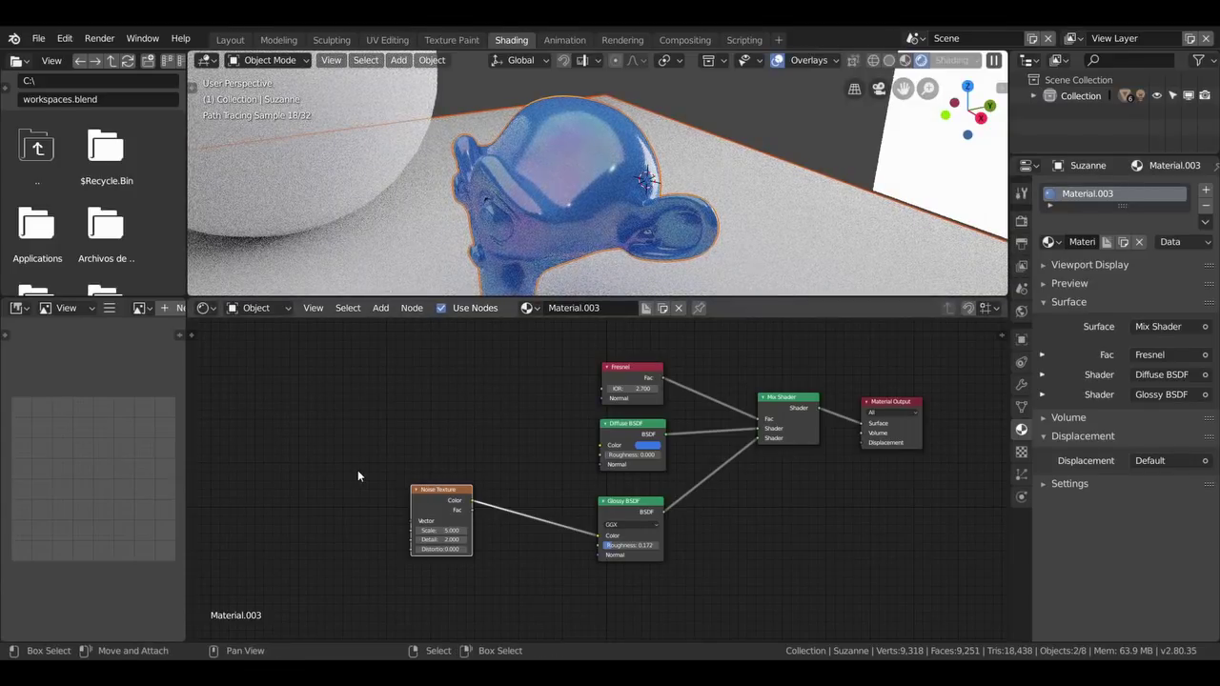
{"action": "key", "text": "shift+a"}
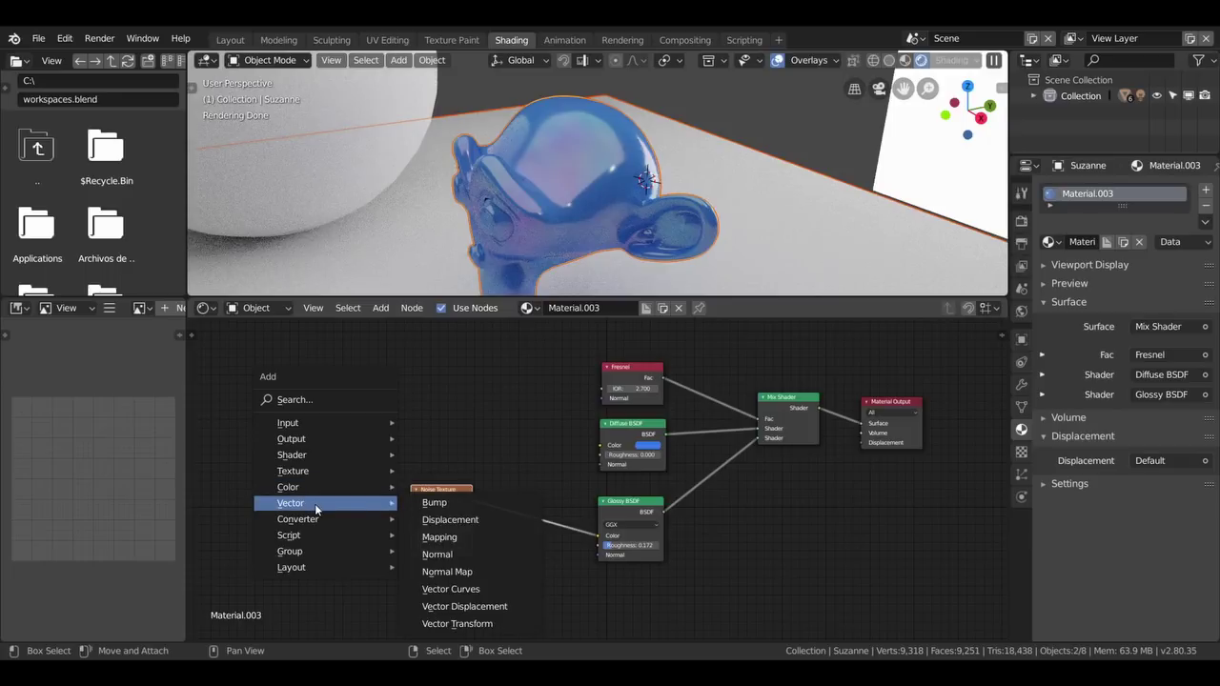
Step: Insert a ColorRamp into the Noise-to-Glossy link, with the Noise Texture placed to its left
{"action": "mouse_move", "coordinate": [298, 519]}
{"action": "left_click", "coordinate": [449, 347]}
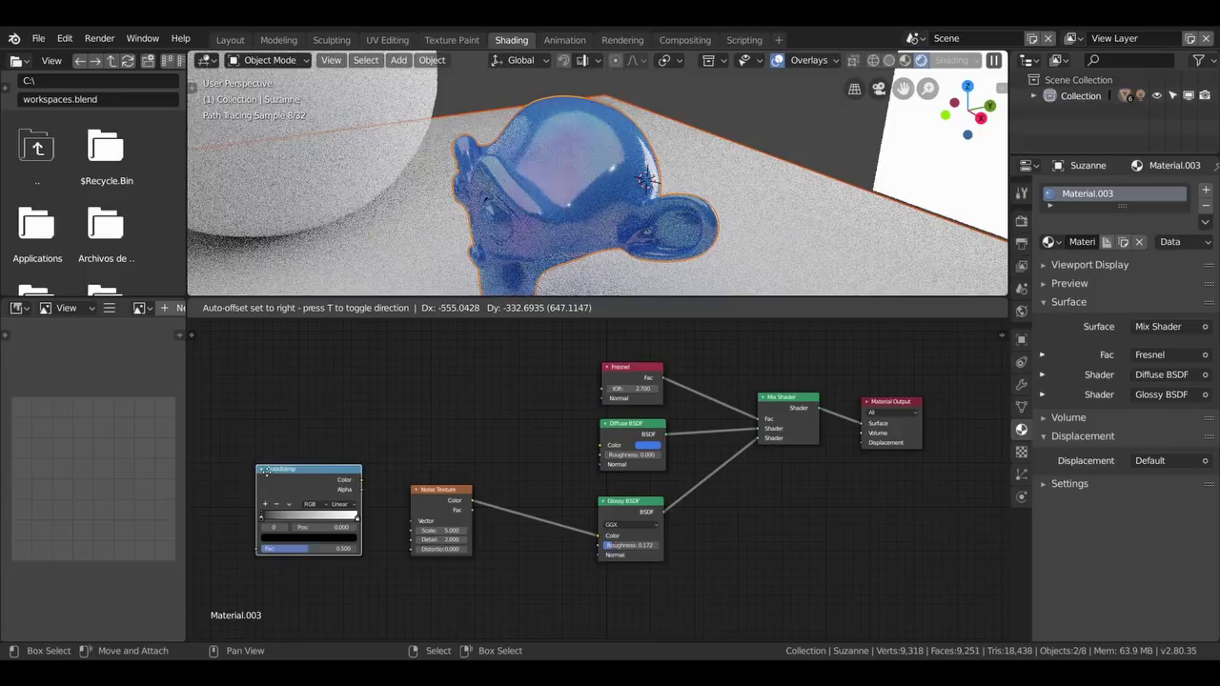
{"action": "left_click", "coordinate": [298, 486]}
{"action": "mouse_move", "coordinate": [461, 490]}
{"action": "left_mouse_down"}
{"action": "mouse_move", "coordinate": [432, 415]}
{"action": "mouse_move", "coordinate": [308, 400]}
{"action": "left_mouse_up"}
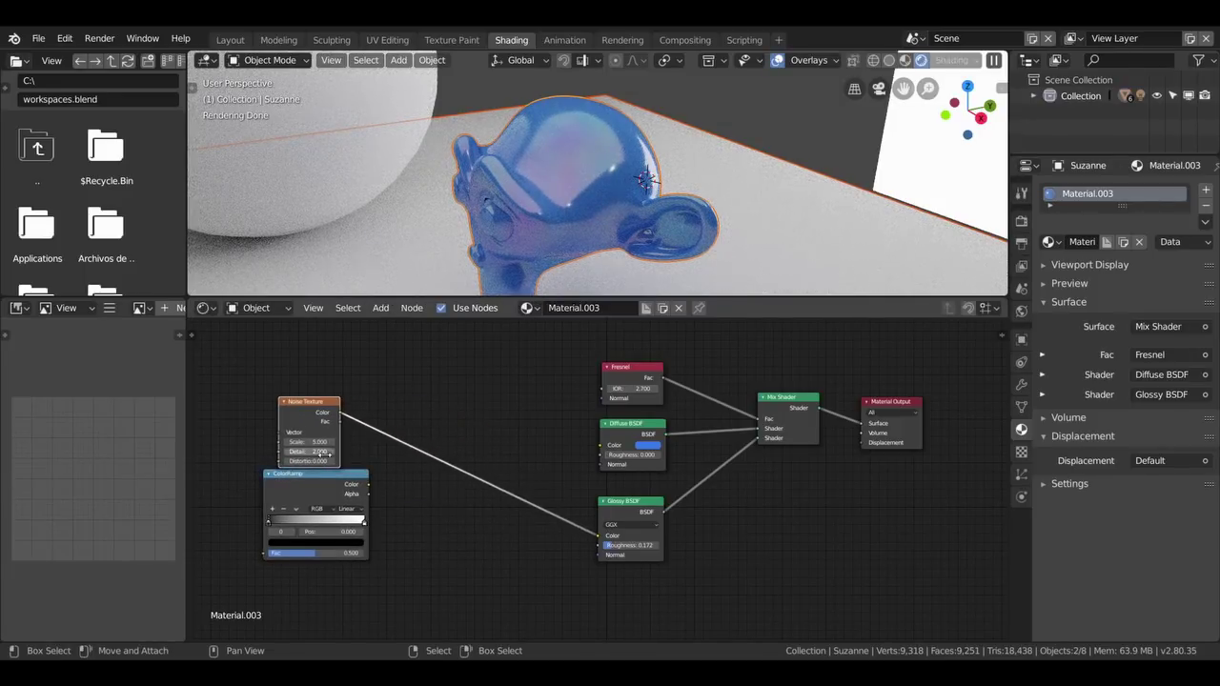
{"action": "left_click_drag", "start_coordinate": [320, 476], "coordinate": [443, 458]}
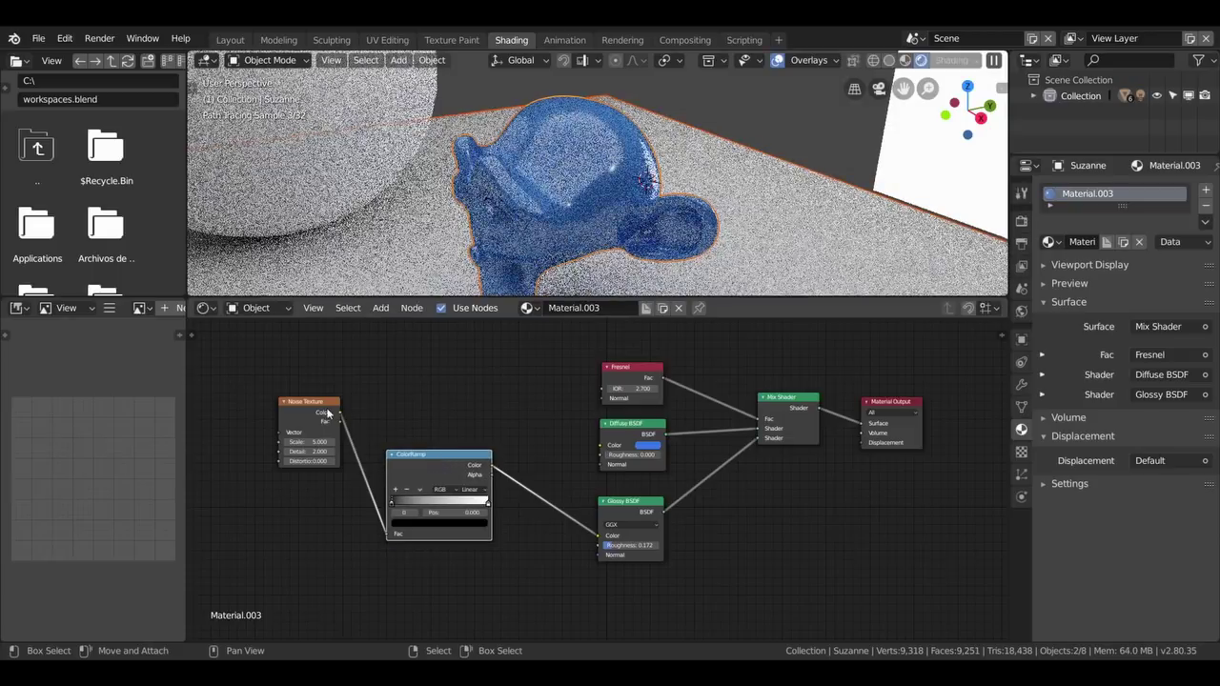
{"action": "left_click_drag", "start_coordinate": [321, 461], "coordinate": [311, 522]}
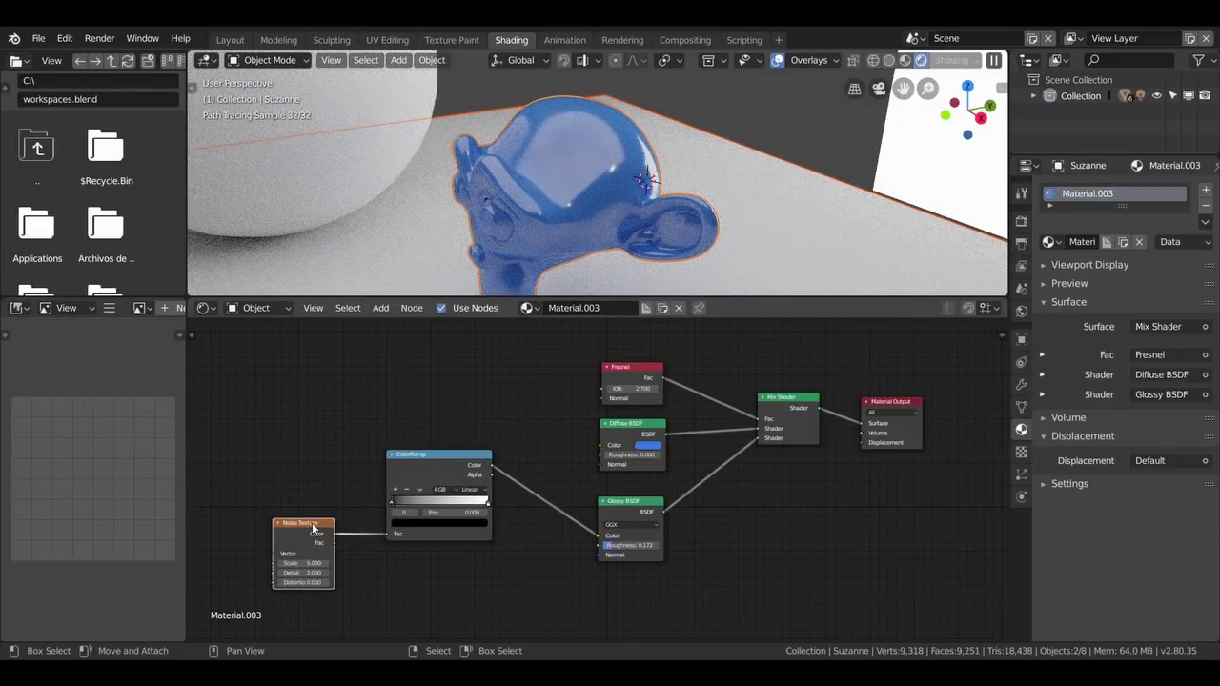
{"action": "scroll", "coordinate": [312, 523], "scroll_direction": "down", "scroll_amount": 1}
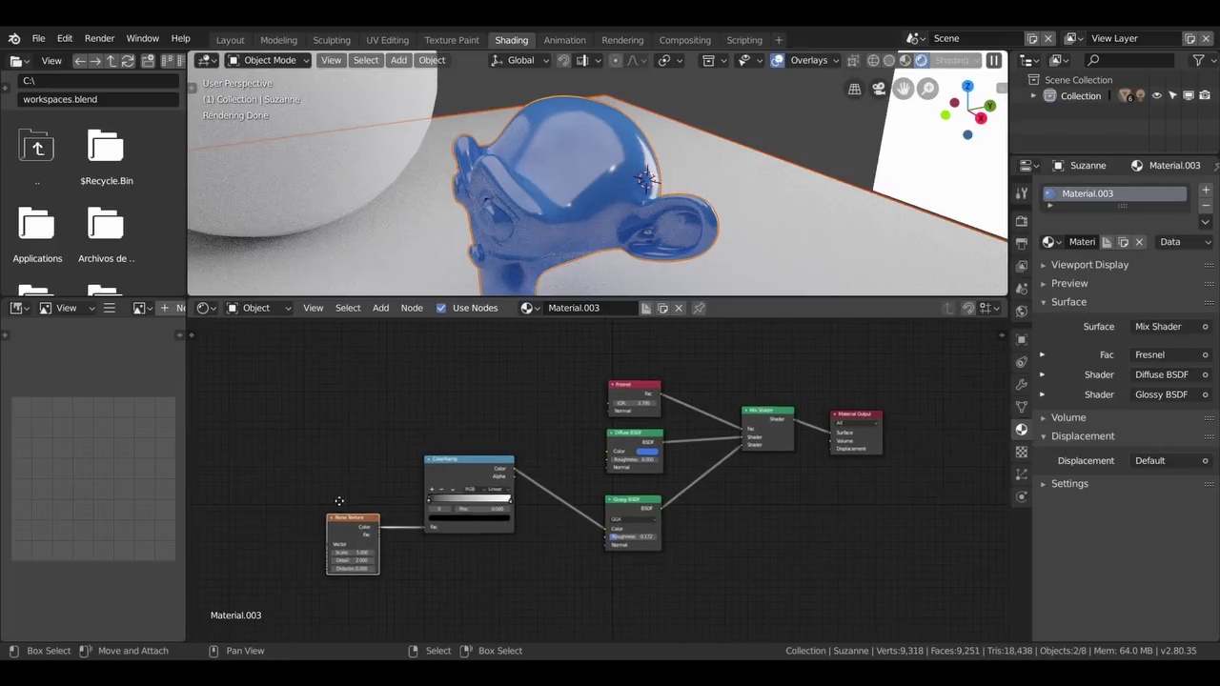
{"action": "middle_click_drag", "start_coordinate": [330, 491], "coordinate": [443, 445]}
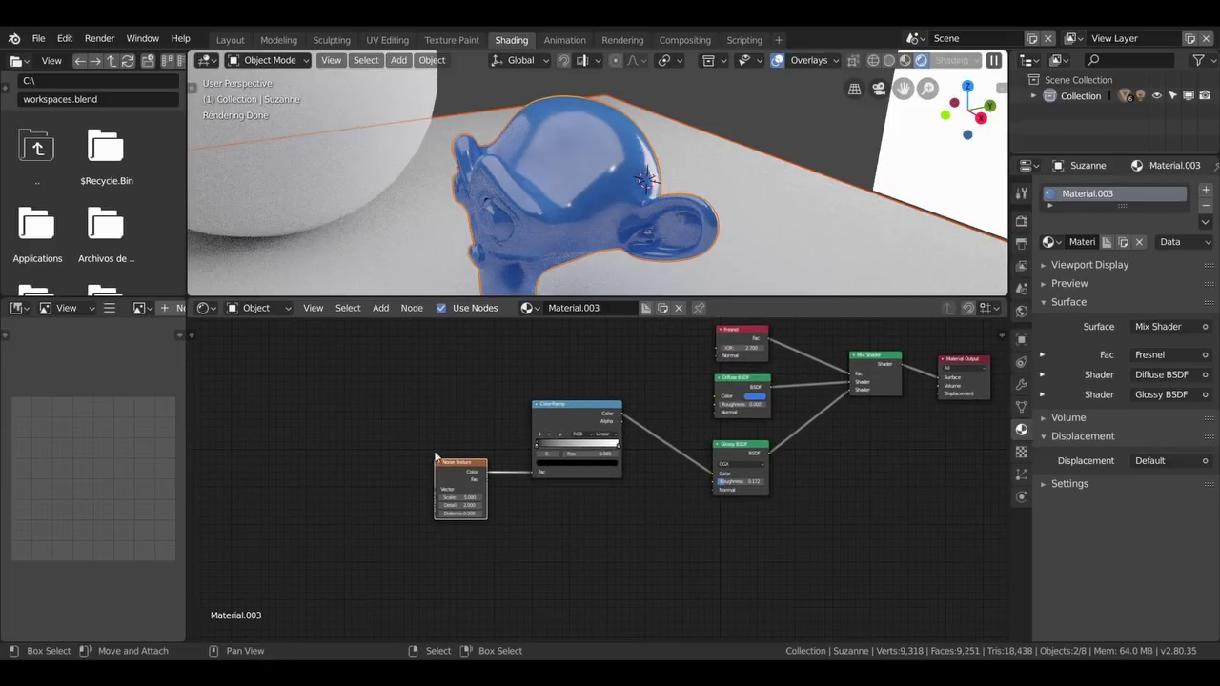
{"action": "key", "text": "shift+a"}
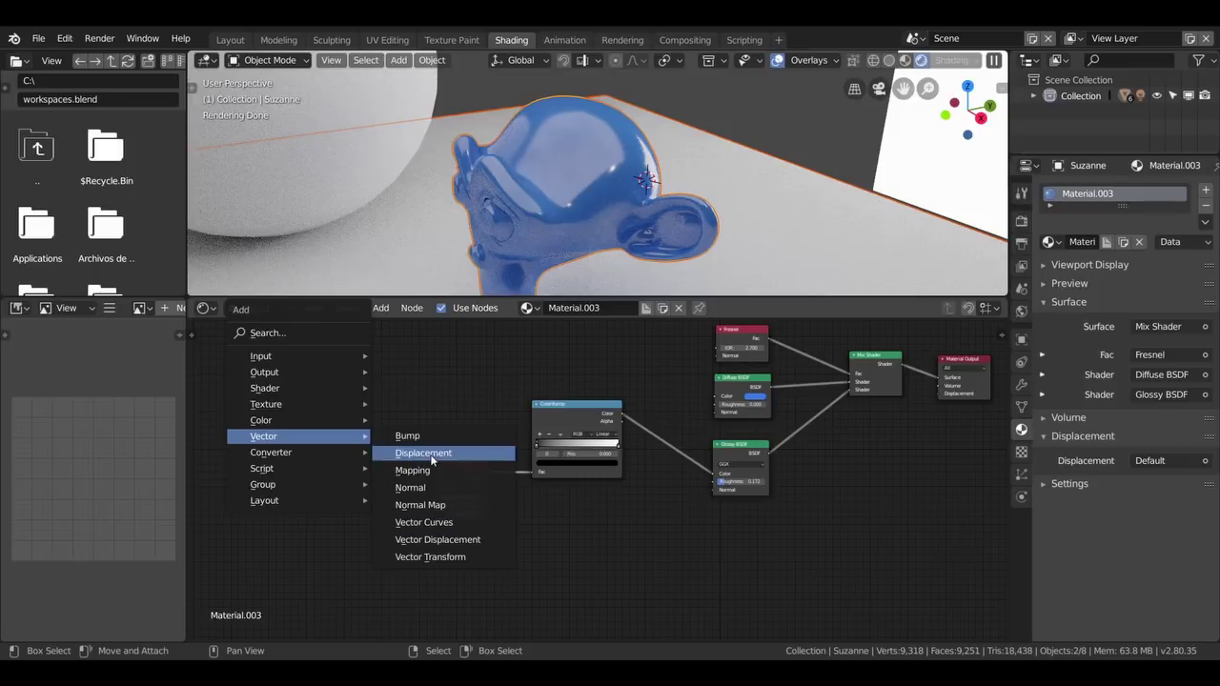
Step: Delete a Normal Map node that was added by mistake
{"action": "left_click", "coordinate": [433, 507]}
{"action": "left_click", "coordinate": [312, 476]}
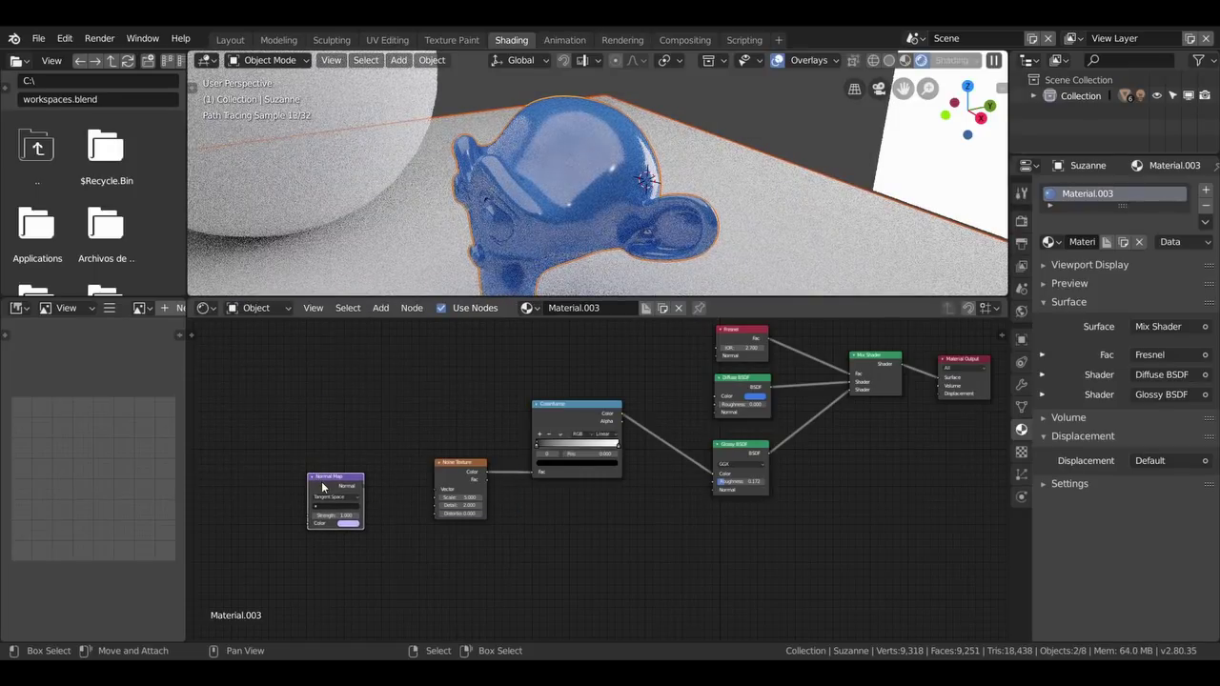
{"action": "key", "text": "x"}
{"action": "key", "text": "shift+a"}
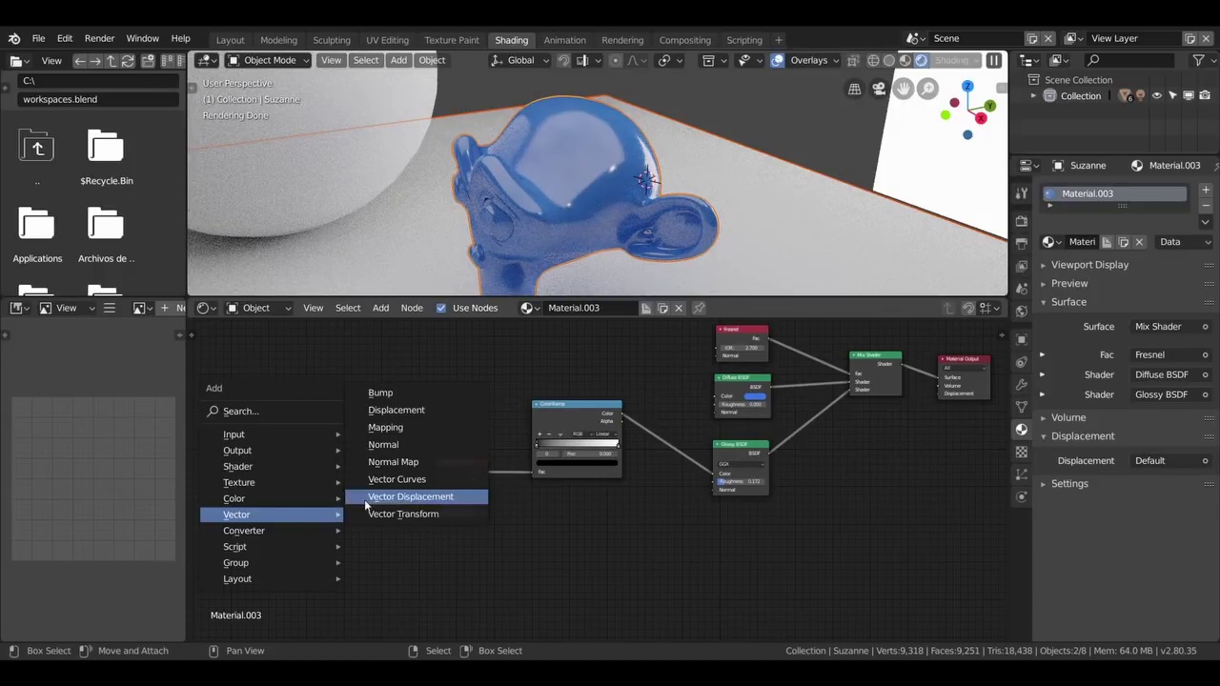
Step: Add a Mapping node left of the Noise Texture, linking its Vector output to Noise Vector
{"action": "left_click", "coordinate": [399, 427]}
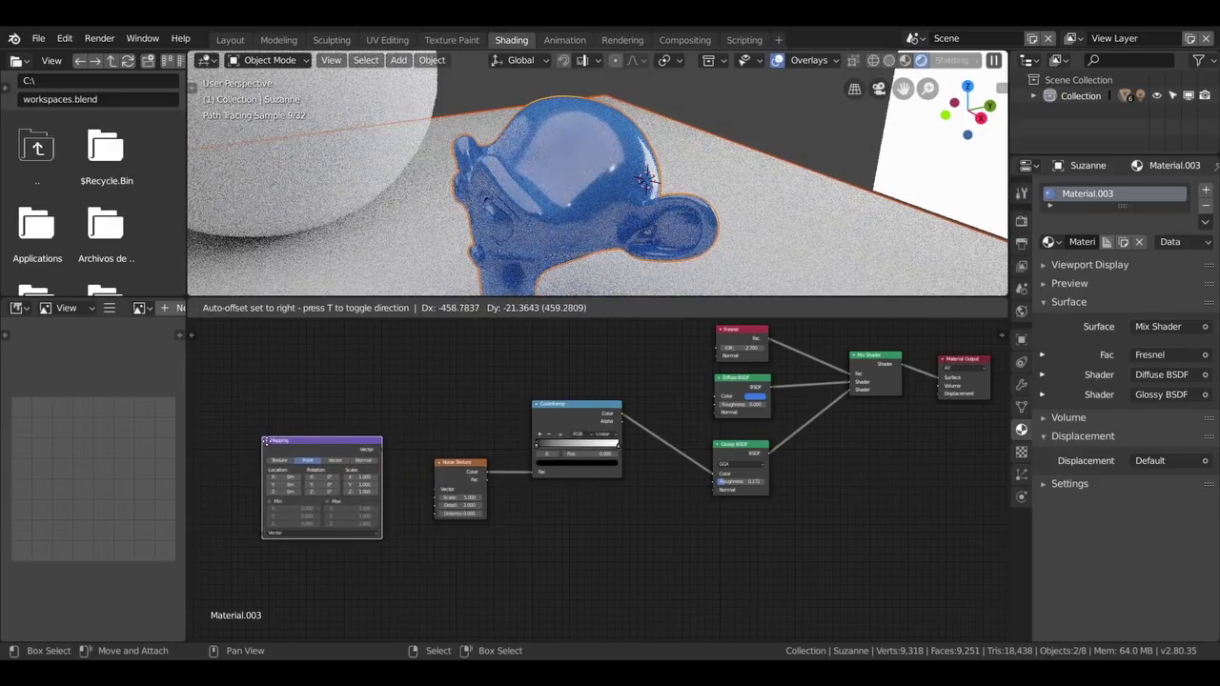
{"action": "left_click", "coordinate": [255, 441]}
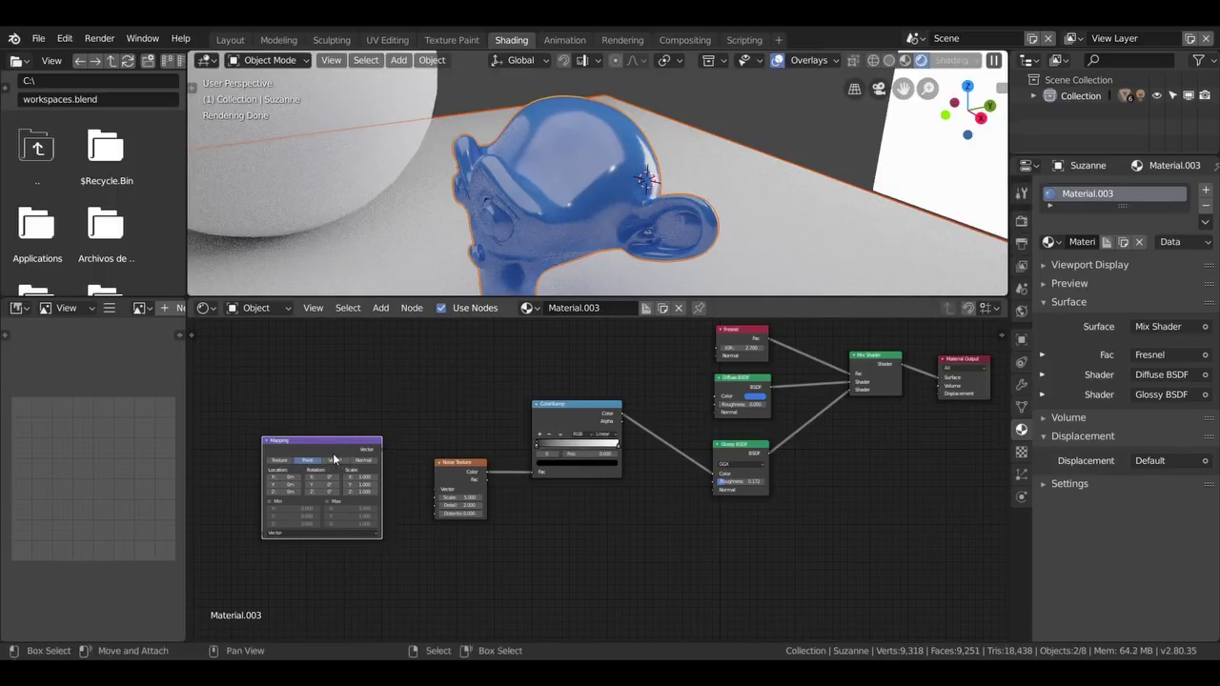
{"action": "mouse_move", "coordinate": [333, 442]}
{"action": "left_mouse_down"}
{"action": "mouse_move", "coordinate": [334, 463]}
{"action": "mouse_move", "coordinate": [429, 490]}
{"action": "left_mouse_up"}
{"action": "left_click_drag", "start_coordinate": [339, 460], "coordinate": [362, 465]}
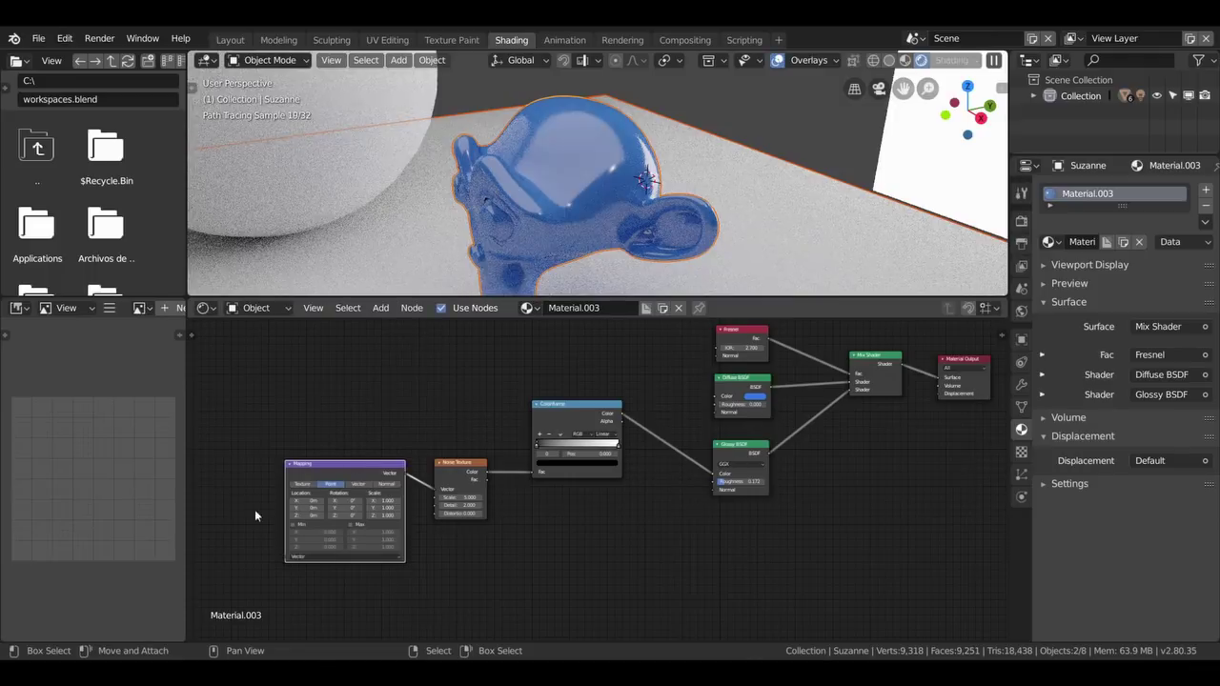
{"action": "key", "text": "shift+a"}
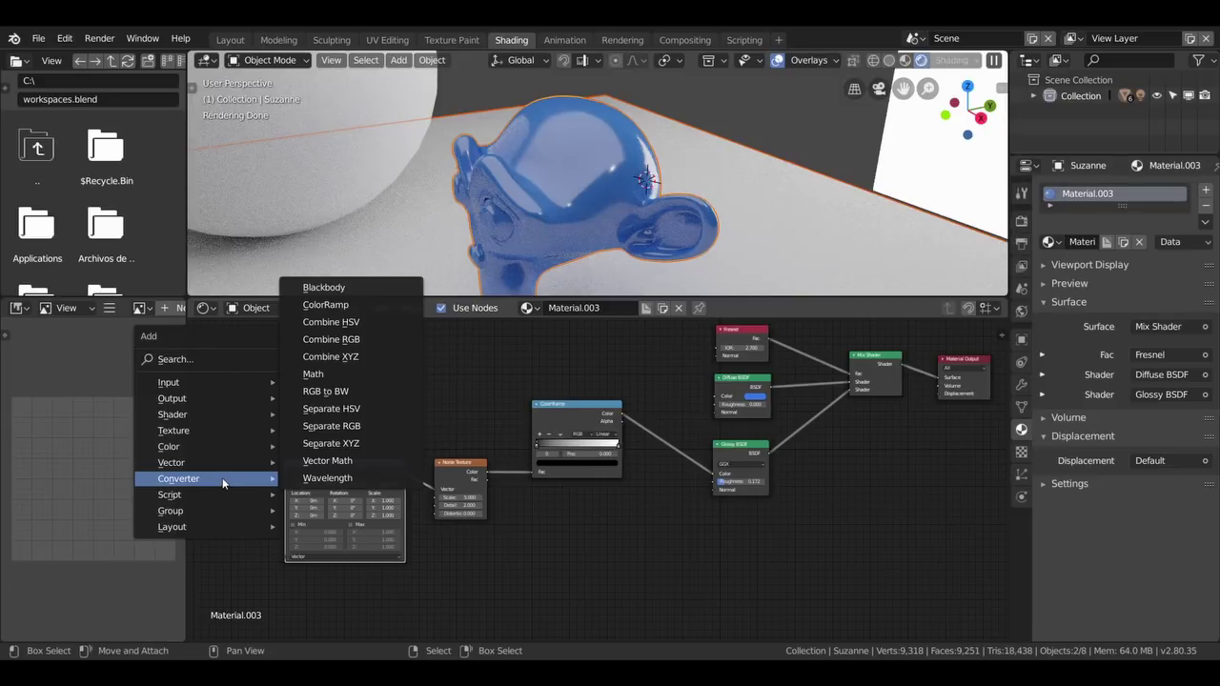
{"action": "mouse_move", "coordinate": [205, 382]}
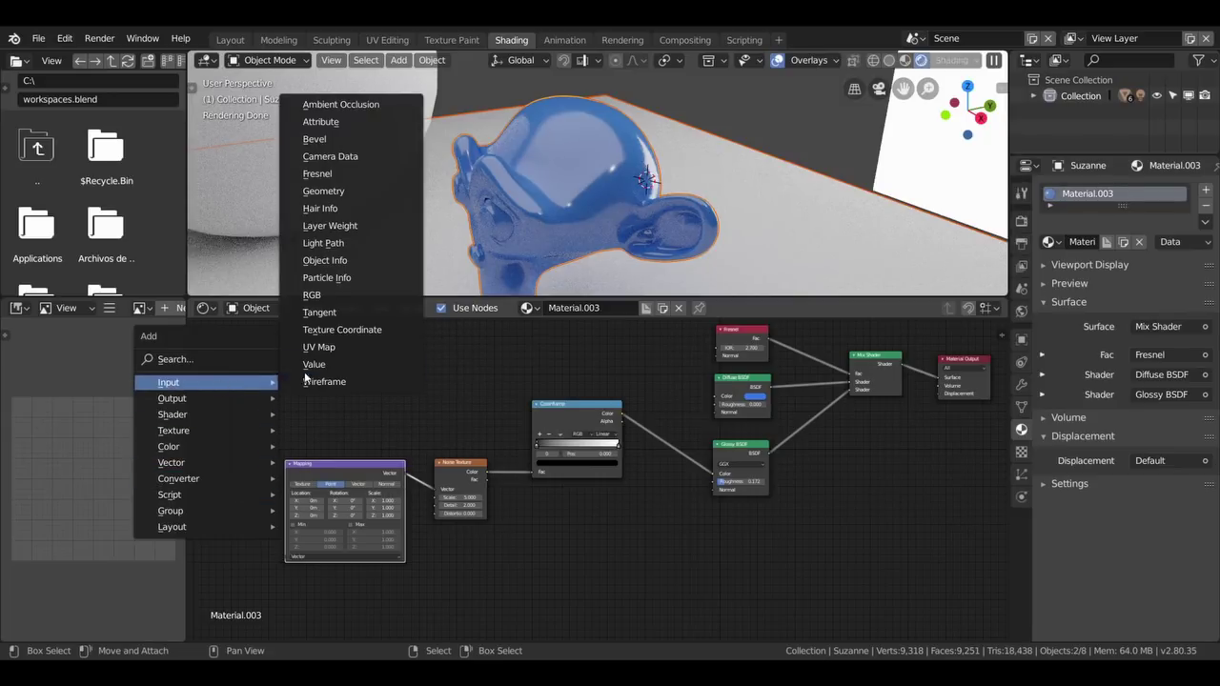
Step: Add a Texture Coordinate node at far left, connecting Generated to the Mapping Vector input
{"action": "left_click", "coordinate": [332, 331]}
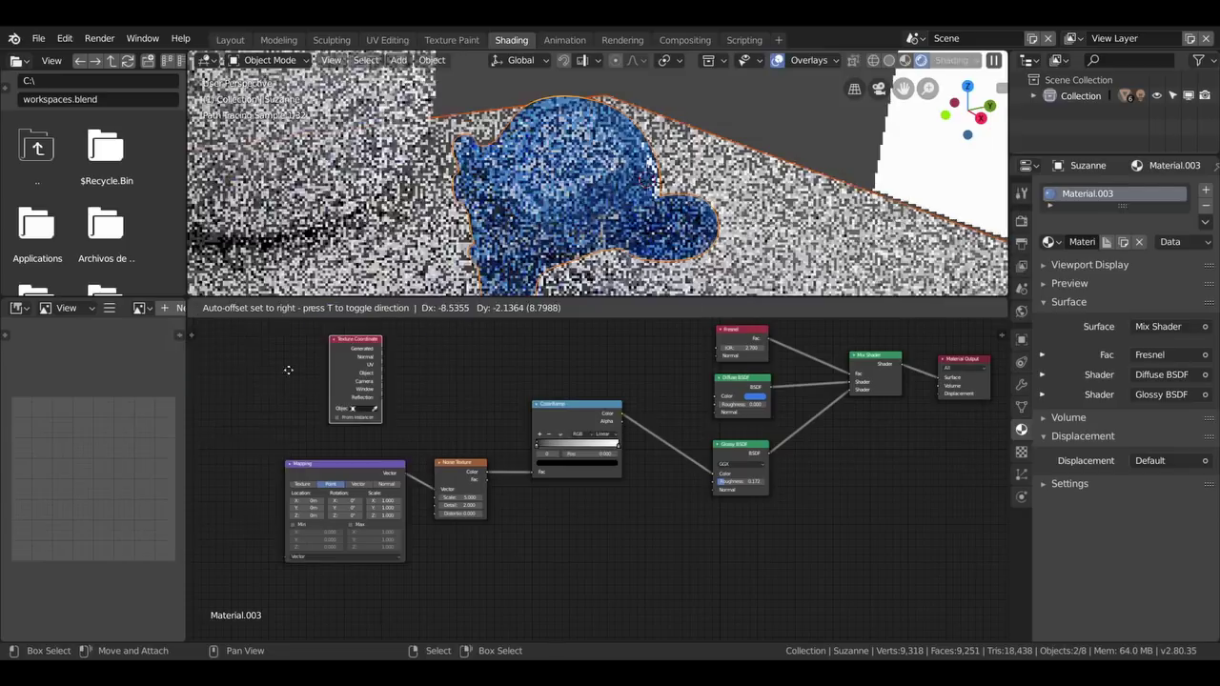
{"action": "left_click", "coordinate": [226, 472]}
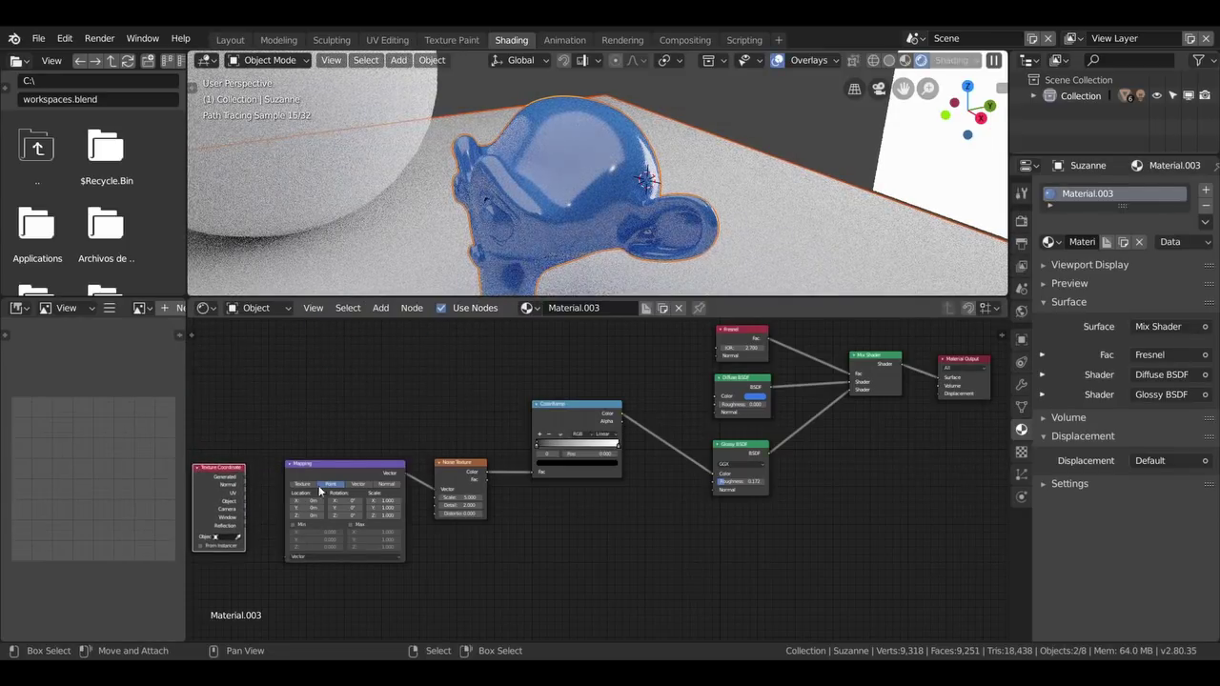
{"action": "mouse_move", "coordinate": [320, 491]}
{"action": "middle_mouse_down"}
{"action": "mouse_move", "coordinate": [478, 456]}
{"action": "mouse_move", "coordinate": [543, 473]}
{"action": "middle_mouse_up"}
{"action": "scroll", "coordinate": [478, 455], "scroll_direction": "up", "scroll_amount": 2}
{"action": "scroll", "coordinate": [477, 456], "scroll_direction": "up", "scroll_amount": 1}
{"action": "scroll", "coordinate": [346, 432], "scroll_direction": "up", "scroll_amount": 2}
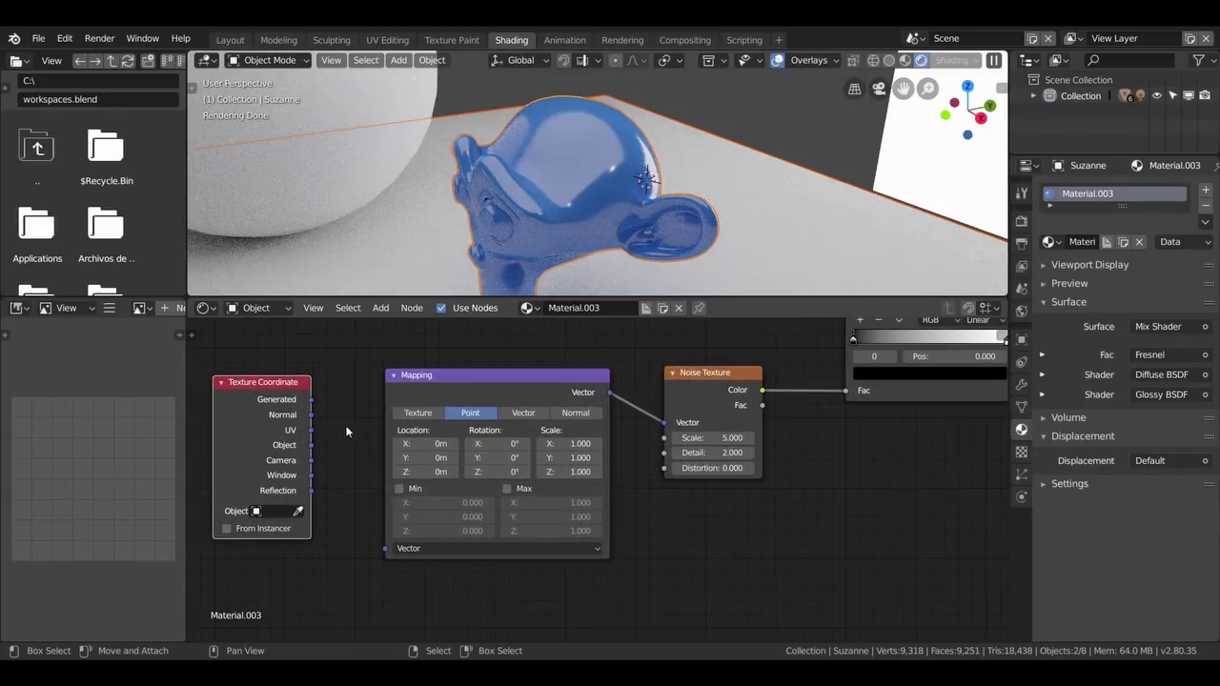
{"action": "left_click_drag", "start_coordinate": [311, 400], "coordinate": [320, 417]}
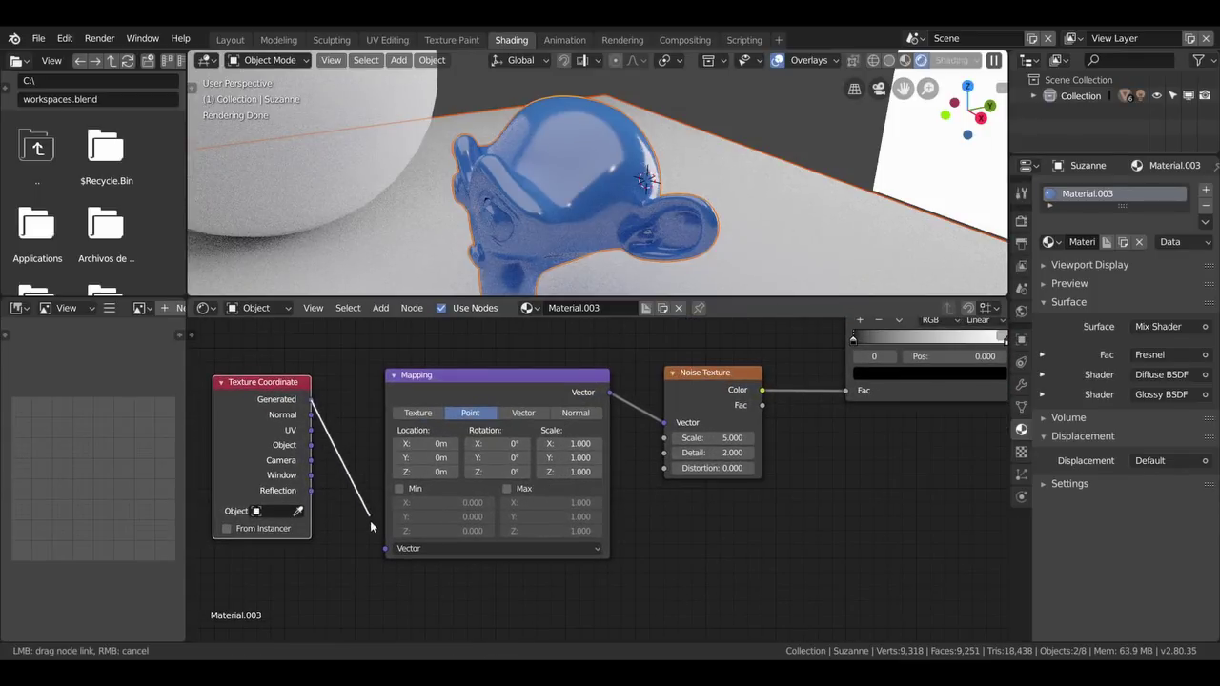
{"action": "left_click_drag", "start_coordinate": [371, 521], "coordinate": [385, 548]}
Step: Pan the node editor to bring the ColorRamp and shader nodes into view
{"action": "scroll", "coordinate": [597, 481], "scroll_direction": "down", "scroll_amount": 1}
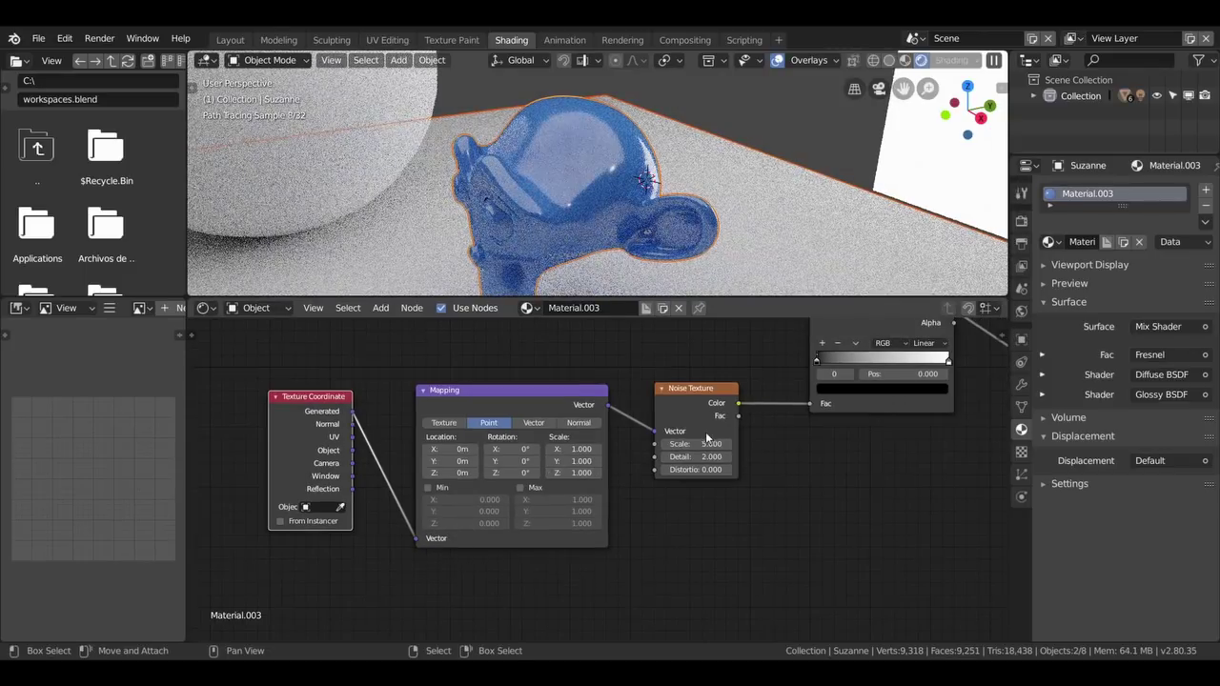
{"action": "middle_click_drag", "start_coordinate": [344, 443], "coordinate": [280, 444]}
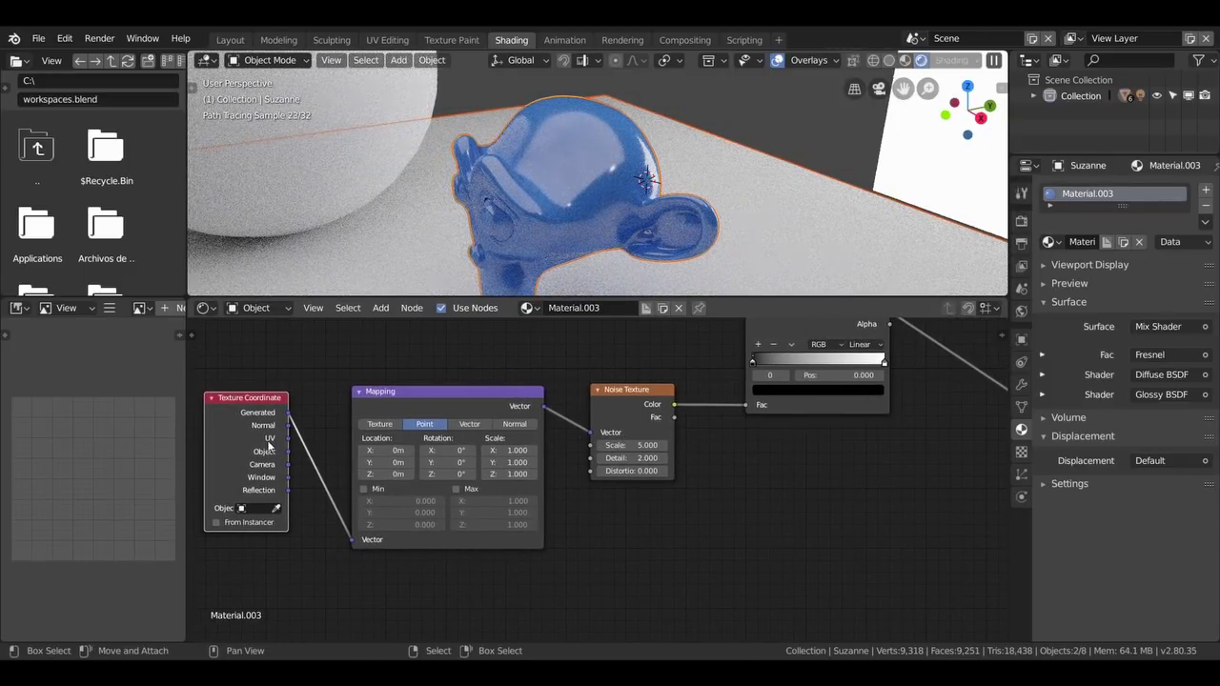
{"action": "middle_click_drag", "start_coordinate": [714, 463], "coordinate": [558, 544]}
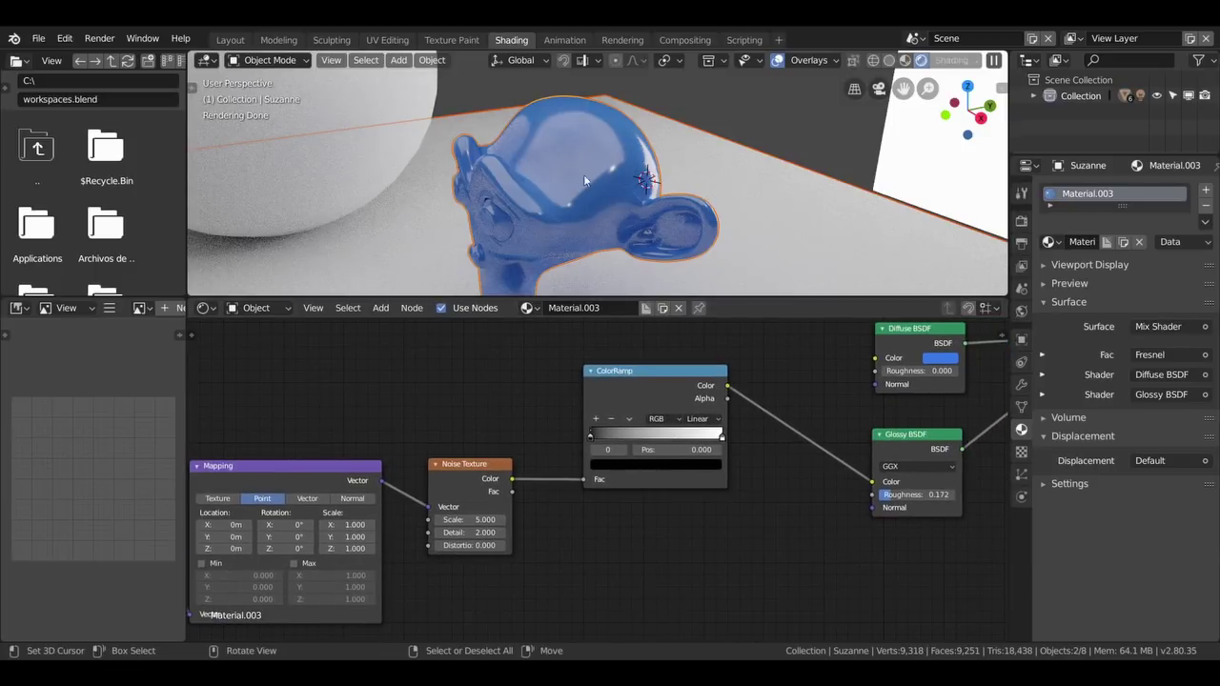
{"action": "mouse_move", "coordinate": [484, 500]}
{"action": "middle_mouse_down"}
{"action": "mouse_move", "coordinate": [465, 480]}
{"action": "mouse_move", "coordinate": [353, 529]}
{"action": "mouse_move", "coordinate": [279, 531]}
{"action": "mouse_move", "coordinate": [187, 568]}
{"action": "middle_mouse_up"}
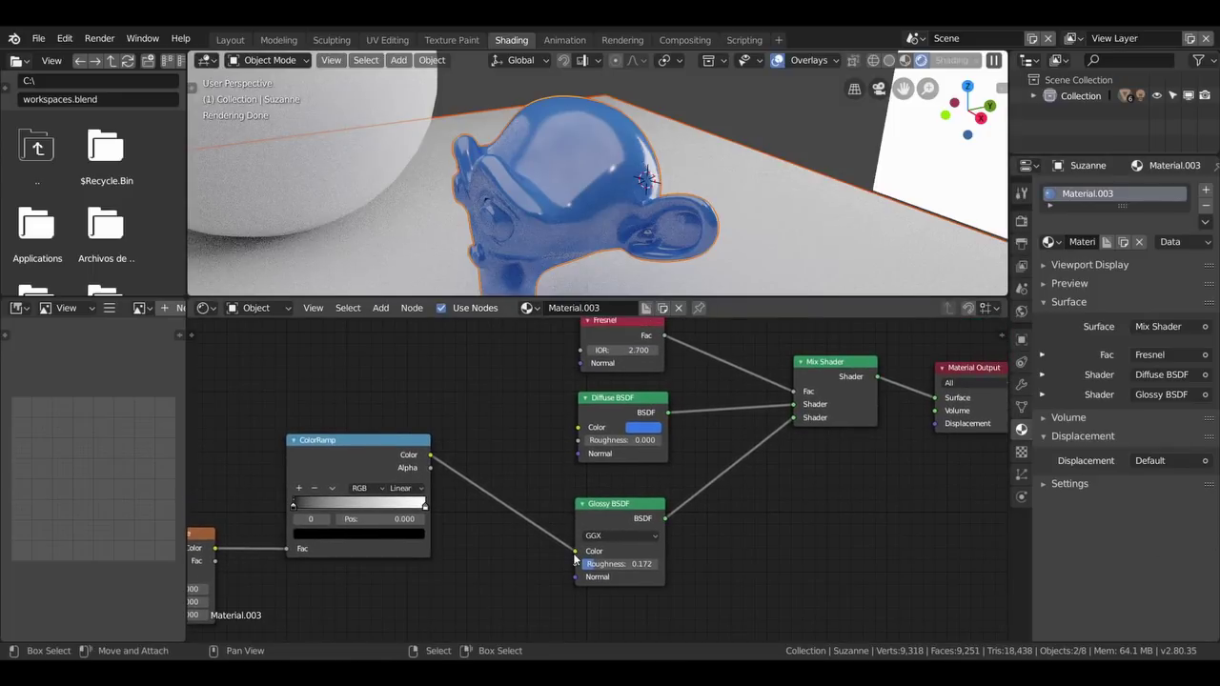
{"action": "left_click_drag", "start_coordinate": [575, 553], "coordinate": [529, 509]}
Step: Reroute the ColorRamp Color to the Diffuse BSDF Color and slide its black stop to about 0.301
{"action": "mouse_move", "coordinate": [580, 550]}
{"action": "left_mouse_down"}
{"action": "mouse_move", "coordinate": [530, 517]}
{"action": "mouse_move", "coordinate": [581, 429]}
{"action": "left_mouse_up"}
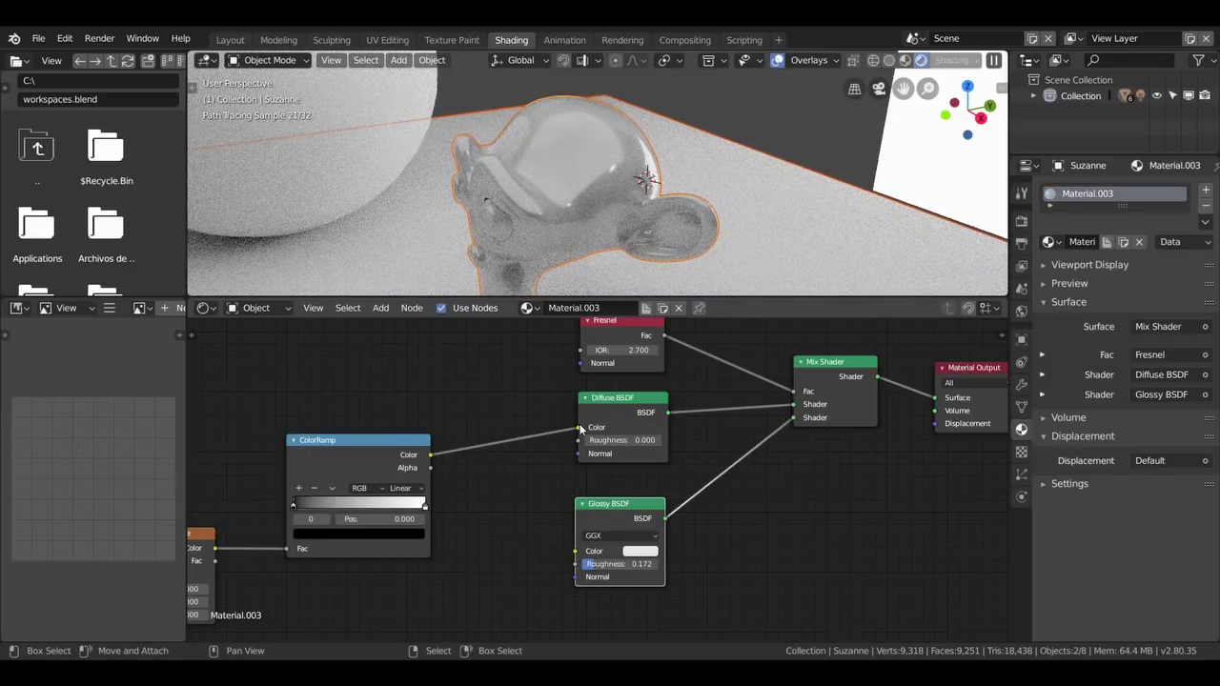
{"action": "scroll", "coordinate": [639, 203], "scroll_direction": "up", "scroll_amount": 3}
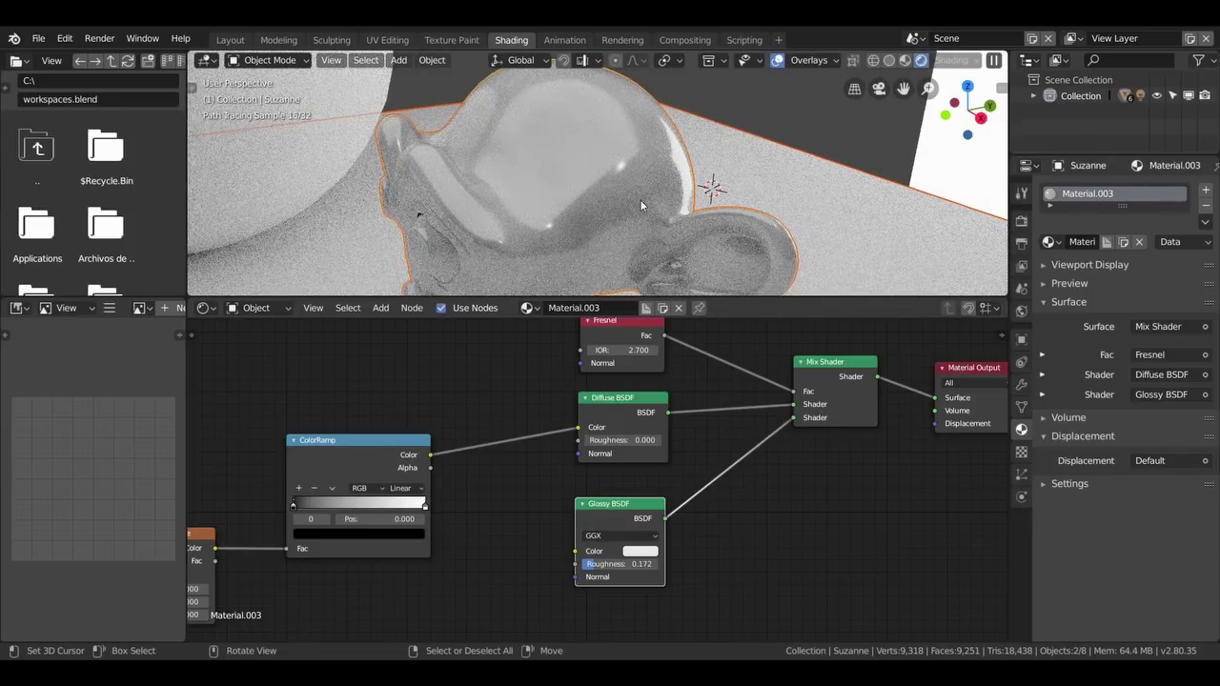
{"action": "scroll", "coordinate": [639, 200], "scroll_direction": "down", "scroll_amount": 5}
{"action": "left_click_drag", "start_coordinate": [292, 506], "coordinate": [332, 509]}
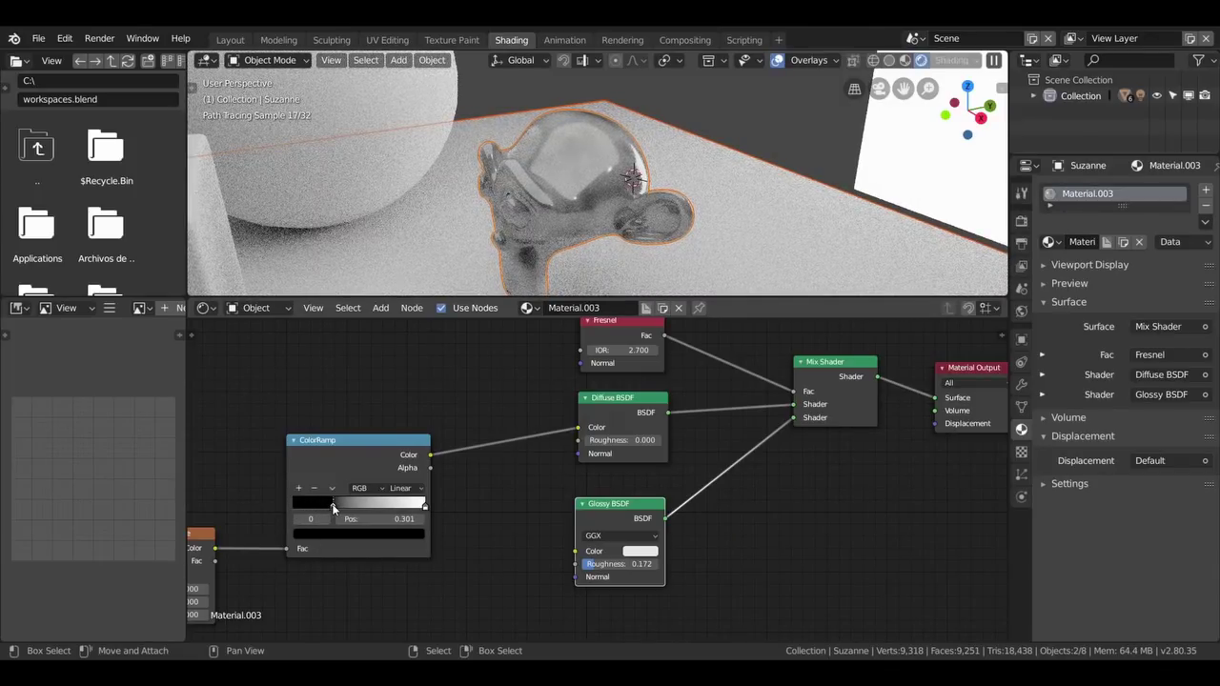
{"action": "left_click_drag", "start_coordinate": [332, 507], "coordinate": [370, 506]}
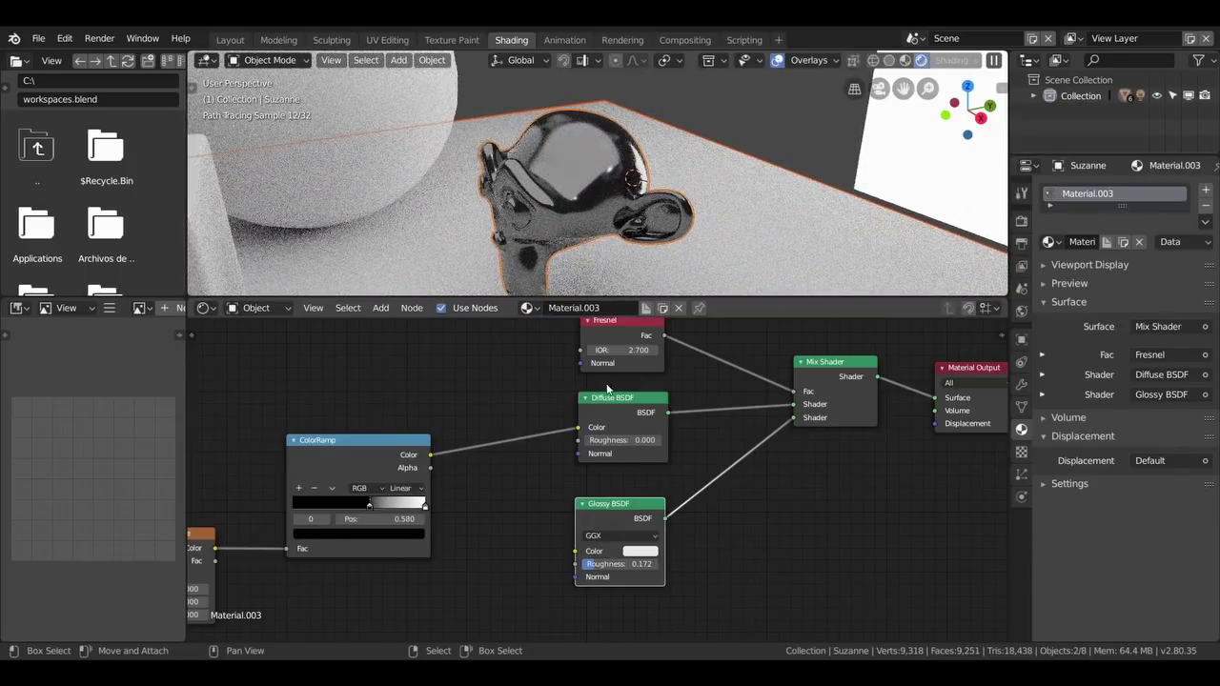
Step: Reconnect the ColorRamp to the Glossy BSDF Color and set its black stop to 0.446
{"action": "mouse_move", "coordinate": [578, 431]}
{"action": "left_mouse_down"}
{"action": "mouse_move", "coordinate": [530, 439]}
{"action": "mouse_move", "coordinate": [497, 503]}
{"action": "mouse_move", "coordinate": [553, 550]}
{"action": "mouse_move", "coordinate": [574, 552]}
{"action": "left_mouse_up"}
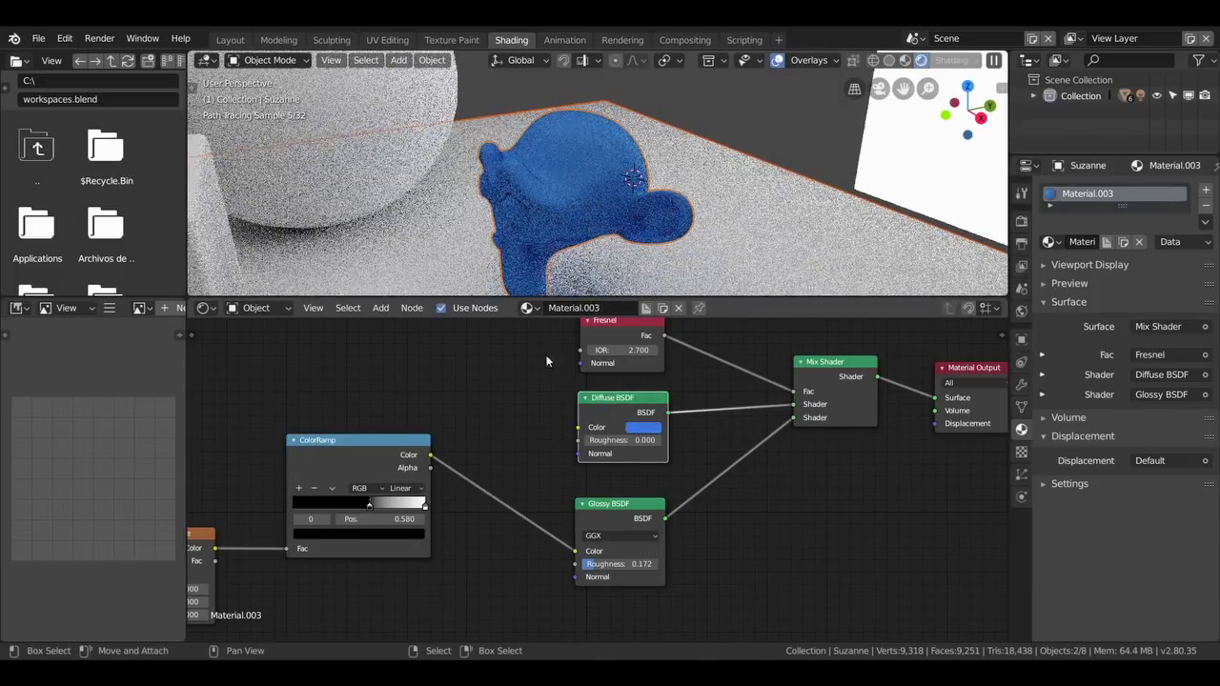
{"action": "scroll", "coordinate": [607, 202], "scroll_direction": "up", "scroll_amount": 1}
{"action": "scroll", "coordinate": [607, 209], "scroll_direction": "up", "scroll_amount": 1}
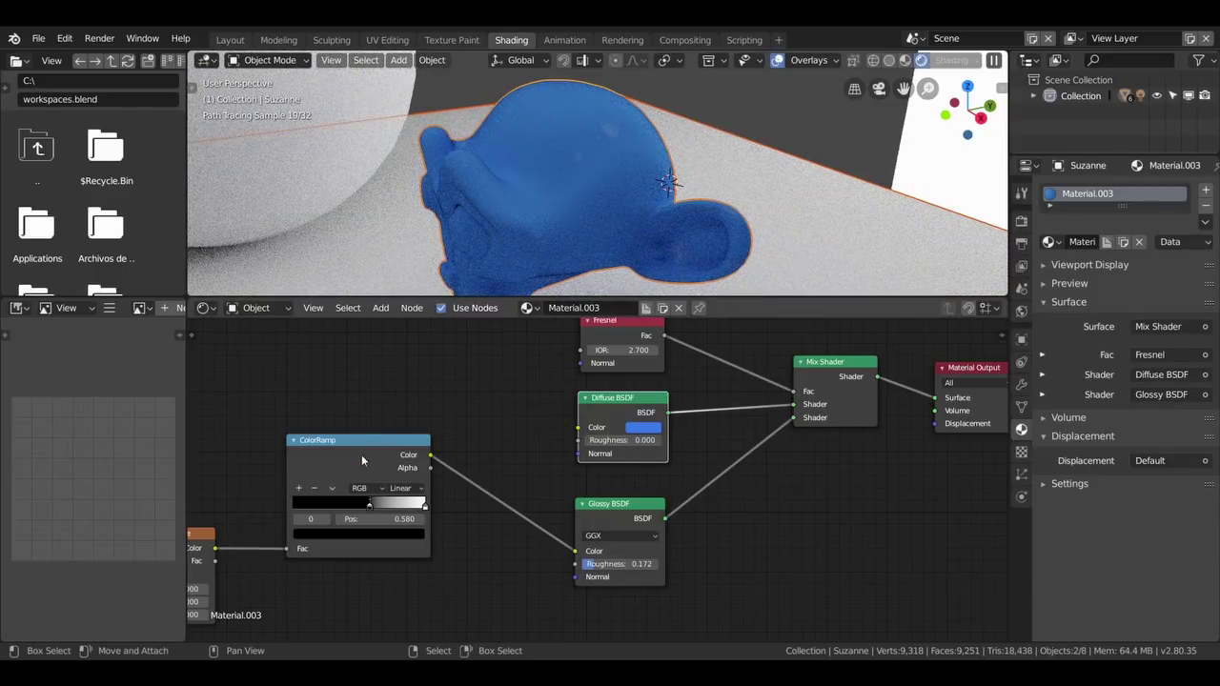
{"action": "left_click_drag", "start_coordinate": [361, 451], "coordinate": [386, 466]}
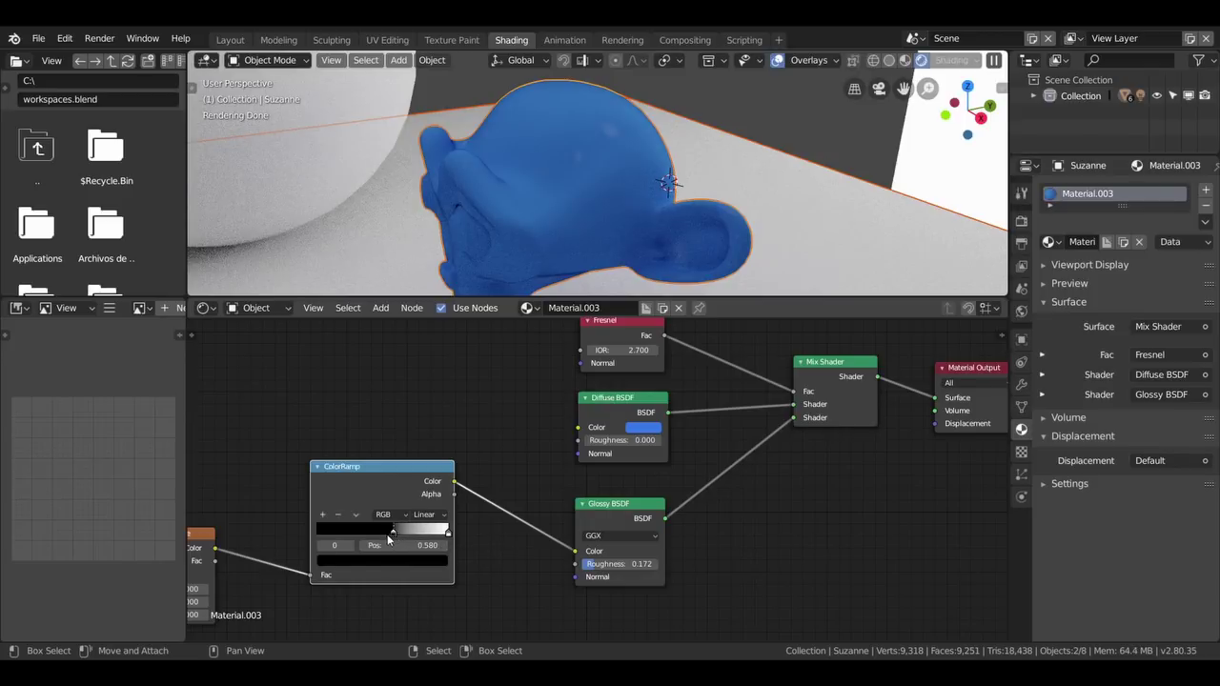
{"action": "key", "text": "g"}
{"action": "left_click", "coordinate": [413, 537]}
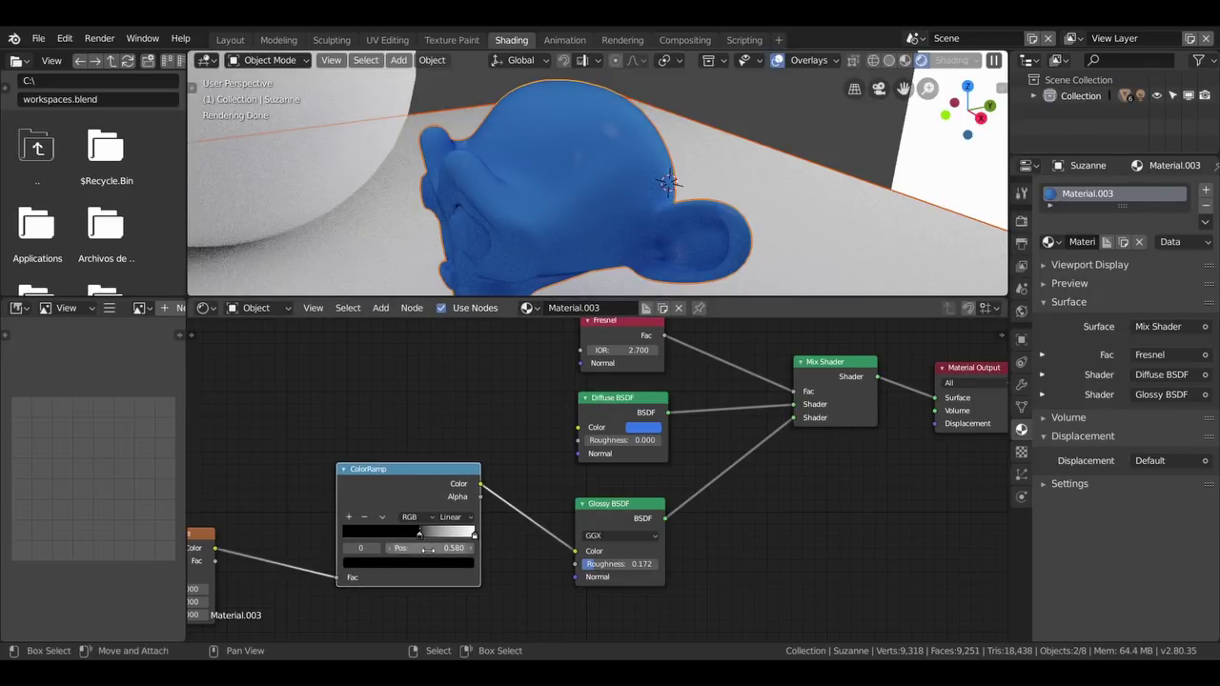
{"action": "left_click_drag", "start_coordinate": [418, 537], "coordinate": [404, 535]}
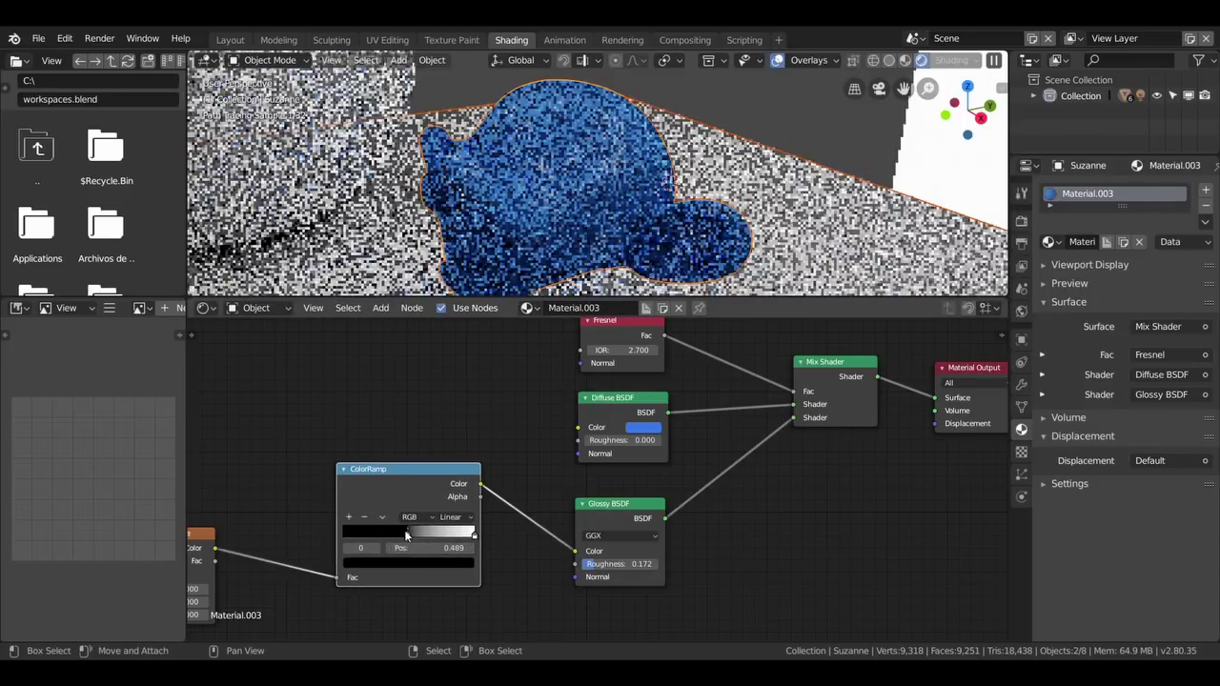
{"action": "left_click_drag", "start_coordinate": [404, 530], "coordinate": [399, 532]}
{"action": "mouse_move", "coordinate": [534, 229]}
{"action": "middle_mouse_down"}
{"action": "mouse_move", "coordinate": [603, 209]}
{"action": "mouse_move", "coordinate": [687, 226]}
{"action": "mouse_move", "coordinate": [689, 243]}
{"action": "middle_mouse_up"}
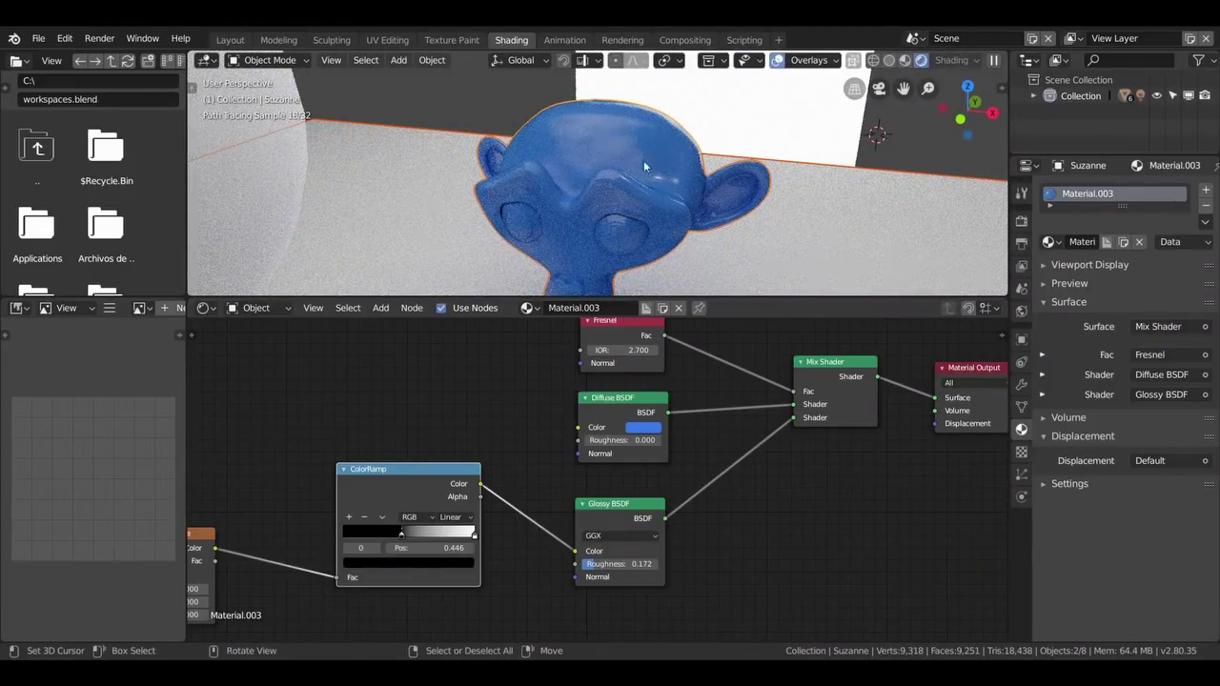
{"action": "scroll", "coordinate": [385, 540], "scroll_direction": "down", "scroll_amount": 2}
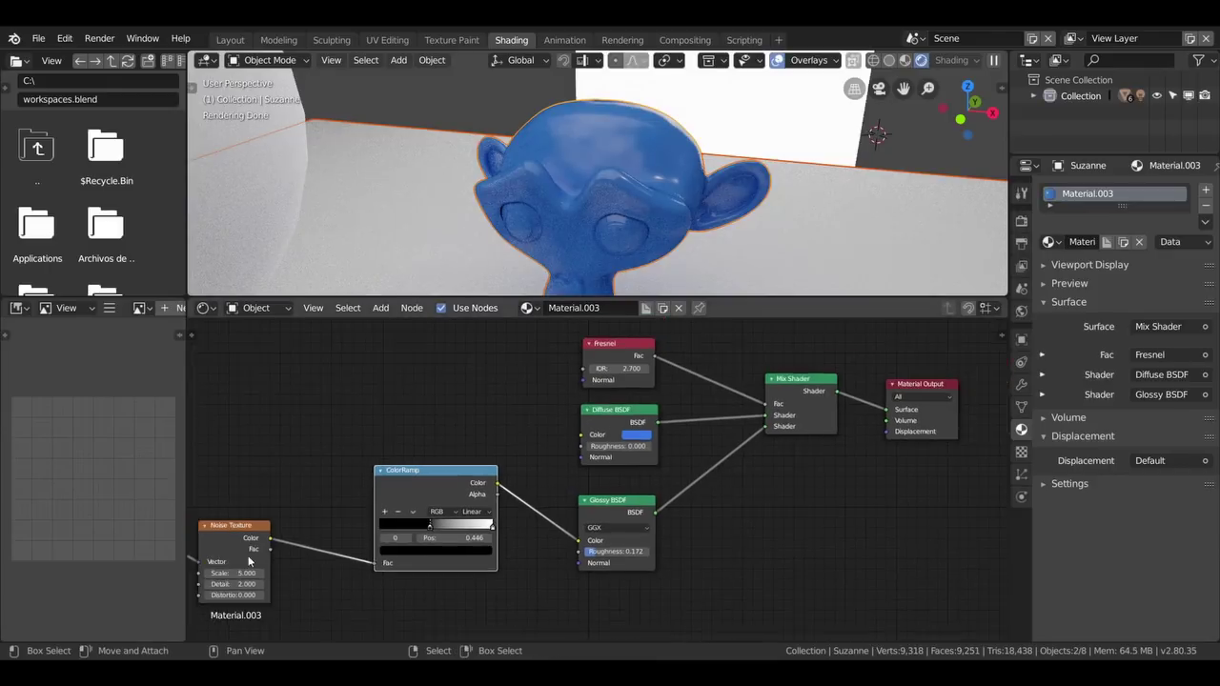
{"action": "scroll", "coordinate": [254, 540], "scroll_direction": "down", "scroll_amount": 2}
{"action": "scroll", "coordinate": [266, 553], "scroll_direction": "down", "scroll_amount": 2}
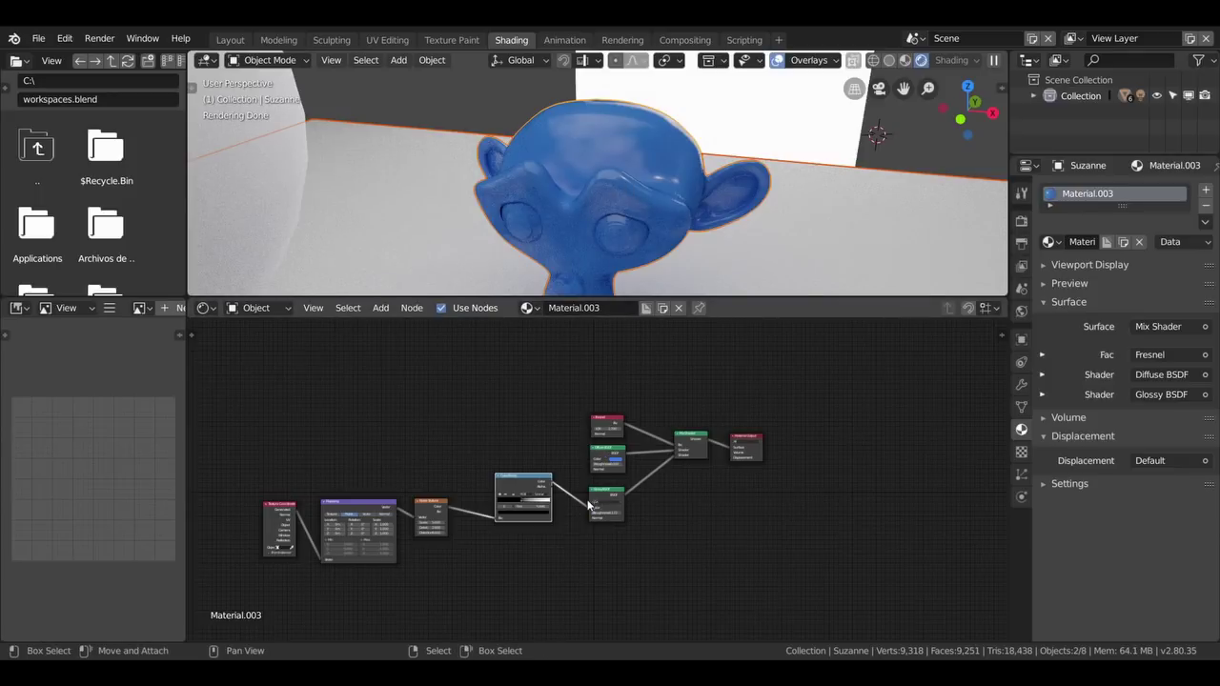
{"action": "scroll", "coordinate": [589, 512], "scroll_direction": "up", "scroll_amount": 2}
{"action": "scroll", "coordinate": [586, 524], "scroll_direction": "up", "scroll_amount": 2}
{"action": "scroll", "coordinate": [579, 553], "scroll_direction": "up", "scroll_amount": 2}
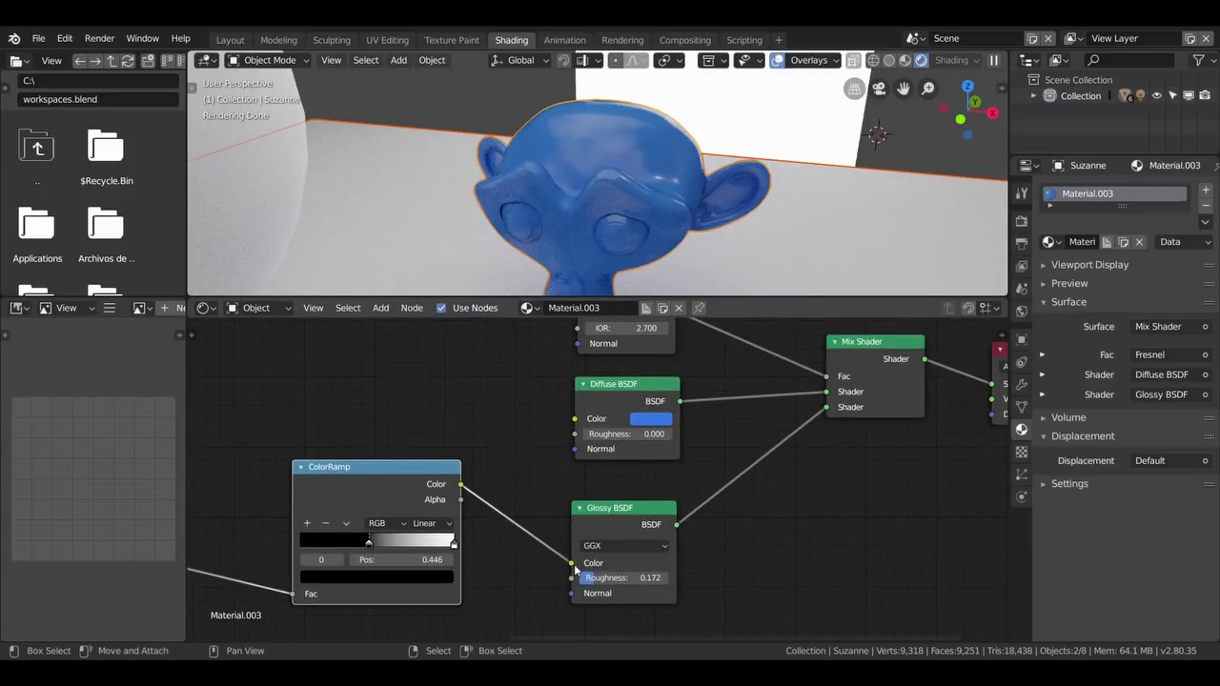
{"action": "left_click_drag", "start_coordinate": [573, 564], "coordinate": [534, 554]}
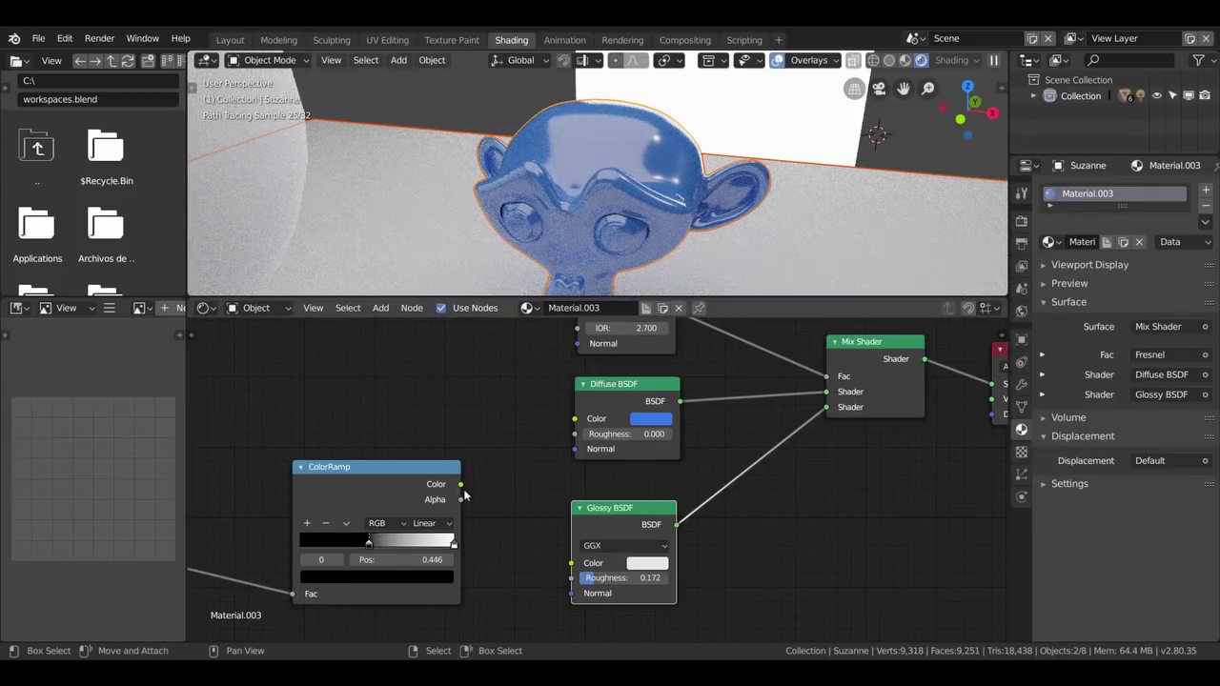
{"action": "left_click_drag", "start_coordinate": [458, 488], "coordinate": [482, 494]}
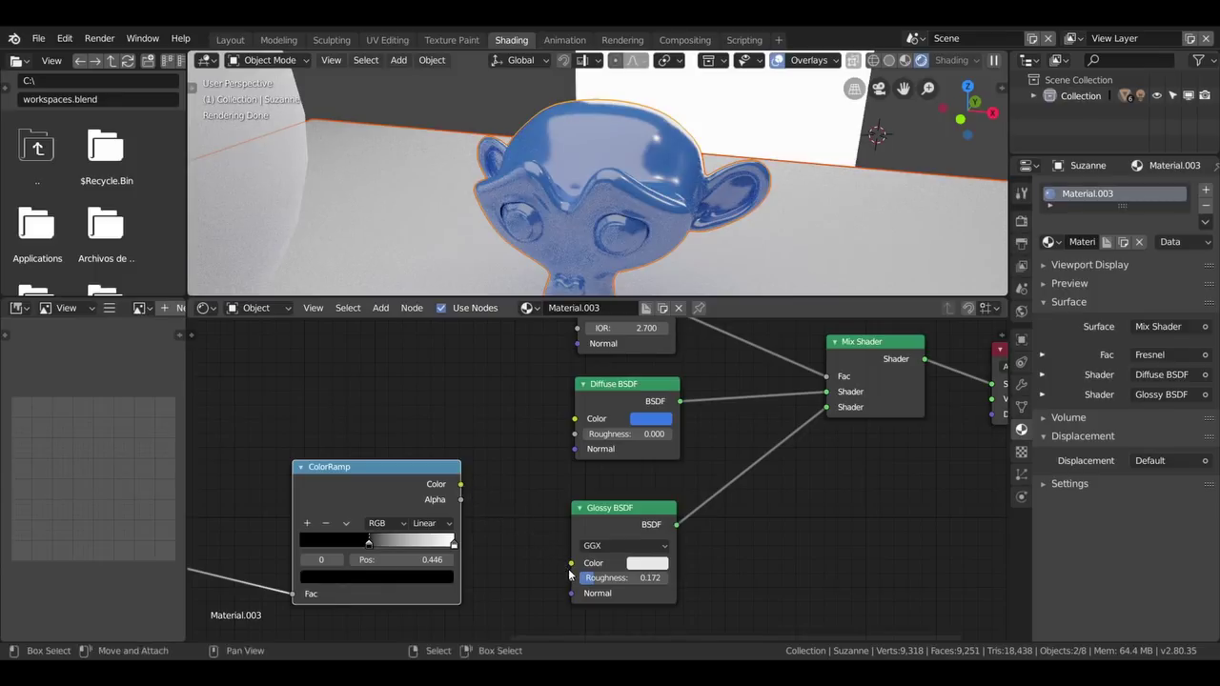
{"action": "left_click_drag", "start_coordinate": [459, 488], "coordinate": [572, 563]}
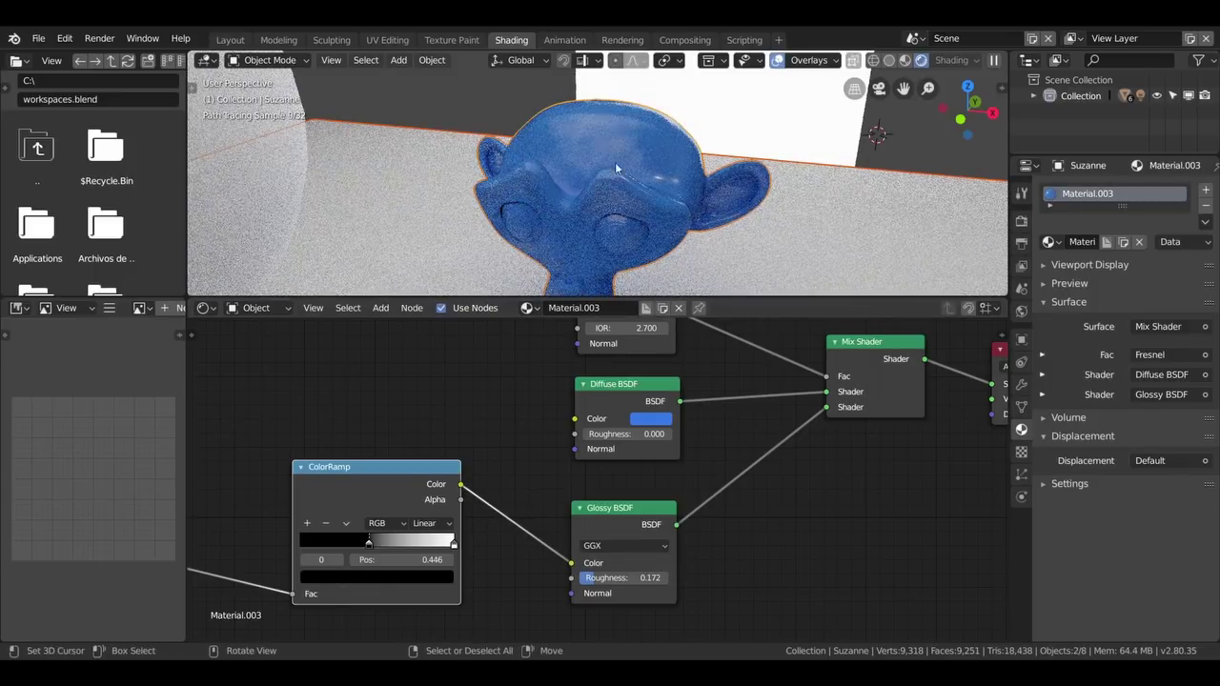
{"action": "middle_click_drag", "start_coordinate": [732, 202], "coordinate": [584, 159]}
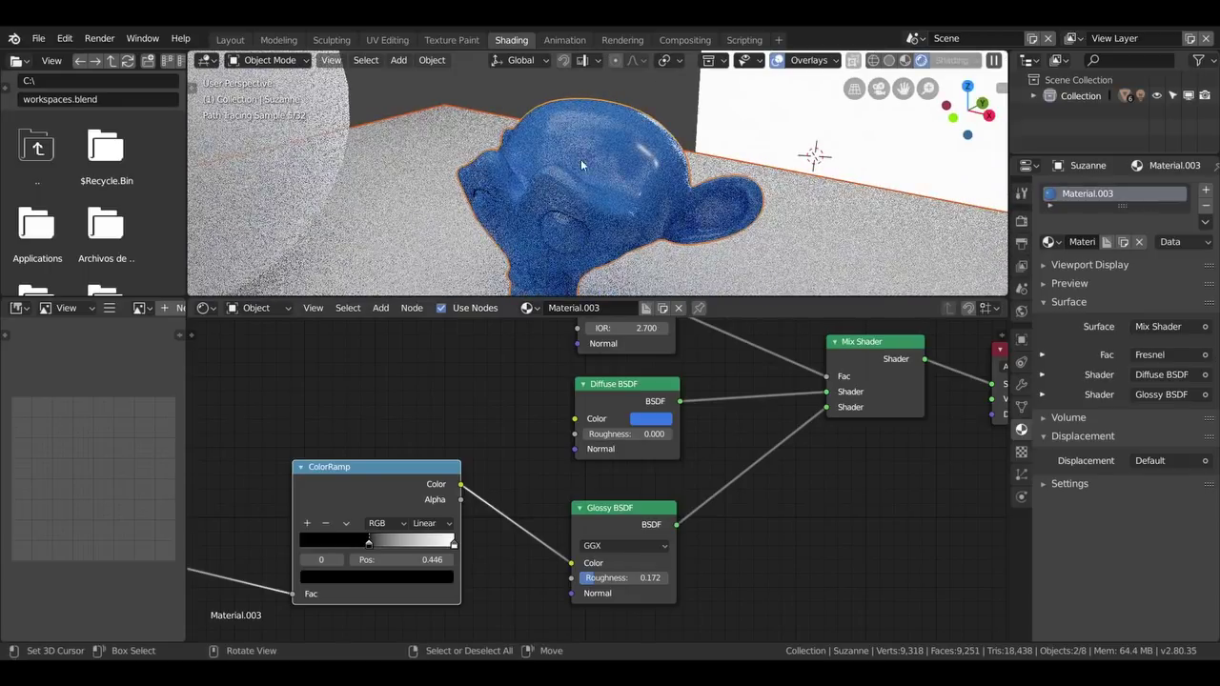
{"action": "scroll", "coordinate": [412, 486], "scroll_direction": "down", "scroll_amount": 1}
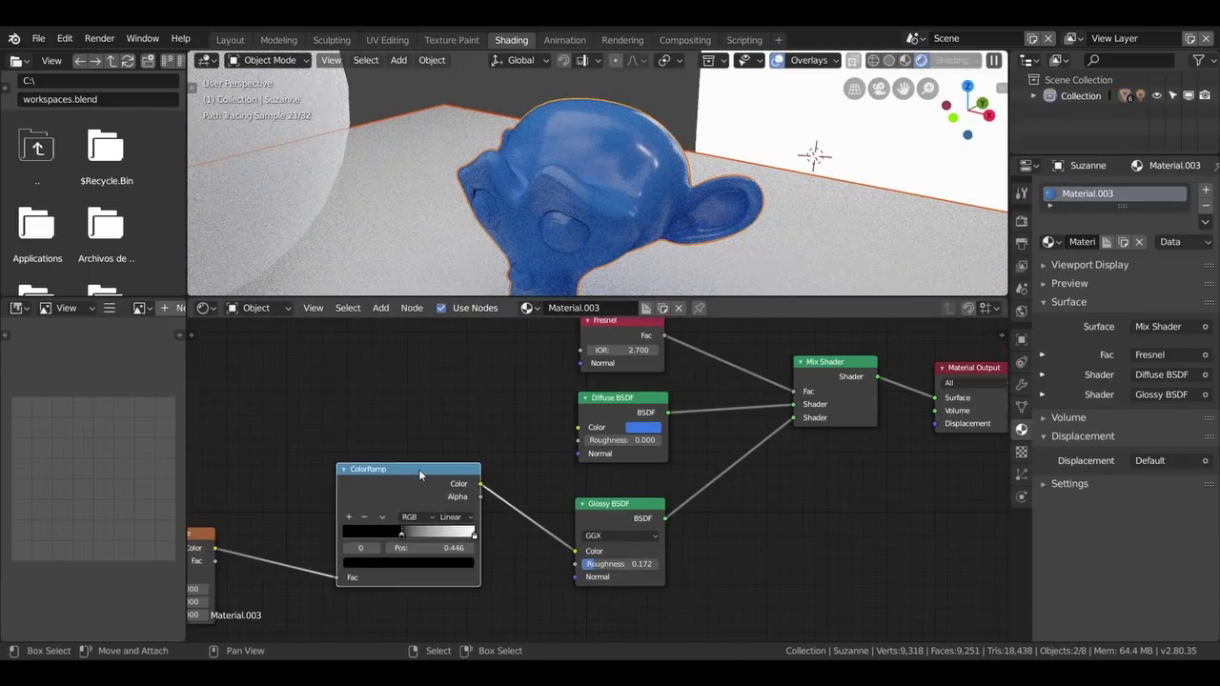
{"action": "scroll", "coordinate": [418, 469], "scroll_direction": "down", "scroll_amount": 1}
Step: Connect the ColorRamp Color to the Diffuse BSDF Color, after briefly trying its Roughness
{"action": "left_click_drag", "start_coordinate": [413, 481], "coordinate": [397, 516]}
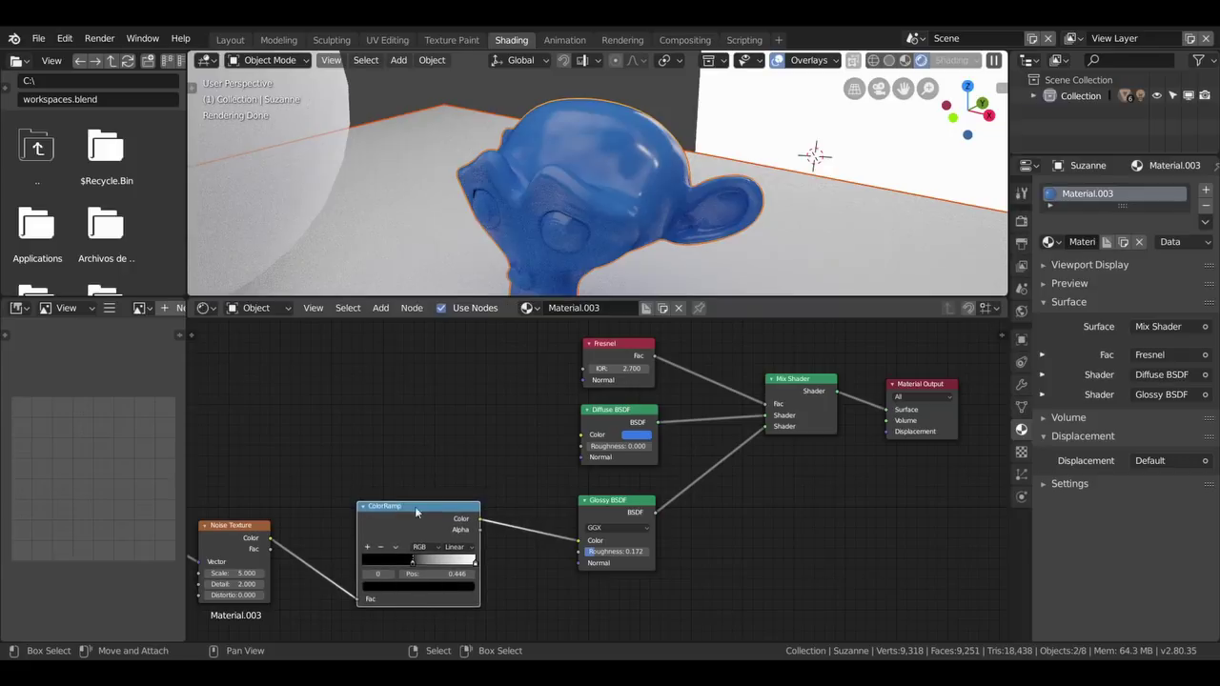
{"action": "mouse_move", "coordinate": [610, 412]}
{"action": "left_mouse_down"}
{"action": "mouse_move", "coordinate": [627, 409]}
{"action": "mouse_move", "coordinate": [605, 412]}
{"action": "left_mouse_up"}
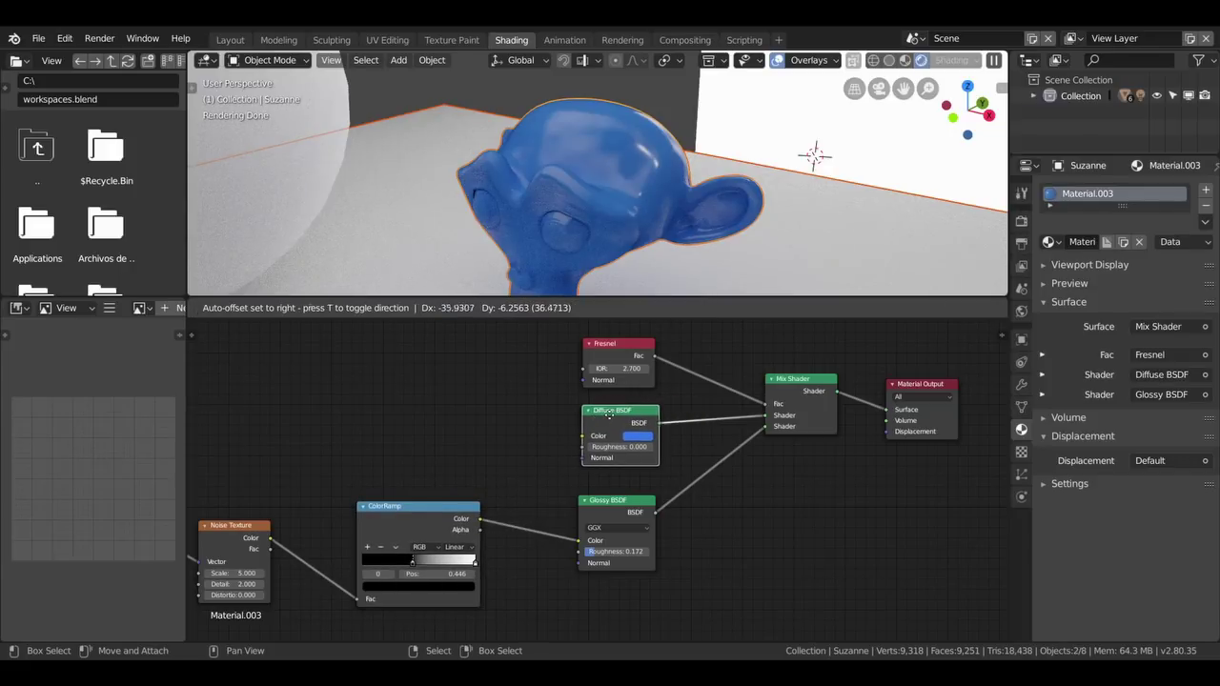
{"action": "key", "text": "shift+a"}
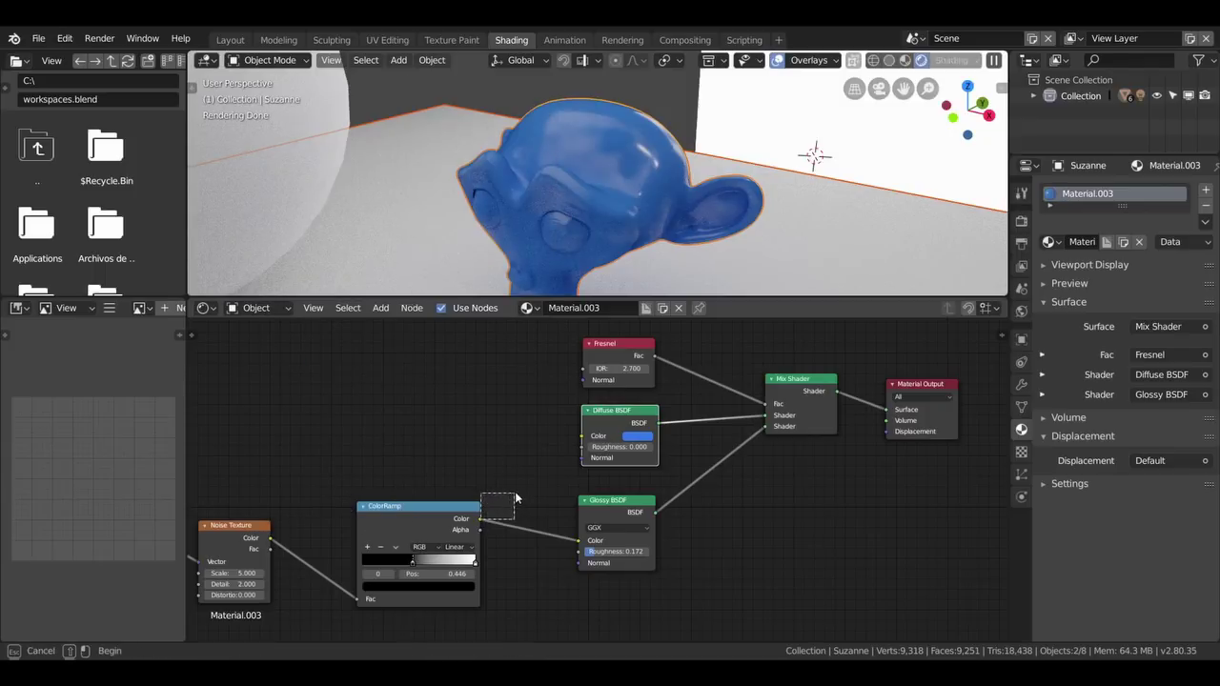
{"action": "left_click_drag", "start_coordinate": [481, 519], "coordinate": [583, 446]}
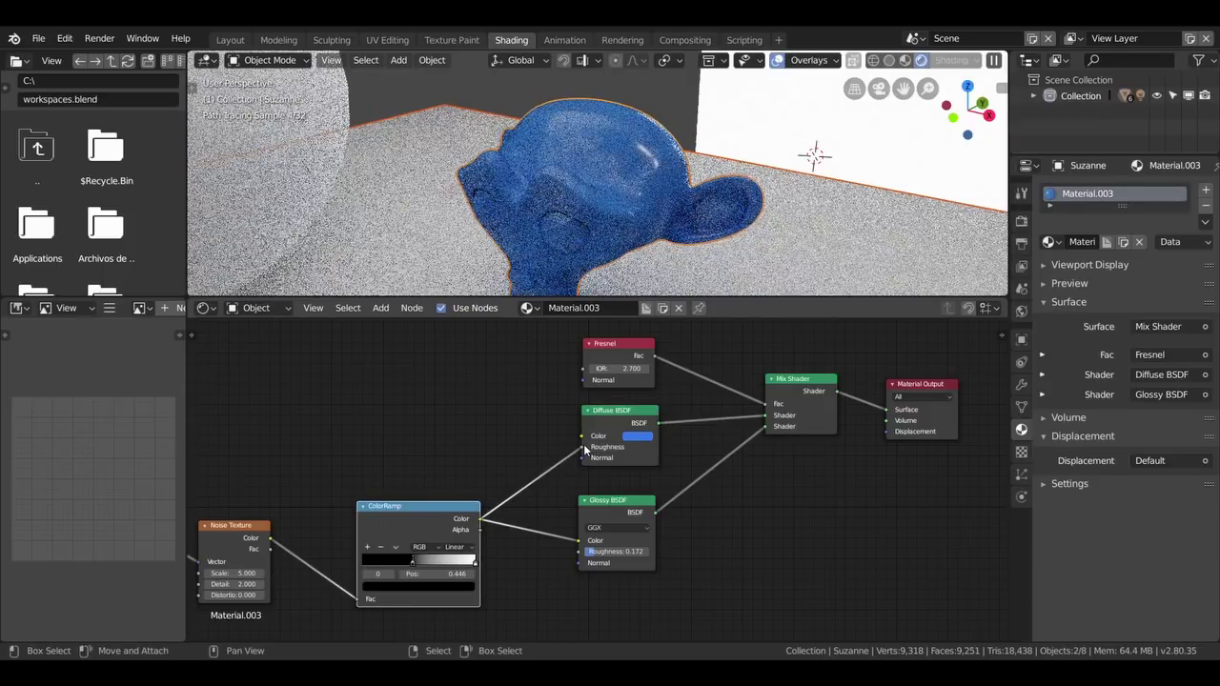
{"action": "scroll", "coordinate": [639, 232], "scroll_direction": "up", "scroll_amount": 1}
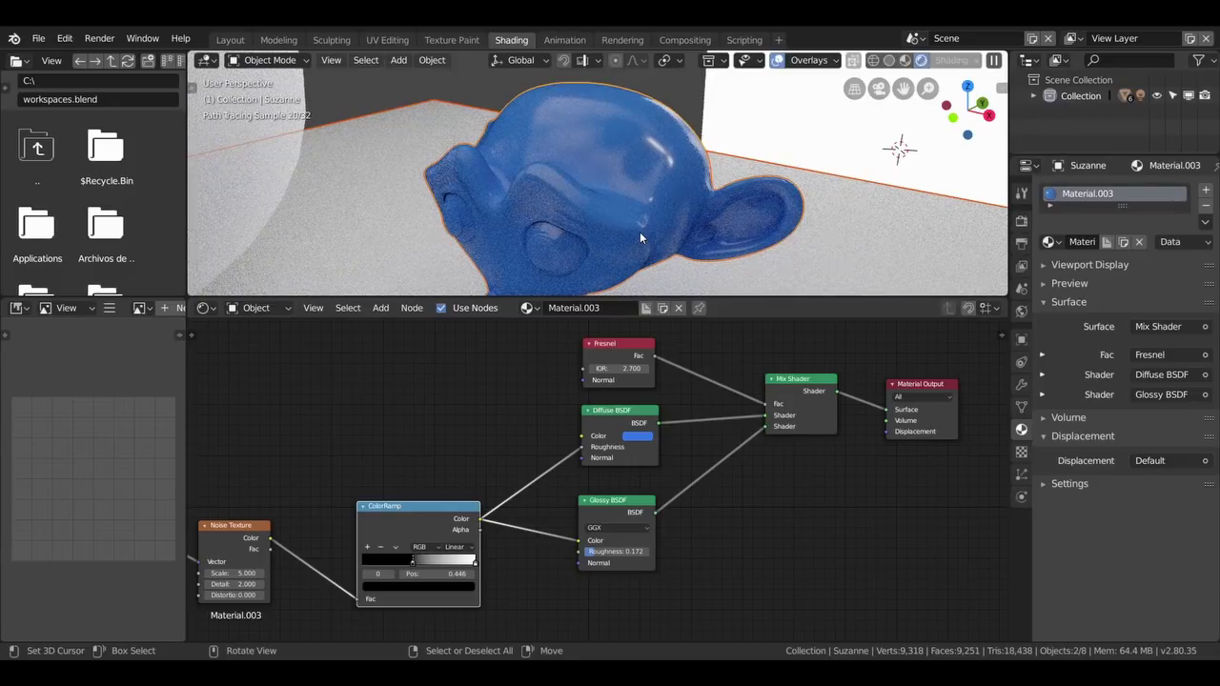
{"action": "mouse_move", "coordinate": [580, 449]}
{"action": "left_mouse_down"}
{"action": "mouse_move", "coordinate": [562, 445]}
{"action": "mouse_move", "coordinate": [580, 436]}
{"action": "left_mouse_up"}
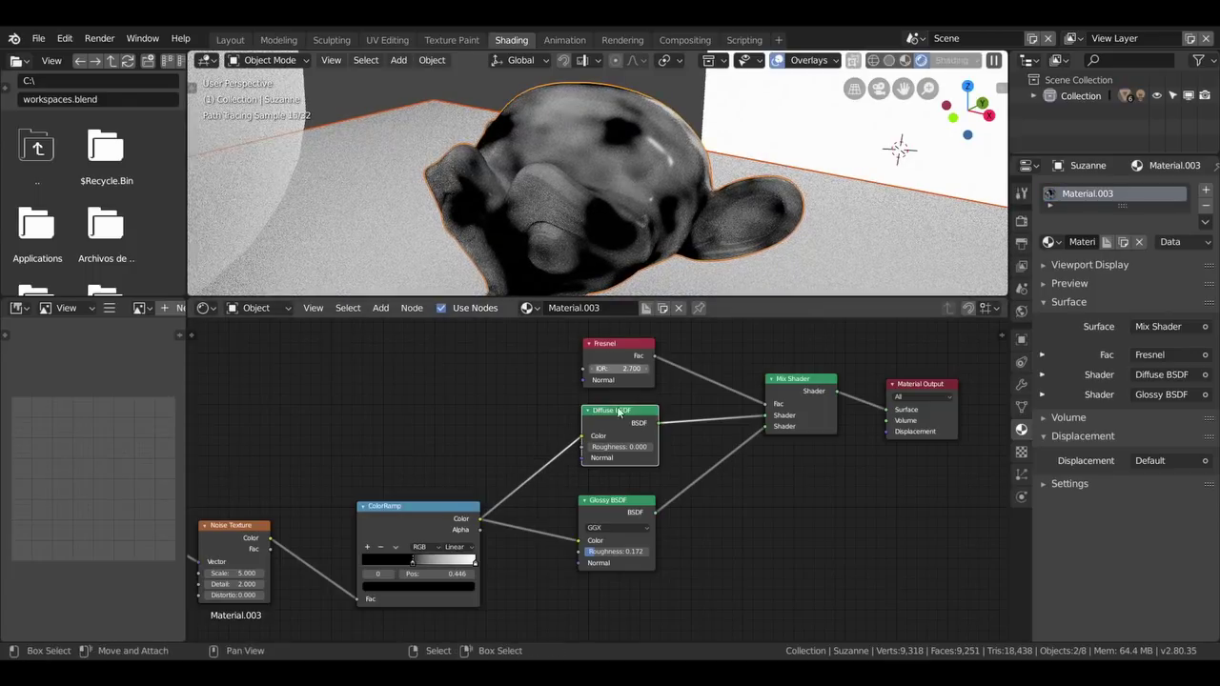
Step: Spread out the Diffuse, Fresnel, Glossy and ColorRamp nodes to tidy the layout
{"action": "scroll", "coordinate": [616, 413], "scroll_direction": "up", "scroll_amount": 1}
{"action": "left_click_drag", "start_coordinate": [623, 391], "coordinate": [547, 400]}
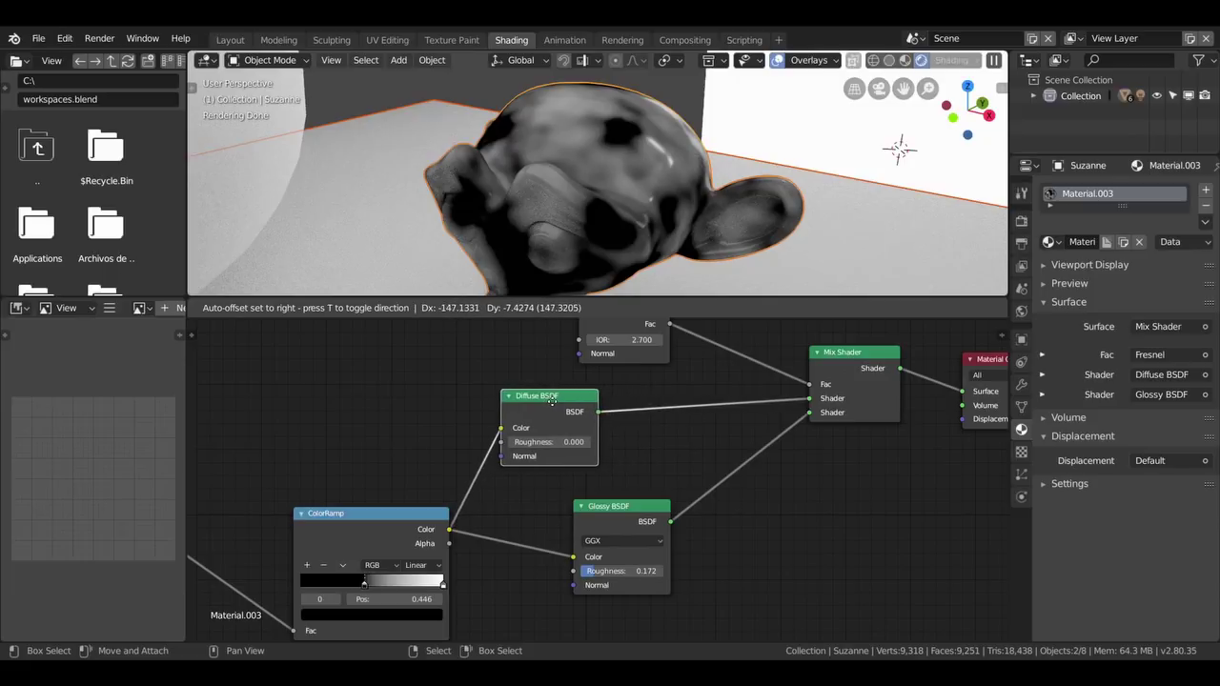
{"action": "scroll", "coordinate": [639, 426], "scroll_direction": "down", "scroll_amount": 1}
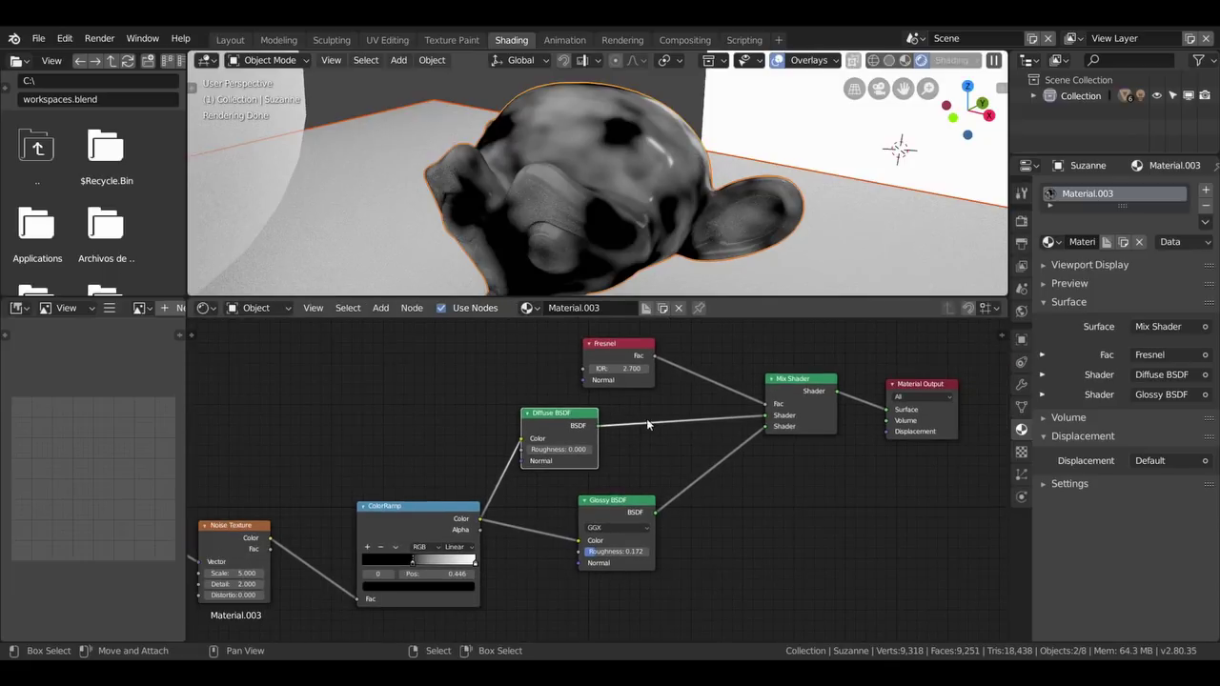
{"action": "left_click_drag", "start_coordinate": [611, 346], "coordinate": [578, 304]}
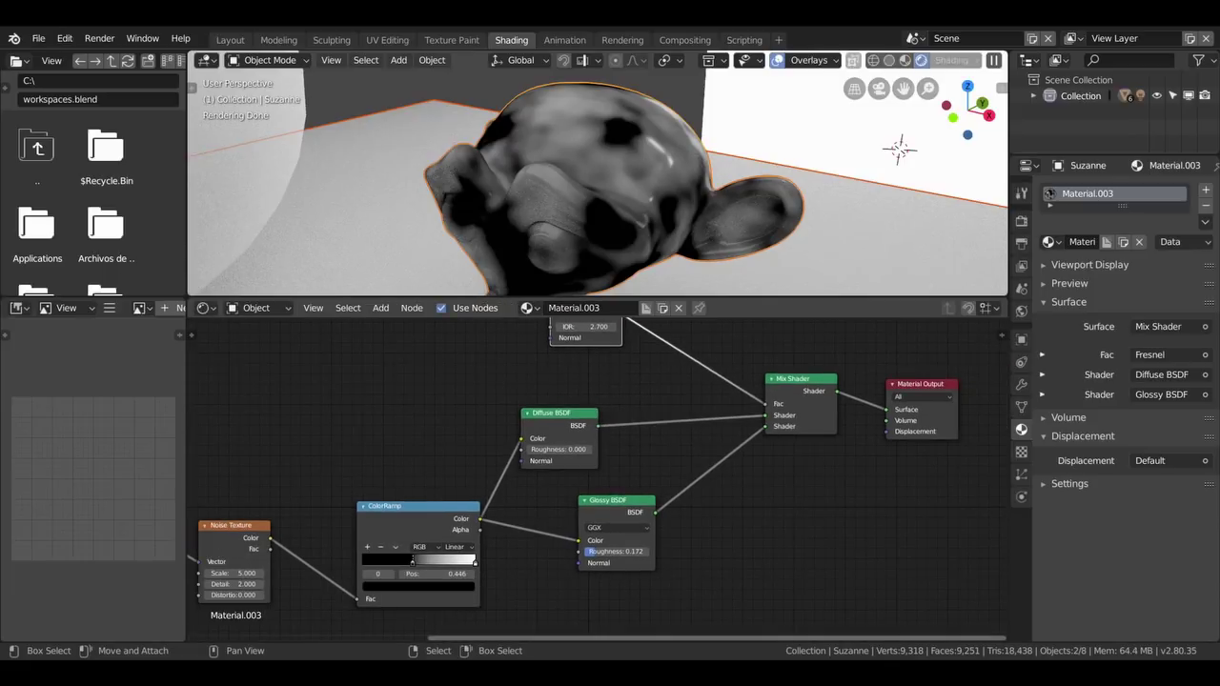
{"action": "left_click_drag", "start_coordinate": [618, 501], "coordinate": [618, 594]}
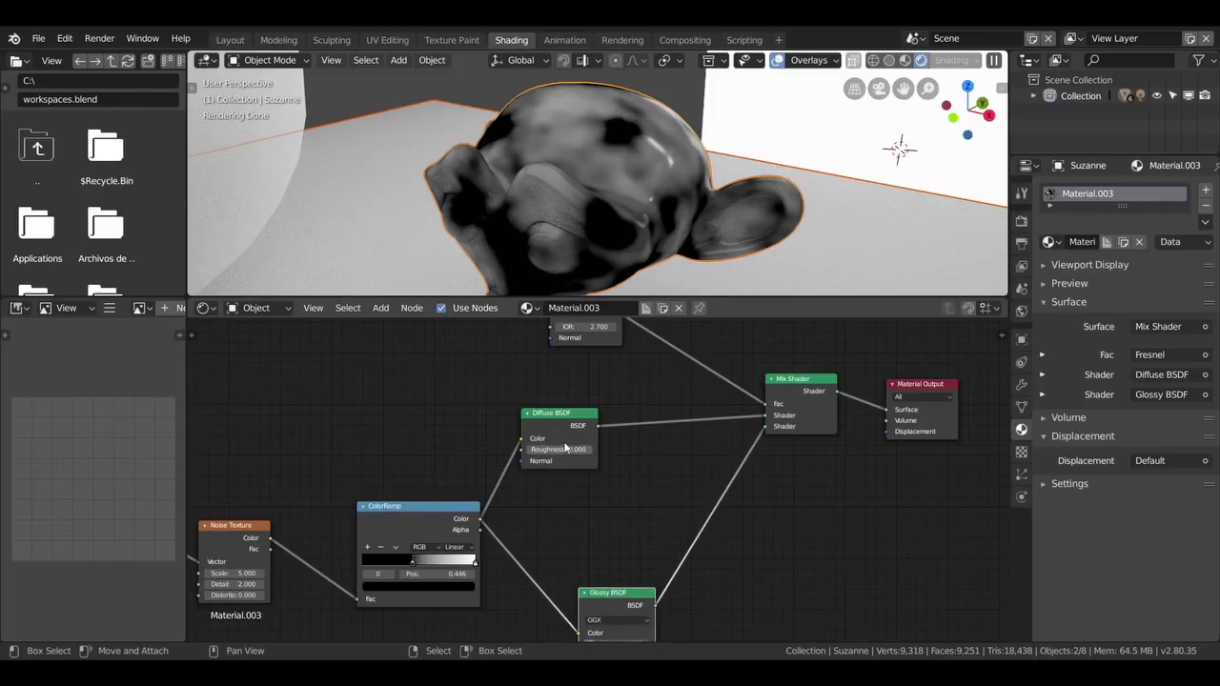
{"action": "left_click_drag", "start_coordinate": [420, 507], "coordinate": [332, 444]}
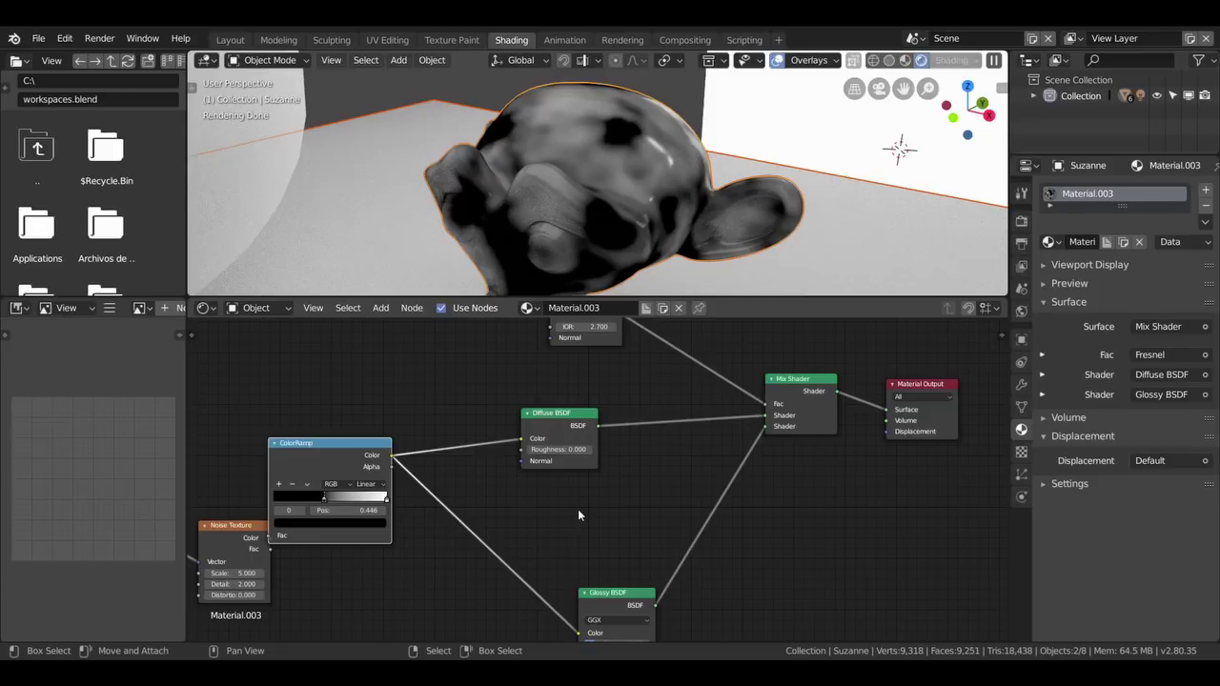
{"action": "scroll", "coordinate": [577, 508], "scroll_direction": "up", "scroll_amount": 1}
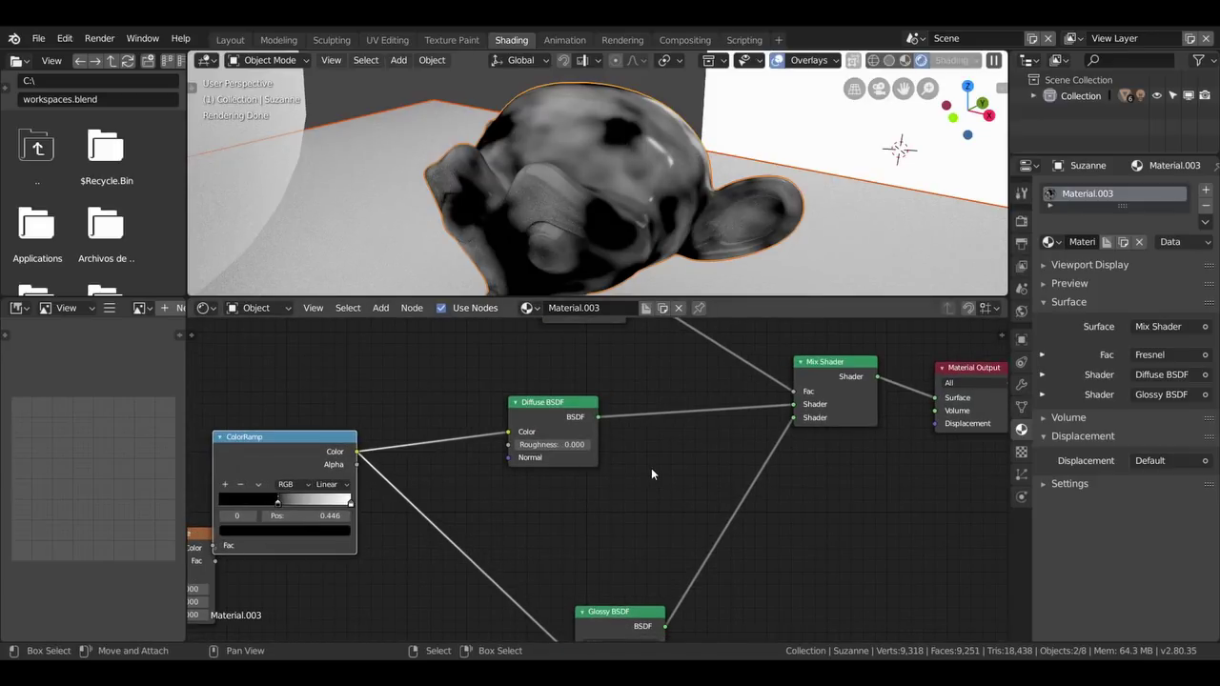
{"action": "scroll", "coordinate": [651, 473], "scroll_direction": "down", "scroll_amount": 1}
{"action": "scroll", "coordinate": [651, 473], "scroll_direction": "down", "scroll_amount": 1}
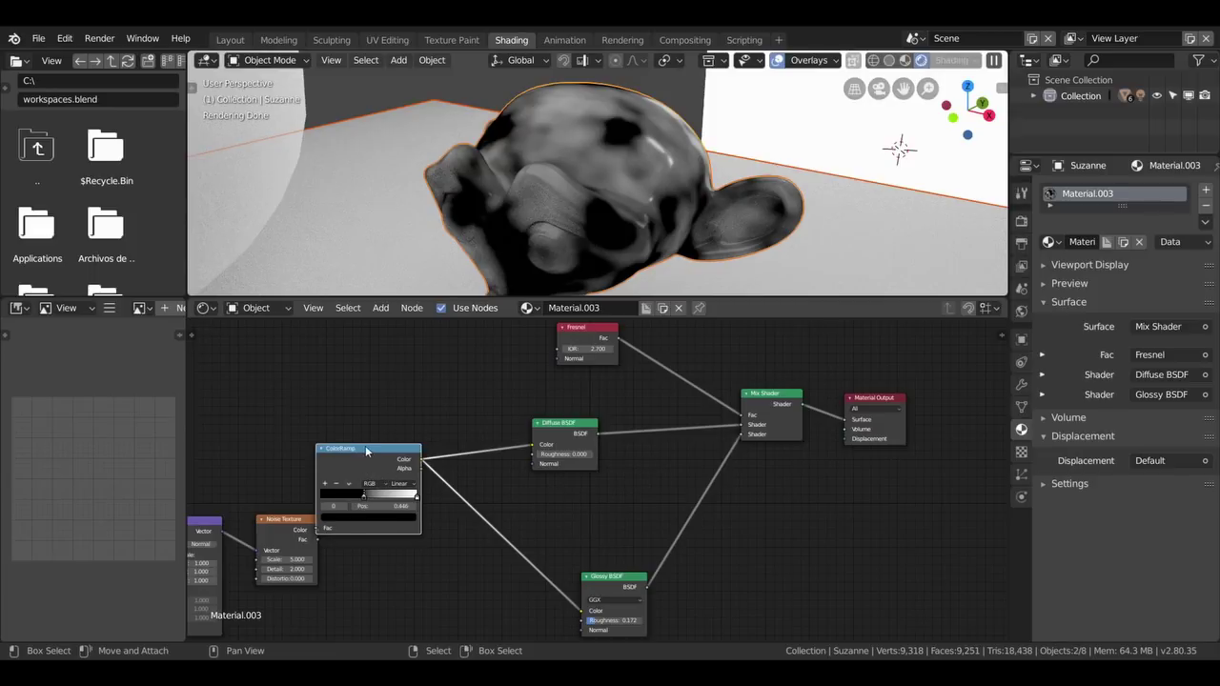
{"action": "left_click_drag", "start_coordinate": [364, 445], "coordinate": [413, 442]}
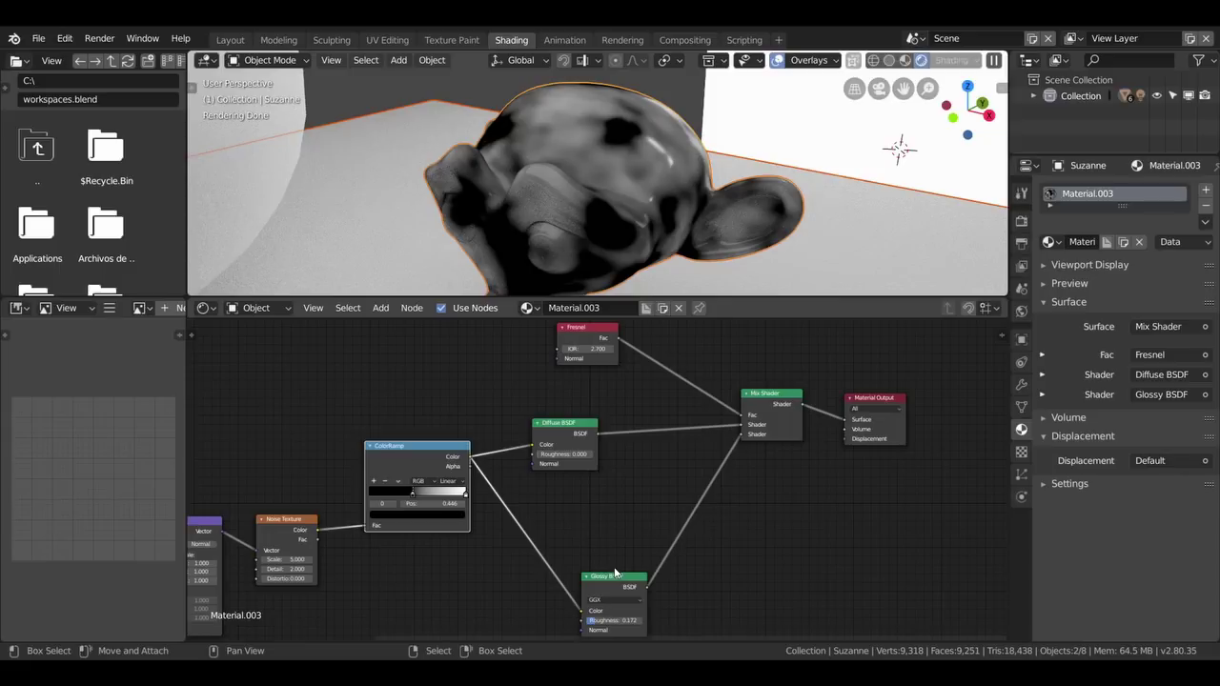
{"action": "left_click_drag", "start_coordinate": [432, 445], "coordinate": [431, 512]}
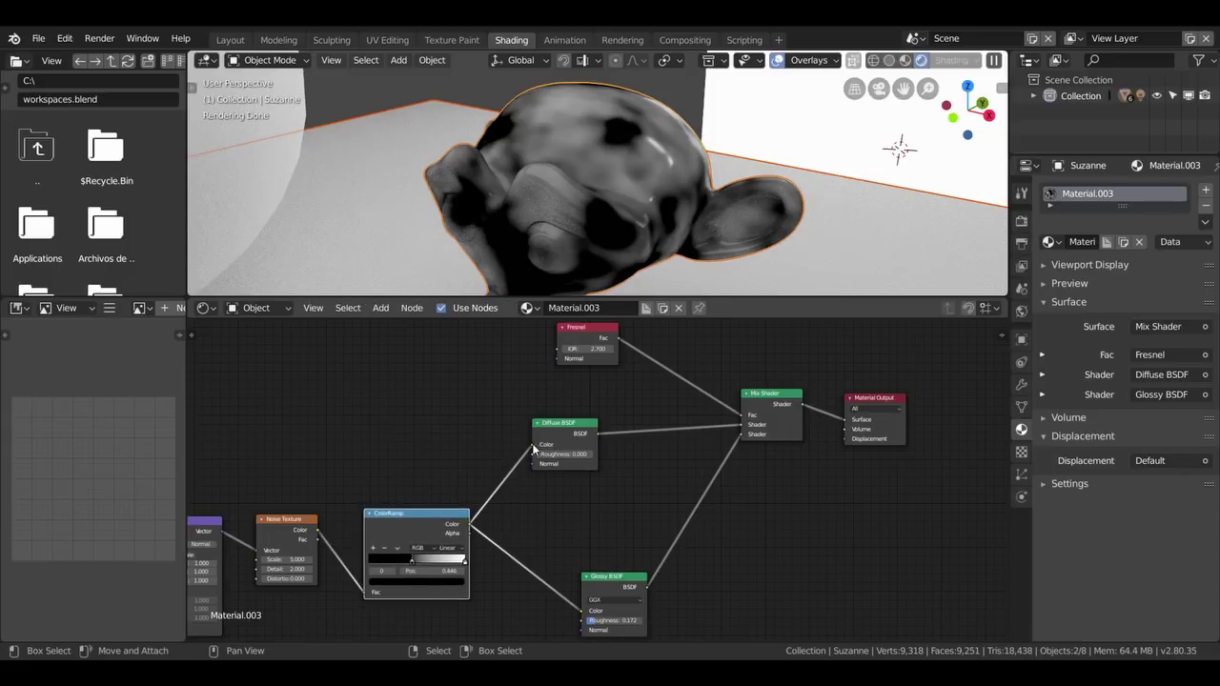
Step: Disconnect the ColorRamp from the Diffuse BSDF Color, leaving it on the Glossy only
{"action": "left_click_drag", "start_coordinate": [534, 448], "coordinate": [474, 530]}
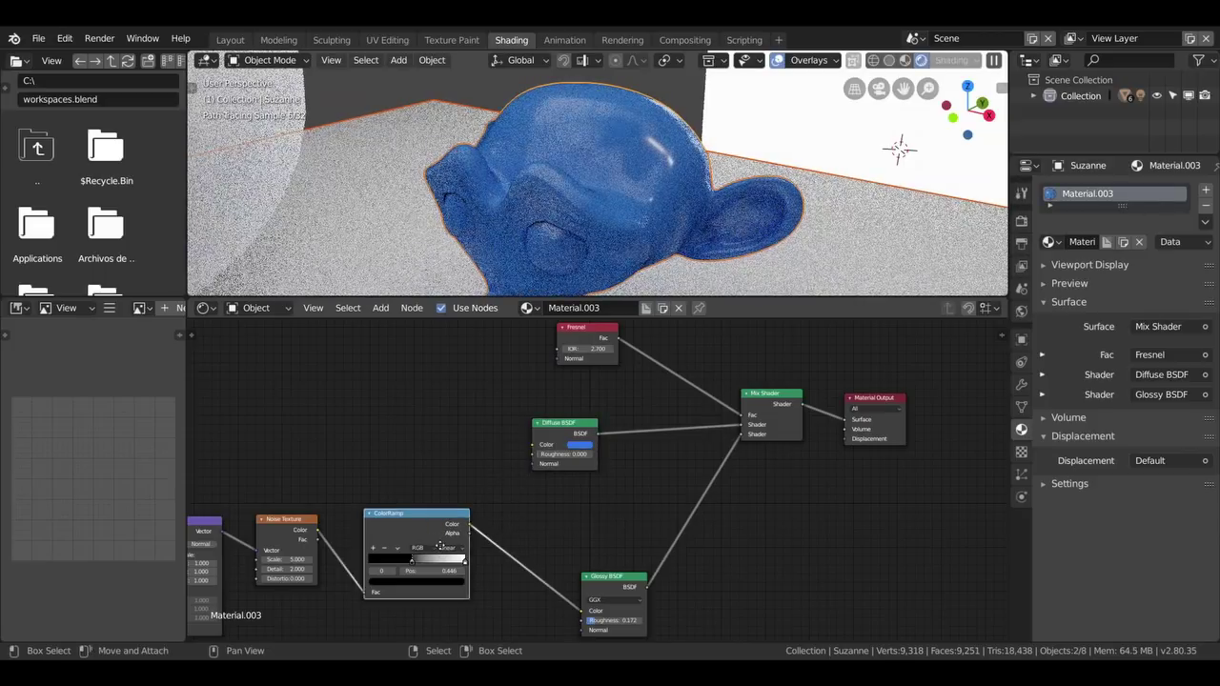
{"action": "left_click_drag", "start_coordinate": [440, 545], "coordinate": [519, 518]}
{"action": "scroll", "coordinate": [518, 518], "scroll_direction": "down", "scroll_amount": 2}
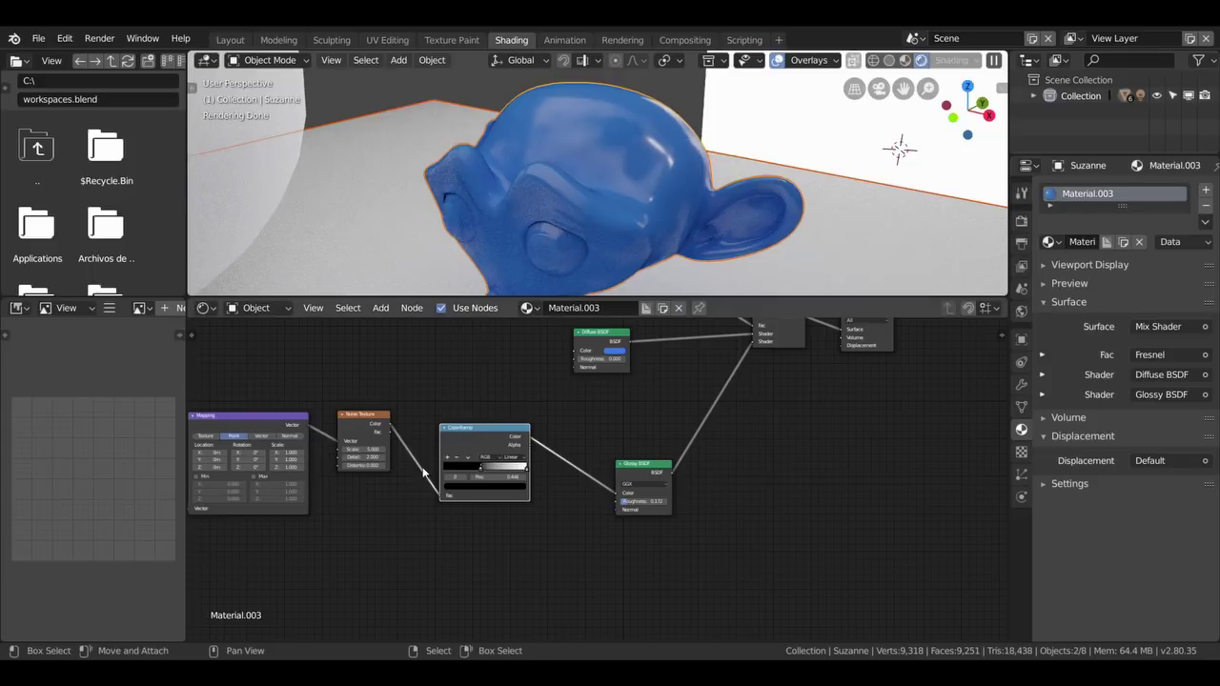
{"action": "middle_click_drag", "start_coordinate": [427, 471], "coordinate": [589, 472]}
Step: Align the Texture Coordinate, Mapping and Noise Texture nodes in a row with the ColorRamp
{"action": "scroll", "coordinate": [589, 472], "scroll_direction": "down", "scroll_amount": 1}
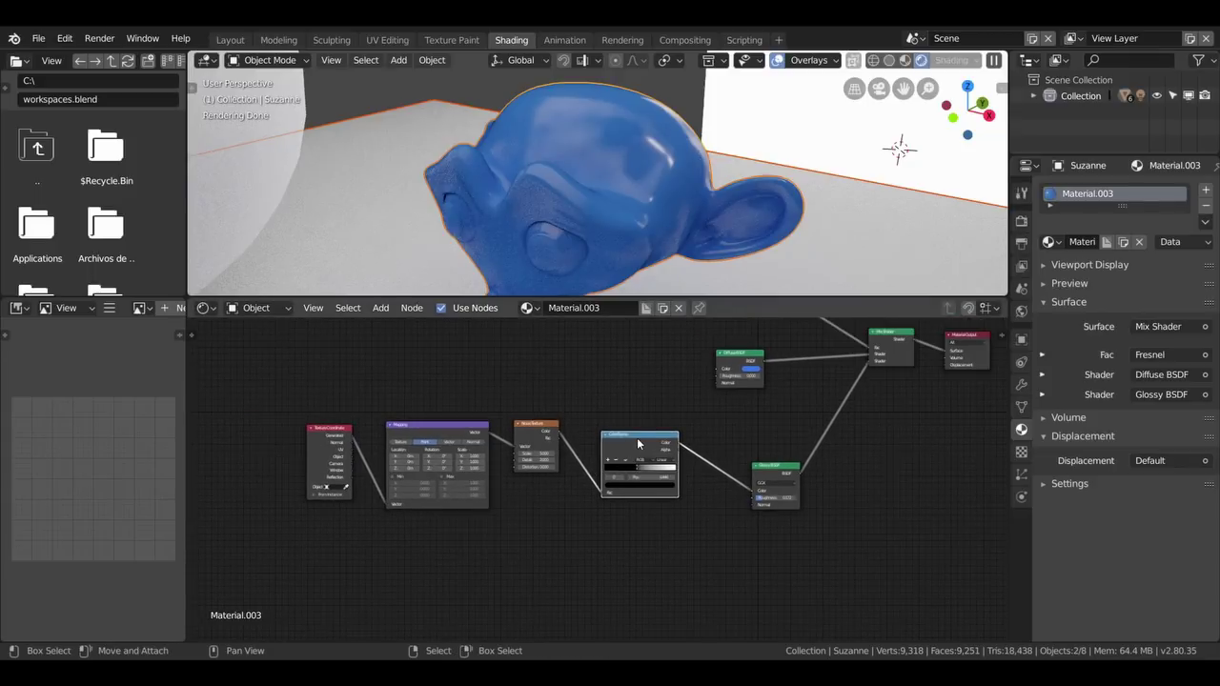
{"action": "left_click_drag", "start_coordinate": [637, 441], "coordinate": [641, 477]}
{"action": "left_click_drag", "start_coordinate": [546, 441], "coordinate": [557, 499]}
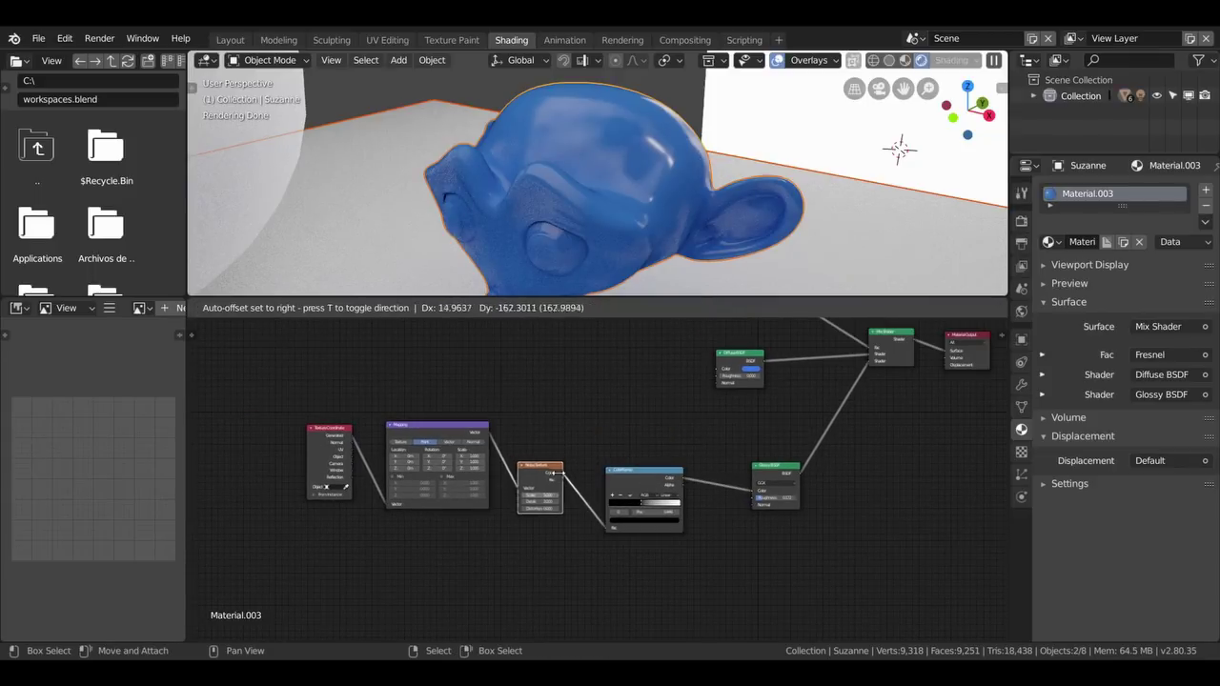
{"action": "left_click_drag", "start_coordinate": [450, 423], "coordinate": [451, 470]}
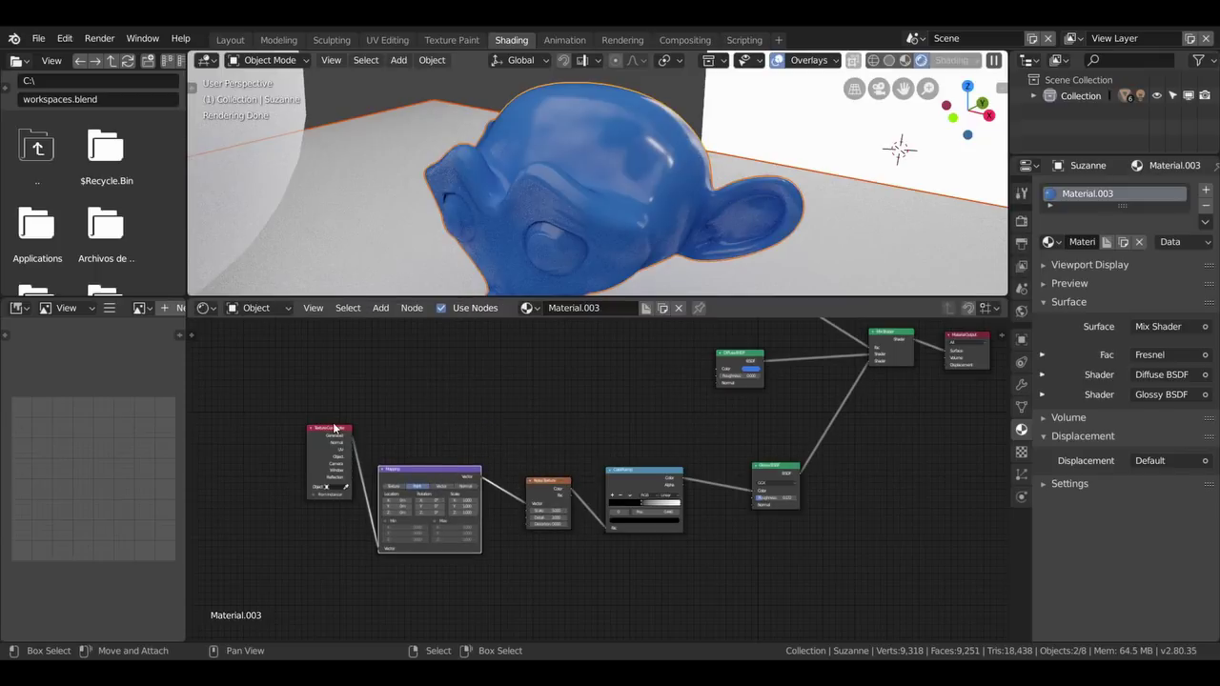
{"action": "left_click_drag", "start_coordinate": [328, 438], "coordinate": [297, 485]}
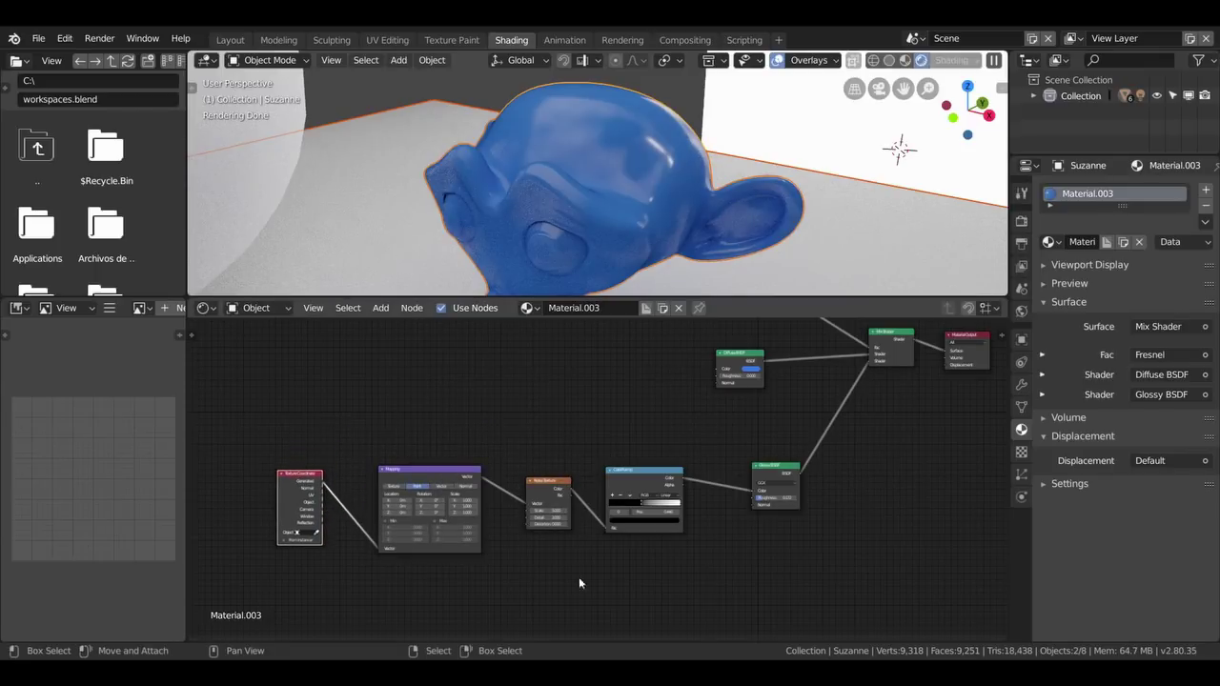
{"action": "left_click_drag", "start_coordinate": [684, 563], "coordinate": [266, 450]}
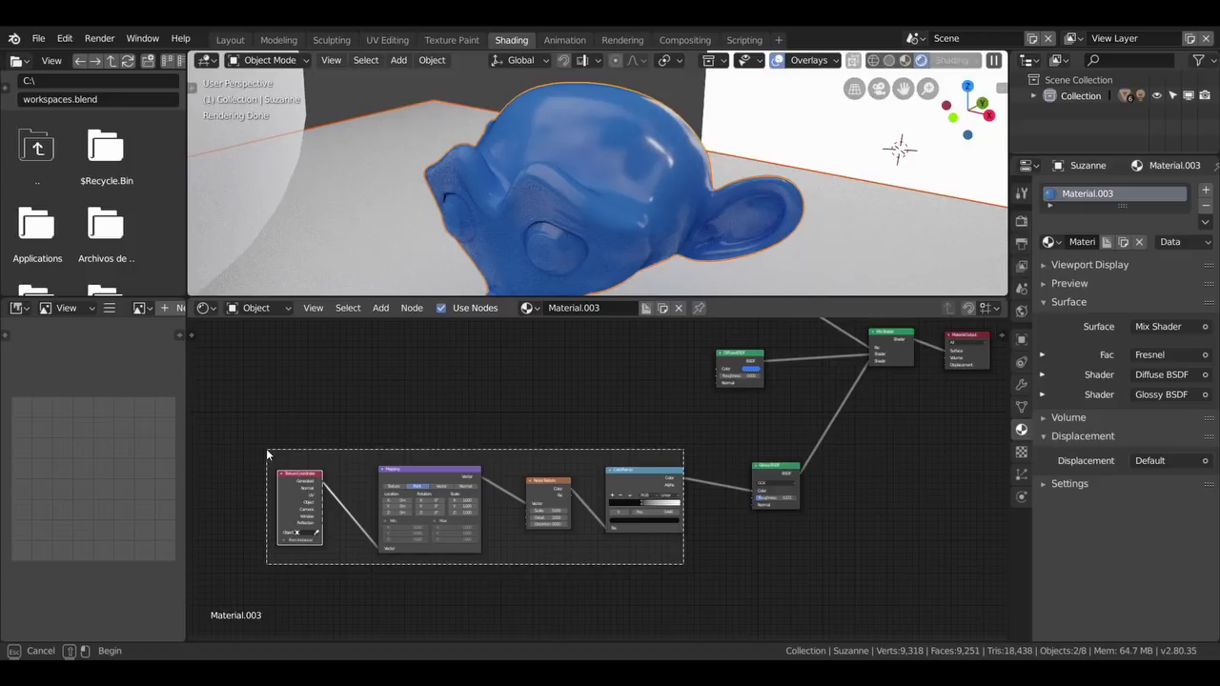
Step: Duplicate the four texture-chain nodes and place the copy above the originals
{"action": "left_click_drag", "start_coordinate": [266, 448], "coordinate": [265, 448]}
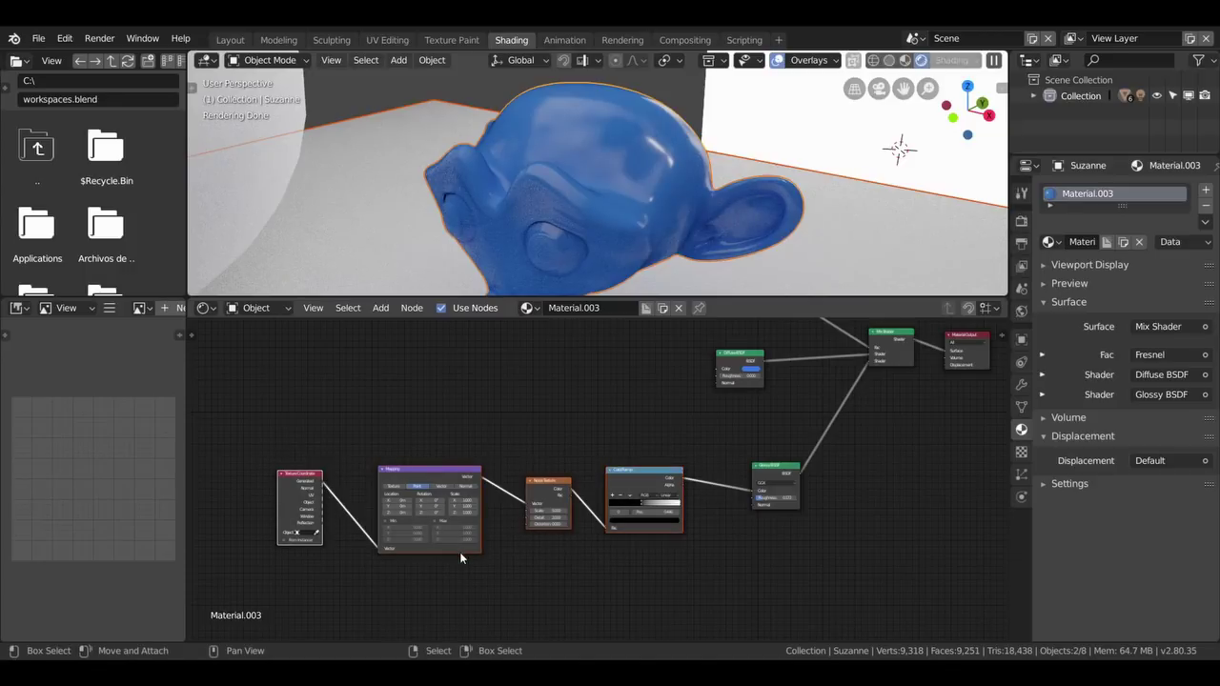
{"action": "key", "text": "shift+d"}
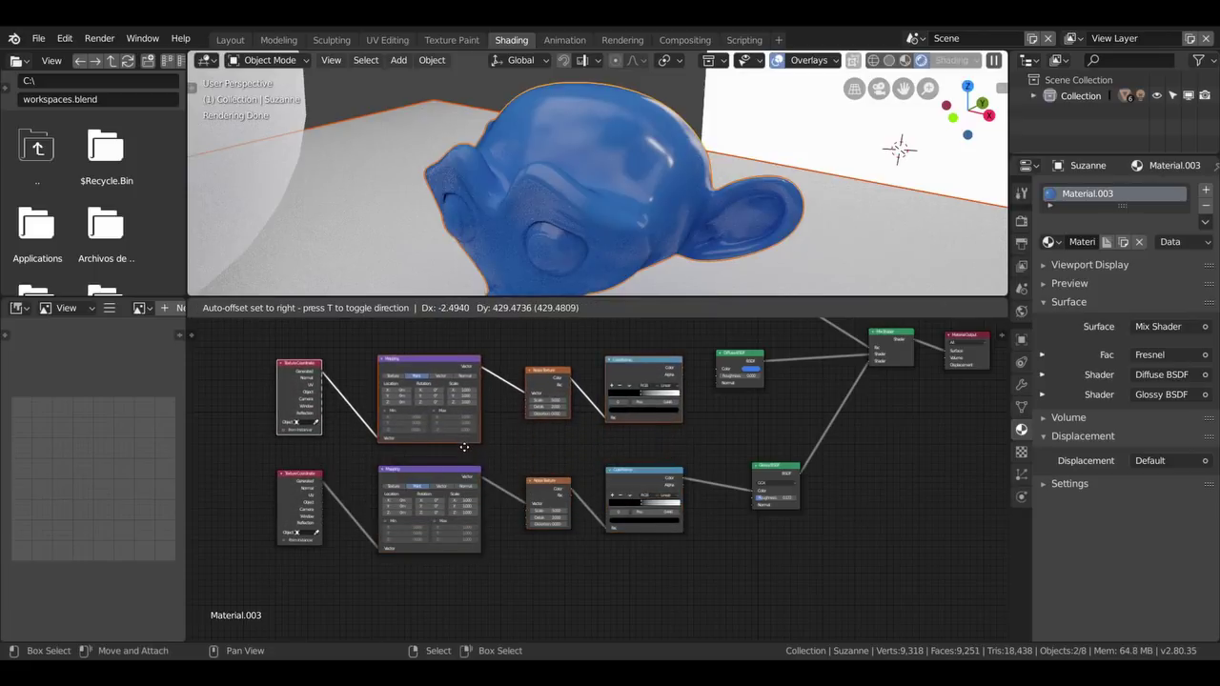
{"action": "left_click", "coordinate": [464, 446]}
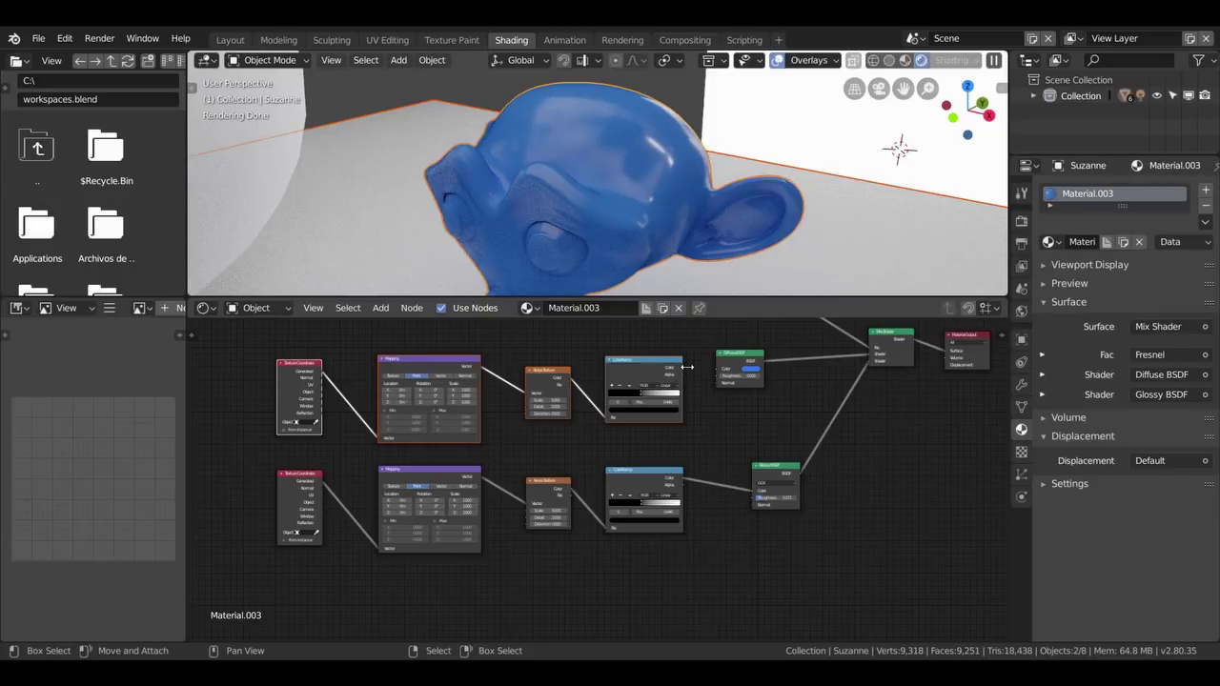
Step: Connect the duplicated ColorRamp's Color to the Diffuse BSDF Color
{"action": "scroll", "coordinate": [686, 367], "scroll_direction": "up", "scroll_amount": 1}
{"action": "scroll", "coordinate": [686, 367], "scroll_direction": "up", "scroll_amount": 1}
{"action": "scroll", "coordinate": [686, 372], "scroll_direction": "up", "scroll_amount": 2}
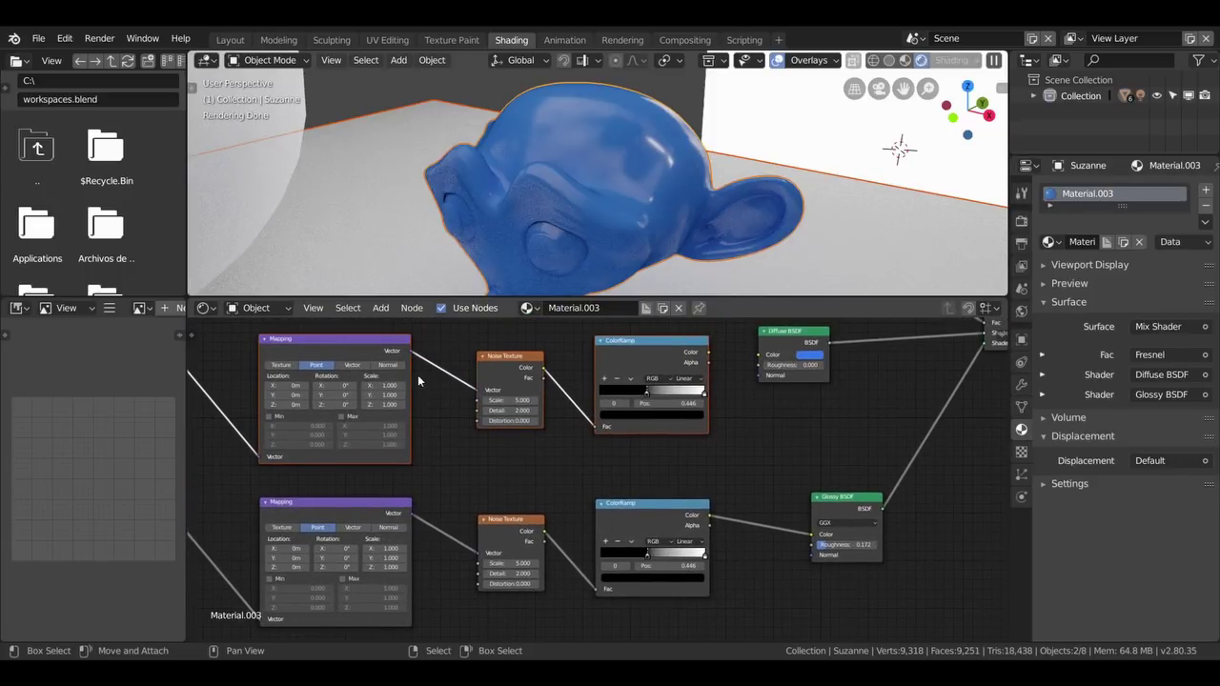
{"action": "left_click_drag", "start_coordinate": [708, 352], "coordinate": [762, 355]}
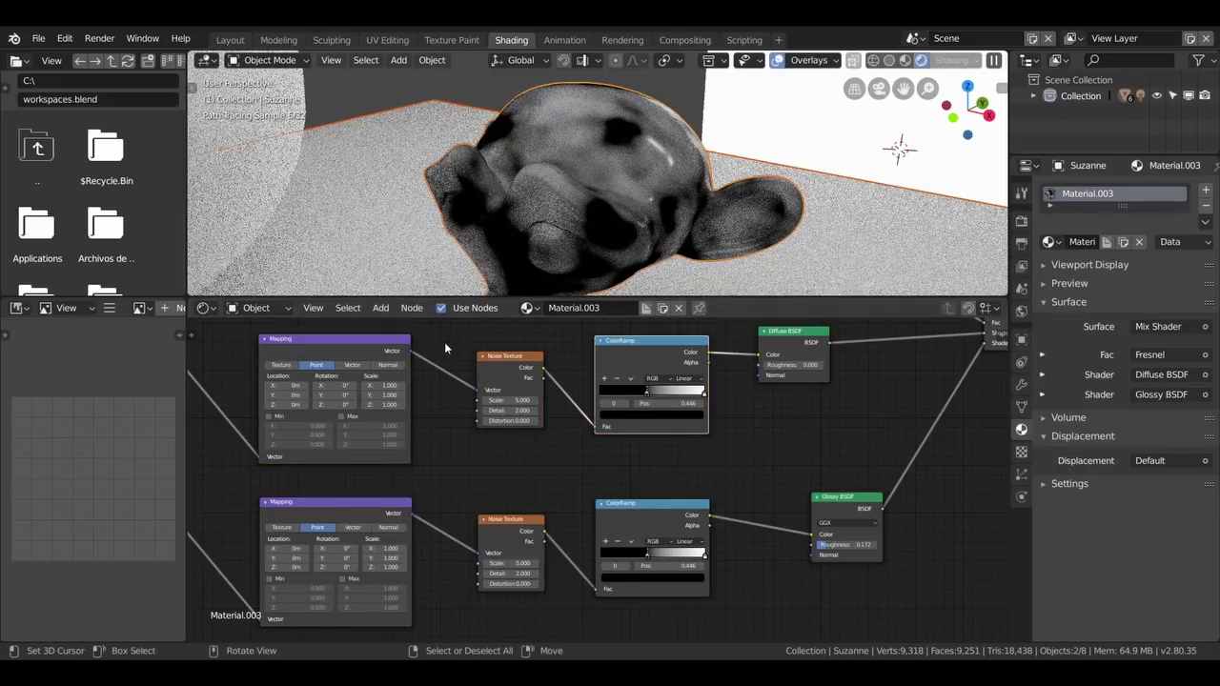
{"action": "scroll", "coordinate": [444, 341], "scroll_direction": "down", "scroll_amount": 1}
{"action": "mouse_move", "coordinate": [446, 343]}
{"action": "middle_mouse_down"}
{"action": "mouse_move", "coordinate": [611, 369]}
{"action": "mouse_move", "coordinate": [555, 352]}
{"action": "middle_mouse_up"}
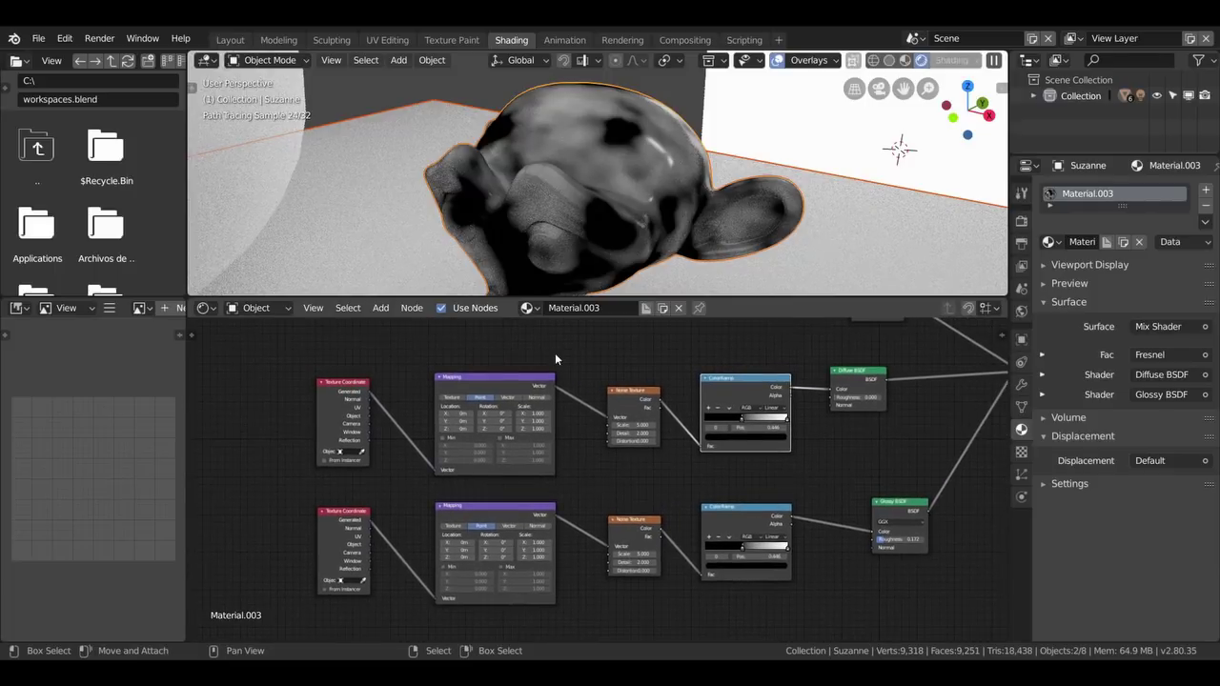
Step: Drag the upper Mapping node's Scale X to 4.100 and Scale Y to 2.400
{"action": "scroll", "coordinate": [518, 454], "scroll_direction": "up", "scroll_amount": 2}
{"action": "scroll", "coordinate": [517, 453], "scroll_direction": "up", "scroll_amount": 1}
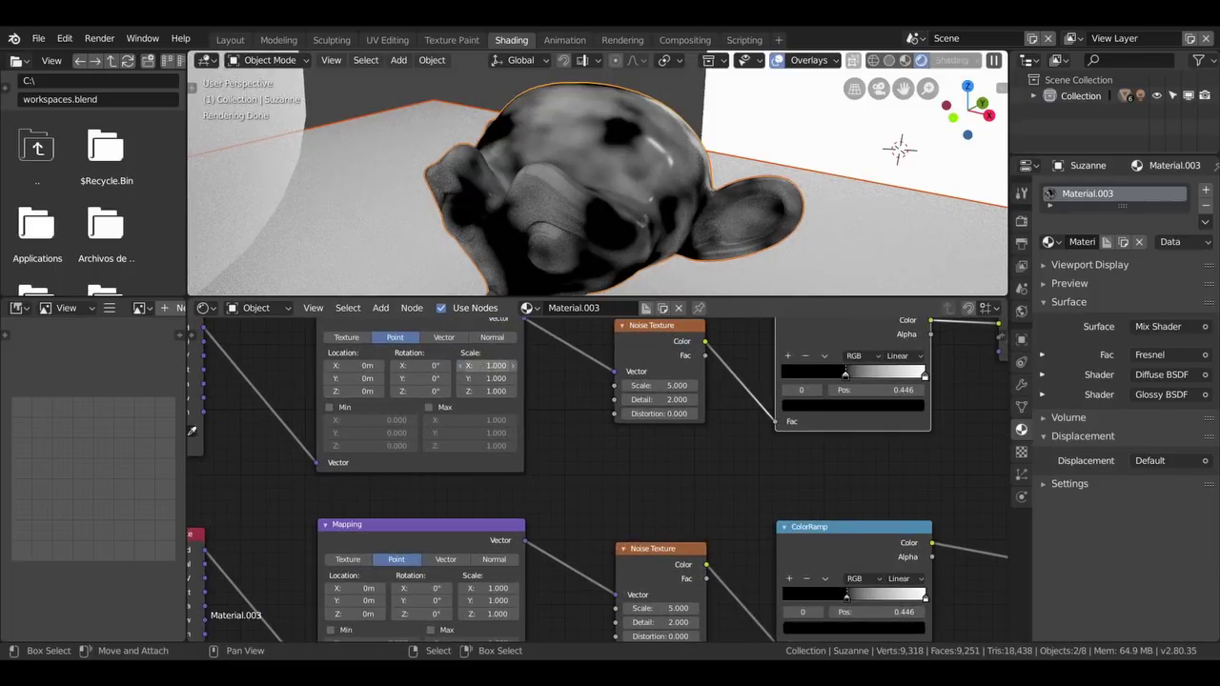
{"action": "left_click_drag", "start_coordinate": [495, 365], "coordinate": [558, 365]}
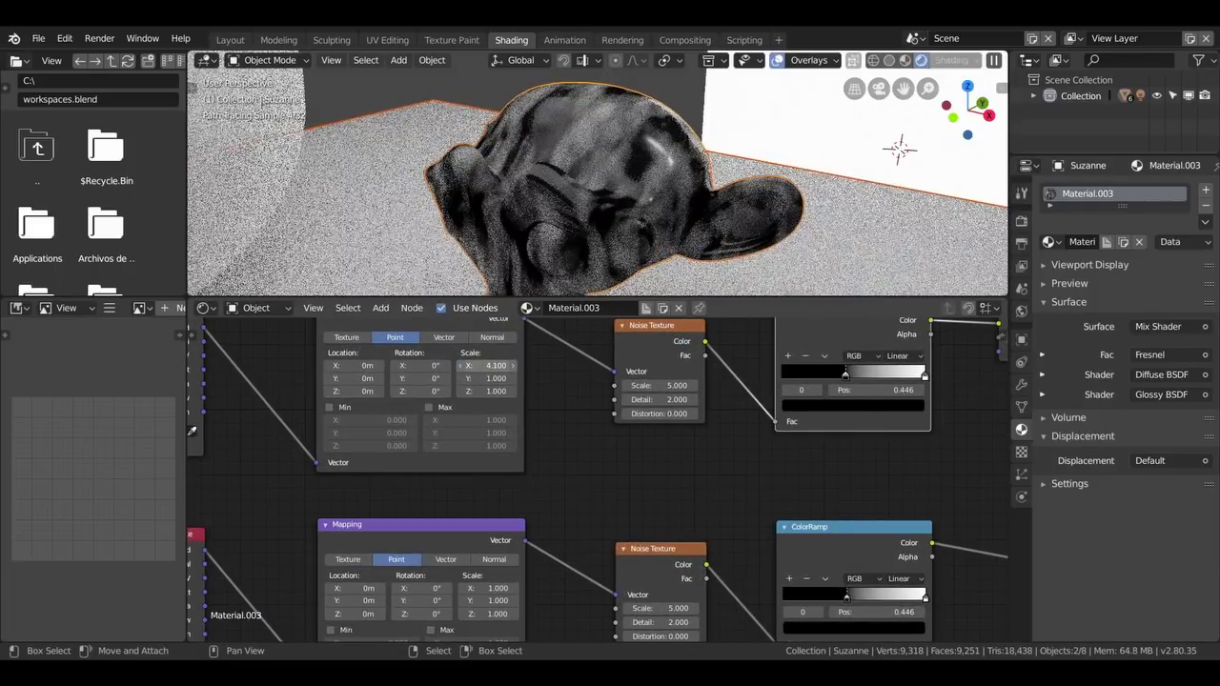
{"action": "left_click_drag", "start_coordinate": [495, 378], "coordinate": [524, 378]}
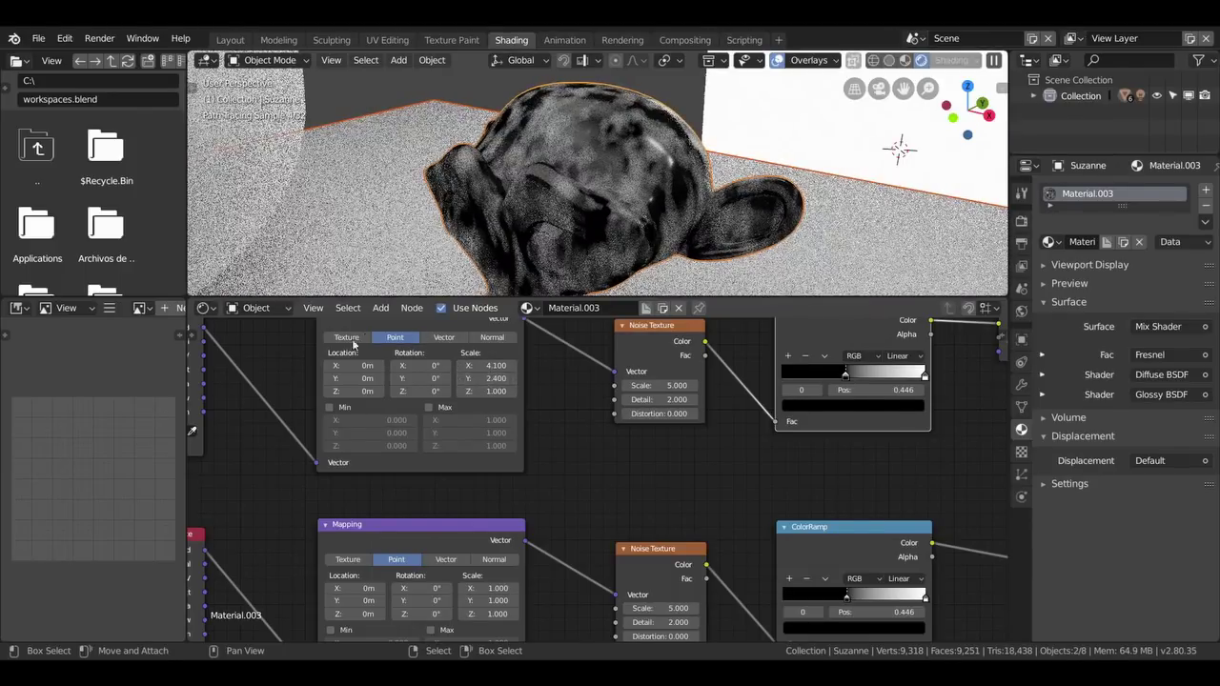
{"action": "scroll", "coordinate": [579, 208], "scroll_direction": "down", "scroll_amount": 3}
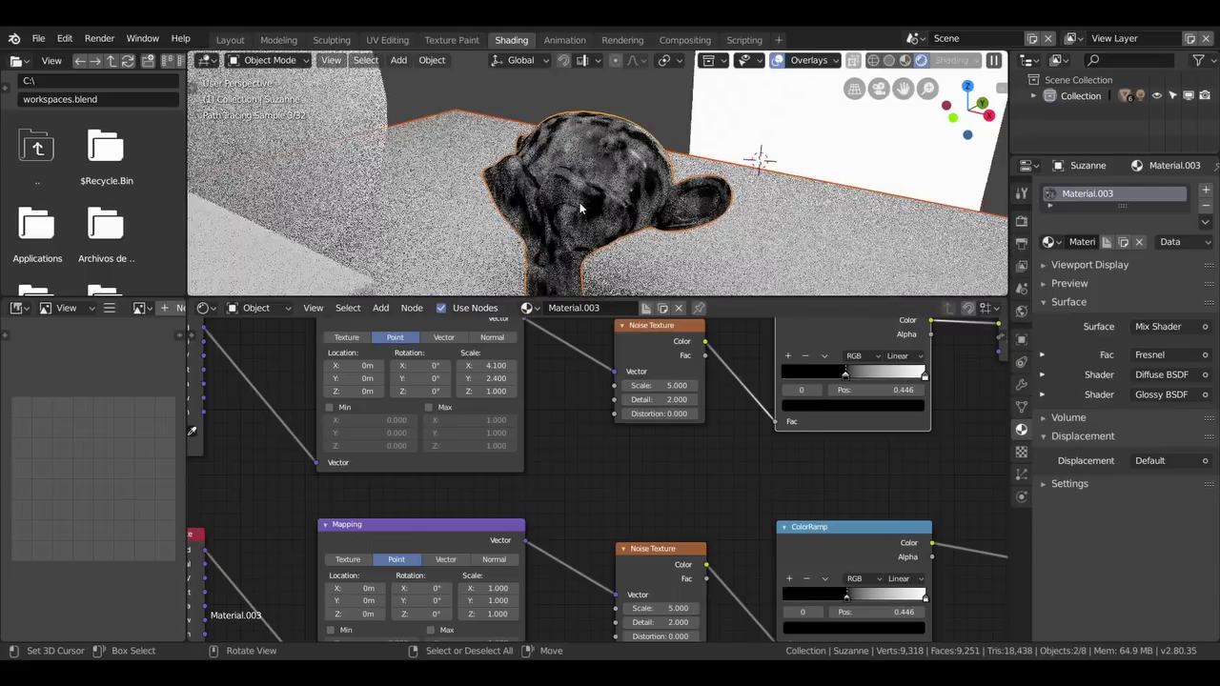
{"action": "scroll", "coordinate": [587, 413], "scroll_direction": "down", "scroll_amount": 2}
{"action": "scroll", "coordinate": [587, 413], "scroll_direction": "down", "scroll_amount": 1}
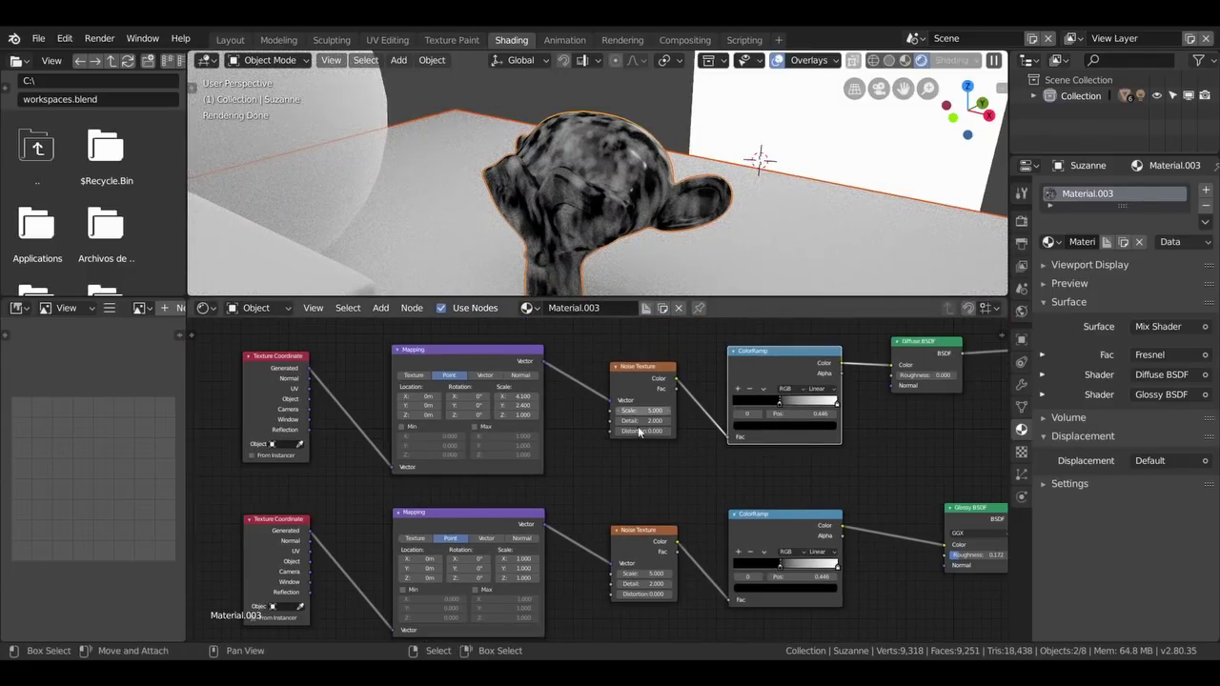
{"action": "scroll", "coordinate": [638, 426], "scroll_direction": "down", "scroll_amount": 1}
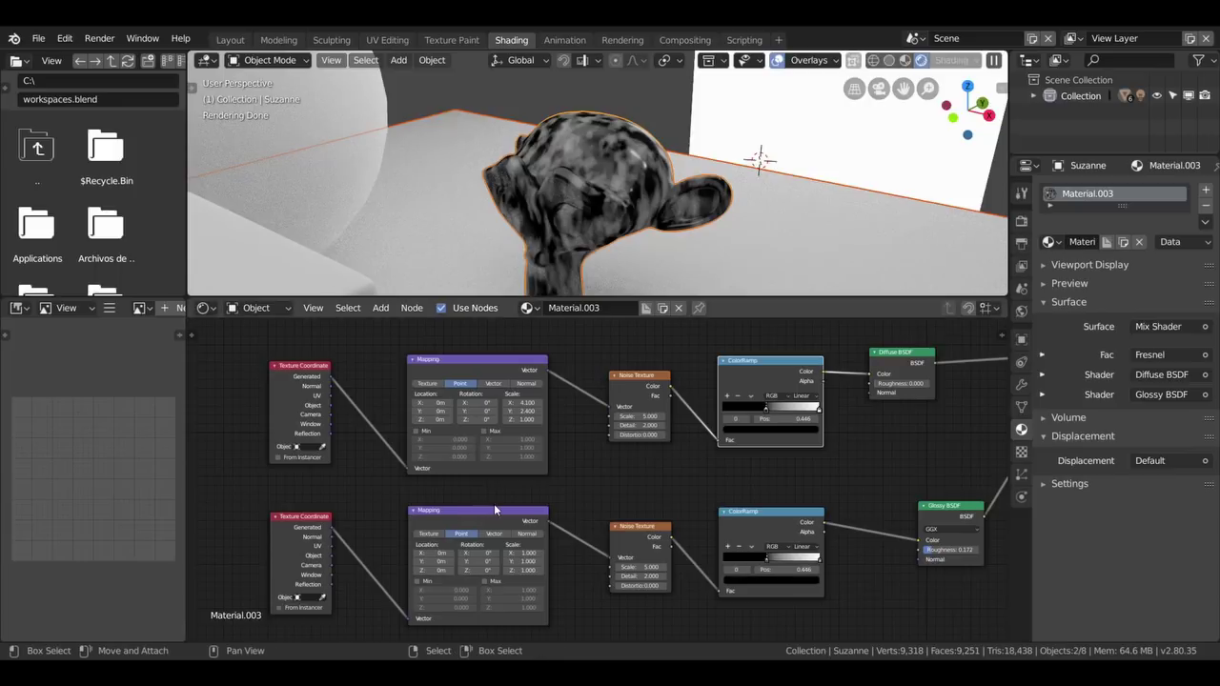
Step: Move the Diffuse BSDF node up and left and shift the Fresnel node to the right
{"action": "scroll", "coordinate": [562, 457], "scroll_direction": "down", "scroll_amount": 3}
{"action": "middle_click_drag", "start_coordinate": [565, 439], "coordinate": [349, 451]}
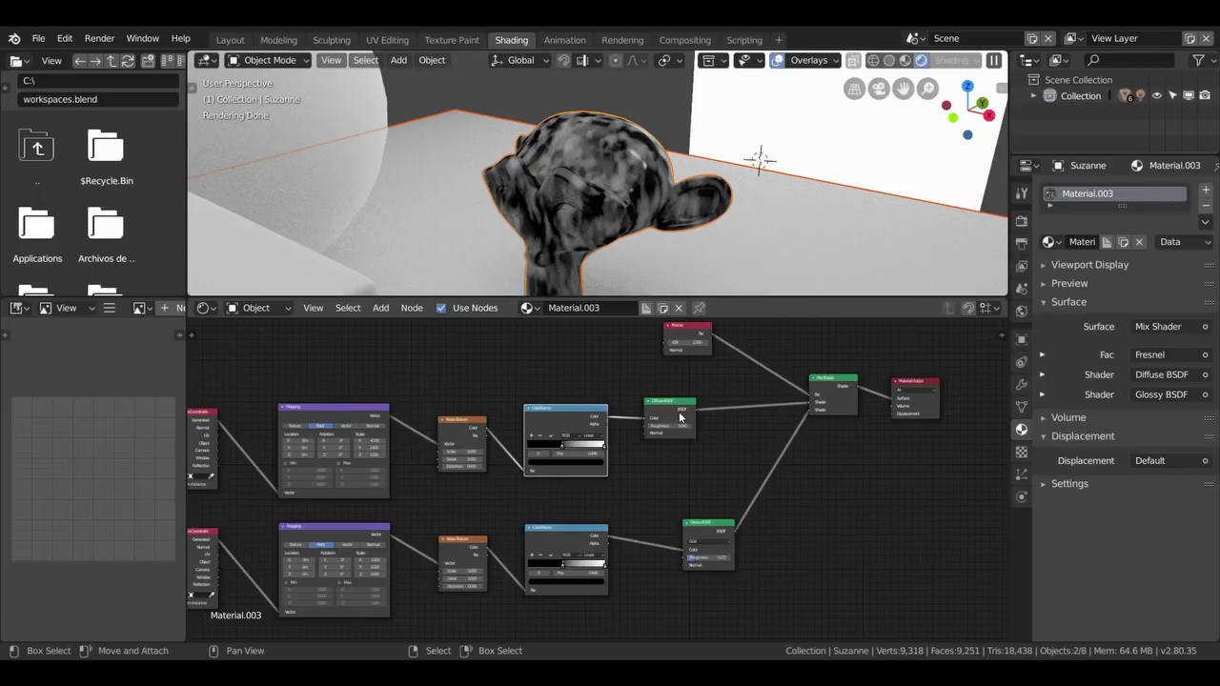
{"action": "left_click_drag", "start_coordinate": [677, 406], "coordinate": [661, 400]}
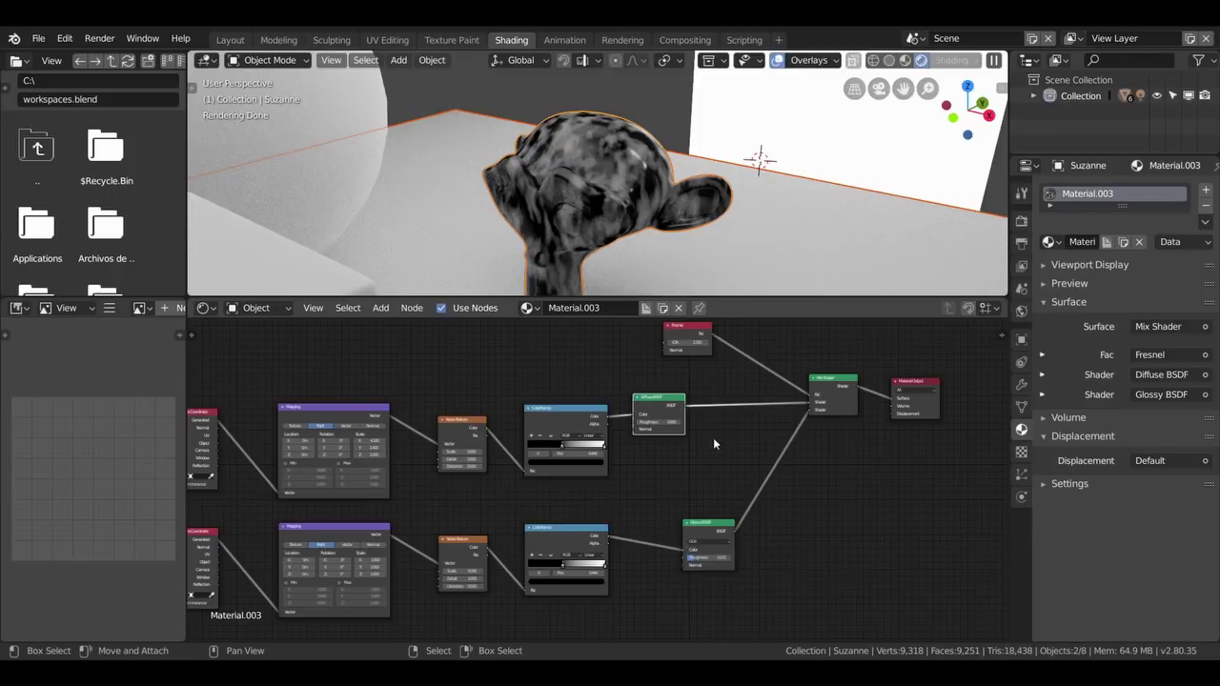
{"action": "left_click_drag", "start_coordinate": [696, 332], "coordinate": [773, 350]}
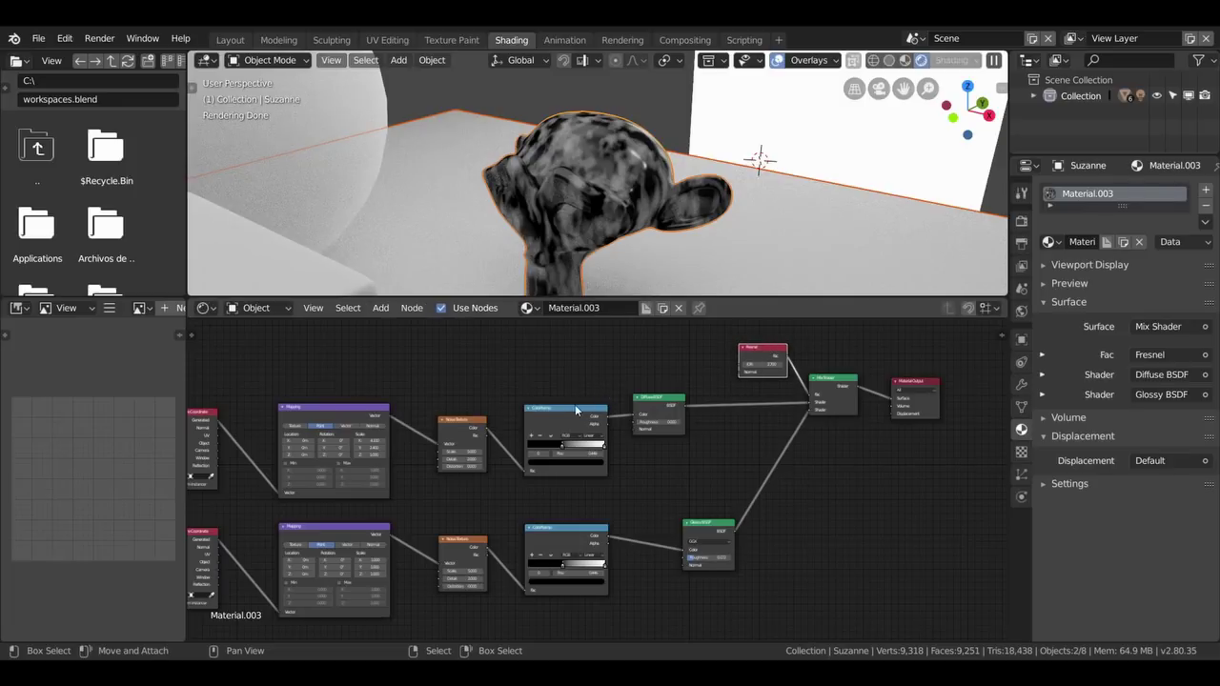
Step: Box-select the upper texture chain with its Diffuse BSDF and slide the group further left
{"action": "mouse_move", "coordinate": [672, 469]}
{"action": "left_mouse_down"}
{"action": "mouse_move", "coordinate": [233, 392]}
{"action": "mouse_move", "coordinate": [212, 403]}
{"action": "left_mouse_up"}
{"action": "left_click_drag", "start_coordinate": [658, 407], "coordinate": [645, 405]}
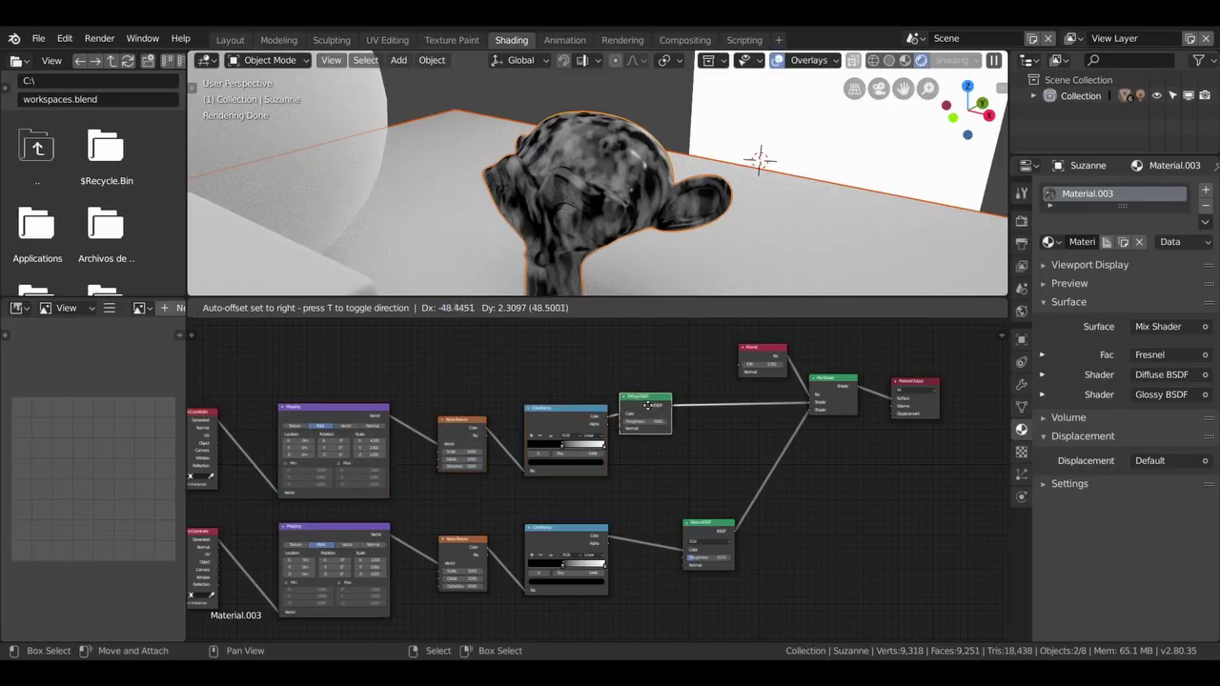
{"action": "mouse_move", "coordinate": [667, 480]}
{"action": "left_mouse_down"}
{"action": "mouse_move", "coordinate": [652, 443]}
{"action": "mouse_move", "coordinate": [202, 354]}
{"action": "left_mouse_up"}
{"action": "left_click_drag", "start_coordinate": [545, 455], "coordinate": [449, 457]}
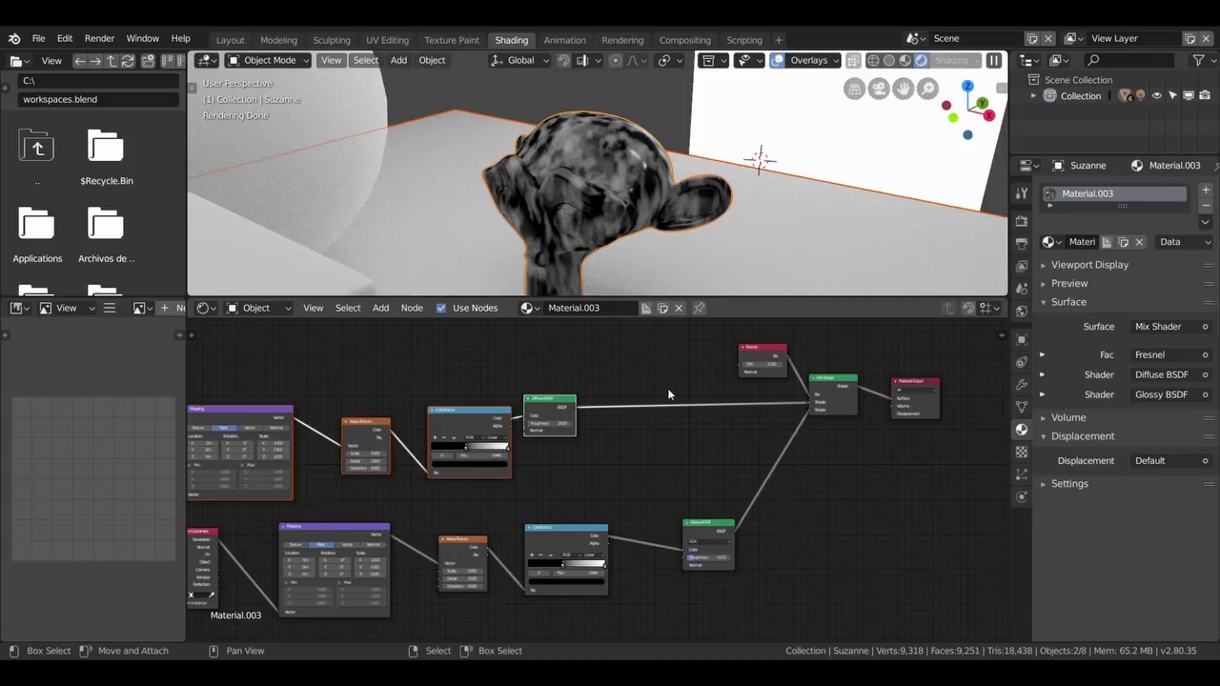
Step: Add a Mix Shader node and drop it onto the Diffuse BSDF link
{"action": "key", "text": "shift+a"}
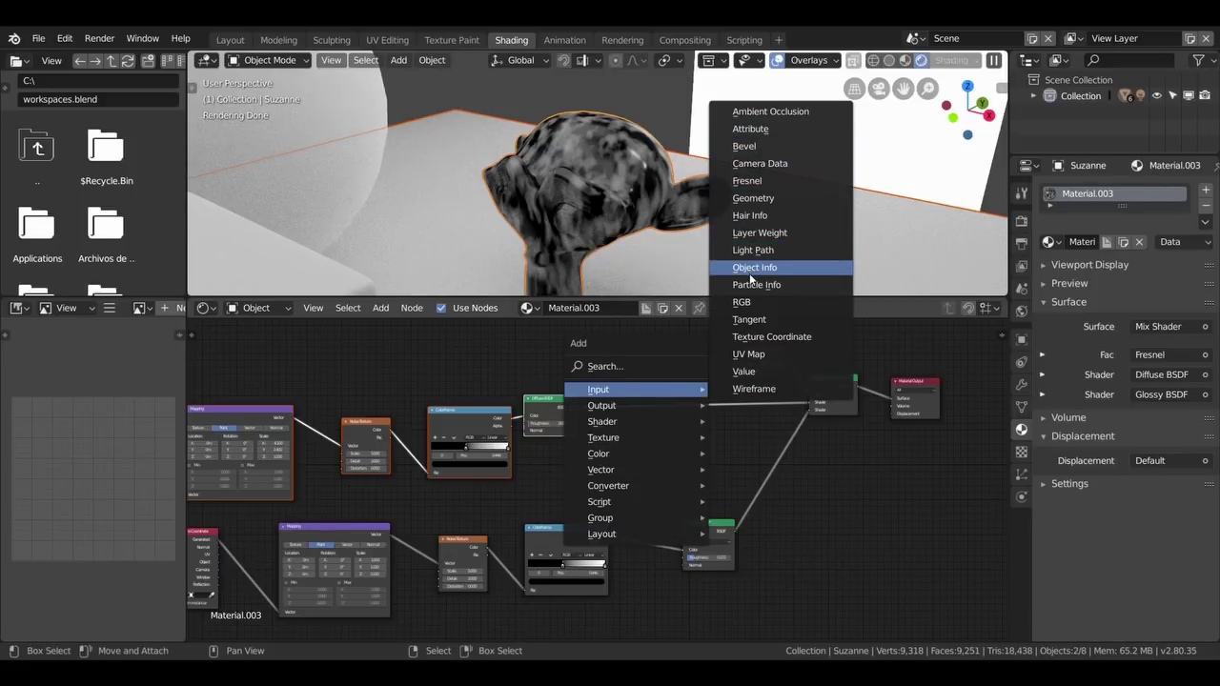
{"action": "mouse_move", "coordinate": [602, 421]}
{"action": "left_click", "coordinate": [762, 229]}
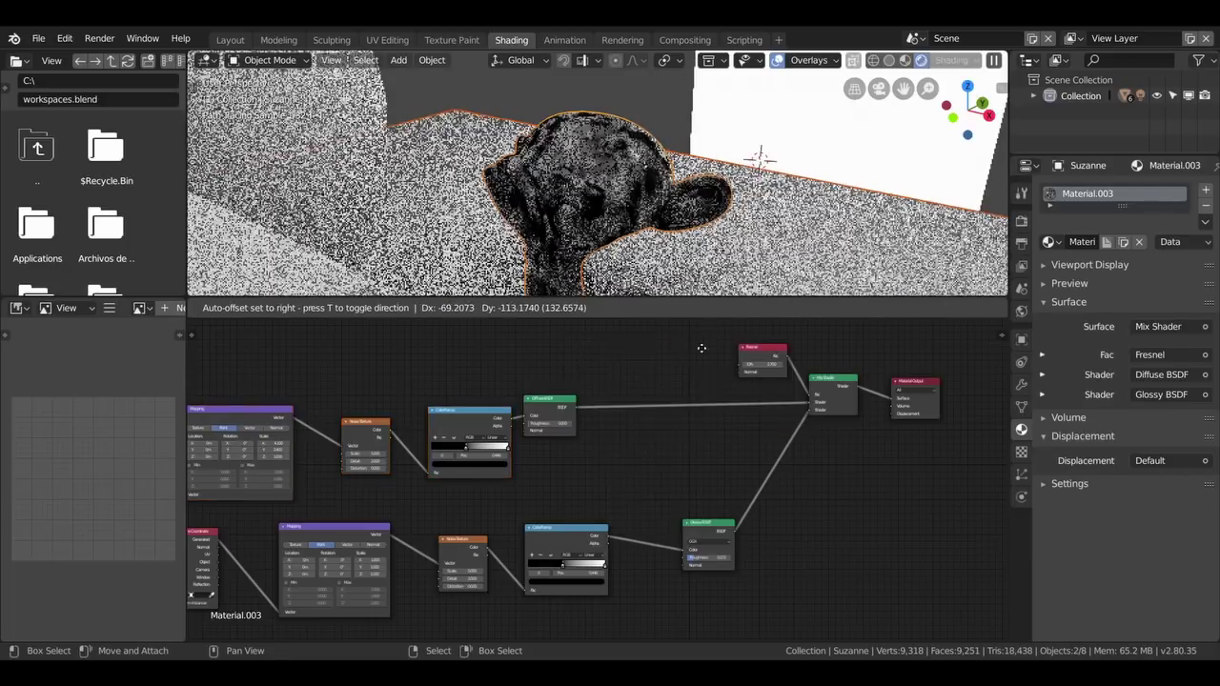
{"action": "left_click", "coordinate": [661, 389]}
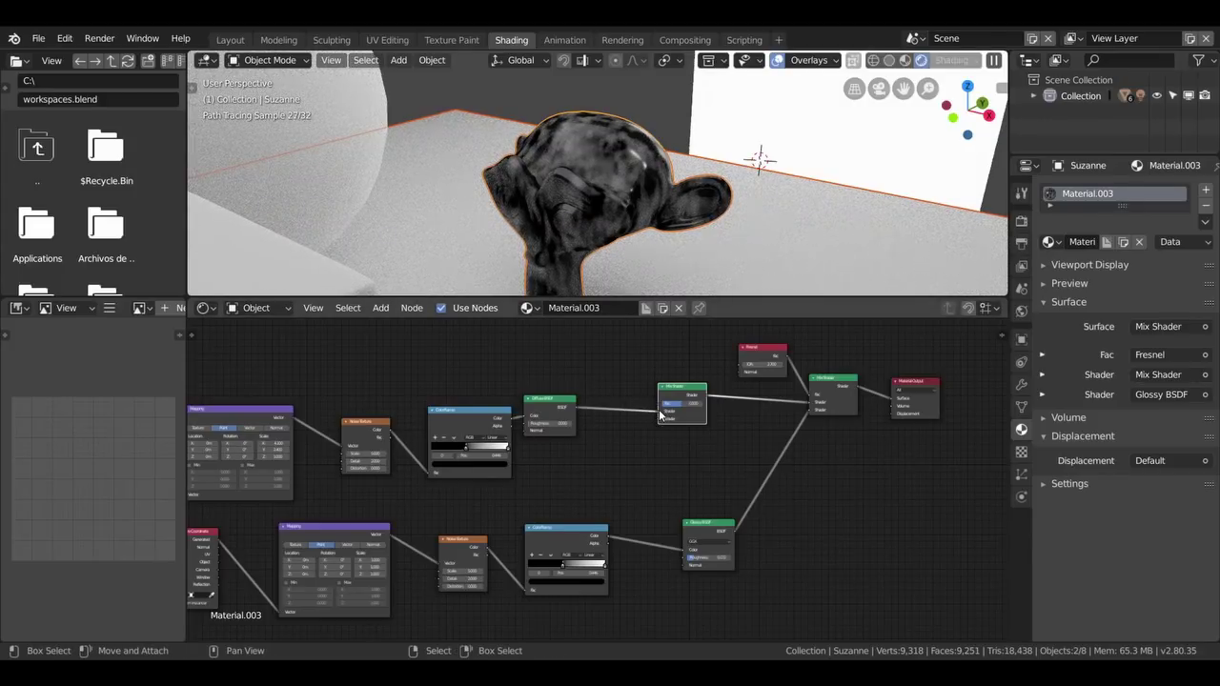
Step: Reconnect the Diffuse BSDF output to the new Mix Shader's first Shader socket and tidy the nodes
{"action": "left_click_drag", "start_coordinate": [658, 411], "coordinate": [615, 416]}
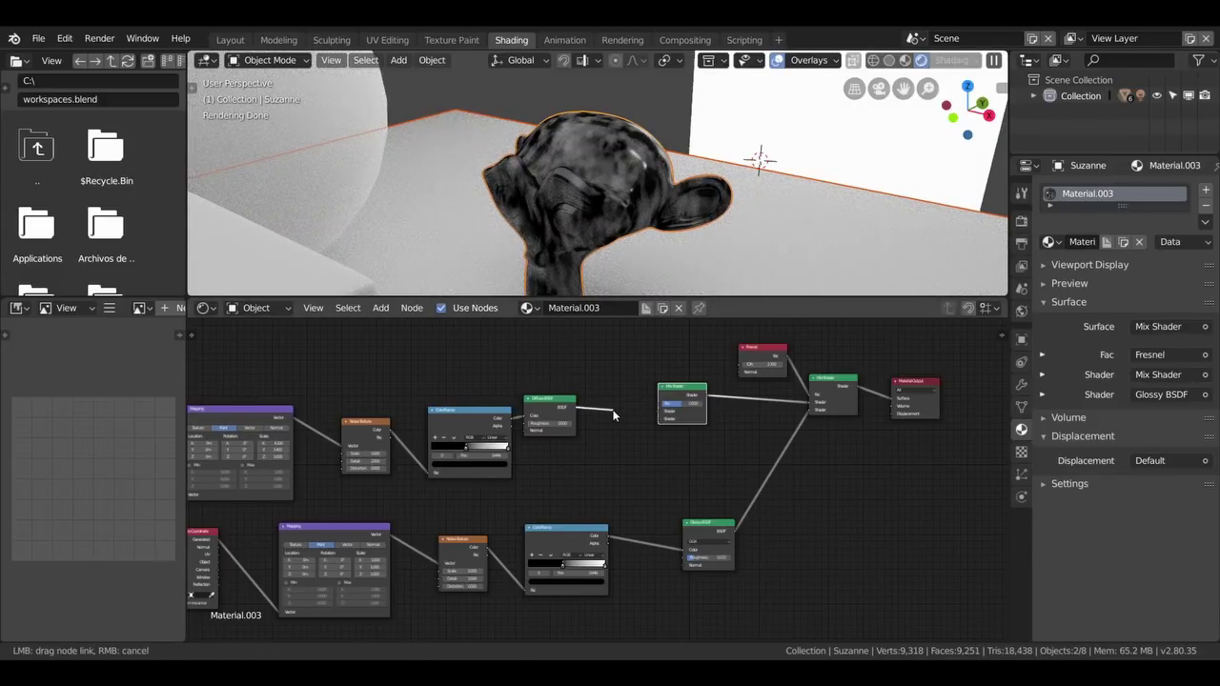
{"action": "left_click_drag", "start_coordinate": [615, 415], "coordinate": [610, 410]}
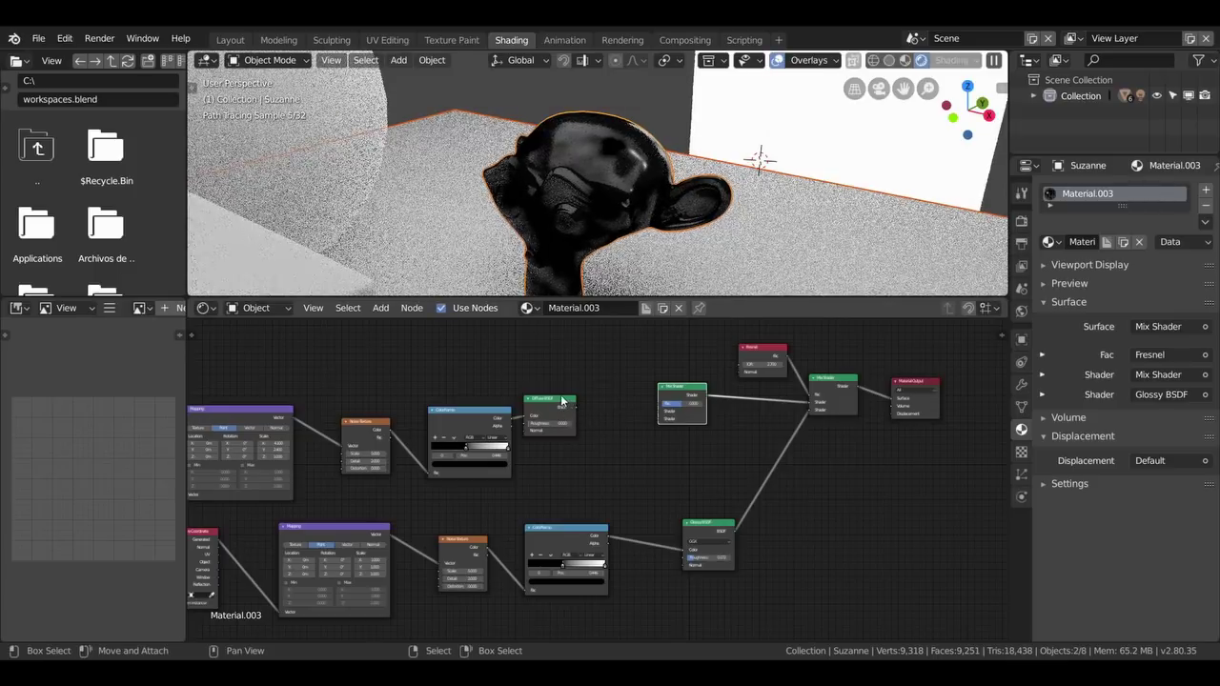
{"action": "left_click", "coordinate": [551, 405]}
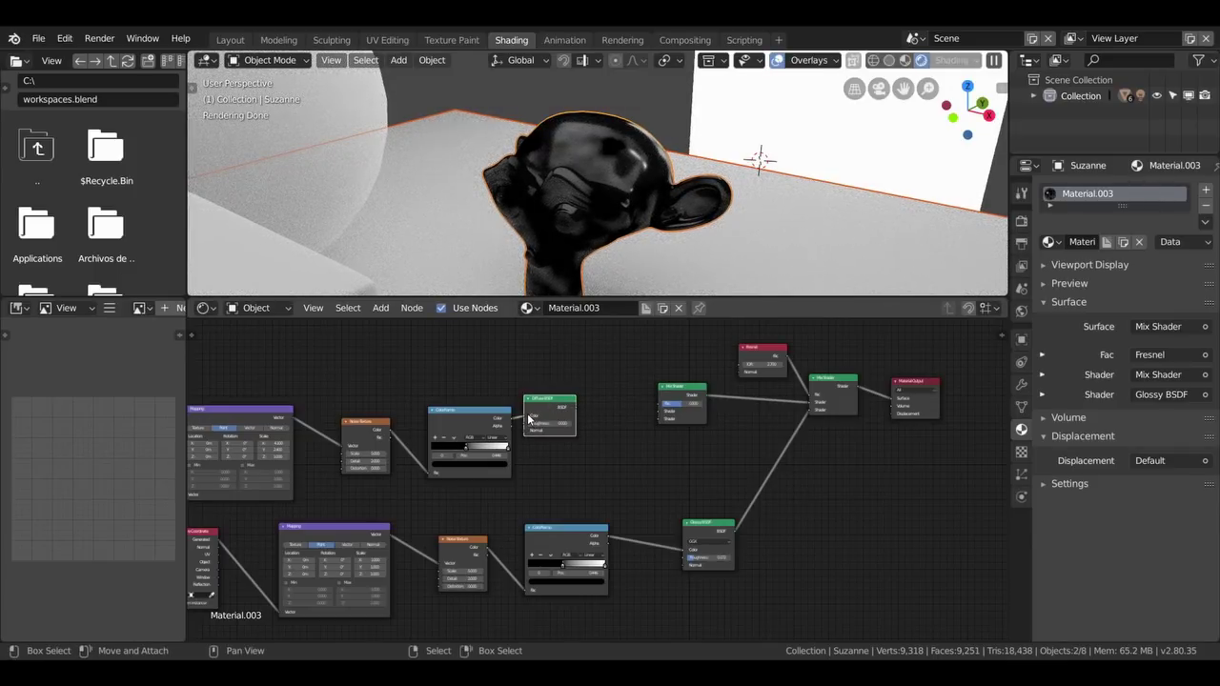
{"action": "left_click_drag", "start_coordinate": [545, 404], "coordinate": [596, 430]}
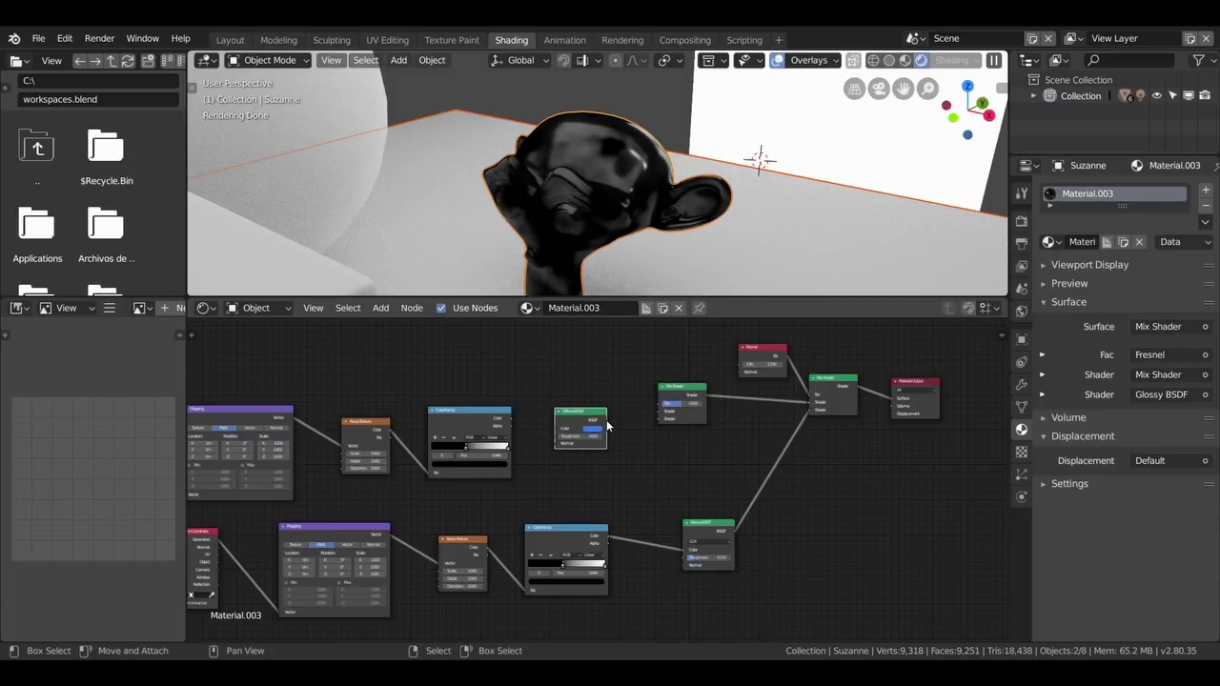
{"action": "mouse_move", "coordinate": [605, 420]}
{"action": "left_mouse_down"}
{"action": "mouse_move", "coordinate": [660, 412]}
{"action": "mouse_move", "coordinate": [678, 374]}
{"action": "left_mouse_up"}
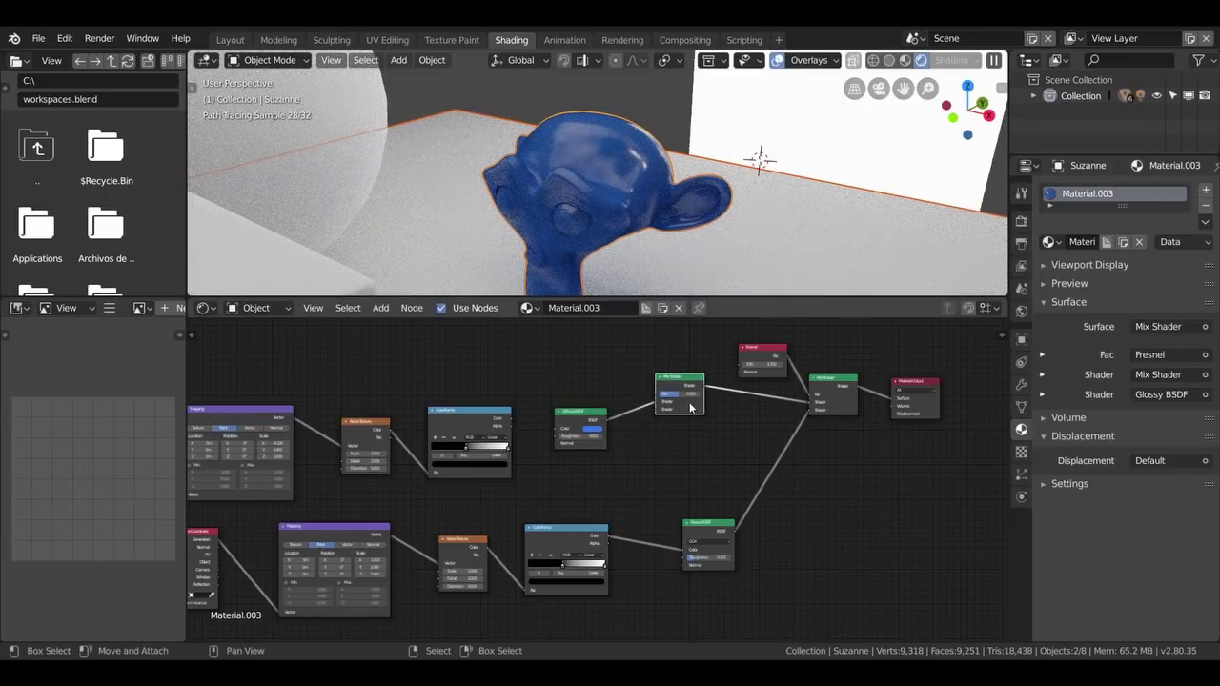
{"action": "left_click_drag", "start_coordinate": [690, 408], "coordinate": [707, 418]}
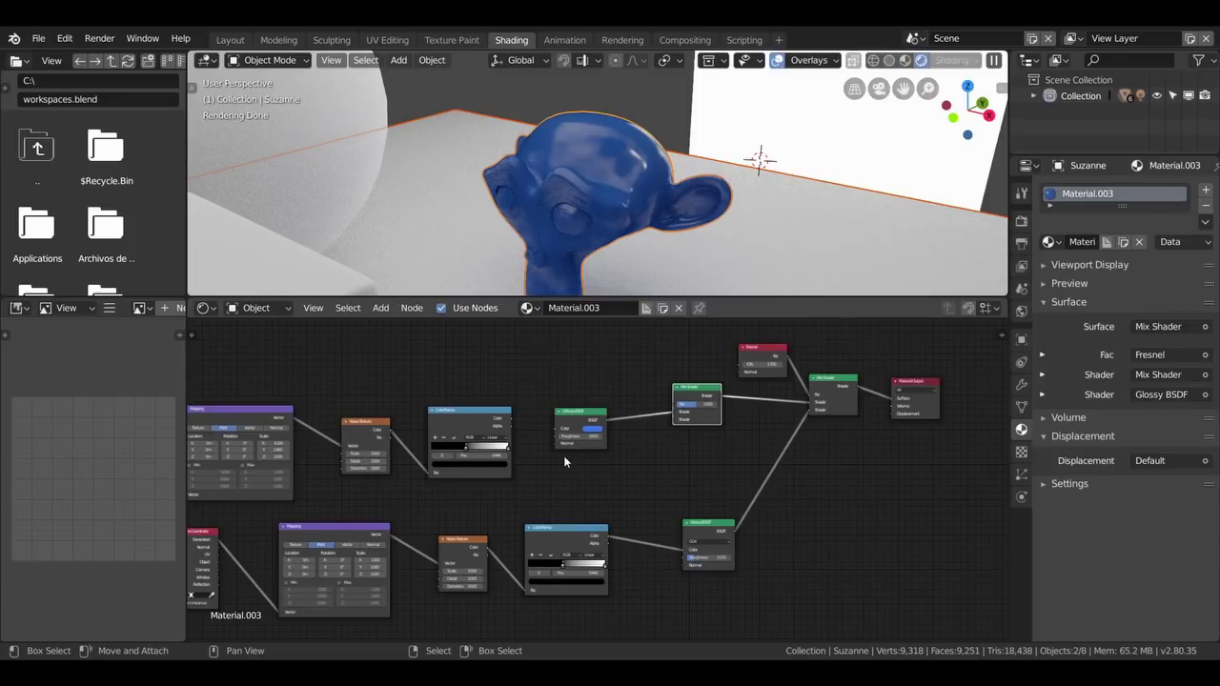
{"action": "key", "text": "shift+a"}
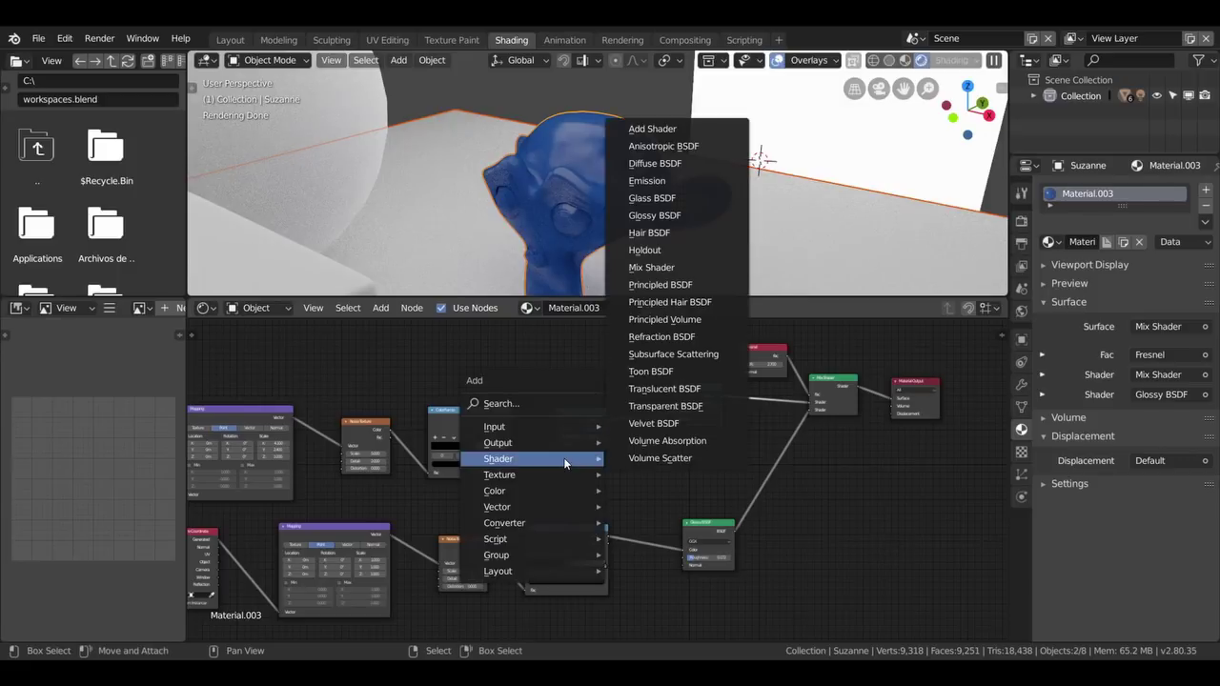
Step: Add a Glossy BSDF below the Diffuse and connect it to the new Mix Shader's second input
{"action": "left_click", "coordinate": [681, 218]}
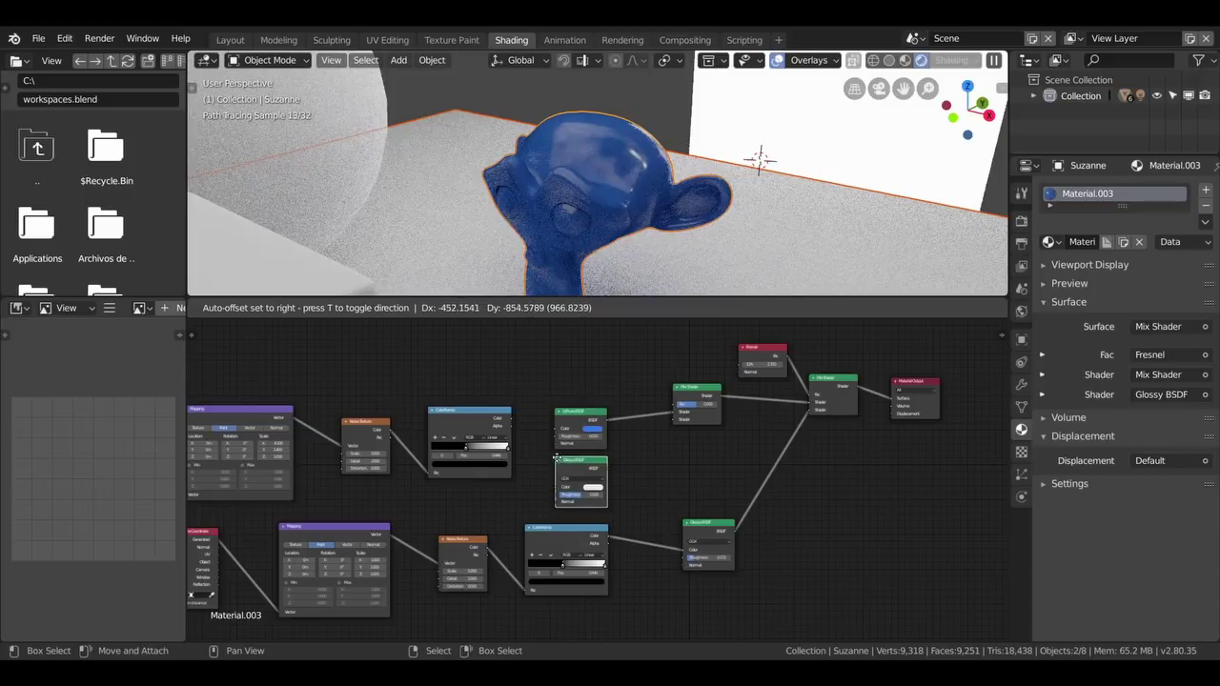
{"action": "left_click", "coordinate": [581, 464]}
{"action": "left_click_drag", "start_coordinate": [603, 463], "coordinate": [670, 420]}
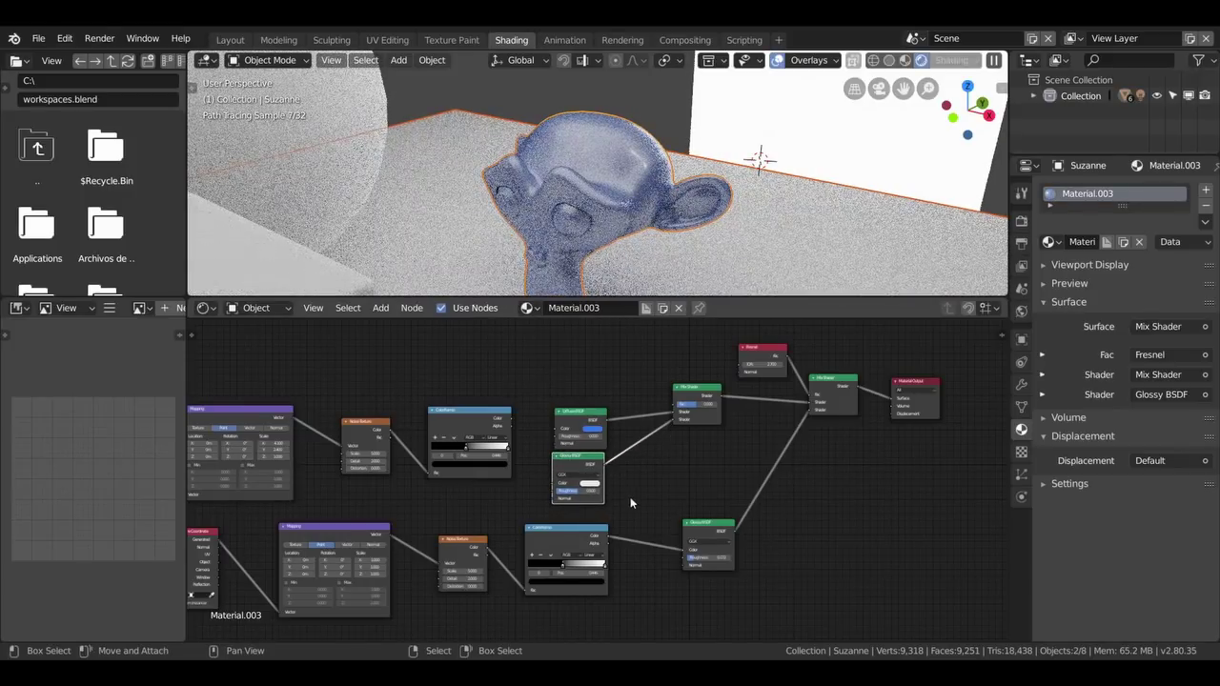
Step: Try a few Glossy roughness values, then delete the Glossy BSDF node
{"action": "key", "text": "Return"}
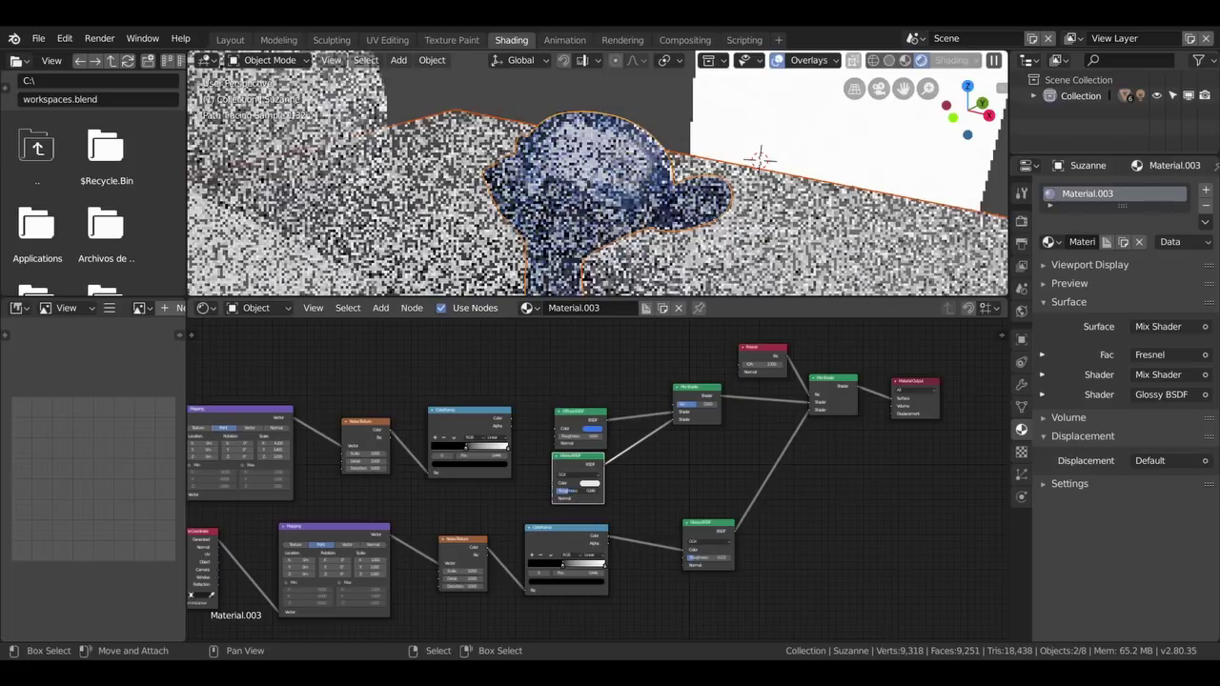
{"action": "key", "text": "ctrl+z"}
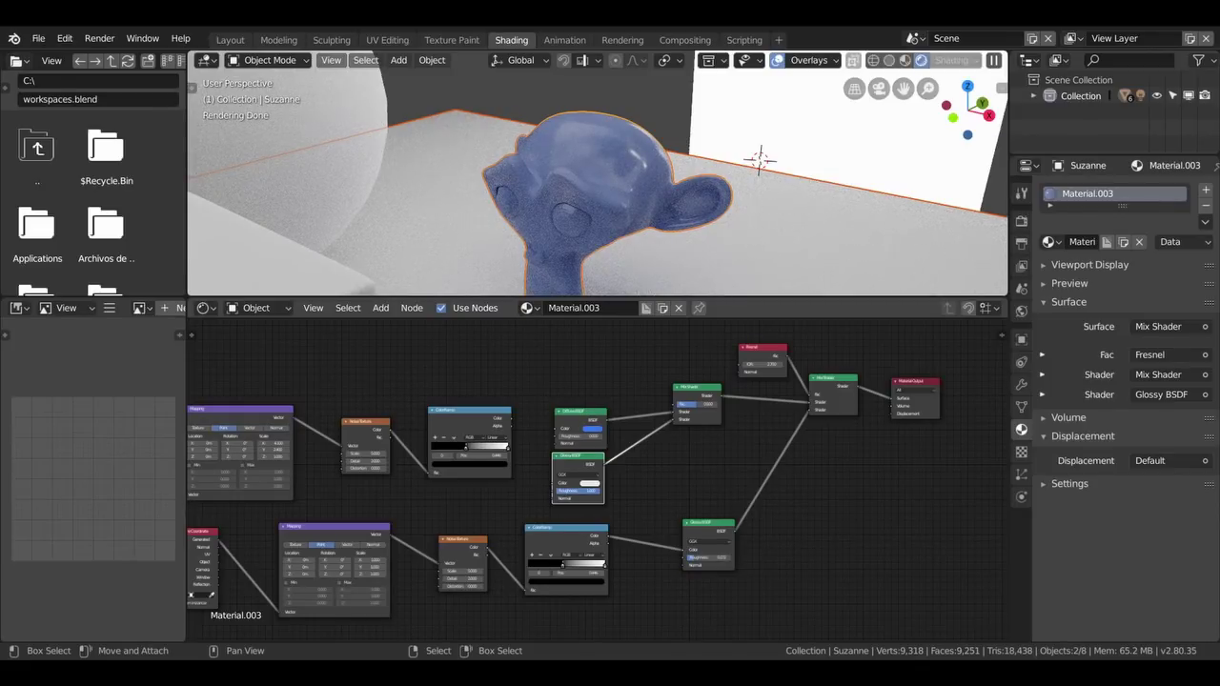
{"action": "key", "text": "ctrl+shift+z"}
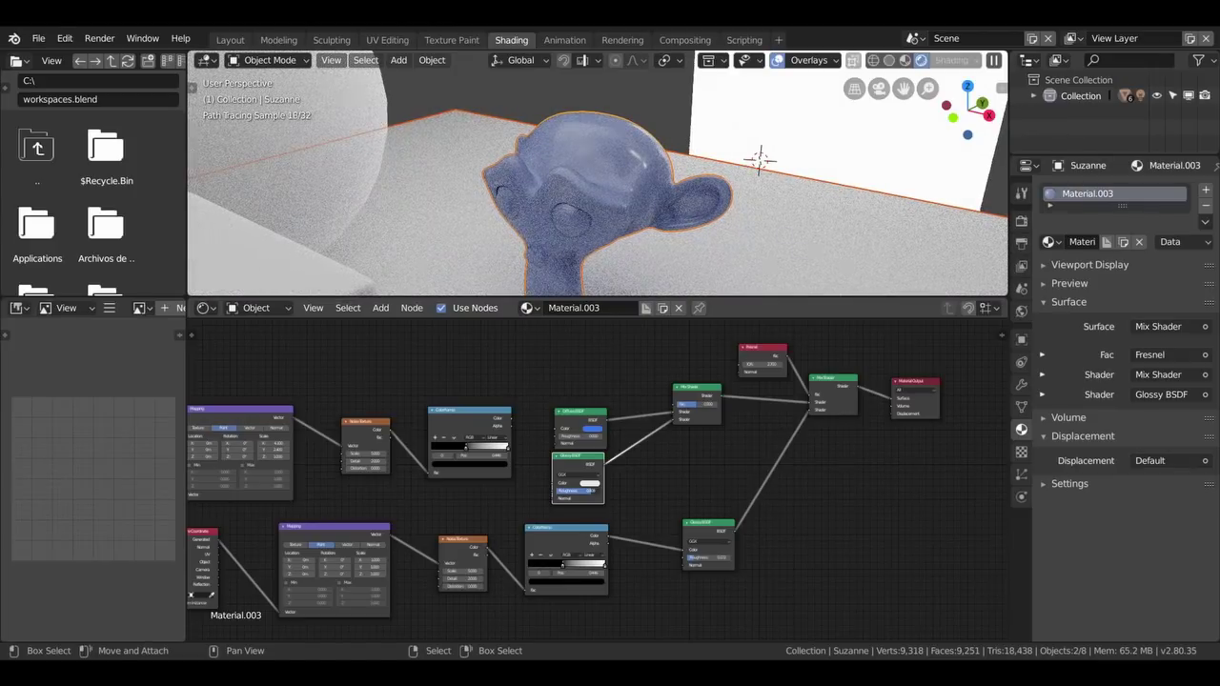
{"action": "middle_click_drag", "start_coordinate": [622, 271], "coordinate": [628, 238]}
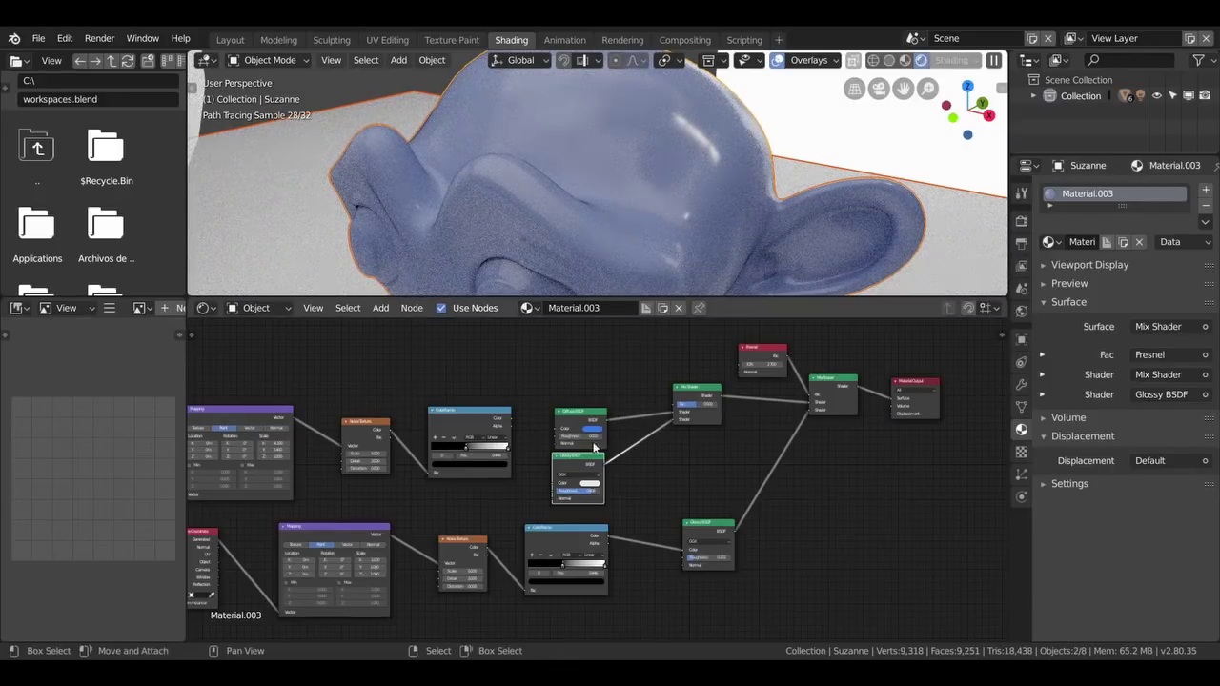
{"action": "key", "text": "x"}
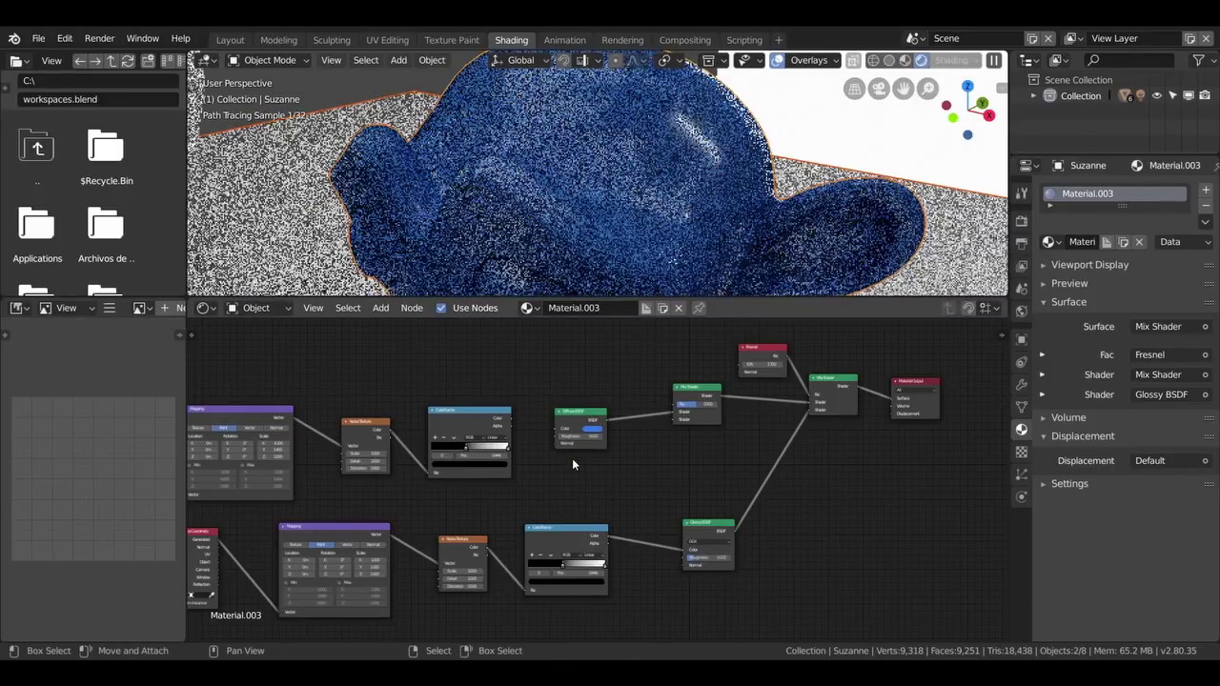
Step: Add a blue Glossy BSDF below the Diffuse and connect it to the inner Mix Shader
{"action": "scroll", "coordinate": [548, 423], "scroll_direction": "down", "scroll_amount": 1}
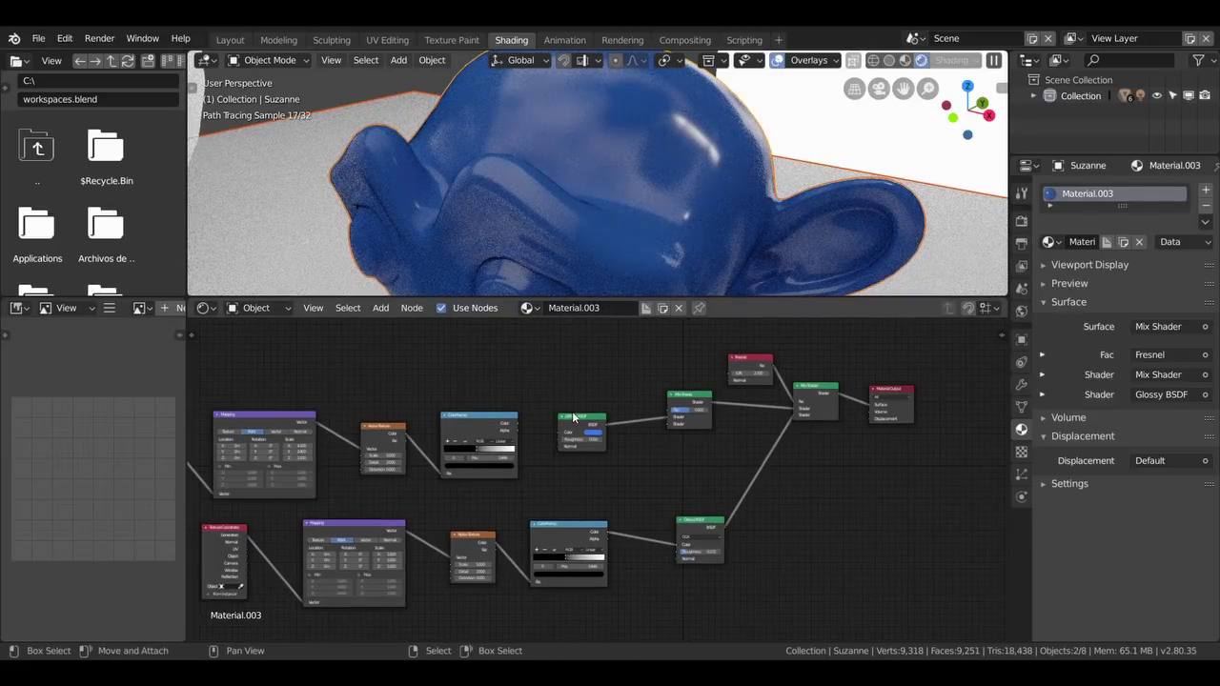
{"action": "left_click_drag", "start_coordinate": [575, 419], "coordinate": [577, 397]}
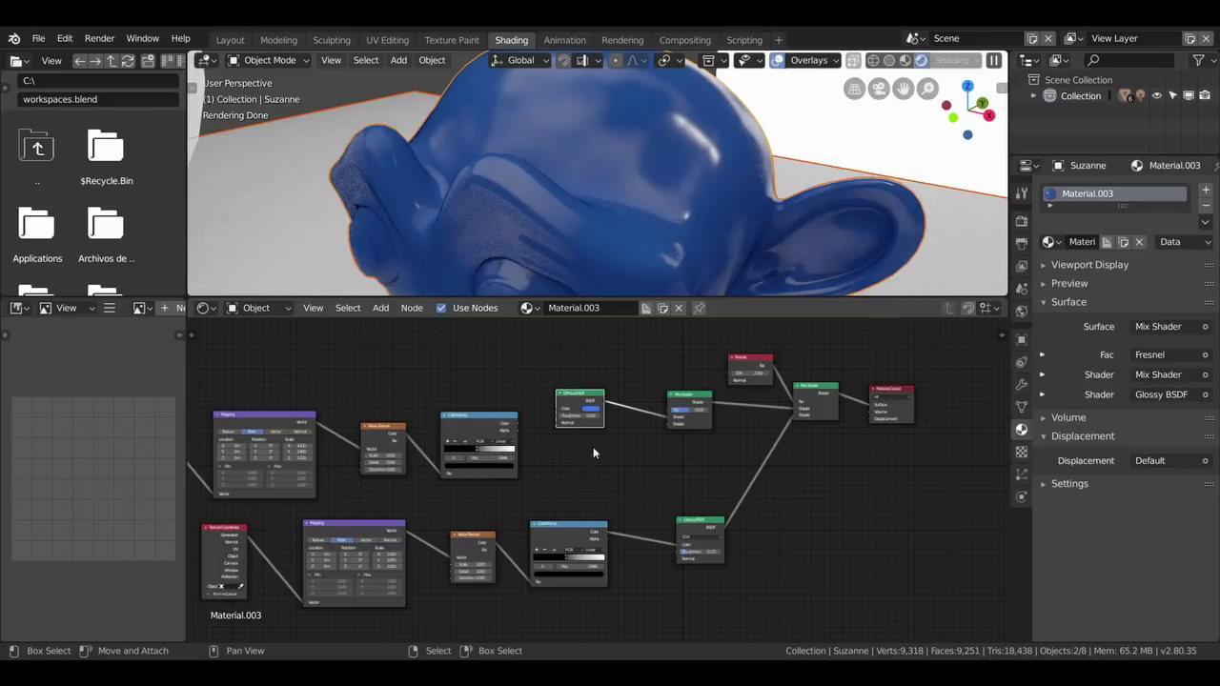
{"action": "key", "text": "shift+a"}
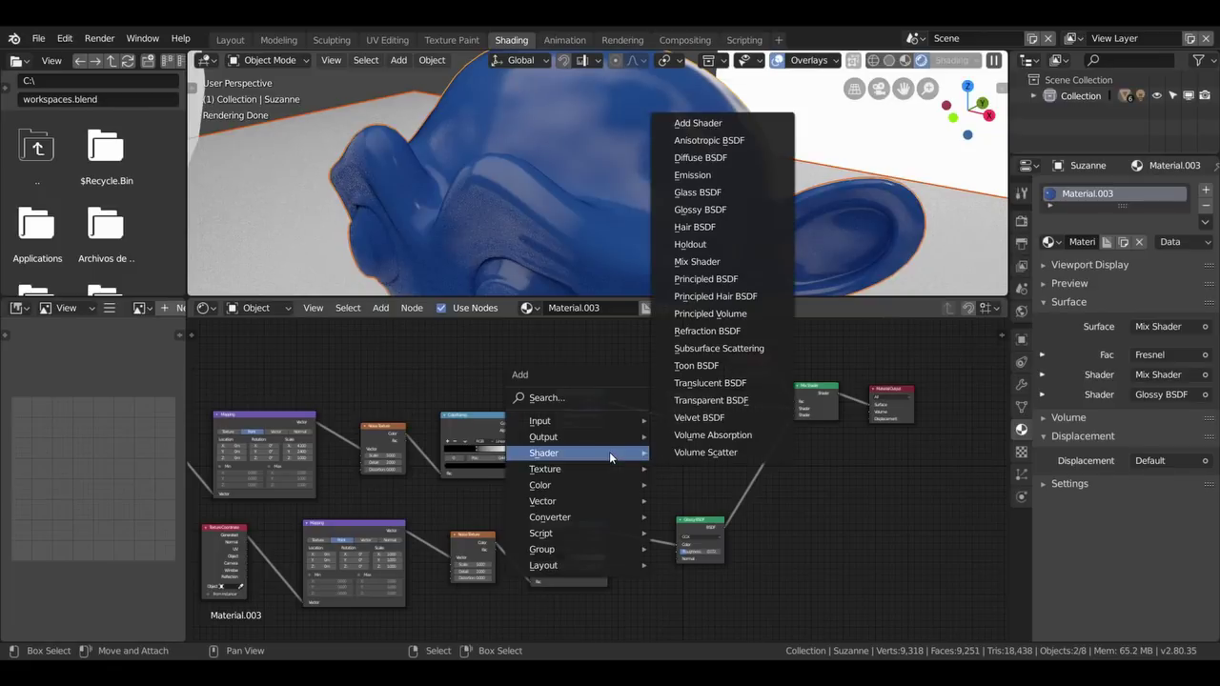
{"action": "left_click", "coordinate": [697, 210]}
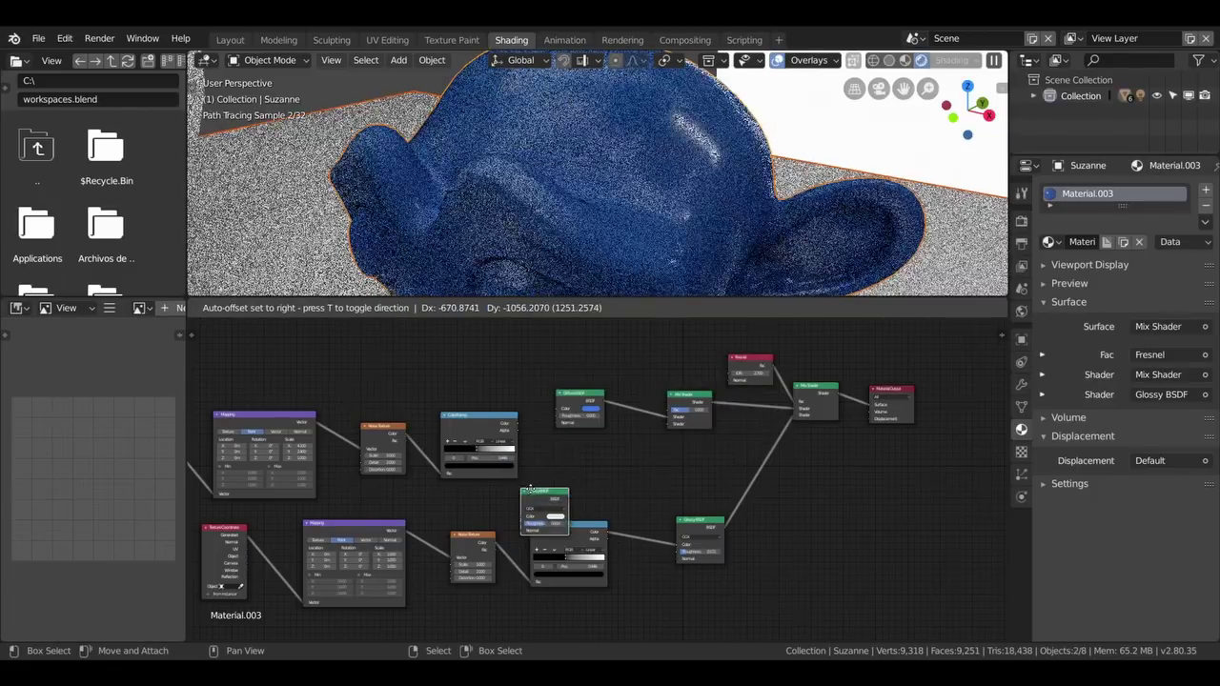
{"action": "left_click", "coordinate": [607, 444]}
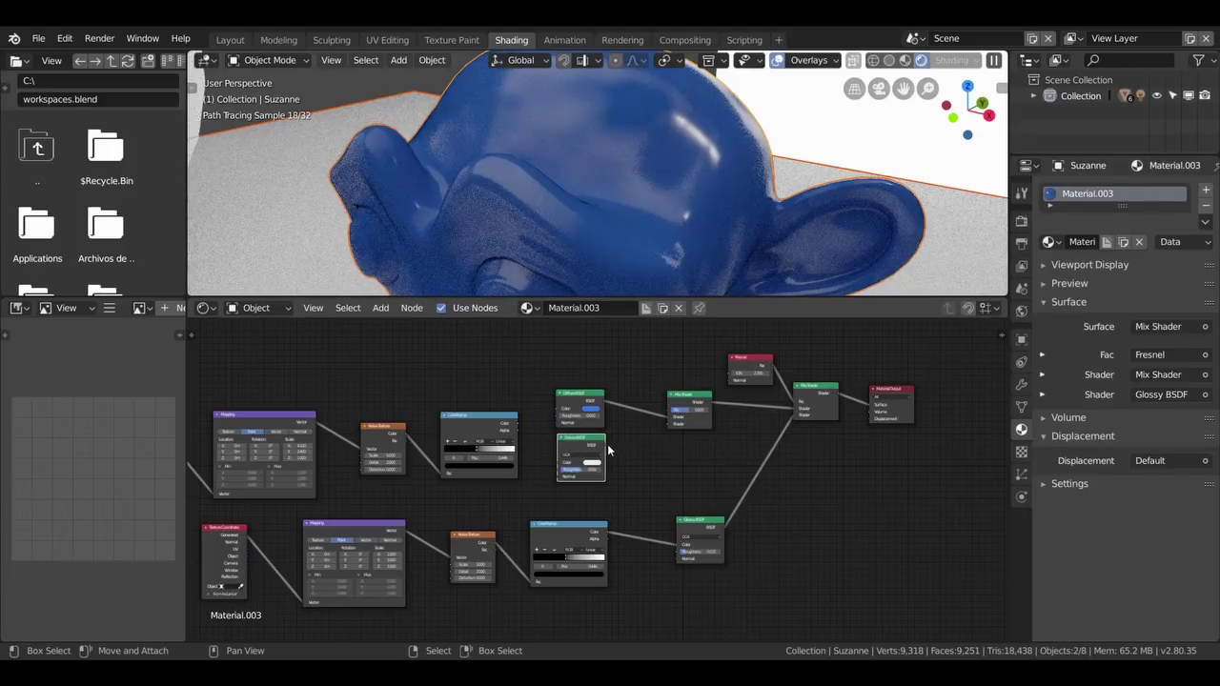
{"action": "left_click_drag", "start_coordinate": [606, 446], "coordinate": [659, 430]}
{"action": "left_click", "coordinate": [591, 463]}
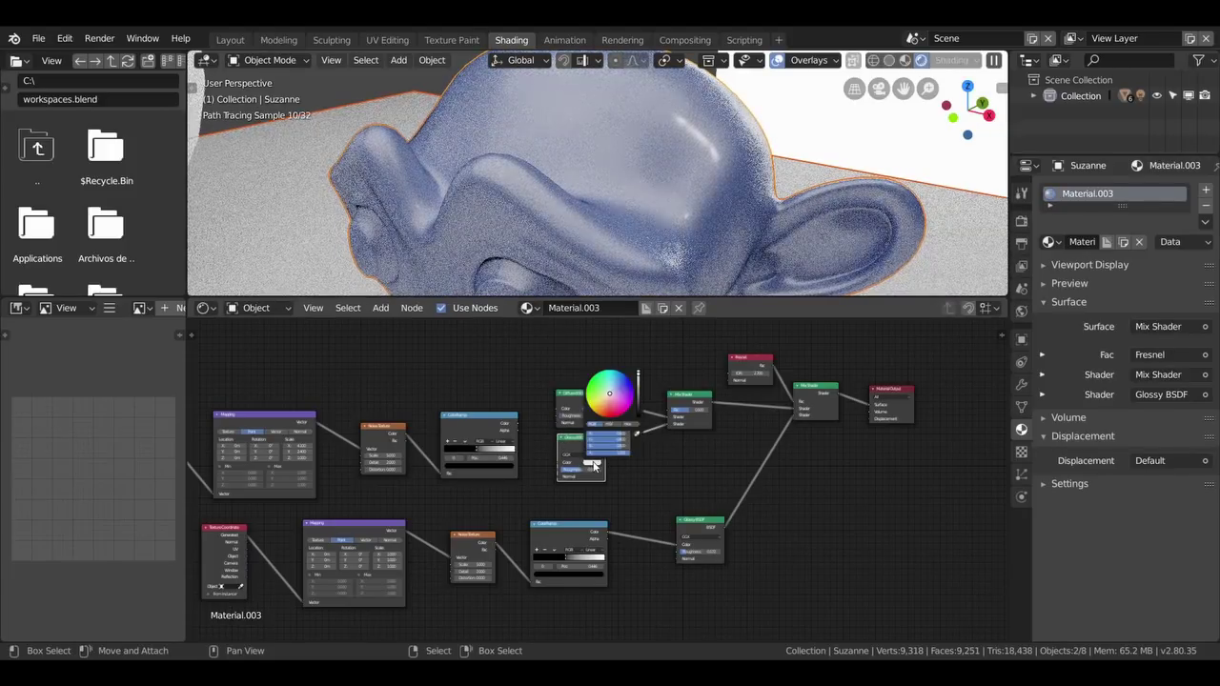
{"action": "left_click", "coordinate": [601, 401]}
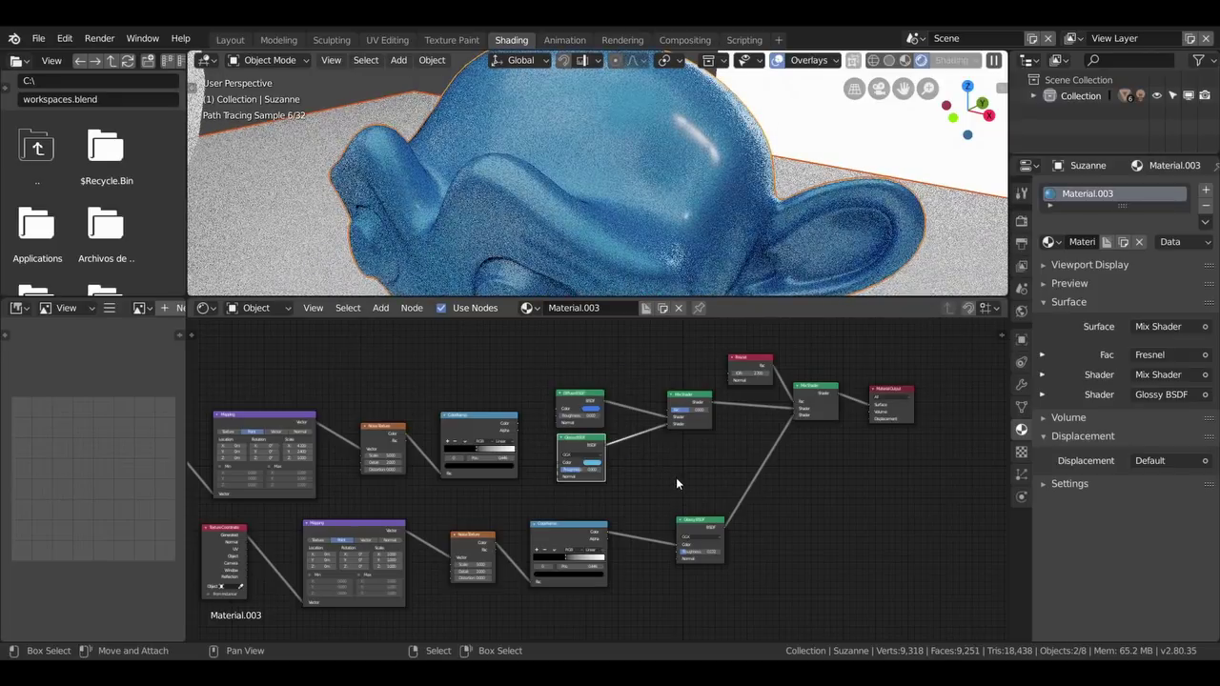
Step: Disconnect and delete the Glossy BSDF node
{"action": "middle_click_drag", "start_coordinate": [695, 187], "coordinate": [654, 217]}
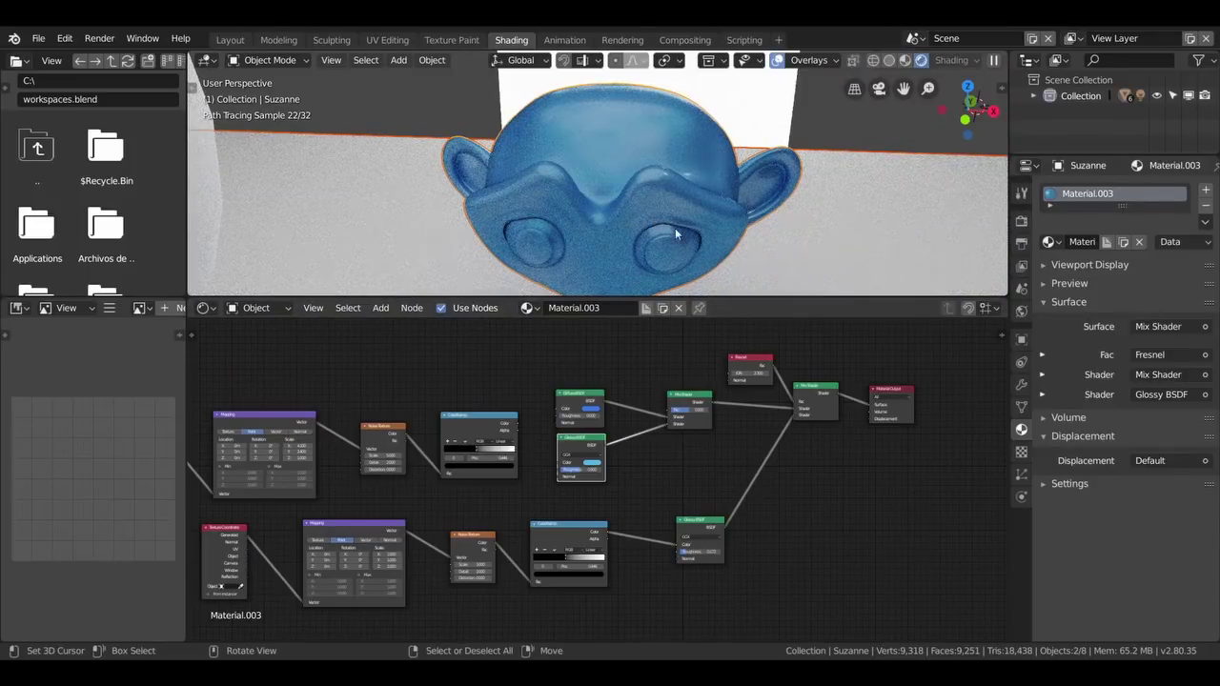
{"action": "left_click_drag", "start_coordinate": [667, 425], "coordinate": [632, 438]}
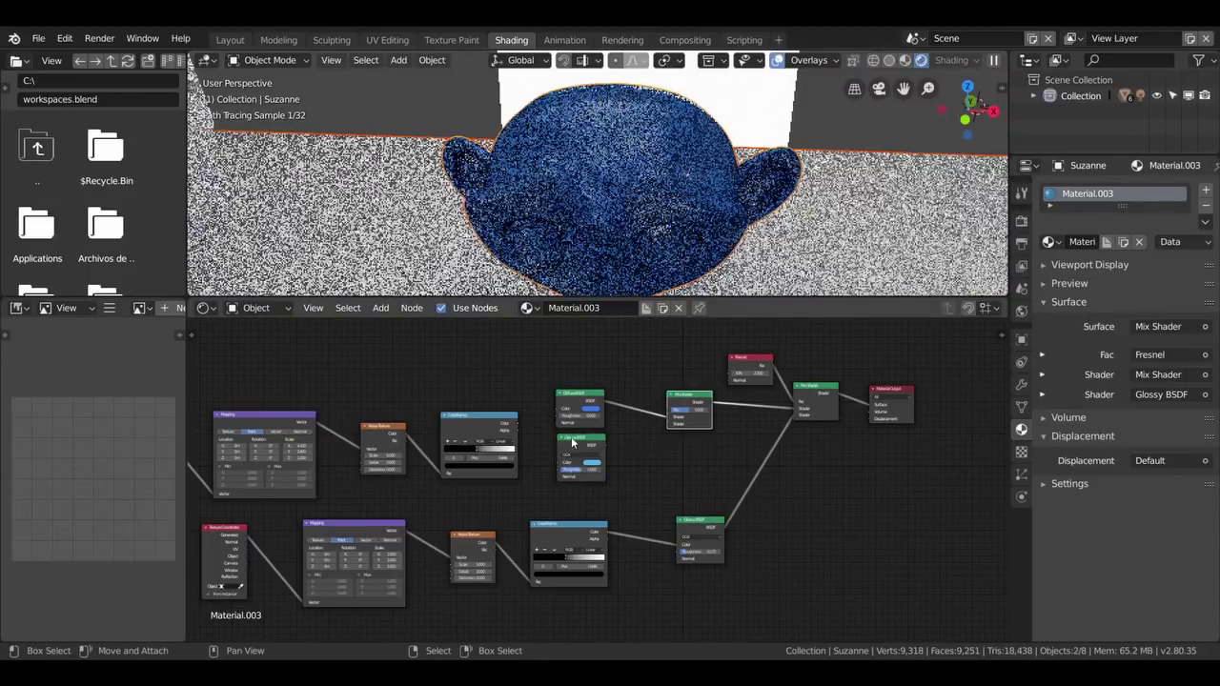
{"action": "key", "text": "x"}
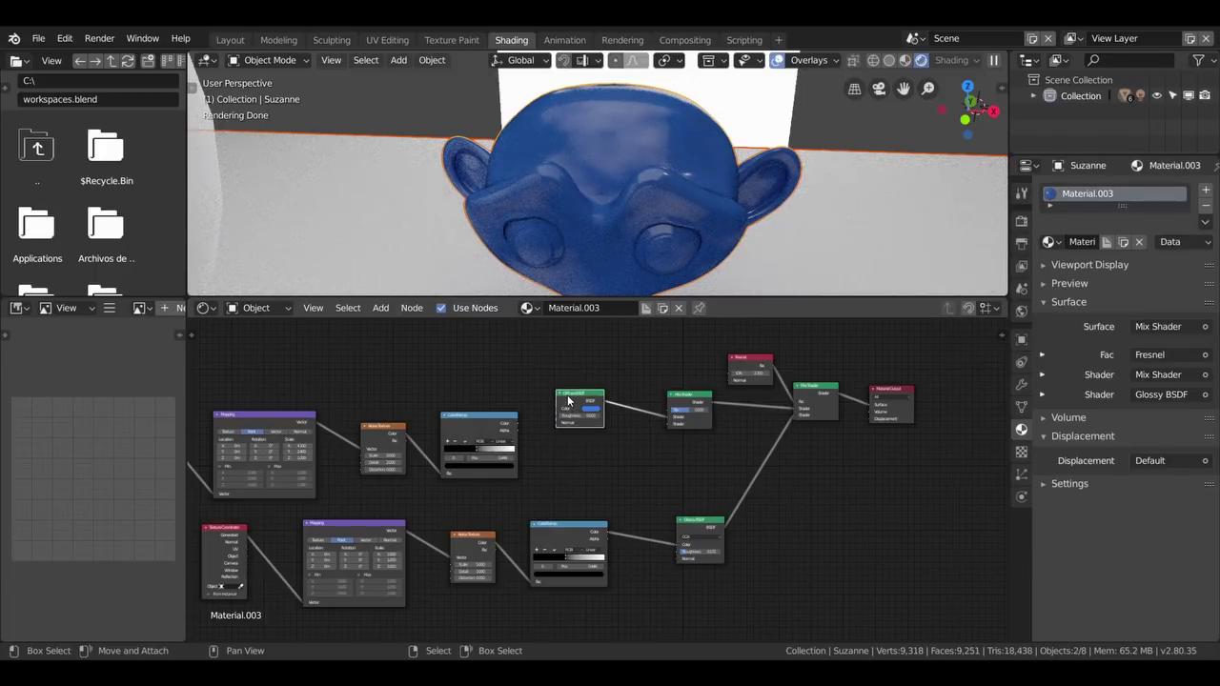
Step: Duplicate the Diffuse BSDF below the original and adjust the copy's blue colour
{"action": "key", "text": "shift+d"}
{"action": "left_click", "coordinate": [591, 457]}
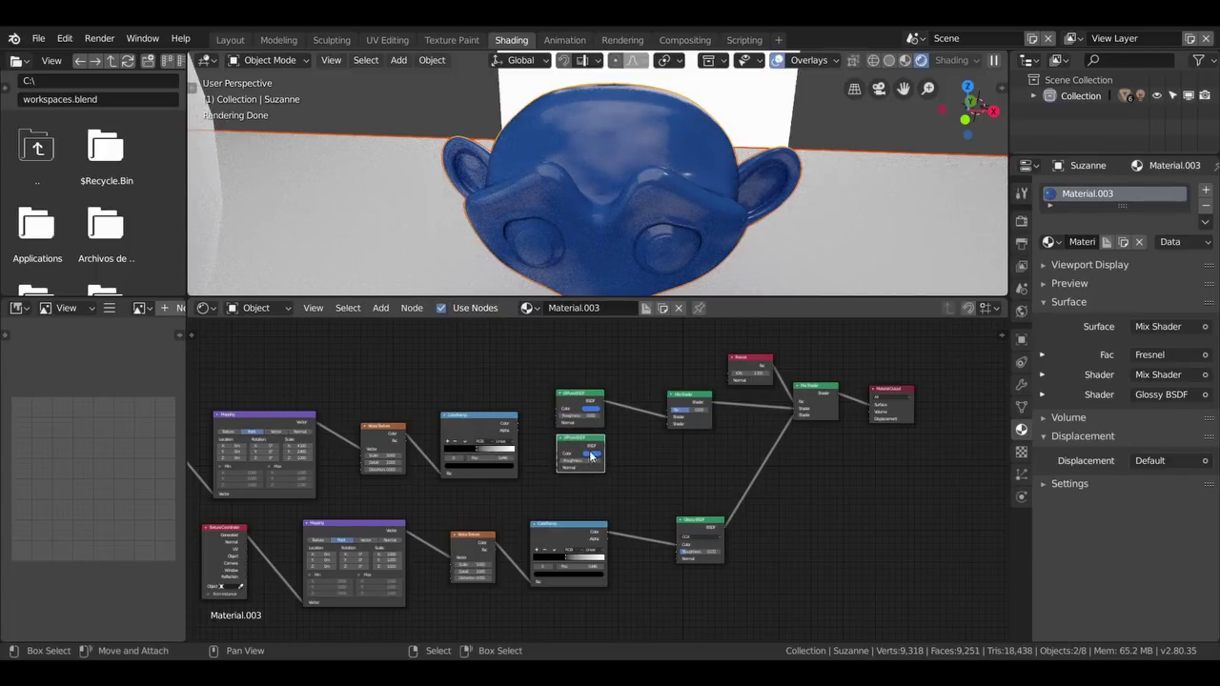
{"action": "left_click", "coordinate": [590, 455]}
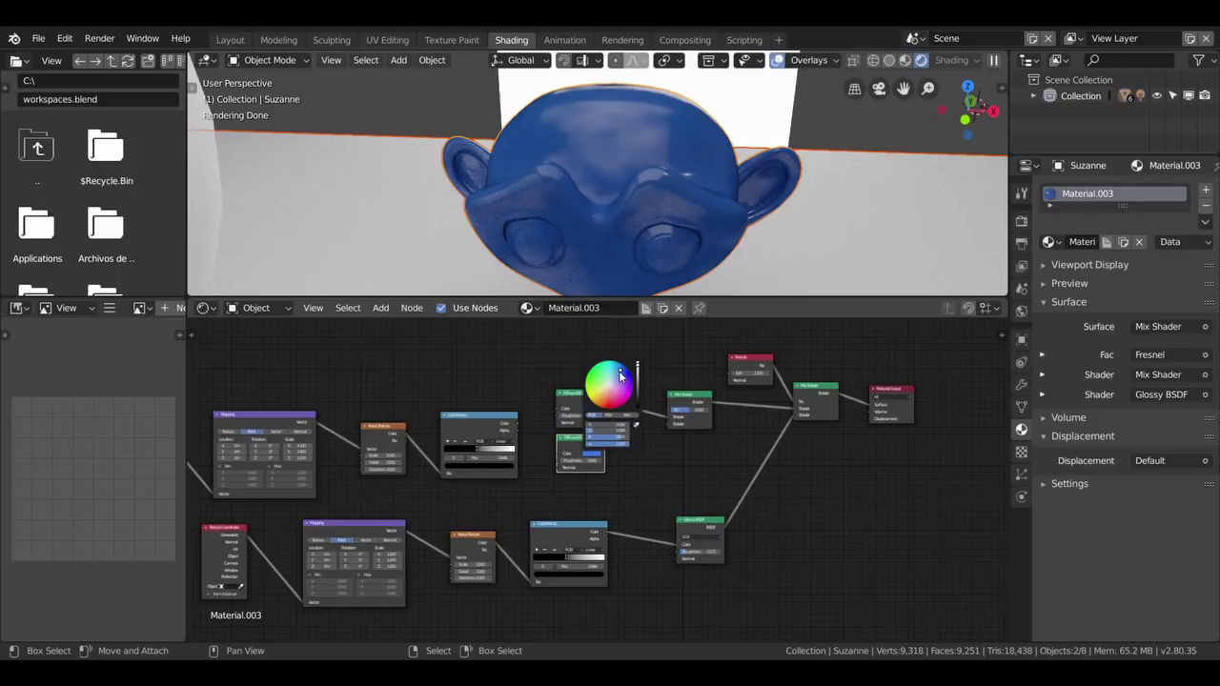
{"action": "left_click_drag", "start_coordinate": [620, 376], "coordinate": [618, 370]}
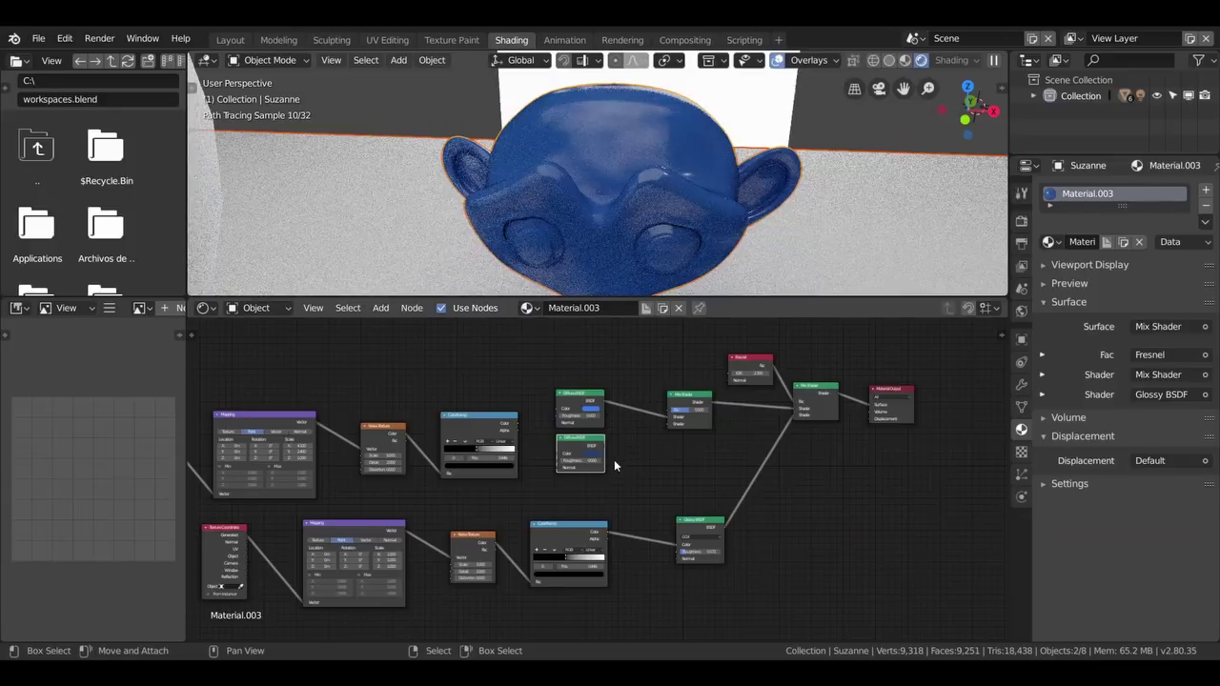
Step: Make the top Diffuse a brighter blue and link the lower Diffuse to the inner Mix Shader
{"action": "left_click", "coordinate": [589, 411]}
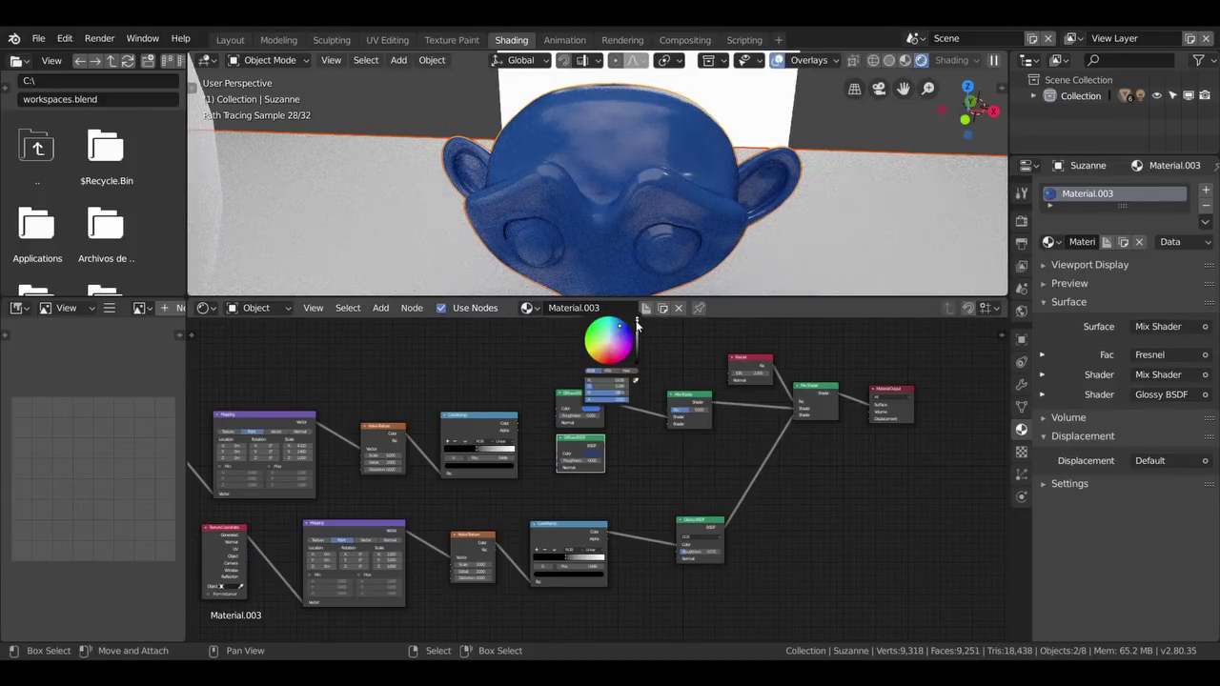
{"action": "left_click", "coordinate": [636, 326]}
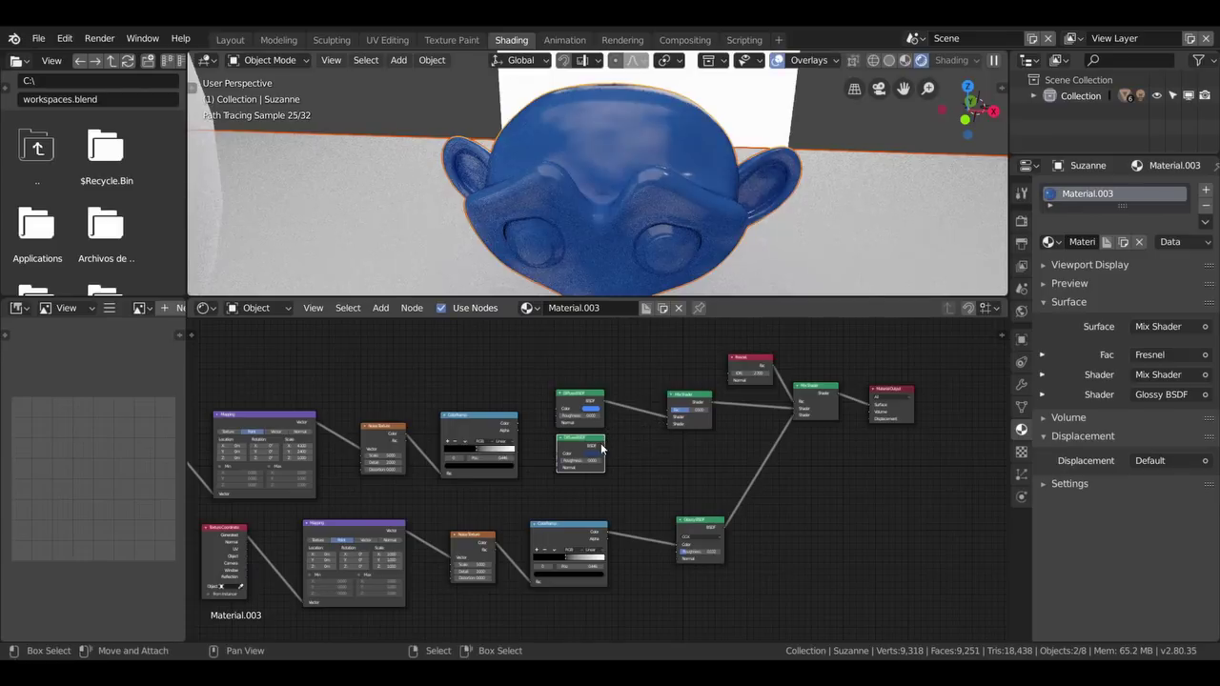
{"action": "left_click_drag", "start_coordinate": [602, 448], "coordinate": [670, 425]}
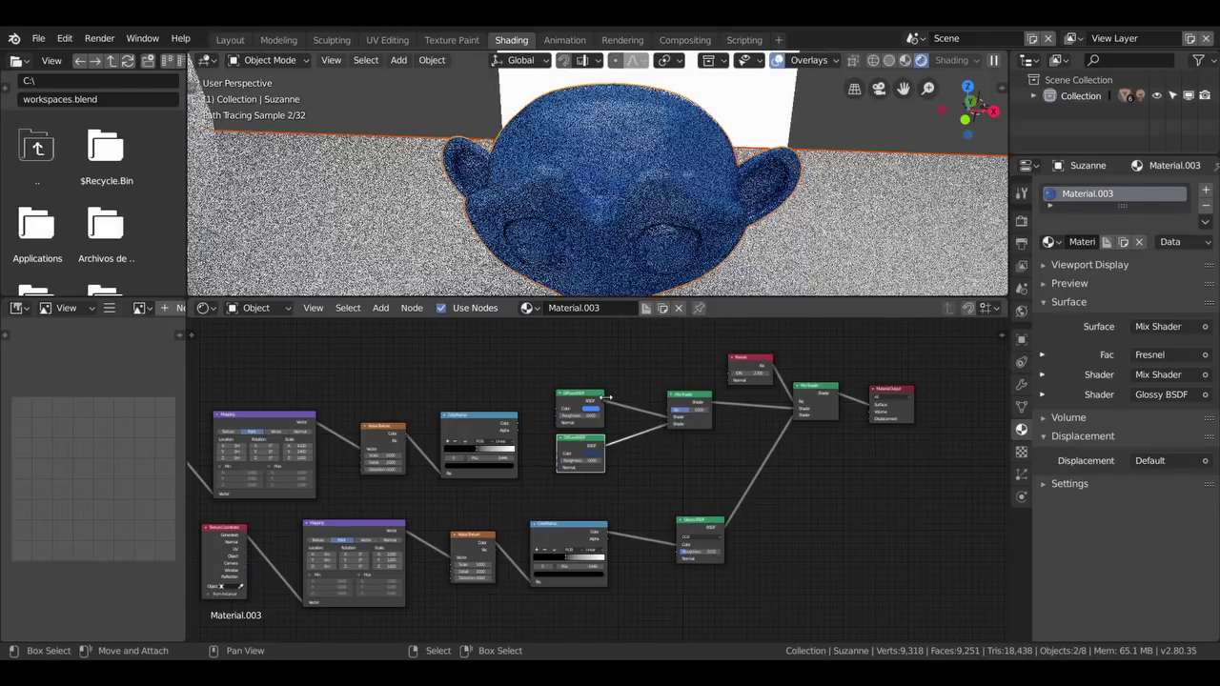
{"action": "scroll", "coordinate": [559, 405], "scroll_direction": "up", "scroll_amount": 2}
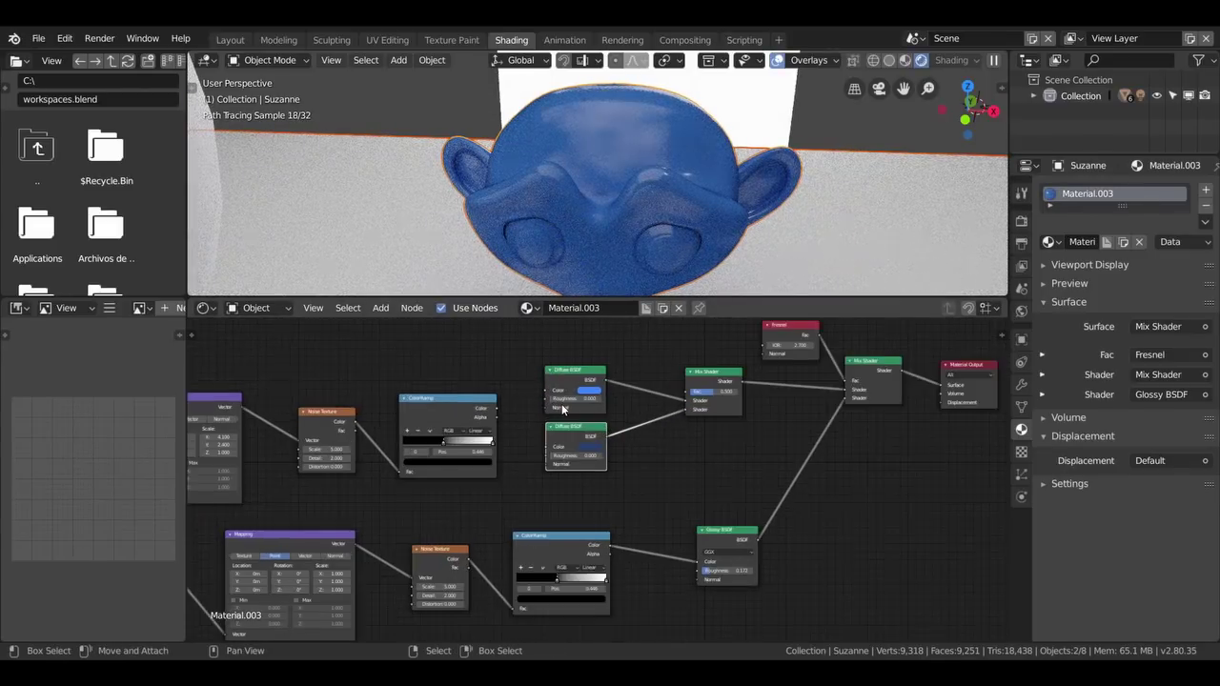
{"action": "mouse_move", "coordinate": [581, 403]}
{"action": "middle_mouse_down"}
{"action": "mouse_move", "coordinate": [629, 460]}
{"action": "mouse_move", "coordinate": [670, 457]}
{"action": "middle_mouse_up"}
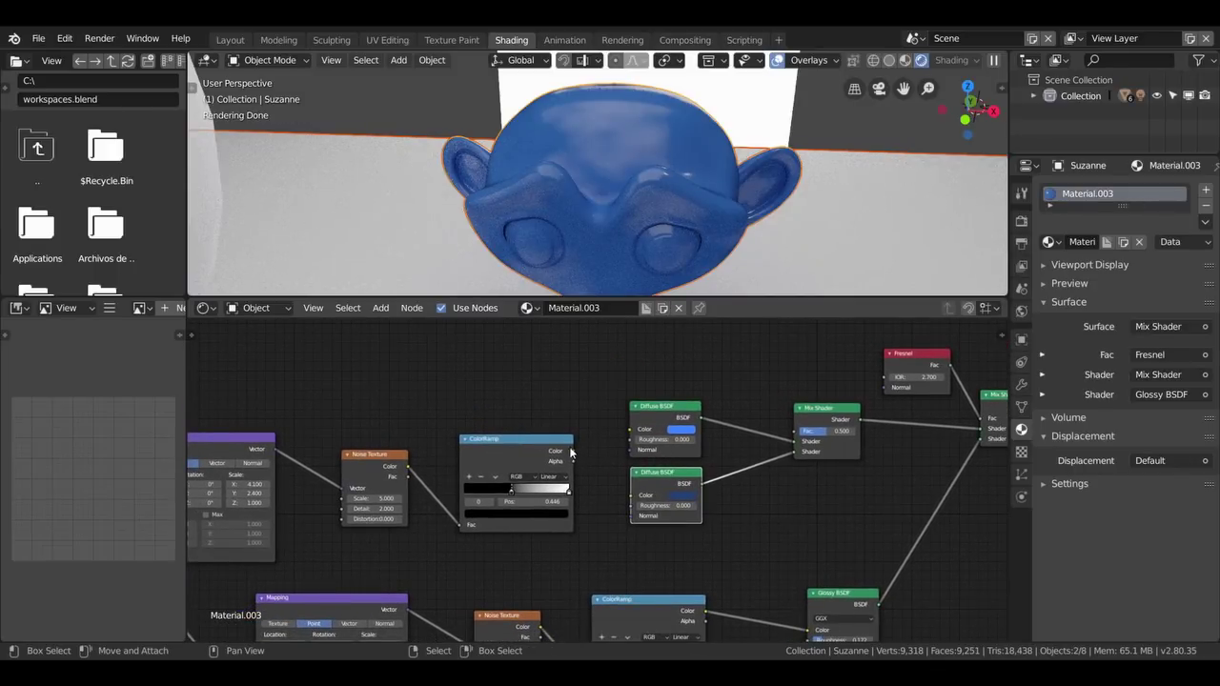
Step: Feed the upper ColorRamp's colour into the inner Mix Shader's factor
{"action": "left_click_drag", "start_coordinate": [539, 439], "coordinate": [529, 389]}
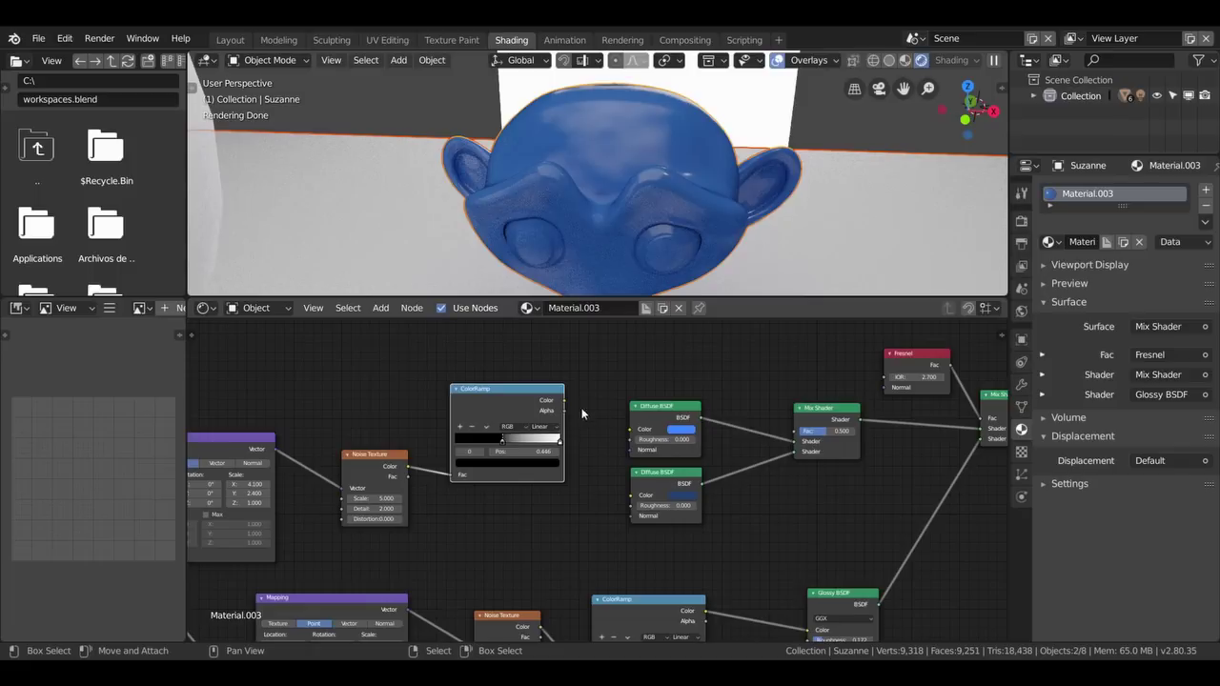
{"action": "left_click_drag", "start_coordinate": [564, 400], "coordinate": [796, 438]}
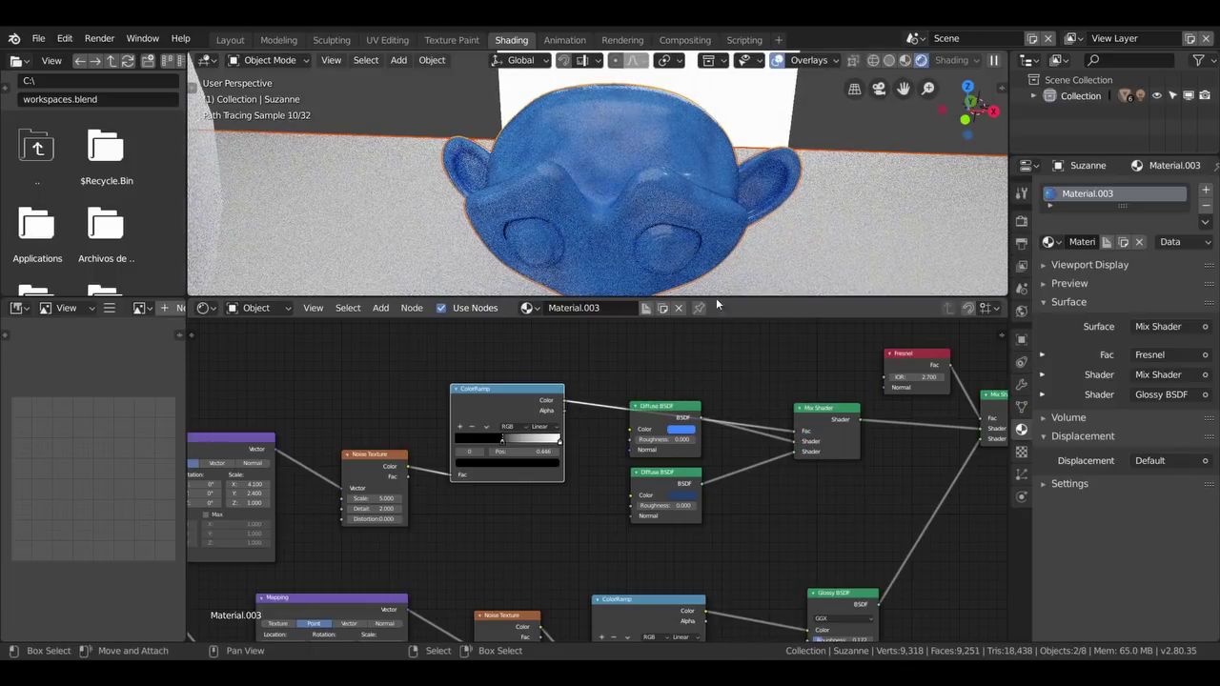
{"action": "scroll", "coordinate": [700, 241], "scroll_direction": "up", "scroll_amount": 2}
{"action": "scroll", "coordinate": [703, 239], "scroll_direction": "up", "scroll_amount": 2}
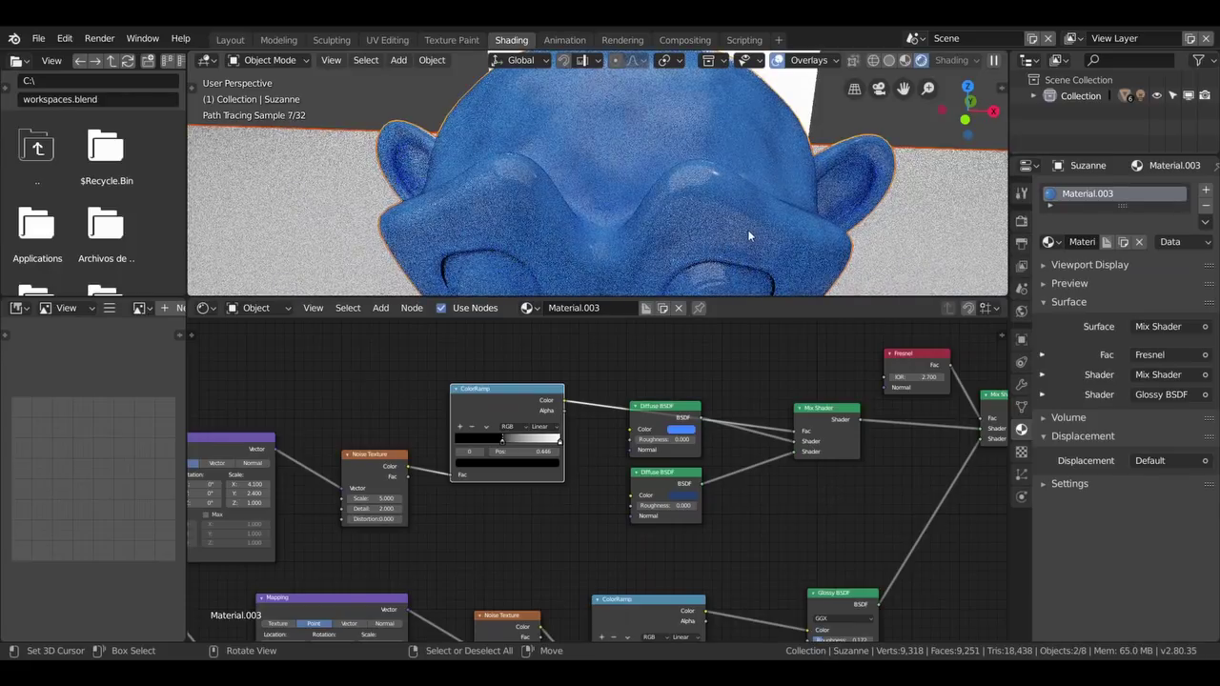
{"action": "middle_click_drag", "start_coordinate": [749, 236], "coordinate": [731, 250]}
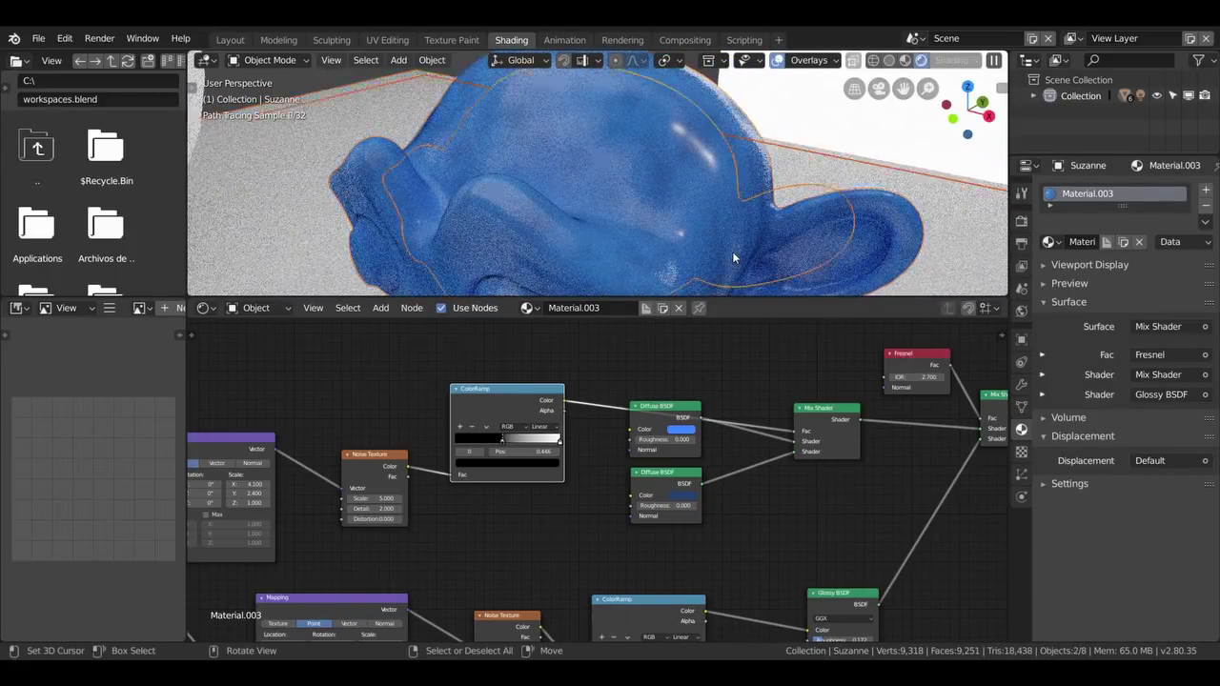
{"action": "scroll", "coordinate": [732, 250], "scroll_direction": "down", "scroll_amount": 3}
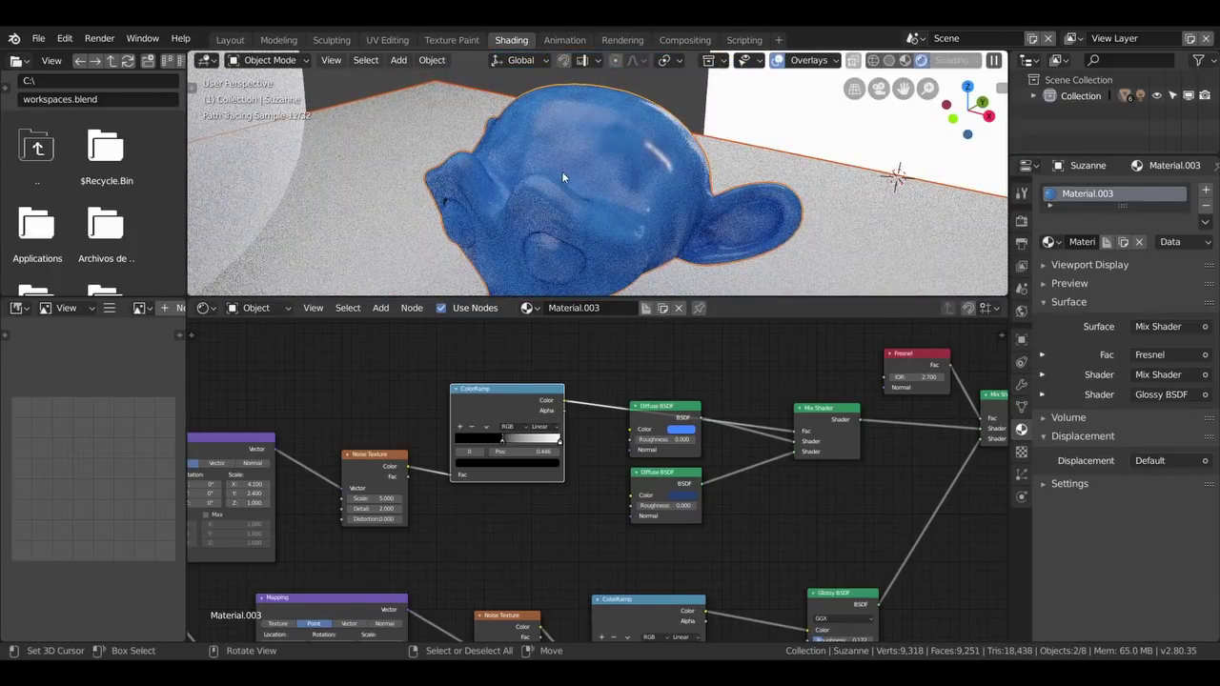
{"action": "scroll", "coordinate": [581, 196], "scroll_direction": "down", "scroll_amount": 2}
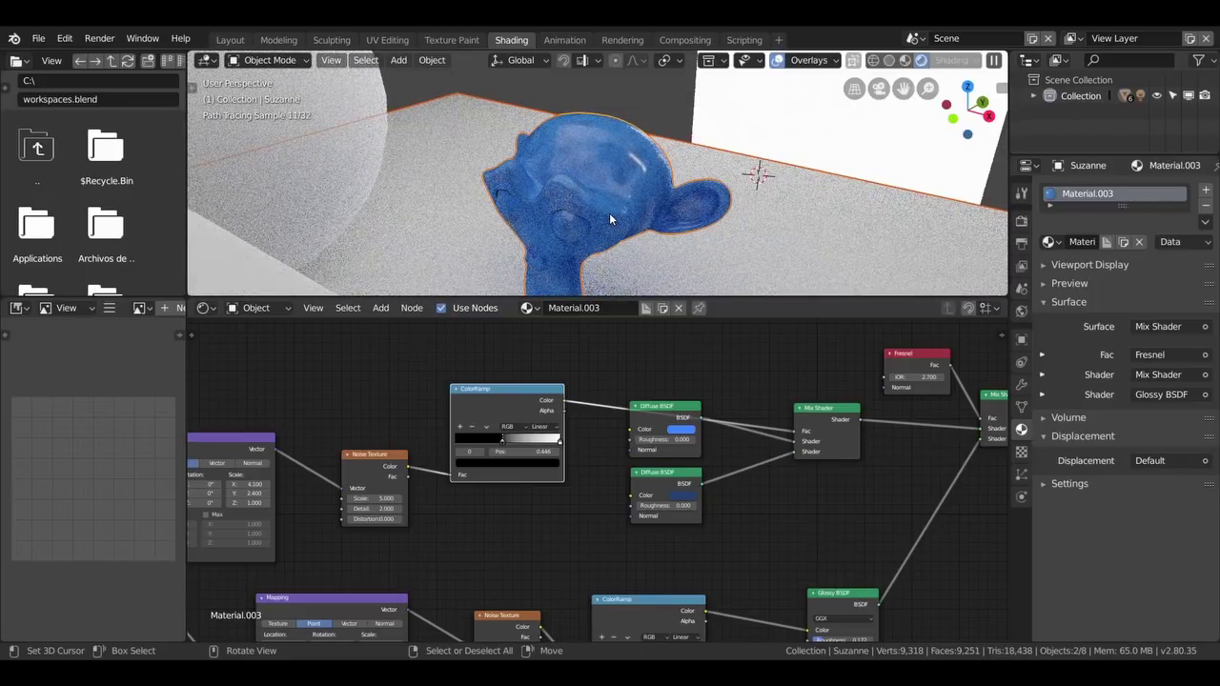
{"action": "scroll", "coordinate": [610, 214], "scroll_direction": "up", "scroll_amount": 3}
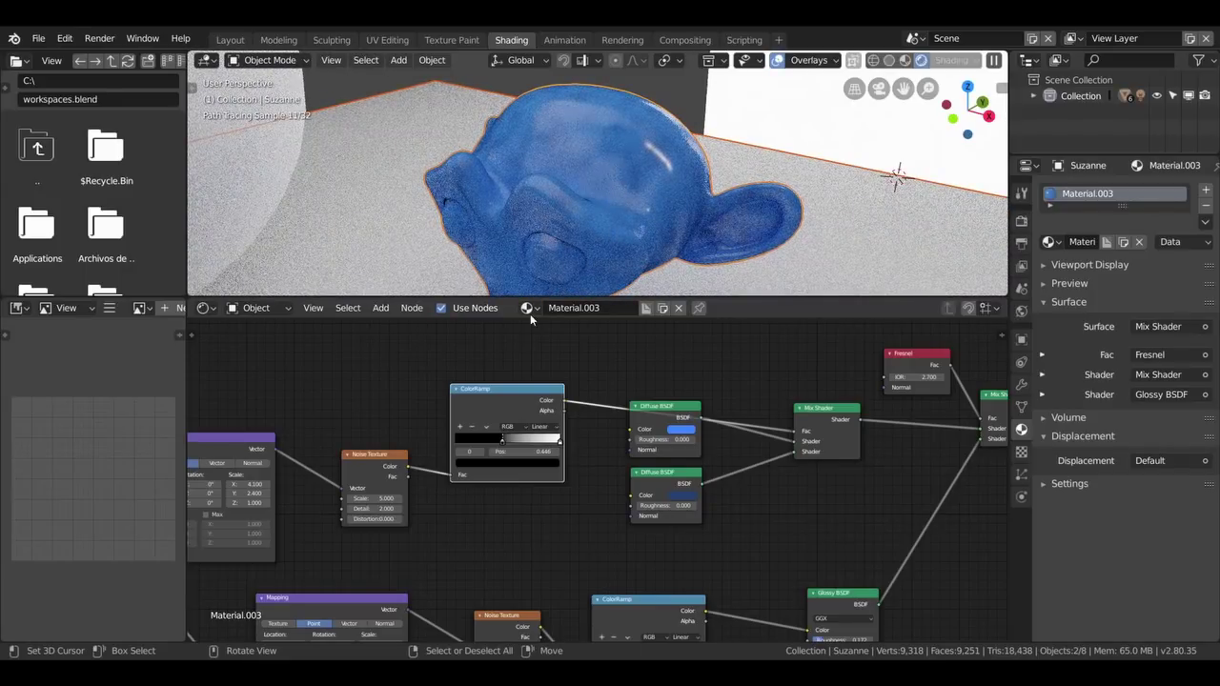
Step: Slide the upper ColorRamp stop right to about 0.670 and check Suzanne from several angles
{"action": "middle_click_drag", "start_coordinate": [465, 393], "coordinate": [619, 365]}
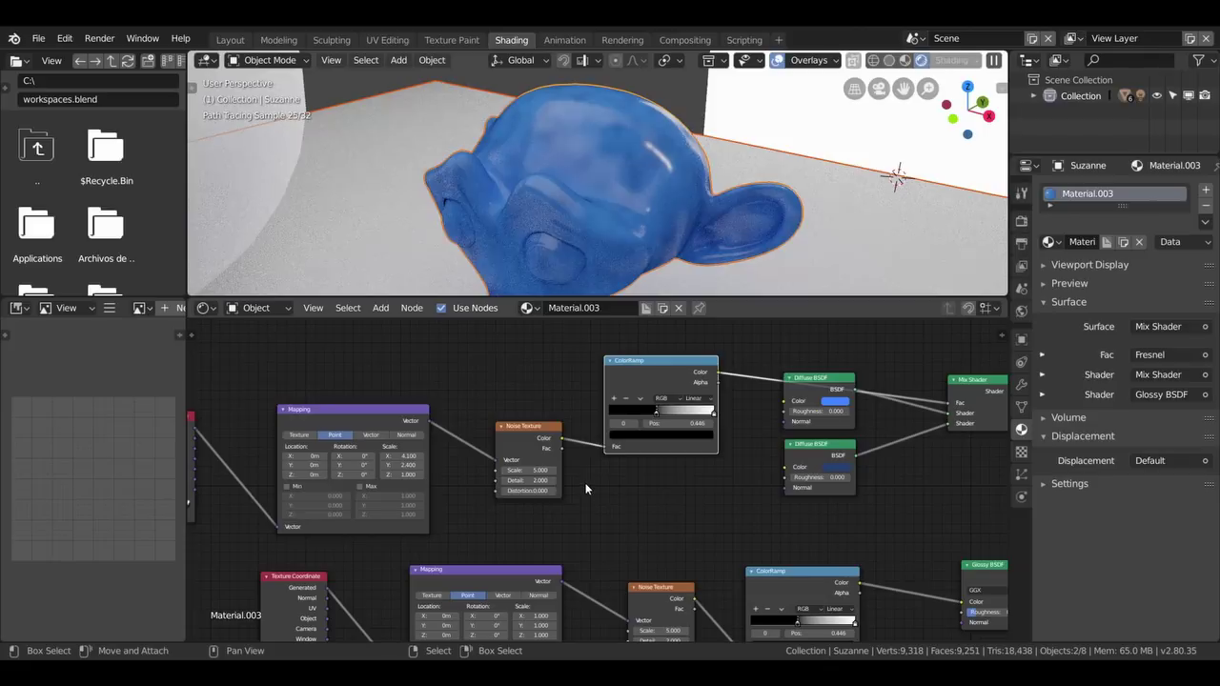
{"action": "mouse_move", "coordinate": [655, 411]}
{"action": "left_mouse_down"}
{"action": "mouse_move", "coordinate": [674, 412]}
{"action": "mouse_move", "coordinate": [579, 409]}
{"action": "left_mouse_up"}
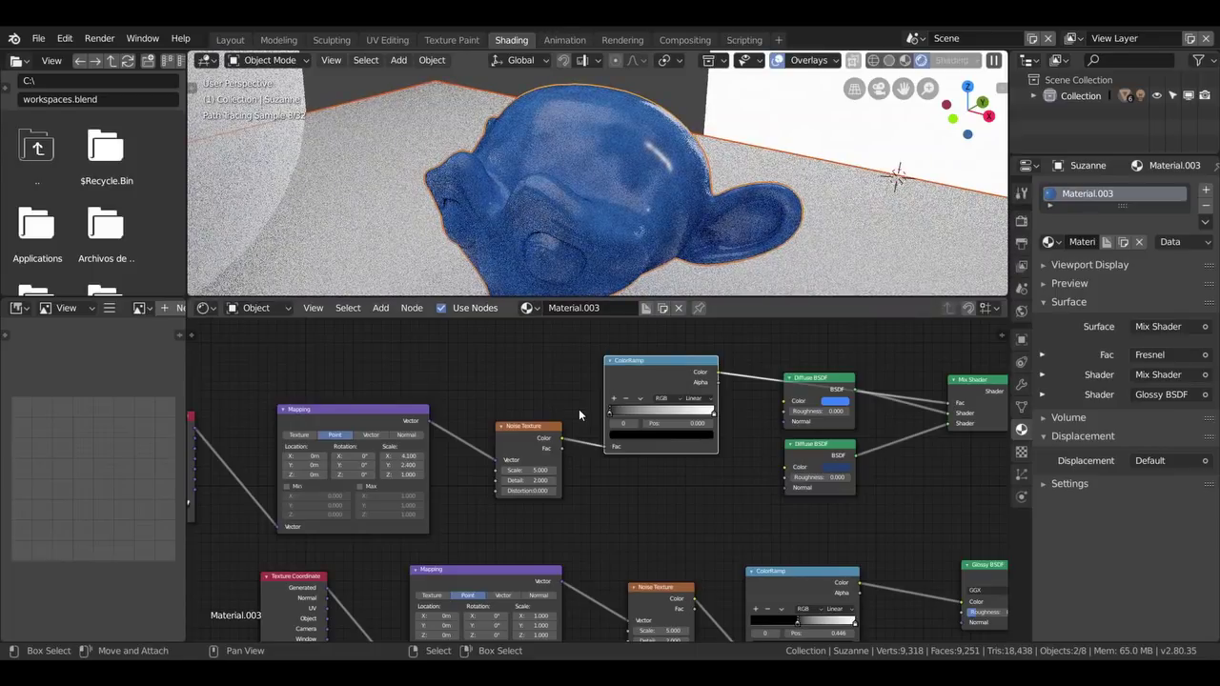
{"action": "mouse_move", "coordinate": [578, 409]}
{"action": "left_mouse_down"}
{"action": "mouse_move", "coordinate": [701, 412]}
{"action": "mouse_move", "coordinate": [667, 416]}
{"action": "left_mouse_up"}
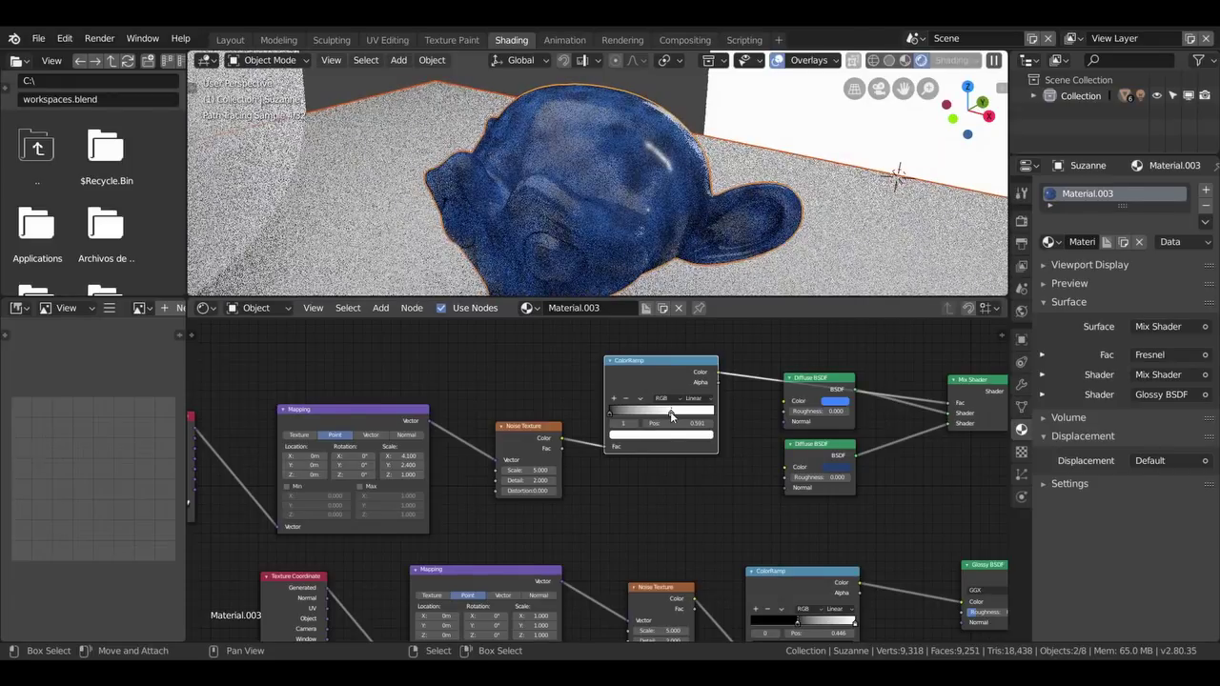
{"action": "left_click_drag", "start_coordinate": [668, 417], "coordinate": [679, 413]}
{"action": "mouse_move", "coordinate": [631, 174]}
{"action": "middle_mouse_down"}
{"action": "mouse_move", "coordinate": [683, 239]}
{"action": "mouse_move", "coordinate": [492, 260]}
{"action": "middle_mouse_up"}
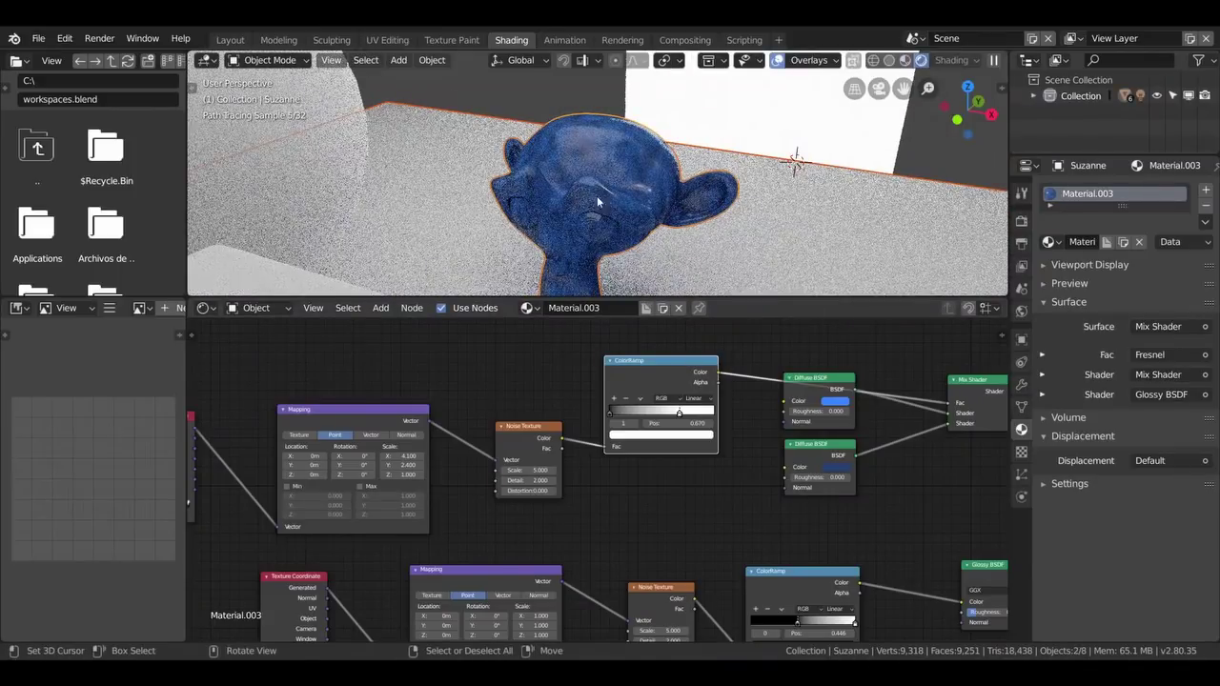
{"action": "middle_click_drag", "start_coordinate": [632, 201], "coordinate": [730, 211]}
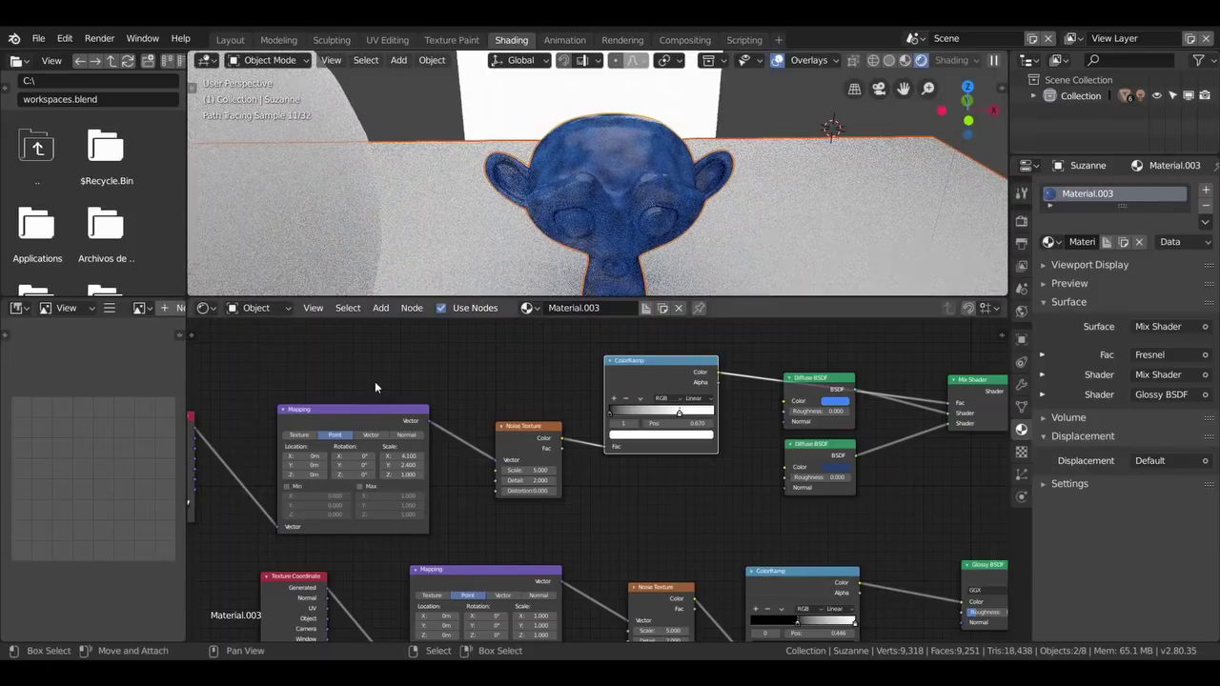
{"action": "scroll", "coordinate": [356, 394], "scroll_direction": "down", "scroll_amount": 1}
{"action": "middle_click_drag", "start_coordinate": [415, 404], "coordinate": [522, 383]}
Step: Tilt the upper Mapping node's Rotation X to 1.3°
{"action": "scroll", "coordinate": [521, 383], "scroll_direction": "up", "scroll_amount": 1}
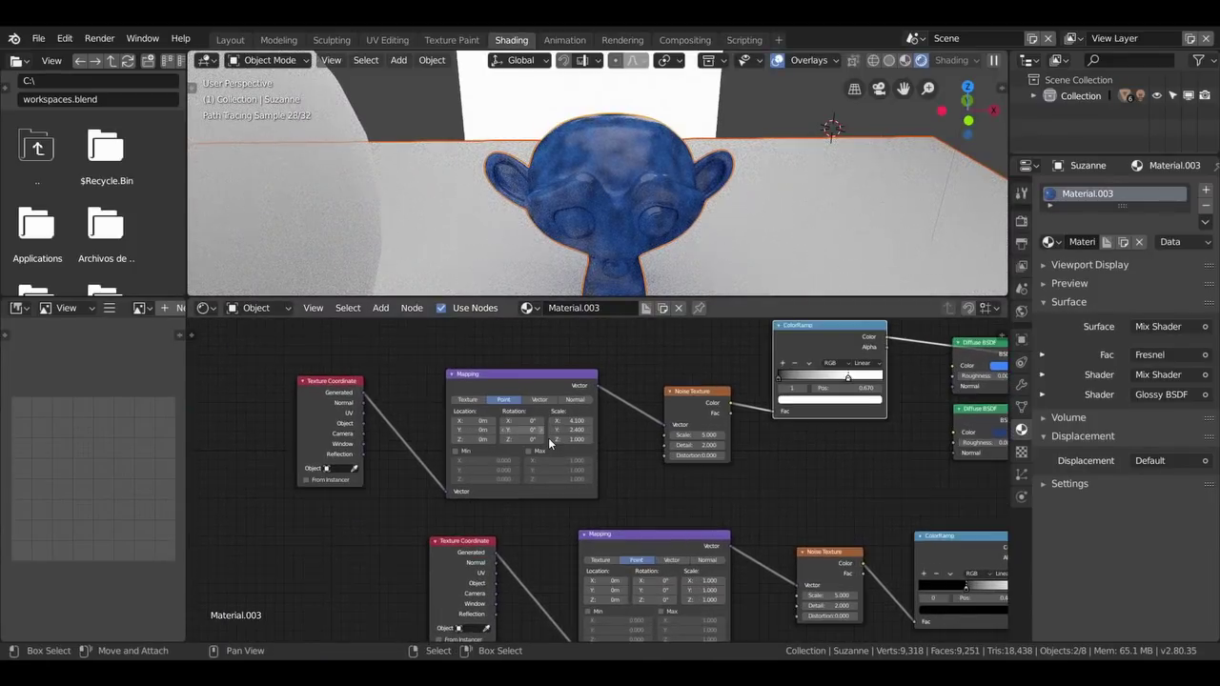
{"action": "scroll", "coordinate": [547, 437], "scroll_direction": "up", "scroll_amount": 2}
{"action": "middle_click_drag", "start_coordinate": [481, 398], "coordinate": [450, 410]}
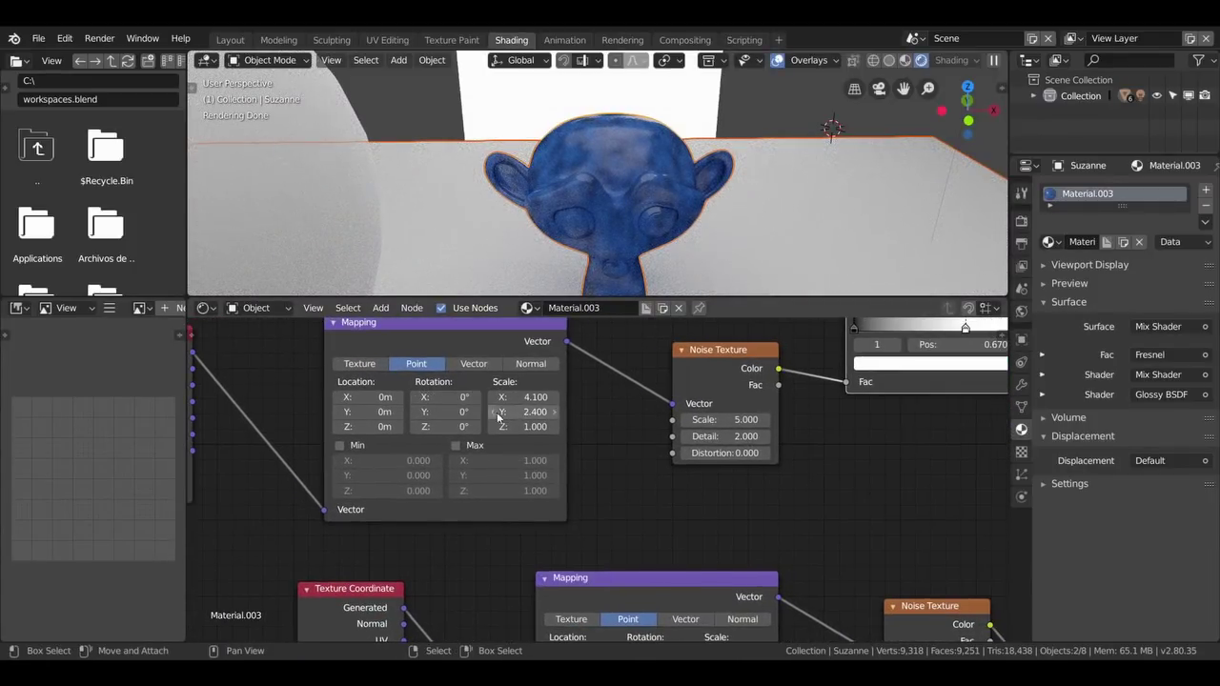
{"action": "left_click_drag", "start_coordinate": [461, 396], "coordinate": [472, 396]}
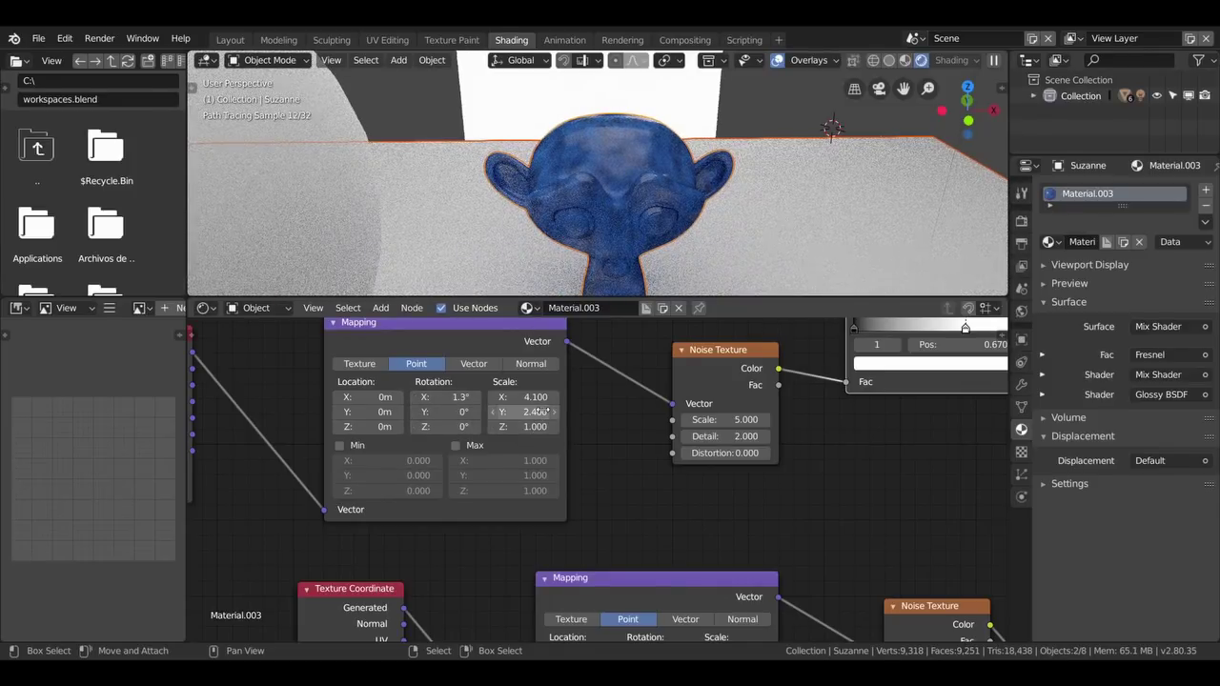
Step: Reset the upper Mapping node's Scale X, Y and Z to 1.000
{"action": "mouse_move", "coordinate": [524, 412]}
{"action": "left_mouse_down"}
{"action": "mouse_move", "coordinate": [581, 412]}
{"action": "mouse_move", "coordinate": [476, 412]}
{"action": "left_mouse_up"}
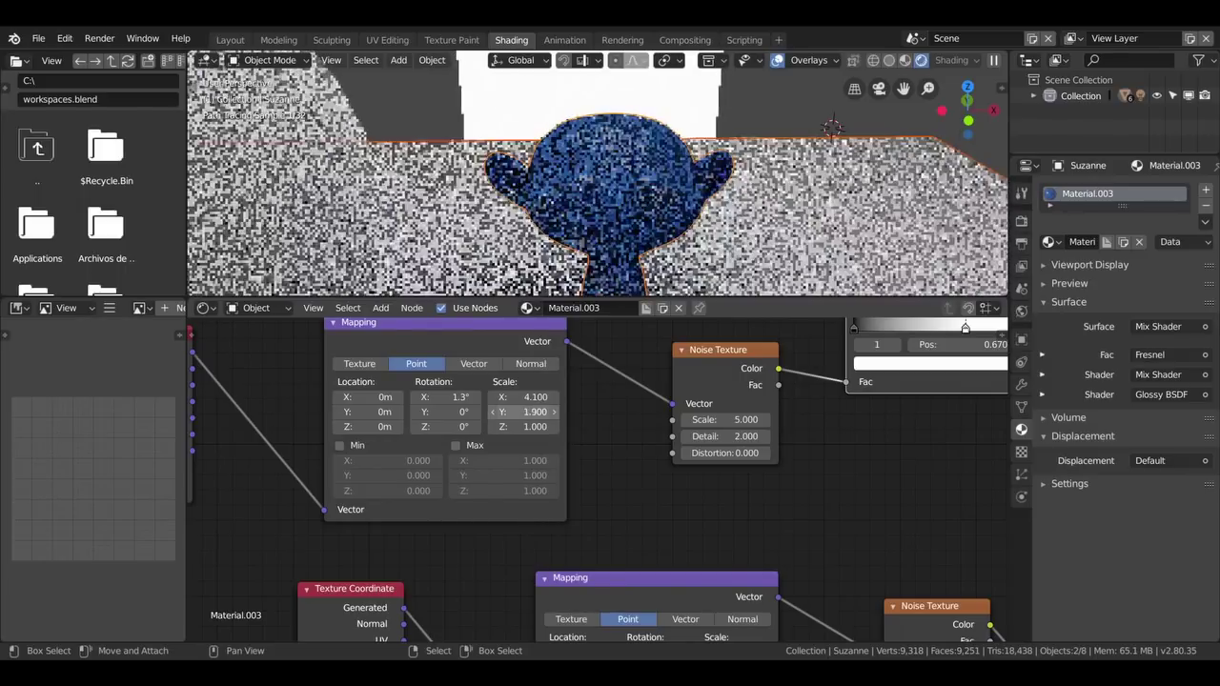
{"action": "left_click_drag", "start_coordinate": [524, 412], "coordinate": [601, 404]}
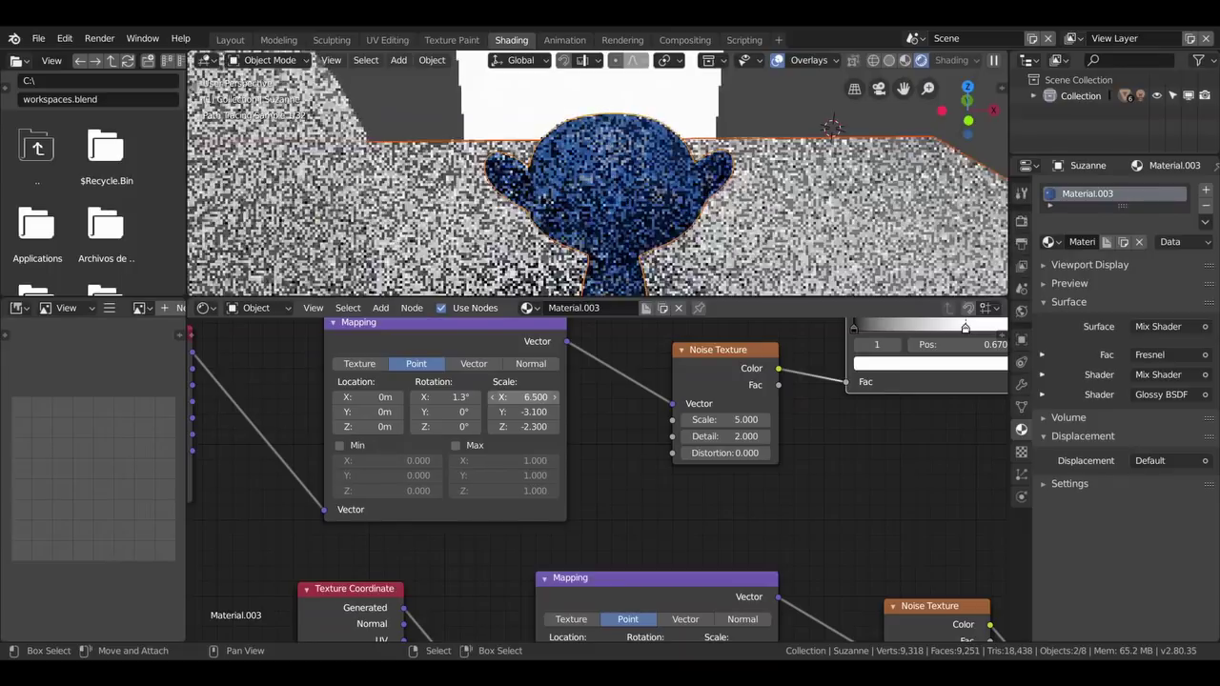
{"action": "left_click_drag", "start_coordinate": [522, 396], "coordinate": [505, 397]}
{"action": "type", "text": "1"}
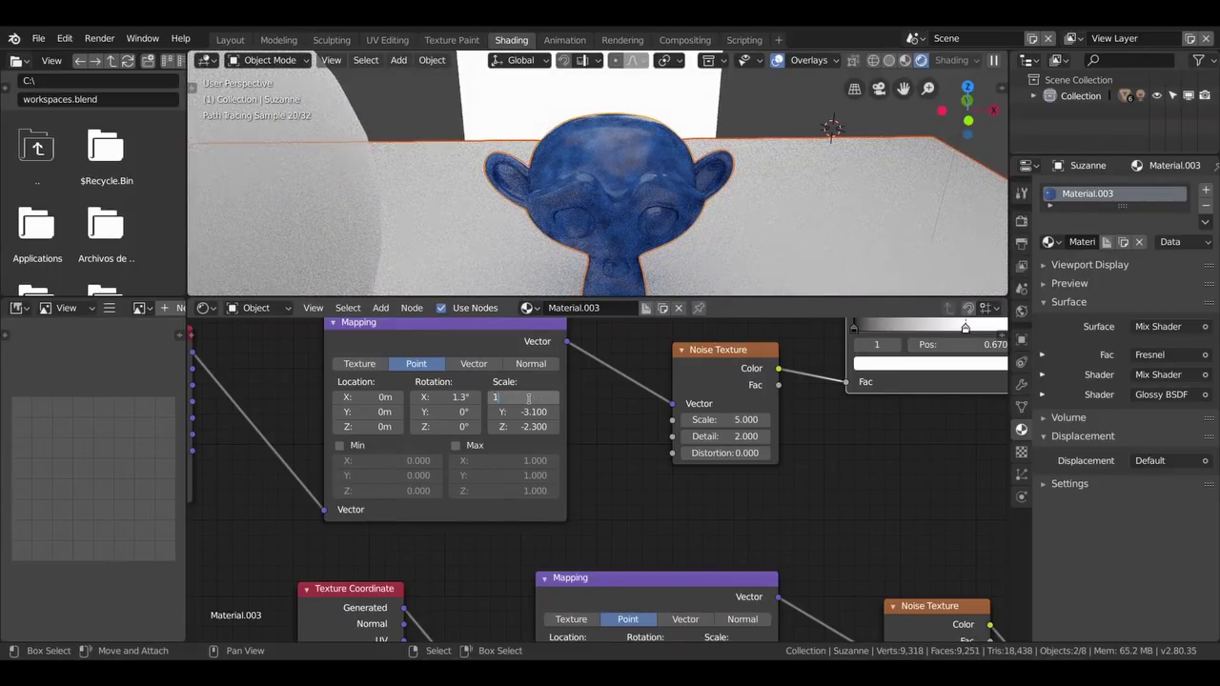
{"action": "key", "text": "Return"}
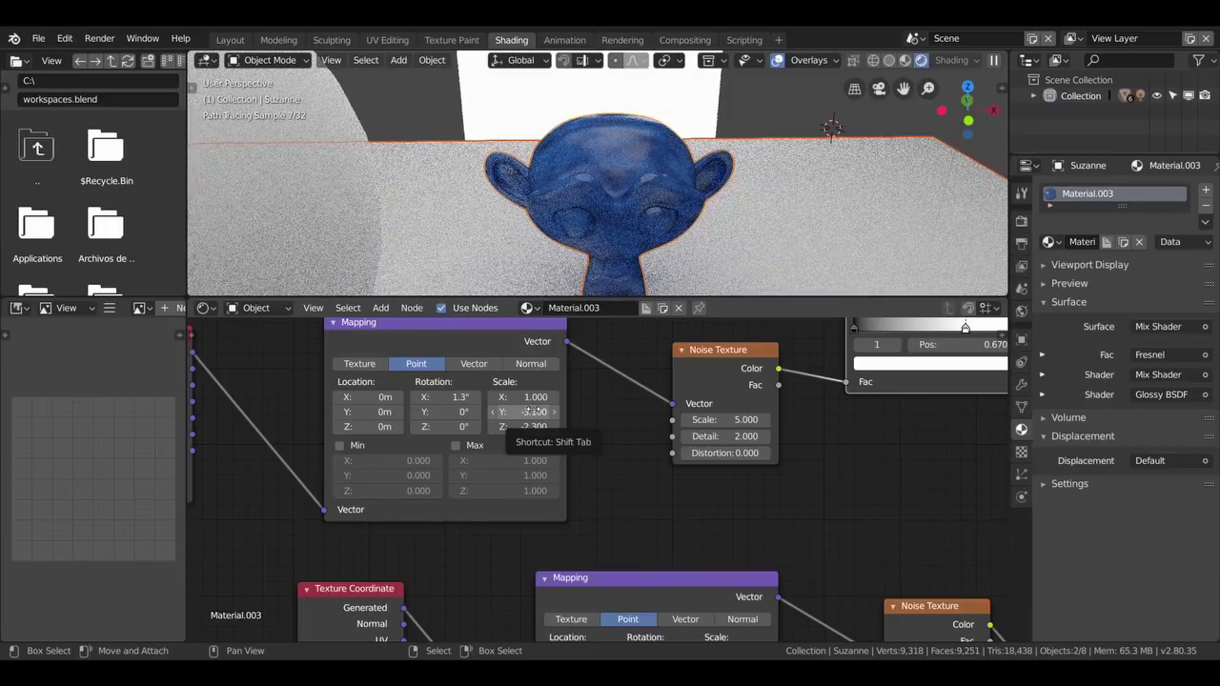
{"action": "left_click", "coordinate": [529, 412]}
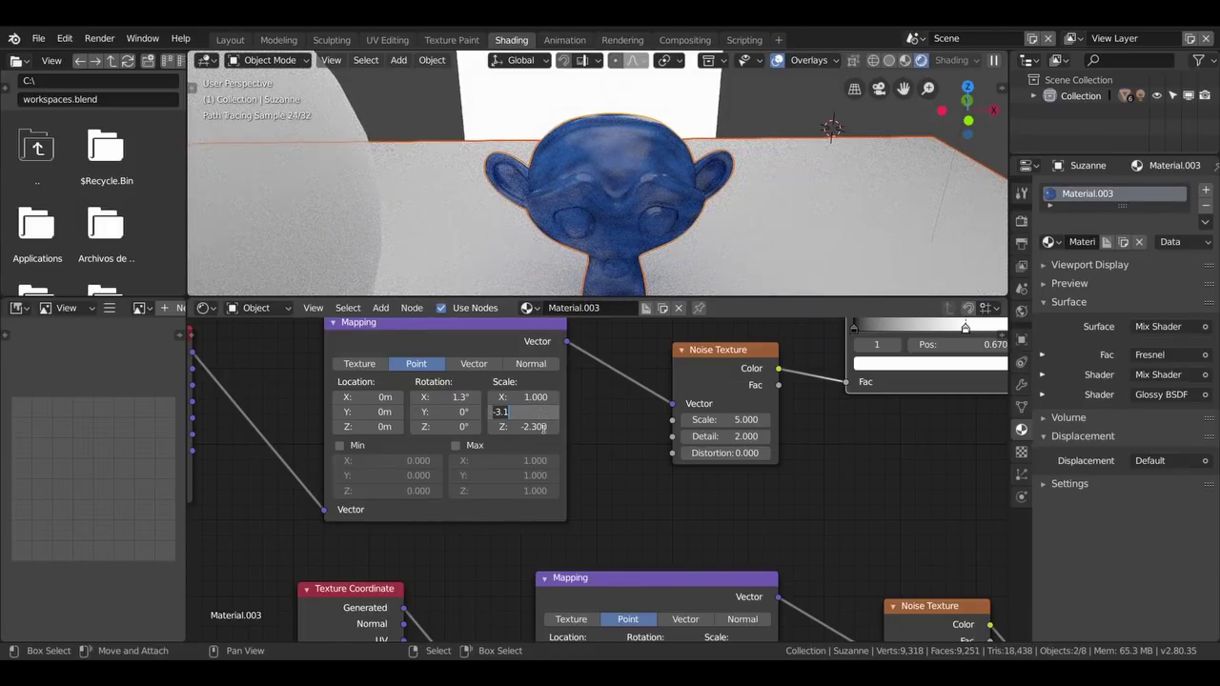
{"action": "type", "text": "1"}
{"action": "key", "text": "Return"}
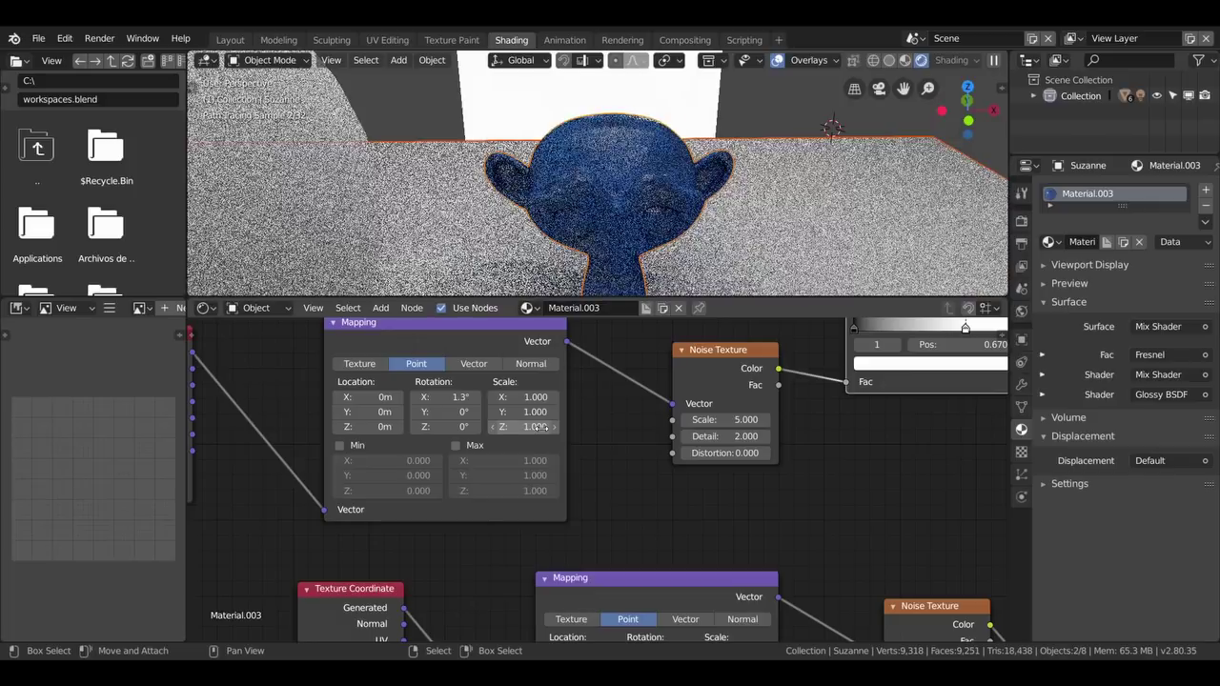
{"action": "key", "text": "Return"}
{"action": "scroll", "coordinate": [618, 194], "scroll_direction": "up", "scroll_amount": 2}
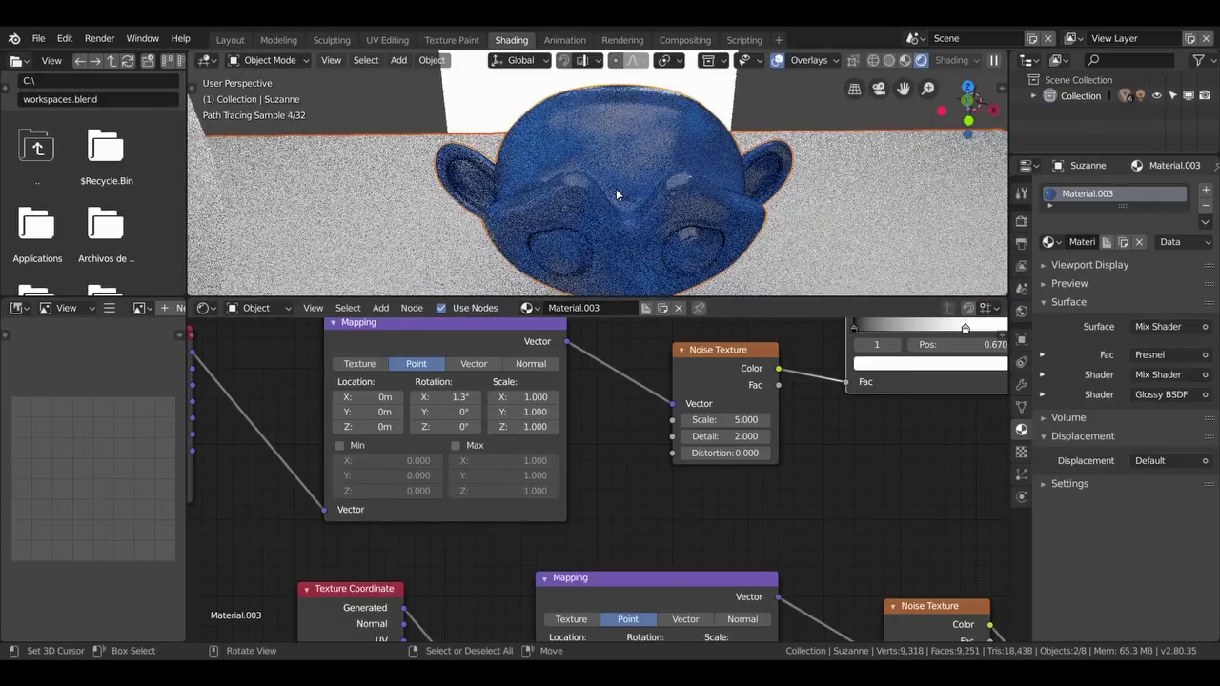
{"action": "mouse_move", "coordinate": [636, 189]}
{"action": "middle_mouse_down"}
{"action": "mouse_move", "coordinate": [654, 191]}
{"action": "mouse_move", "coordinate": [676, 224]}
{"action": "middle_mouse_up"}
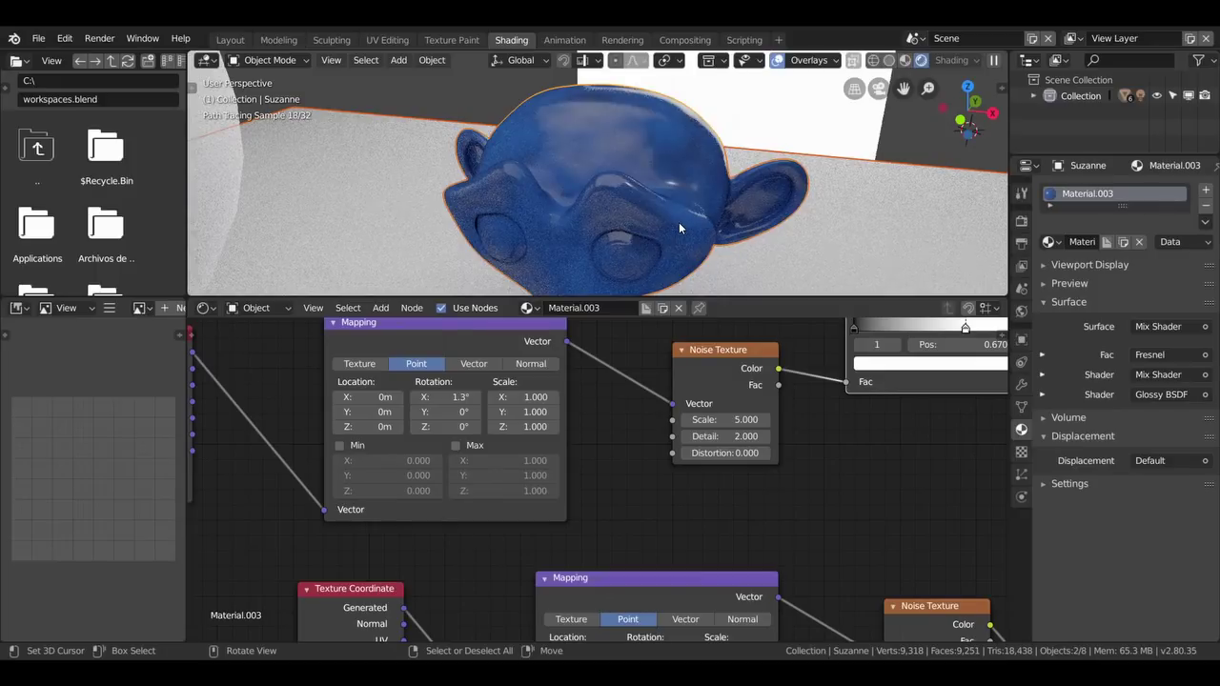
{"action": "scroll", "coordinate": [659, 462], "scroll_direction": "down", "scroll_amount": 1}
{"action": "middle_click_drag", "start_coordinate": [718, 450], "coordinate": [569, 431]}
Step: Raise the upper Noise Texture Scale to 5.400
{"action": "left_click", "coordinate": [588, 430]}
{"action": "left_click", "coordinate": [588, 430]}
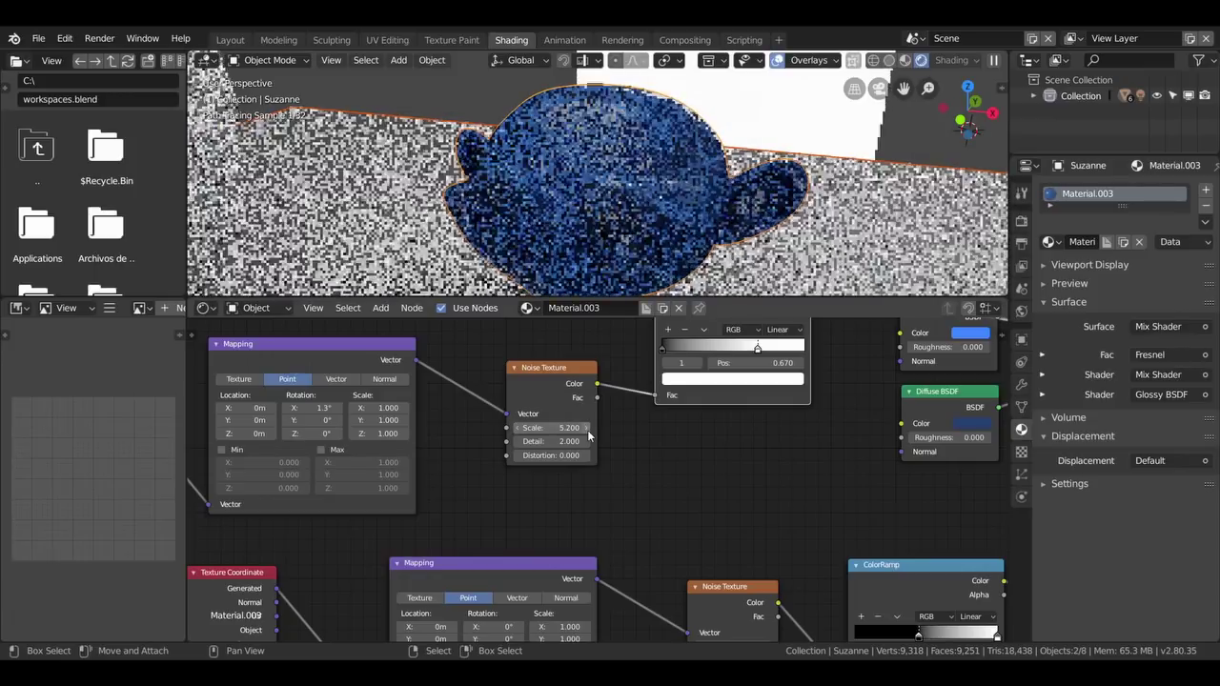
{"action": "left_click", "coordinate": [588, 430]}
{"action": "left_click", "coordinate": [588, 429]}
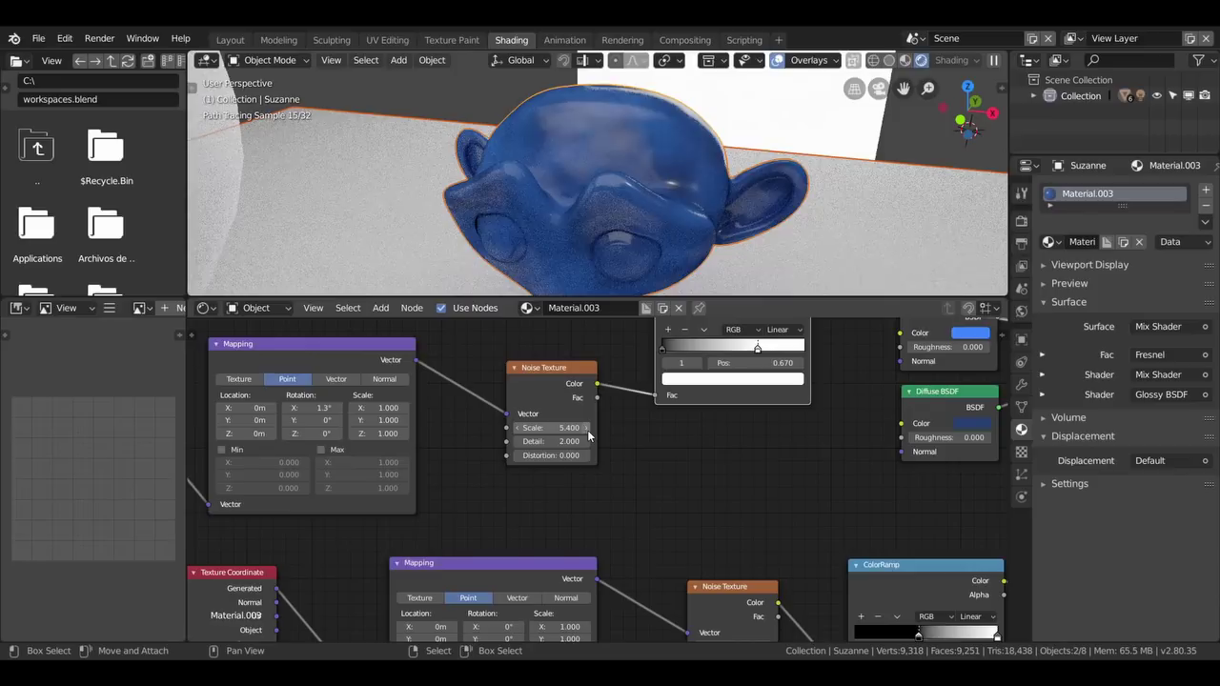
Step: Slide the upper ColorRamp stop left to about 0.496
{"action": "middle_click_drag", "start_coordinate": [588, 435], "coordinate": [530, 443]}
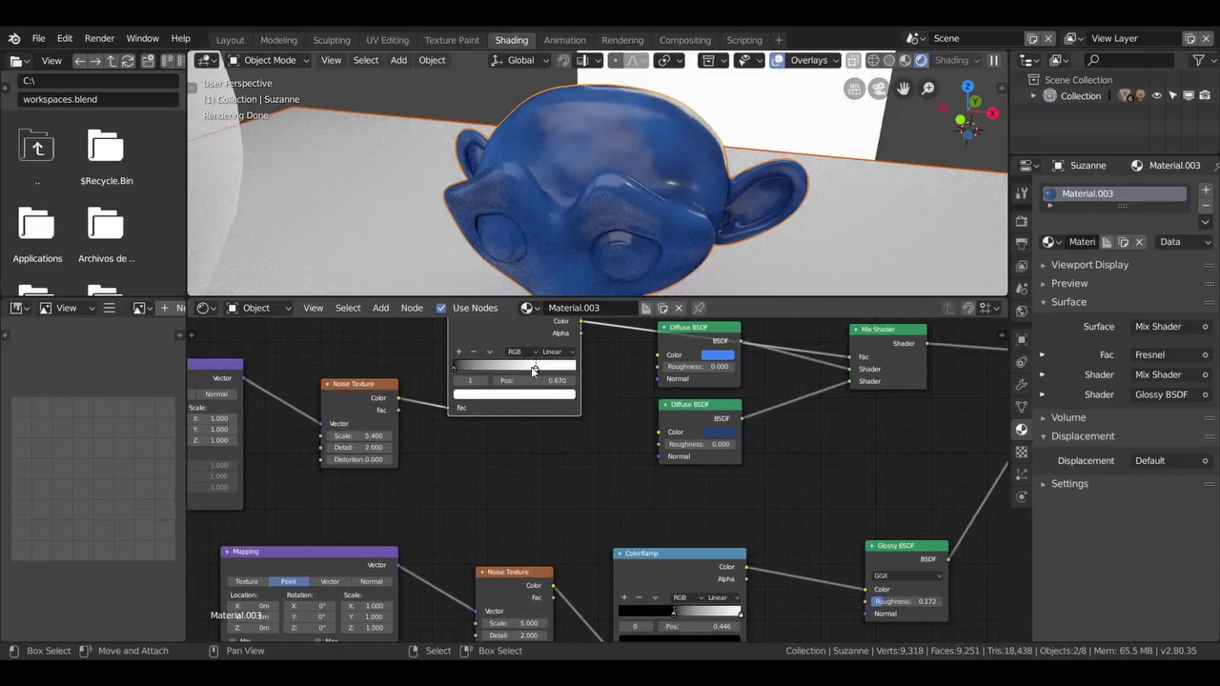
{"action": "left_click_drag", "start_coordinate": [534, 370], "coordinate": [509, 371]}
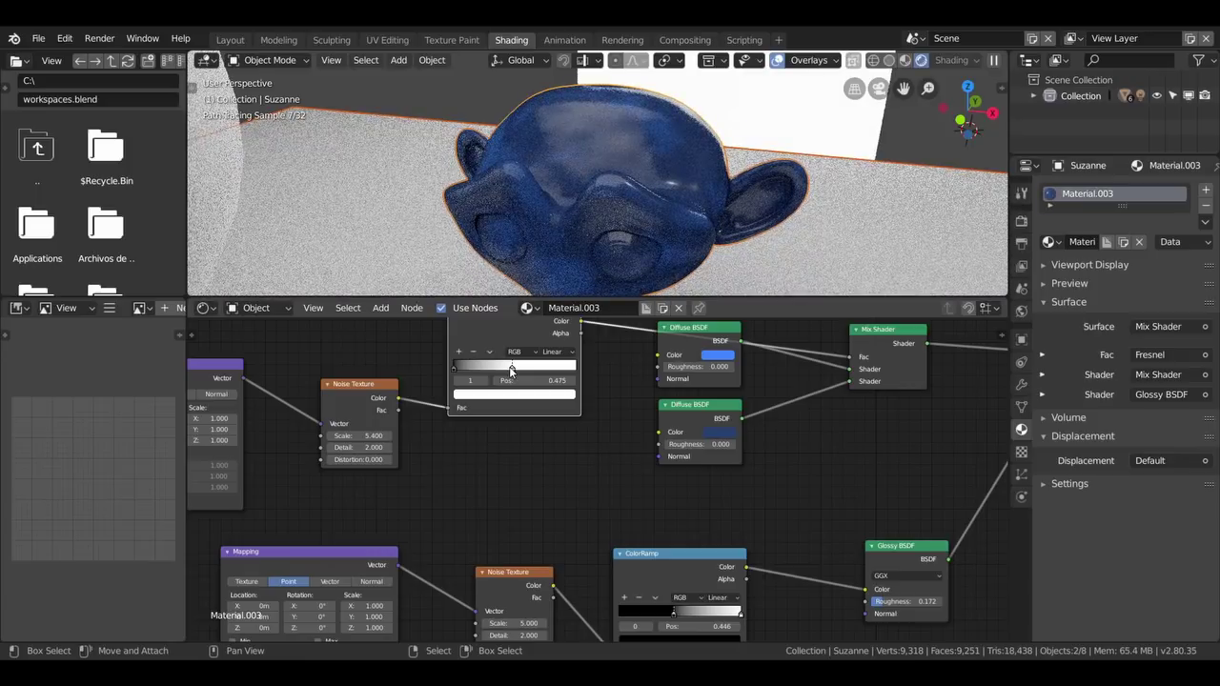
{"action": "left_click_drag", "start_coordinate": [508, 366], "coordinate": [512, 365]}
{"action": "scroll", "coordinate": [569, 426], "scroll_direction": "down", "scroll_amount": 1}
{"action": "scroll", "coordinate": [569, 426], "scroll_direction": "down", "scroll_amount": 1}
{"action": "scroll", "coordinate": [516, 453], "scroll_direction": "down", "scroll_amount": 1}
{"action": "mouse_move", "coordinate": [516, 452]}
{"action": "middle_mouse_down"}
{"action": "mouse_move", "coordinate": [562, 456]}
{"action": "mouse_move", "coordinate": [518, 458]}
{"action": "mouse_move", "coordinate": [512, 470]}
{"action": "middle_mouse_up"}
{"action": "middle_click_drag", "start_coordinate": [575, 216], "coordinate": [581, 190]}
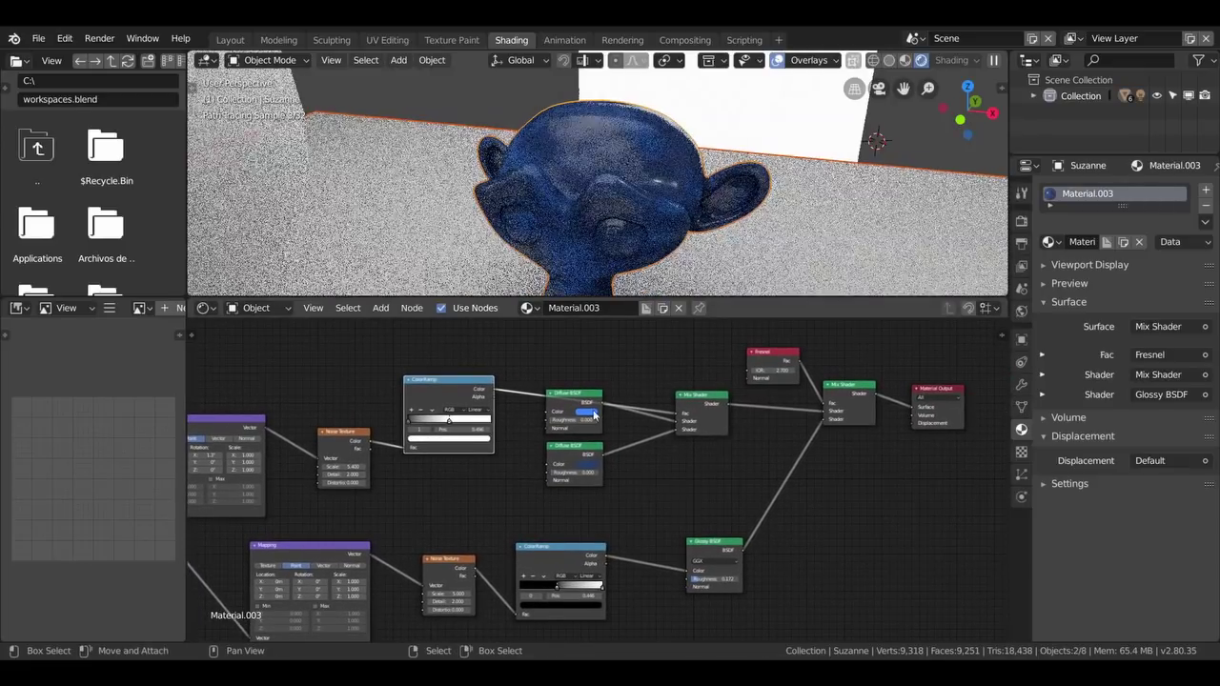
{"action": "scroll", "coordinate": [619, 444], "scroll_direction": "up", "scroll_amount": 1}
{"action": "scroll", "coordinate": [620, 444], "scroll_direction": "up", "scroll_amount": 1}
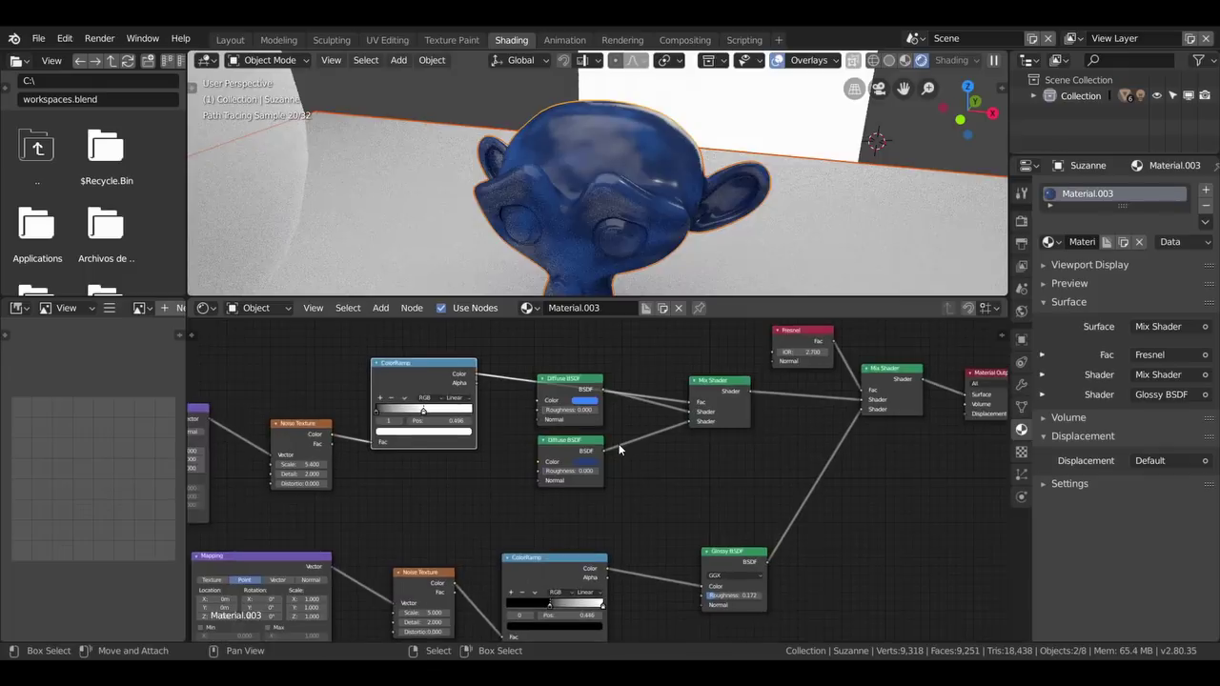
{"action": "scroll", "coordinate": [615, 444], "scroll_direction": "up", "scroll_amount": 1}
{"action": "scroll", "coordinate": [615, 444], "scroll_direction": "up", "scroll_amount": 1}
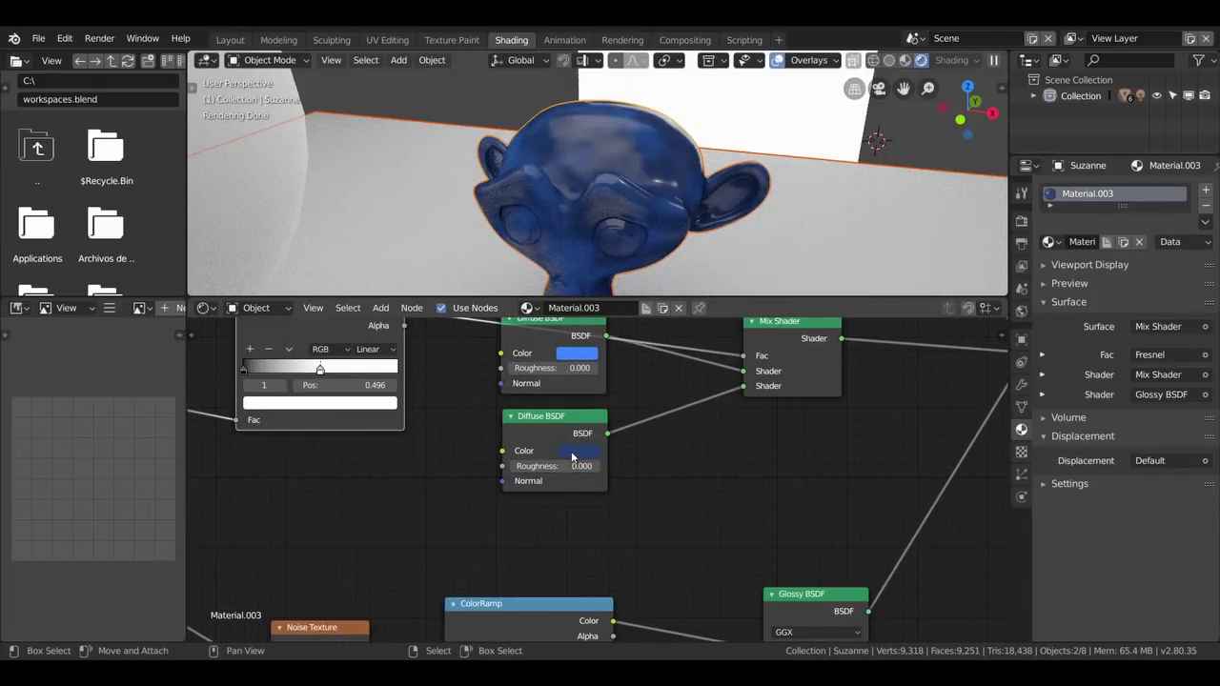
{"action": "scroll", "coordinate": [572, 457], "scroll_direction": "down", "scroll_amount": 2}
{"action": "scroll", "coordinate": [575, 452], "scroll_direction": "down", "scroll_amount": 1}
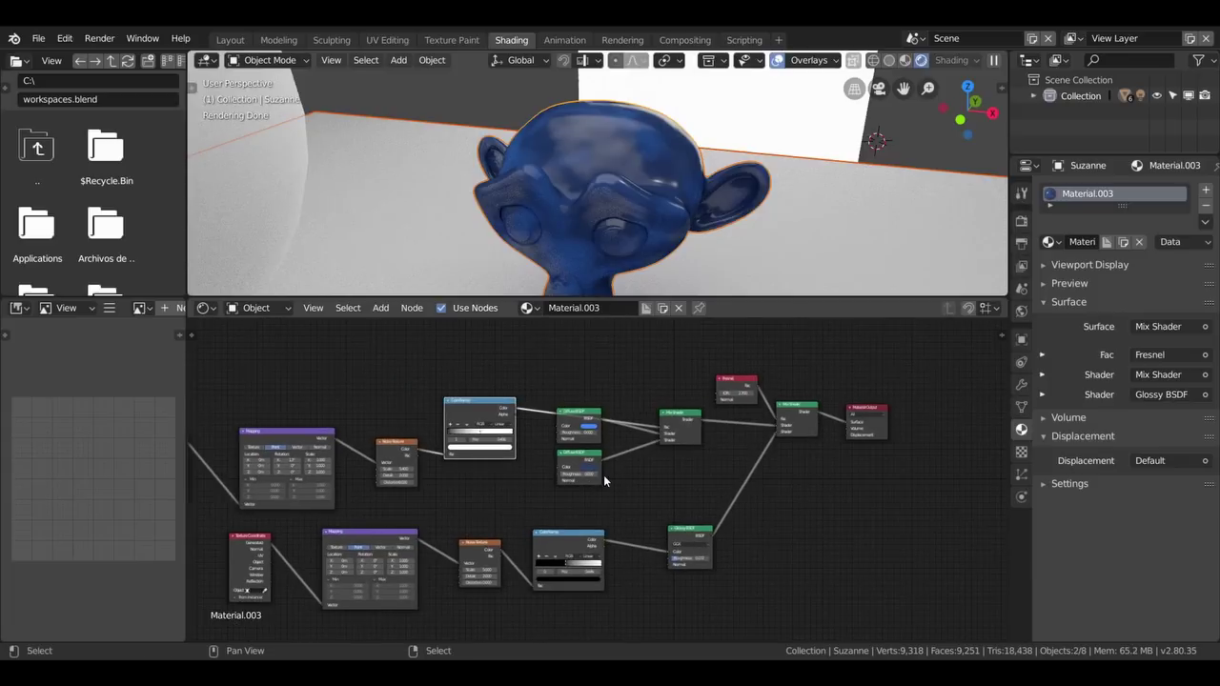
{"action": "middle_click_drag", "start_coordinate": [604, 474], "coordinate": [644, 427]}
{"action": "scroll", "coordinate": [643, 427], "scroll_direction": "down", "scroll_amount": 1}
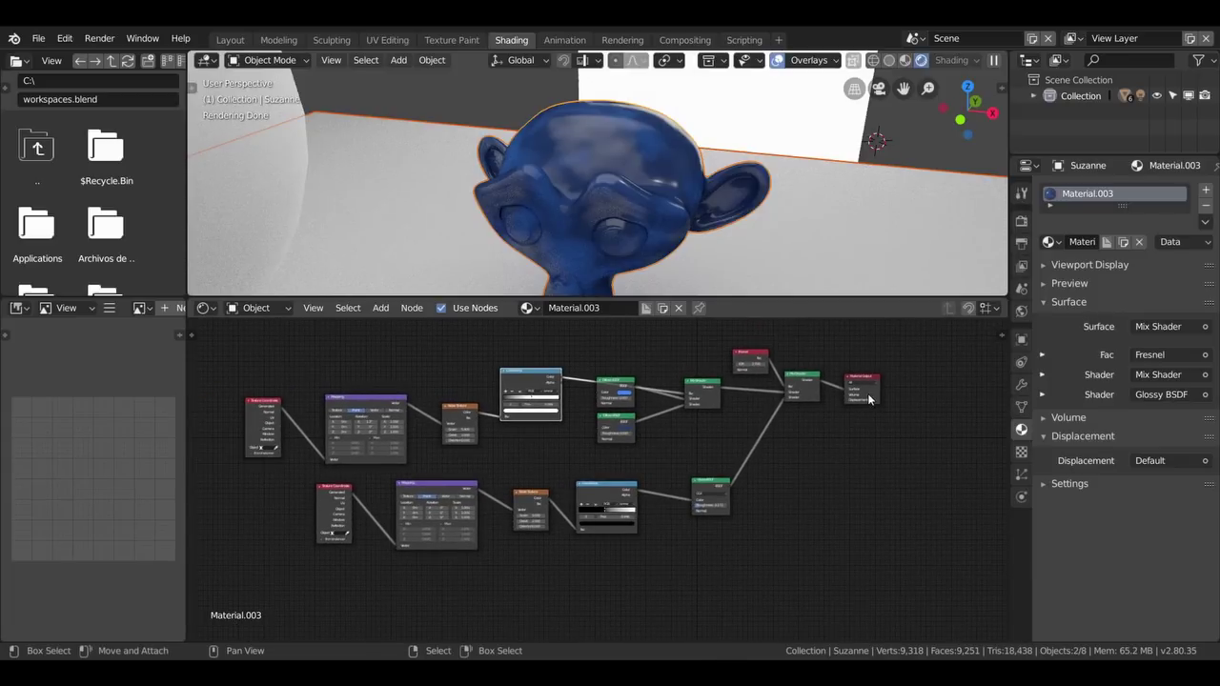
{"action": "scroll", "coordinate": [815, 495], "scroll_direction": "up", "scroll_amount": 2}
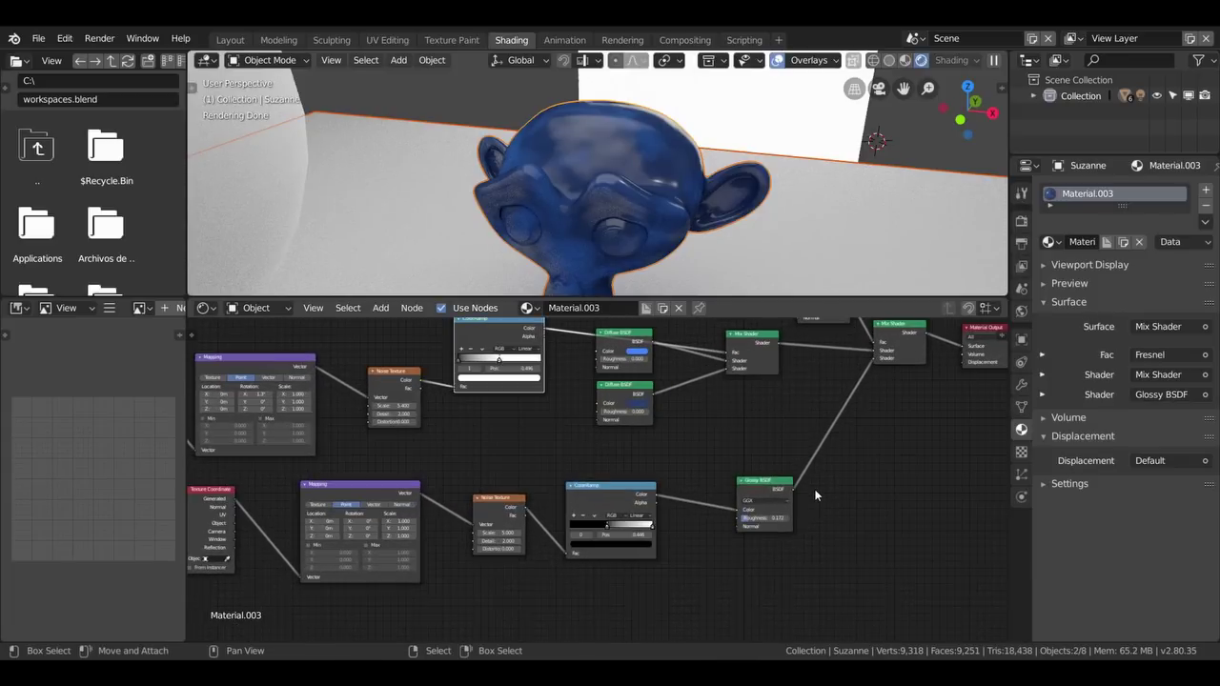
{"action": "scroll", "coordinate": [816, 496], "scroll_direction": "down", "scroll_amount": 2}
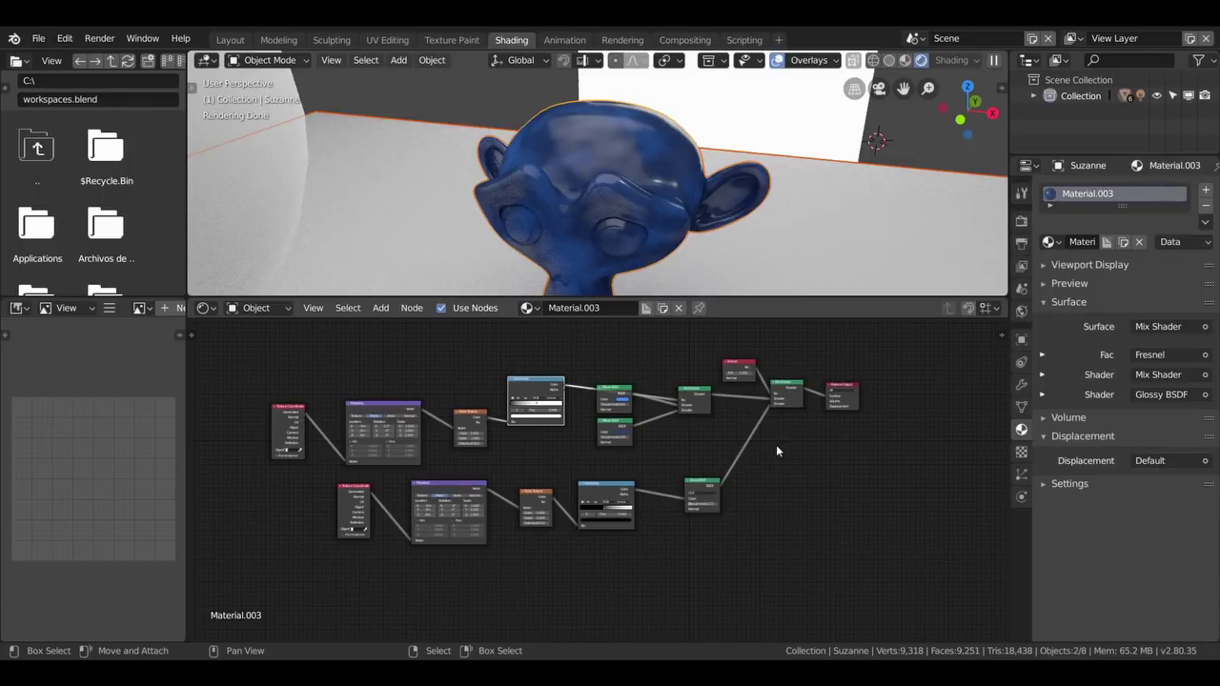
{"action": "scroll", "coordinate": [776, 448], "scroll_direction": "up", "scroll_amount": 1}
{"action": "scroll", "coordinate": [775, 448], "scroll_direction": "up", "scroll_amount": 2}
{"action": "scroll", "coordinate": [776, 447], "scroll_direction": "up", "scroll_amount": 3}
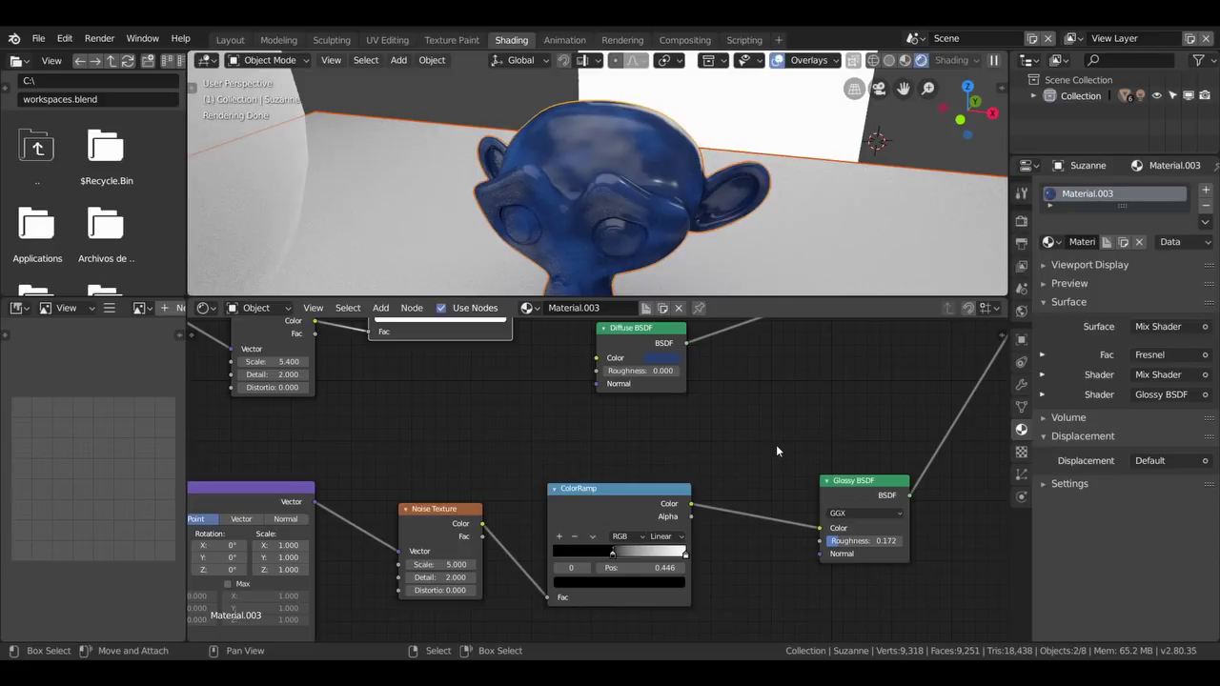
{"action": "scroll", "coordinate": [775, 444], "scroll_direction": "down", "scroll_amount": 2}
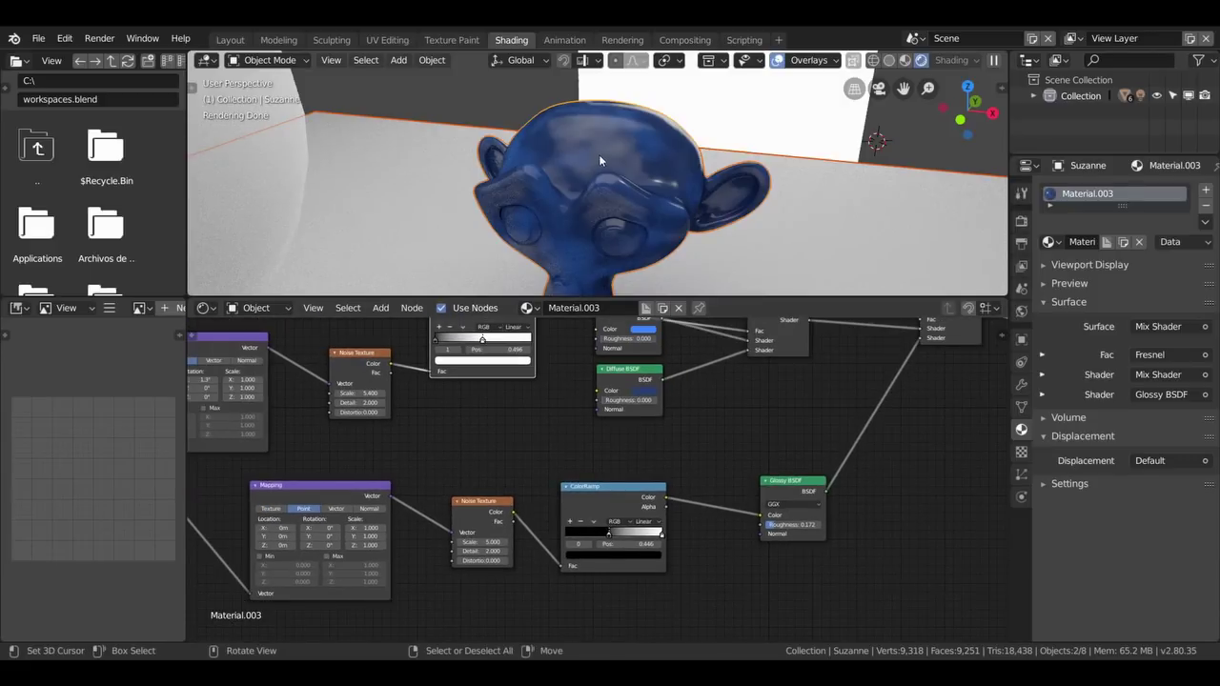
{"action": "scroll", "coordinate": [629, 505], "scroll_direction": "down", "scroll_amount": 2}
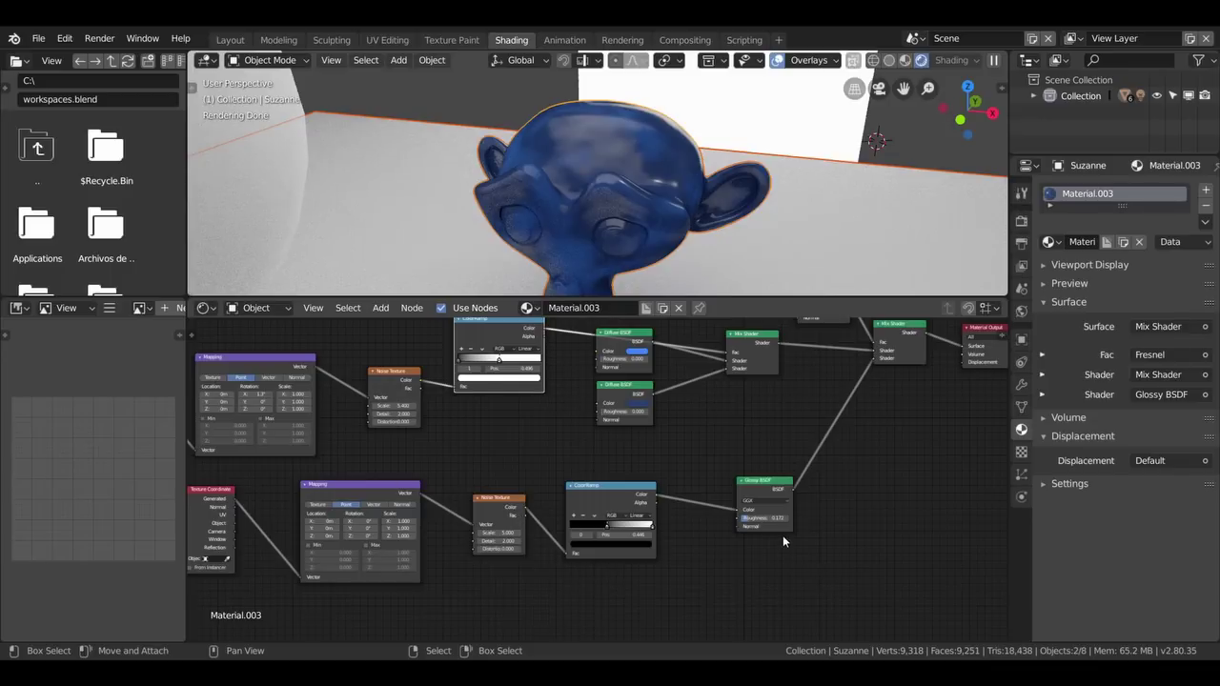
Step: Pan and zoom the node editor to survey the Glossy BSDF, Noise Texture and ColorRamp nodes
{"action": "scroll", "coordinate": [782, 536], "scroll_direction": "down", "scroll_amount": 2}
{"action": "scroll", "coordinate": [782, 536], "scroll_direction": "down", "scroll_amount": 1}
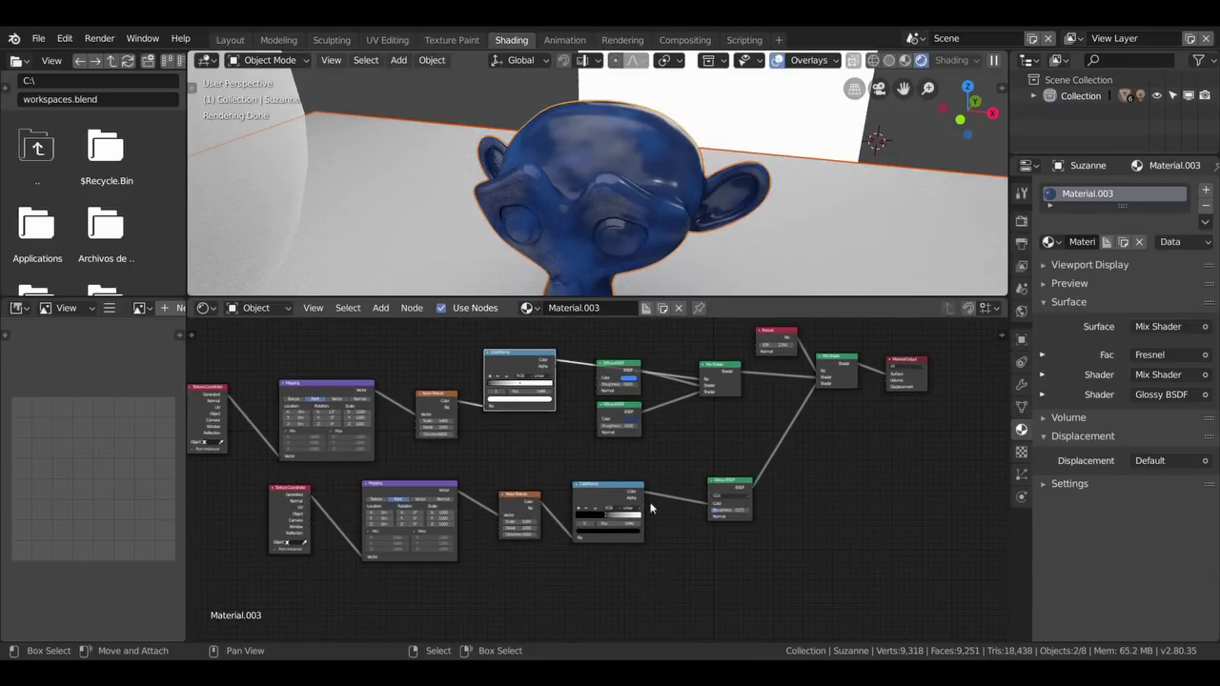
{"action": "scroll", "coordinate": [777, 502], "scroll_direction": "up", "scroll_amount": 1}
{"action": "middle_click_drag", "start_coordinate": [778, 489], "coordinate": [783, 521]}
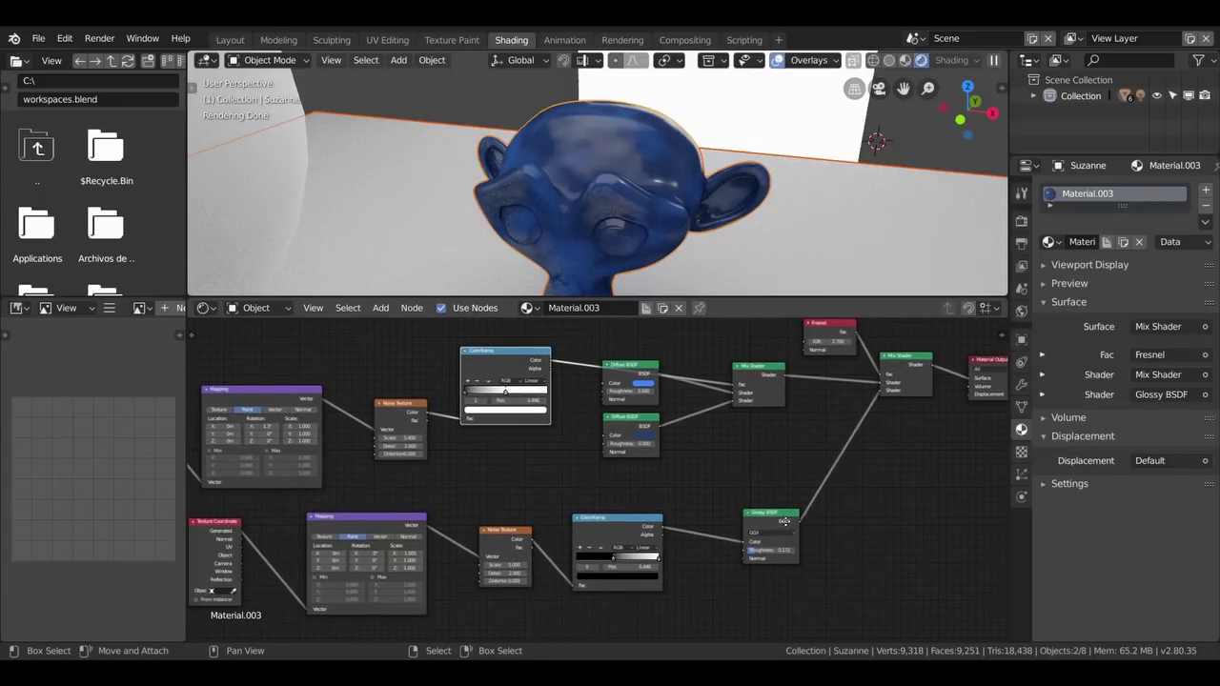
{"action": "scroll", "coordinate": [783, 521], "scroll_direction": "down", "scroll_amount": 1}
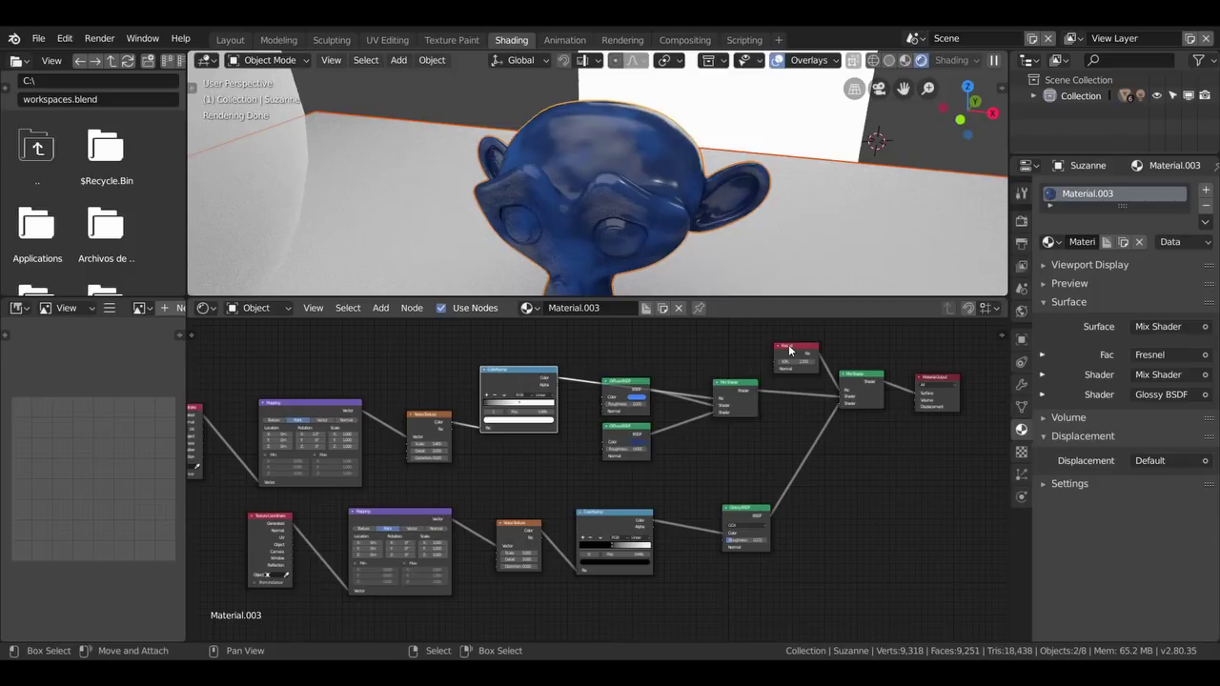
{"action": "scroll", "coordinate": [845, 463], "scroll_direction": "up", "scroll_amount": 3}
{"action": "middle_click_drag", "start_coordinate": [873, 430], "coordinate": [583, 477]}
{"action": "scroll", "coordinate": [583, 477], "scroll_direction": "up", "scroll_amount": 2}
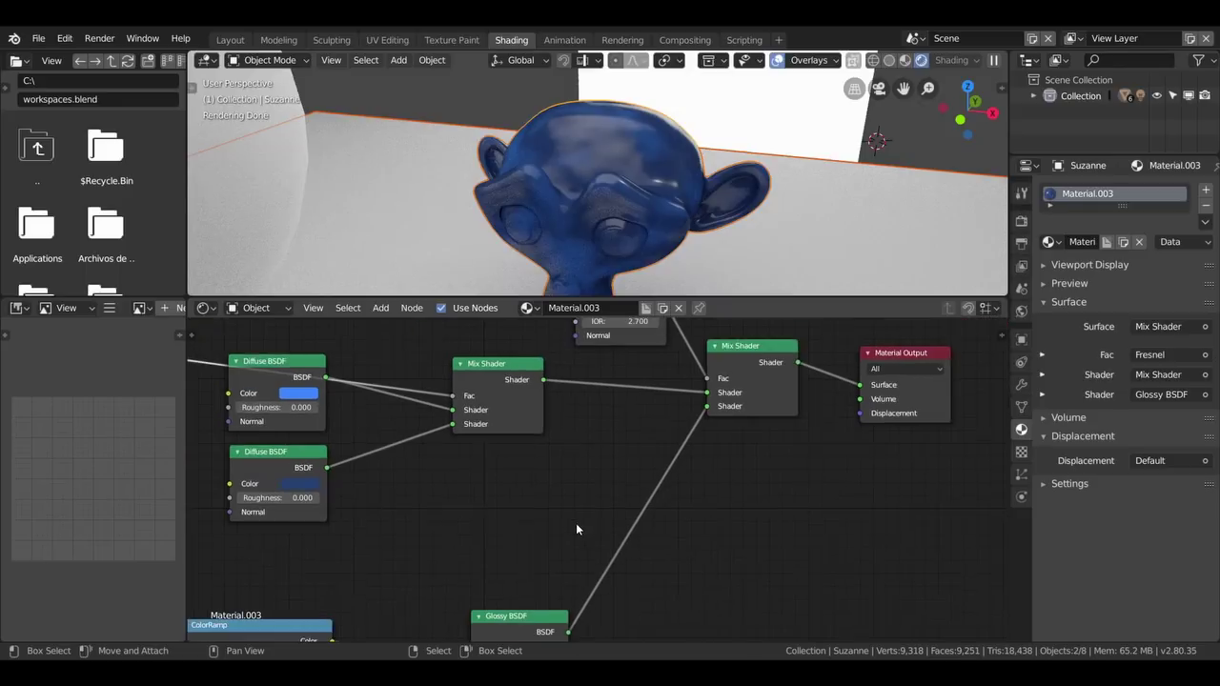
{"action": "middle_click_drag", "start_coordinate": [583, 498], "coordinate": [751, 596]}
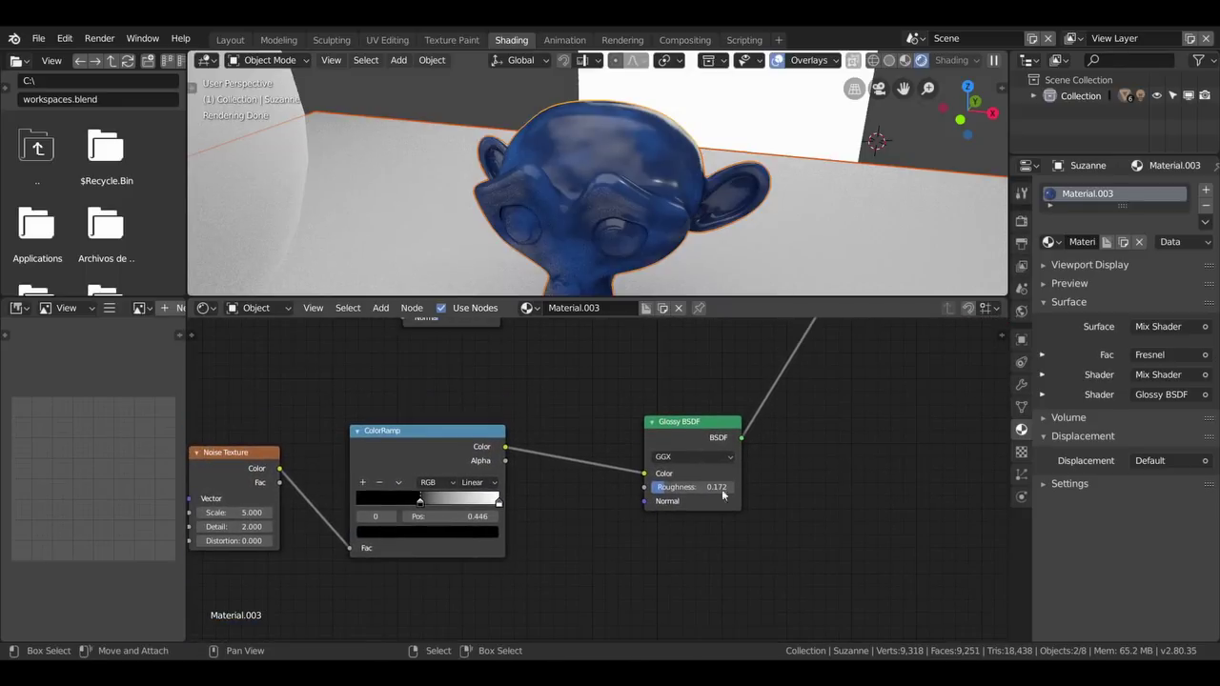
{"action": "scroll", "coordinate": [712, 427], "scroll_direction": "down", "scroll_amount": 3}
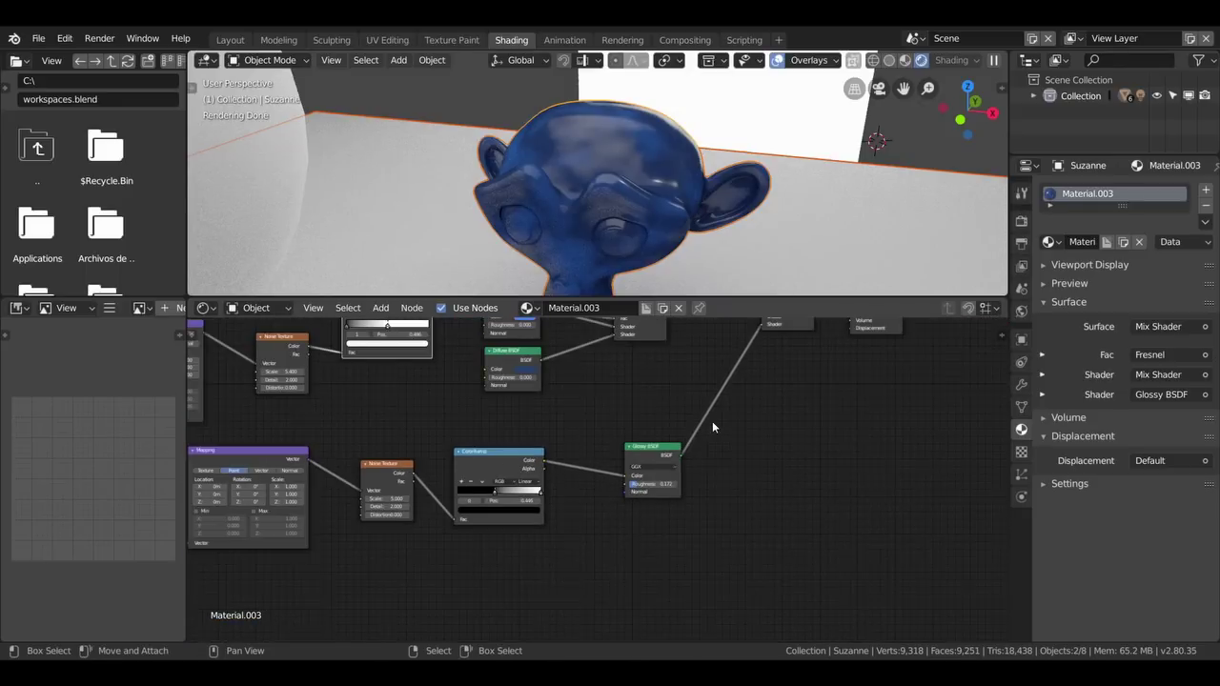
{"action": "scroll", "coordinate": [632, 493], "scroll_direction": "up", "scroll_amount": 1}
{"action": "middle_click_drag", "start_coordinate": [631, 493], "coordinate": [544, 517]}
{"action": "scroll", "coordinate": [537, 523], "scroll_direction": "up", "scroll_amount": 2}
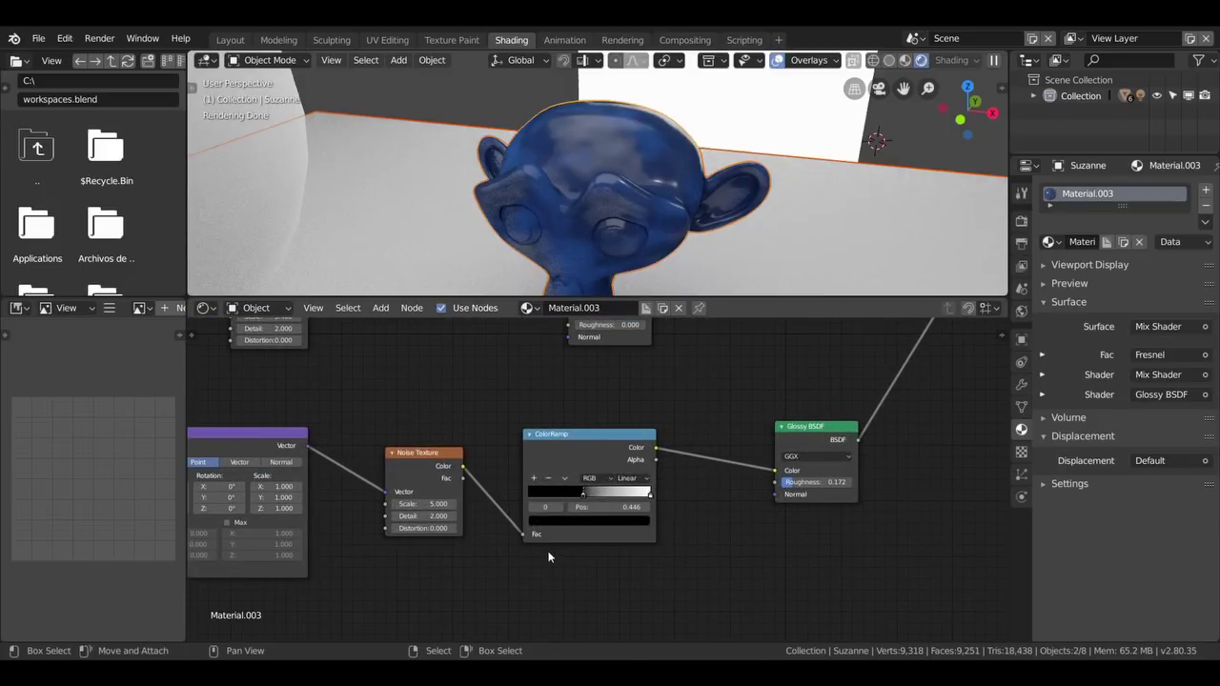
Step: Pan to the Mapping and Texture Coordinate nodes, then back to the Diffuse, Mix Shader and Fresnel nodes
{"action": "middle_click_drag", "start_coordinate": [547, 556], "coordinate": [669, 539]}
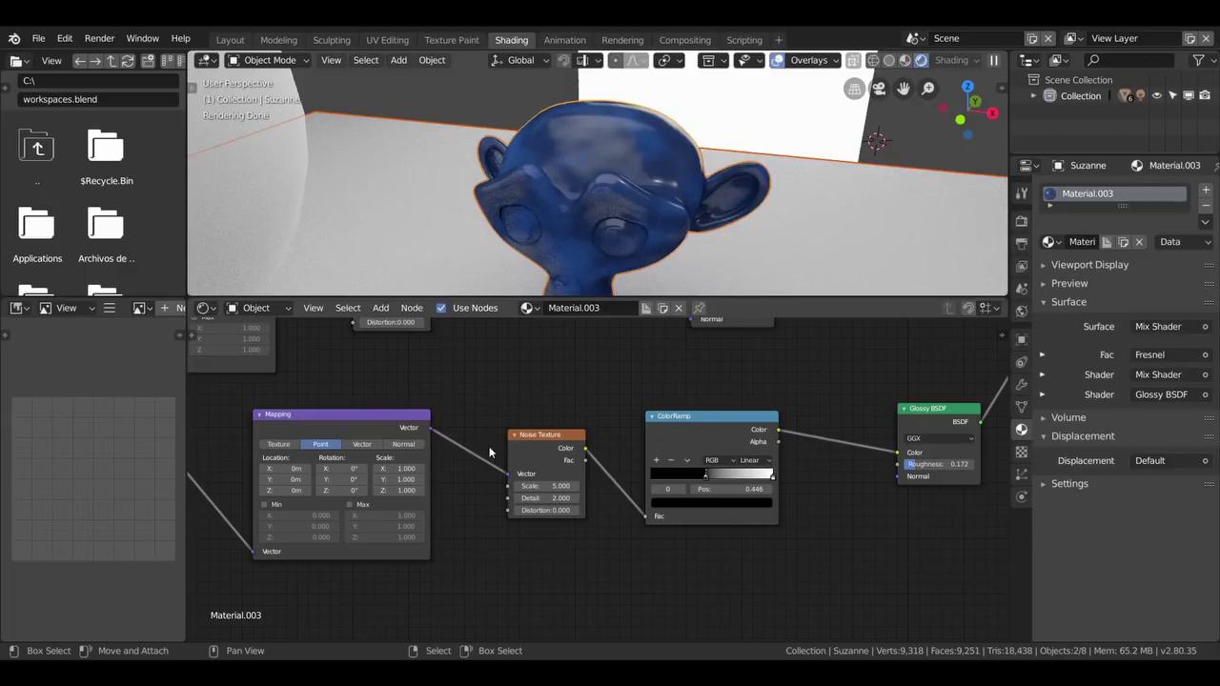
{"action": "middle_click_drag", "start_coordinate": [483, 497], "coordinate": [680, 494]}
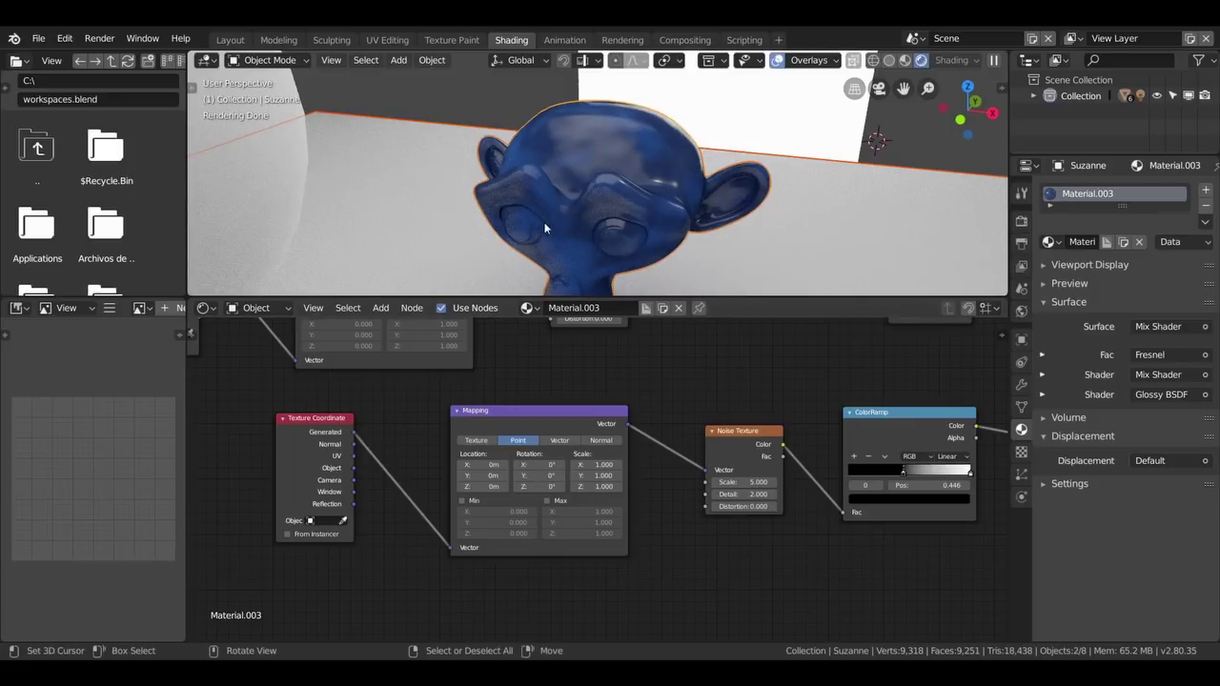
{"action": "middle_click_drag", "start_coordinate": [539, 360], "coordinate": [589, 362]}
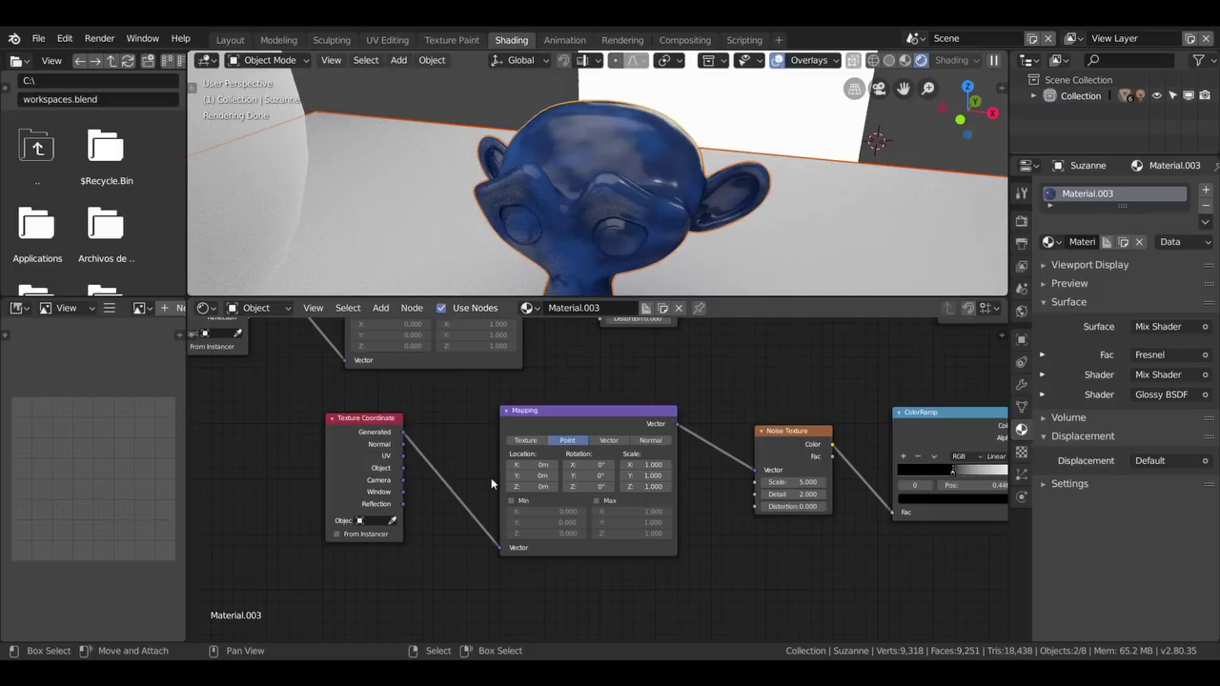
{"action": "scroll", "coordinate": [523, 465], "scroll_direction": "down", "scroll_amount": 1}
{"action": "middle_click_drag", "start_coordinate": [523, 465], "coordinate": [236, 533]}
{"action": "scroll", "coordinate": [733, 477], "scroll_direction": "up", "scroll_amount": 1}
{"action": "scroll", "coordinate": [715, 494], "scroll_direction": "up", "scroll_amount": 1}
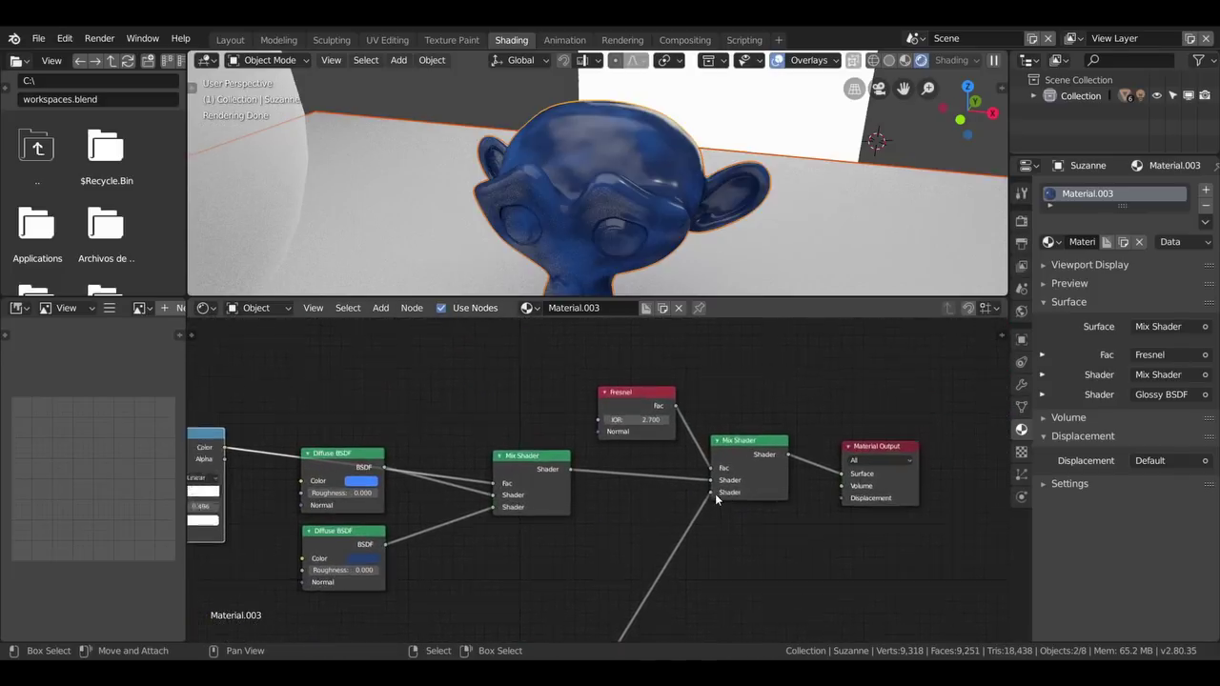
{"action": "scroll", "coordinate": [714, 493], "scroll_direction": "up", "scroll_amount": 1}
{"action": "scroll", "coordinate": [714, 493], "scroll_direction": "up", "scroll_amount": 1}
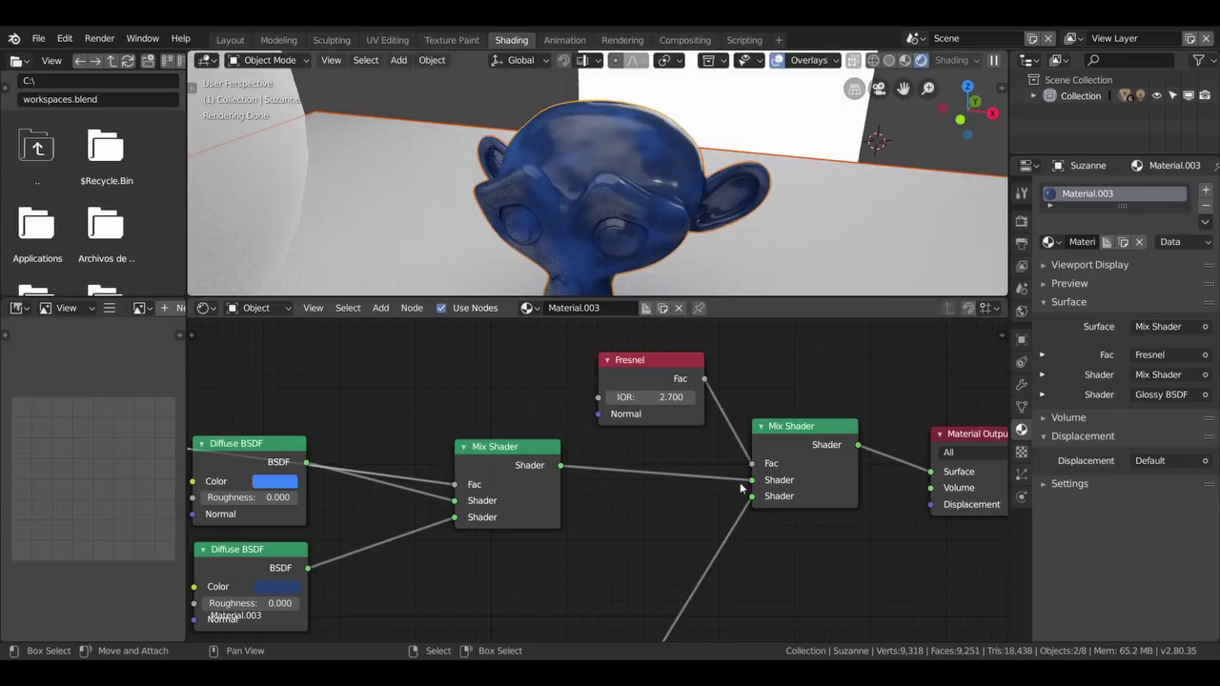
Step: Show the node sidebar, select the upper Diffuse BSDF, and open the lower Diffuse BSDF's colour
{"action": "key", "text": "n"}
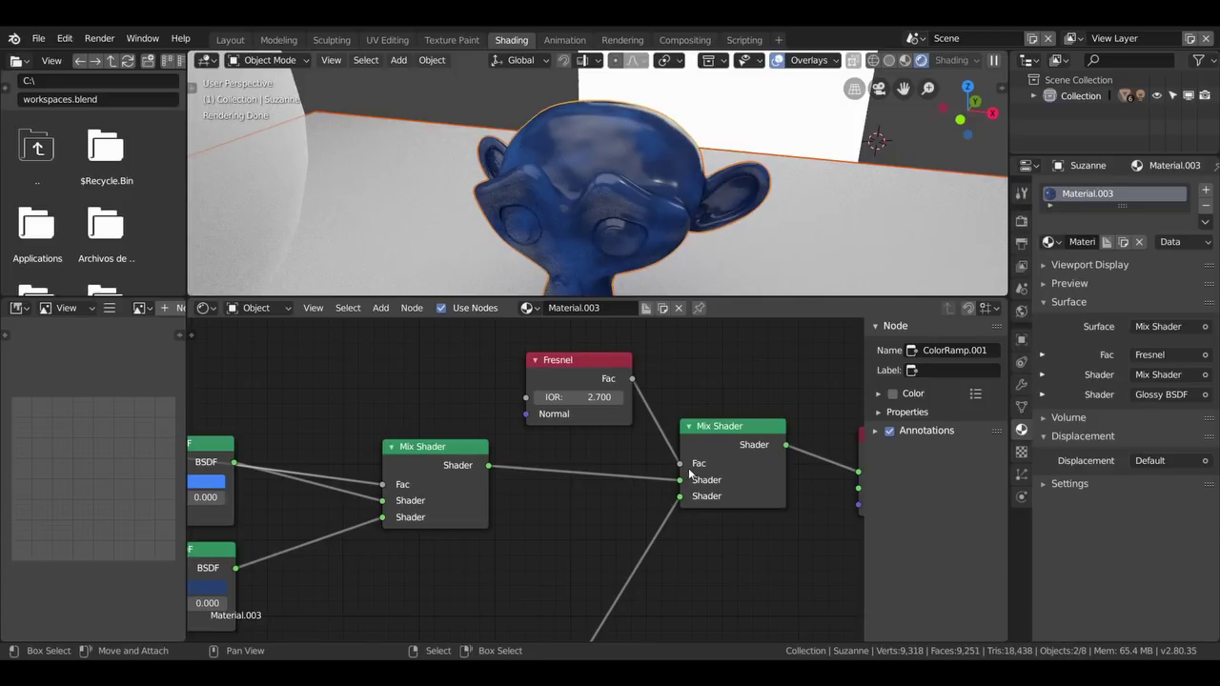
{"action": "middle_click_drag", "start_coordinate": [473, 467], "coordinate": [543, 473]}
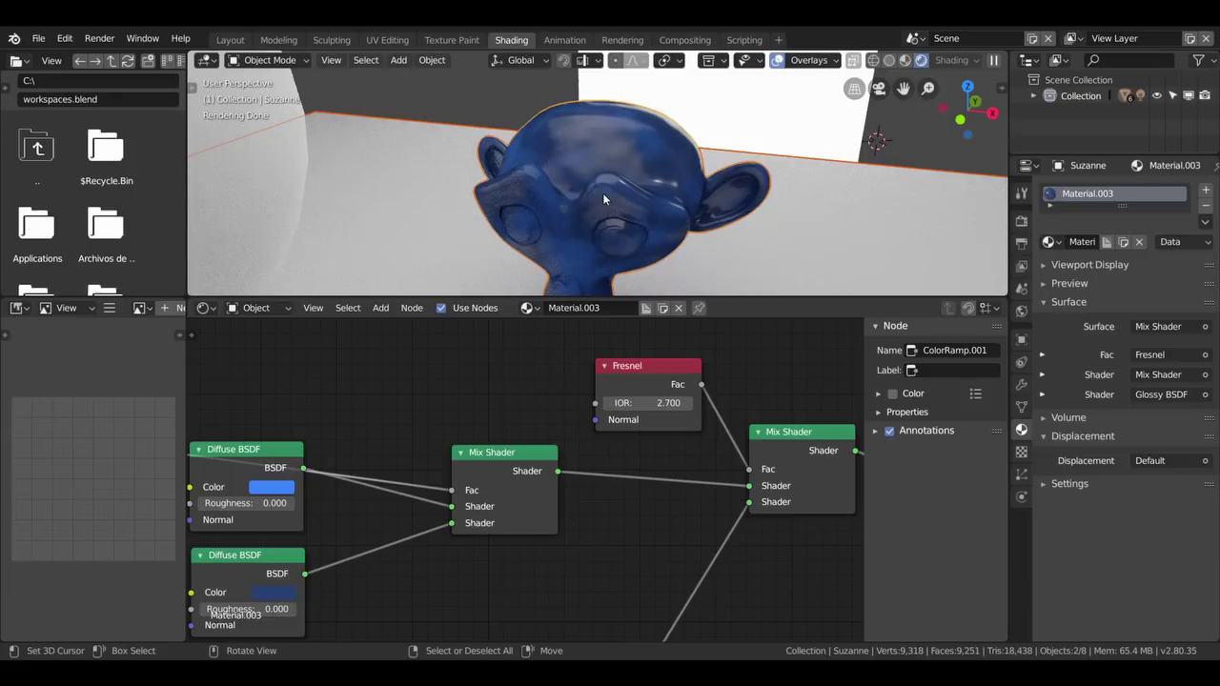
{"action": "scroll", "coordinate": [619, 400], "scroll_direction": "down", "scroll_amount": 2}
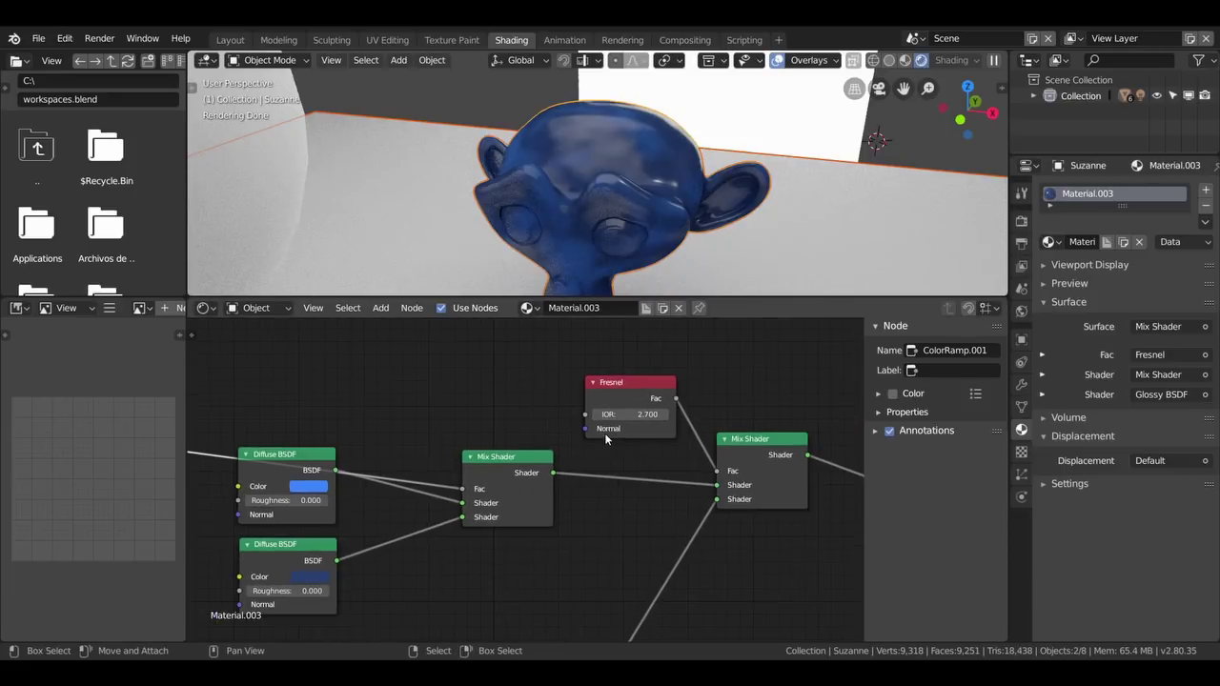
{"action": "middle_click_drag", "start_coordinate": [605, 433], "coordinate": [741, 455]}
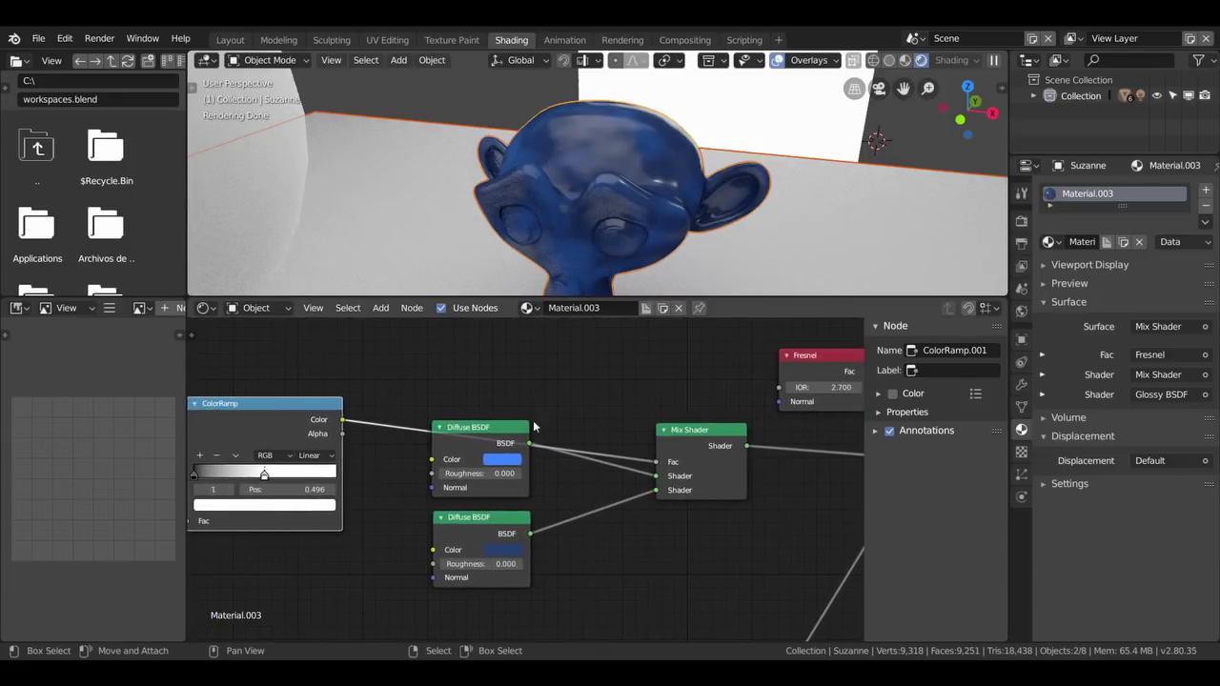
{"action": "left_click_drag", "start_coordinate": [501, 429], "coordinate": [499, 410]}
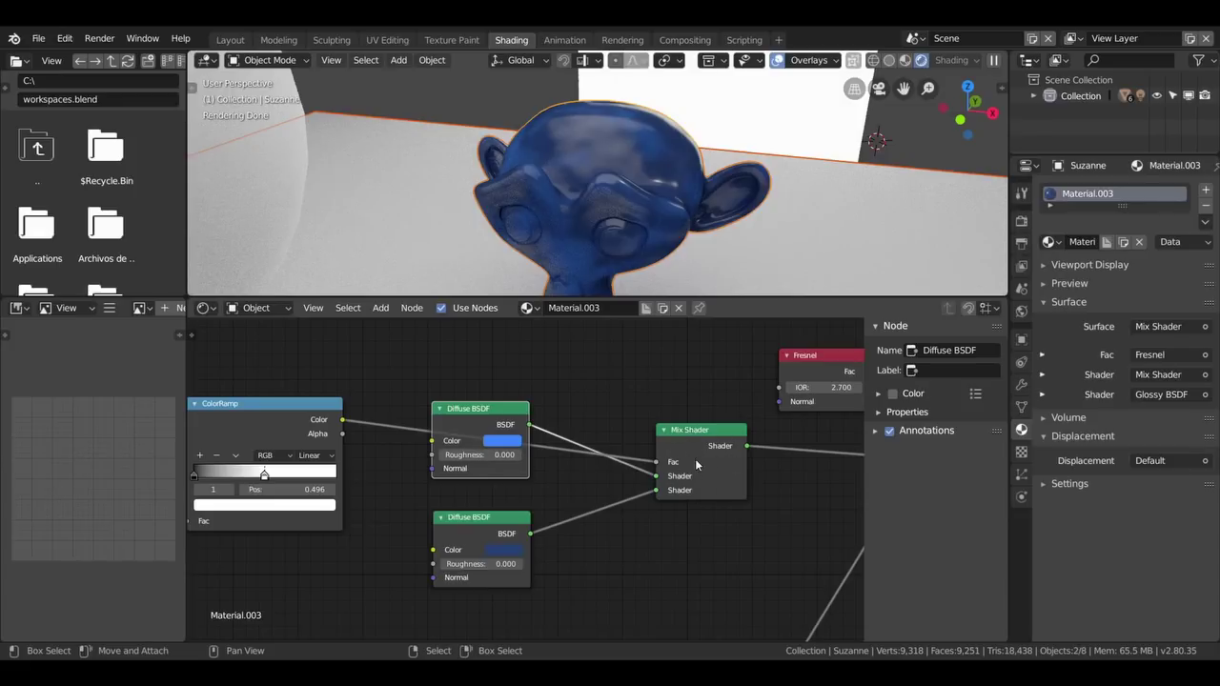
{"action": "middle_click_drag", "start_coordinate": [481, 411], "coordinate": [537, 411]}
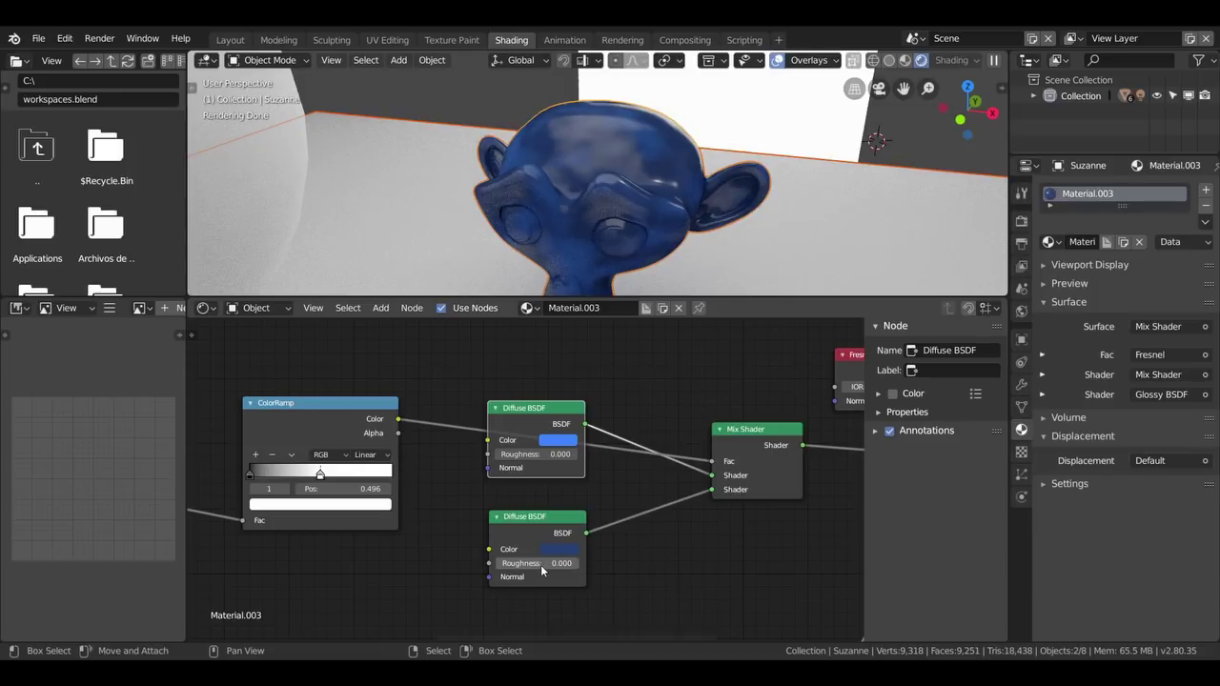
{"action": "left_click", "coordinate": [570, 550]}
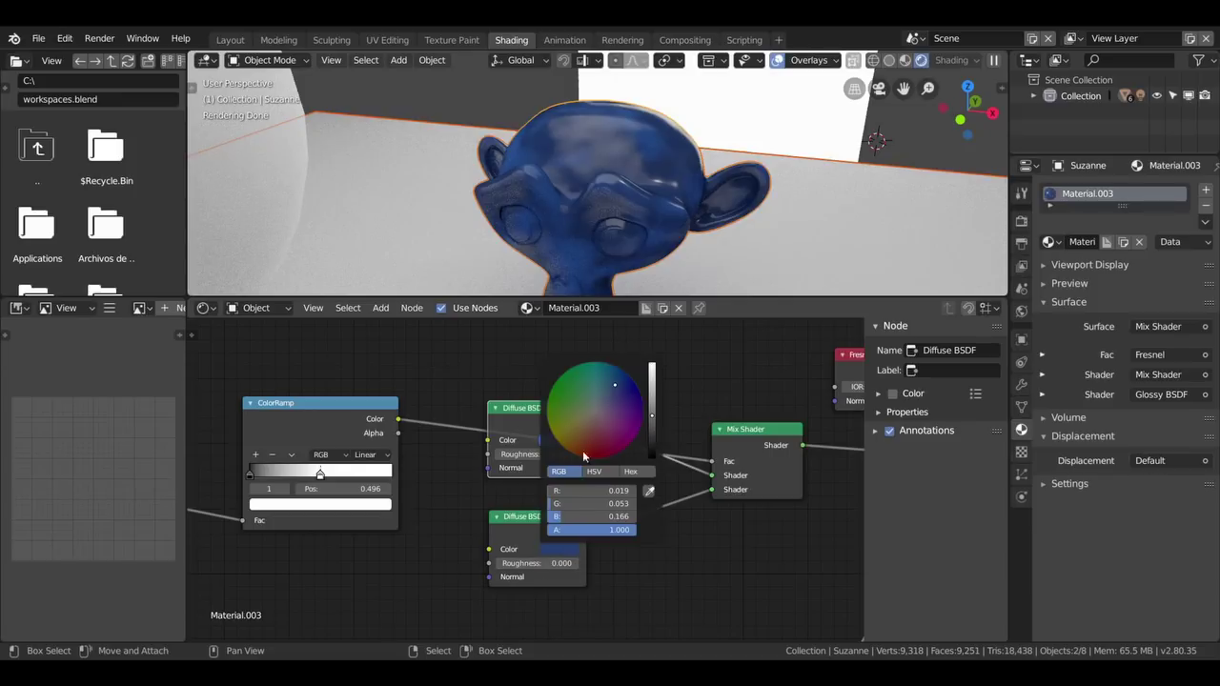
Step: Colour the lower Diffuse BSDF olive and the upper Diffuse BSDF bright green
{"action": "left_click", "coordinate": [566, 439]}
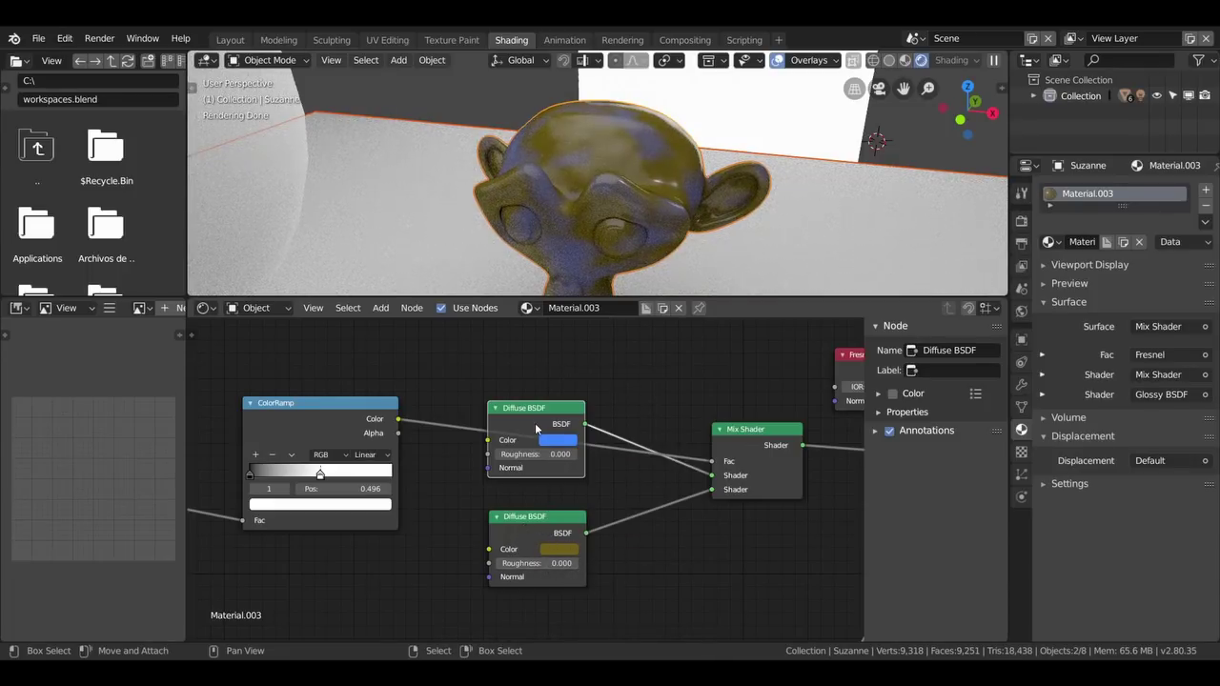
{"action": "left_click", "coordinate": [559, 441]}
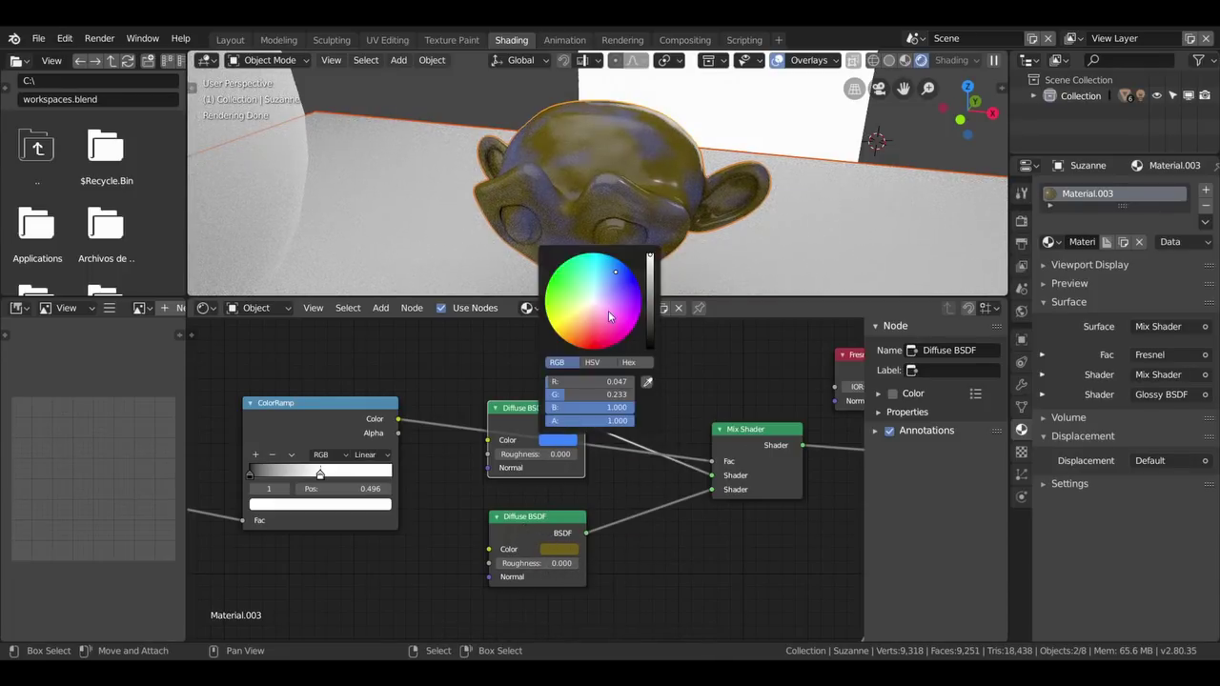
{"action": "left_click", "coordinate": [562, 290]}
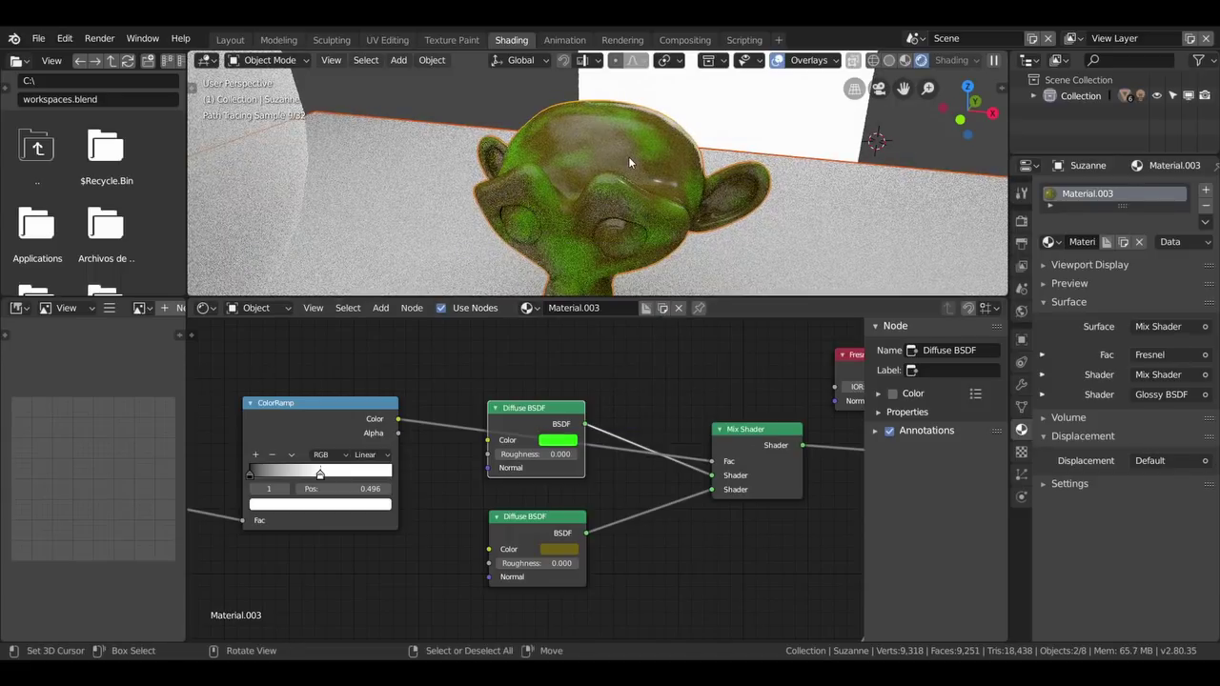
{"action": "middle_click_drag", "start_coordinate": [426, 456], "coordinate": [598, 471]}
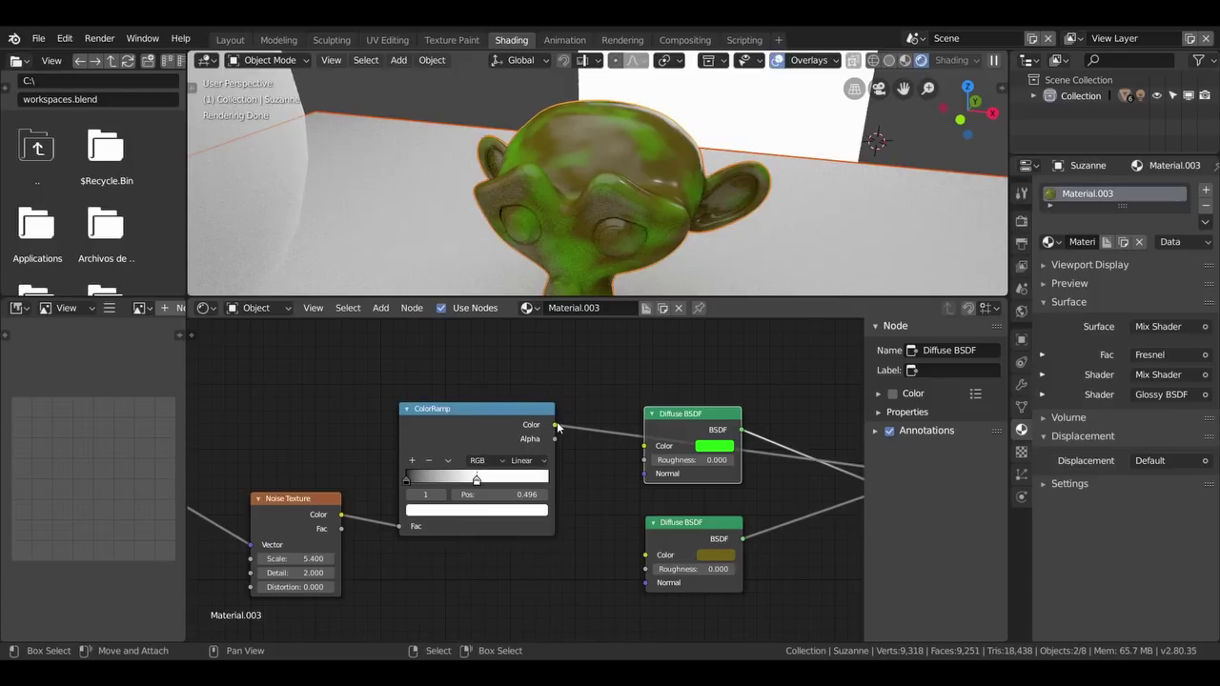
Step: Pan left to the Mapping and Texture Coordinate nodes, then zoom out to frame the entire tree
{"action": "middle_click_drag", "start_coordinate": [407, 484], "coordinate": [534, 484]}
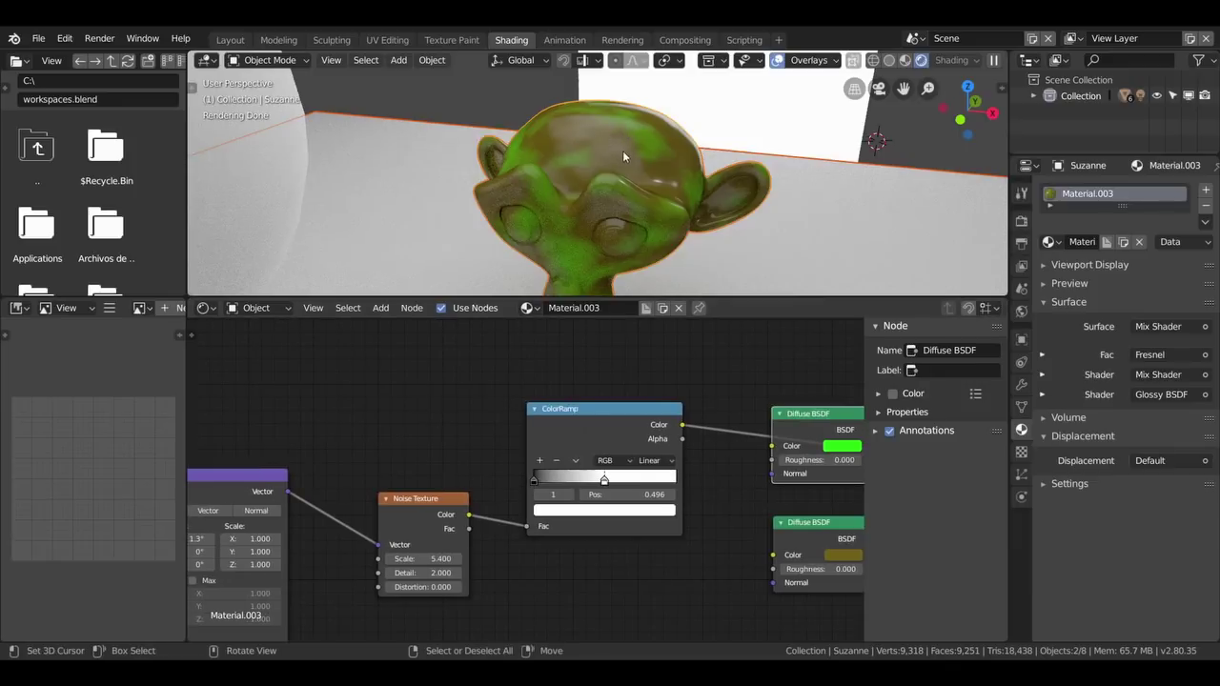
{"action": "middle_click_drag", "start_coordinate": [428, 555], "coordinate": [564, 464]}
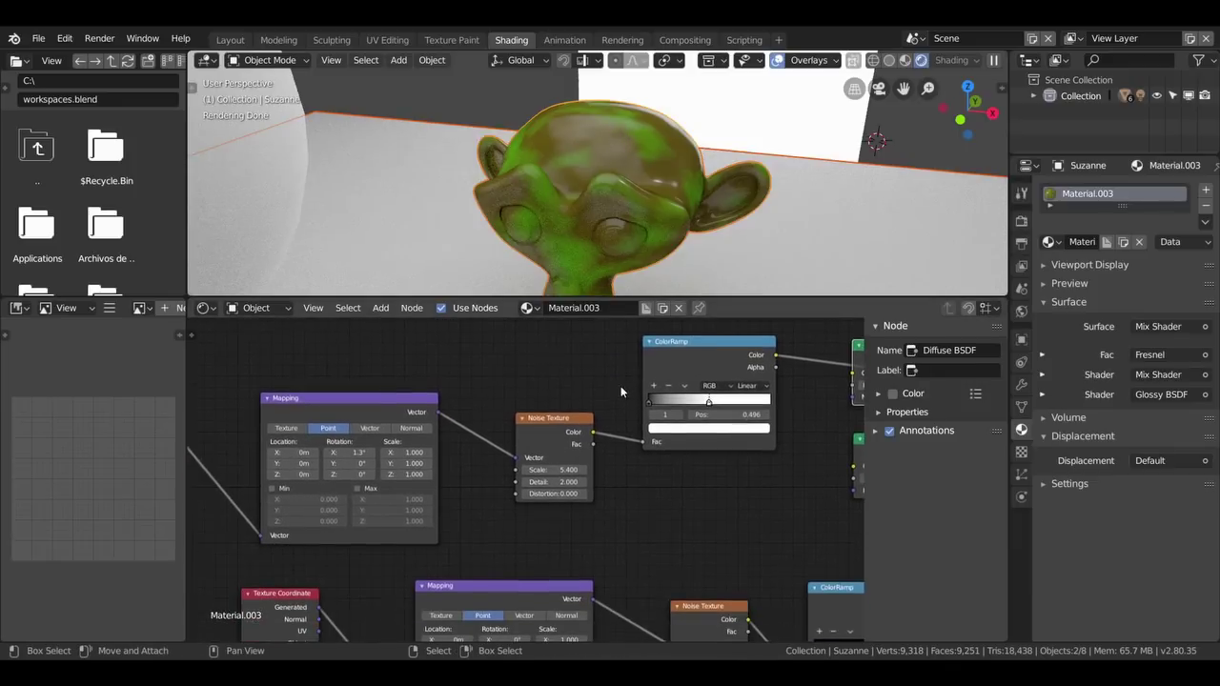
{"action": "scroll", "coordinate": [563, 464], "scroll_direction": "up", "scroll_amount": 1}
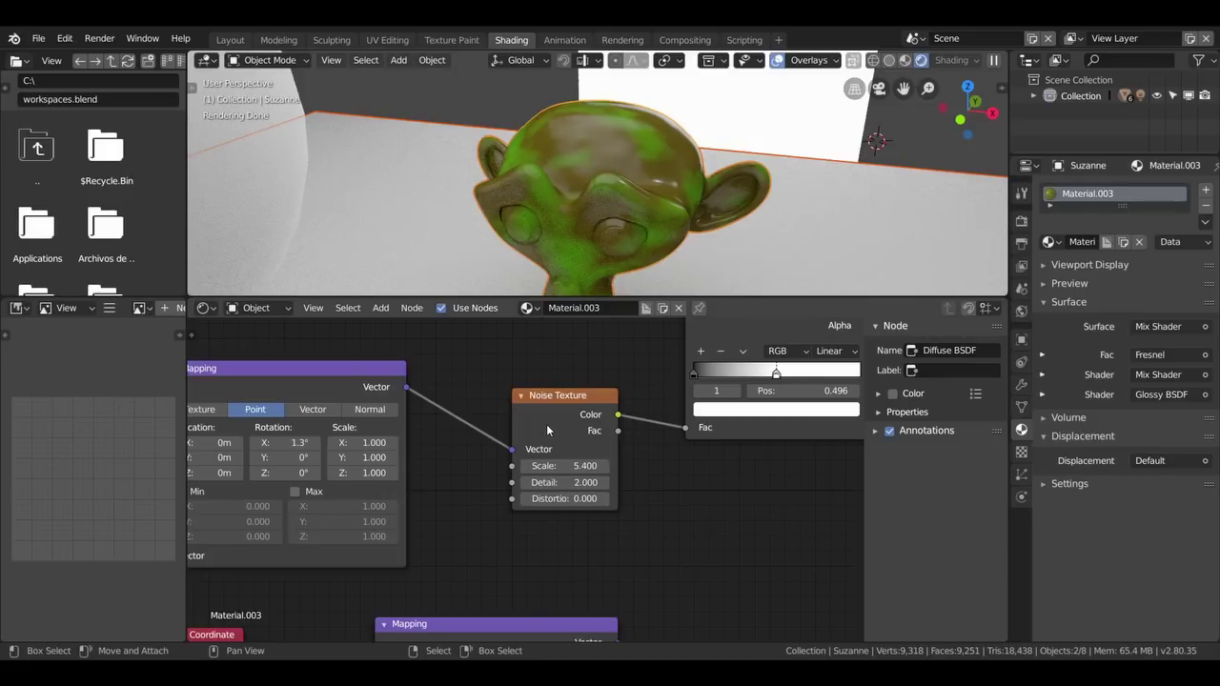
{"action": "middle_click_drag", "start_coordinate": [450, 455], "coordinate": [641, 467]}
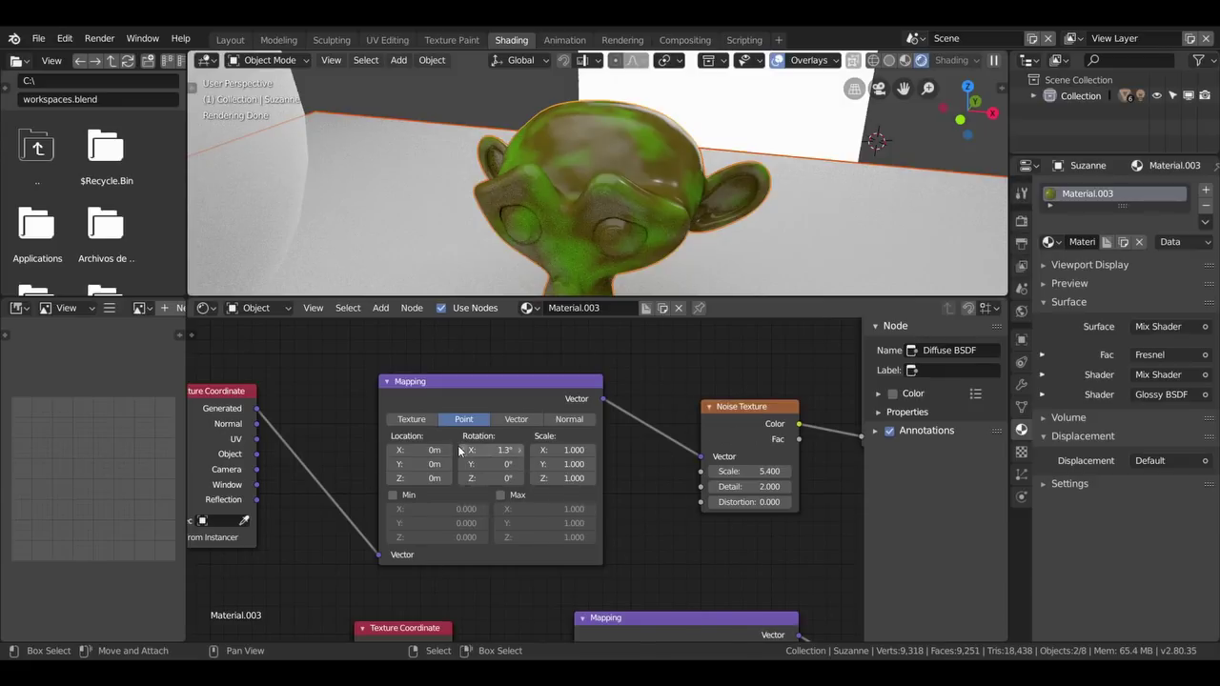
{"action": "middle_click_drag", "start_coordinate": [457, 445], "coordinate": [569, 452]}
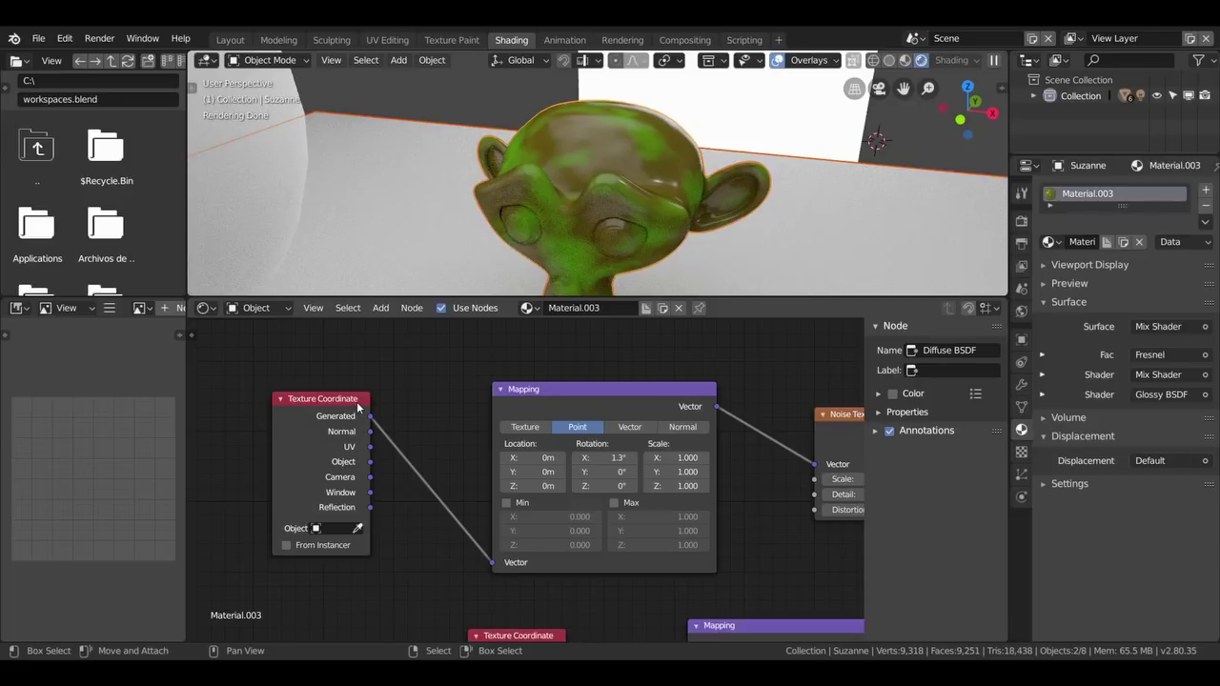
{"action": "scroll", "coordinate": [587, 458], "scroll_direction": "down", "scroll_amount": 2}
{"action": "scroll", "coordinate": [605, 467], "scroll_direction": "down", "scroll_amount": 2}
{"action": "scroll", "coordinate": [621, 473], "scroll_direction": "down", "scroll_amount": 2}
{"action": "middle_click_drag", "start_coordinate": [622, 474], "coordinate": [413, 450]}
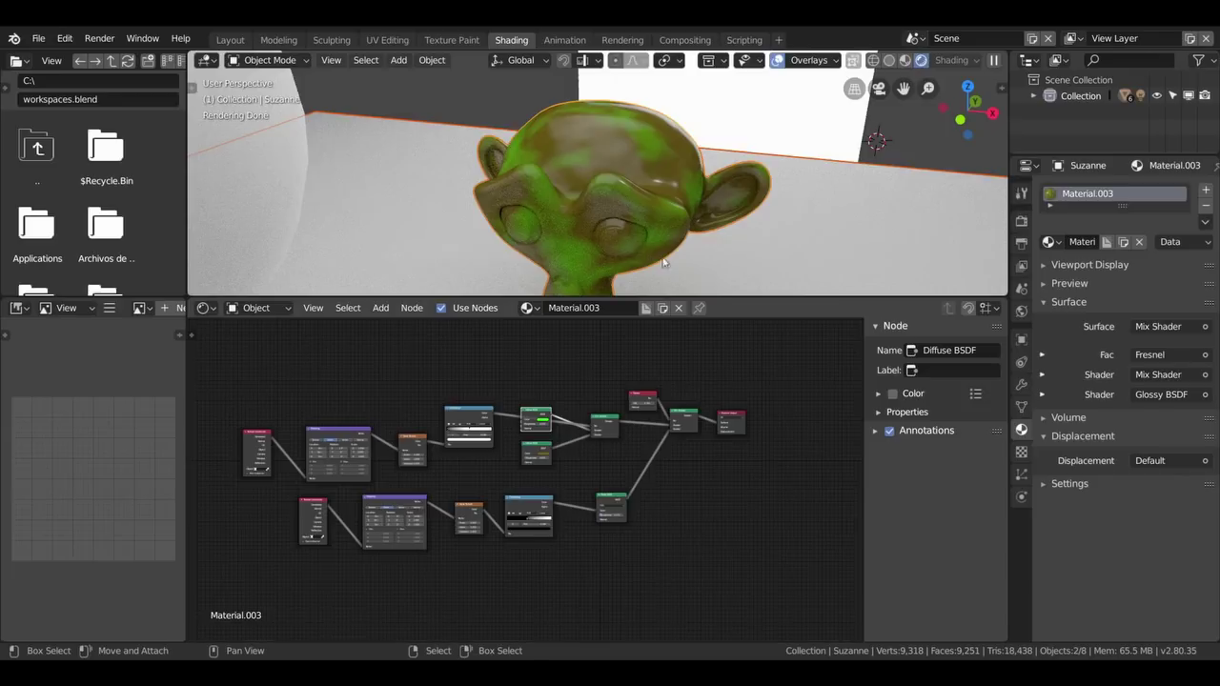
Step: Orbit Suzanne to a side view, rezoom the node editor, and begin box-selecting the upper branch
{"action": "middle_click_drag", "start_coordinate": [609, 170], "coordinate": [568, 176]}
{"action": "mouse_move", "coordinate": [631, 432]}
{"action": "middle_mouse_down"}
{"action": "mouse_move", "coordinate": [726, 359]}
{"action": "mouse_move", "coordinate": [697, 403]}
{"action": "middle_mouse_up"}
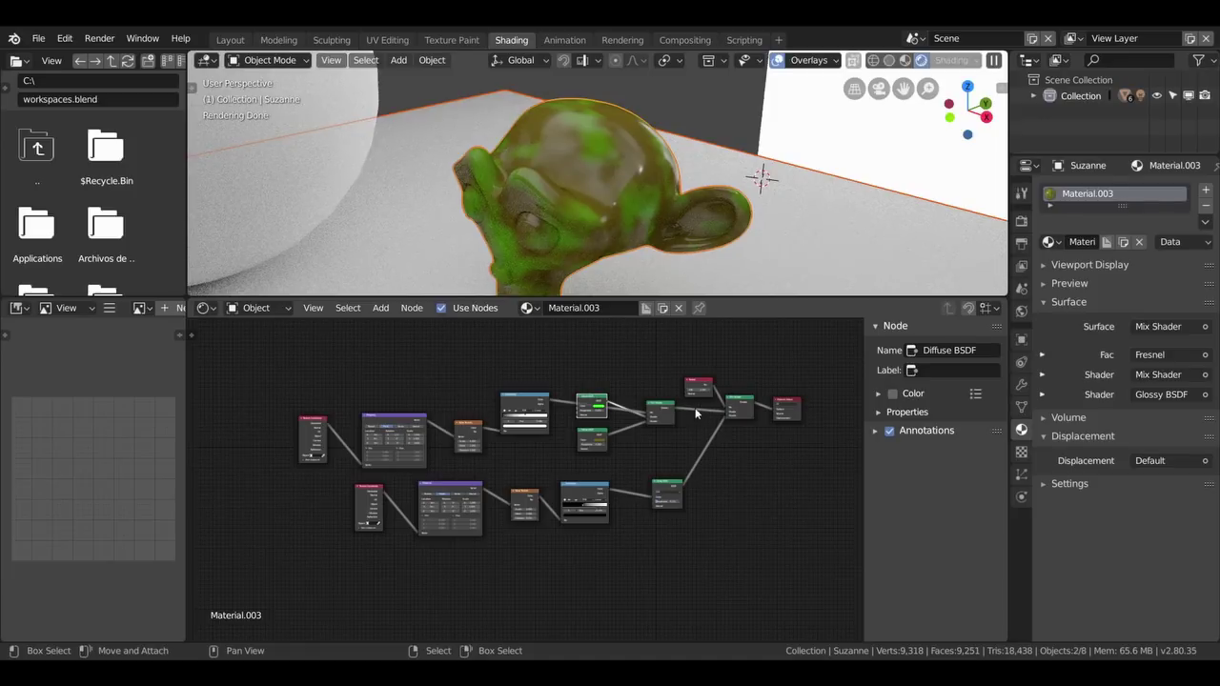
{"action": "scroll", "coordinate": [691, 417], "scroll_direction": "up", "scroll_amount": 1}
{"action": "scroll", "coordinate": [686, 417], "scroll_direction": "up", "scroll_amount": 1}
{"action": "scroll", "coordinate": [686, 419], "scroll_direction": "up", "scroll_amount": 2}
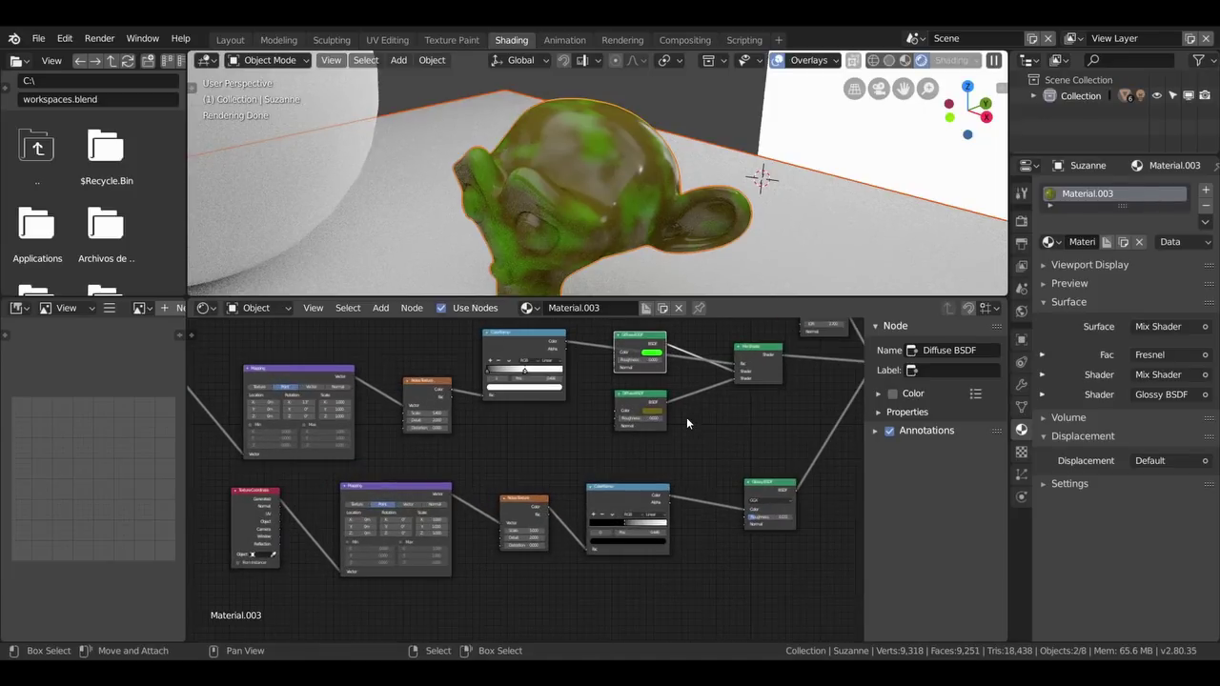
{"action": "scroll", "coordinate": [686, 419], "scroll_direction": "down", "scroll_amount": 2}
{"action": "scroll", "coordinate": [686, 420], "scroll_direction": "down", "scroll_amount": 1}
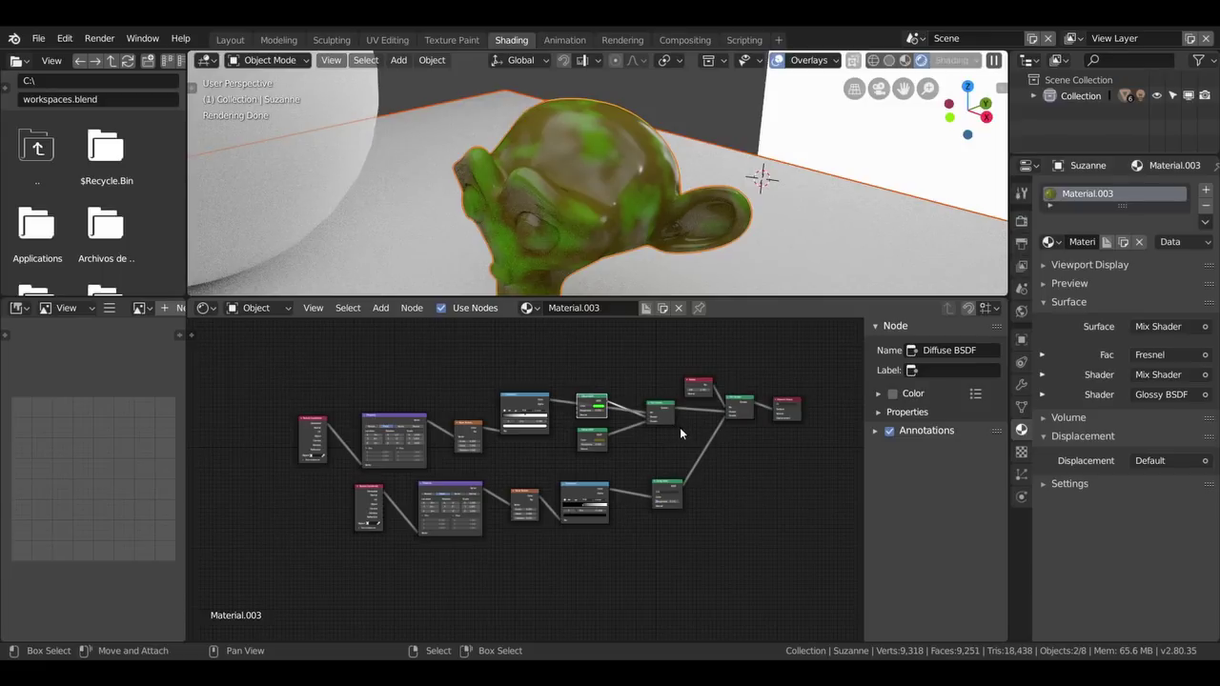
{"action": "left_click_drag", "start_coordinate": [672, 434], "coordinate": [297, 389]}
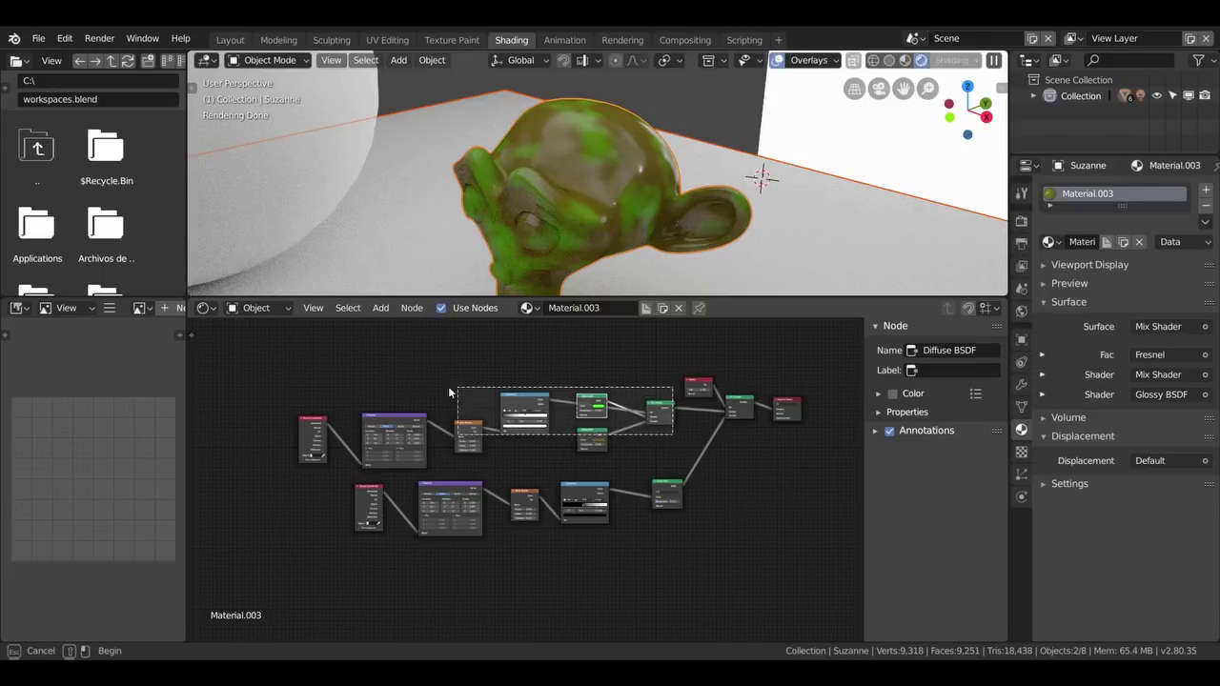
Step: Duplicate the selected upper branch and place the copy above the existing branches
{"action": "left_click_drag", "start_coordinate": [297, 389], "coordinate": [290, 392]}
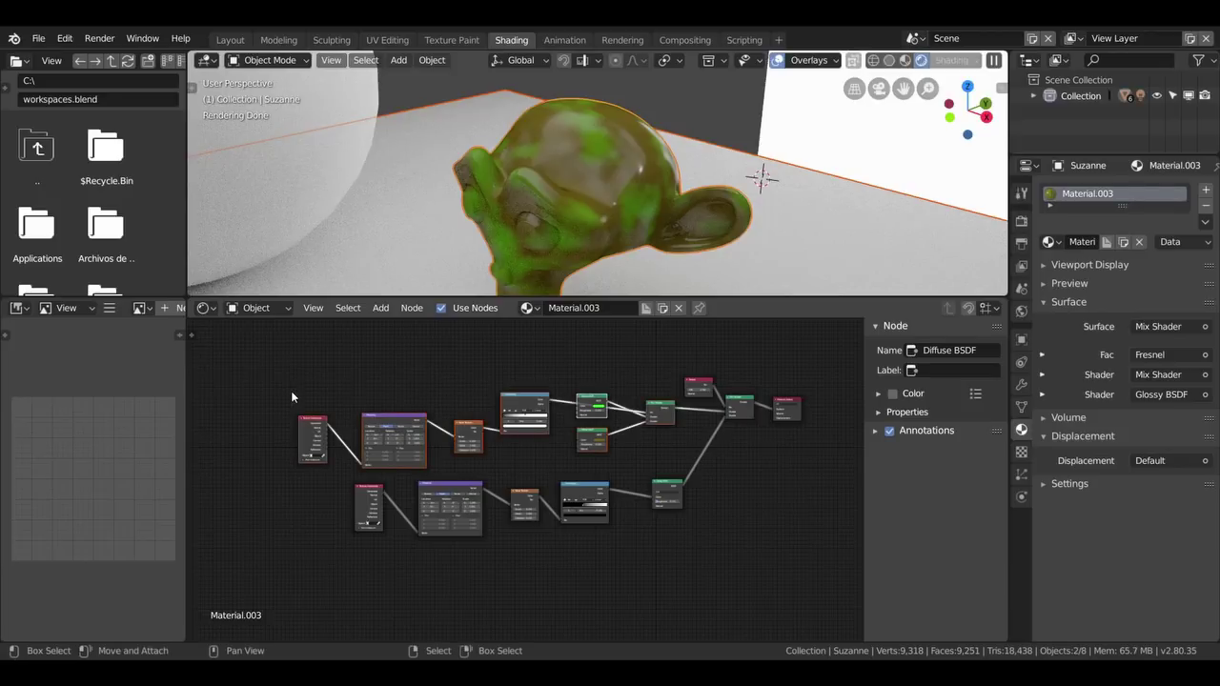
{"action": "key", "text": "shift+d"}
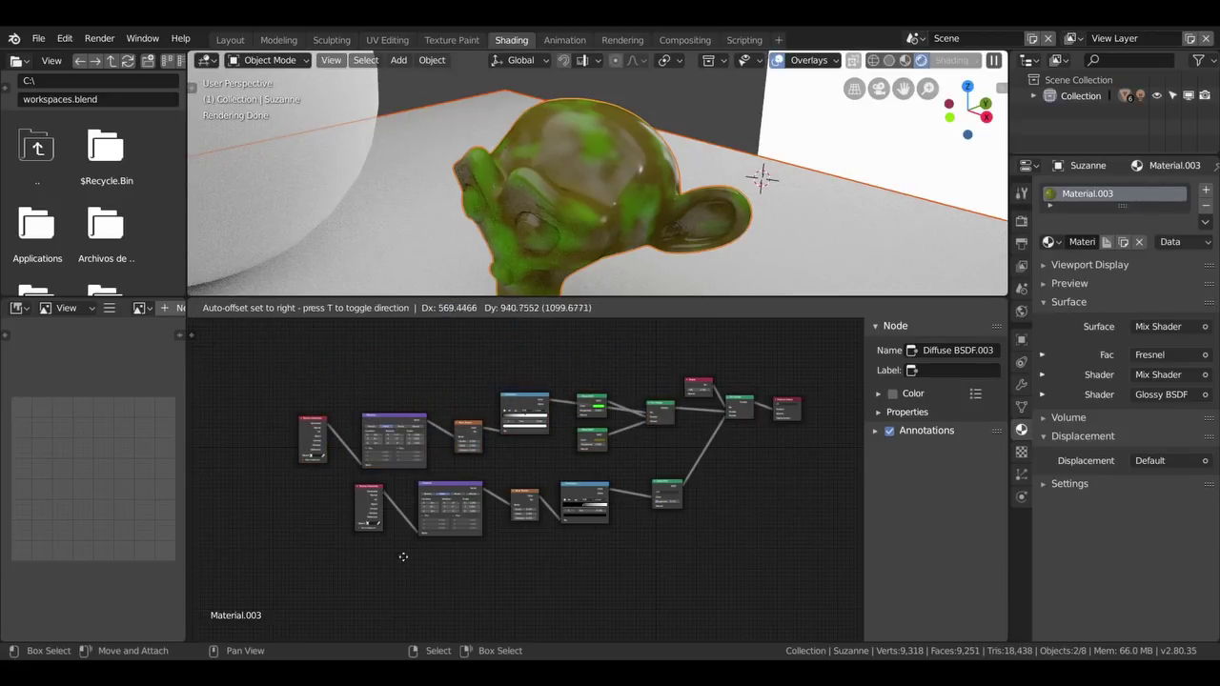
{"action": "key", "text": "x"}
{"action": "left_click_drag", "start_coordinate": [547, 533], "coordinate": [313, 330]}
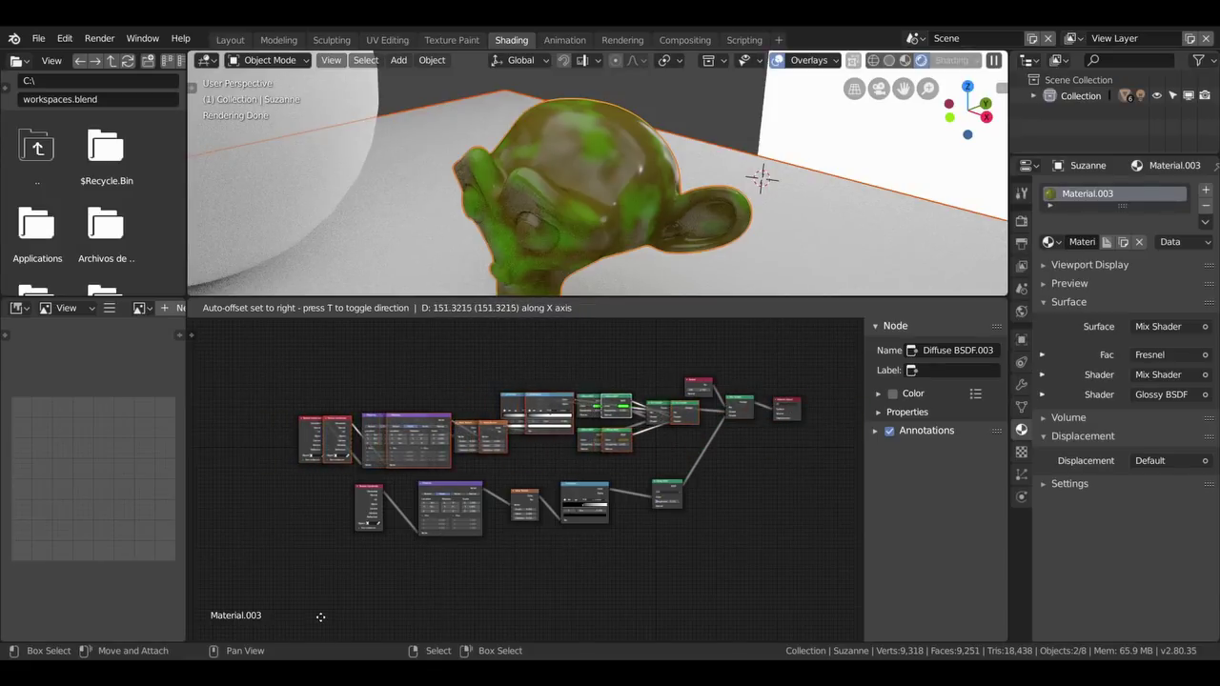
{"action": "left_click_drag", "start_coordinate": [313, 330], "coordinate": [335, 631]}
{"action": "key", "text": "g"}
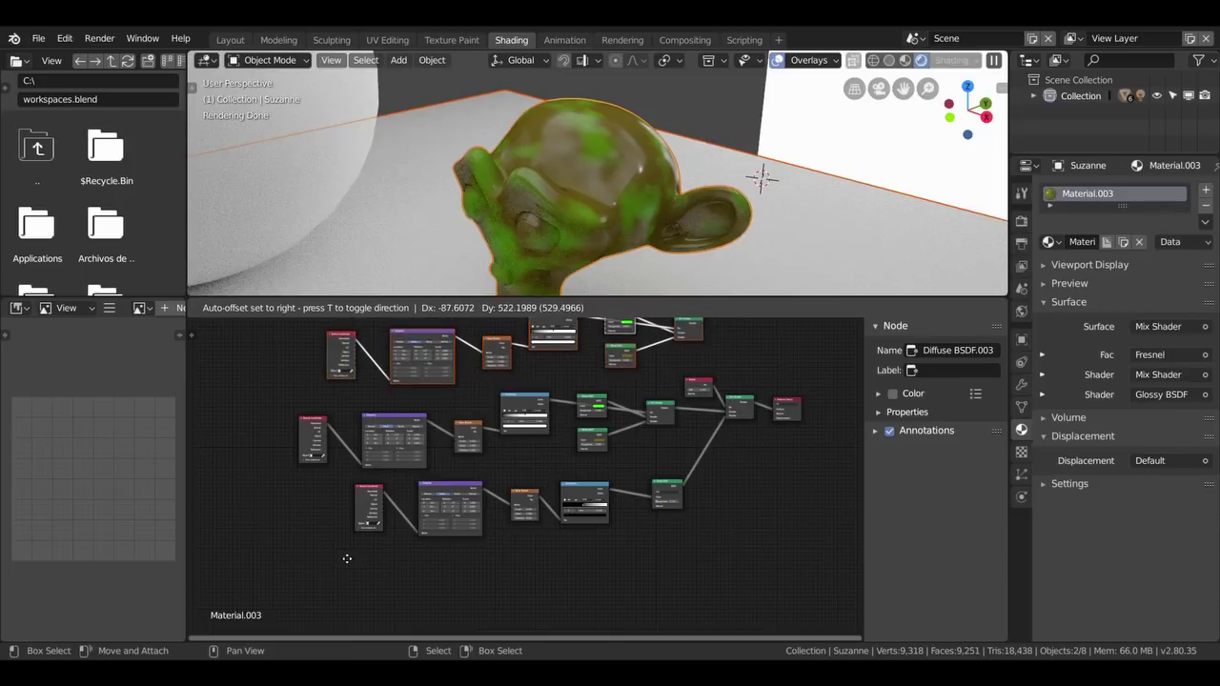
{"action": "left_click", "coordinate": [350, 557]}
Step: Shift the new top branch's nodes left and reframe the whole tree
{"action": "scroll", "coordinate": [575, 457], "scroll_direction": "down", "scroll_amount": 1}
{"action": "scroll", "coordinate": [575, 457], "scroll_direction": "up", "scroll_amount": 1}
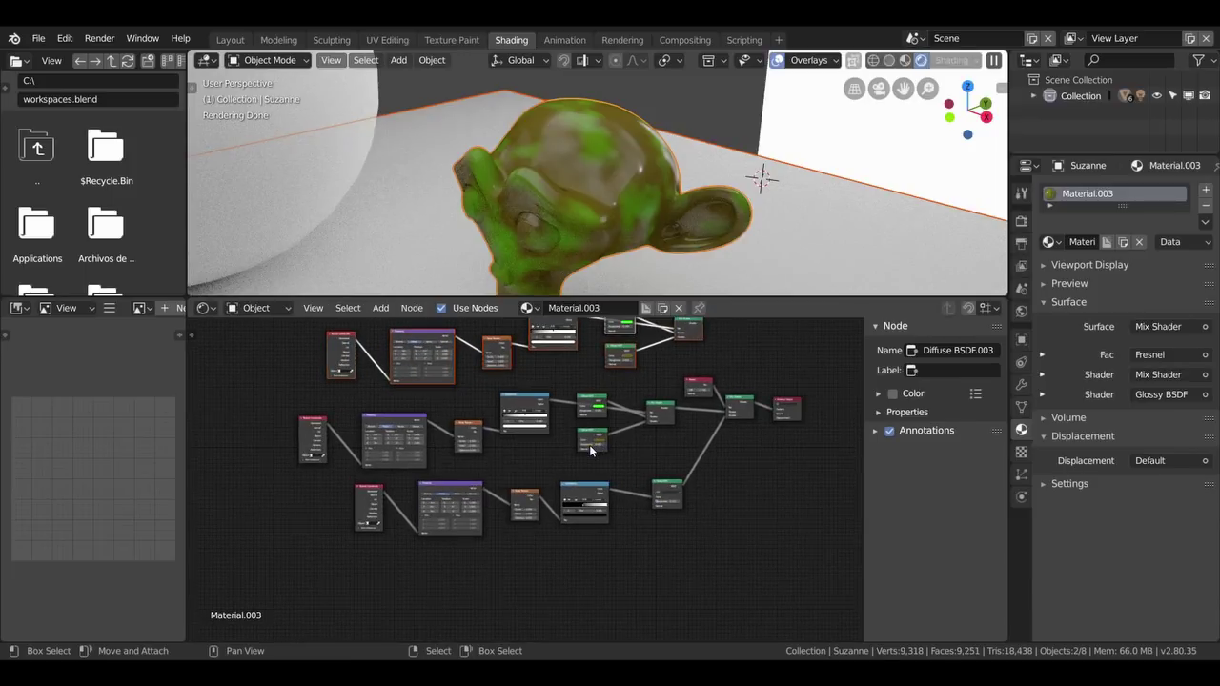
{"action": "scroll", "coordinate": [575, 457], "scroll_direction": "up", "scroll_amount": 2}
{"action": "scroll", "coordinate": [591, 477], "scroll_direction": "up", "scroll_amount": 1}
{"action": "mouse_move", "coordinate": [629, 495]}
{"action": "middle_mouse_down"}
{"action": "mouse_move", "coordinate": [668, 527]}
{"action": "mouse_move", "coordinate": [653, 513]}
{"action": "middle_mouse_up"}
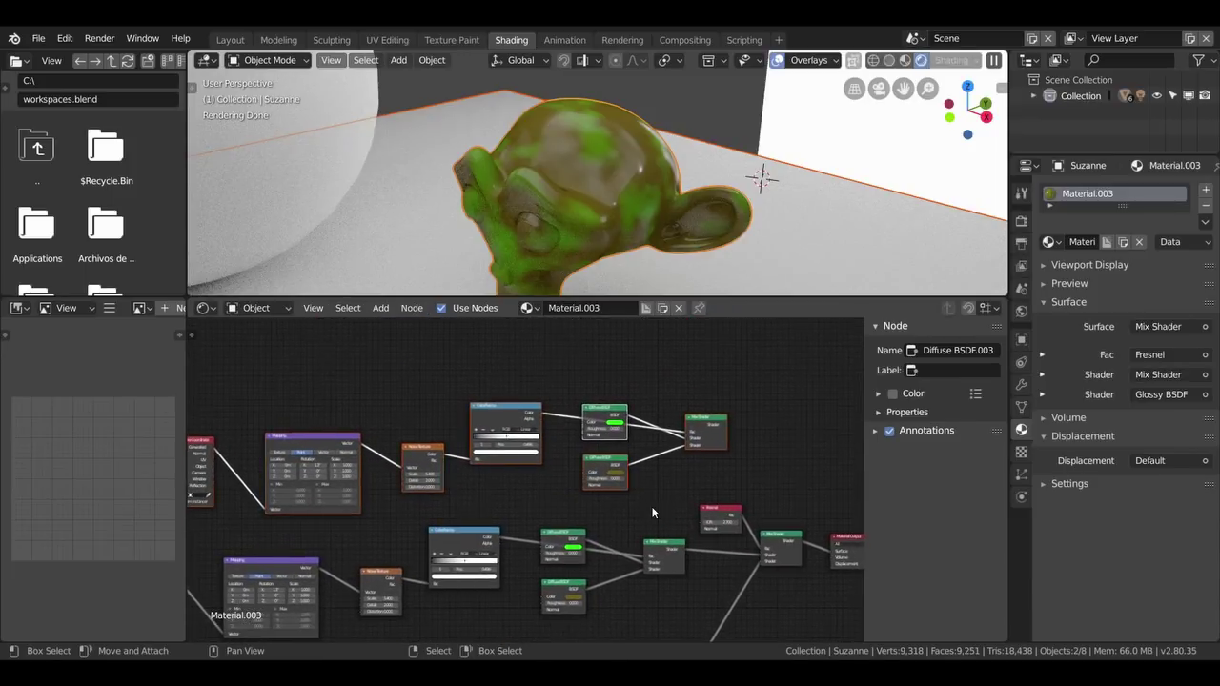
{"action": "key", "text": "g"}
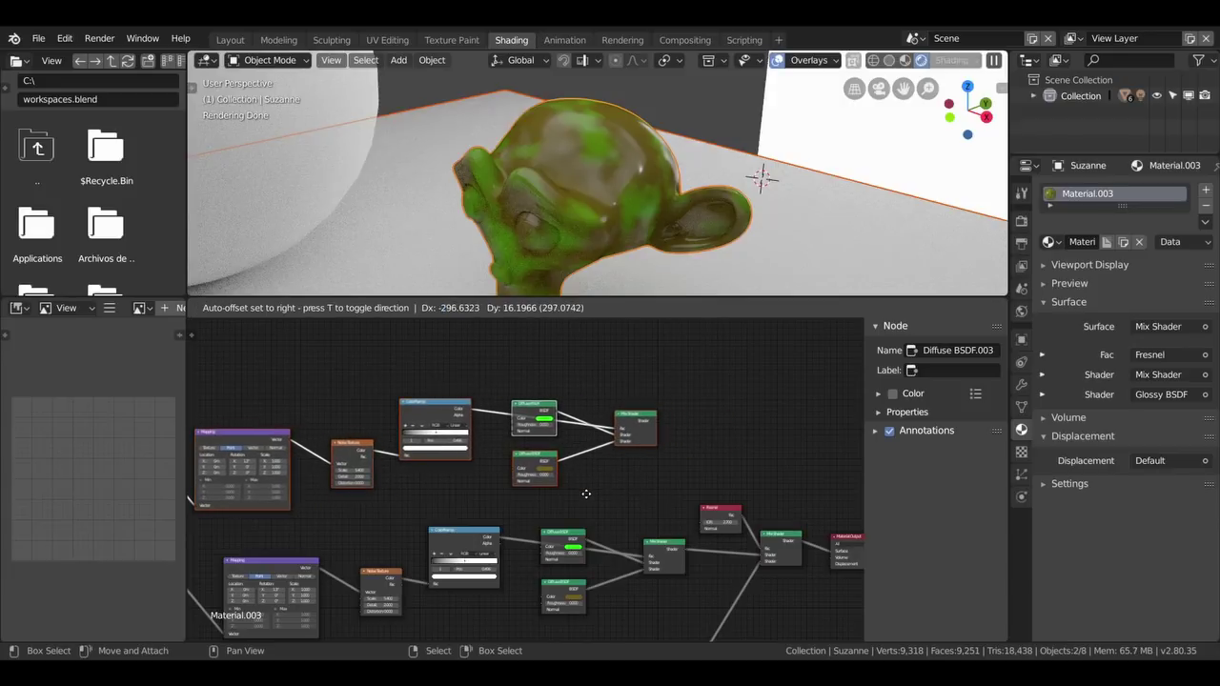
{"action": "left_click", "coordinate": [560, 494]}
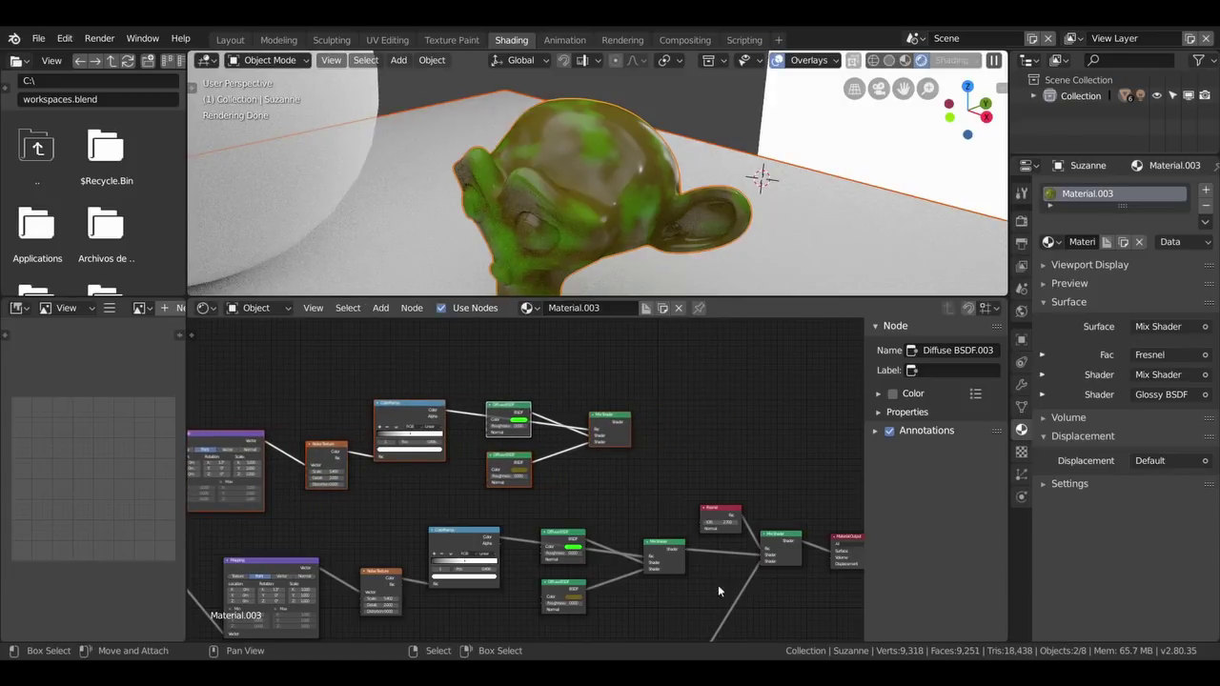
{"action": "scroll", "coordinate": [733, 596], "scroll_direction": "up", "scroll_amount": 2}
{"action": "middle_click_drag", "start_coordinate": [726, 594], "coordinate": [706, 519]}
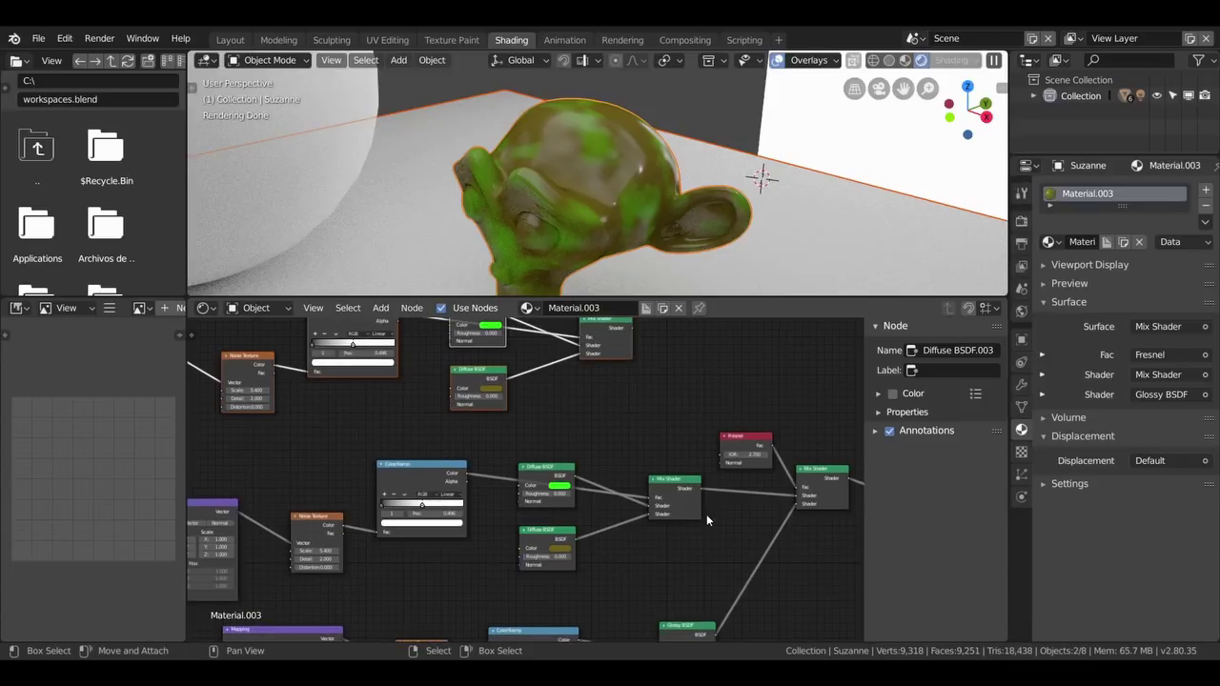
{"action": "scroll", "coordinate": [706, 519], "scroll_direction": "down", "scroll_amount": 2}
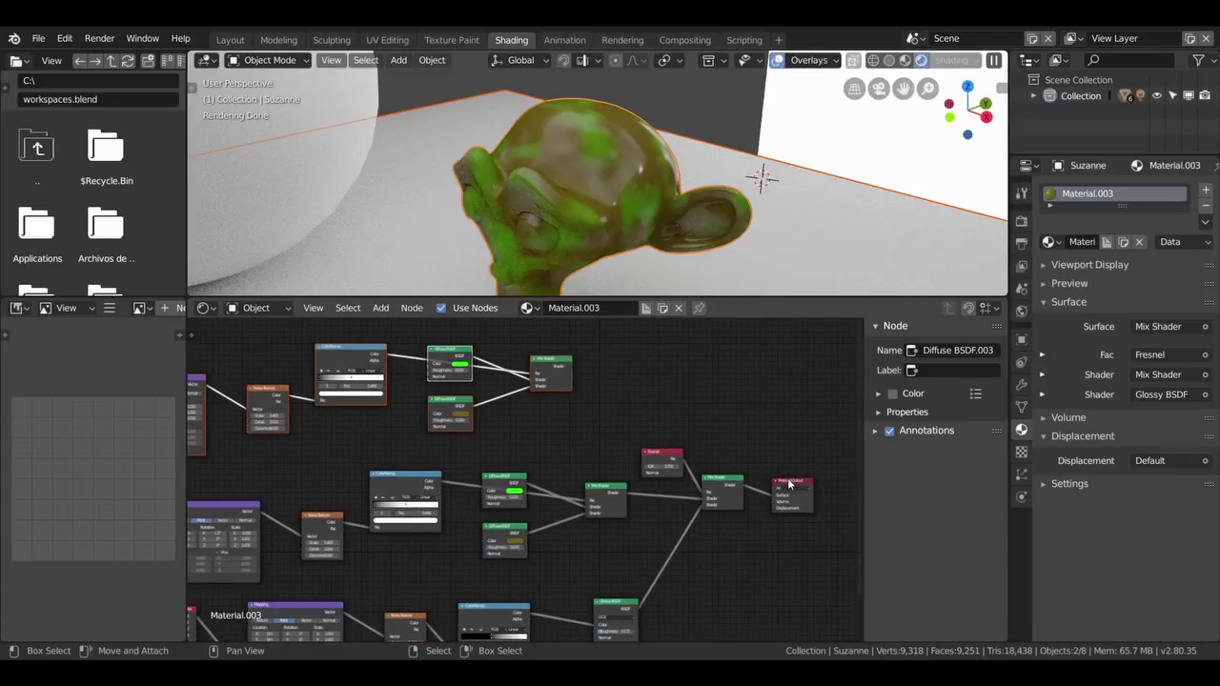
Step: Move Material Output, the final Mix Shader and Fresnel right, and nudge the middle Mix Shader left
{"action": "left_click_drag", "start_coordinate": [788, 484], "coordinate": [822, 456]}
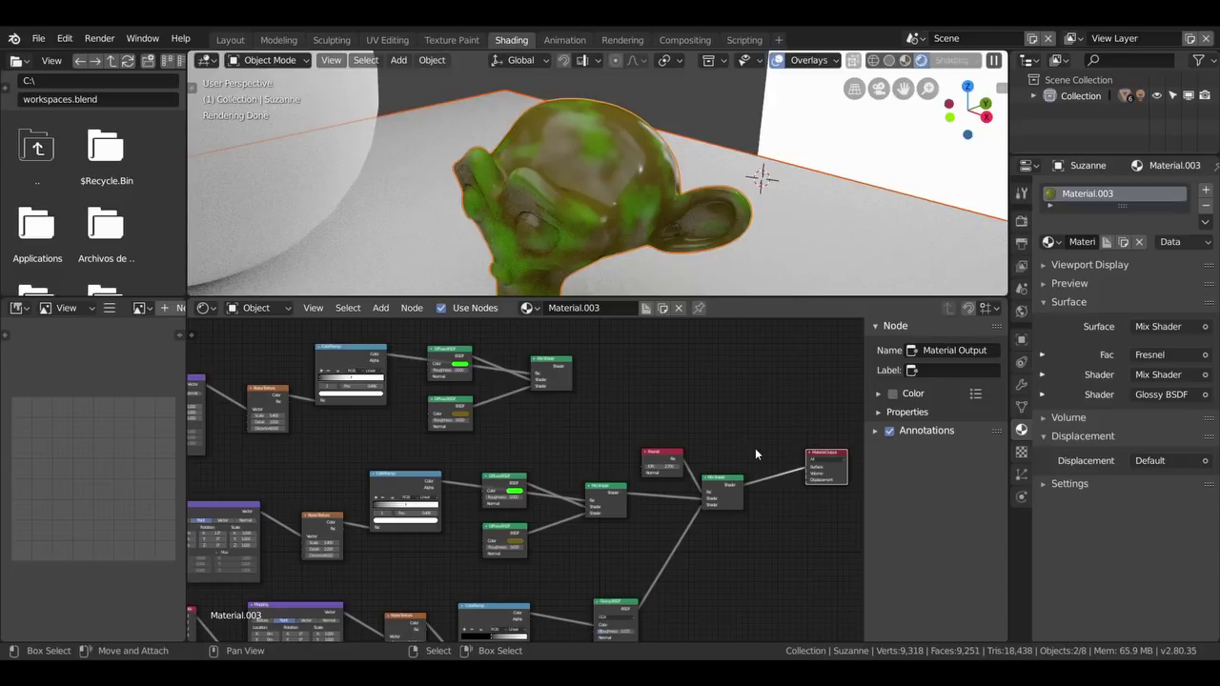
{"action": "left_click", "coordinate": [661, 451]}
{"action": "left_click_drag", "start_coordinate": [607, 490], "coordinate": [581, 495]}
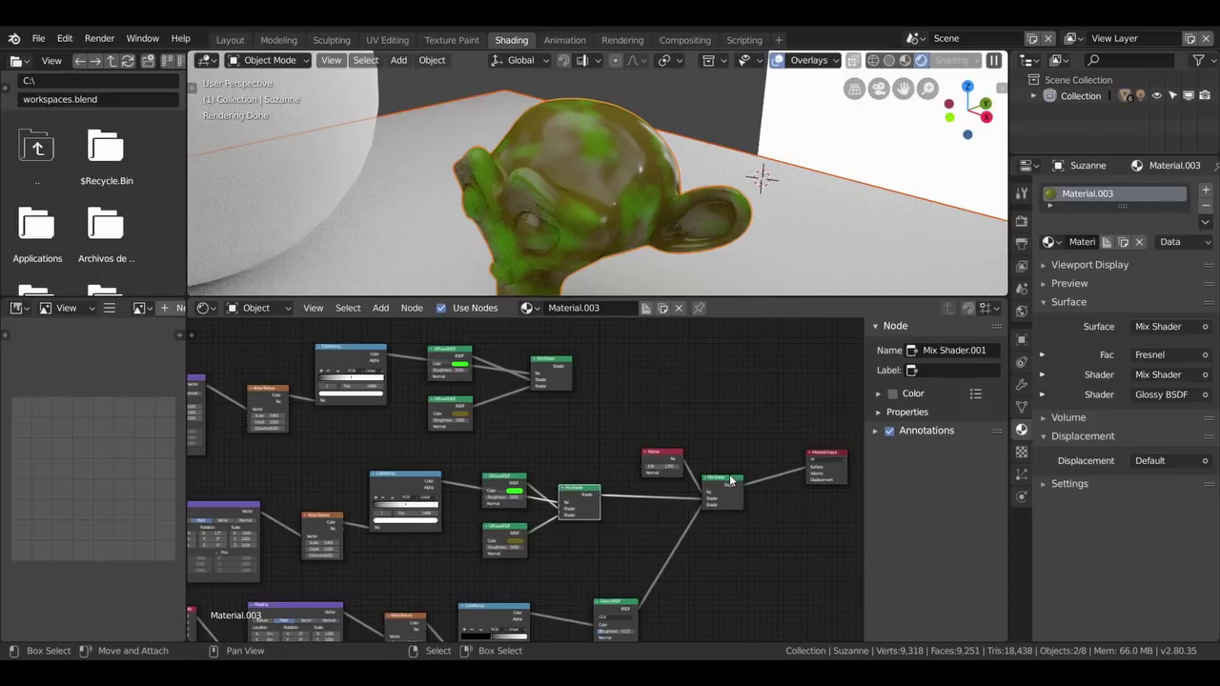
{"action": "left_click_drag", "start_coordinate": [731, 481], "coordinate": [776, 486]}
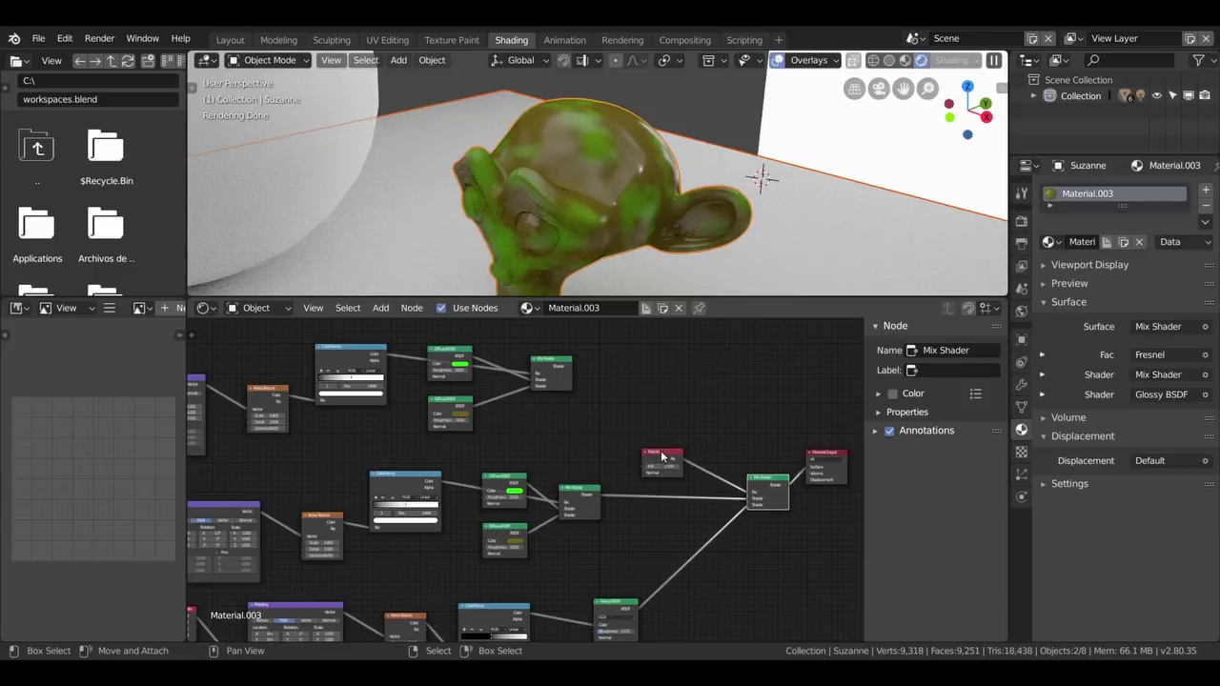
{"action": "left_click_drag", "start_coordinate": [657, 456], "coordinate": [704, 463]}
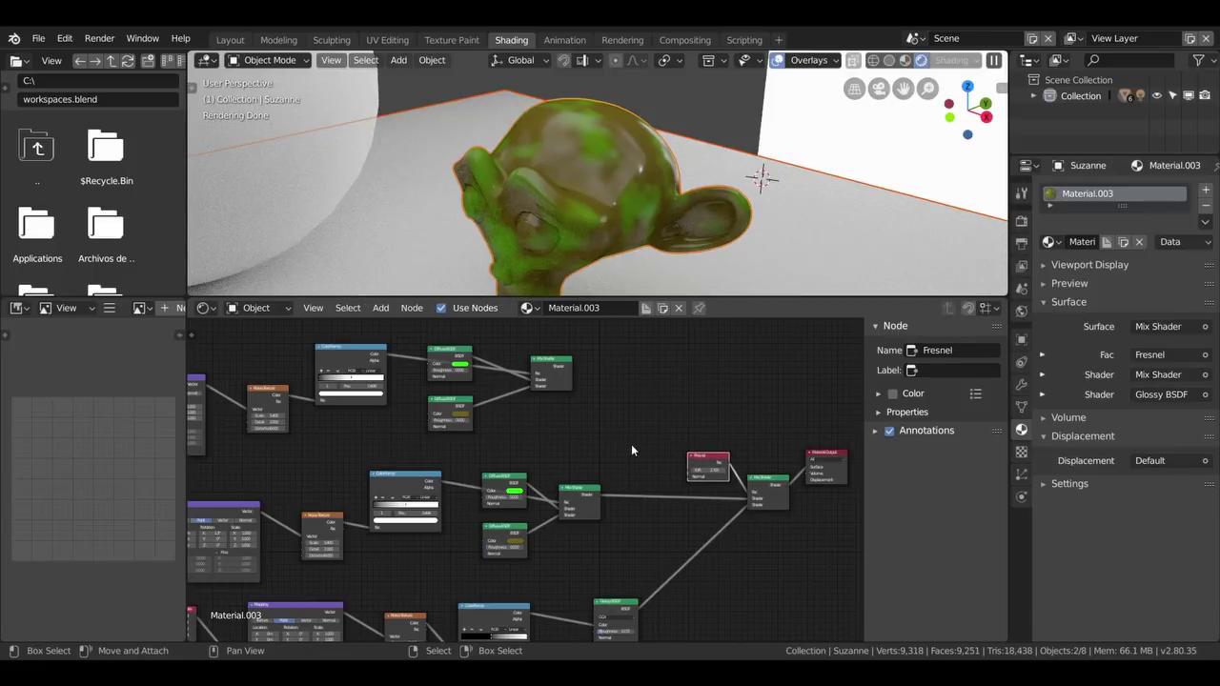
{"action": "key", "text": "shift+a"}
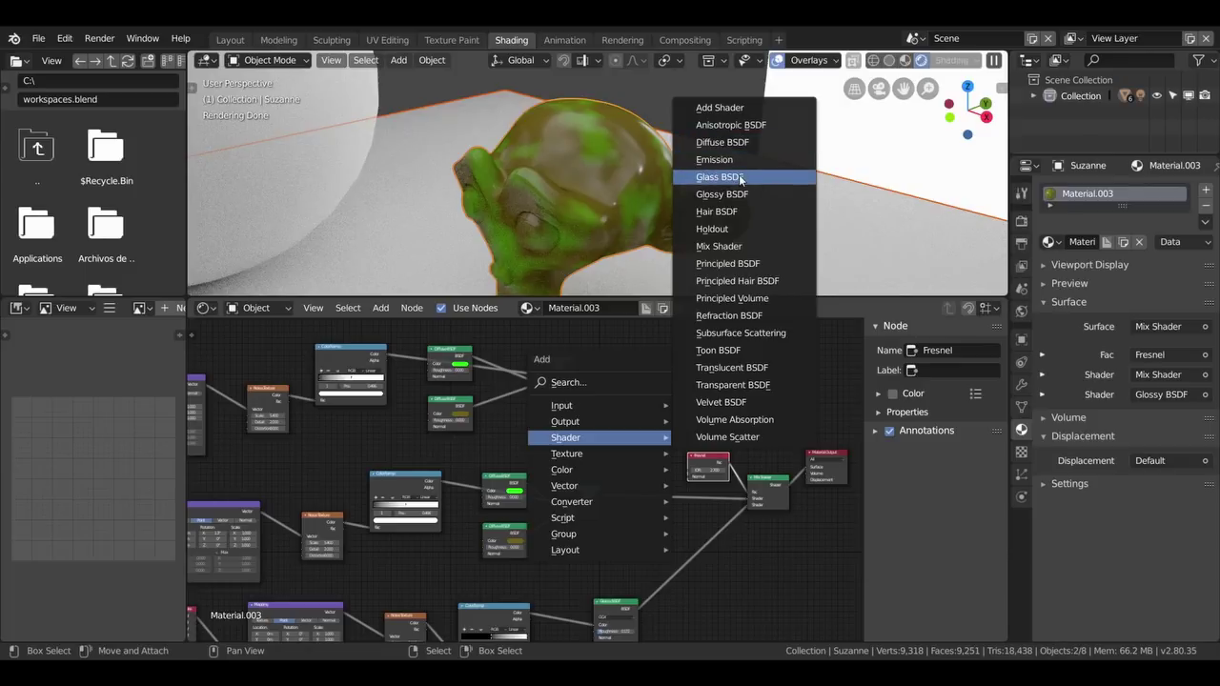
Step: Insert a Mix Shader before the final mix and feed the top branch's Mix Shader into it
{"action": "left_click", "coordinate": [732, 246]}
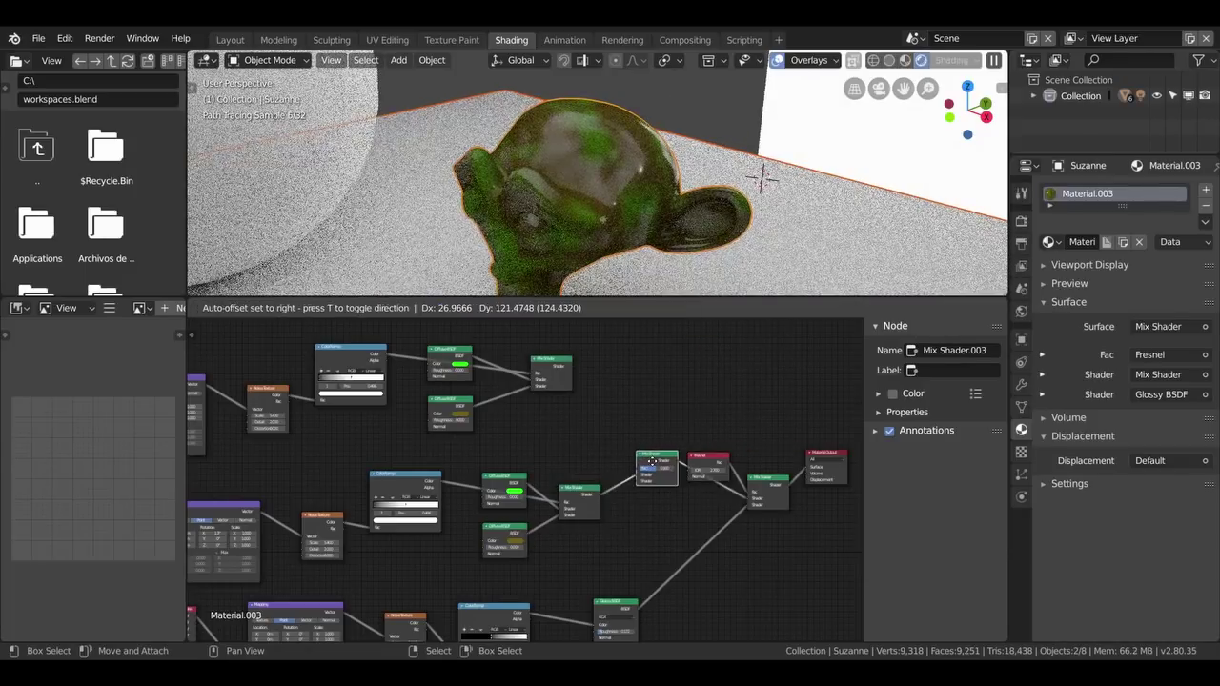
{"action": "left_click", "coordinate": [647, 461]}
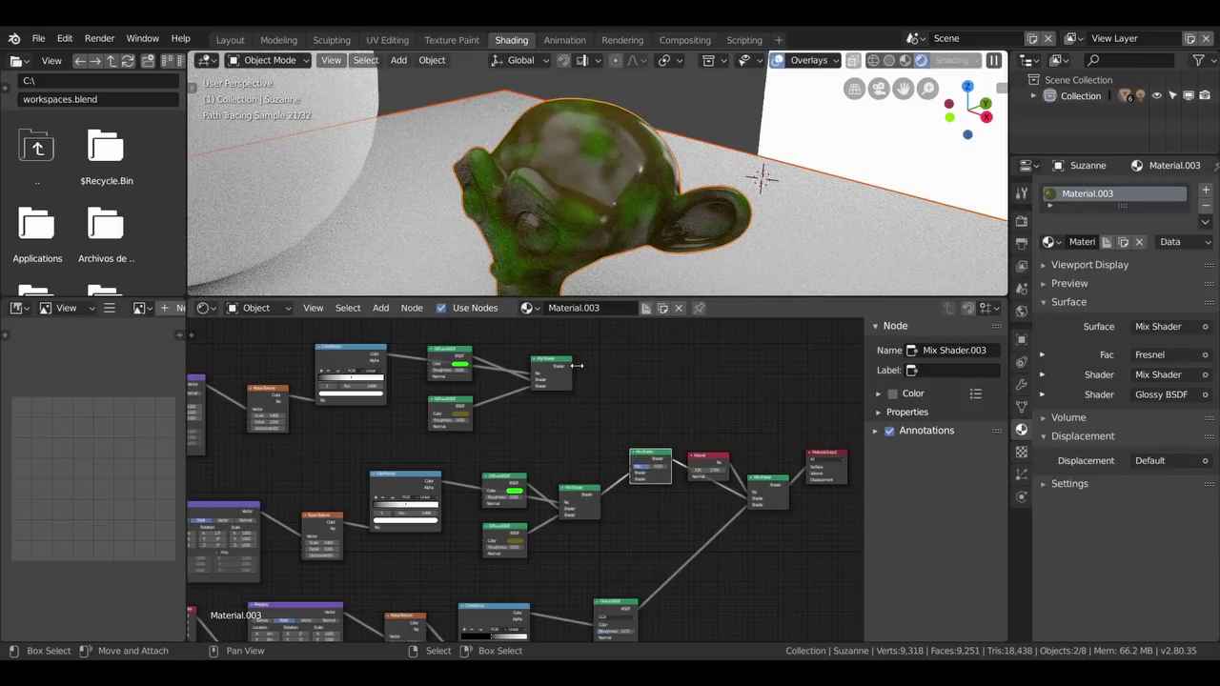
{"action": "left_click_drag", "start_coordinate": [579, 367], "coordinate": [630, 480]}
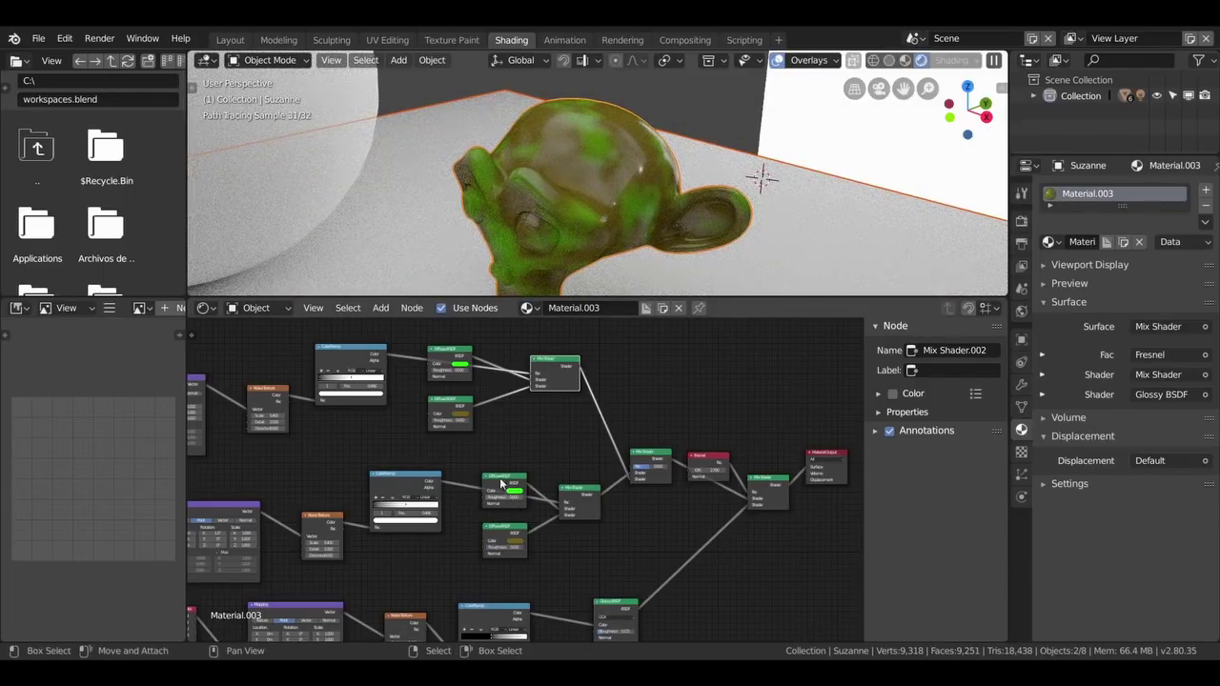
{"action": "scroll", "coordinate": [418, 412], "scroll_direction": "down", "scroll_amount": 1}
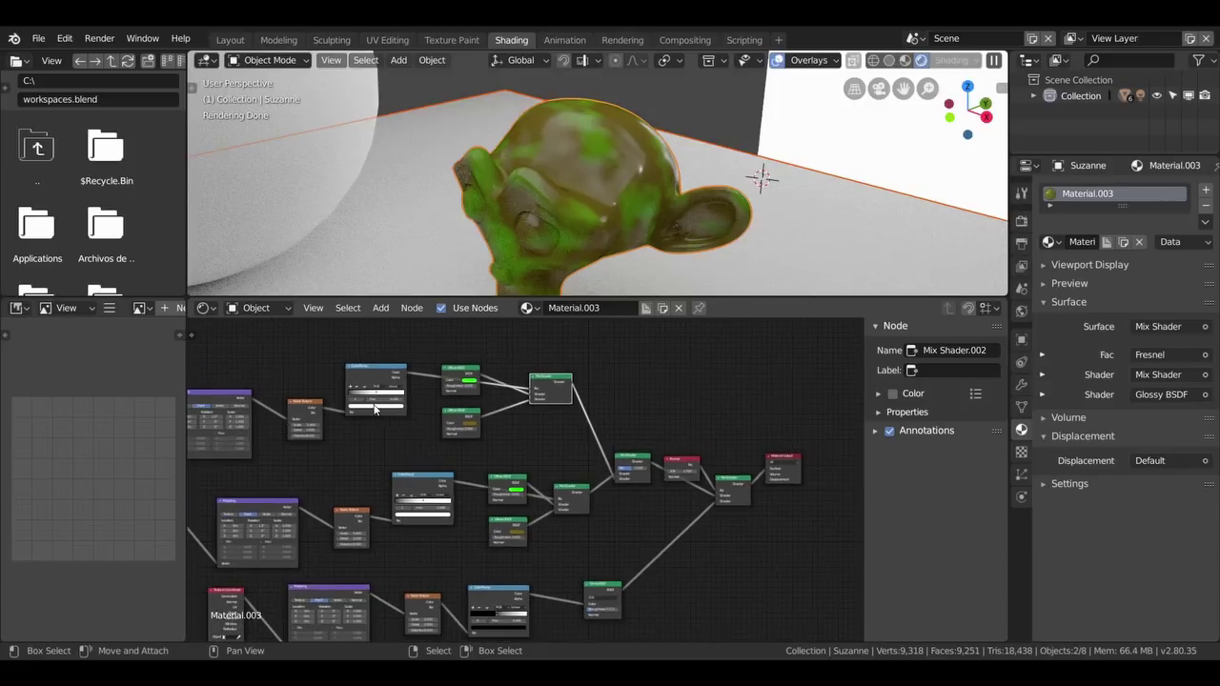
Step: Zoom to the top branch's Mapping node and set its X scale to -0.800
{"action": "middle_click_drag", "start_coordinate": [375, 408], "coordinate": [565, 354]}
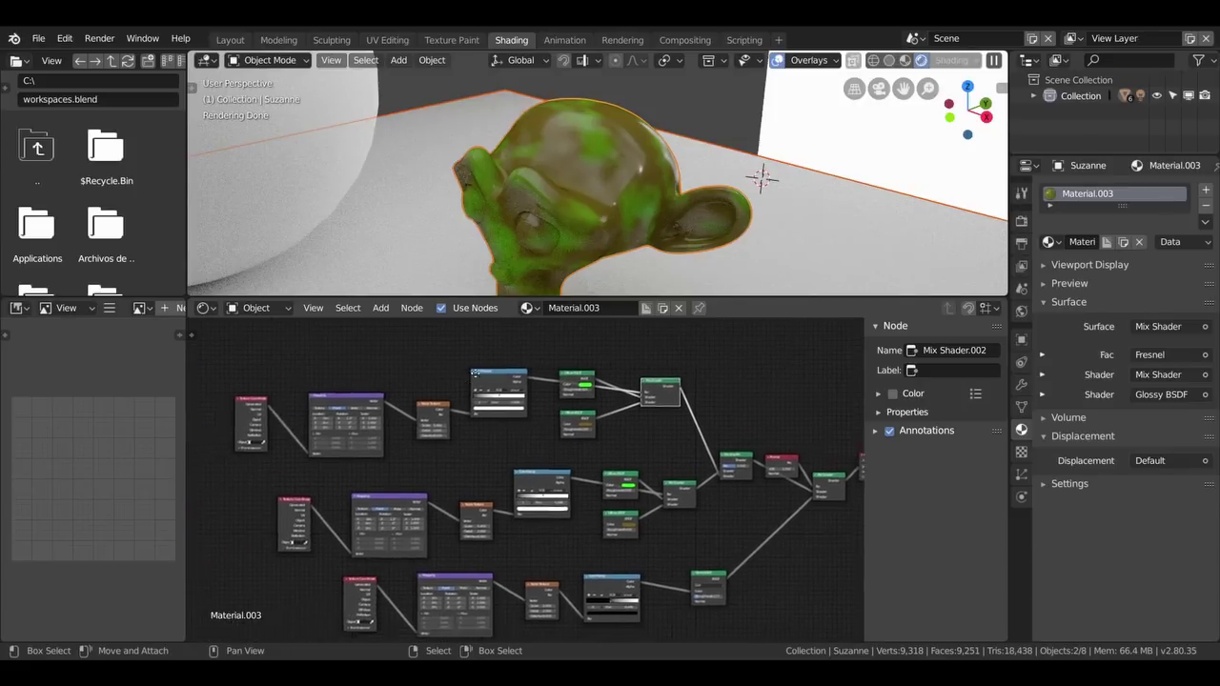
{"action": "scroll", "coordinate": [465, 396], "scroll_direction": "up", "scroll_amount": 2}
{"action": "scroll", "coordinate": [465, 396], "scroll_direction": "up", "scroll_amount": 1}
{"action": "scroll", "coordinate": [534, 421], "scroll_direction": "up", "scroll_amount": 1}
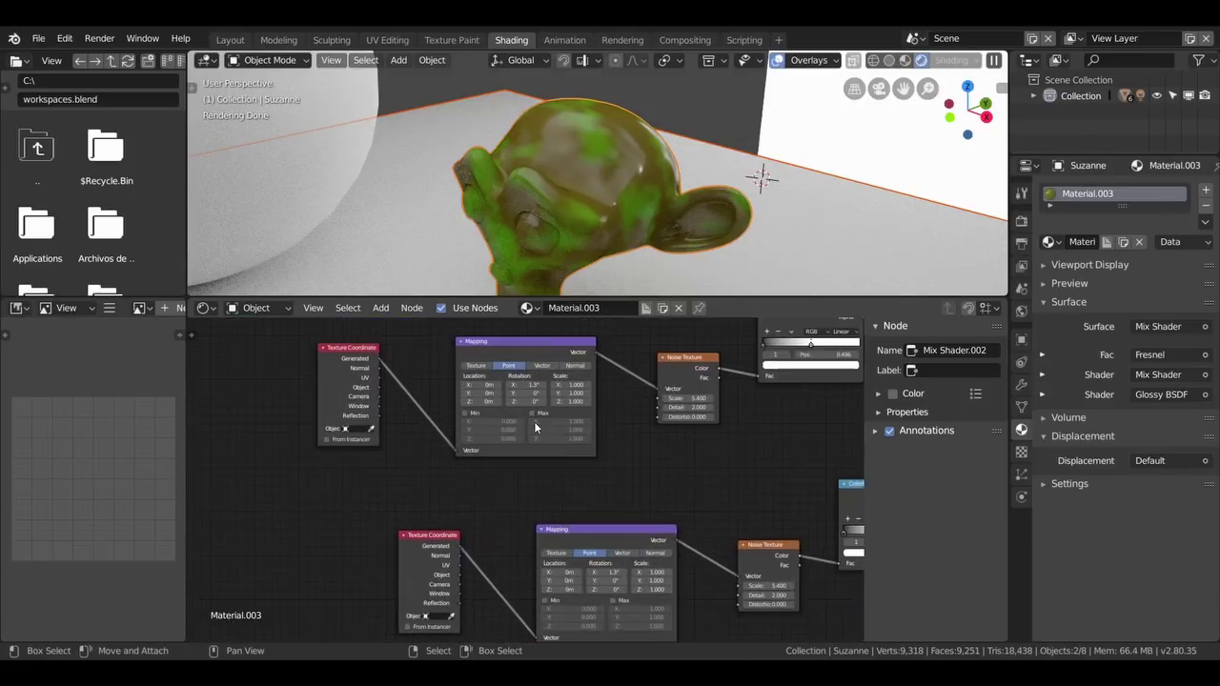
{"action": "scroll", "coordinate": [533, 421], "scroll_direction": "up", "scroll_amount": 1}
{"action": "middle_click_drag", "start_coordinate": [534, 421], "coordinate": [571, 494]}
{"action": "mouse_move", "coordinate": [586, 433]}
{"action": "left_mouse_down"}
{"action": "mouse_move", "coordinate": [557, 433]}
{"action": "mouse_move", "coordinate": [615, 427]}
{"action": "left_mouse_up"}
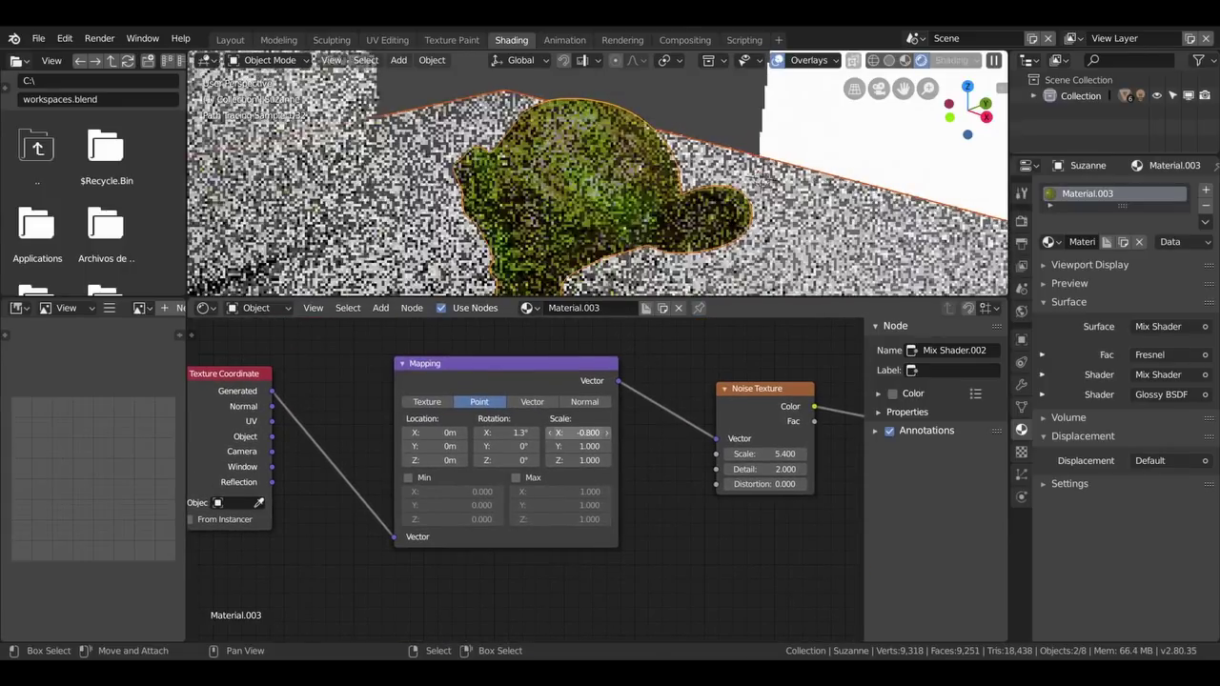
{"action": "scroll", "coordinate": [664, 457], "scroll_direction": "down", "scroll_amount": 1}
{"action": "middle_click_drag", "start_coordinate": [664, 457], "coordinate": [348, 449]}
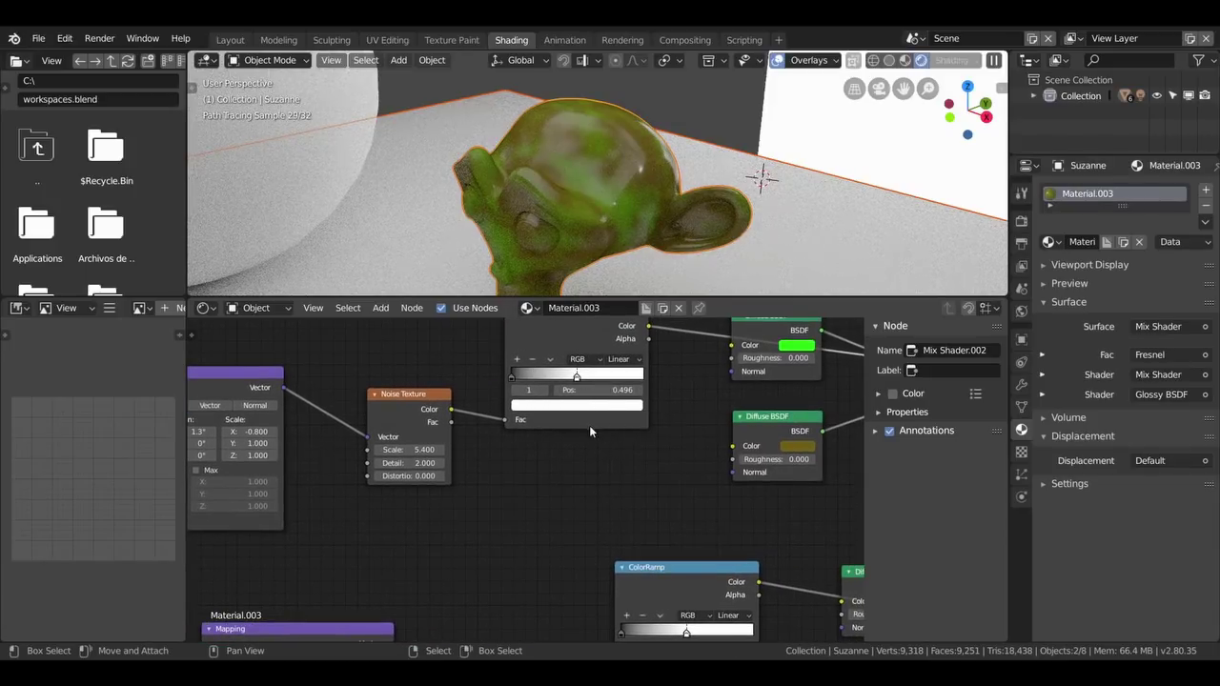
{"action": "mouse_move", "coordinate": [739, 393]}
{"action": "middle_mouse_down"}
{"action": "mouse_move", "coordinate": [566, 426]}
{"action": "mouse_move", "coordinate": [542, 448]}
{"action": "middle_mouse_up"}
Step: Try blue for the top branch's upper Diffuse and dark red for its lower one, then orbit to check
{"action": "left_click", "coordinate": [601, 380]}
{"action": "left_click", "coordinate": [579, 385]}
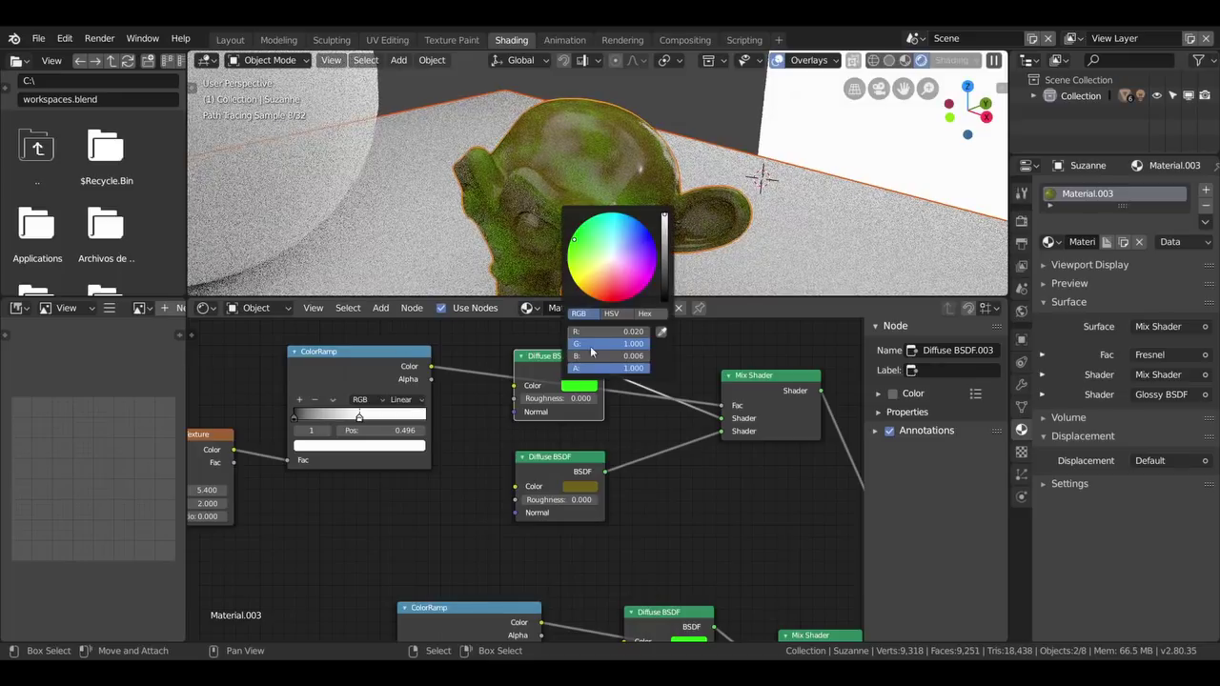
{"action": "left_click", "coordinate": [639, 243]}
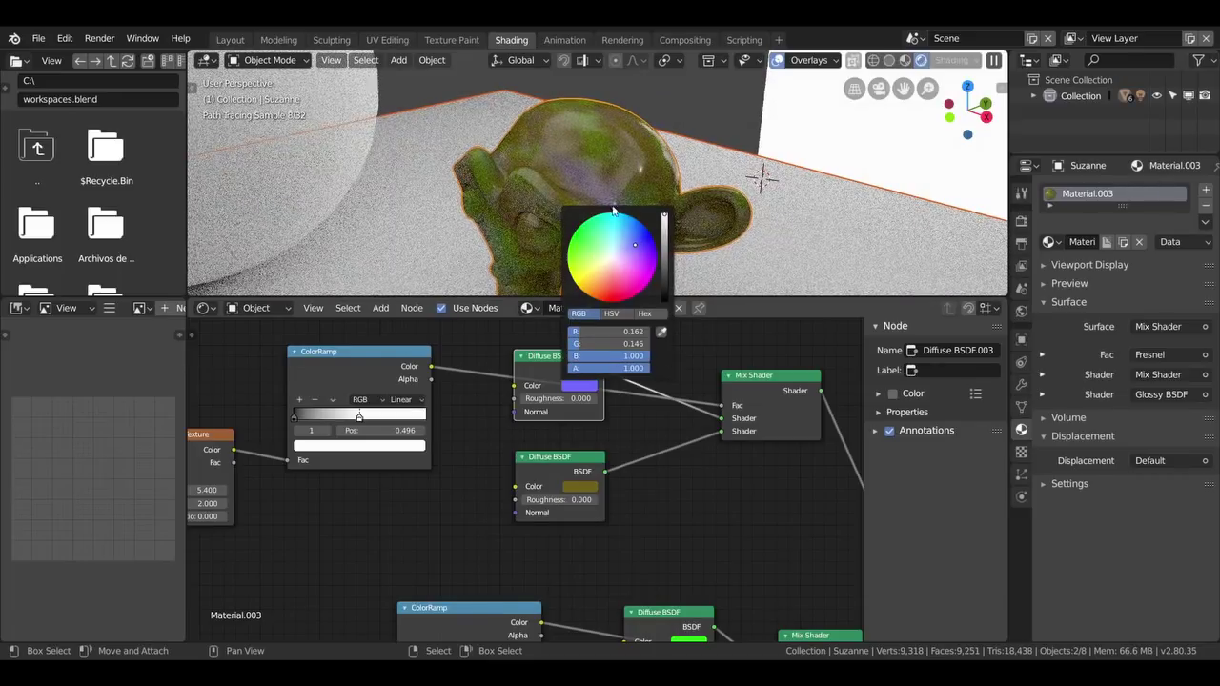
{"action": "left_click", "coordinate": [579, 488]}
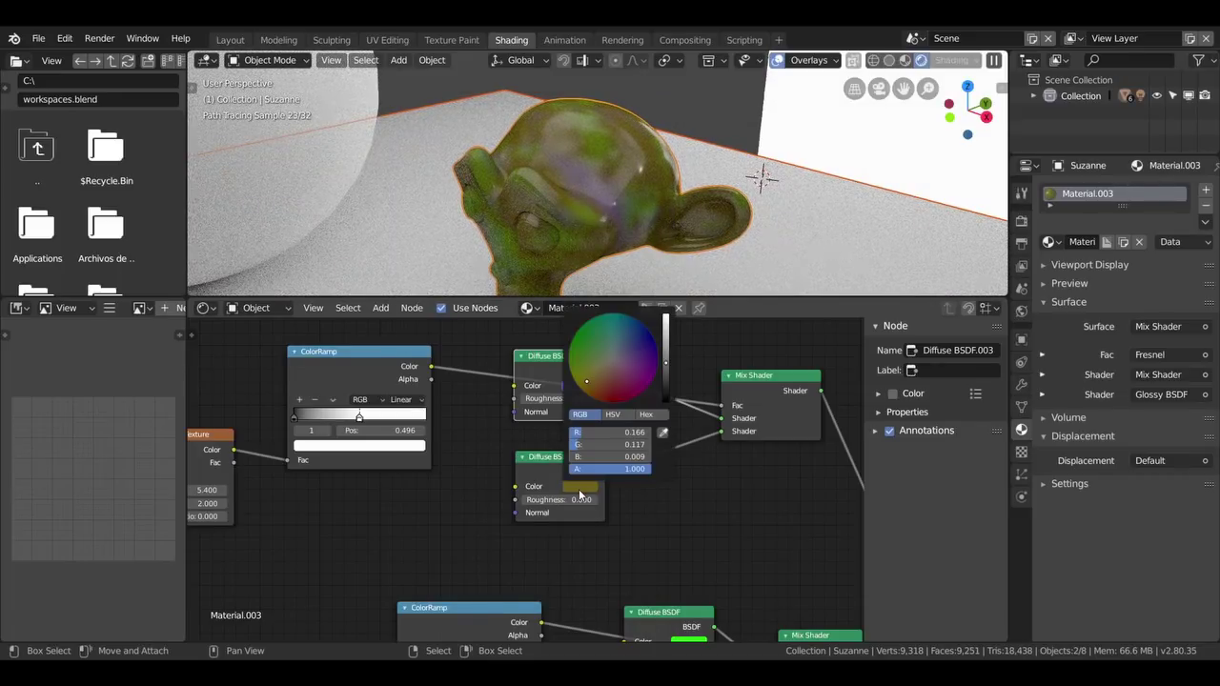
{"action": "left_click", "coordinate": [610, 392]}
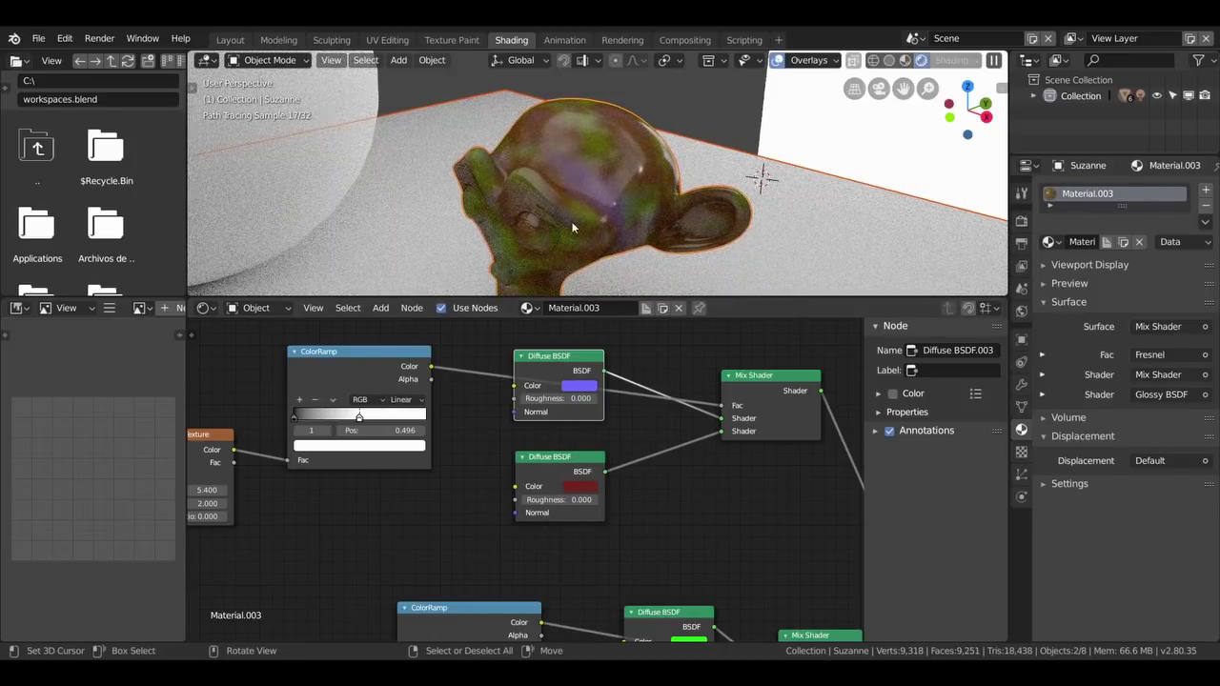
{"action": "mouse_move", "coordinate": [669, 277]}
{"action": "middle_mouse_down"}
{"action": "mouse_move", "coordinate": [677, 184]}
{"action": "mouse_move", "coordinate": [767, 195]}
{"action": "middle_mouse_up"}
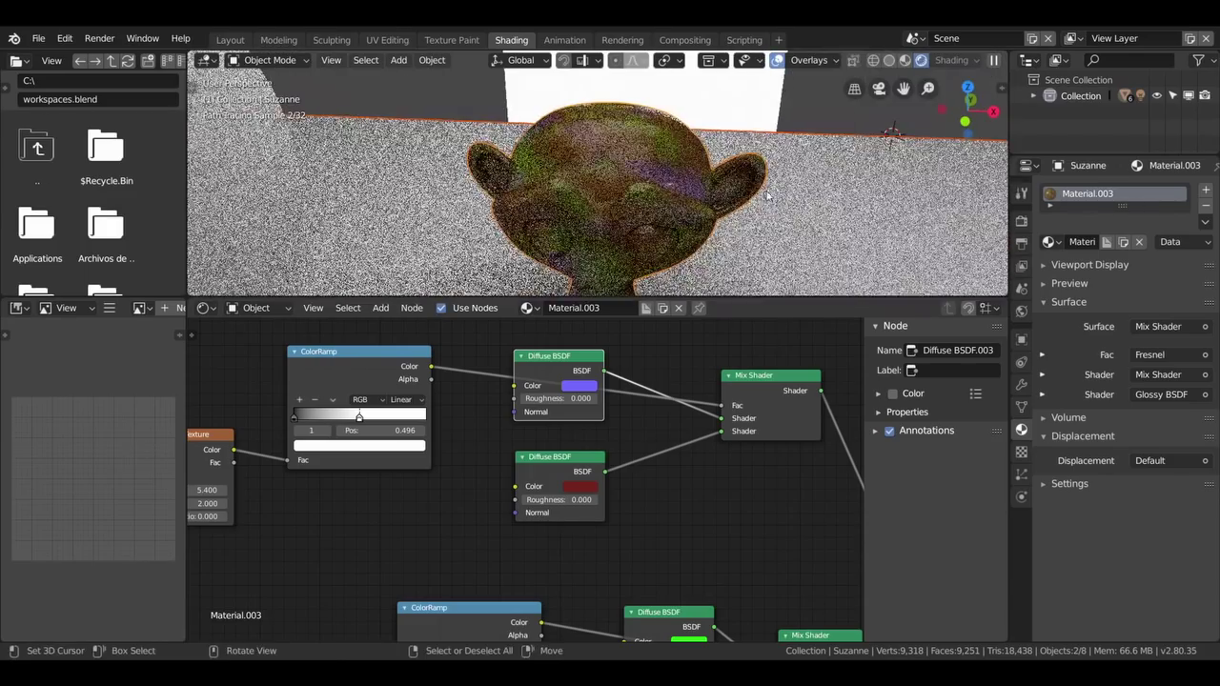
{"action": "mouse_move", "coordinate": [845, 213]}
{"action": "middle_mouse_down"}
{"action": "mouse_move", "coordinate": [778, 185]}
{"action": "mouse_move", "coordinate": [697, 242]}
{"action": "middle_mouse_up"}
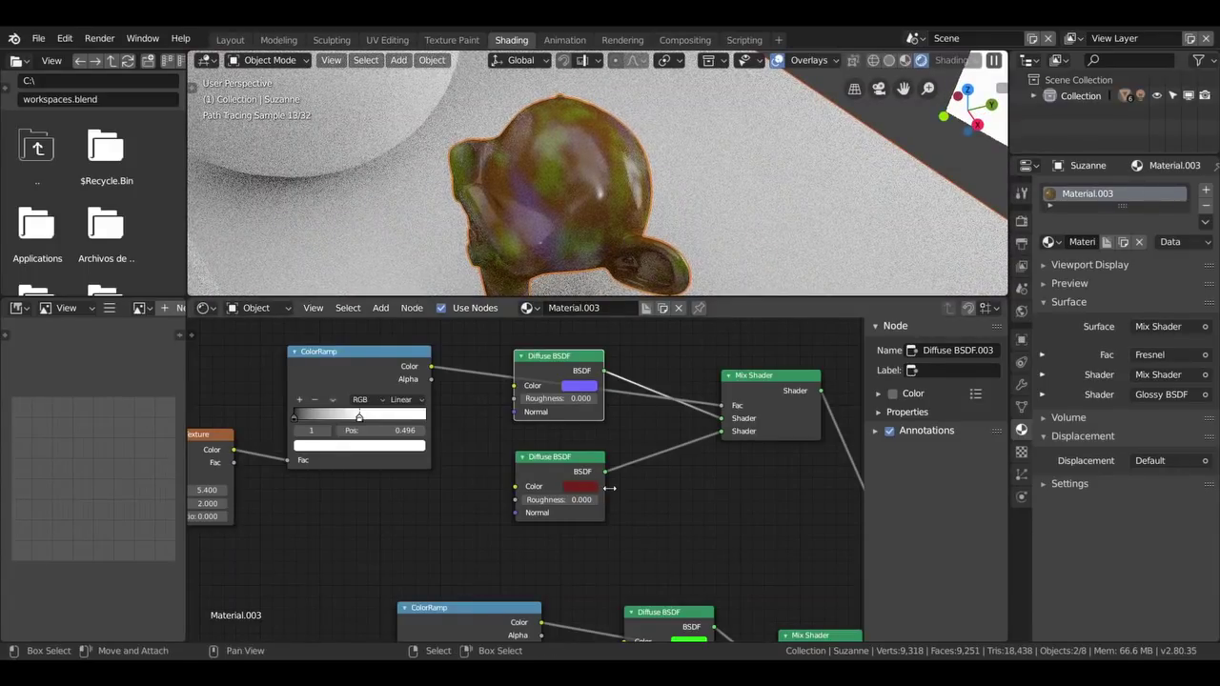
Step: Change the top branch's upper Diffuse to cyan and its lower Diffuse to dark blue
{"action": "left_click", "coordinate": [589, 386]}
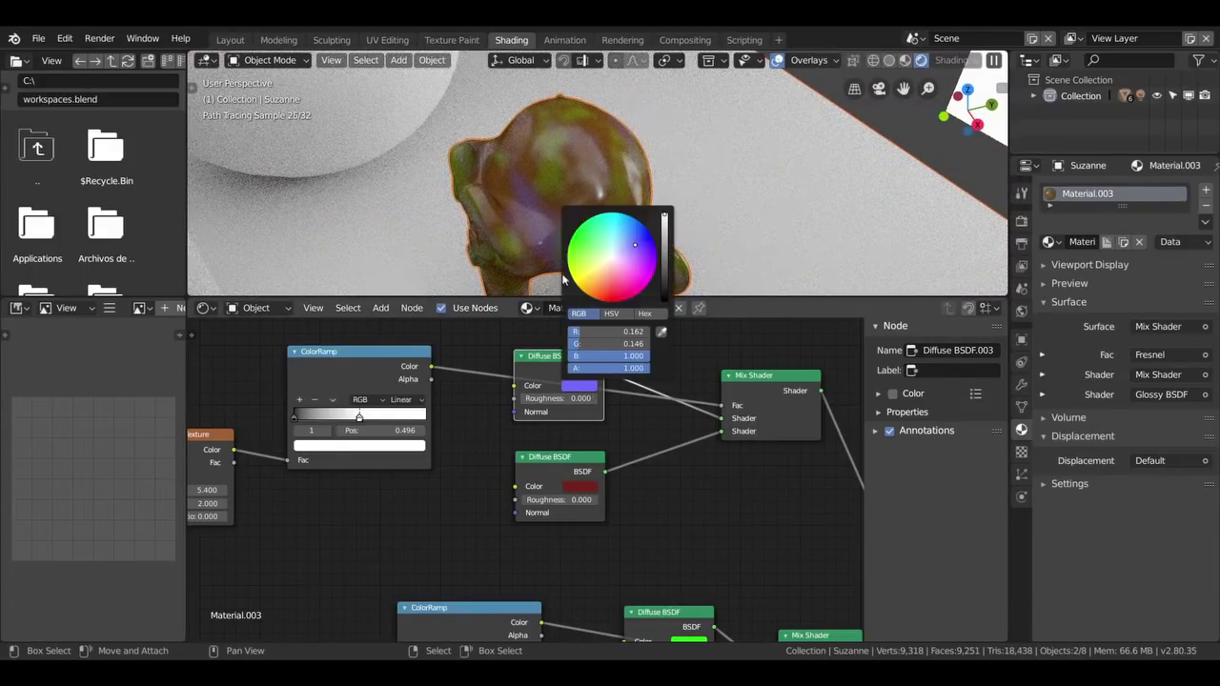
{"action": "left_click", "coordinate": [624, 225]}
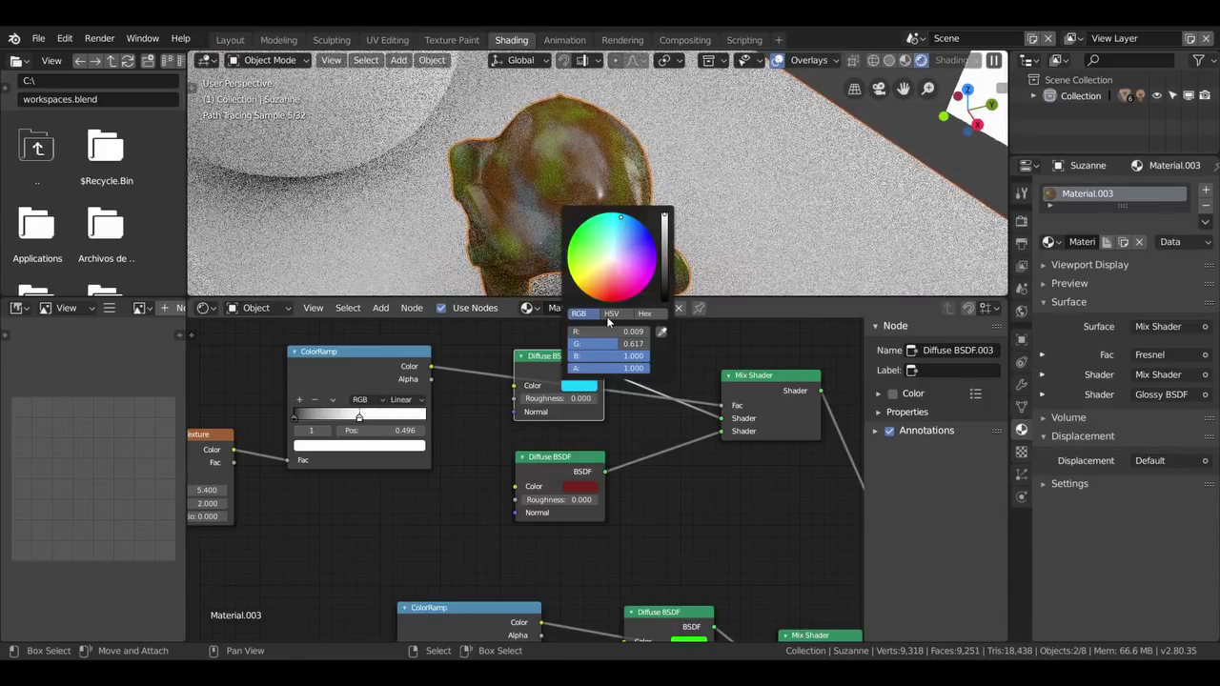
{"action": "left_click", "coordinate": [577, 489]}
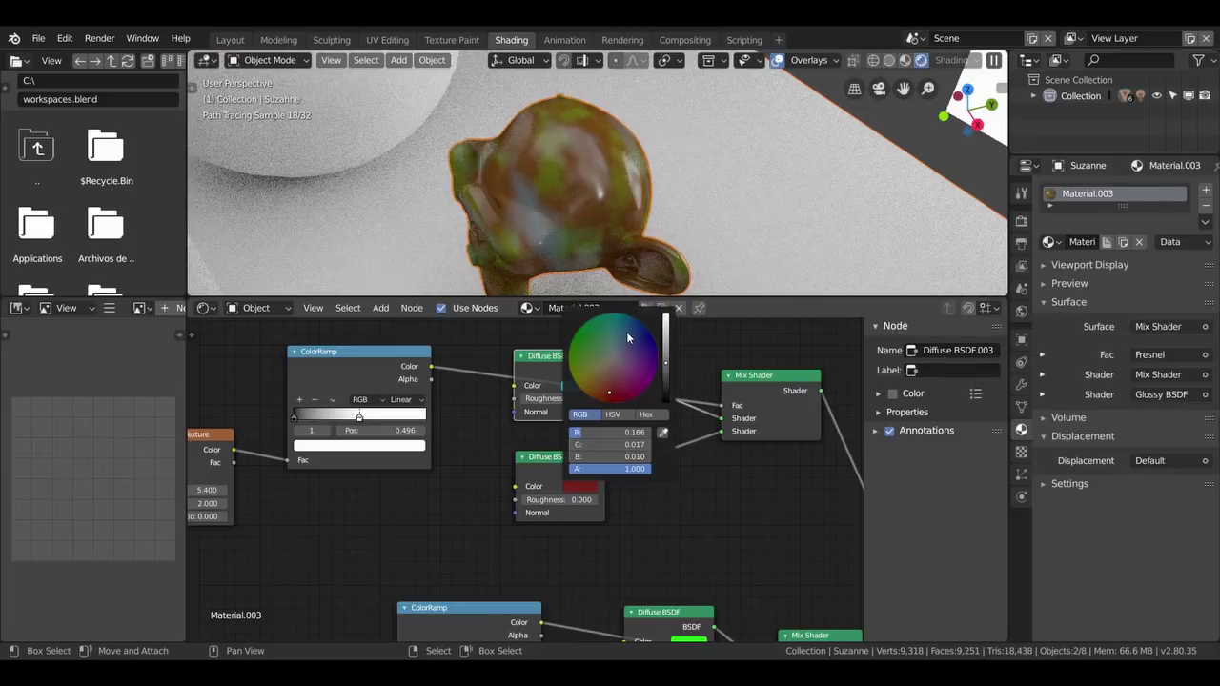
{"action": "left_click", "coordinate": [652, 352]}
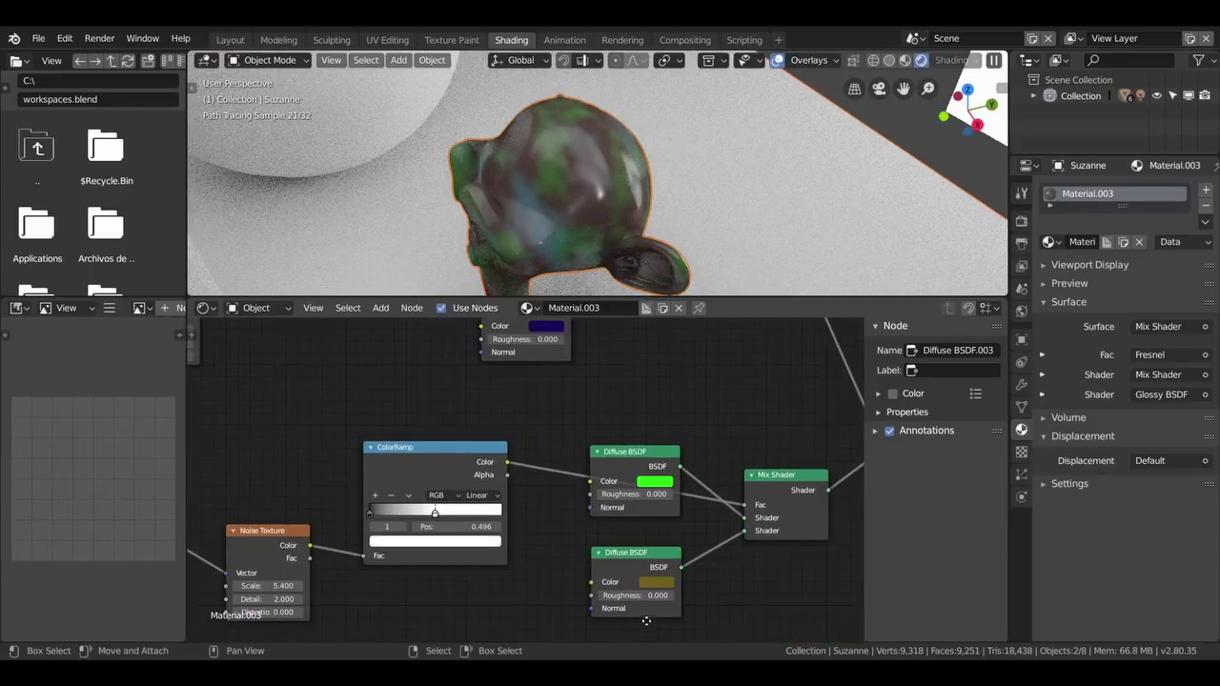
Step: Set the middle branch's green Diffuse to light cyan and its olive Diffuse to dark purple
{"action": "scroll", "coordinate": [685, 504], "scroll_direction": "down", "scroll_amount": 5}
{"action": "left_click", "coordinate": [640, 426]}
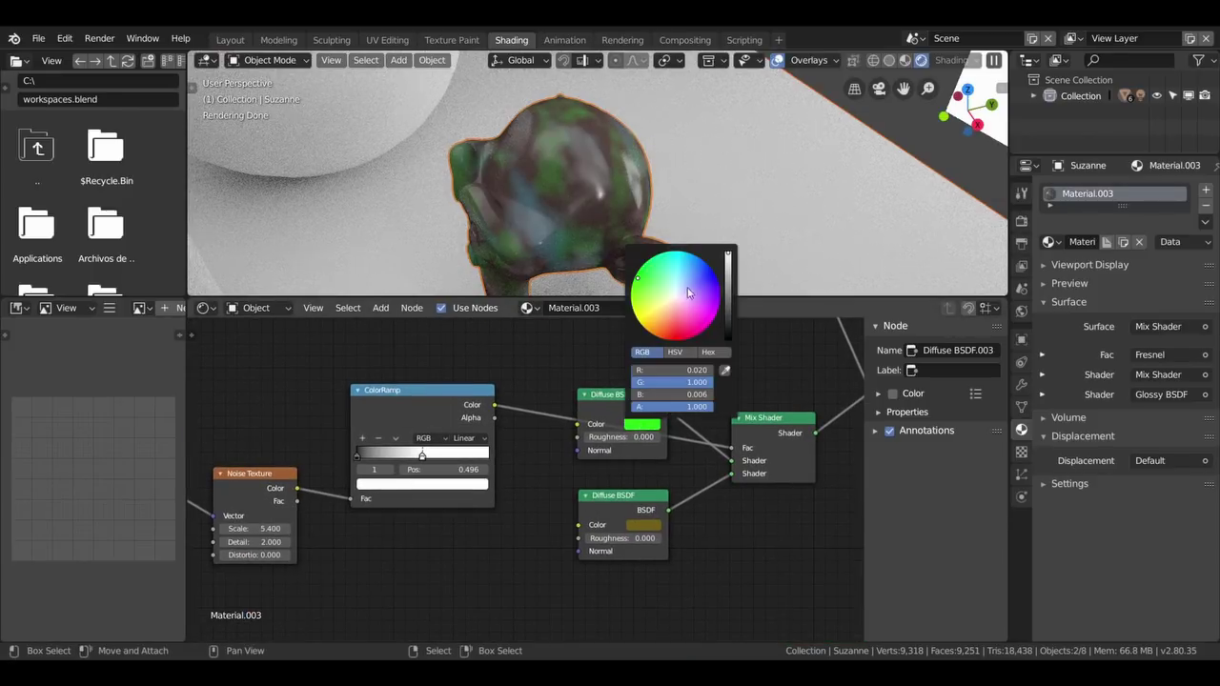
{"action": "left_click", "coordinate": [677, 273]}
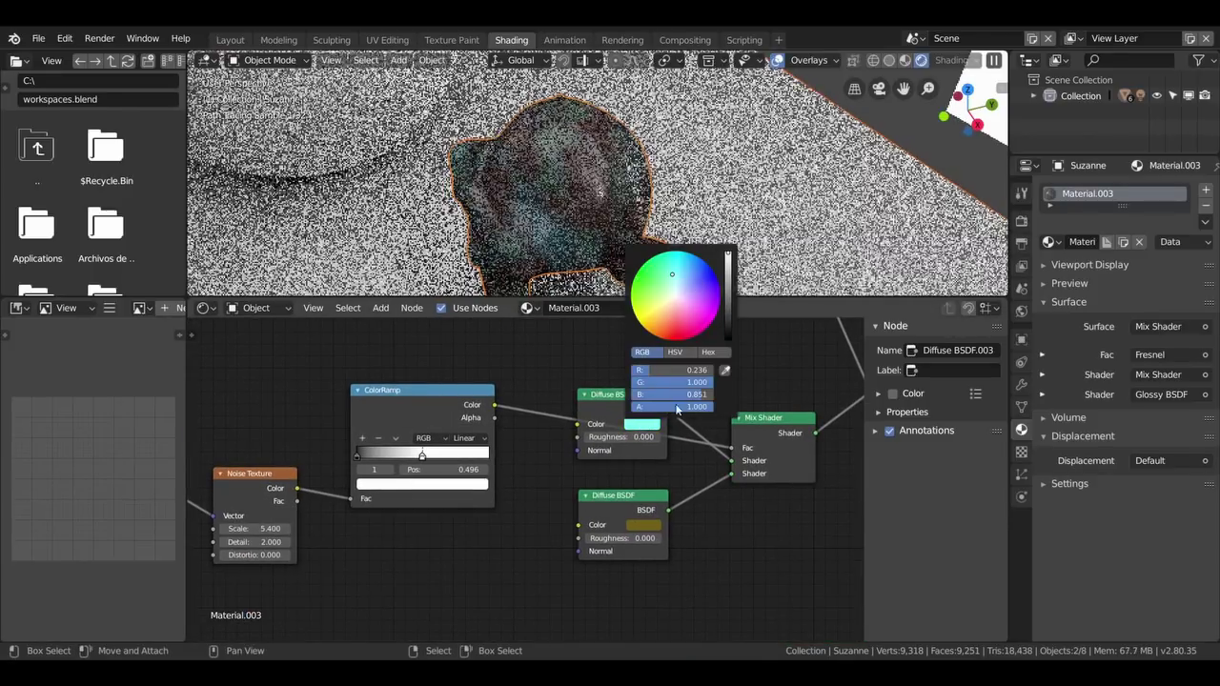
{"action": "left_click", "coordinate": [643, 525]}
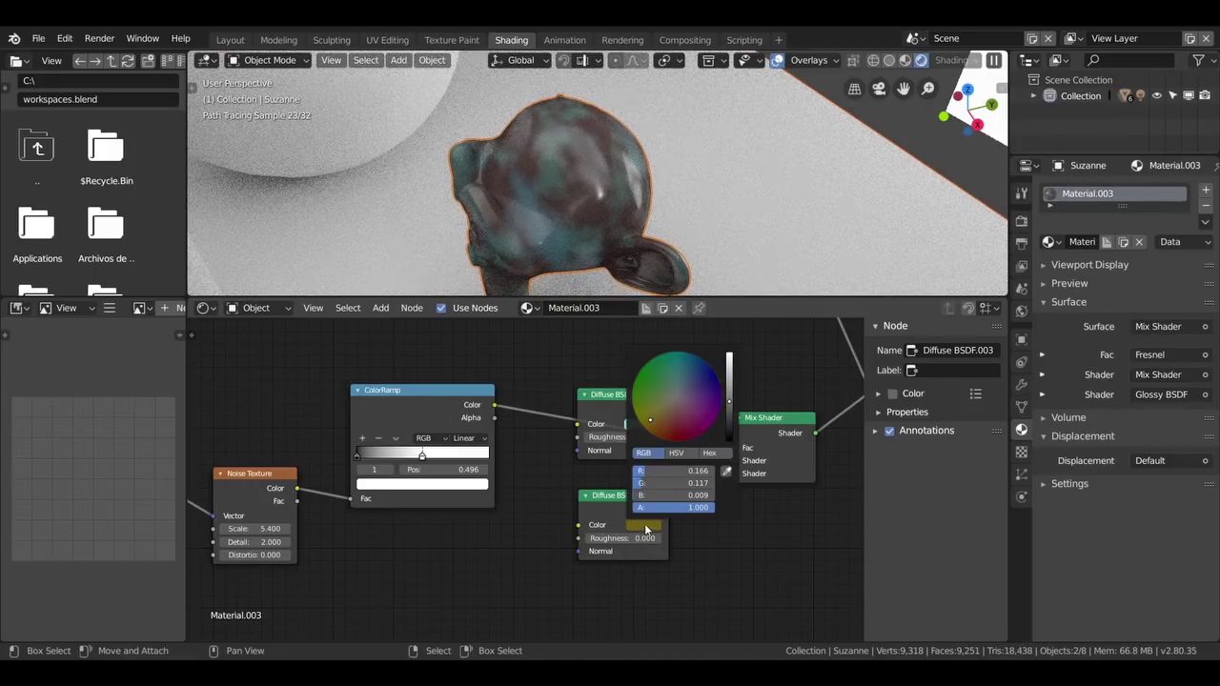
{"action": "left_click", "coordinate": [716, 392]}
Step: Orbit around Suzanne to inspect the teal and purple result and recentre the node tree
{"action": "scroll", "coordinate": [716, 392], "scroll_direction": "down", "scroll_amount": 5}
{"action": "scroll", "coordinate": [717, 392], "scroll_direction": "down", "scroll_amount": 2}
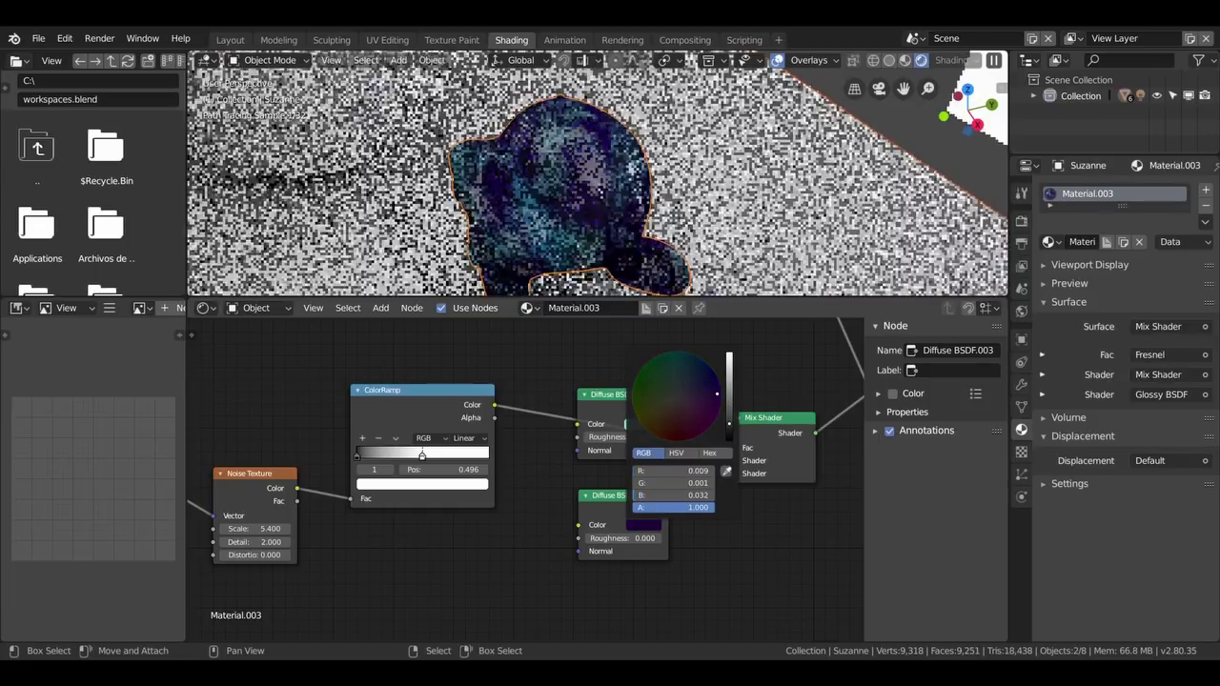
{"action": "mouse_move", "coordinate": [682, 202]}
{"action": "middle_mouse_down"}
{"action": "mouse_move", "coordinate": [705, 194]}
{"action": "mouse_move", "coordinate": [748, 218]}
{"action": "middle_mouse_up"}
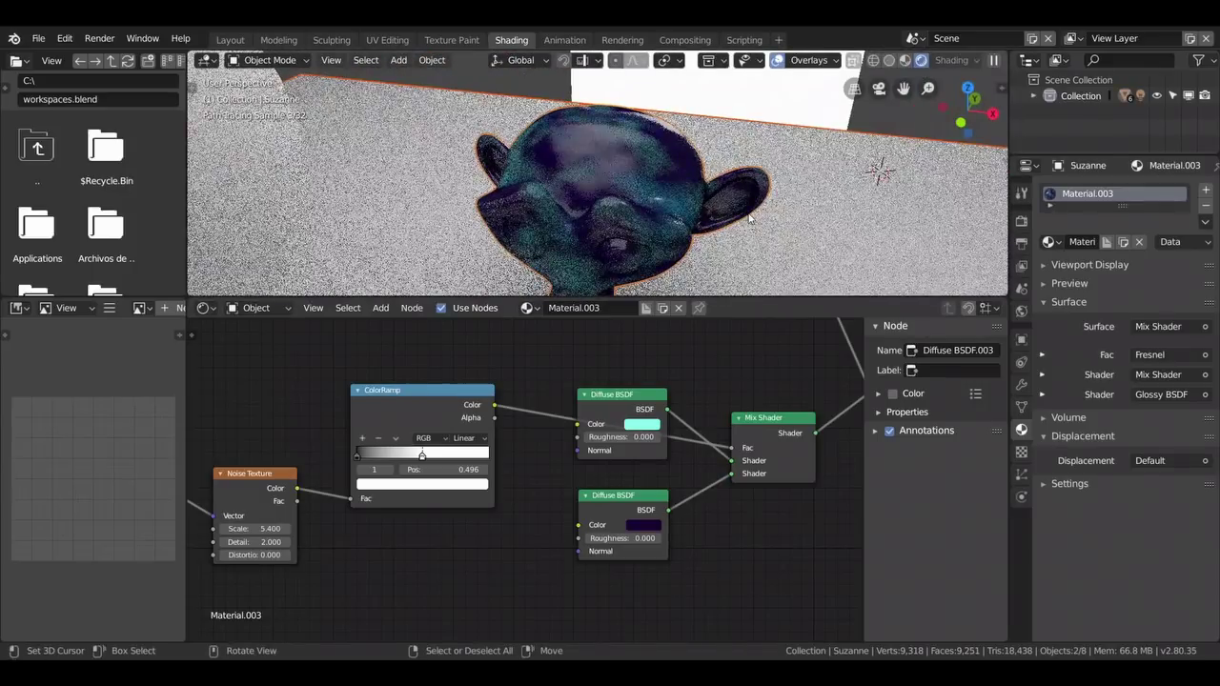
{"action": "middle_click_drag", "start_coordinate": [748, 218], "coordinate": [724, 224]}
{"action": "scroll", "coordinate": [605, 466], "scroll_direction": "down", "scroll_amount": 2}
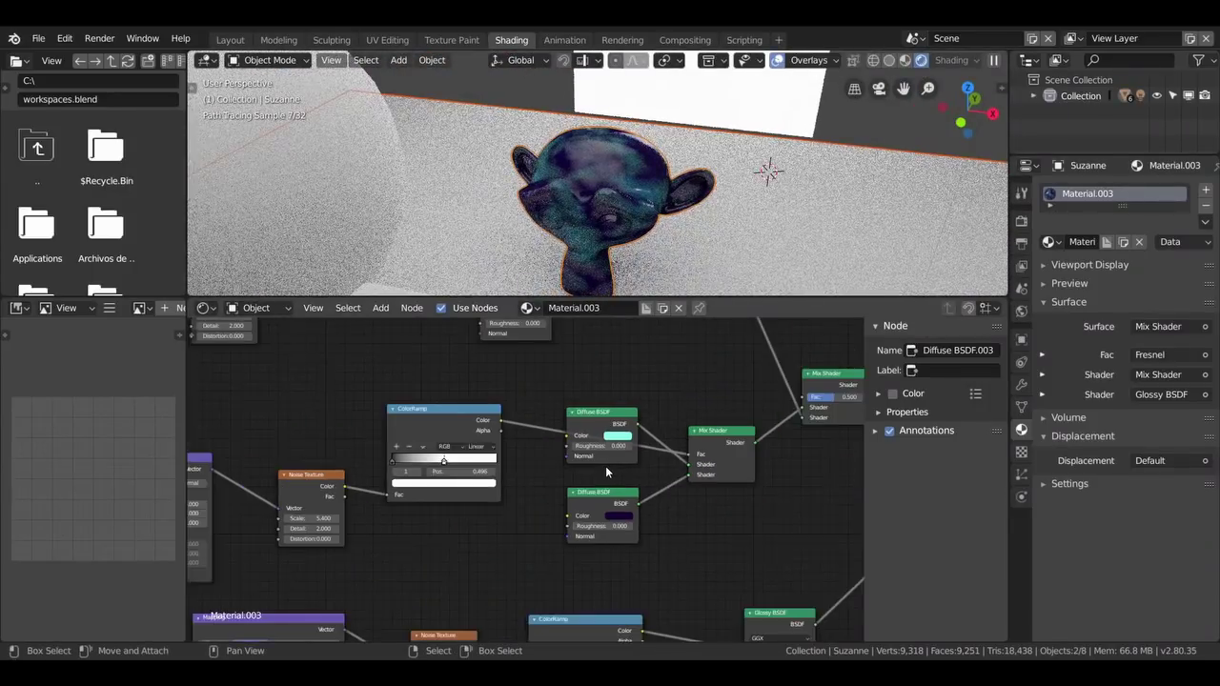
{"action": "scroll", "coordinate": [605, 465], "scroll_direction": "down", "scroll_amount": 2}
{"action": "scroll", "coordinate": [605, 466], "scroll_direction": "down", "scroll_amount": 2}
{"action": "middle_click_drag", "start_coordinate": [619, 476], "coordinate": [670, 458]}
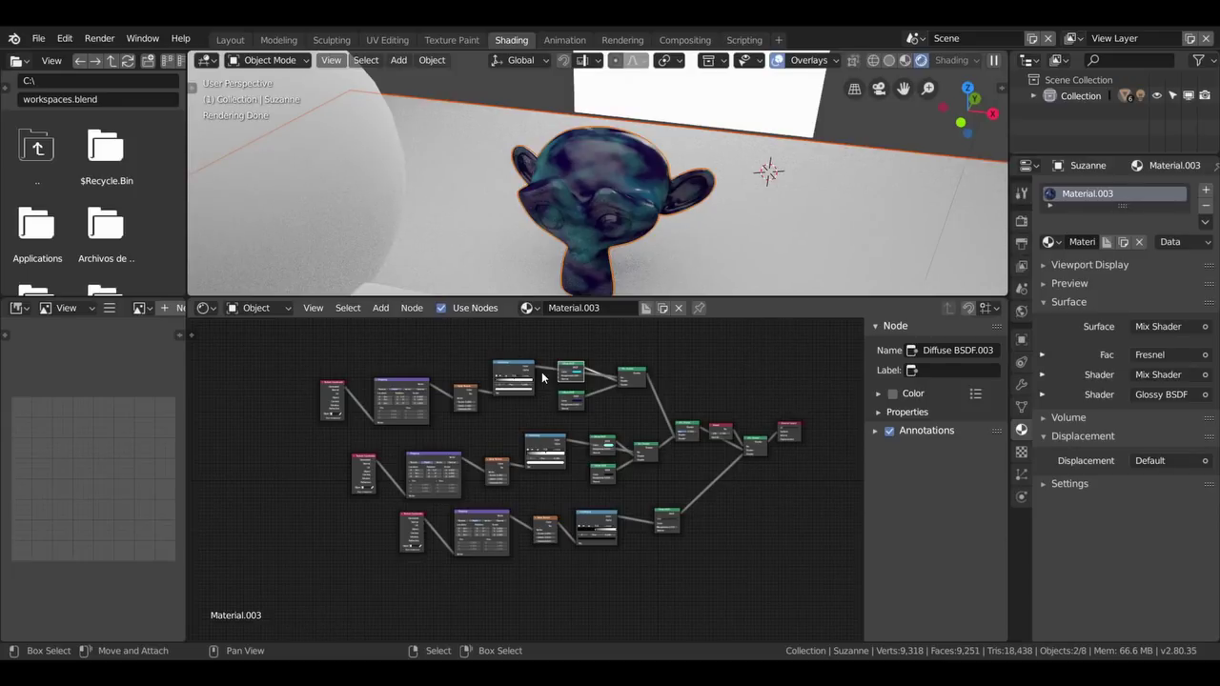
{"action": "scroll", "coordinate": [580, 190], "scroll_direction": "up", "scroll_amount": 2}
{"action": "scroll", "coordinate": [579, 191], "scroll_direction": "up", "scroll_amount": 2}
{"action": "scroll", "coordinate": [610, 189], "scroll_direction": "up", "scroll_amount": 3}
{"action": "mouse_move", "coordinate": [640, 187]}
{"action": "middle_mouse_down"}
{"action": "mouse_move", "coordinate": [549, 184]}
{"action": "mouse_move", "coordinate": [558, 167]}
{"action": "middle_mouse_up"}
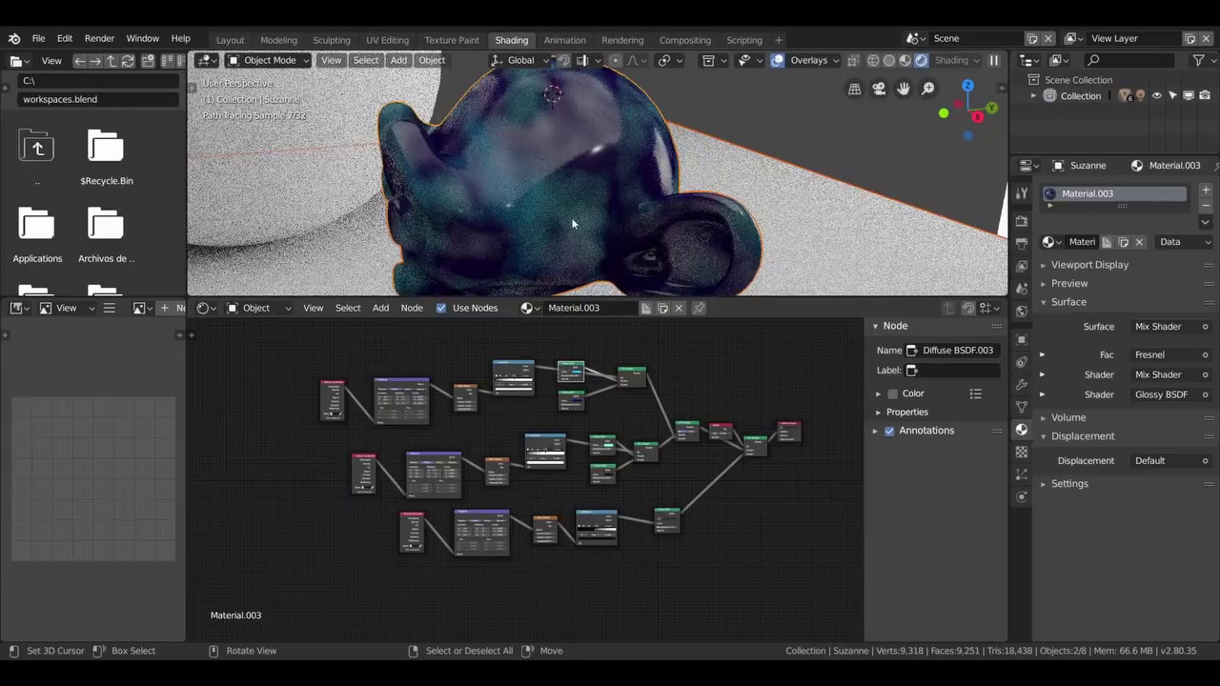
{"action": "scroll", "coordinate": [530, 491], "scroll_direction": "up", "scroll_amount": 1}
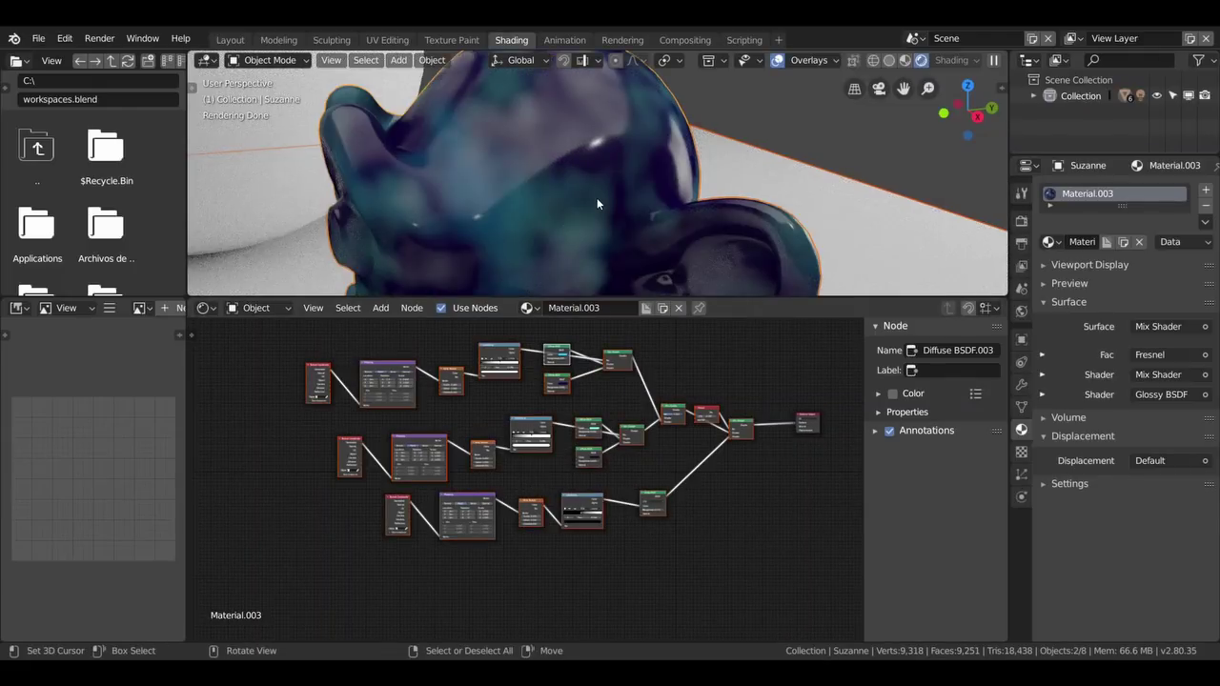